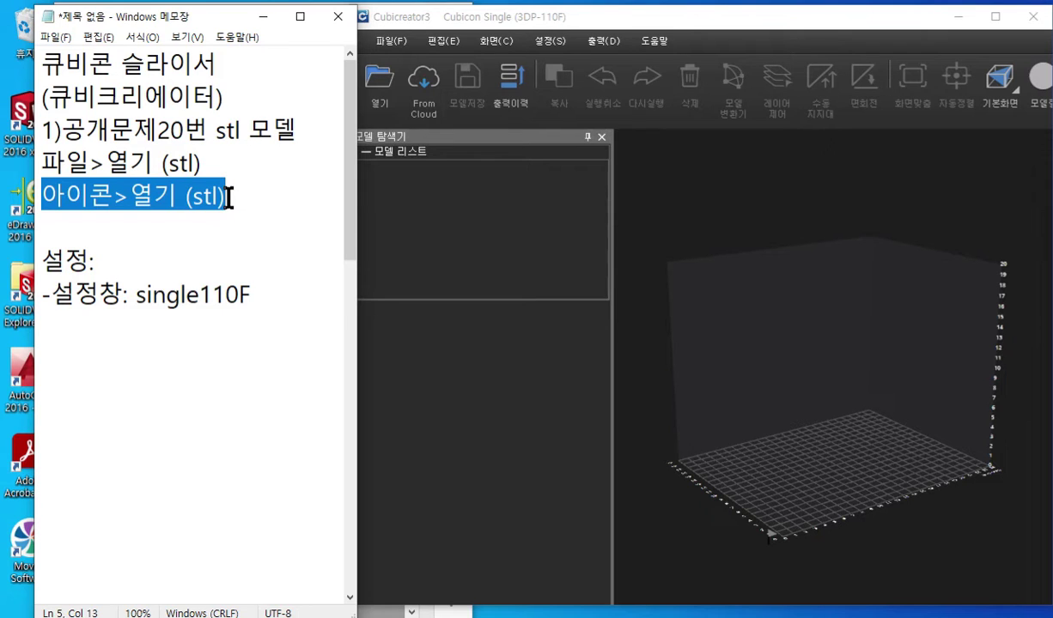
# - Switch to Fusion 360, examine the 26_03 roller assembly in an angled view, and highlight the note text "공개문제20번 stl 모델"
pyautogui.click(230, 197)
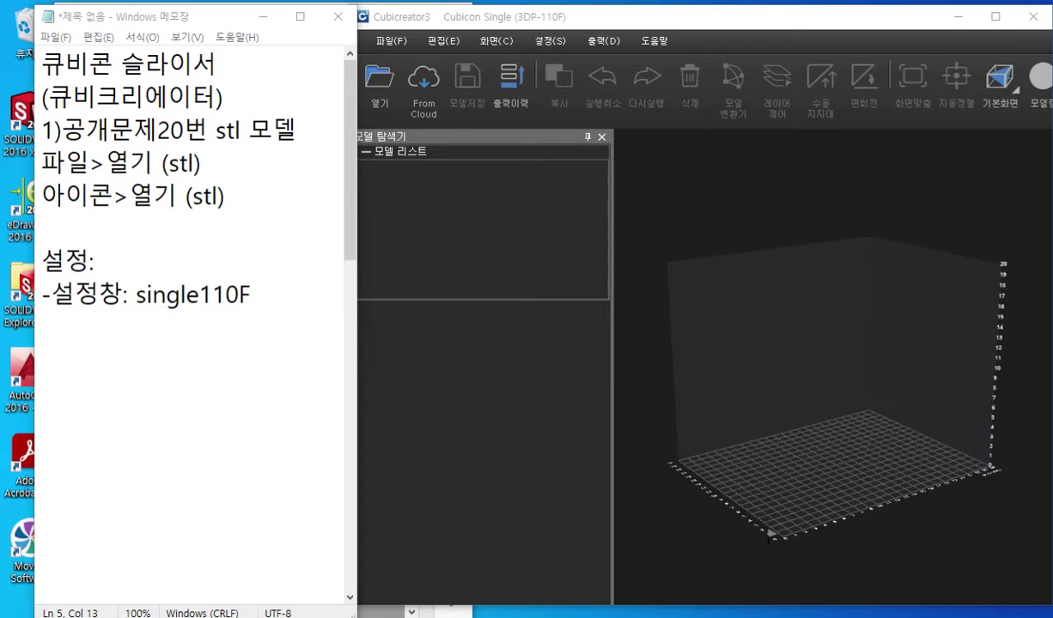
pyautogui.moveTo(1052, 146); pyautogui.dragTo(845, 22)
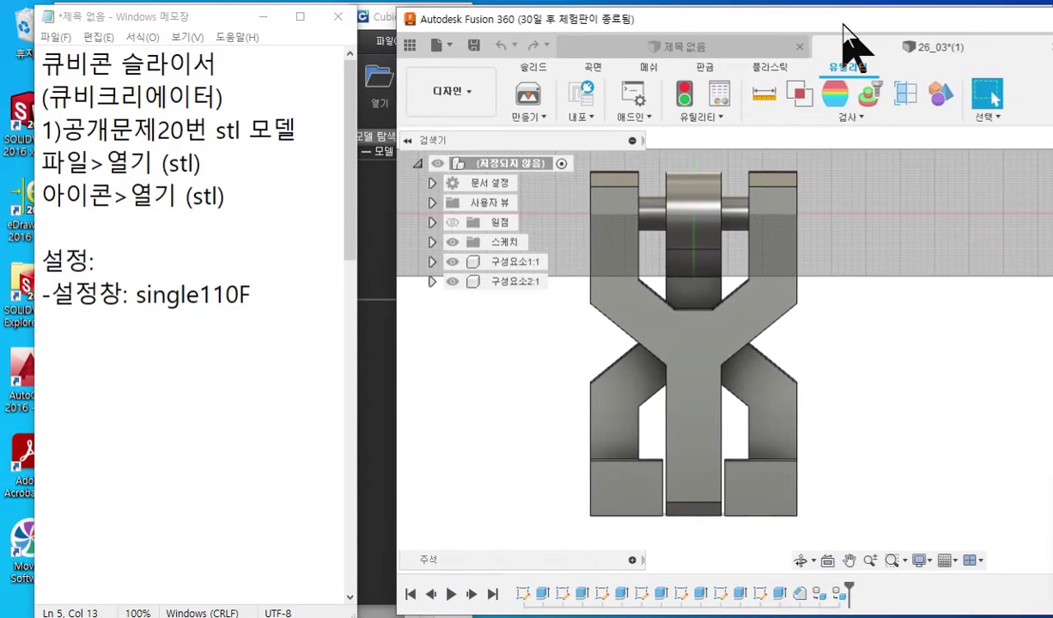
pyautogui.moveTo(888, 376); pyautogui.dragTo(874, 419, button='middle')
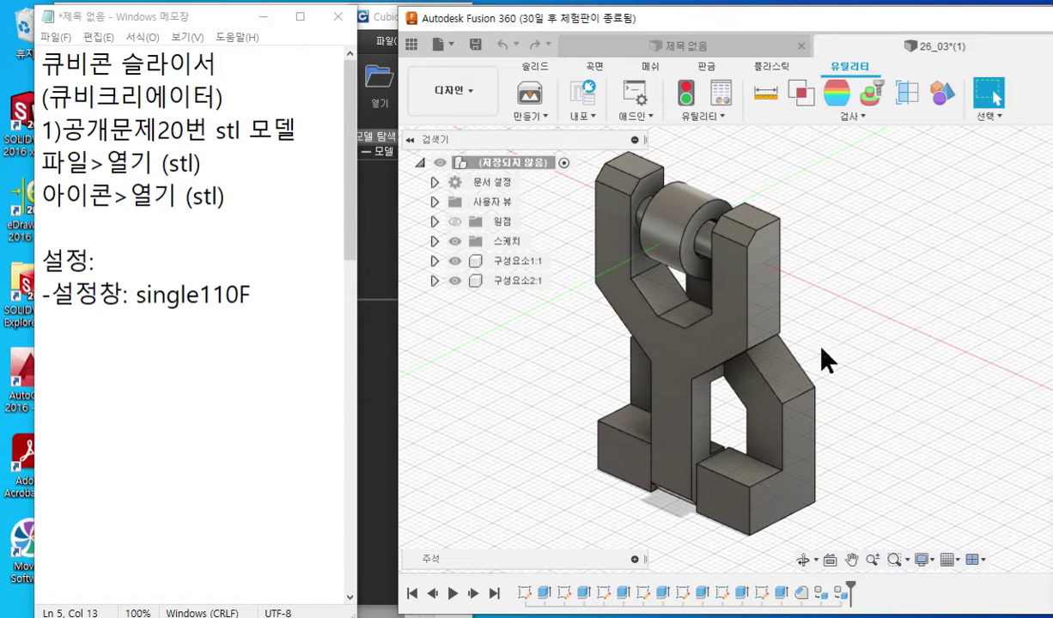
pyautogui.moveTo(397, 336); pyautogui.dragTo(366, 339)
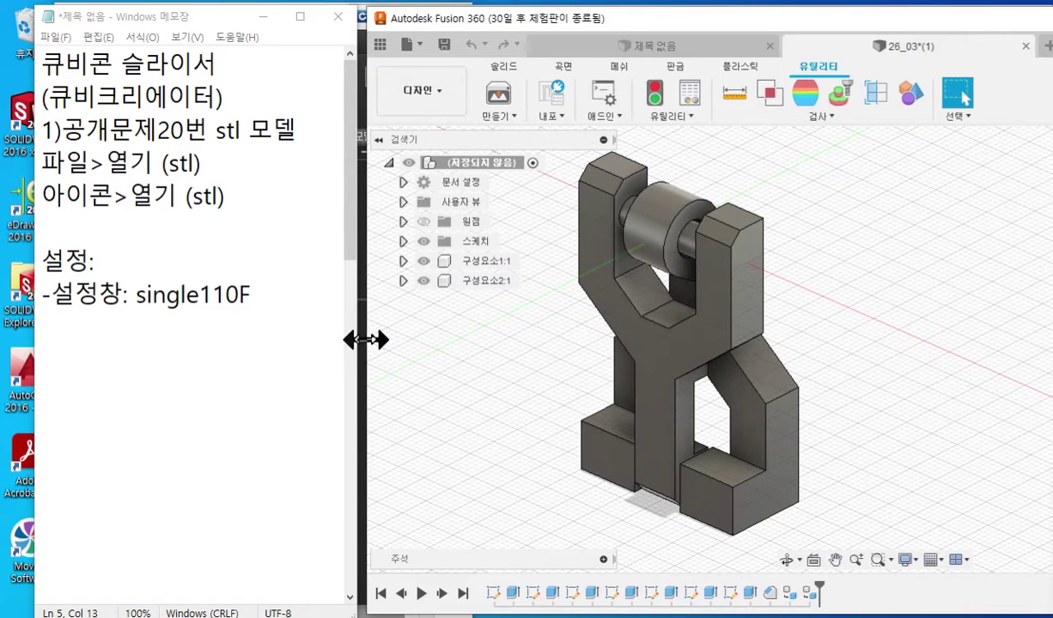
pyautogui.moveTo(755, 405); pyautogui.dragTo(790, 393, button='middle')
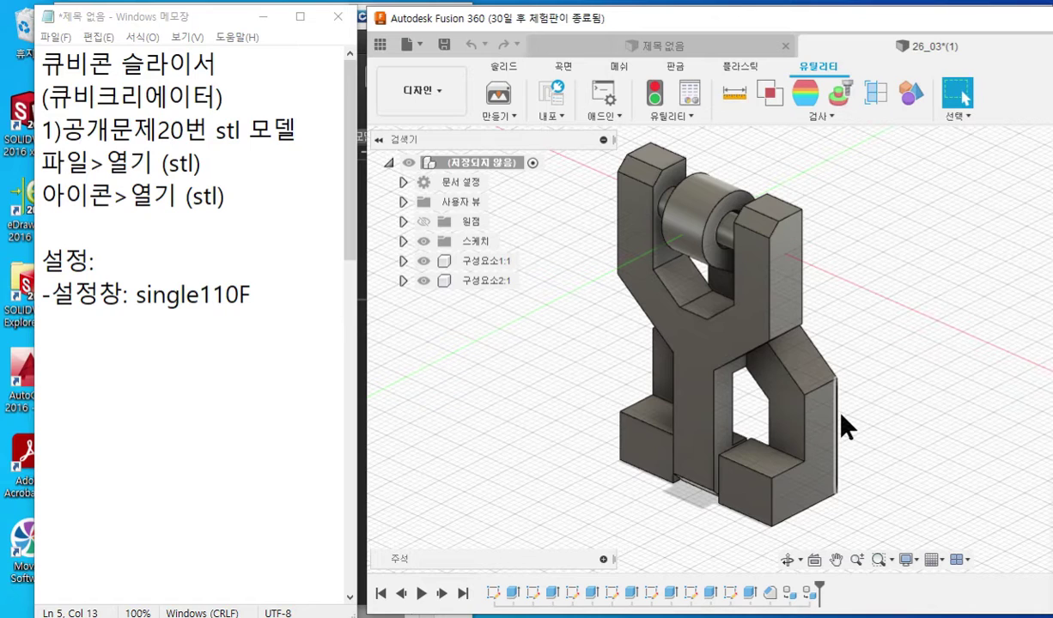
pyautogui.moveTo(60, 131); pyautogui.dragTo(297, 130)
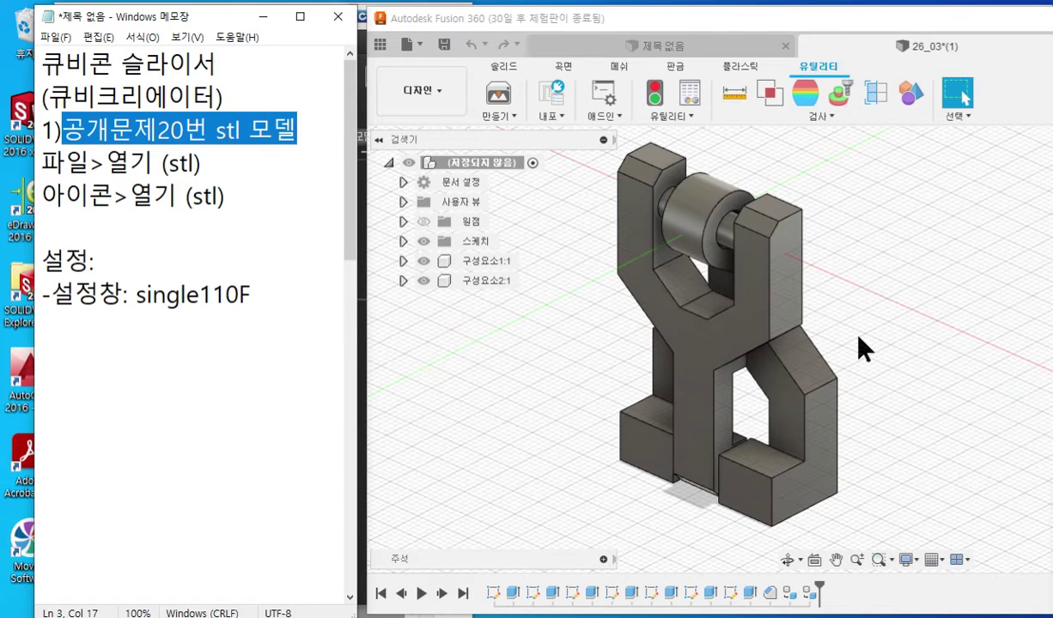
pyautogui.moveTo(543, 17); pyautogui.dragTo(1052, 51)
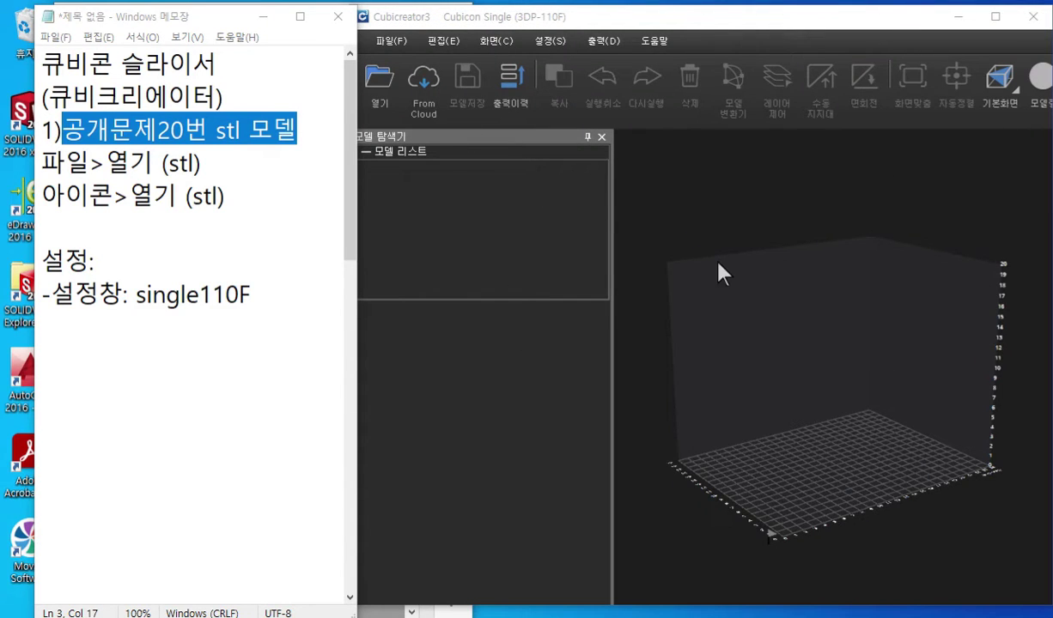
# - Open the model 26_04.stl from the 20220126 subfolder of the personal folder on the desktop in Cubicreator3
pyautogui.click(389, 40)
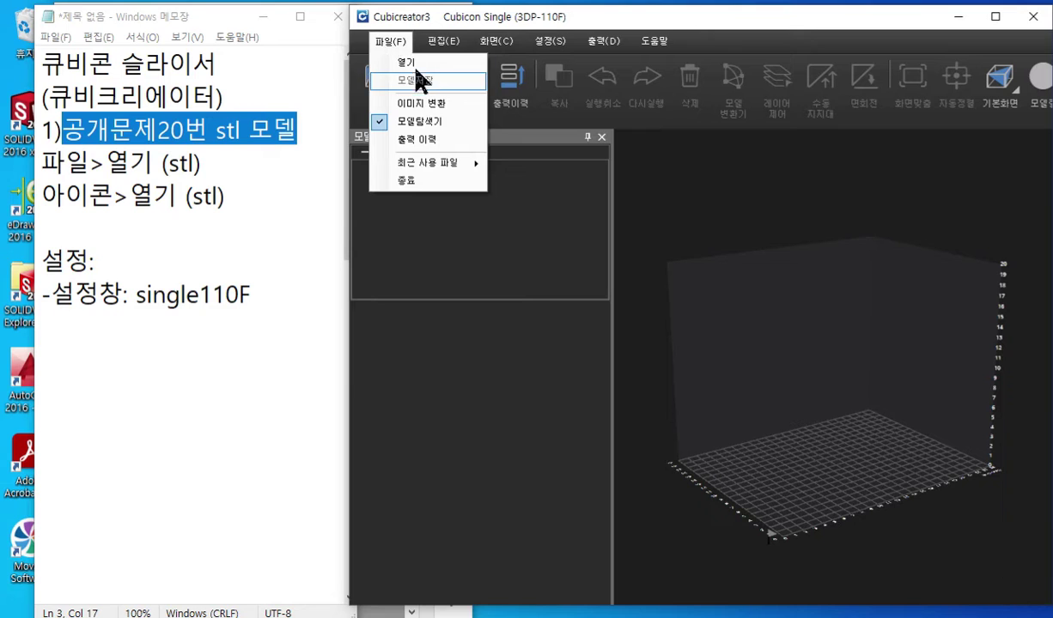
pyautogui.click(408, 61)
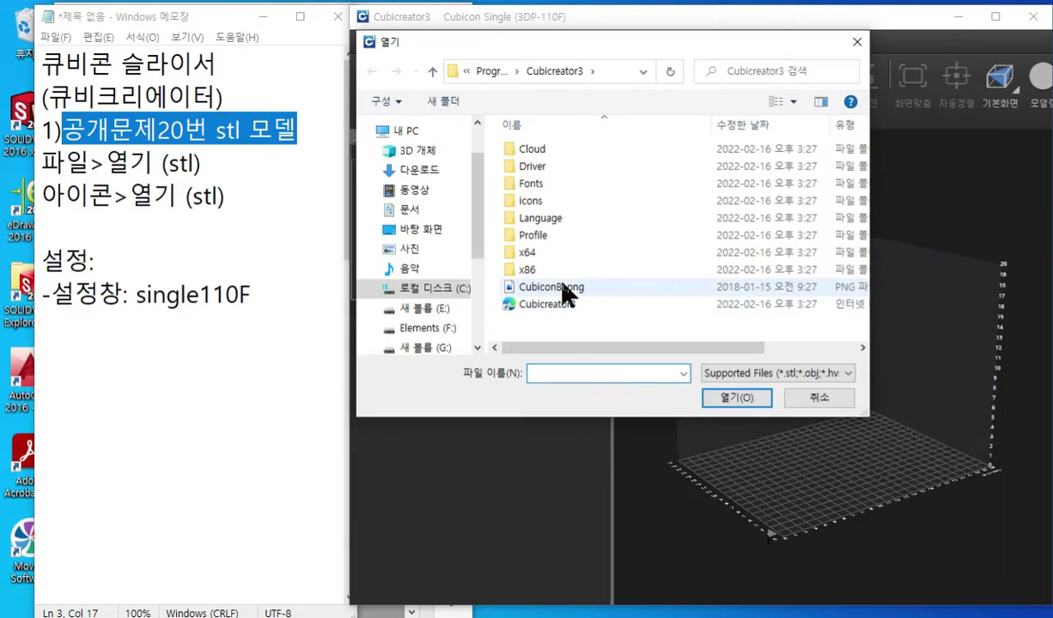
pyautogui.click(419, 229)
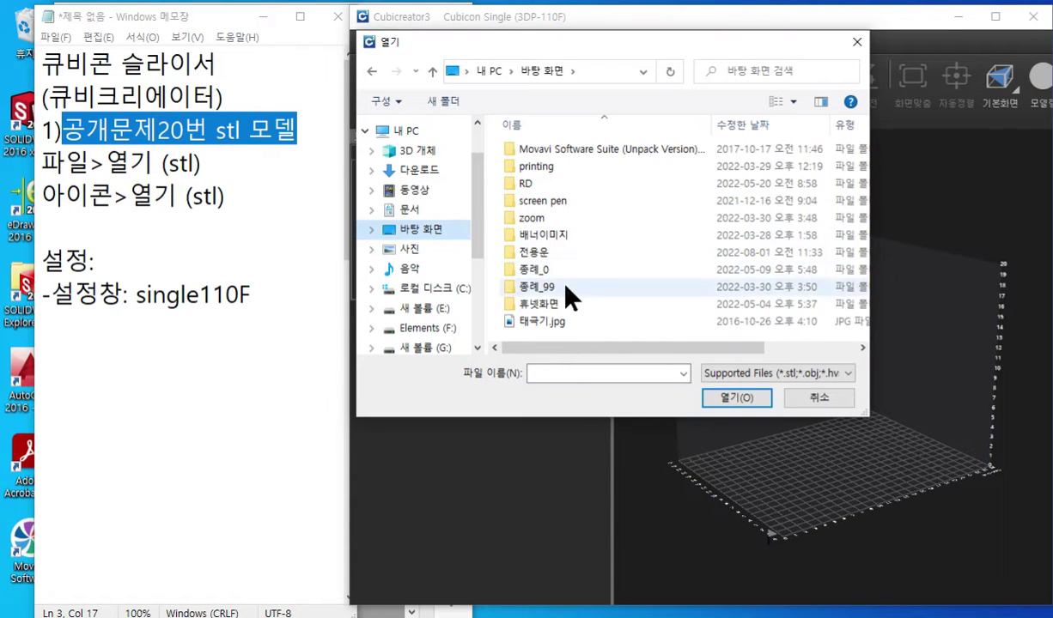
pyautogui.doubleClick(544, 251)
pyautogui.scroll(-3, 579, 273)
pyautogui.scroll(-3, 580, 275)
pyautogui.scroll(1, 580, 277)
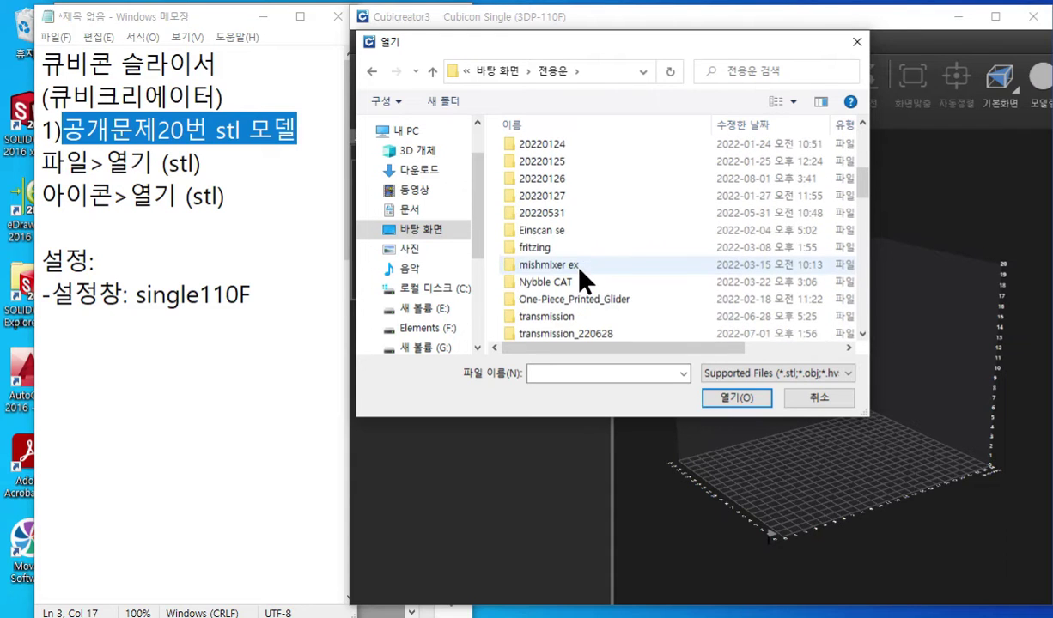
pyautogui.doubleClick(541, 178)
pyautogui.click(539, 166)
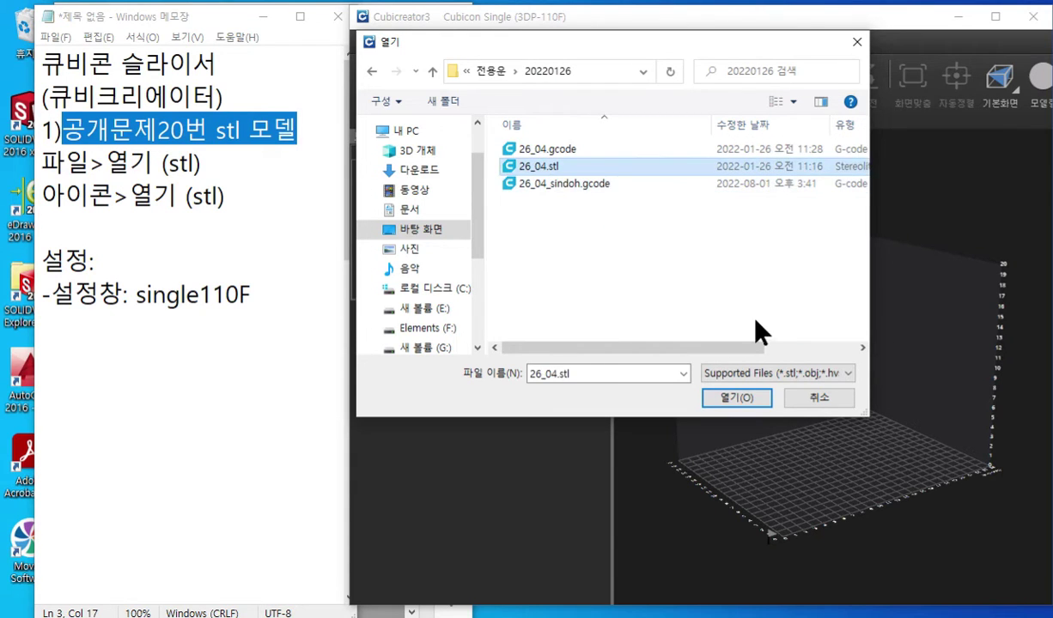
pyautogui.click(736, 397)
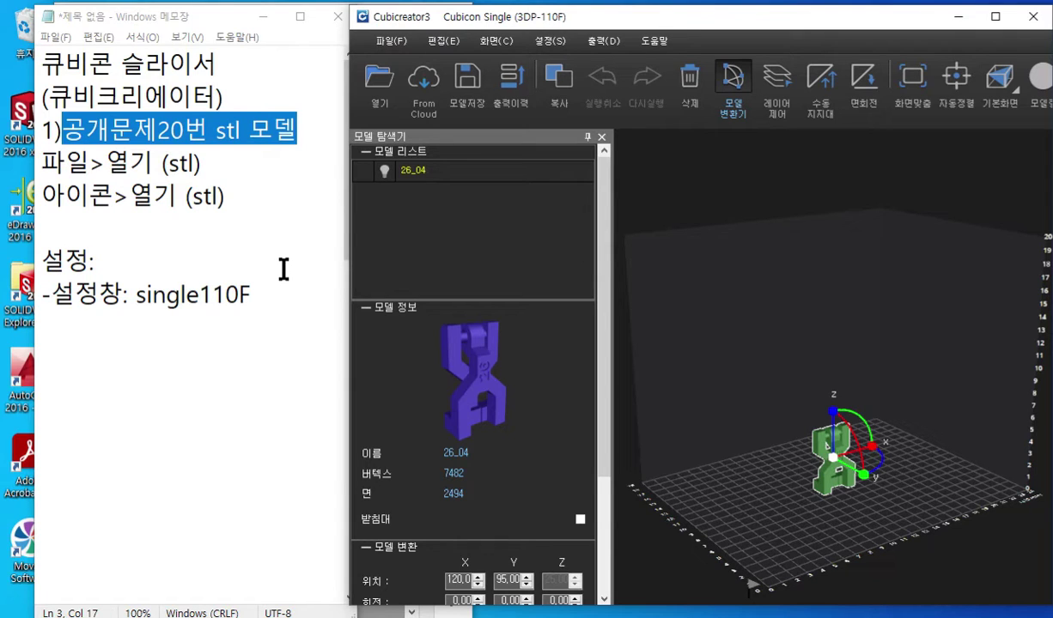
# - Add the line "-모델탐색기" under the "아이콘>열기 (stl)" note, with extra blank lines before the settings section
pyautogui.click(50, 235)
pyautogui.press('Return')
pyautogui.press('Return')
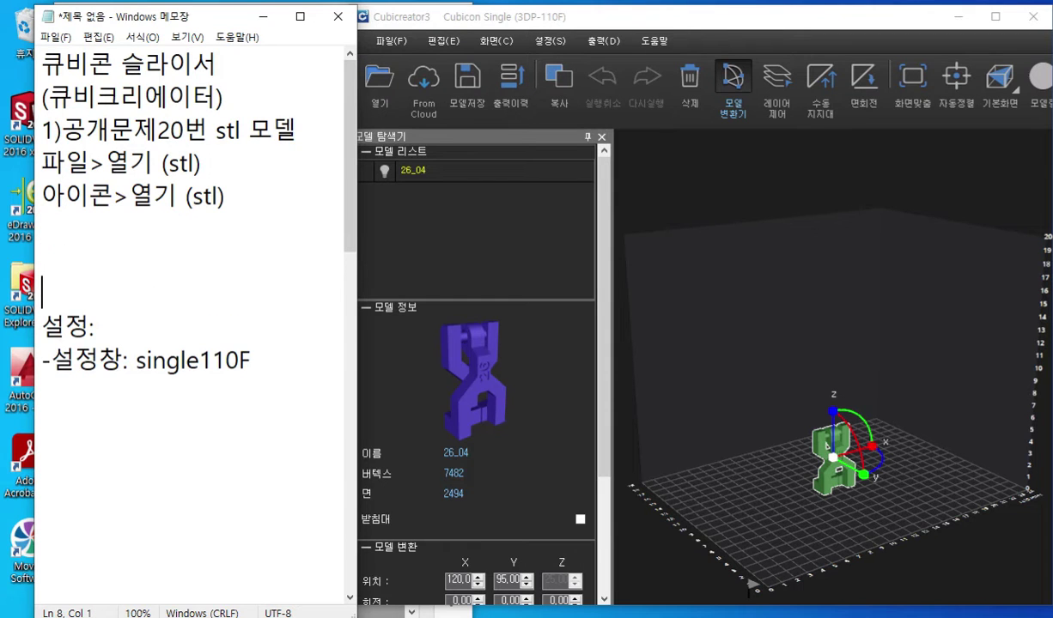
pyautogui.press('Up')
pyautogui.press('Up')
pyautogui.write('-모')
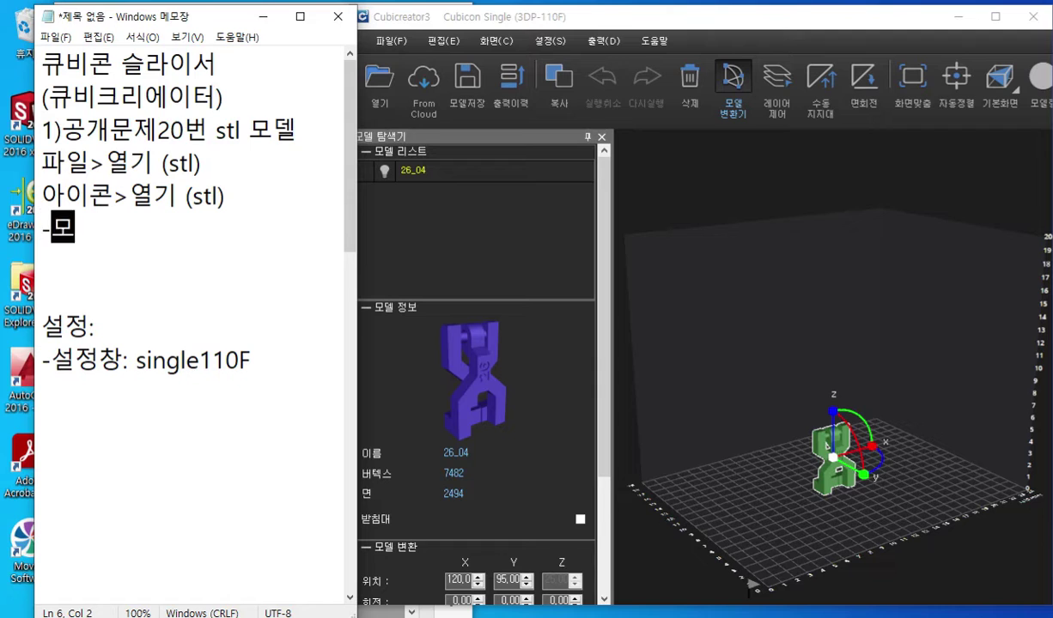
pyautogui.write('델탐색기')
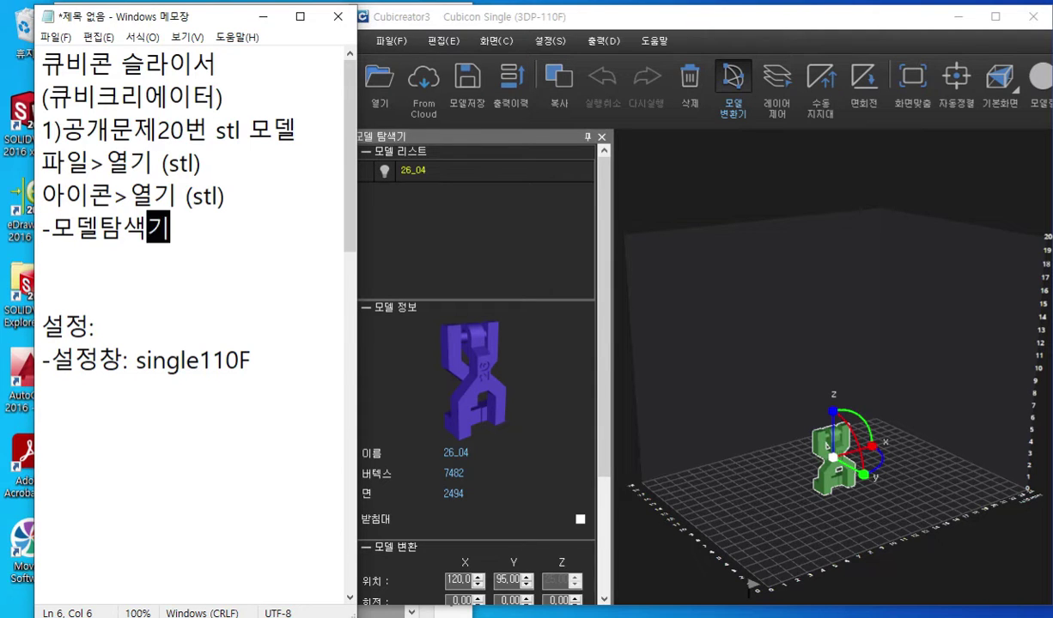
# - Annotate in red from the circled model list name to the model information, underlining the name and vertex values
pyautogui.moveTo(463, 18); pyautogui.dragTo(471, 18)
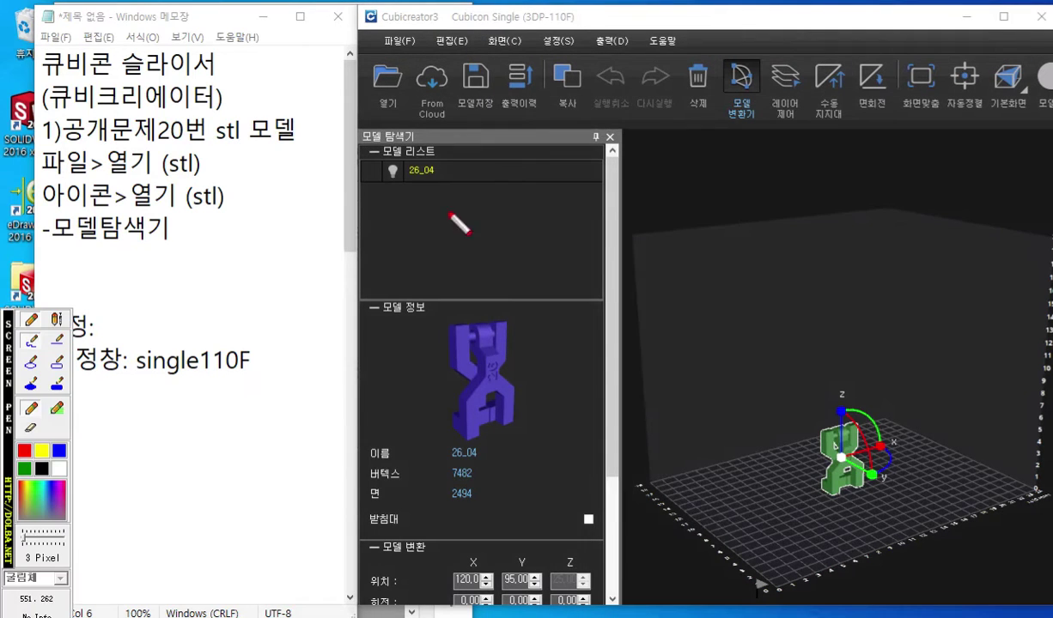
pyautogui.moveTo(452, 191)
pyautogui.mouseDown()
pyautogui.moveTo(418, 199)
pyautogui.moveTo(417, 148)
pyautogui.moveTo(420, 188)
pyautogui.mouseUp()
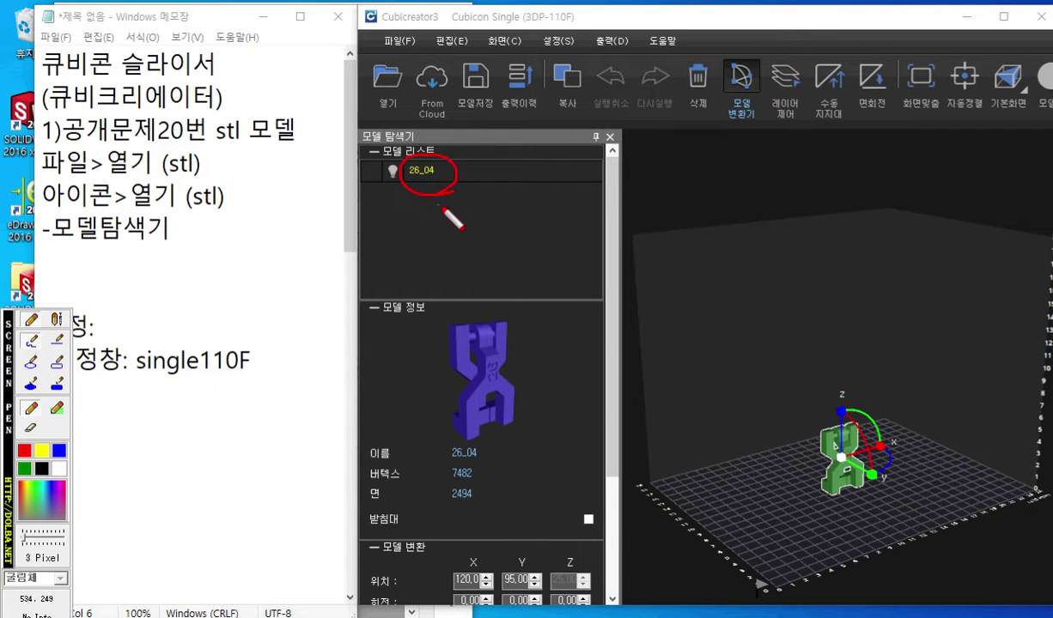
pyautogui.moveTo(428, 193)
pyautogui.mouseDown()
pyautogui.moveTo(539, 222)
pyautogui.moveTo(540, 337)
pyautogui.moveTo(565, 335)
pyautogui.mouseUp()
pyautogui.moveTo(363, 322); pyautogui.dragTo(448, 322)
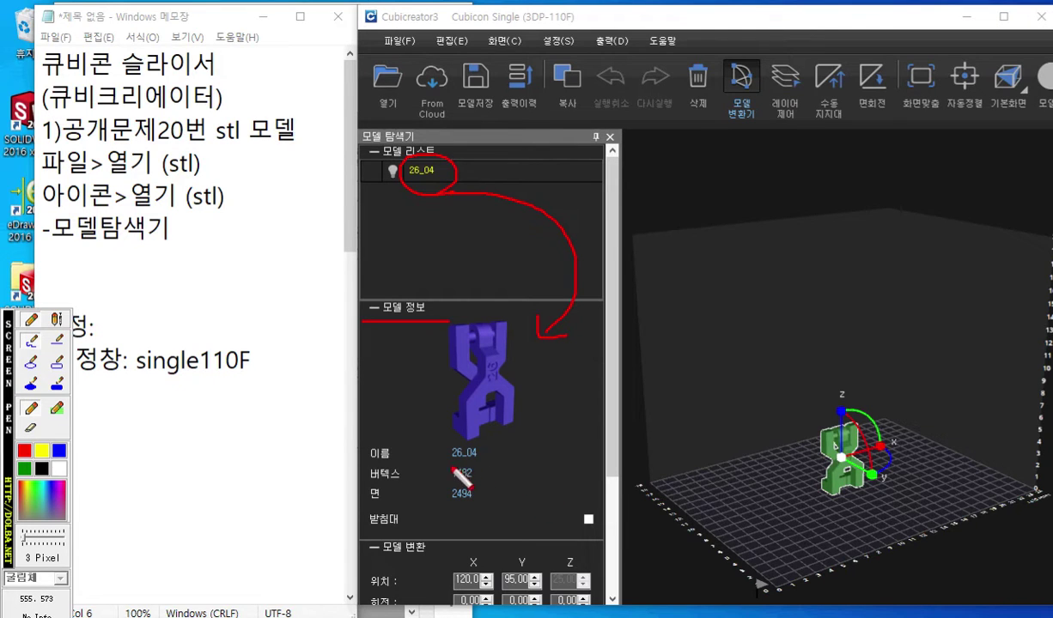
pyautogui.moveTo(449, 462); pyautogui.dragTo(502, 464)
pyautogui.moveTo(446, 483); pyautogui.dragTo(487, 482)
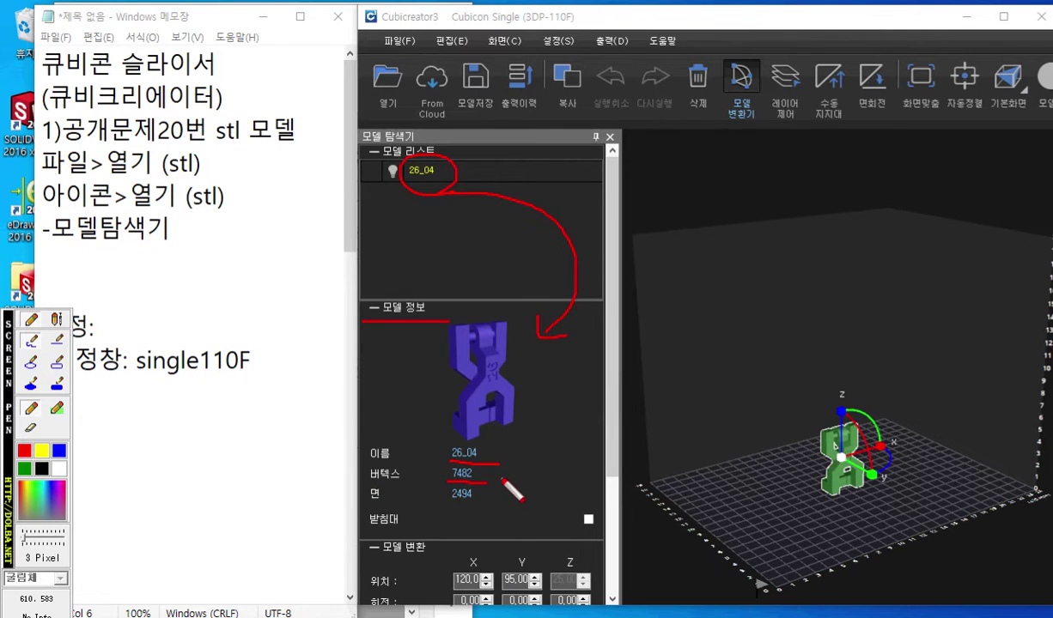
# - Mark vertices and a face on the model preview and link them with red arrows to the vertex and face counts
pyautogui.click(513, 388)
pyautogui.click(514, 419)
pyautogui.moveTo(442, 505); pyautogui.dragTo(483, 507)
pyautogui.moveTo(464, 419)
pyautogui.mouseDown()
pyautogui.moveTo(448, 436)
pyautogui.moveTo(448, 413)
pyautogui.moveTo(465, 421)
pyautogui.moveTo(416, 424)
pyautogui.moveTo(445, 496)
pyautogui.moveTo(435, 489)
pyautogui.moveTo(437, 505)
pyautogui.mouseUp()
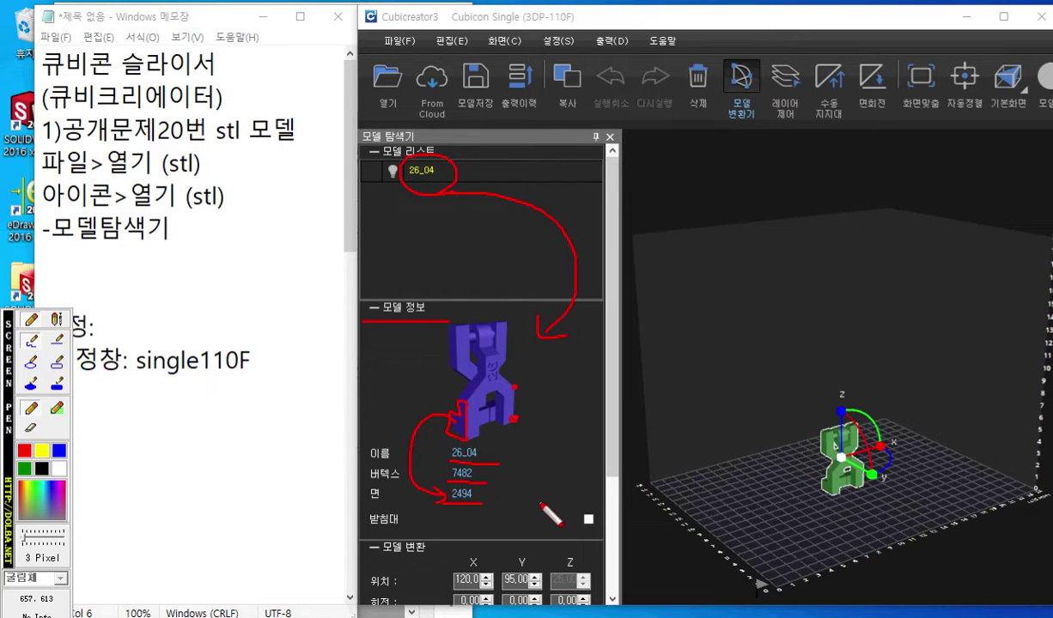
pyautogui.moveTo(483, 482)
pyautogui.mouseDown()
pyautogui.moveTo(528, 437)
pyautogui.moveTo(515, 414)
pyautogui.moveTo(509, 423)
pyautogui.moveTo(534, 422)
pyautogui.mouseUp()
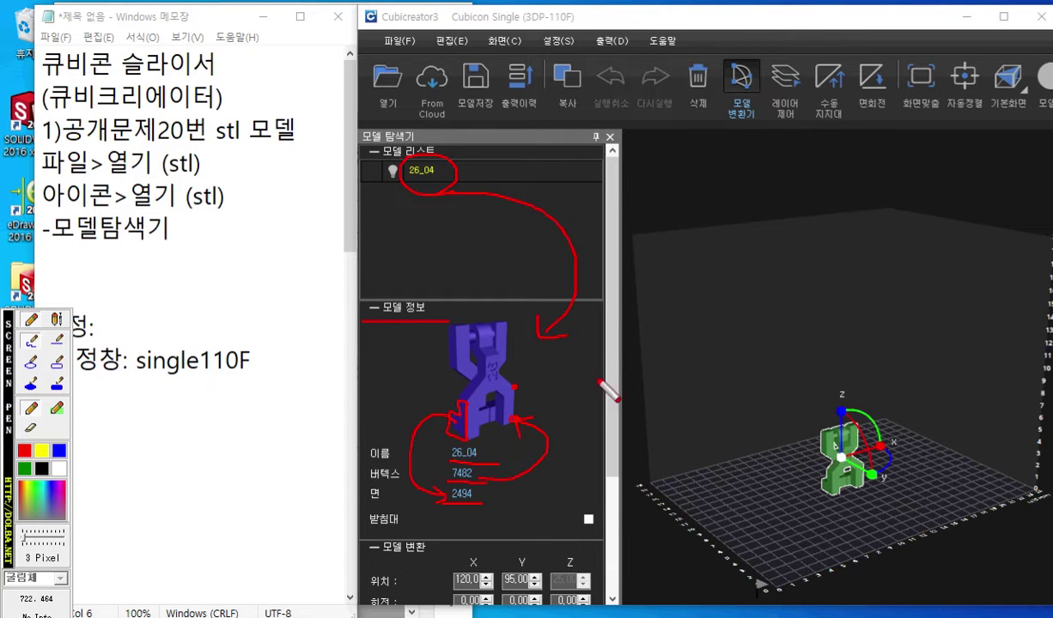
pyautogui.press('Escape')
# - Underline the position, rotation, ratio and size labels of the model transformation settings in red
pyautogui.moveTo(614, 405); pyautogui.dragTo(632, 531)
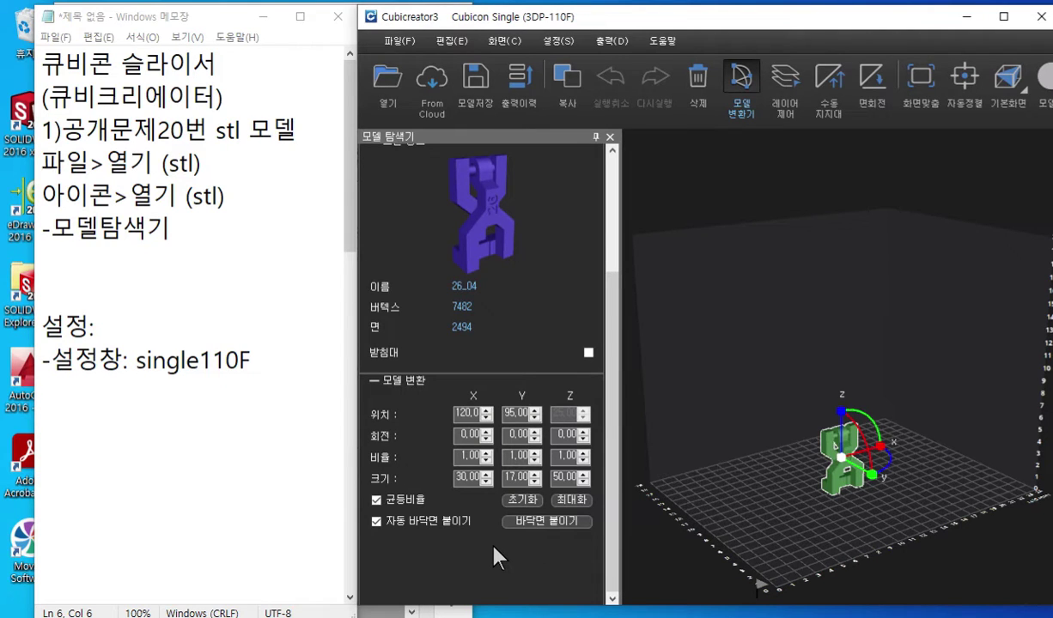
pyautogui.press('F2')
pyautogui.moveTo(357, 421); pyautogui.dragTo(400, 420)
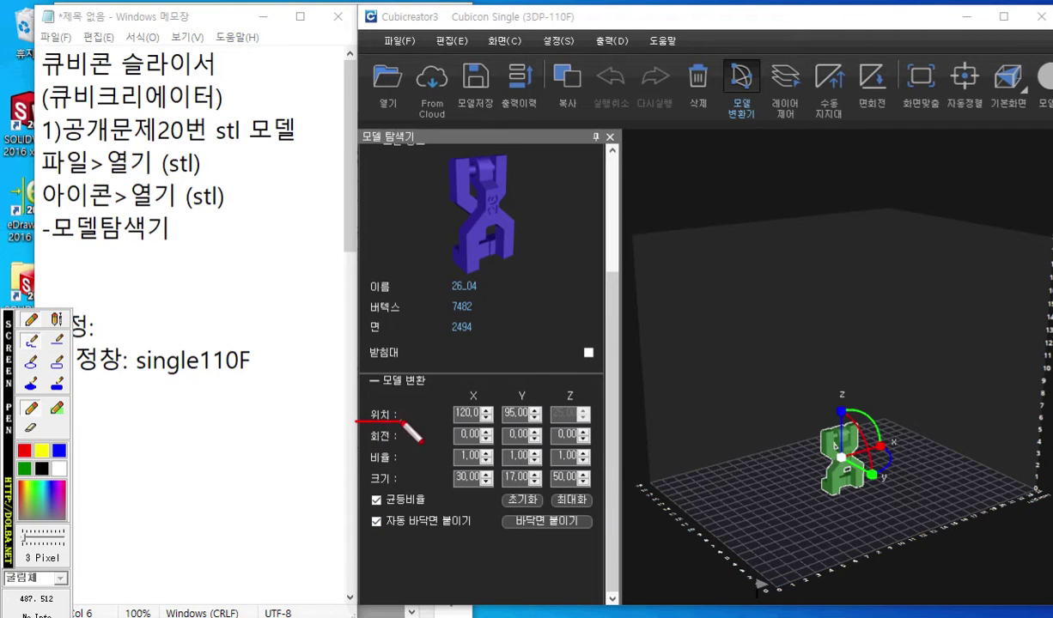
pyautogui.moveTo(361, 451)
pyautogui.mouseDown()
pyautogui.moveTo(404, 450)
pyautogui.moveTo(403, 484)
pyautogui.mouseUp()
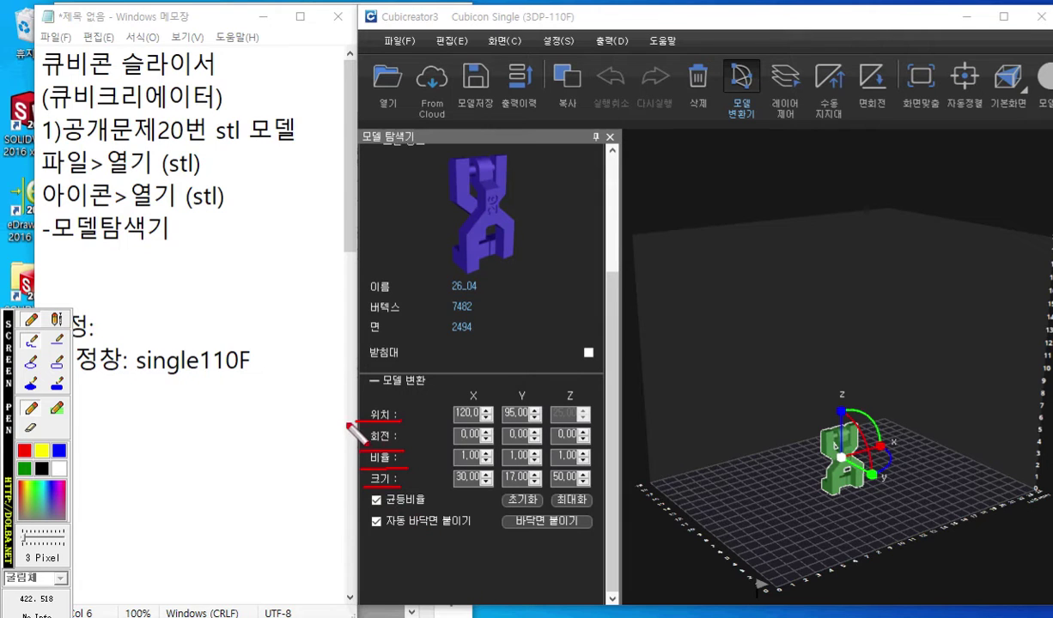
# - Handwrite "이동" with an arrow to the position row and circle the X and Y position values in red
pyautogui.moveTo(297, 400)
pyautogui.mouseDown()
pyautogui.moveTo(362, 417)
pyautogui.moveTo(340, 423)
pyautogui.mouseUp()
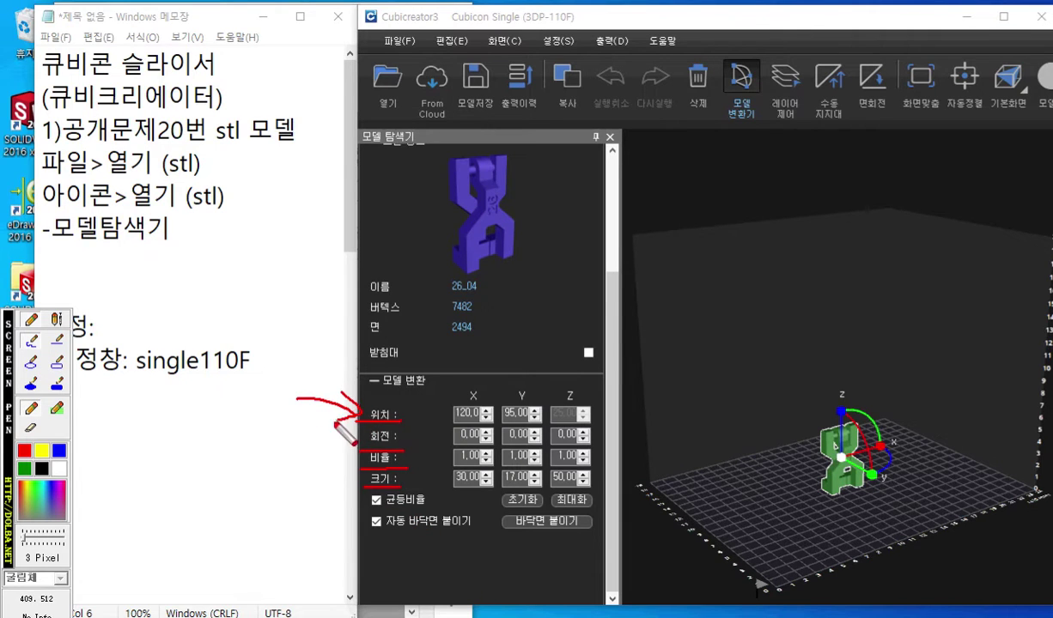
pyautogui.moveTo(245, 388)
pyautogui.mouseDown()
pyautogui.moveTo(256, 413)
pyautogui.moveTo(274, 396)
pyautogui.moveTo(266, 403)
pyautogui.mouseUp()
pyautogui.moveTo(251, 406)
pyautogui.mouseDown()
pyautogui.moveTo(284, 403)
pyautogui.moveTo(267, 409)
pyautogui.mouseUp()
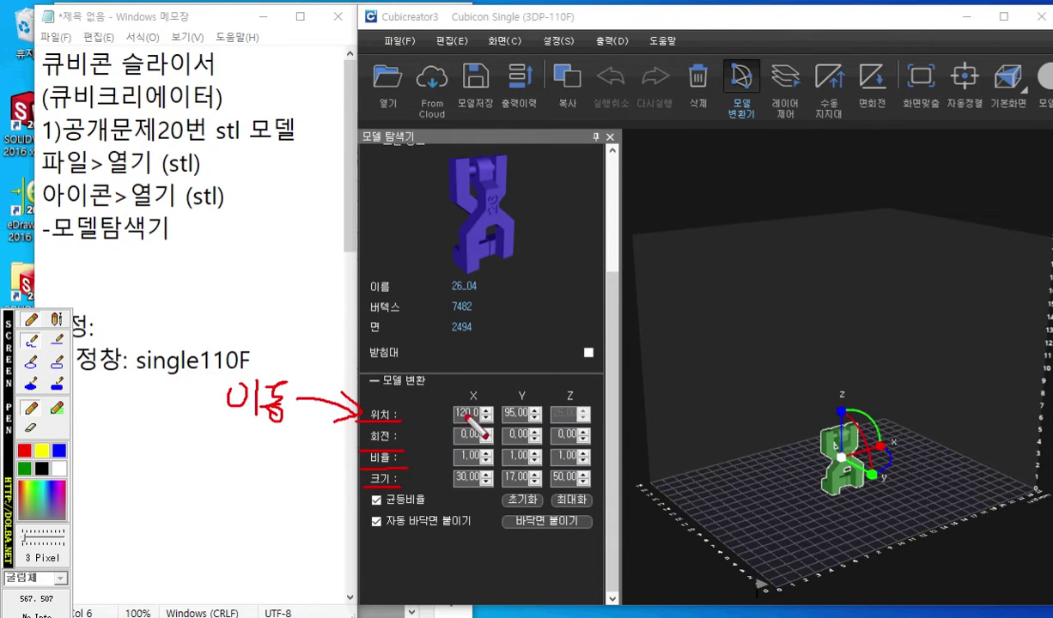
pyautogui.moveTo(527, 400)
pyautogui.mouseDown()
pyautogui.moveTo(528, 423)
pyautogui.moveTo(434, 410)
pyautogui.moveTo(524, 387)
pyautogui.moveTo(536, 419)
pyautogui.mouseUp()
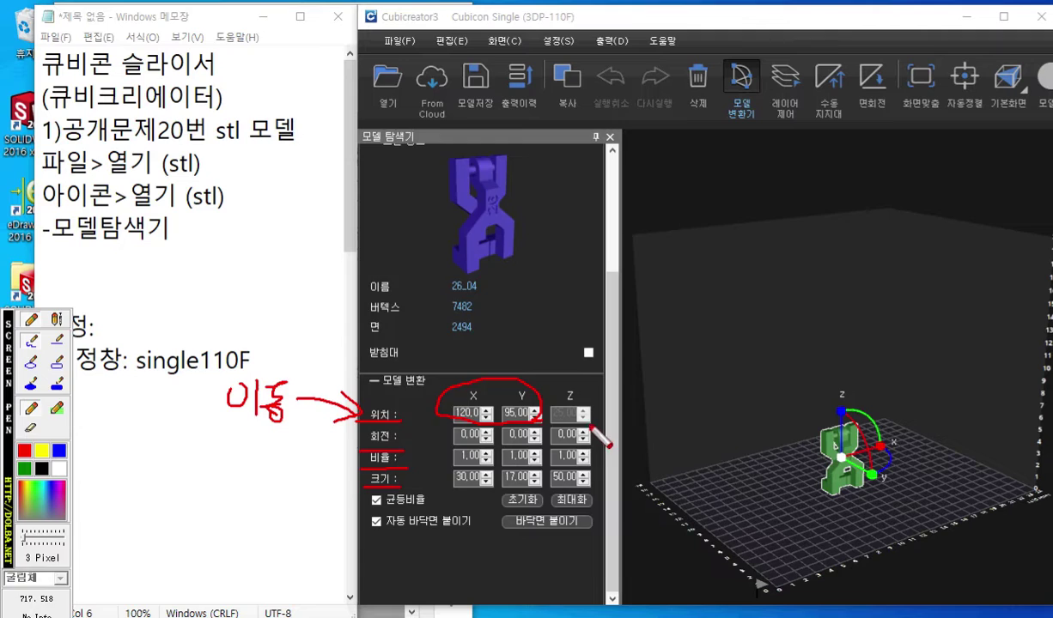
pyautogui.press('Escape')
# - Set the model's X position to 0
pyautogui.scroll(3, 486, 424)
pyautogui.scroll(-3, 612, 404)
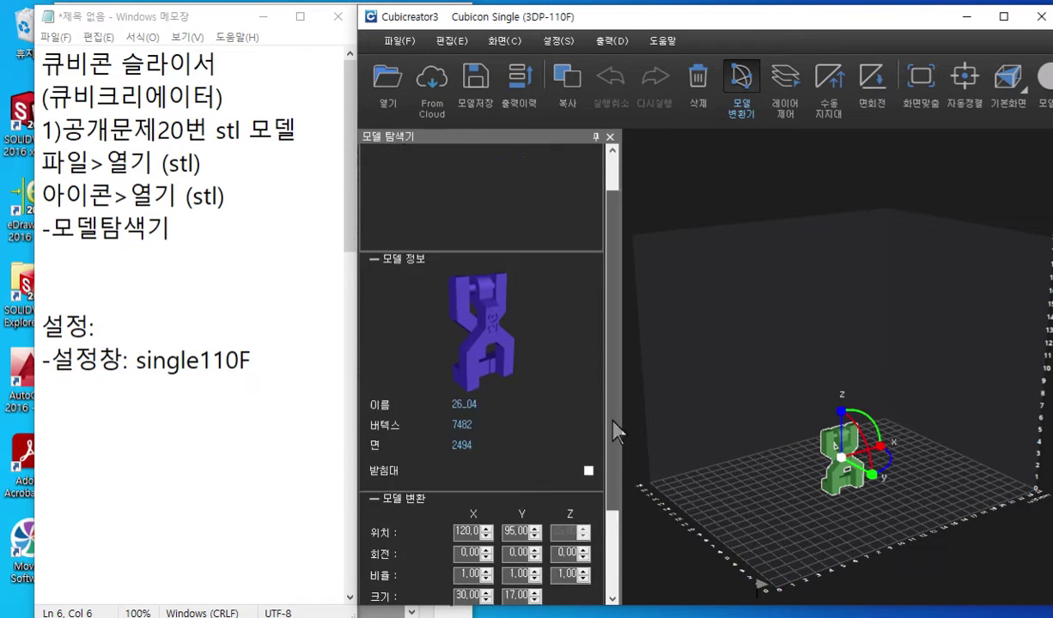
pyautogui.moveTo(456, 415); pyautogui.dragTo(488, 418)
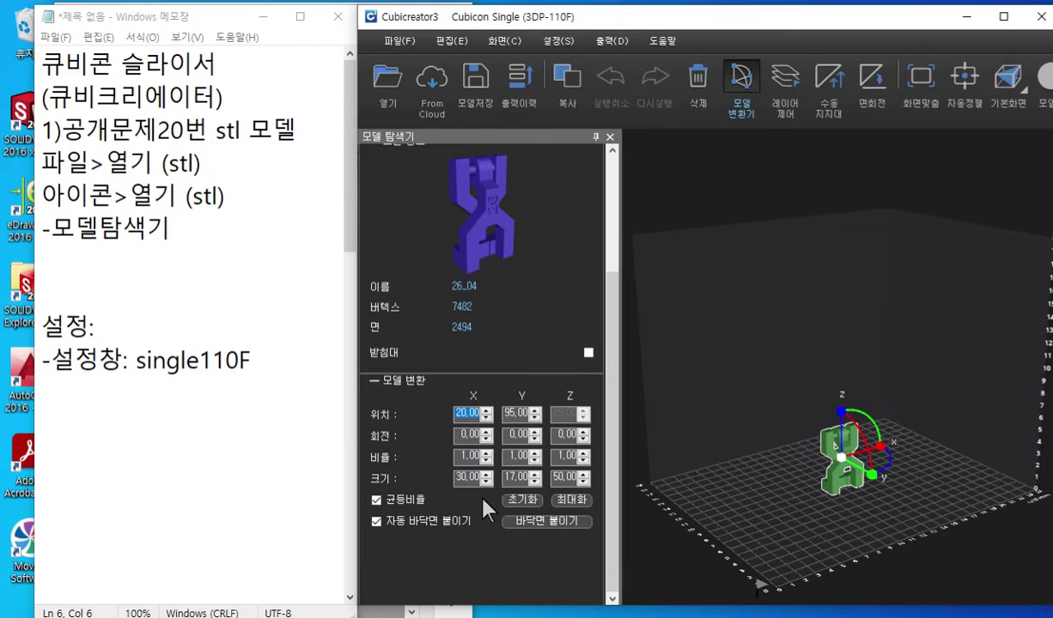
pyautogui.write('0')
pyautogui.press('Return')
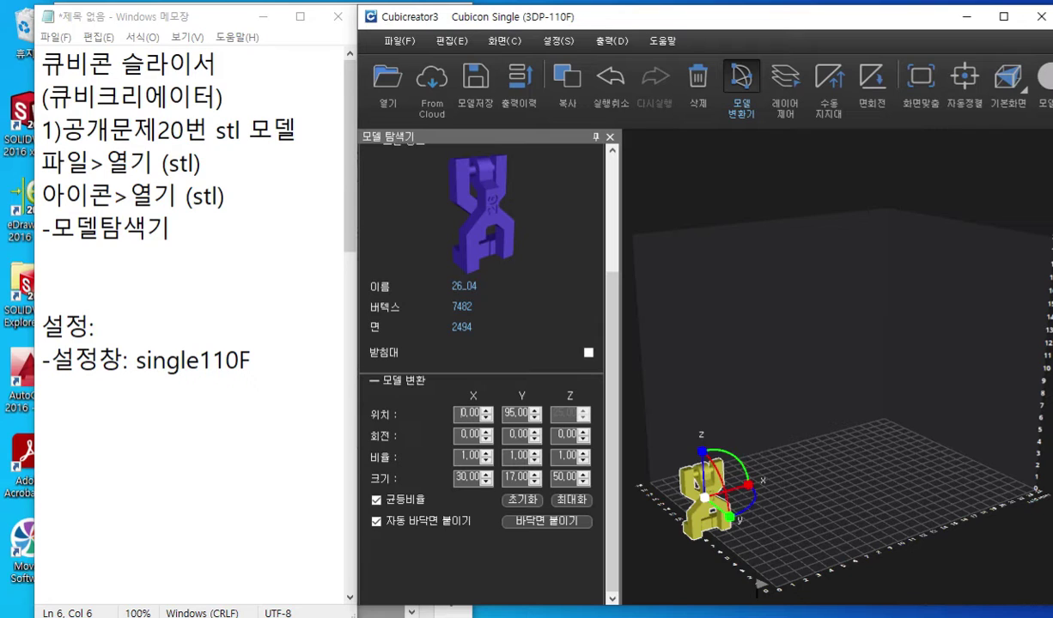
# - Draw red arrows at the model along the X direction and circle the X position value and the 초기화 (reset) option
pyautogui.press('F12')
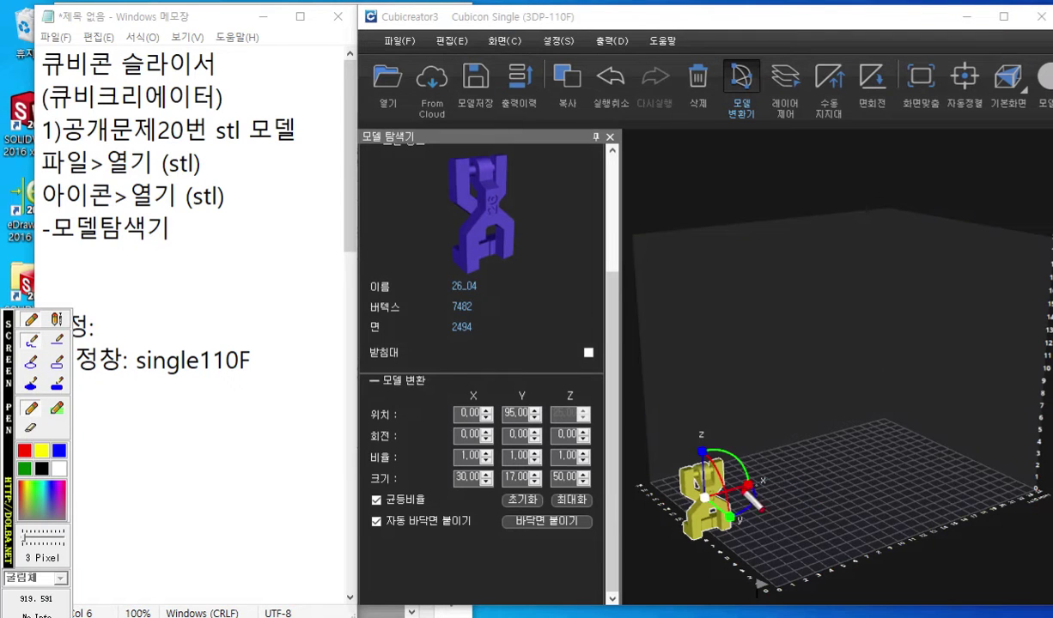
pyautogui.moveTo(704, 498); pyautogui.dragTo(852, 468)
pyautogui.moveTo(767, 476)
pyautogui.mouseDown()
pyautogui.moveTo(705, 487)
pyautogui.moveTo(776, 494)
pyautogui.moveTo(692, 502)
pyautogui.moveTo(680, 525)
pyautogui.mouseUp()
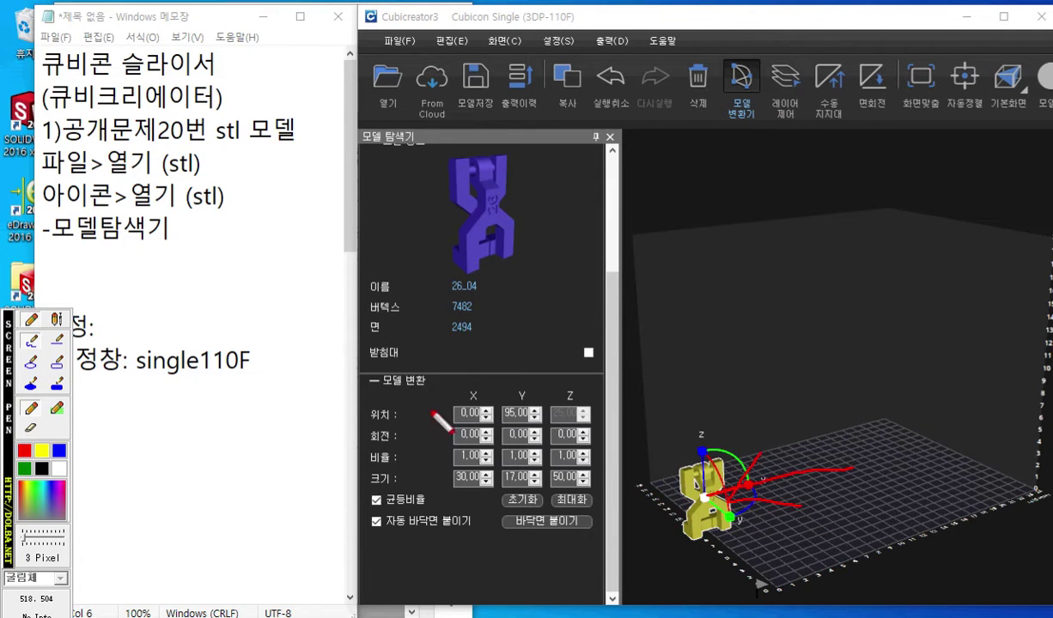
pyautogui.moveTo(450, 409)
pyautogui.mouseDown()
pyautogui.moveTo(463, 400)
pyautogui.moveTo(450, 395)
pyautogui.mouseUp()
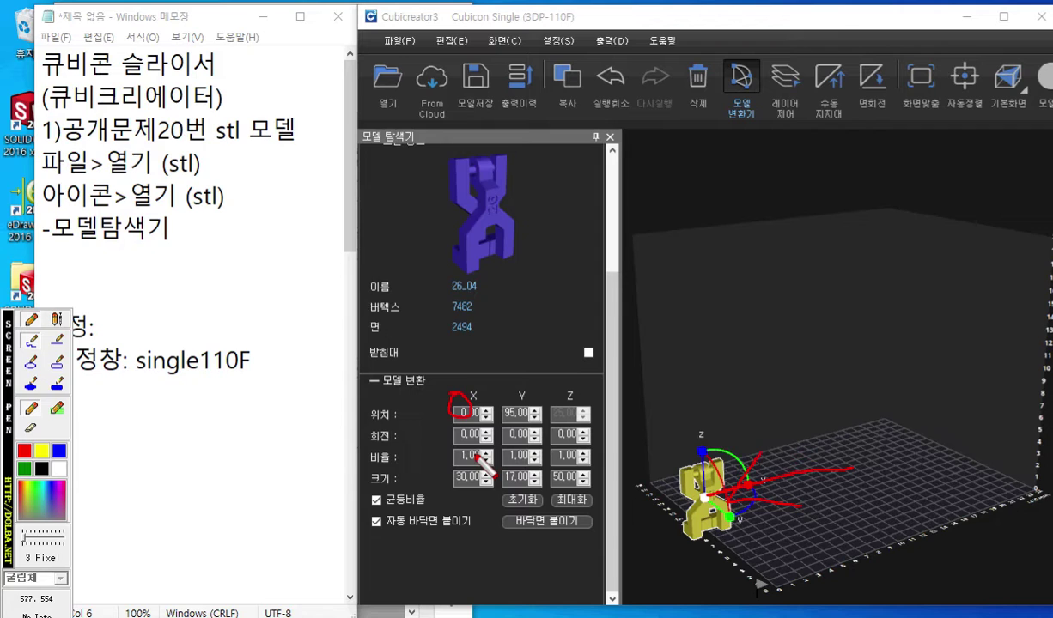
pyautogui.moveTo(489, 493)
pyautogui.mouseDown()
pyautogui.moveTo(502, 509)
pyautogui.moveTo(541, 496)
pyautogui.mouseUp()
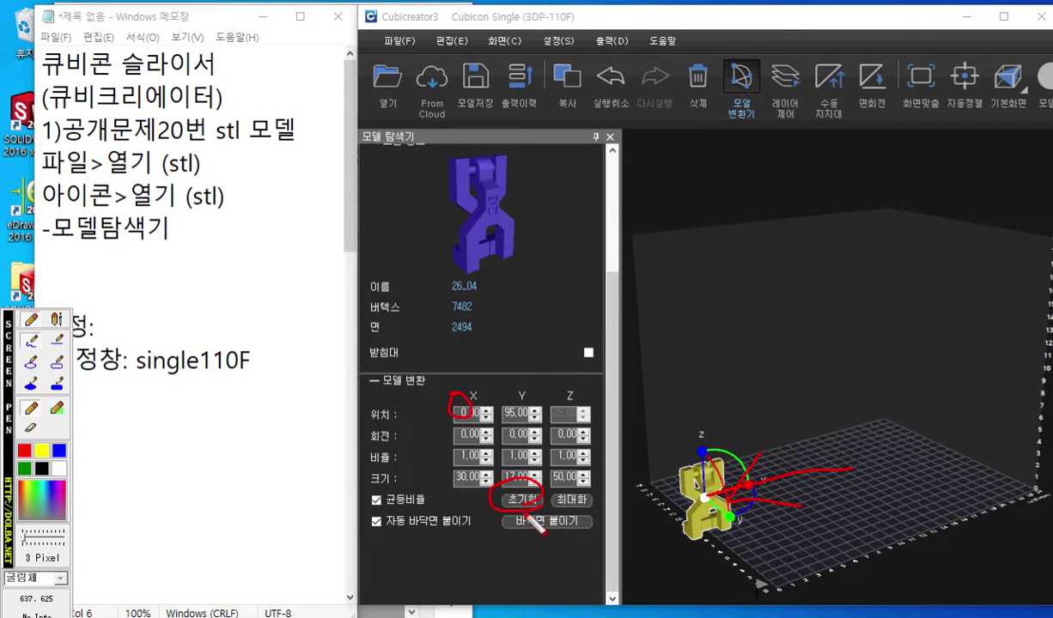
# - Clear the red annotations and try to reset the model's transformation values with 초기화
pyautogui.rightClick(532, 504)
pyautogui.click(523, 500)
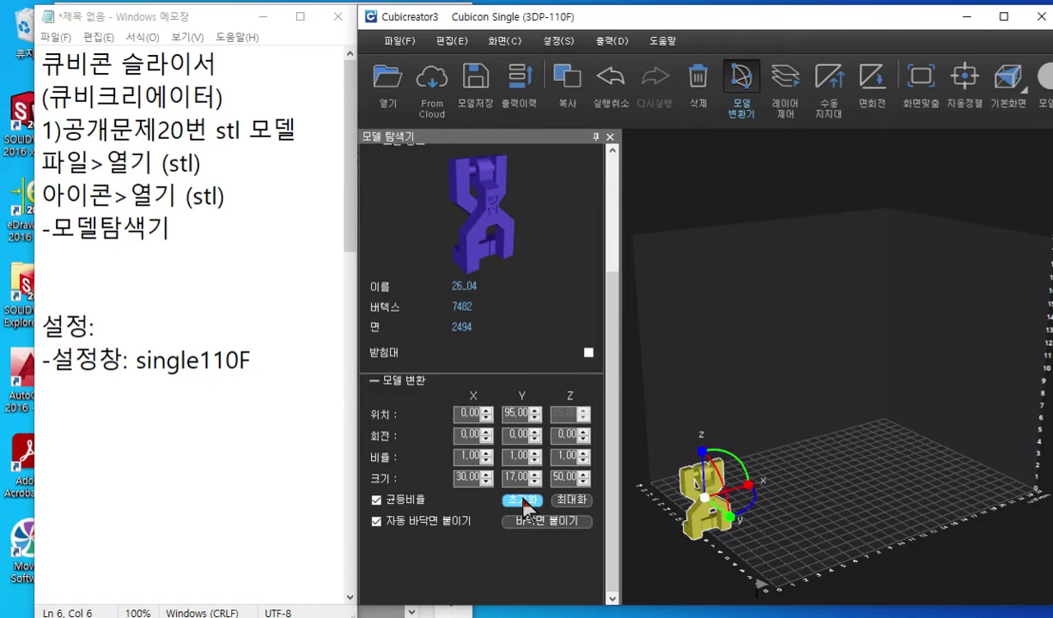
pyautogui.moveTo(773, 475); pyautogui.dragTo(750, 530)
pyautogui.click(528, 501)
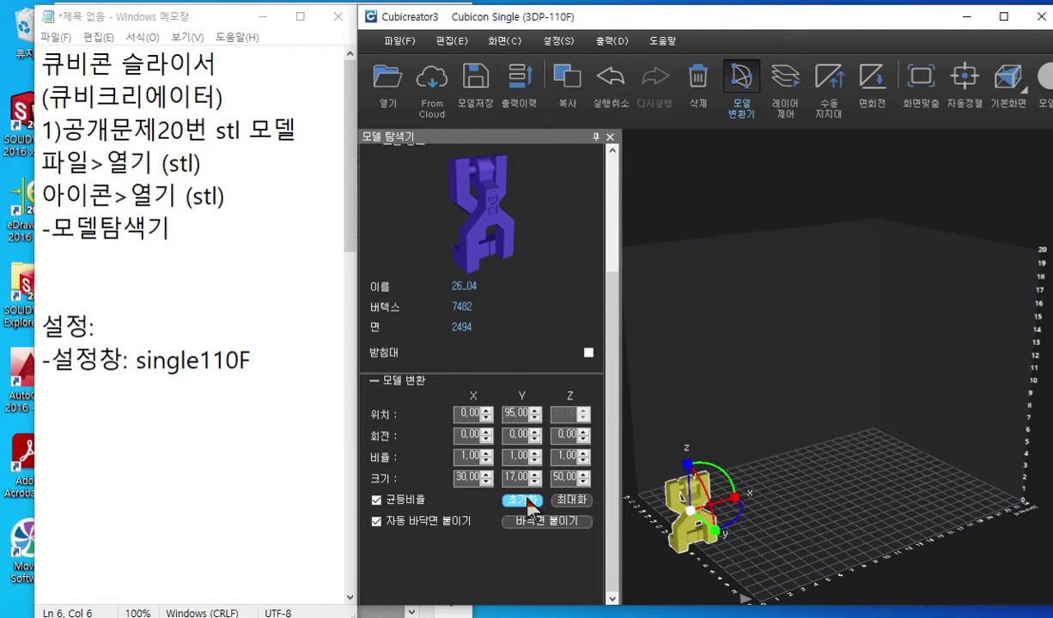
pyautogui.moveTo(802, 475); pyautogui.dragTo(817, 534)
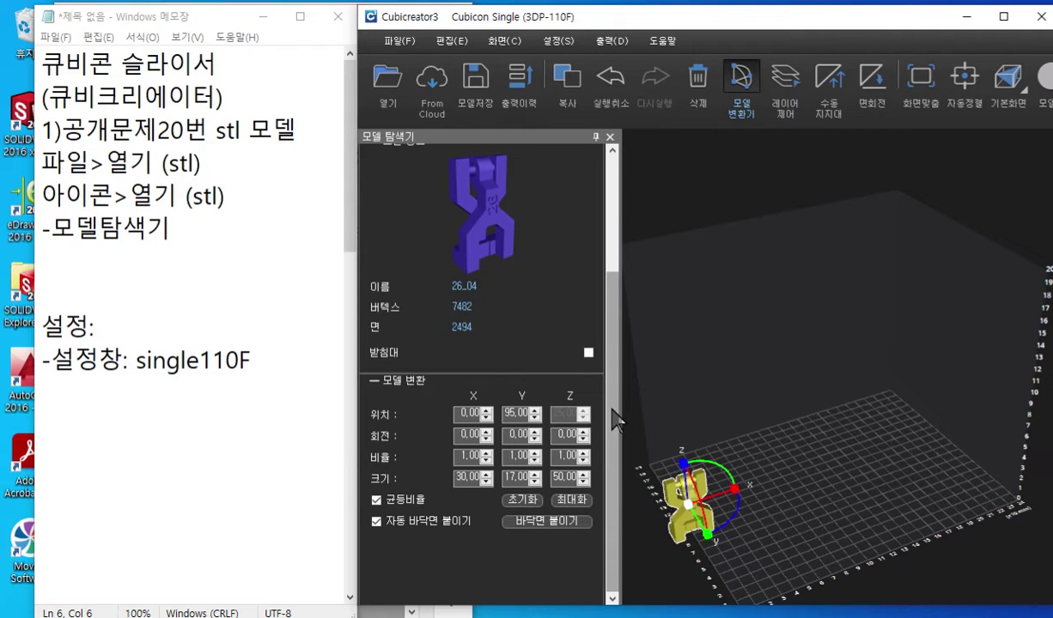
pyautogui.rightClick(677, 507)
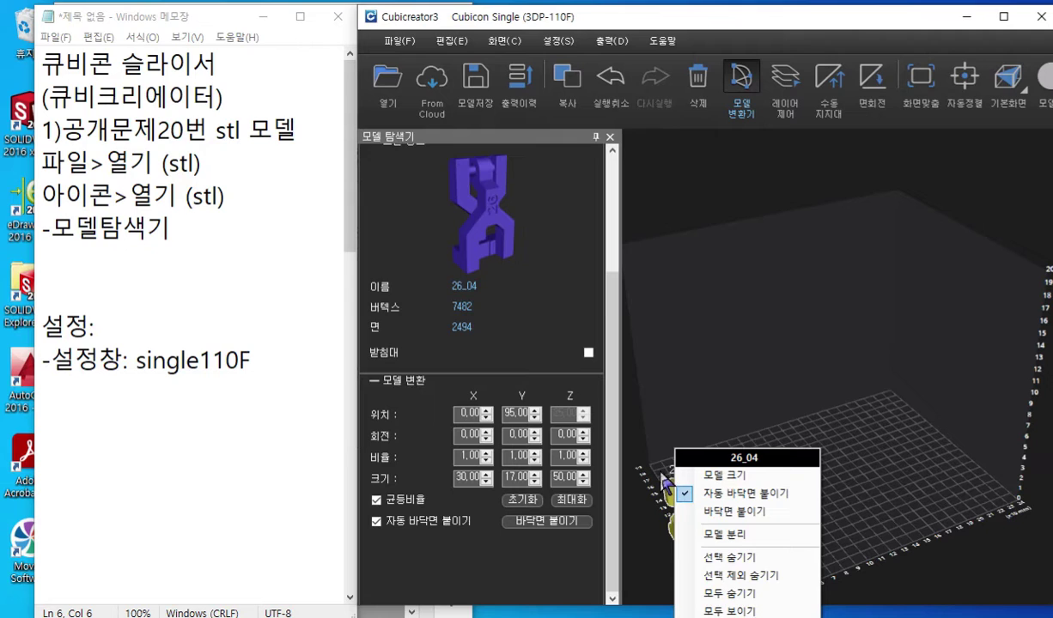
pyautogui.click(853, 16)
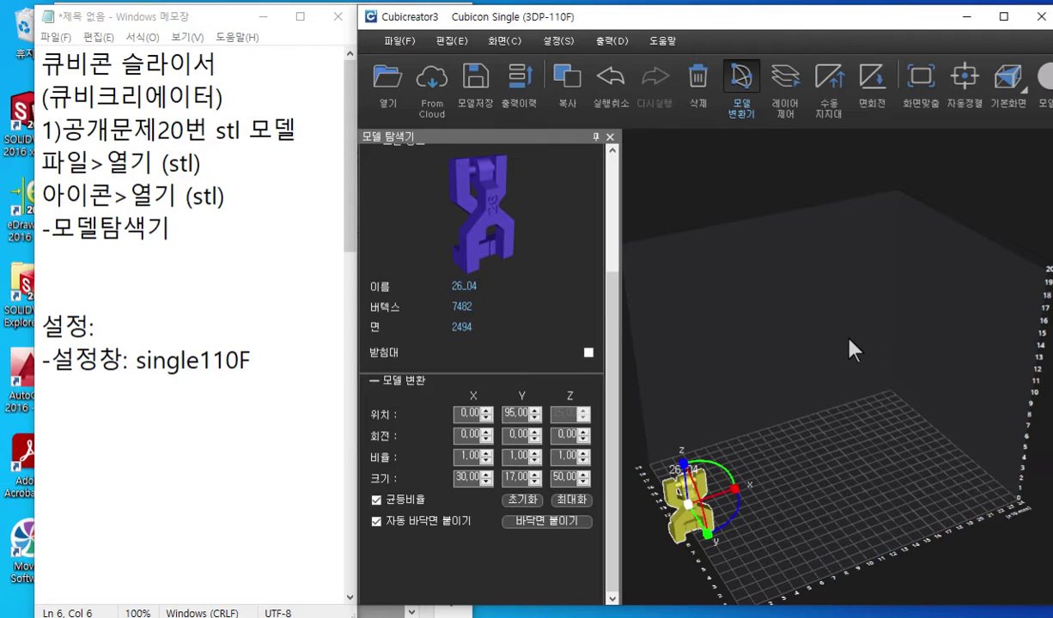
# - Handwrite "120" in red over the X position value, clear the drawing, and set the model's X position to 120
pyautogui.doubleClick(485, 414)
pyautogui.press('F2')
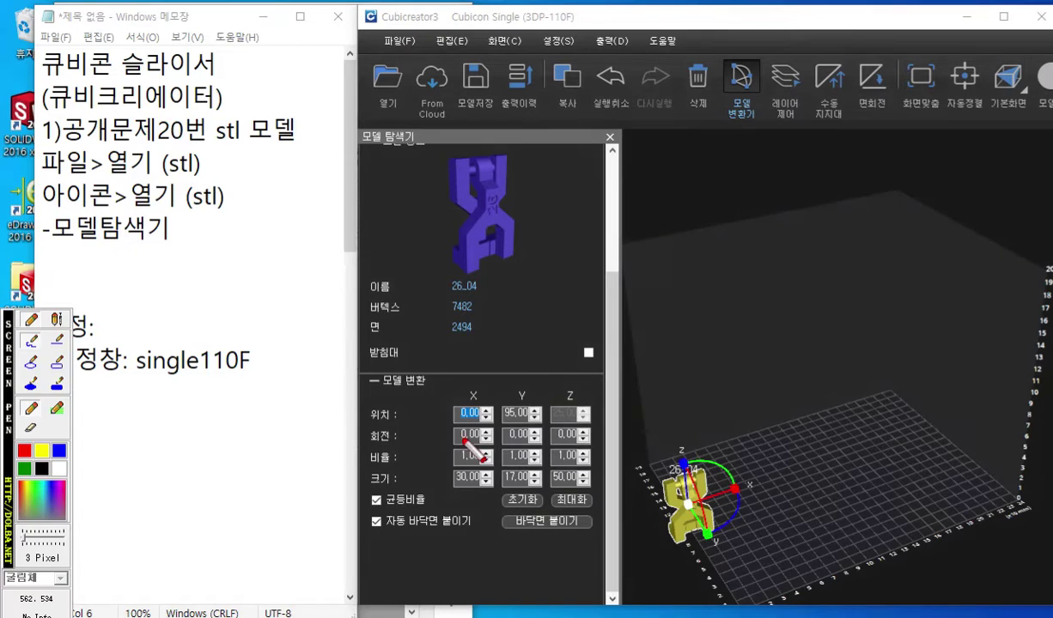
pyautogui.moveTo(450, 398)
pyautogui.mouseDown()
pyautogui.moveTo(438, 426)
pyautogui.moveTo(463, 404)
pyautogui.moveTo(464, 417)
pyautogui.moveTo(477, 407)
pyautogui.mouseUp()
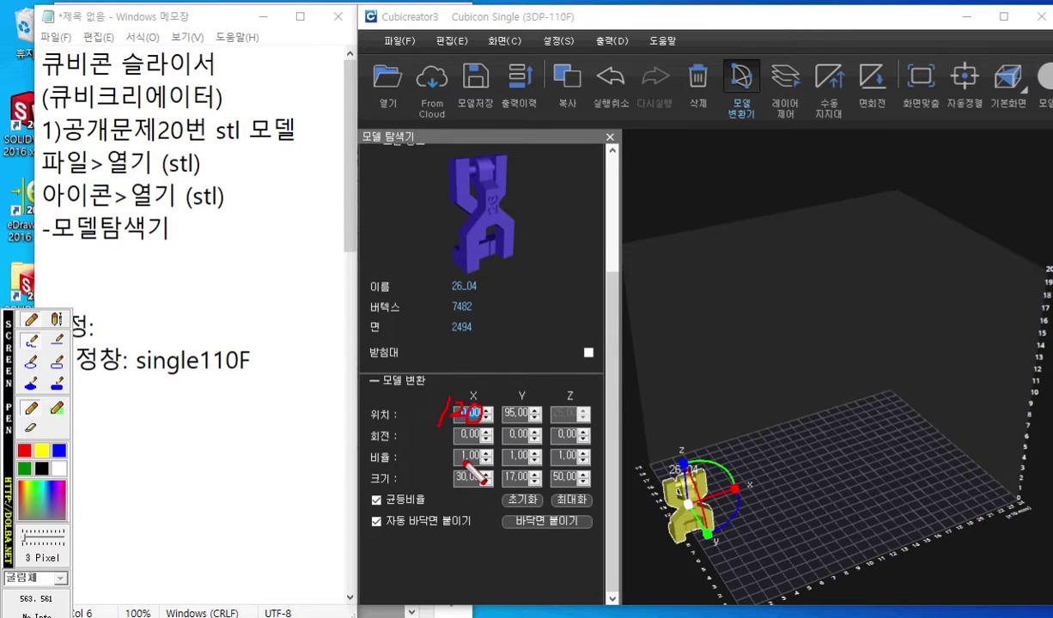
pyautogui.press('Escape')
pyautogui.write('120')
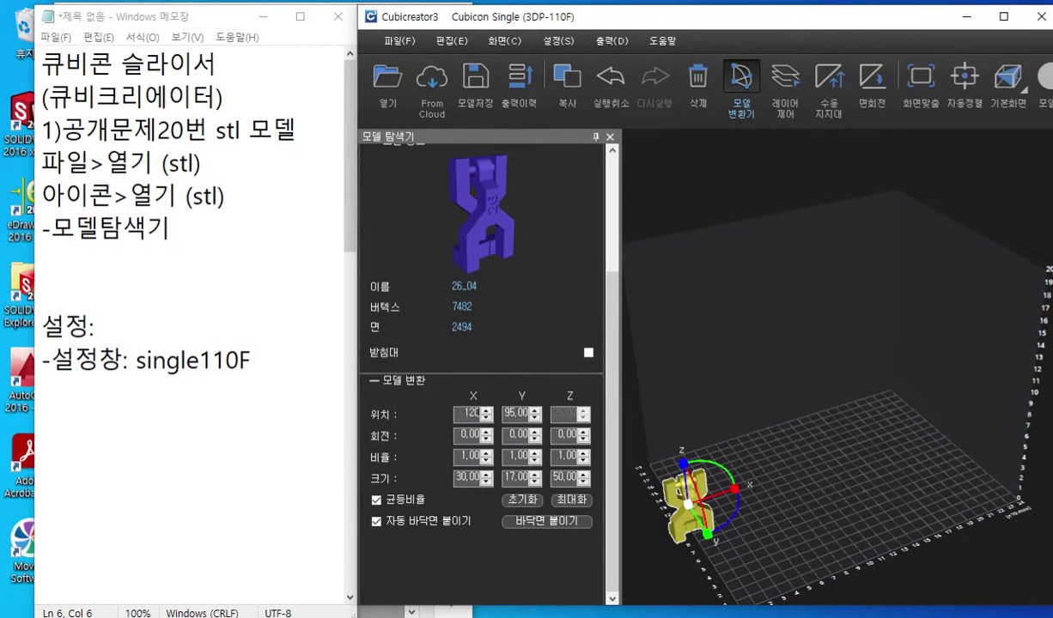
pyautogui.press('Return')
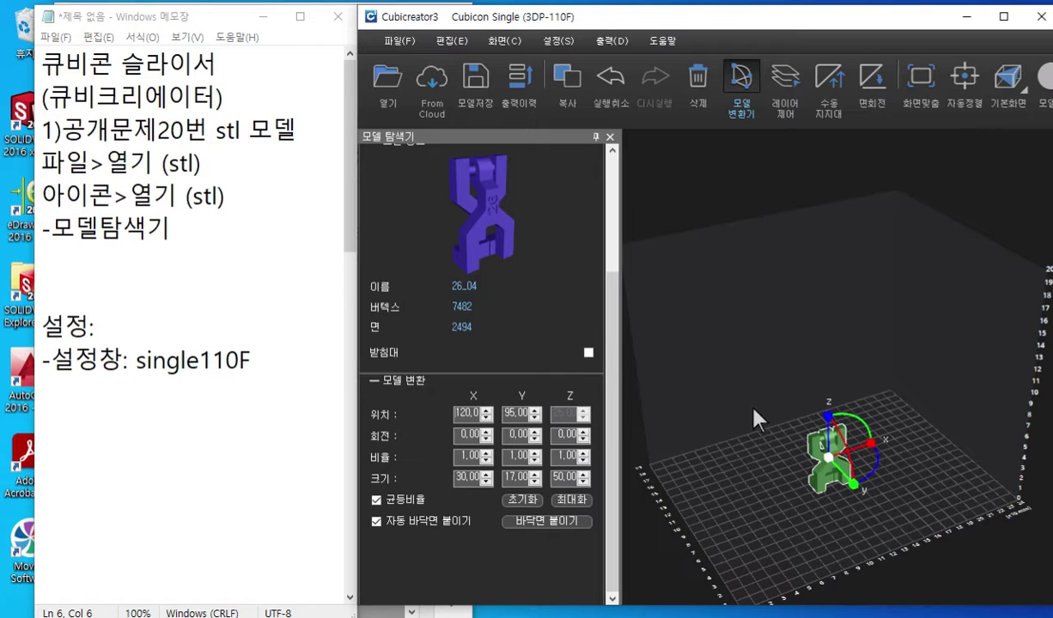
pyautogui.moveTo(940, 509); pyautogui.dragTo(935, 534, button='right')
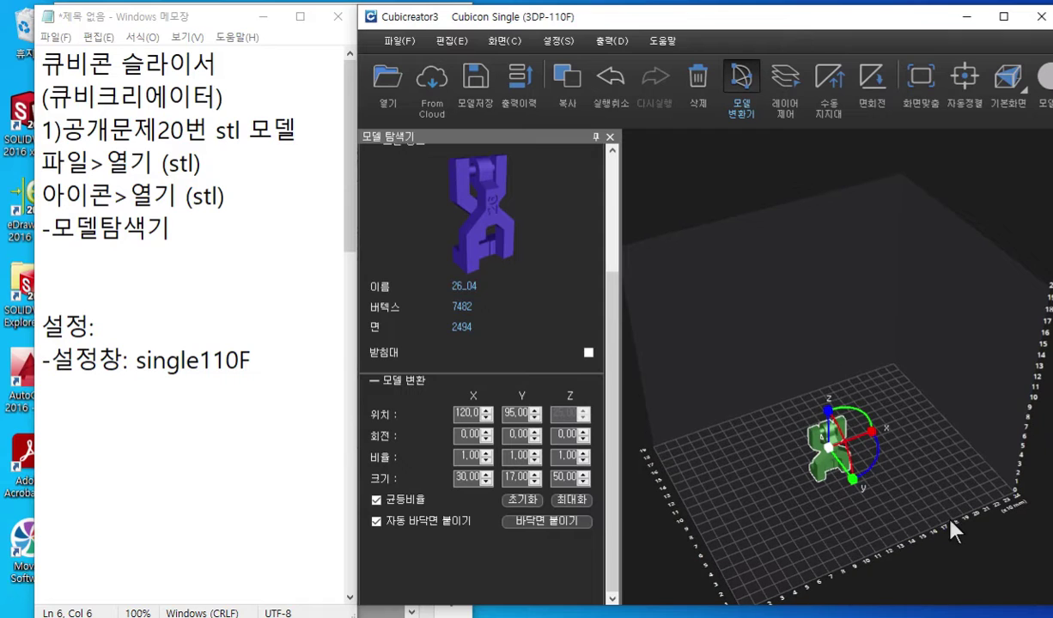
pyautogui.rightClick(827, 473)
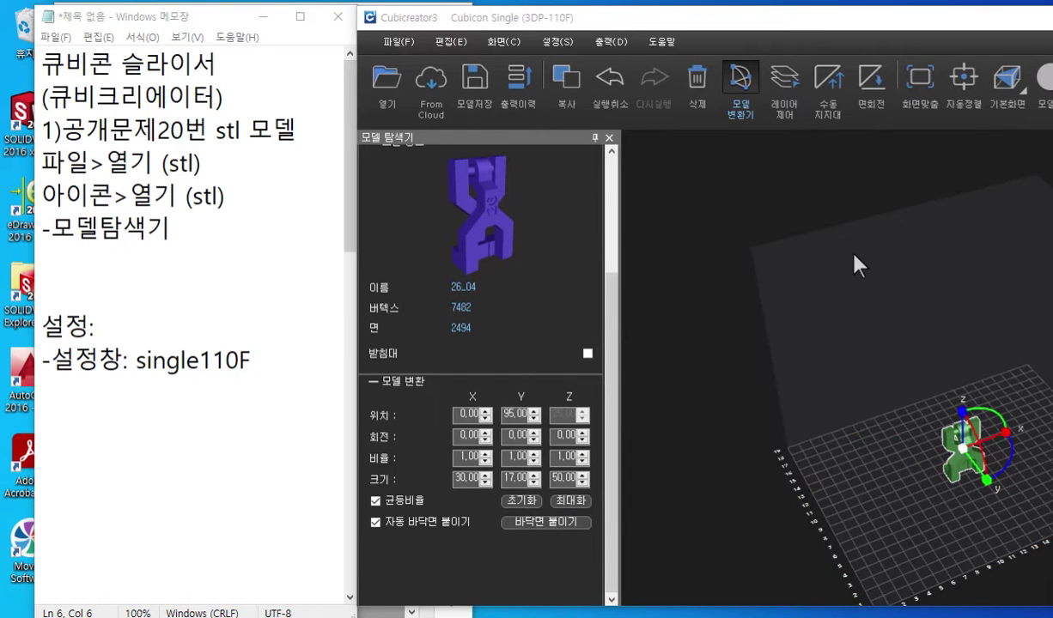
# - Draw a white circle with arrows at the 자동정렬 (auto-align) icon, circle the model on the plate, and clear the drawings
pyautogui.moveTo(862, 291); pyautogui.dragTo(776, 289)
pyautogui.press('F12')
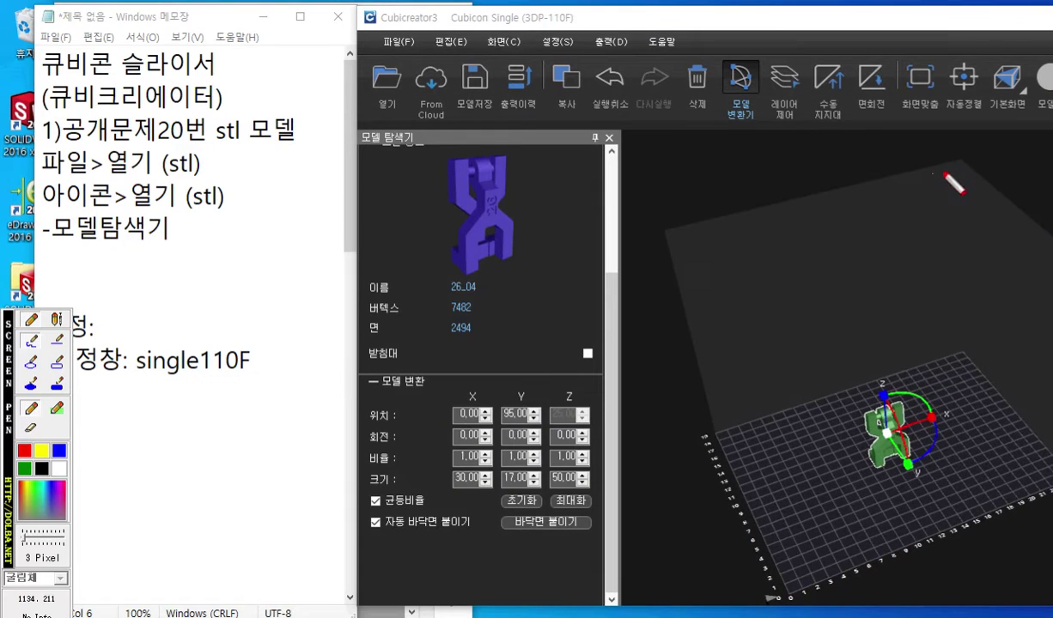
pyautogui.click(55, 465)
pyautogui.moveTo(989, 127)
pyautogui.mouseDown()
pyautogui.moveTo(949, 130)
pyautogui.moveTo(996, 52)
pyautogui.moveTo(984, 128)
pyautogui.mouseUp()
pyautogui.moveTo(900, 195)
pyautogui.mouseDown()
pyautogui.moveTo(953, 142)
pyautogui.moveTo(953, 182)
pyautogui.mouseUp()
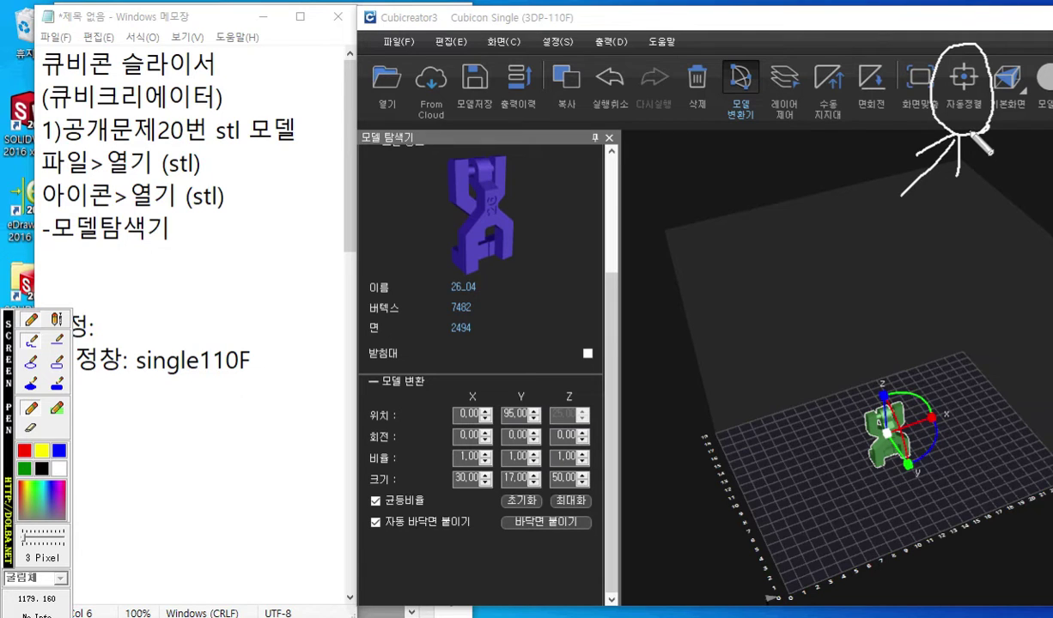
pyautogui.moveTo(944, 481)
pyautogui.mouseDown()
pyautogui.moveTo(863, 483)
pyautogui.moveTo(937, 438)
pyautogui.moveTo(924, 489)
pyautogui.mouseUp()
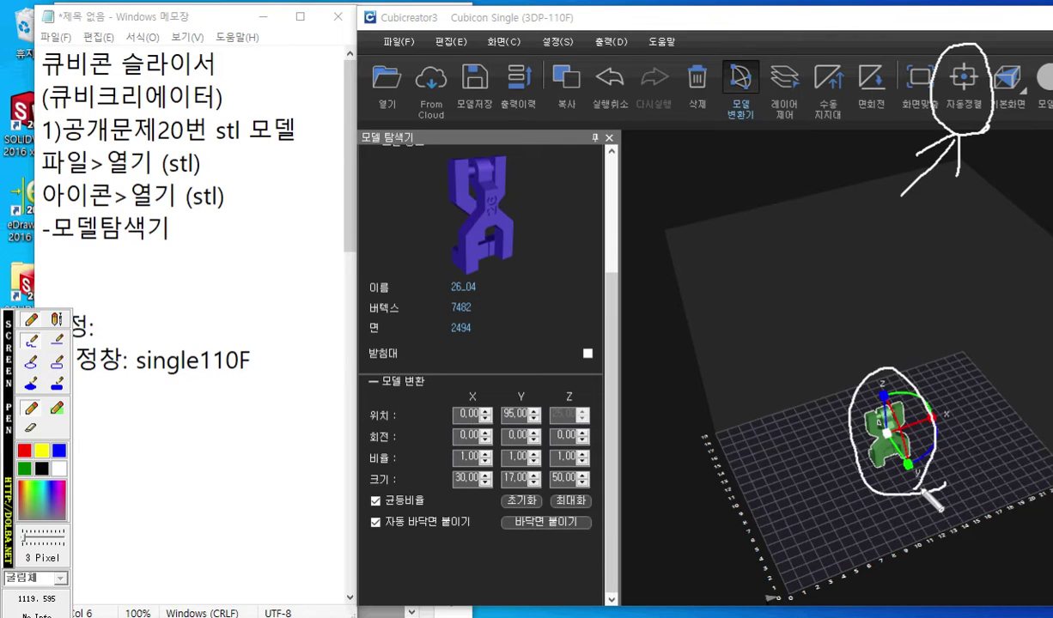
pyautogui.press('Escape')
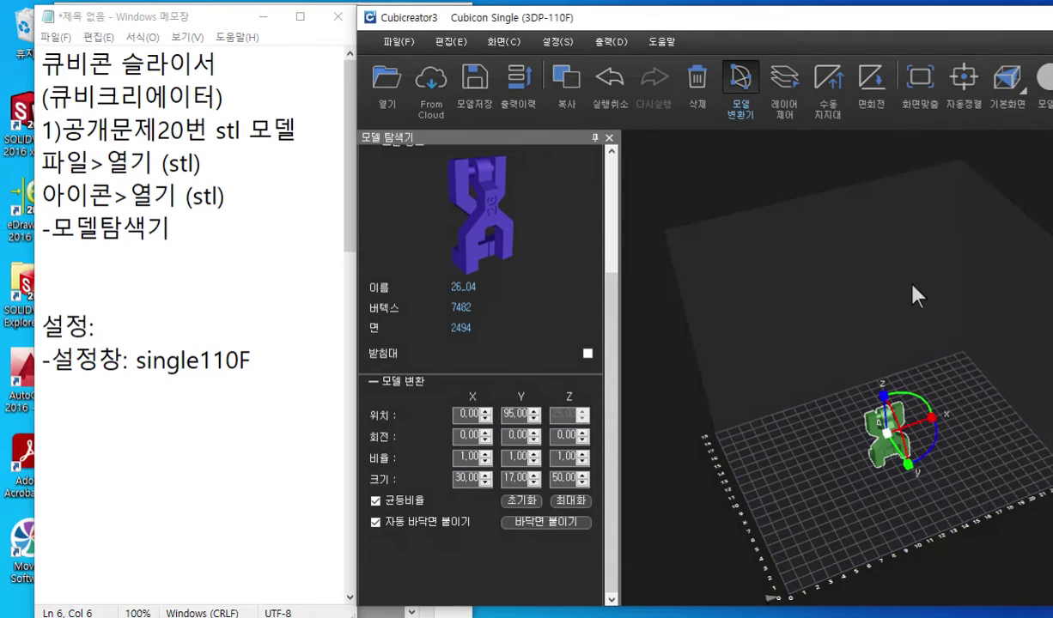
# - Move the model off-centre along the X and Y axes to about X 199.5 and Y 41.92
pyautogui.moveTo(930, 429); pyautogui.dragTo(784, 437)
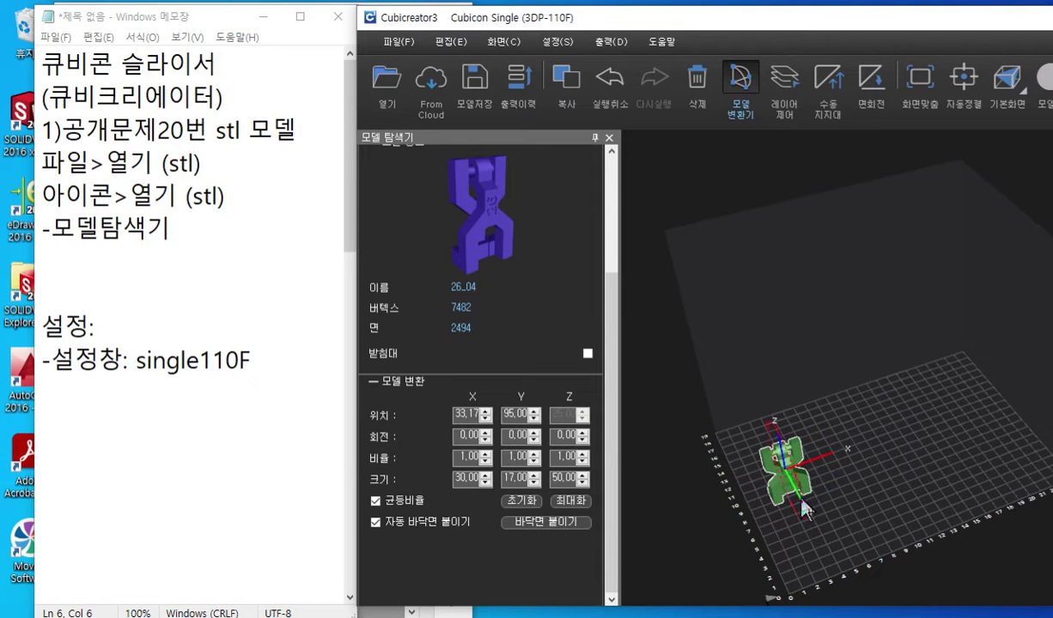
pyautogui.moveTo(877, 498); pyautogui.dragTo(940, 495, button='right')
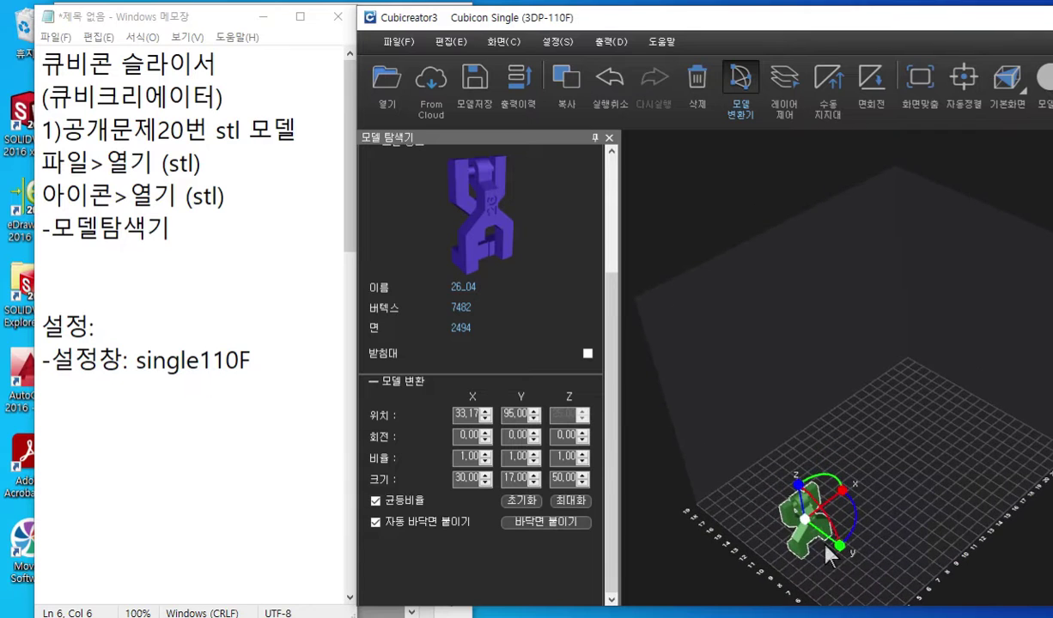
pyautogui.moveTo(826, 548)
pyautogui.mouseDown()
pyautogui.moveTo(811, 539)
pyautogui.moveTo(846, 545)
pyautogui.mouseUp()
pyautogui.moveTo(887, 433); pyautogui.dragTo(884, 498, button='right')
pyautogui.moveTo(809, 468); pyautogui.dragTo(1018, 401)
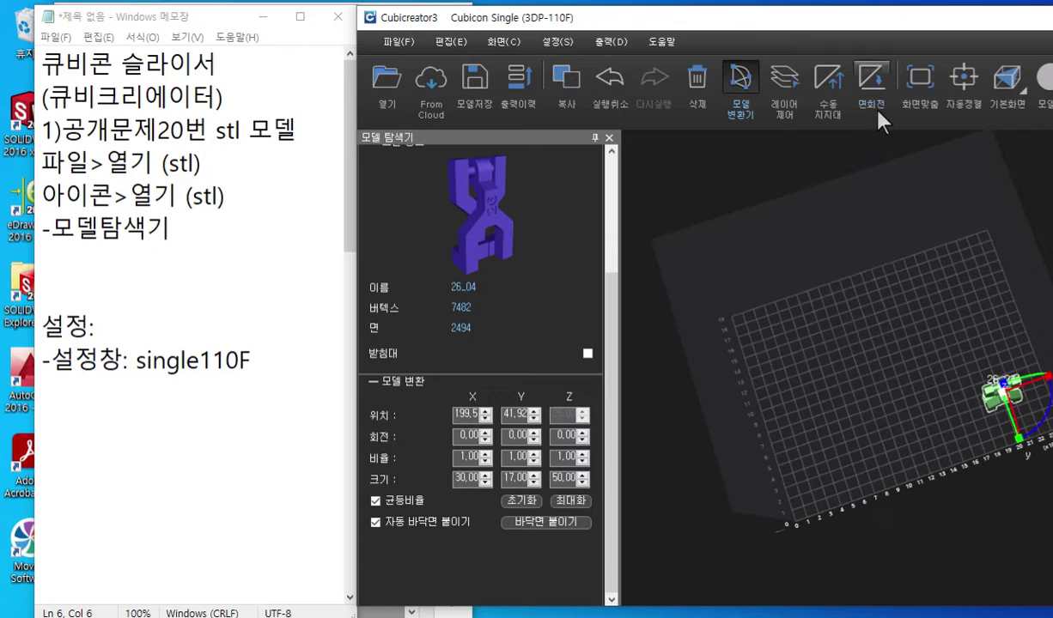
# - Auto-align the model to the centre of the build plate with 자동정렬
pyautogui.click(962, 82)
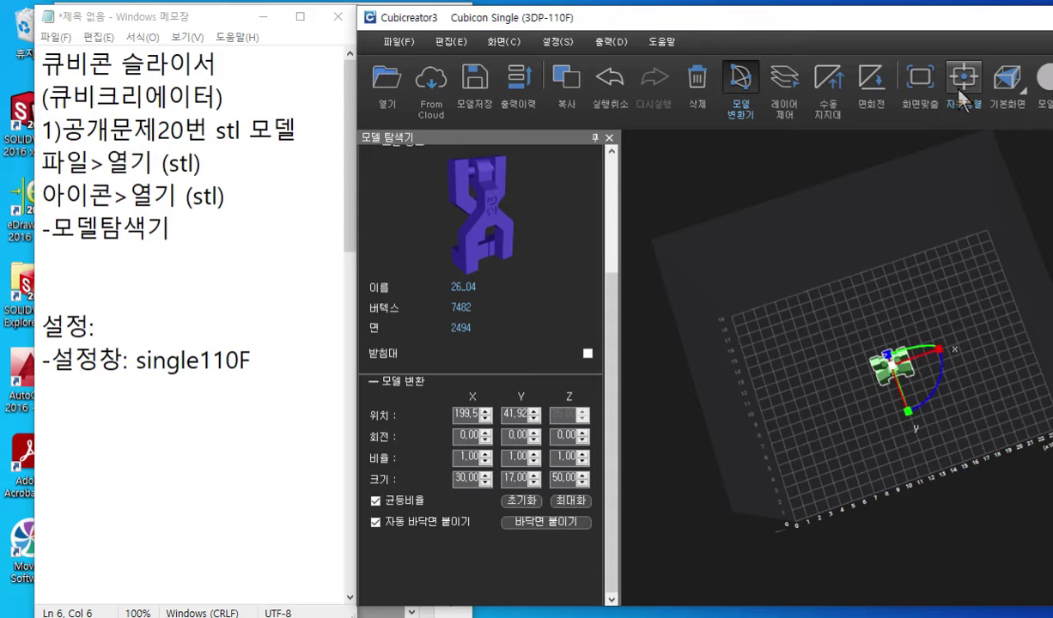
pyautogui.moveTo(851, 418); pyautogui.dragTo(915, 420, button='right')
pyautogui.scroll(1, 912, 412)
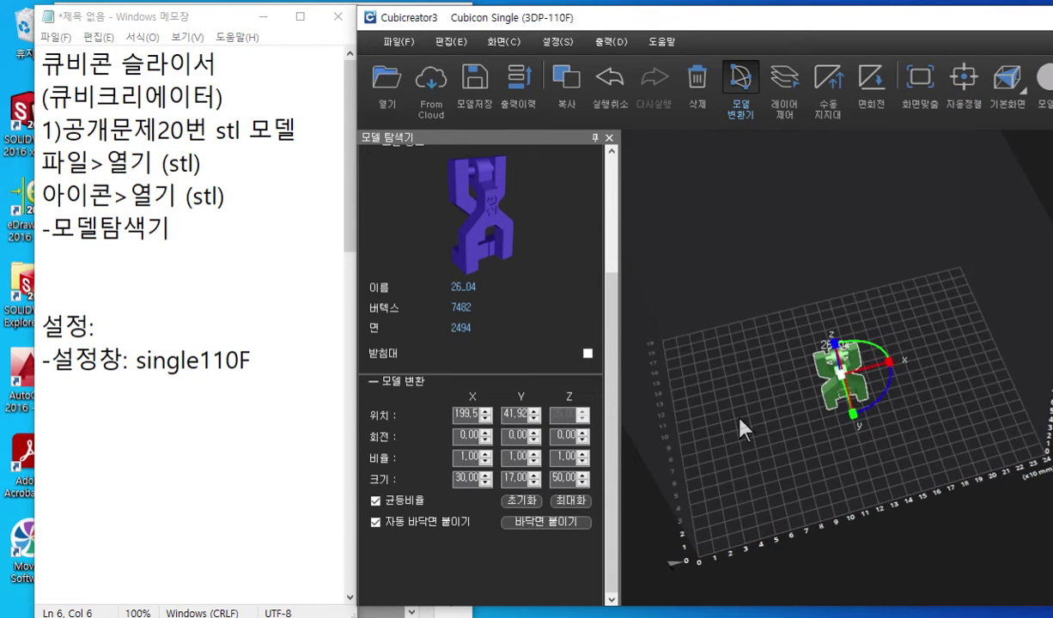
# - Examine the model's rotation and position values and view the aligned model on the plate from several angles
pyautogui.doubleClick(460, 436)
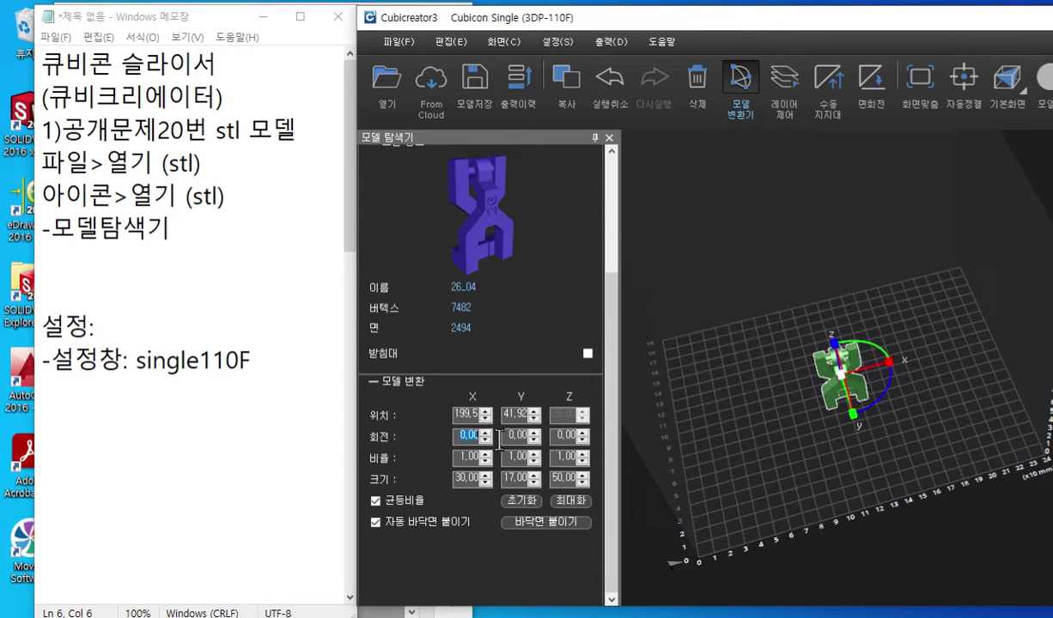
pyautogui.doubleClick(461, 414)
pyautogui.doubleClick(516, 414)
pyautogui.doubleClick(464, 415)
pyautogui.moveTo(723, 410); pyautogui.dragTo(861, 335, button='right')
pyautogui.moveTo(782, 471); pyautogui.dragTo(783, 461, button='middle')
pyautogui.moveTo(783, 462); pyautogui.dragTo(822, 410, button='right')
pyautogui.scroll(3, 771, 415)
pyautogui.moveTo(771, 412); pyautogui.dragTo(757, 419, button='middle')
pyautogui.scroll(-3, 758, 418)
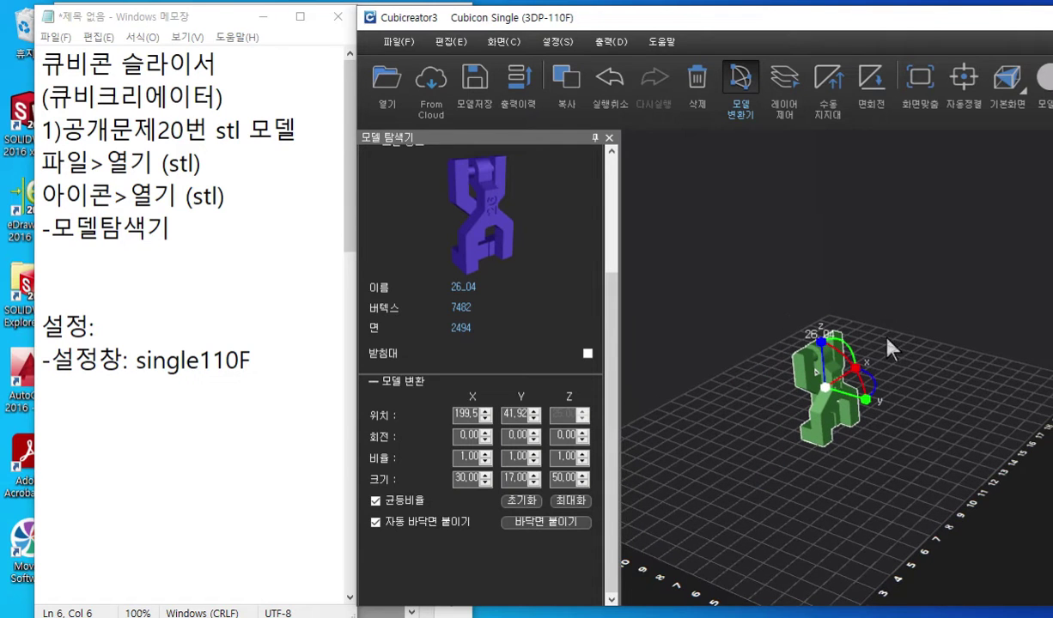
# - Draw a white circle with an arrow at the 화면맞춤 (fit to screen) icon, outline the viewport around the model, and clear the drawings
pyautogui.moveTo(921, 133)
pyautogui.mouseDown()
pyautogui.moveTo(889, 56)
pyautogui.moveTo(958, 155)
pyautogui.mouseUp()
pyautogui.moveTo(899, 173); pyautogui.dragTo(919, 140)
pyautogui.moveTo(917, 140)
pyautogui.mouseDown()
pyautogui.moveTo(883, 160)
pyautogui.moveTo(930, 172)
pyautogui.mouseUp()
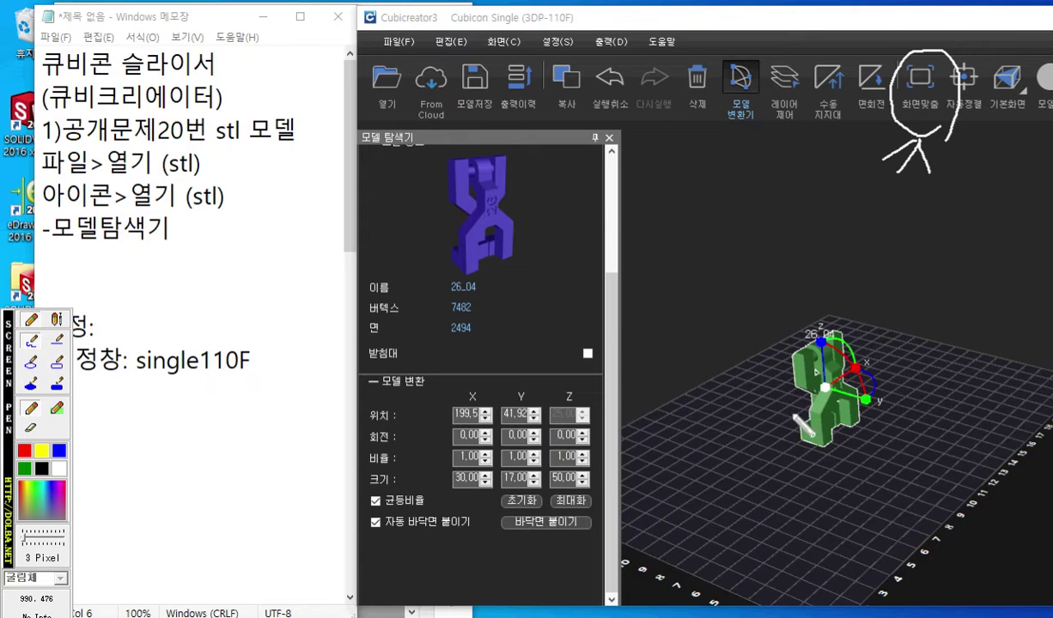
pyautogui.moveTo(952, 230)
pyautogui.mouseDown()
pyautogui.moveTo(691, 292)
pyautogui.moveTo(966, 567)
pyautogui.moveTo(991, 250)
pyautogui.mouseUp()
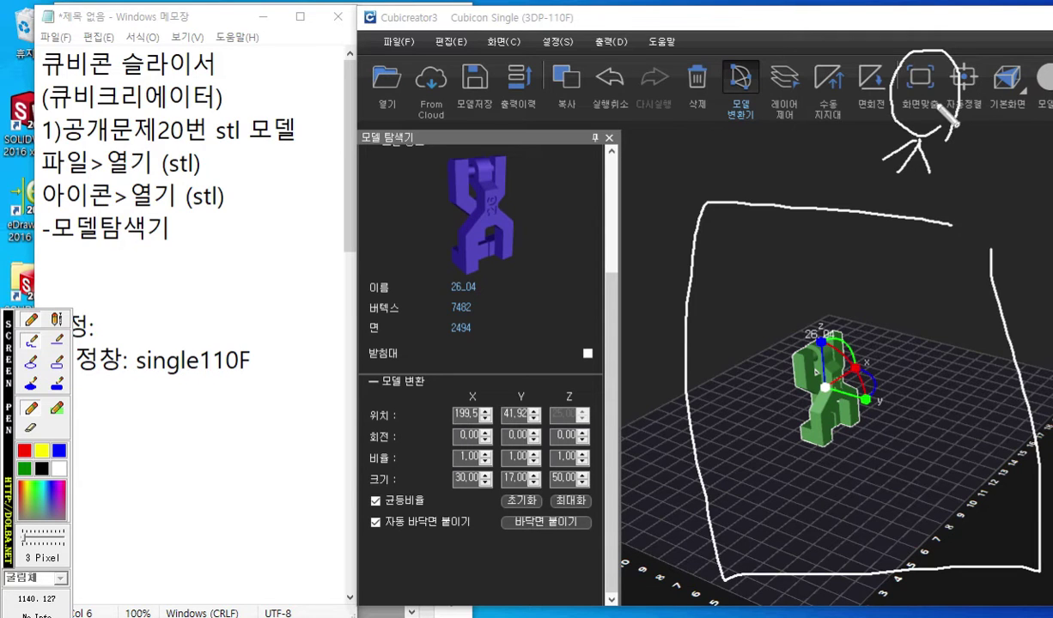
pyautogui.press('Escape')
# - Fit the model to the screen with 화면맞춤 and examine it from several angles
pyautogui.click(916, 80)
pyautogui.moveTo(910, 316); pyautogui.dragTo(628, 292, button='right')
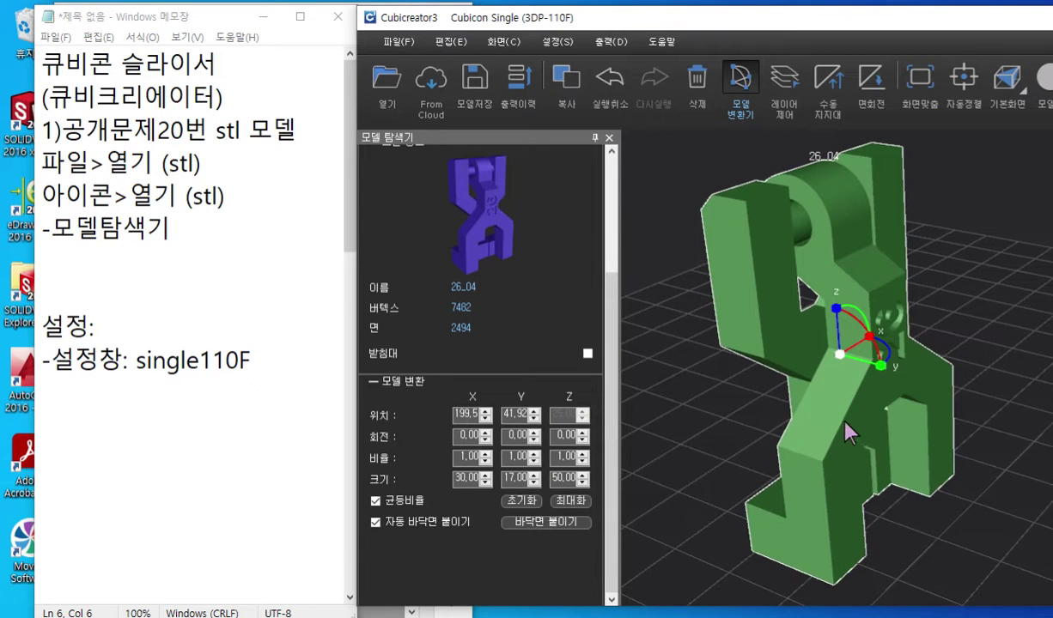
pyautogui.scroll(-5, 845, 425)
pyautogui.moveTo(878, 427); pyautogui.dragTo(835, 412, button='right')
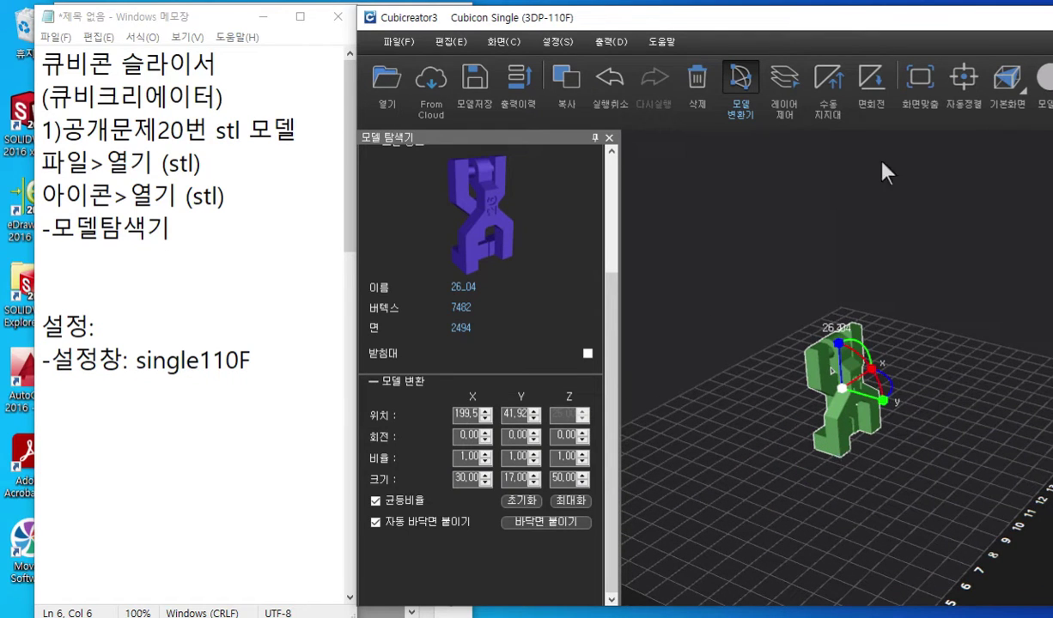
pyautogui.click(920, 86)
pyautogui.moveTo(798, 339); pyautogui.dragTo(678, 354, button='right')
pyautogui.moveTo(797, 457); pyautogui.dragTo(880, 526, button='right')
pyautogui.moveTo(913, 483); pyautogui.dragTo(880, 507, button='middle')
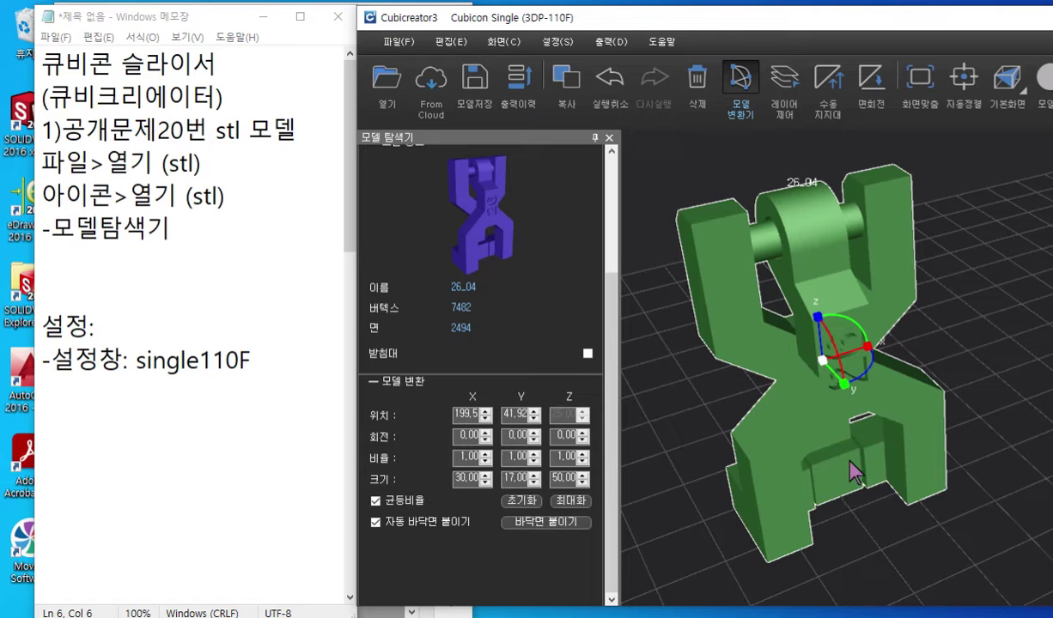
pyautogui.moveTo(806, 461); pyautogui.dragTo(783, 432, button='right')
pyautogui.moveTo(897, 451)
pyautogui.mouseDown(button='right')
pyautogui.moveTo(974, 427)
pyautogui.moveTo(808, 420)
pyautogui.moveTo(949, 395)
pyautogui.moveTo(817, 388)
pyautogui.moveTo(884, 464)
pyautogui.mouseUp(button='right')
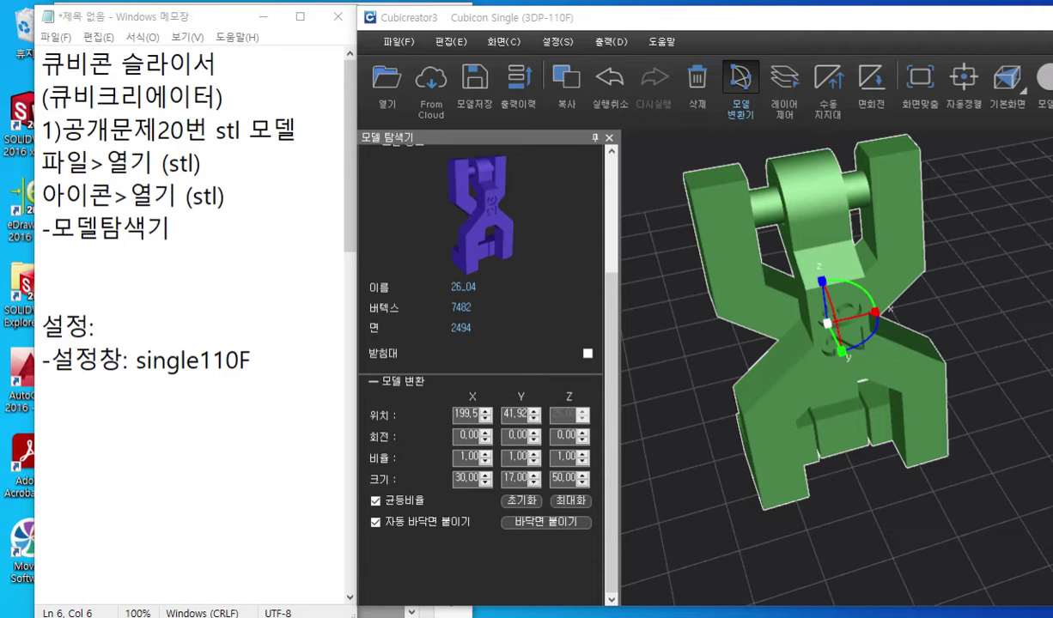
# - Bring the cura 14.12.1 notes in Notepad beside the slicer and highlight the lines on screen rotation, parallel movement and wheel zoom
pyautogui.moveTo(1052, 292); pyautogui.dragTo(151, 19)
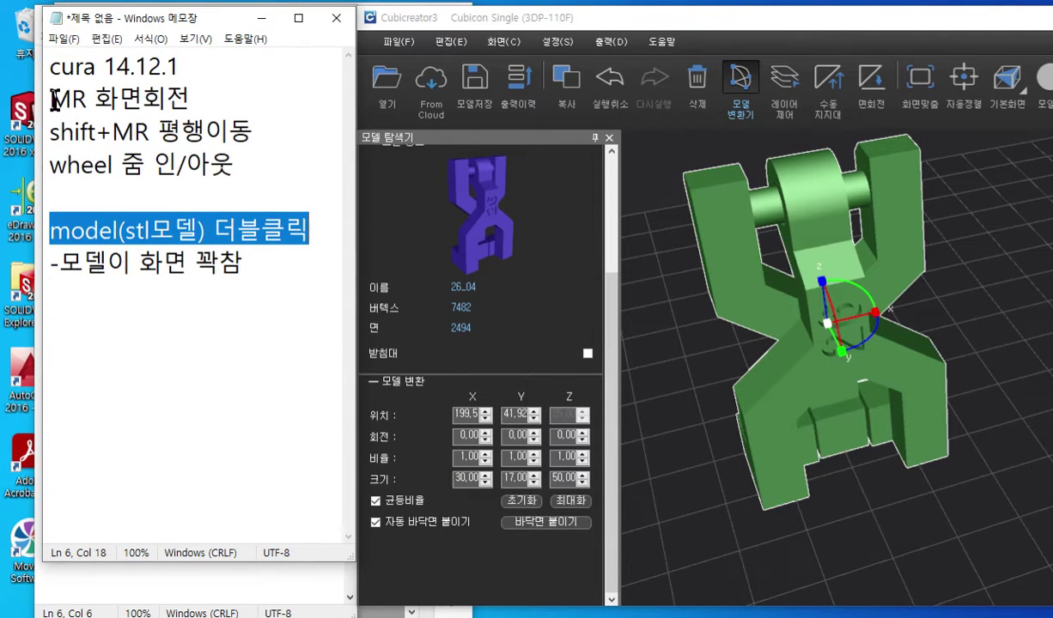
pyautogui.moveTo(49, 98); pyautogui.dragTo(220, 103)
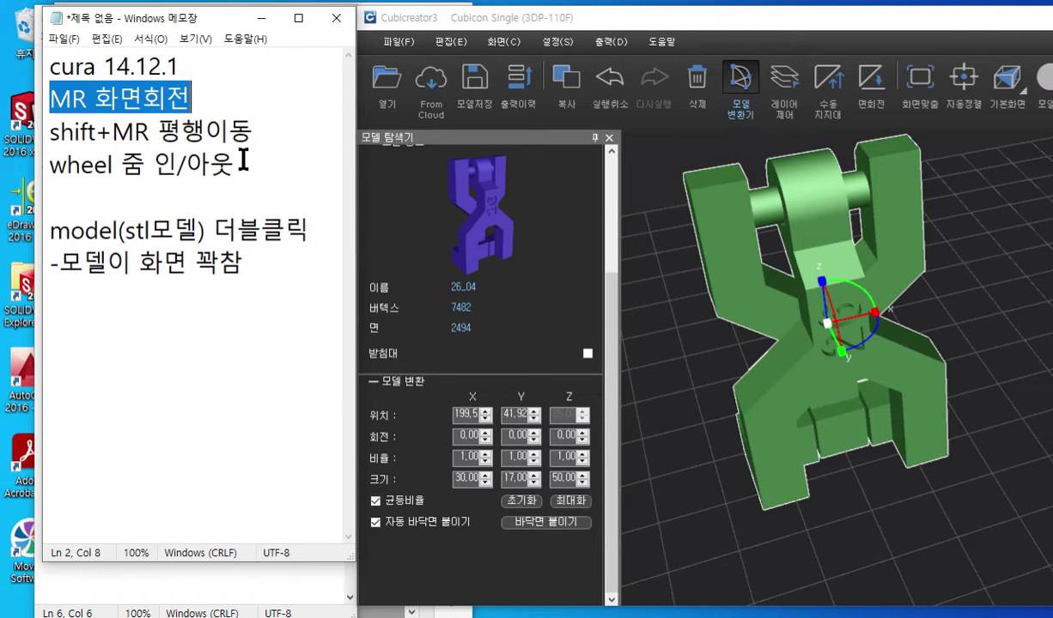
pyautogui.moveTo(49, 140); pyautogui.dragTo(270, 135)
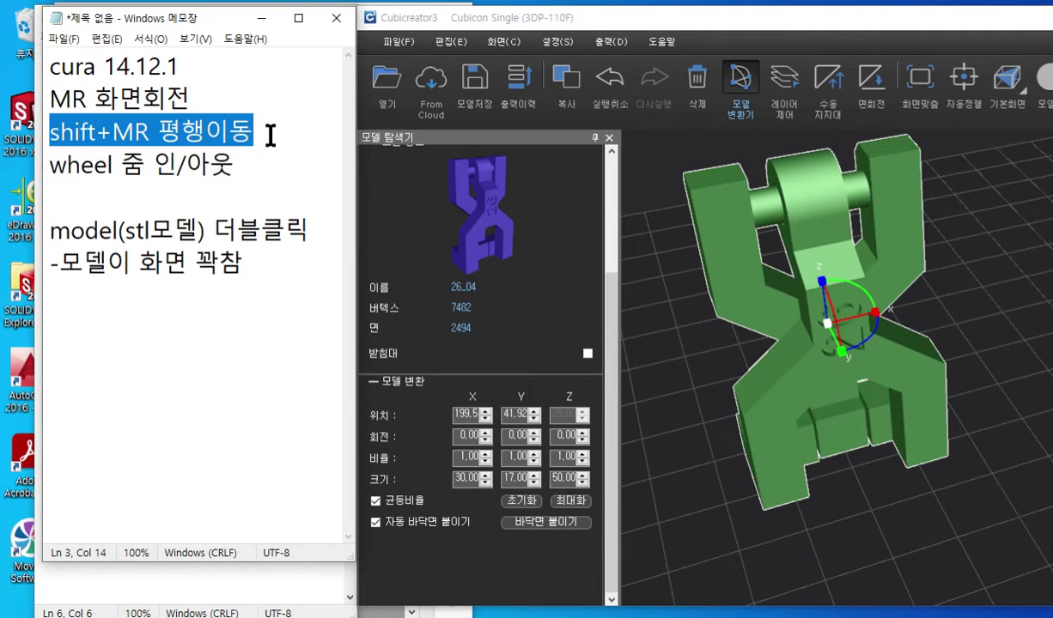
pyautogui.moveTo(51, 165); pyautogui.dragTo(223, 172)
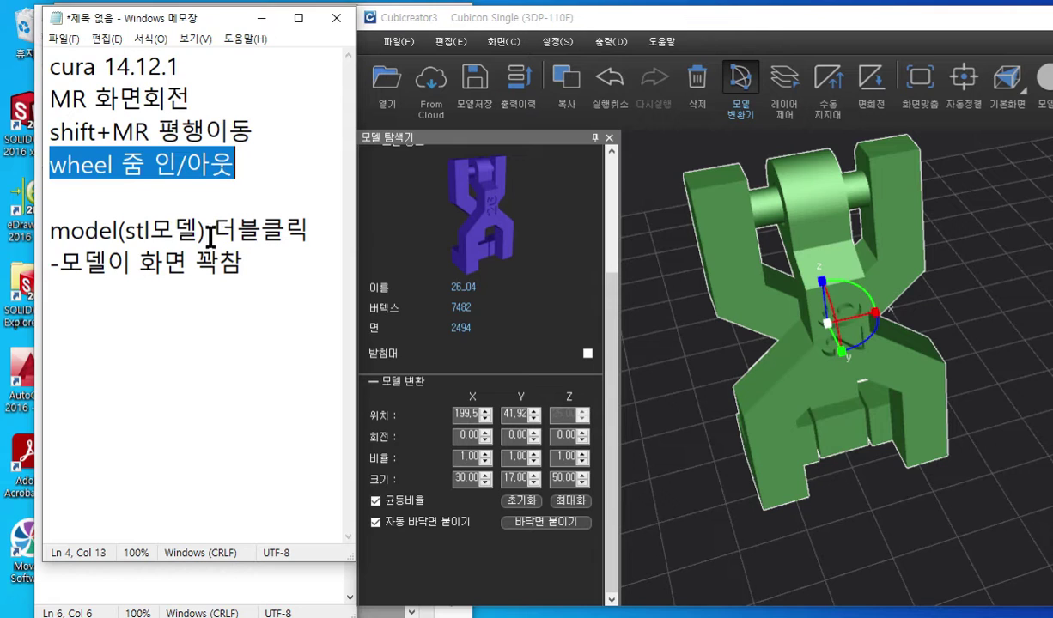
# - Delete "더블클릭" and the following dash from the model note, and add the line "화면맞춤 아이콘 클릭" above it
pyautogui.moveTo(214, 228); pyautogui.dragTo(58, 264)
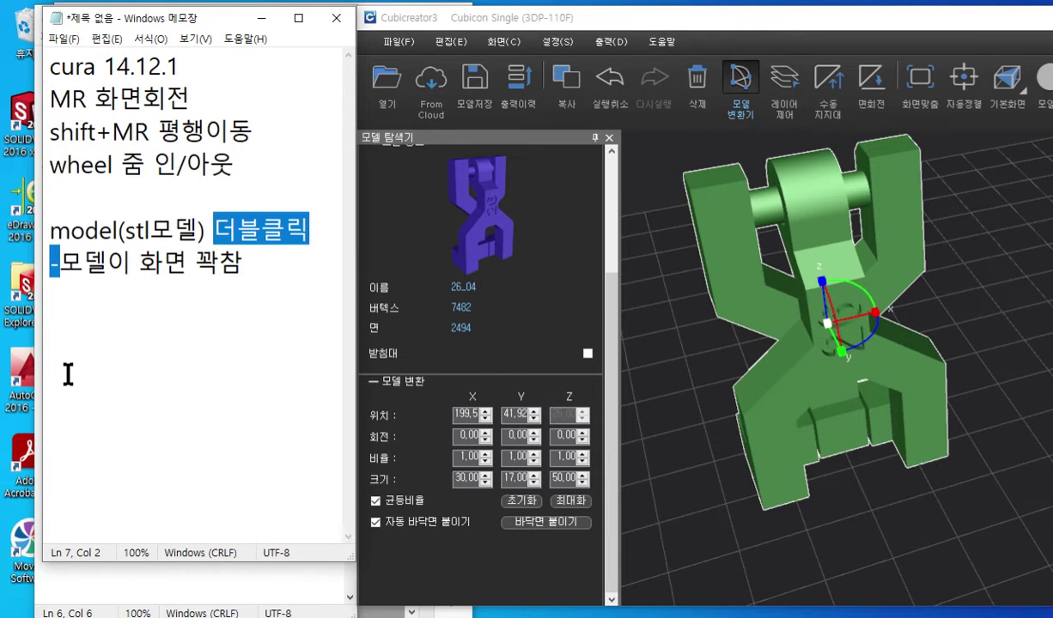
pyautogui.press('Delete')
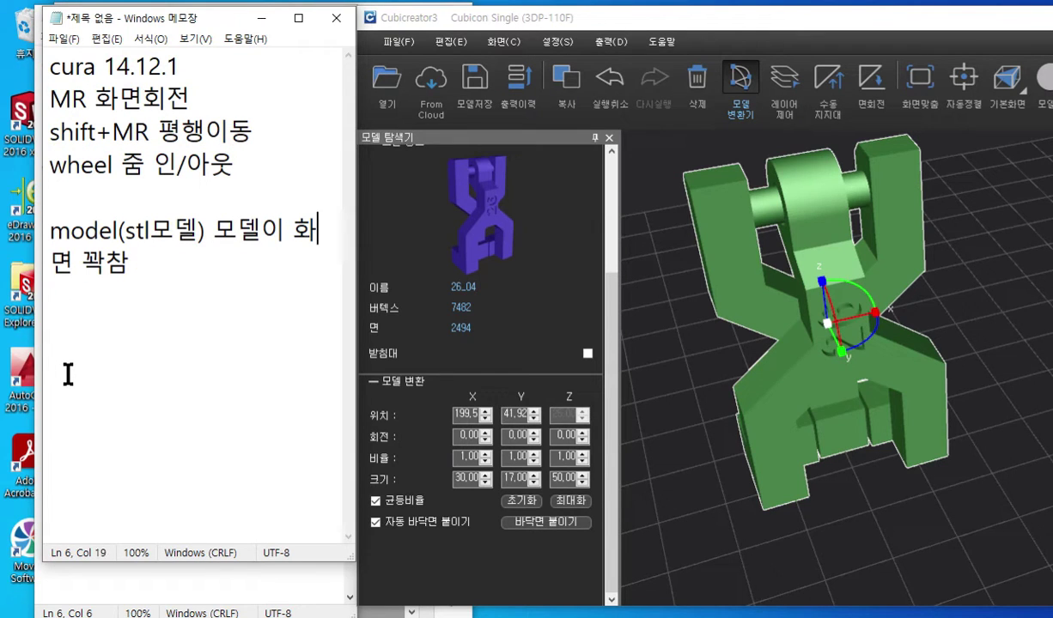
pyautogui.press('Home')
pyautogui.press('Return')
pyautogui.press('Up')
pyautogui.write('화면맞춤 아이콘 클릭')
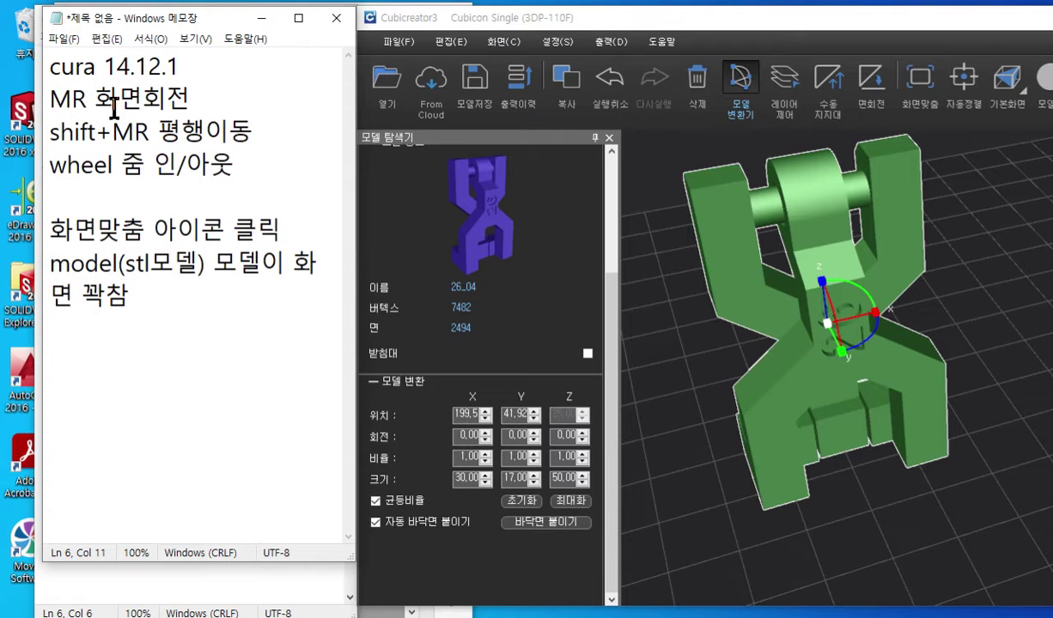
# - Select the view-control and fit-to-screen notes below "cura 14.12.1" and move that Notepad window away to uncover the 큐비콘 슬라이서 notes
pyautogui.moveTo(48, 98); pyautogui.dragTo(309, 327)
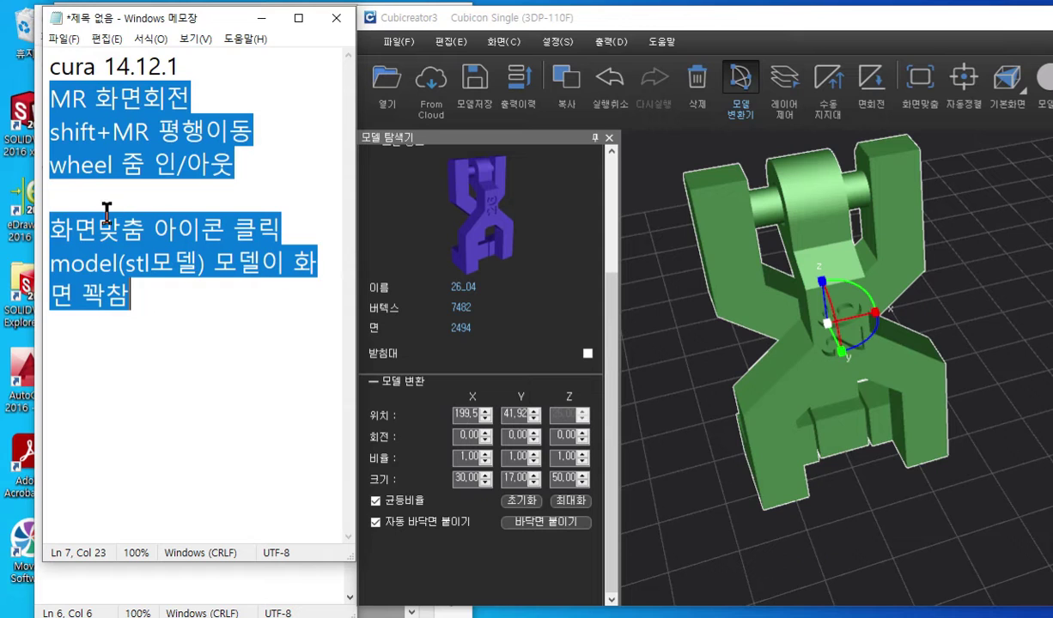
pyautogui.moveTo(163, 11); pyautogui.dragTo(1049, 171)
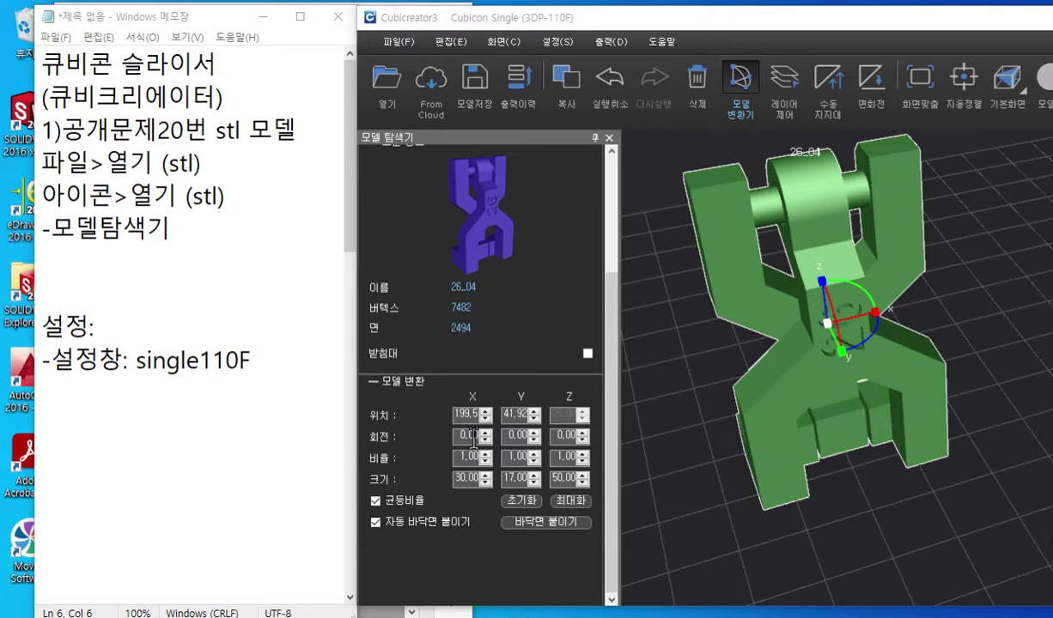
# - Underline the 회전 row in white, circle its X field, write "90" beside it, and clear the drawings
pyautogui.press('F2')
pyautogui.keyDown('shift'); pyautogui.moveTo(351, 450); pyautogui.dragTo(637, 450); pyautogui.keyUp('shift')
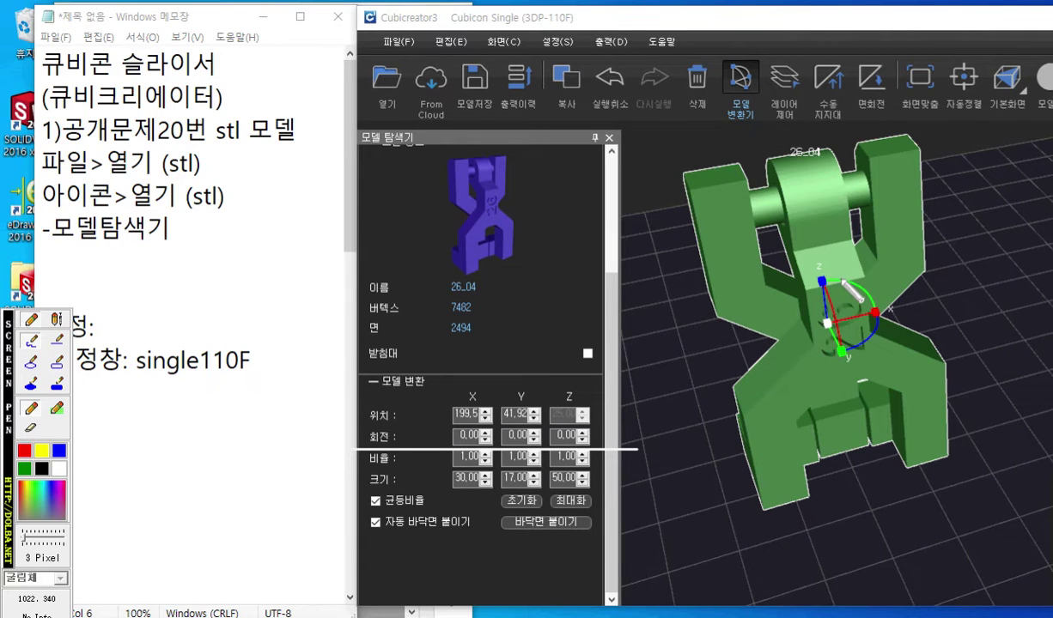
pyautogui.moveTo(468, 421)
pyautogui.mouseDown()
pyautogui.moveTo(445, 440)
pyautogui.moveTo(487, 430)
pyautogui.mouseUp()
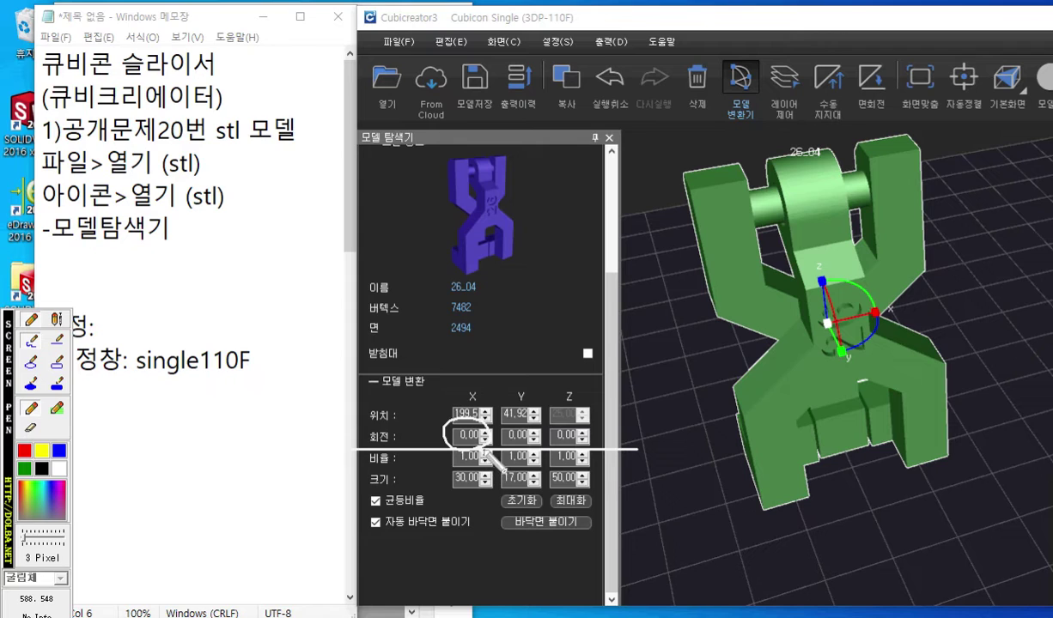
pyautogui.moveTo(411, 416)
pyautogui.mouseDown()
pyautogui.moveTo(424, 430)
pyautogui.moveTo(399, 423)
pyautogui.moveTo(447, 442)
pyautogui.mouseUp()
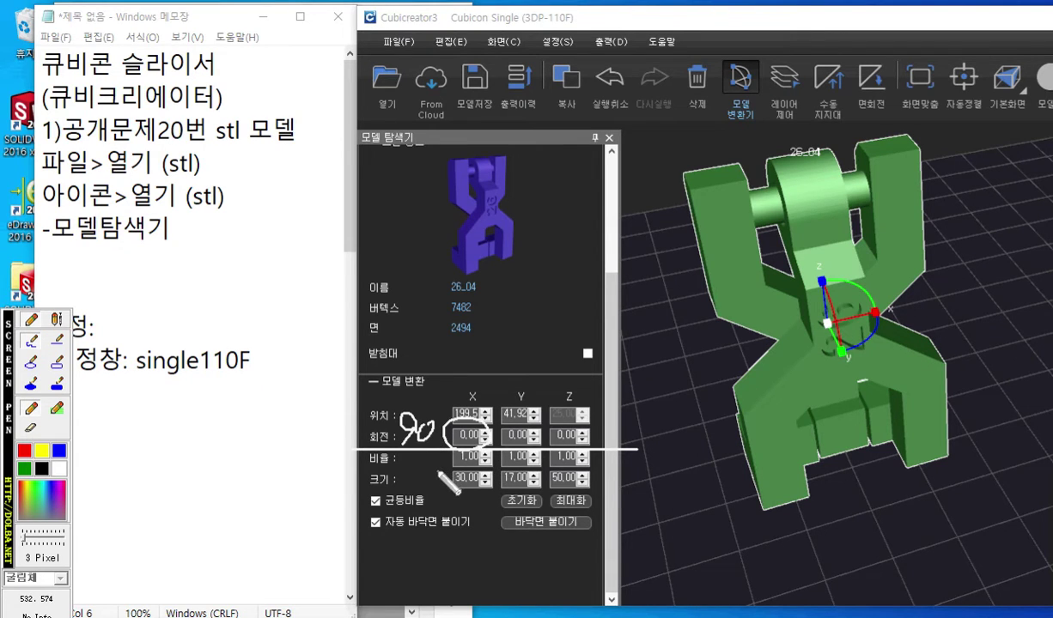
pyautogui.rightClick(471, 438)
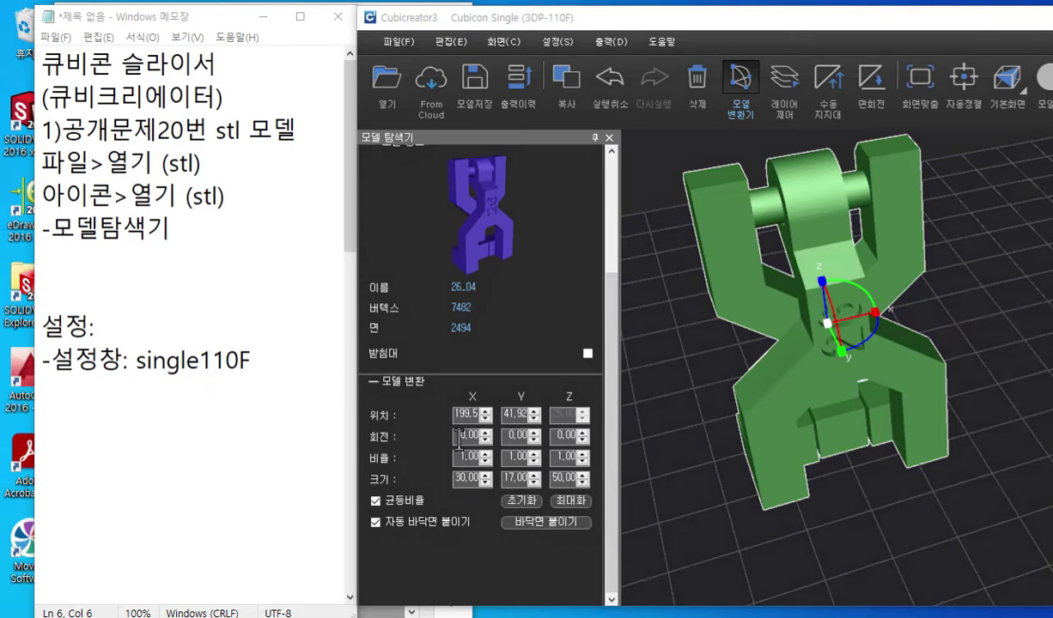
# - Set the model's X rotation (회전) to 90 and inspect the rotated part
pyautogui.doubleClick(469, 435)
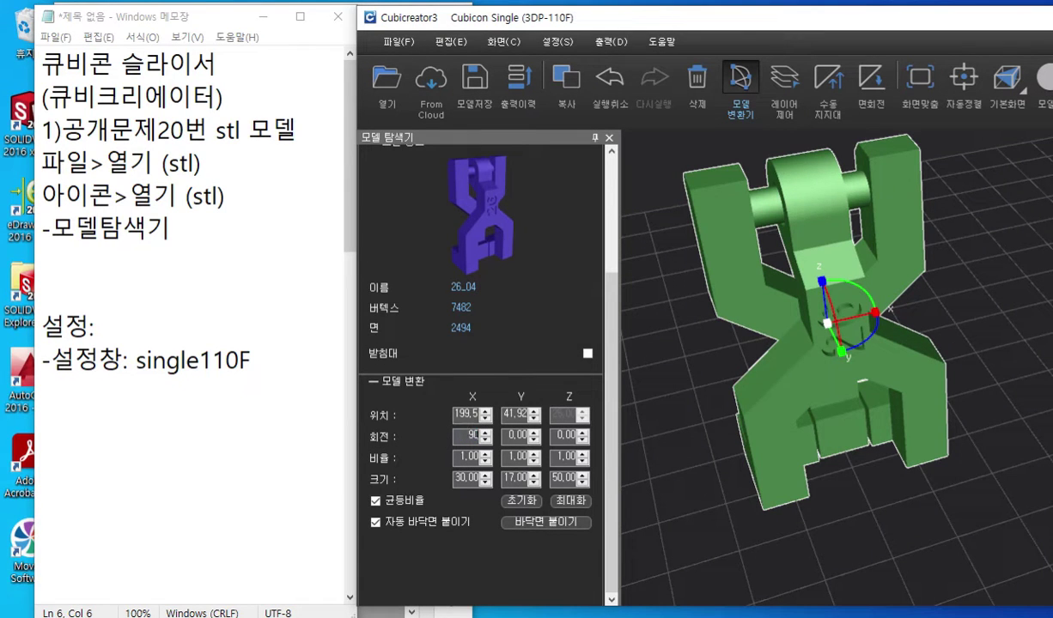
pyautogui.press('Return')
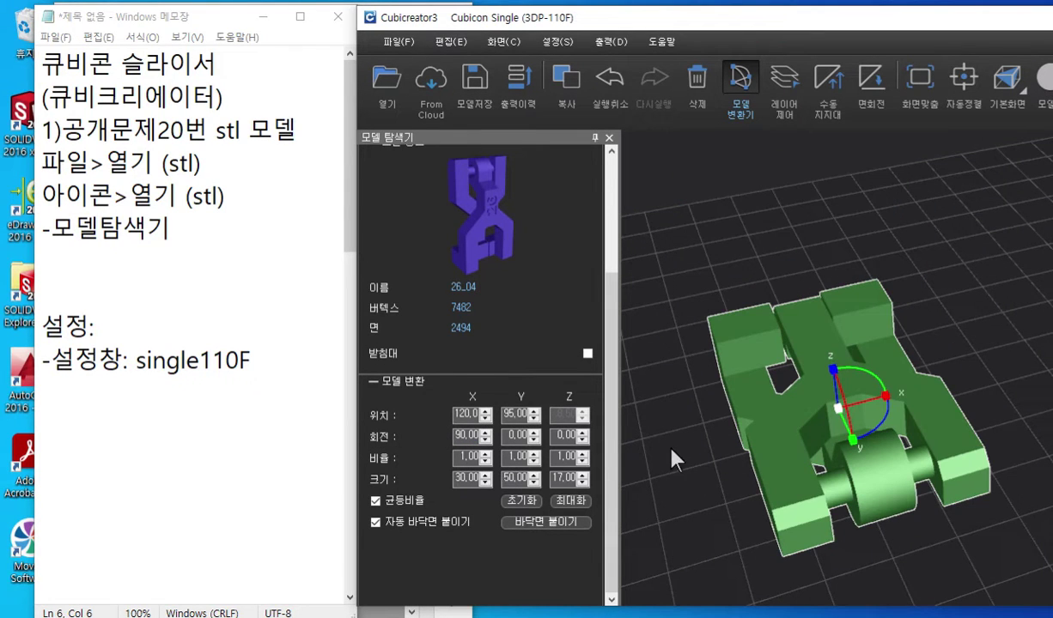
pyautogui.moveTo(689, 486); pyautogui.dragTo(732, 468, button='right')
pyautogui.moveTo(732, 468); pyautogui.dragTo(776, 306, button='middle')
# - Set the model's X rotation to 180 and inspect the rotated part
pyautogui.doubleClick(456, 435)
pyautogui.write('180')
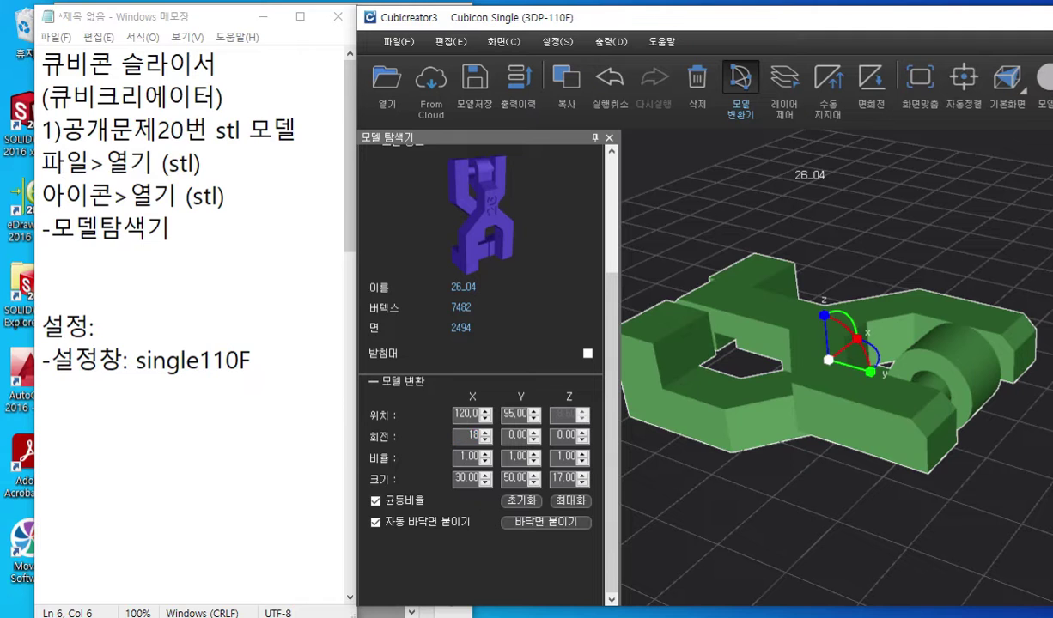
pyautogui.press('Return')
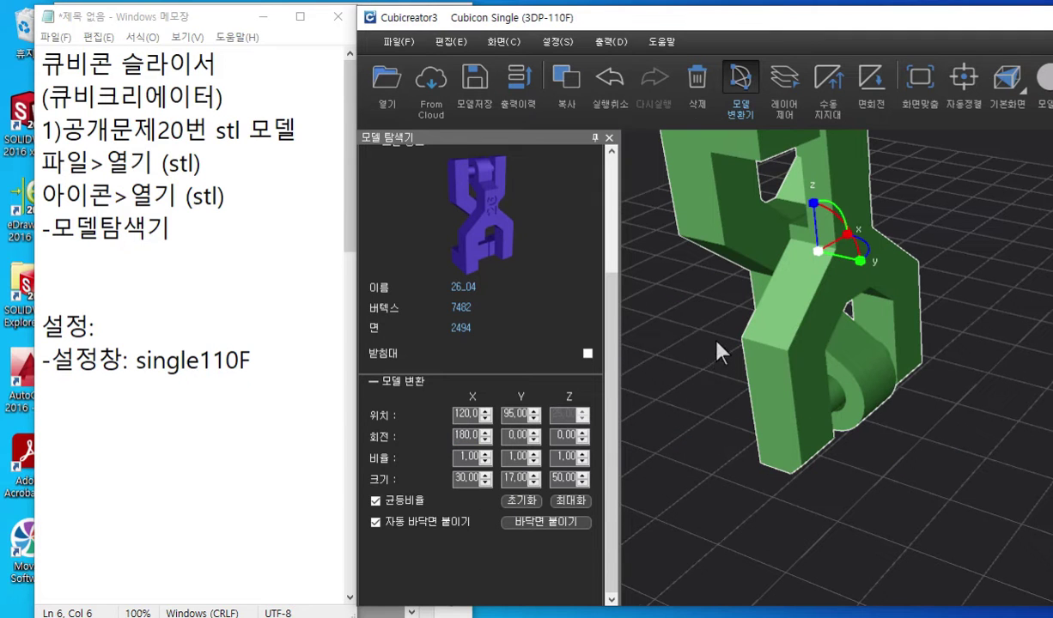
pyautogui.scroll(3, 718, 343)
pyautogui.scroll(-4, 721, 344)
pyautogui.moveTo(782, 287); pyautogui.dragTo(744, 377, button='middle')
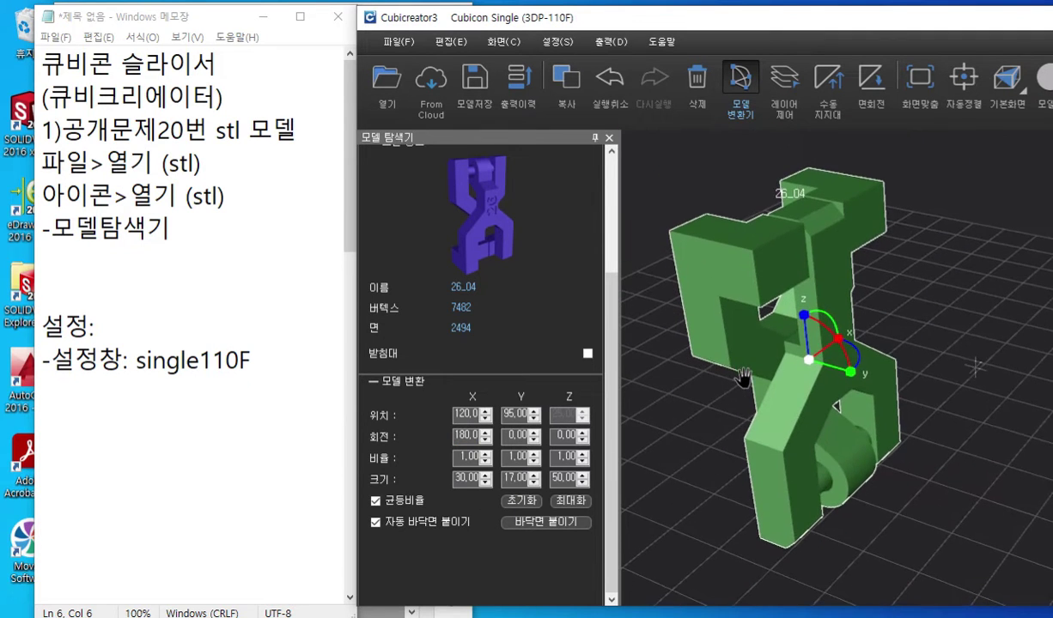
# - Set the model's X rotation to -90 and inspect the face with the engraved 26
pyautogui.doubleClick(455, 435)
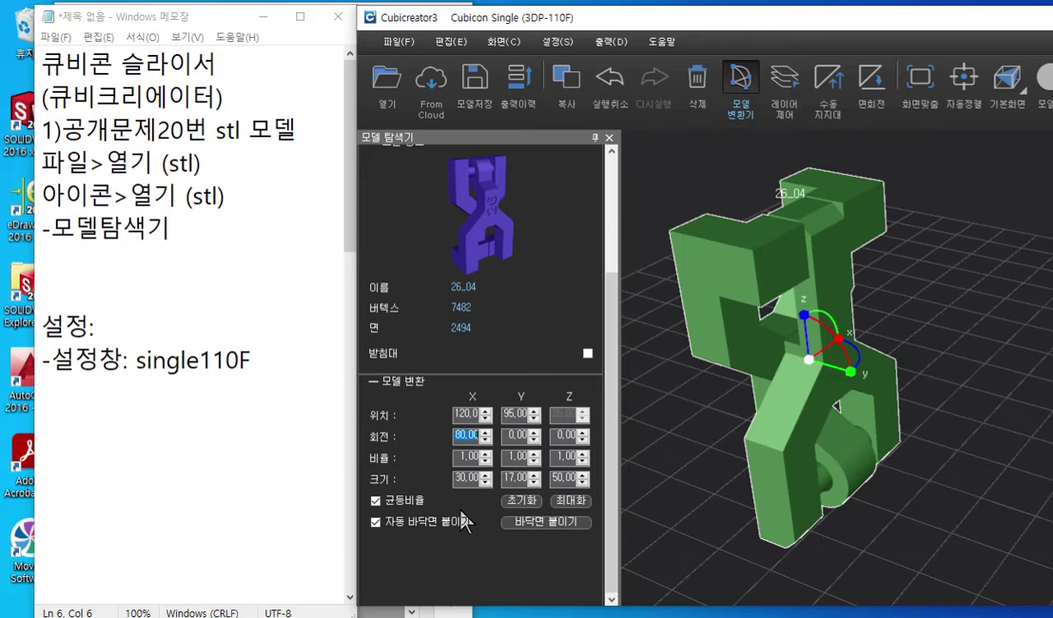
pyautogui.write('-90')
pyautogui.press('Return')
pyautogui.moveTo(780, 466); pyautogui.dragTo(778, 395, button='middle')
pyautogui.moveTo(843, 453); pyautogui.dragTo(846, 532, button='right')
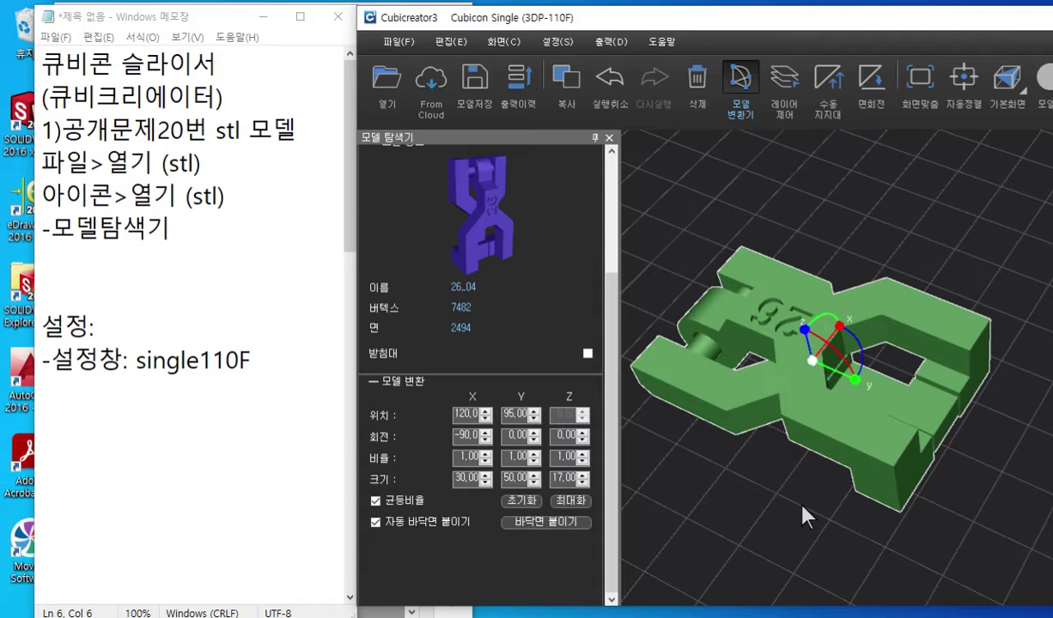
# - Write "-90" next to the X rotation field and an "X" over its column heading in white, and clear the drawings
pyautogui.press('F12')
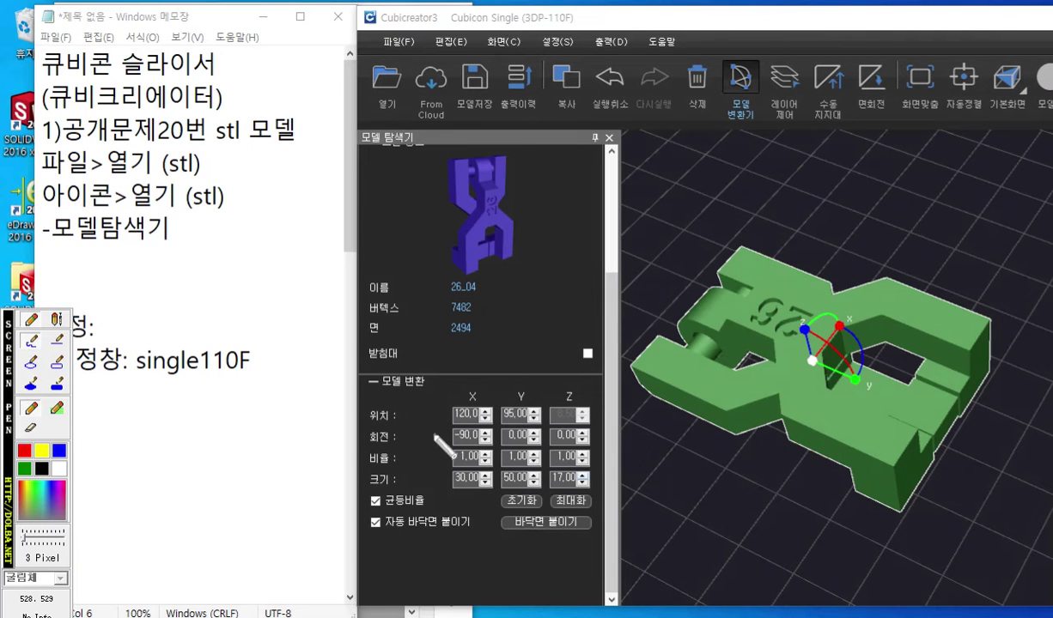
pyautogui.moveTo(410, 438)
pyautogui.mouseDown()
pyautogui.moveTo(430, 433)
pyautogui.moveTo(433, 449)
pyautogui.moveTo(444, 428)
pyautogui.mouseUp()
pyautogui.moveTo(453, 385); pyautogui.dragTo(477, 404)
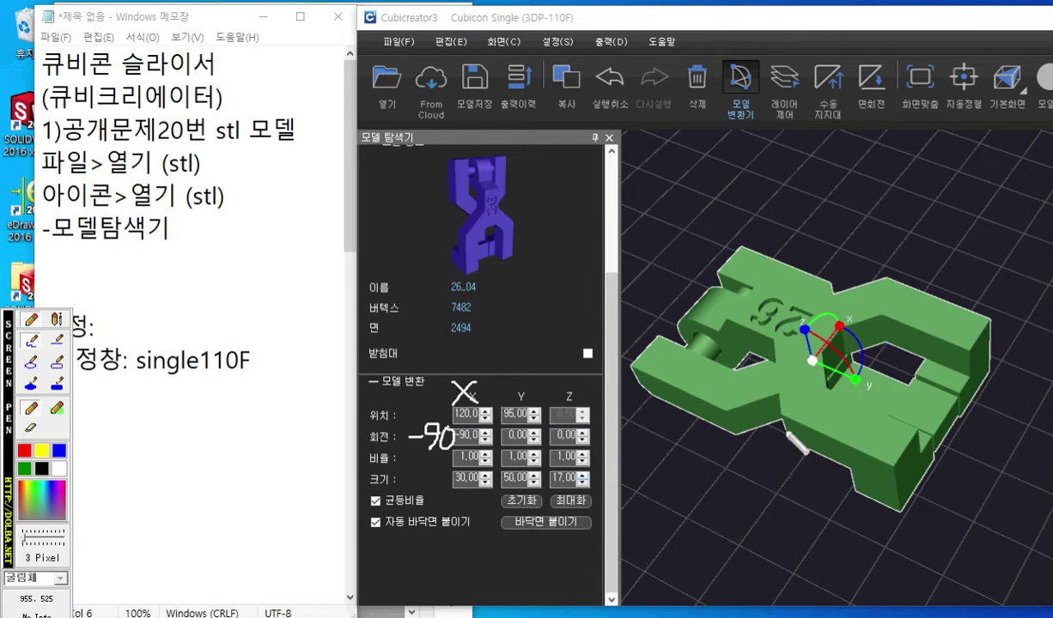
pyautogui.press('Escape')
# - Draw a white arrow and marks around the gizmo's X rotation ring, and clear the drawings
pyautogui.moveTo(848, 452); pyautogui.dragTo(855, 381, button='right')
pyautogui.scroll(2, 798, 389)
pyautogui.scroll(-4, 797, 392)
pyautogui.scroll(3, 803, 398)
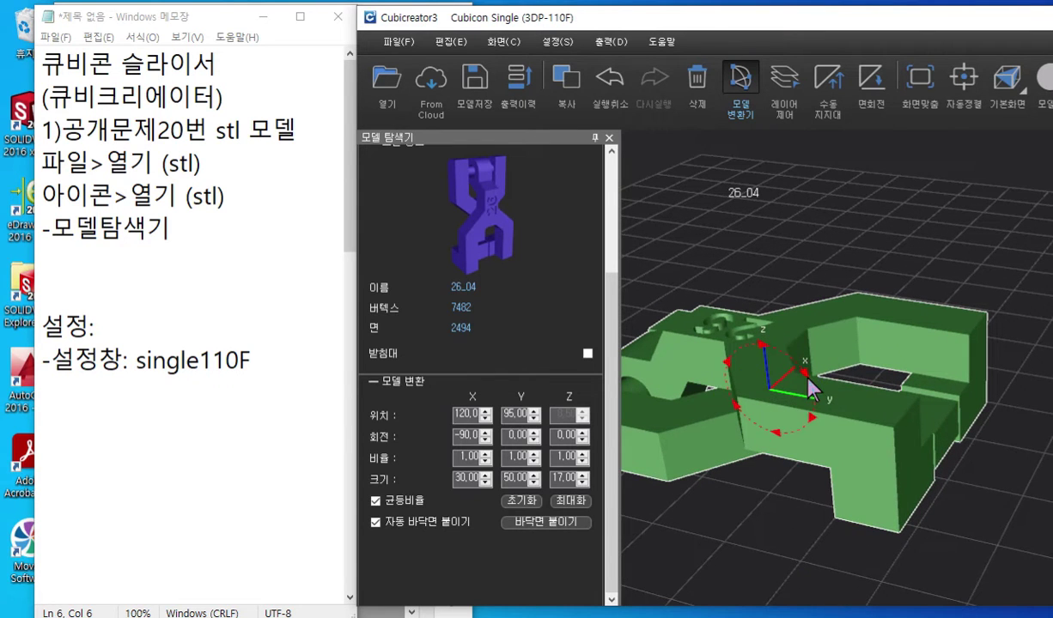
pyautogui.press('F12')
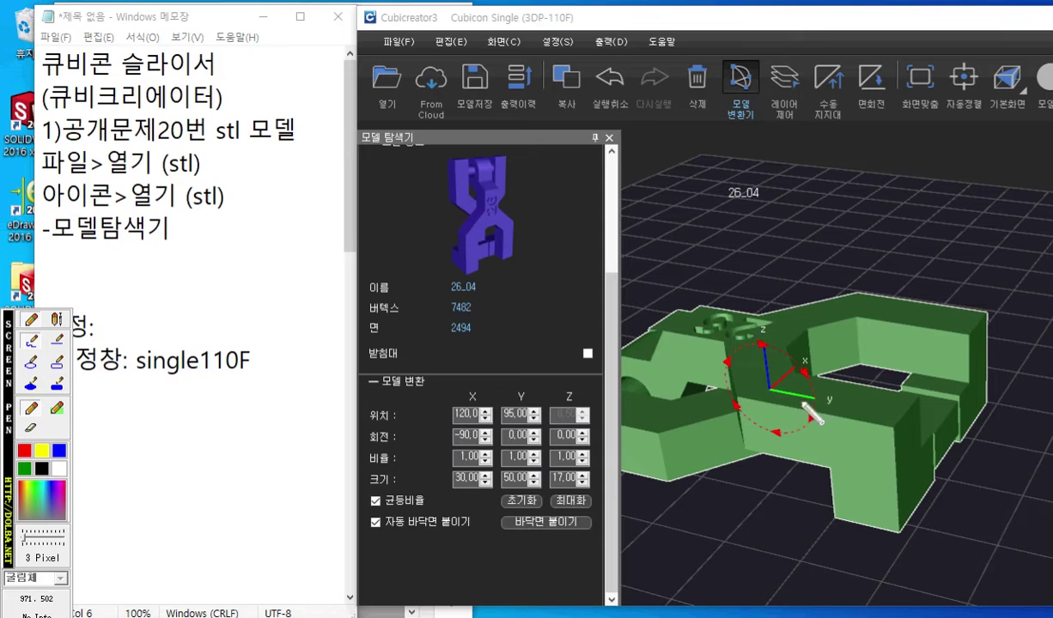
pyautogui.moveTo(795, 396)
pyautogui.mouseDown()
pyautogui.moveTo(824, 390)
pyautogui.moveTo(814, 385)
pyautogui.moveTo(826, 378)
pyautogui.moveTo(800, 374)
pyautogui.mouseUp()
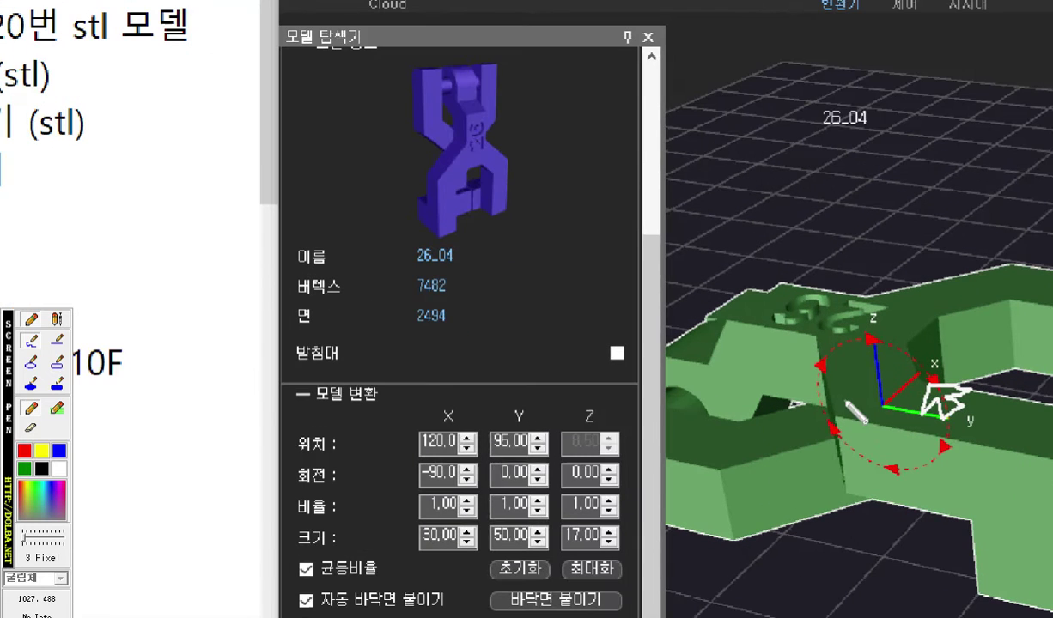
pyautogui.moveTo(824, 409)
pyautogui.mouseDown()
pyautogui.moveTo(810, 377)
pyautogui.moveTo(830, 342)
pyautogui.moveTo(870, 337)
pyautogui.mouseUp()
pyautogui.moveTo(833, 301)
pyautogui.mouseDown()
pyautogui.moveTo(875, 334)
pyautogui.moveTo(854, 353)
pyautogui.mouseUp()
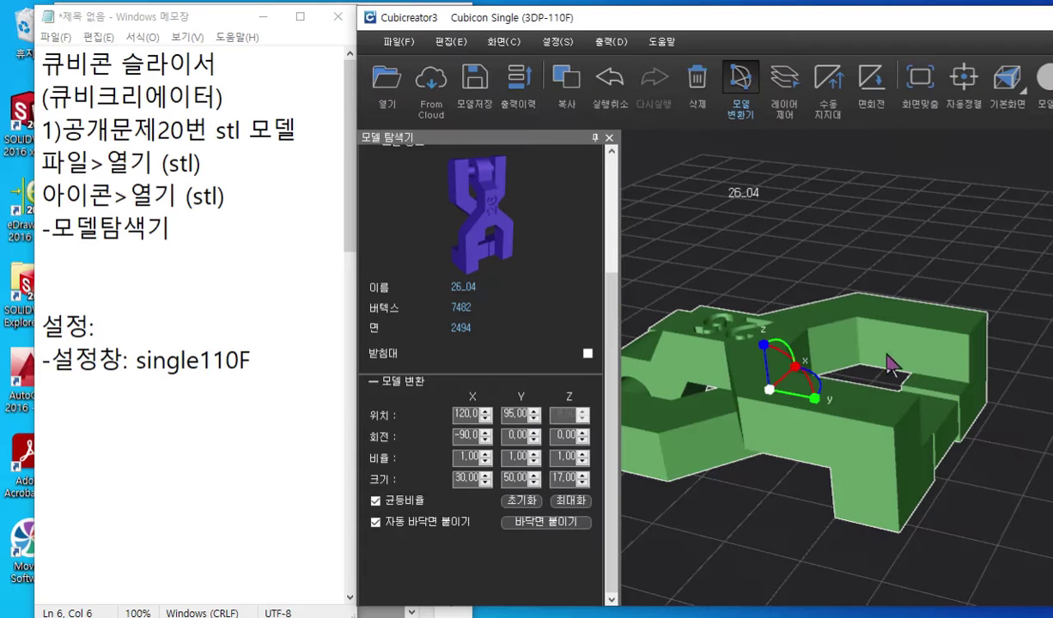
# - Rotate the model about the X axis to about 8.7 degrees with the gizmo and attach it to the floor with 바닥면 붙이기
pyautogui.moveTo(780, 351); pyautogui.dragTo(815, 421)
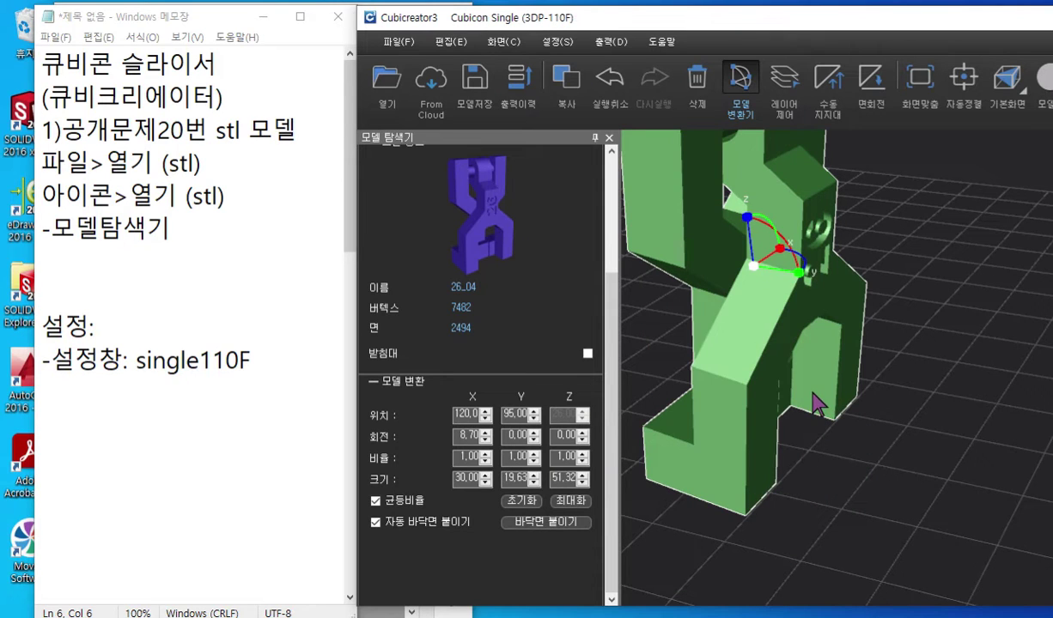
pyautogui.doubleClick(461, 435)
pyautogui.click(541, 527)
pyautogui.moveTo(754, 420); pyautogui.dragTo(846, 402, button='right')
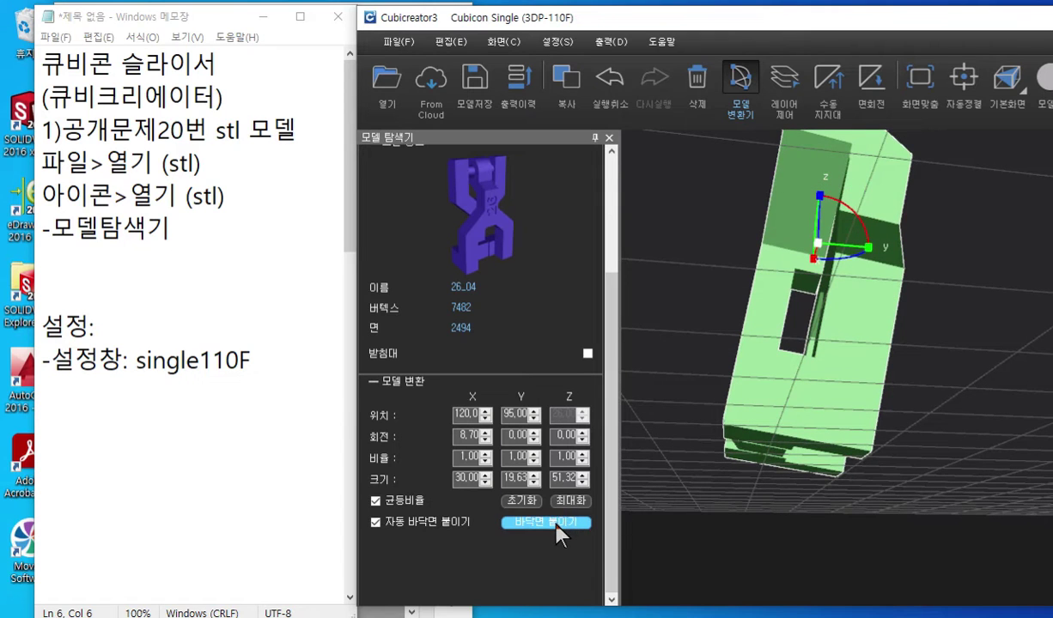
# - Turn 자동 바닥면 붙이기 off and on again, apply 바닥면 붙이기, and examine the model's underside
pyautogui.click(376, 522)
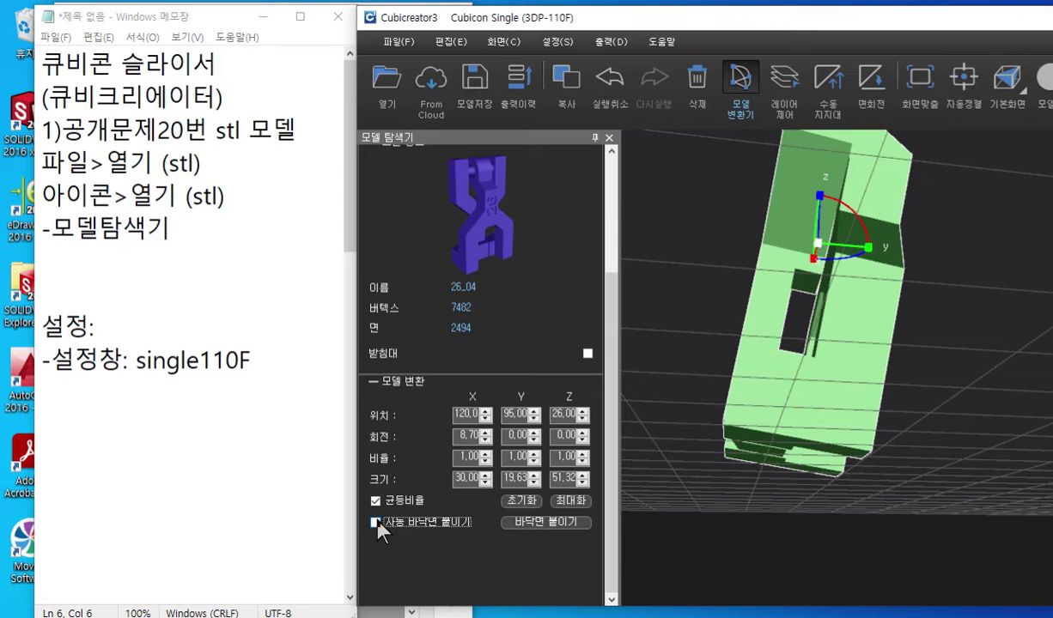
pyautogui.click(376, 522)
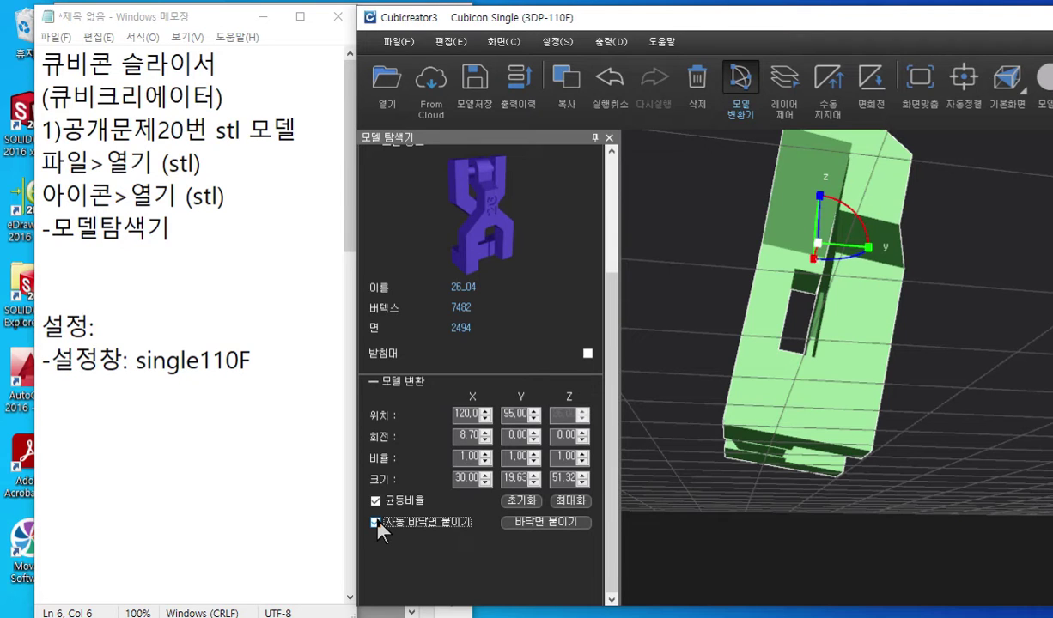
pyautogui.click(552, 525)
pyautogui.moveTo(798, 472)
pyautogui.mouseDown(button='right')
pyautogui.moveTo(792, 480)
pyautogui.moveTo(826, 471)
pyautogui.moveTo(795, 481)
pyautogui.moveTo(778, 469)
pyautogui.mouseUp(button='right')
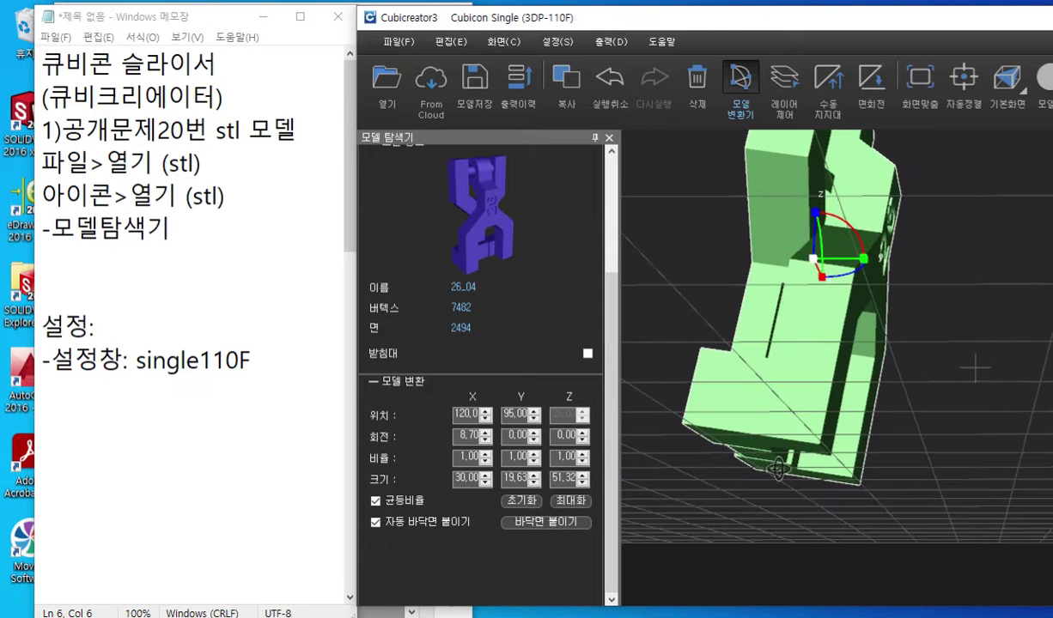
# - Set the model's X rotation to 0
pyautogui.doubleClick(470, 435)
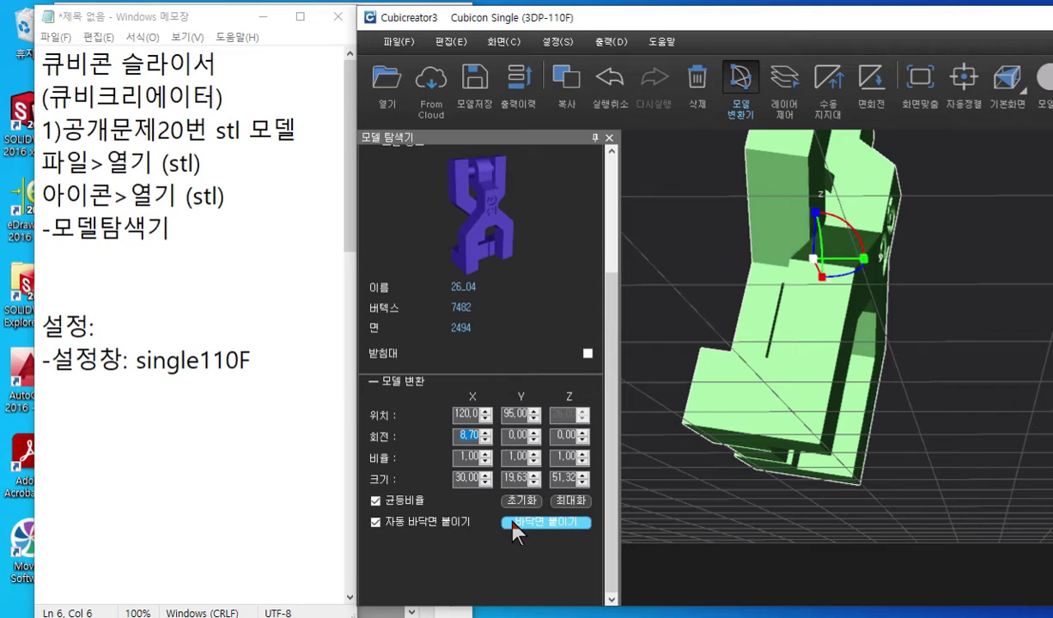
pyautogui.write('0')
pyautogui.press('Return')
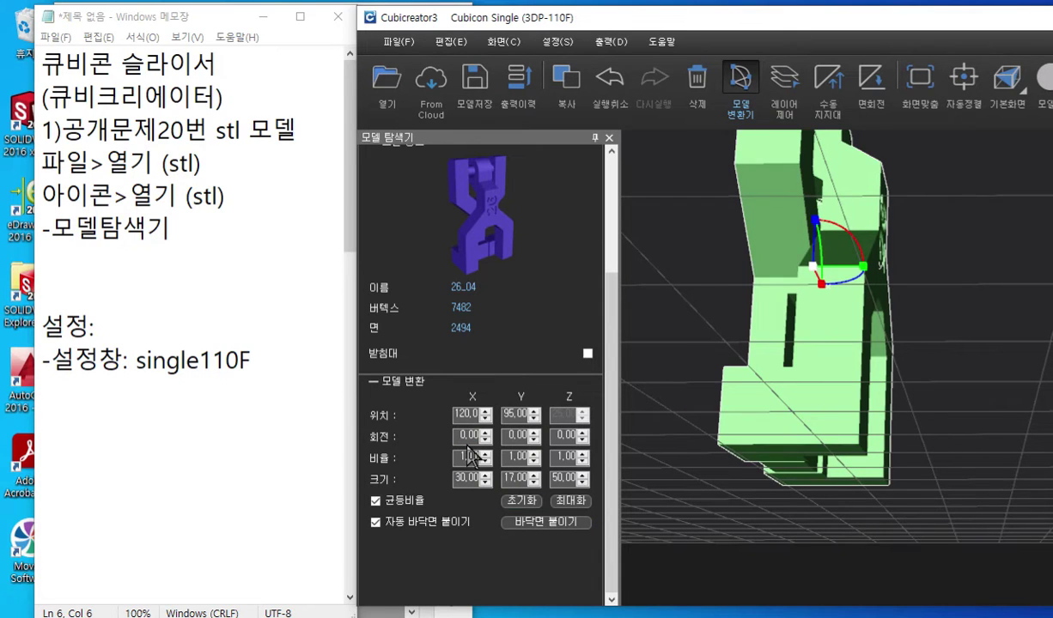
# - Underline the 회전 row and clear it, mark the 크기 row with white lines above and below, and clear those drawings too
pyautogui.press('F12')
pyautogui.moveTo(428, 444); pyautogui.dragTo(611, 448)
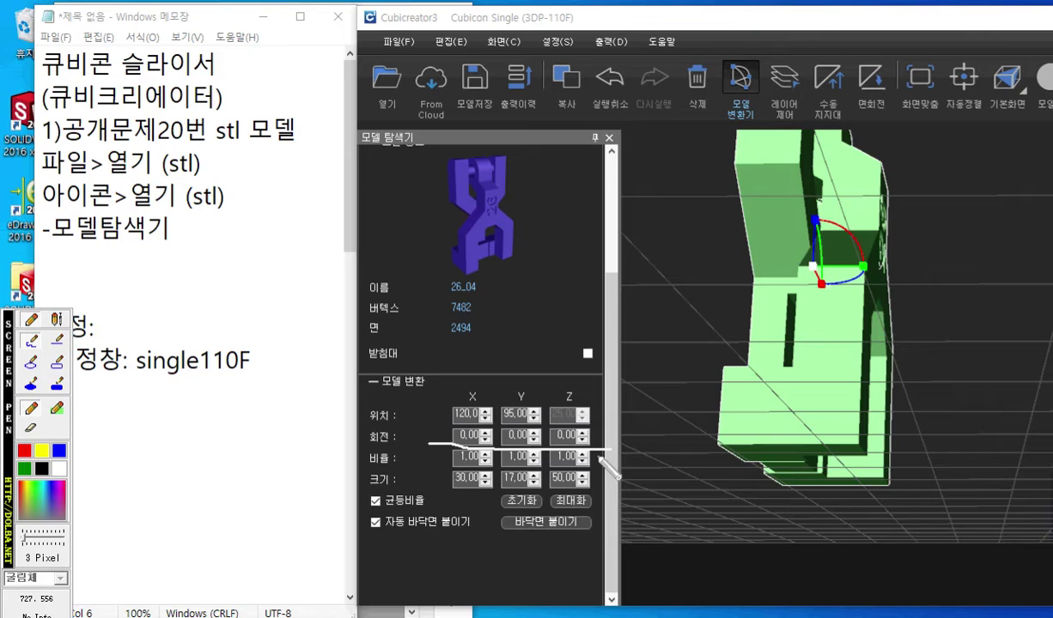
pyautogui.press('Escape')
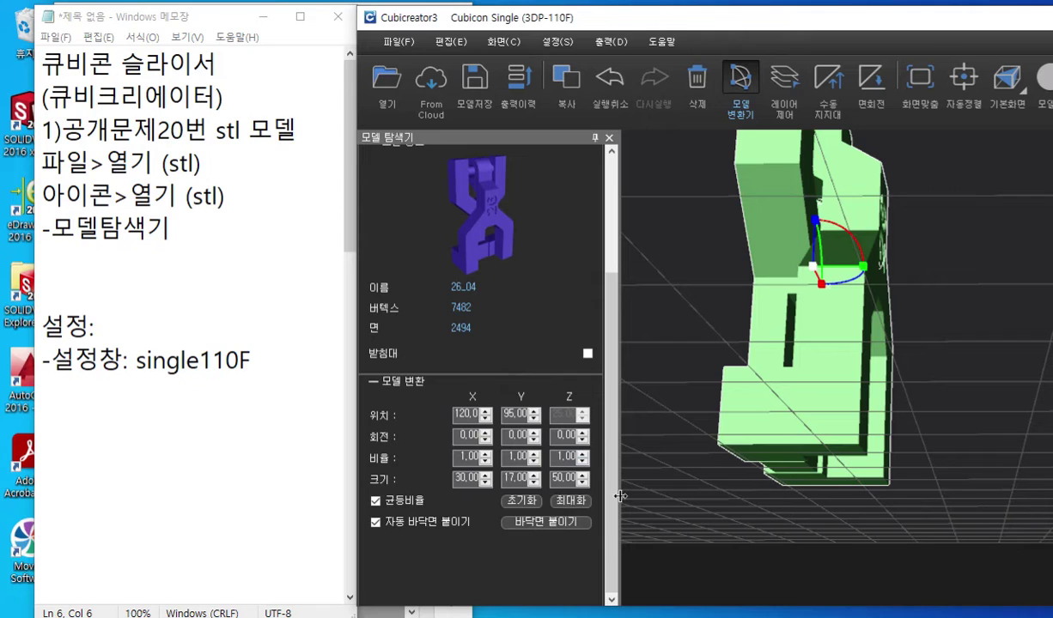
pyautogui.press('F12')
pyautogui.moveTo(373, 471); pyautogui.dragTo(485, 471)
pyautogui.moveTo(376, 494); pyautogui.dragTo(491, 493)
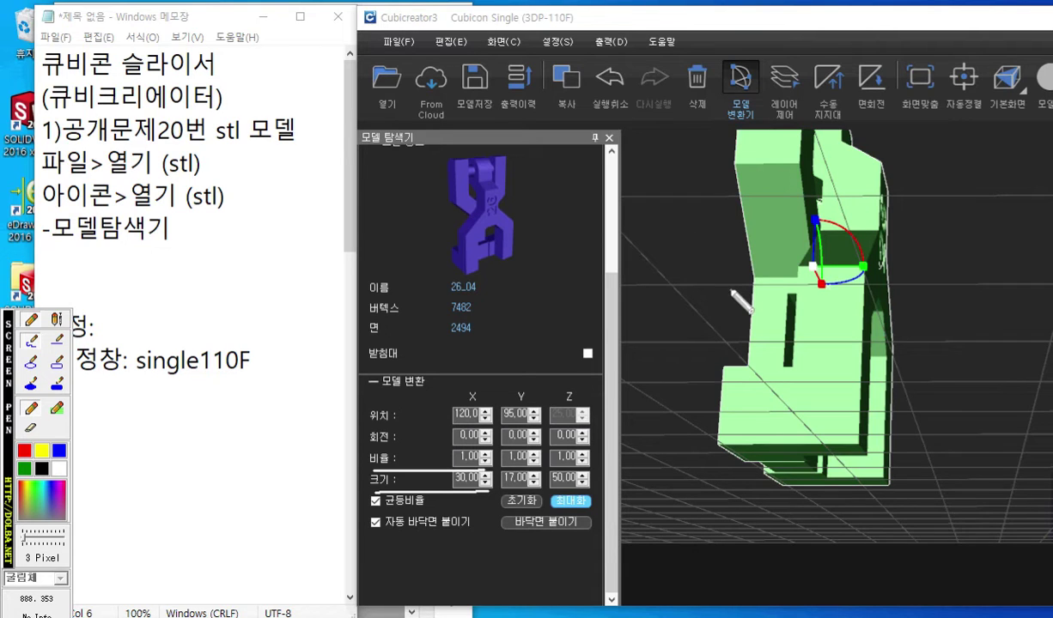
pyautogui.press('Escape')
# - Move the slicer window to expose its full toolbar and set the model's X rotation to 5
pyautogui.moveTo(817, 19); pyautogui.dragTo(549, 28)
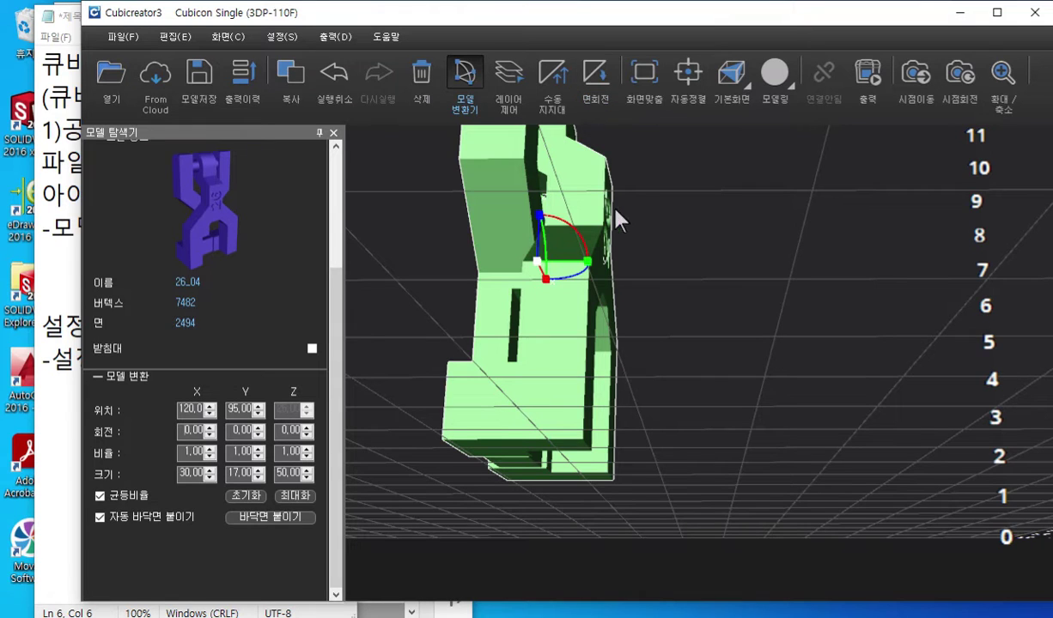
pyautogui.doubleClick(191, 431)
pyautogui.write('5')
pyautogui.press('Return')
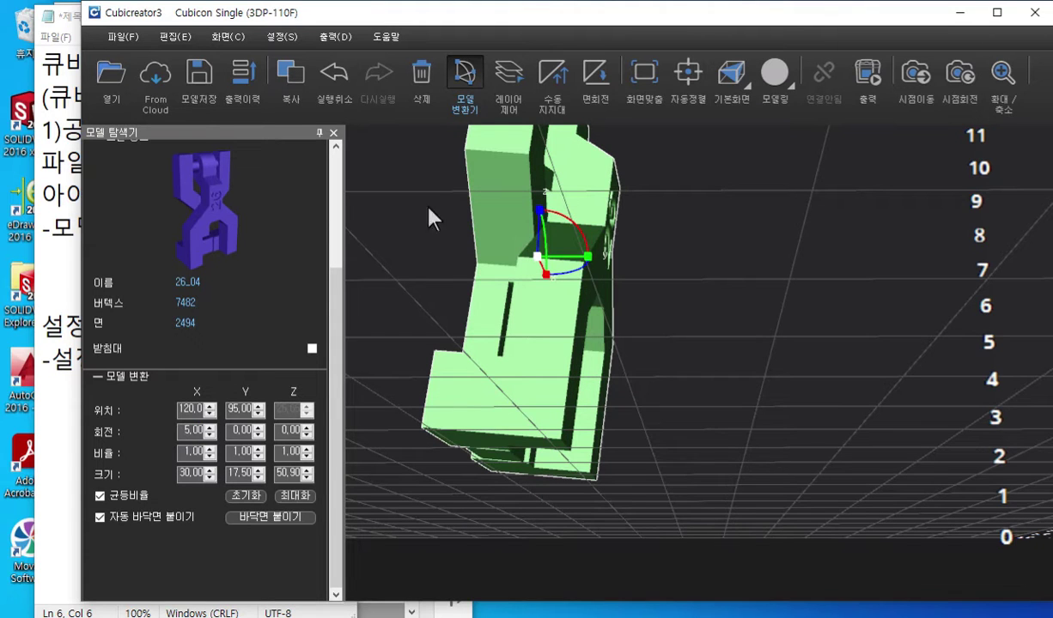
# - Start 면회전 and pick the model's bottom leg face and a neighbouring side face for the alignment
pyautogui.click(595, 74)
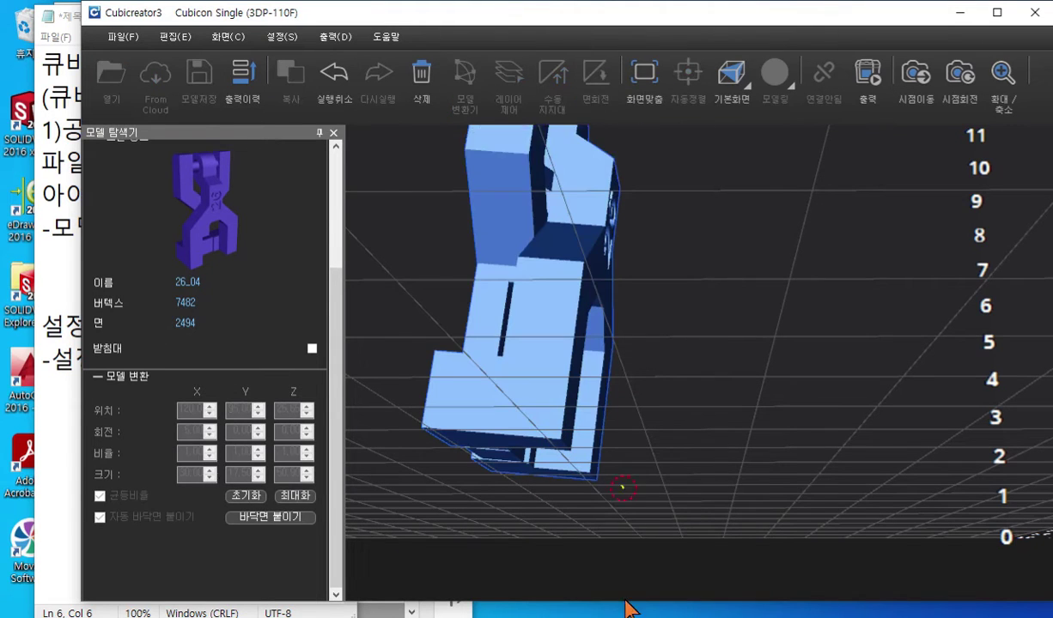
pyautogui.click(469, 441)
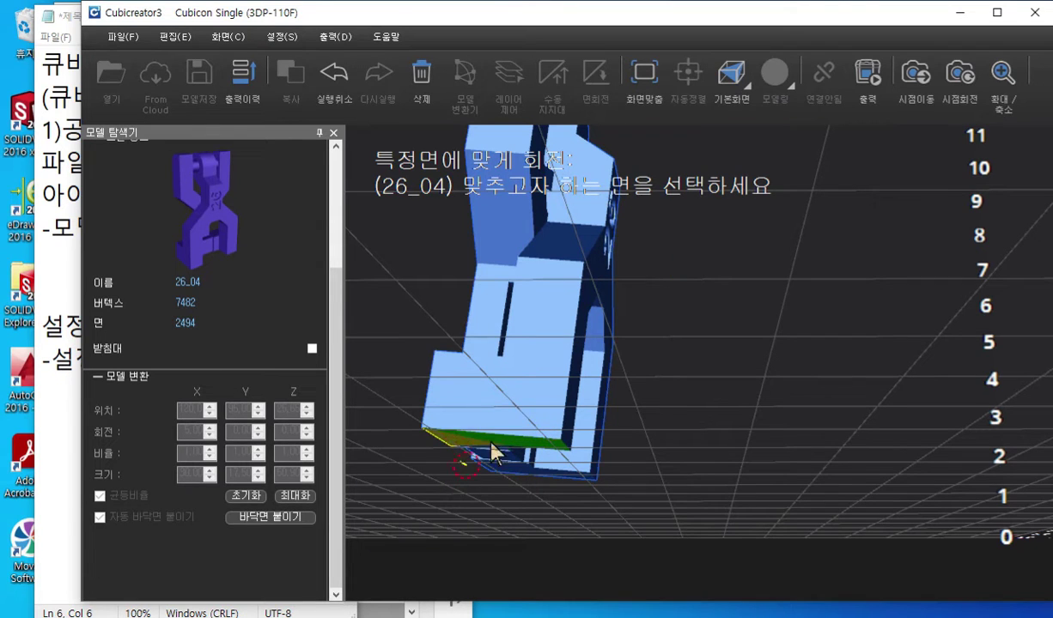
pyautogui.click(593, 430)
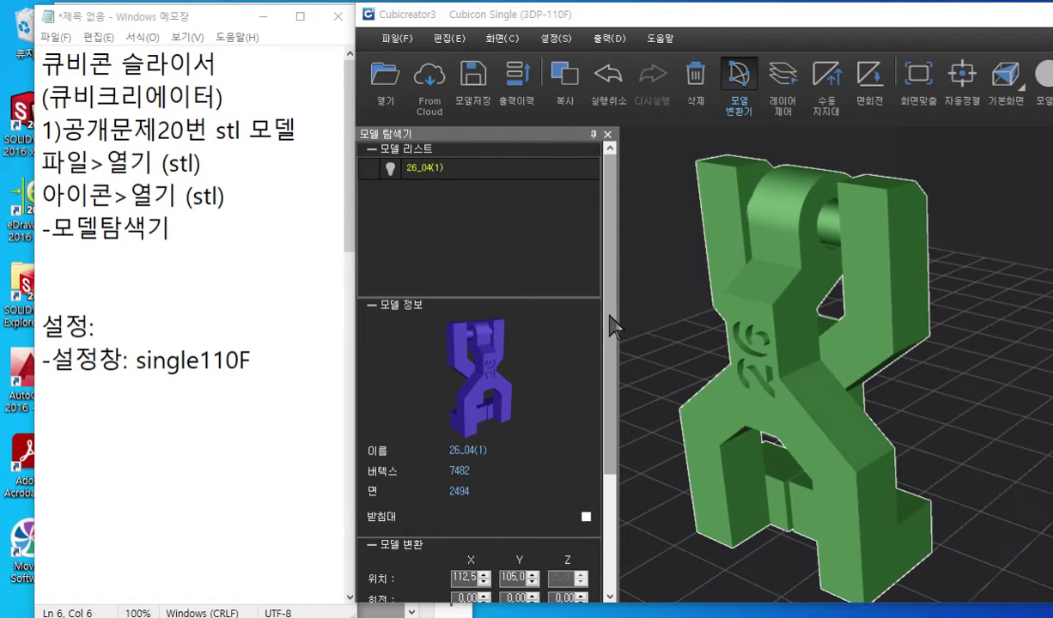
# - Bring the model transform values into view, point out the X fields for 회전, 비율 and 크기, and show the whole print bed
pyautogui.moveTo(609, 319); pyautogui.dragTo(590, 570)
pyautogui.click(466, 432)
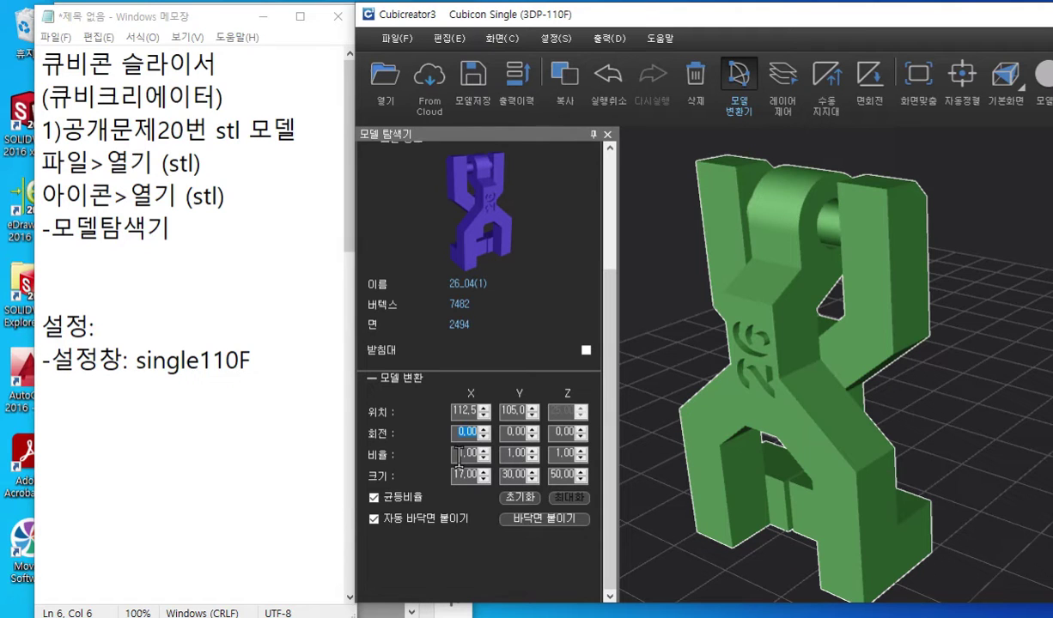
pyautogui.click(471, 453)
pyautogui.moveTo(454, 477); pyautogui.dragTo(486, 477)
pyautogui.scroll(2, 712, 377)
pyautogui.scroll(-5, 713, 378)
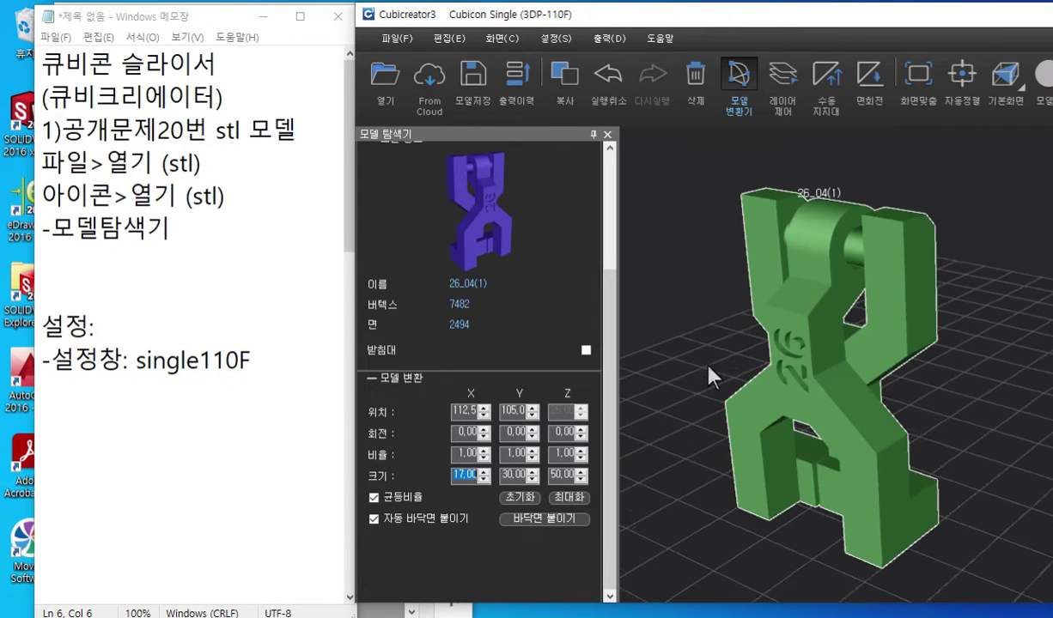
pyautogui.scroll(-1, 722, 392)
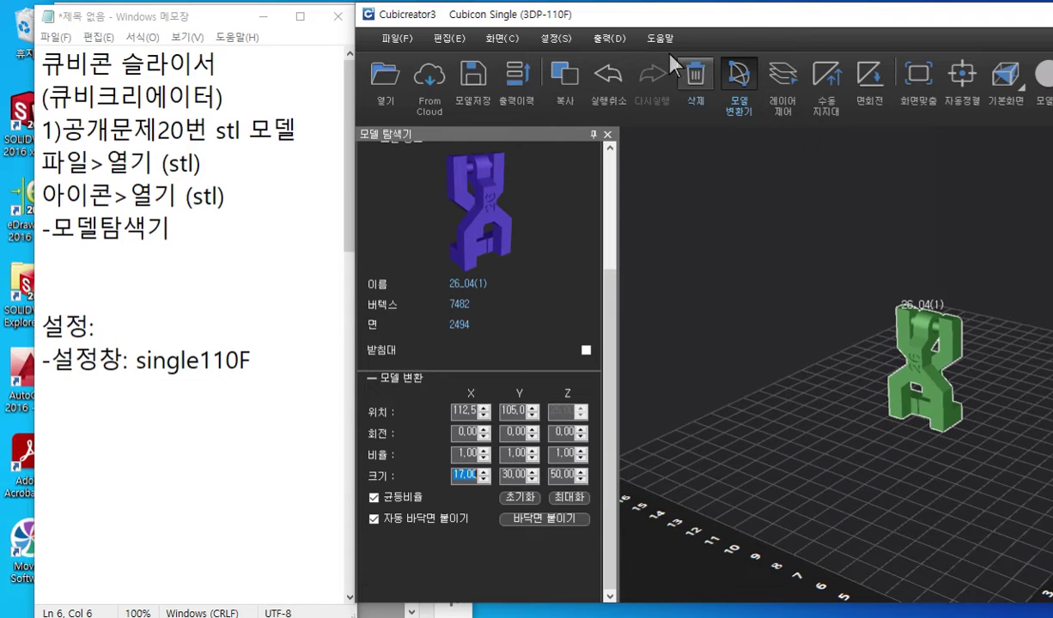
# - Move the slicer window to expose its full toolbar, check the printer model in 환경설정, and close the dialog without changes
pyautogui.moveTo(743, 24); pyautogui.dragTo(489, 31)
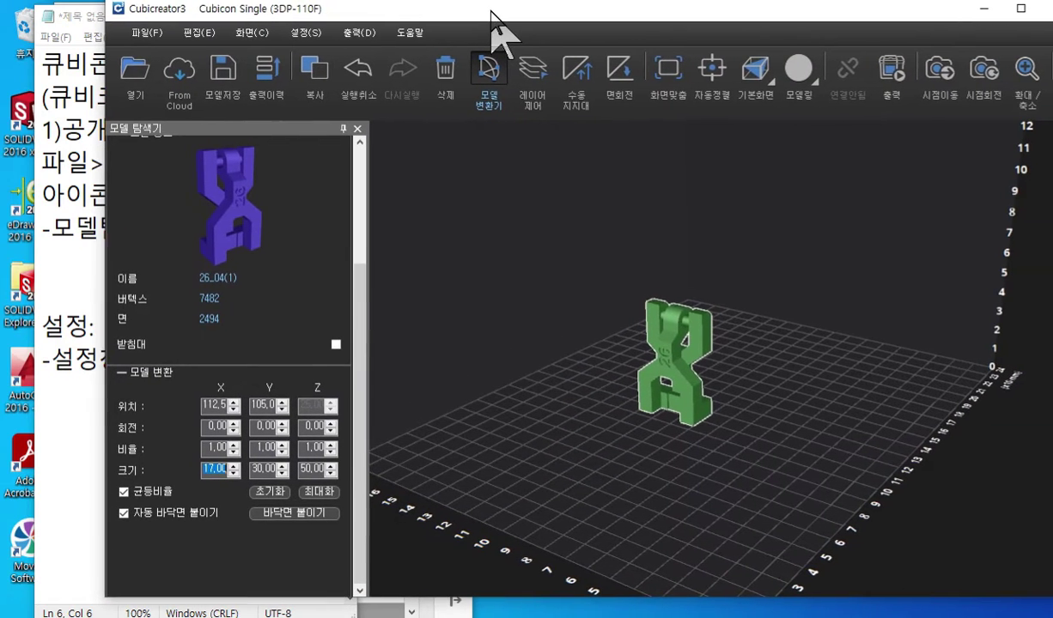
pyautogui.scroll(-1, 648, 305)
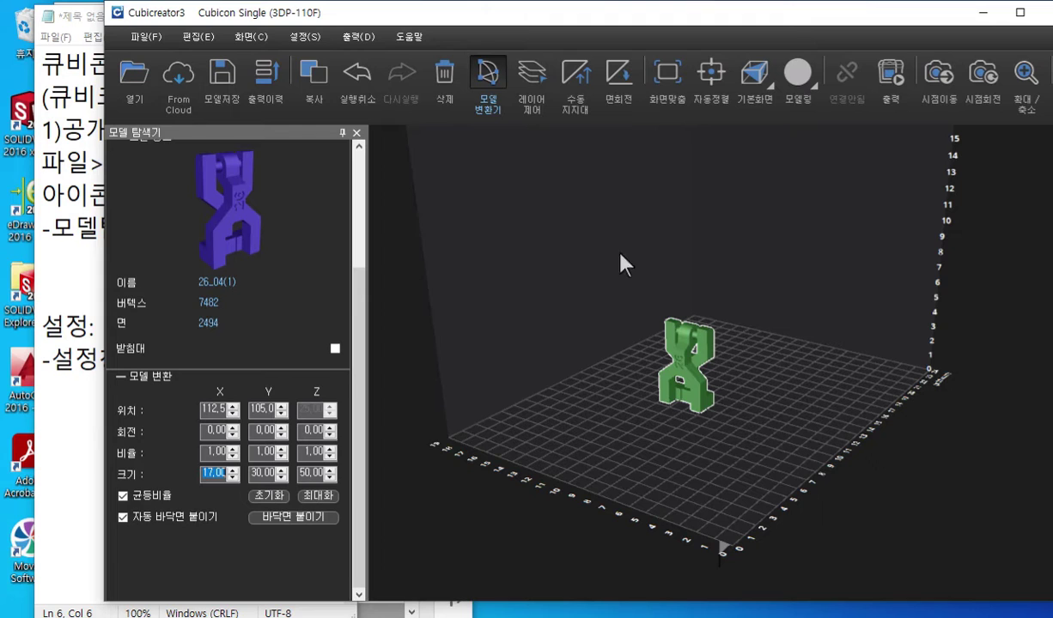
pyautogui.click(300, 38)
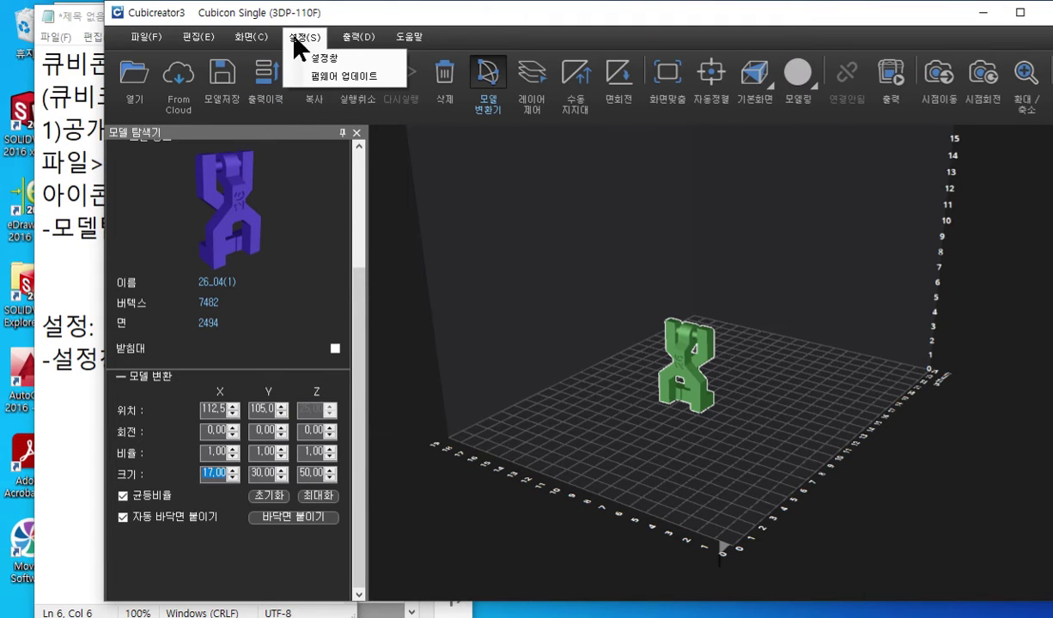
pyautogui.click(324, 58)
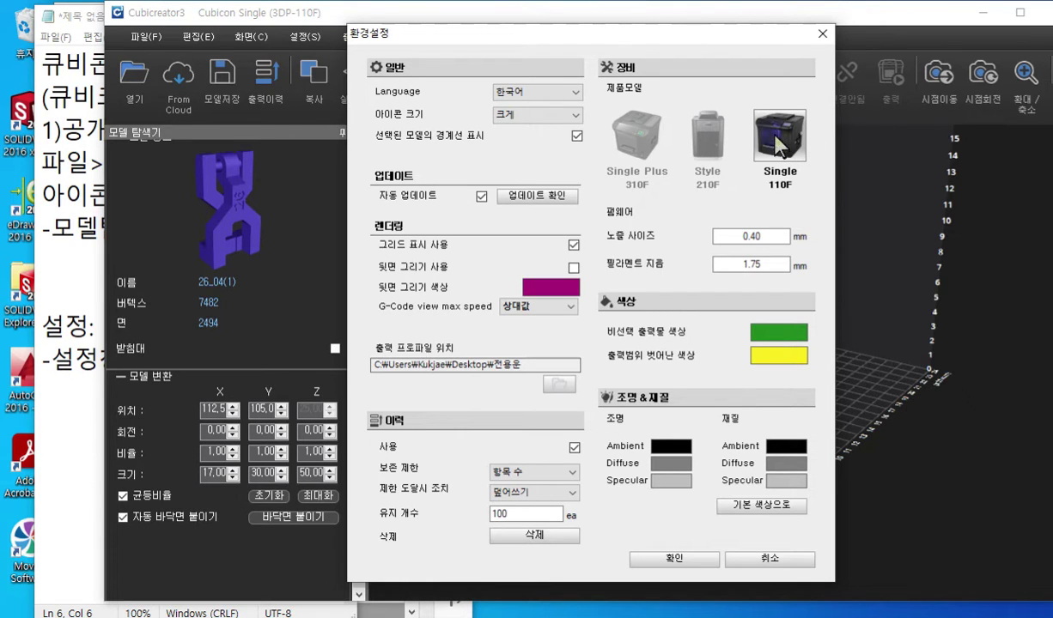
pyautogui.click(821, 36)
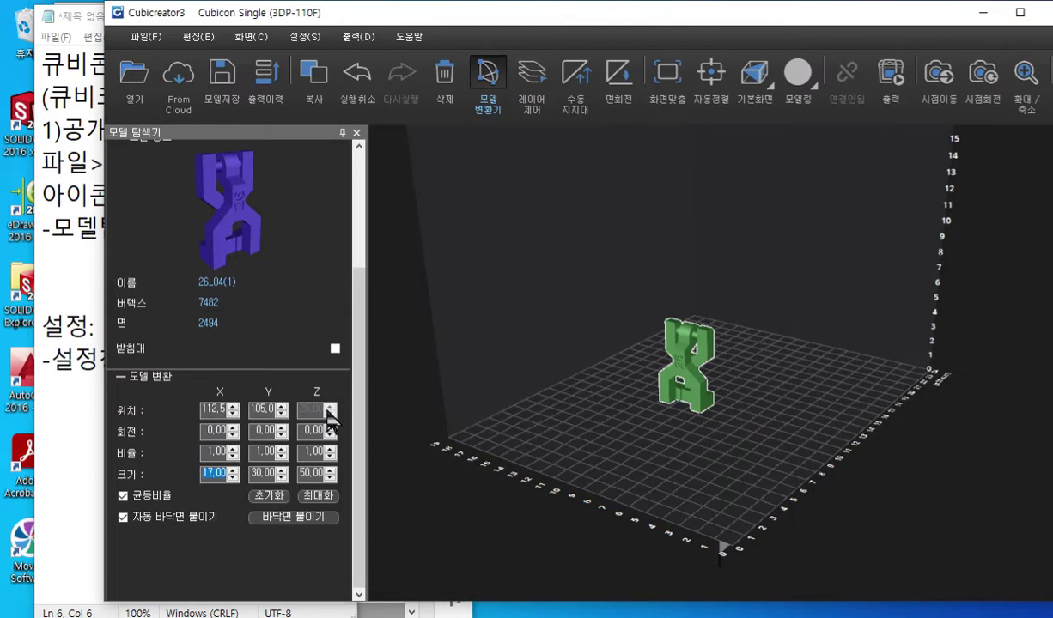
# - Scale the model up with 최대화, then mark that command with a white arrow, an underline and the handwritten label 최대화
pyautogui.click(329, 498)
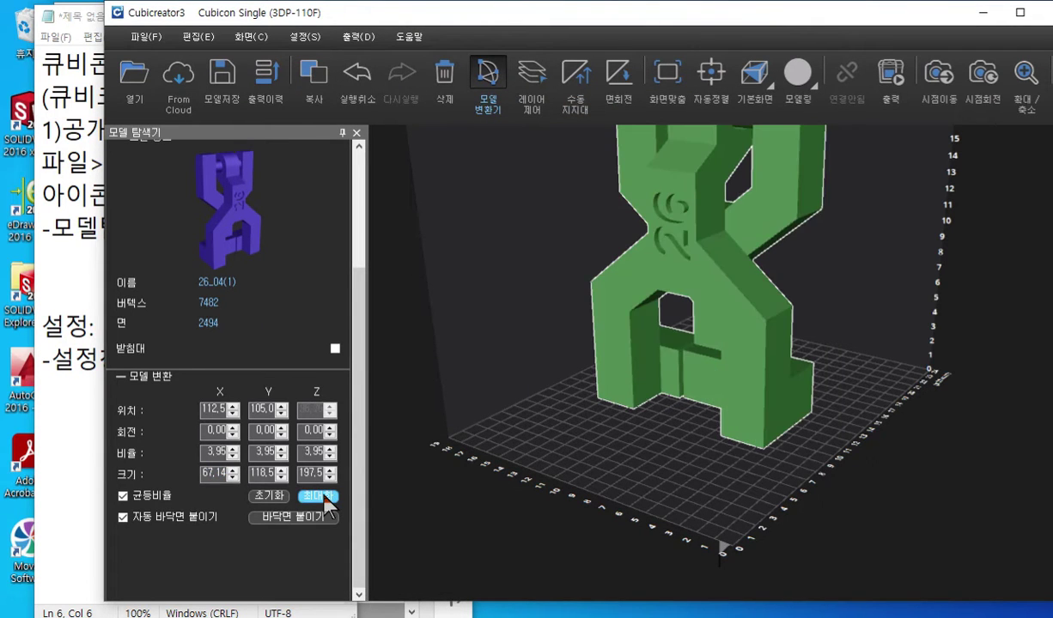
pyautogui.press('F12')
pyautogui.moveTo(341, 492)
pyautogui.mouseDown()
pyautogui.moveTo(443, 426)
pyautogui.moveTo(335, 489)
pyautogui.moveTo(407, 494)
pyautogui.mouseUp()
pyautogui.moveTo(110, 497); pyautogui.dragTo(356, 507)
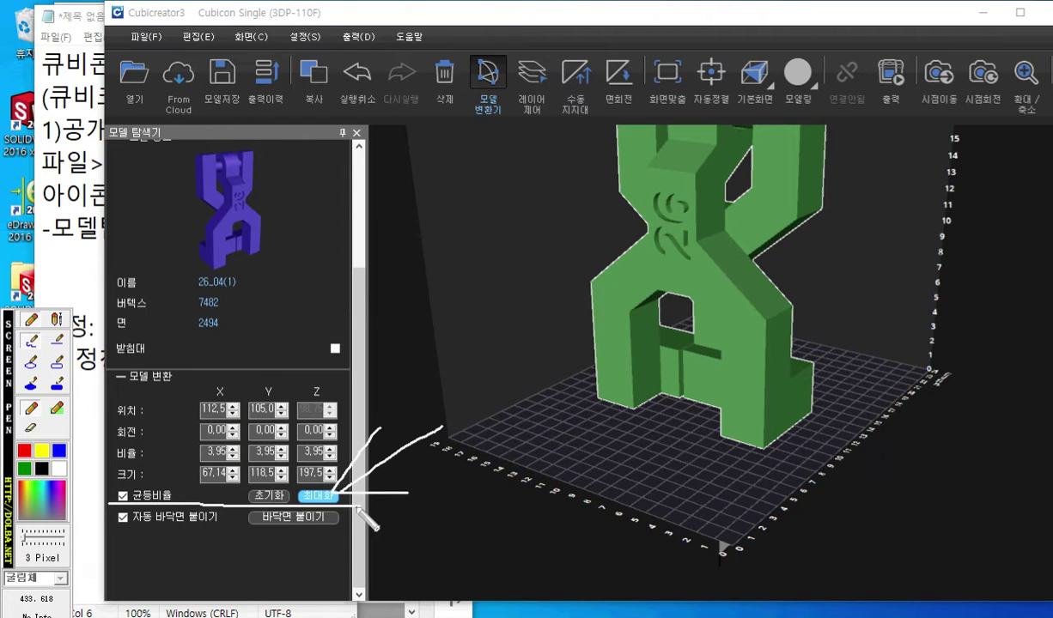
pyautogui.moveTo(425, 457)
pyautogui.mouseDown()
pyautogui.moveTo(447, 465)
pyautogui.moveTo(442, 486)
pyautogui.moveTo(442, 448)
pyautogui.moveTo(458, 449)
pyautogui.moveTo(493, 489)
pyautogui.moveTo(492, 454)
pyautogui.moveTo(515, 439)
pyautogui.moveTo(570, 495)
pyautogui.mouseUp()
pyautogui.moveTo(580, 458)
pyautogui.mouseDown()
pyautogui.moveTo(581, 496)
pyautogui.moveTo(592, 480)
pyautogui.mouseUp()
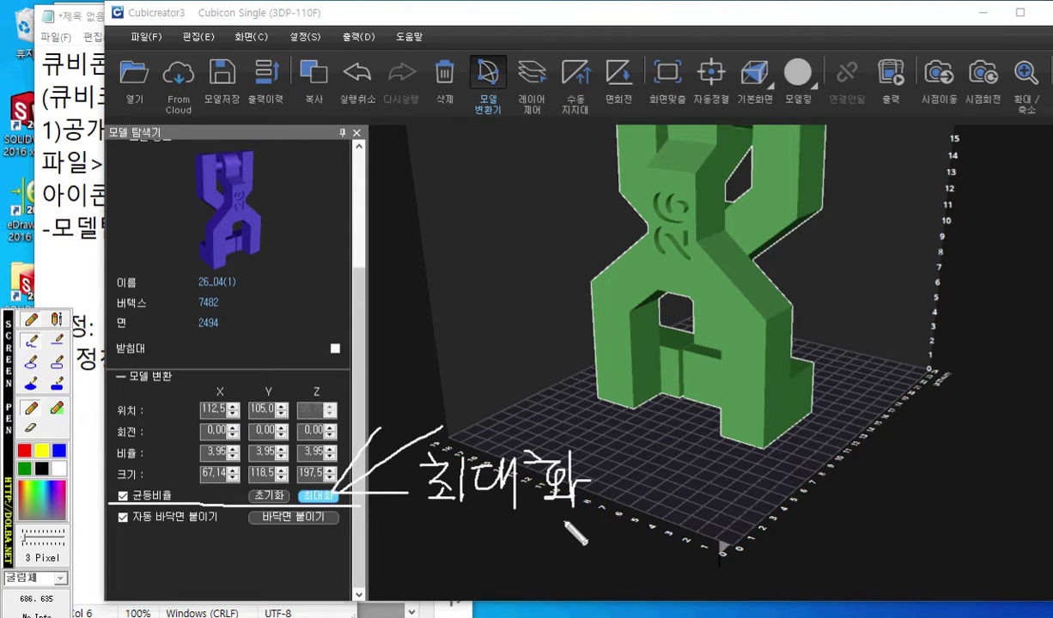
# - Circle 초기화, underline the 비율 row, clear the drawings, and reset the model's transformation
pyautogui.moveTo(276, 518)
pyautogui.mouseDown()
pyautogui.moveTo(233, 485)
pyautogui.moveTo(291, 481)
pyautogui.moveTo(260, 509)
pyautogui.mouseUp()
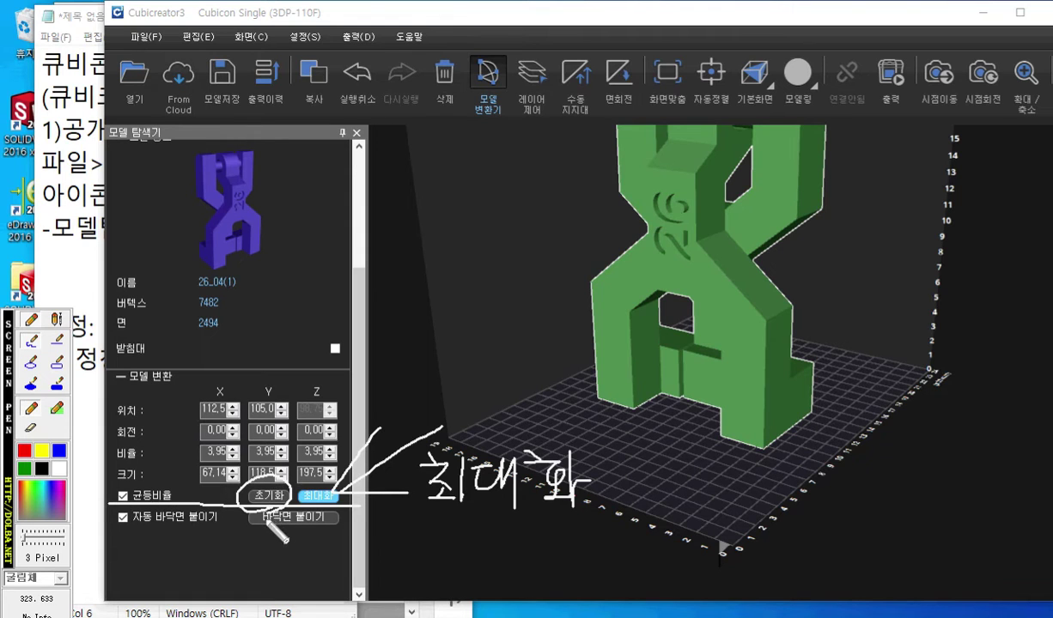
pyautogui.moveTo(180, 458); pyautogui.dragTo(347, 458)
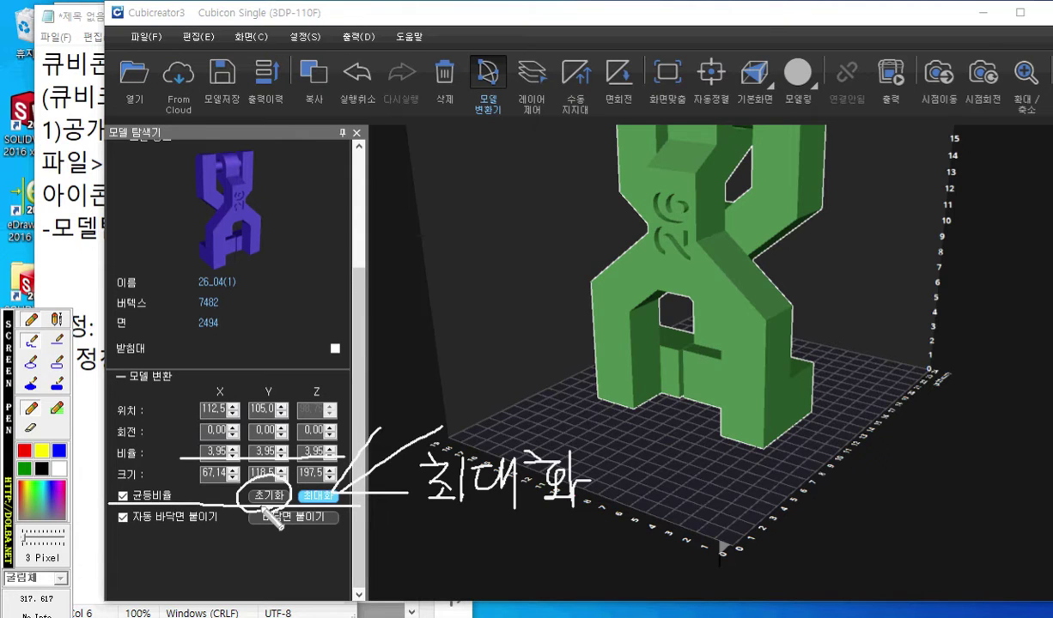
pyautogui.press('Escape')
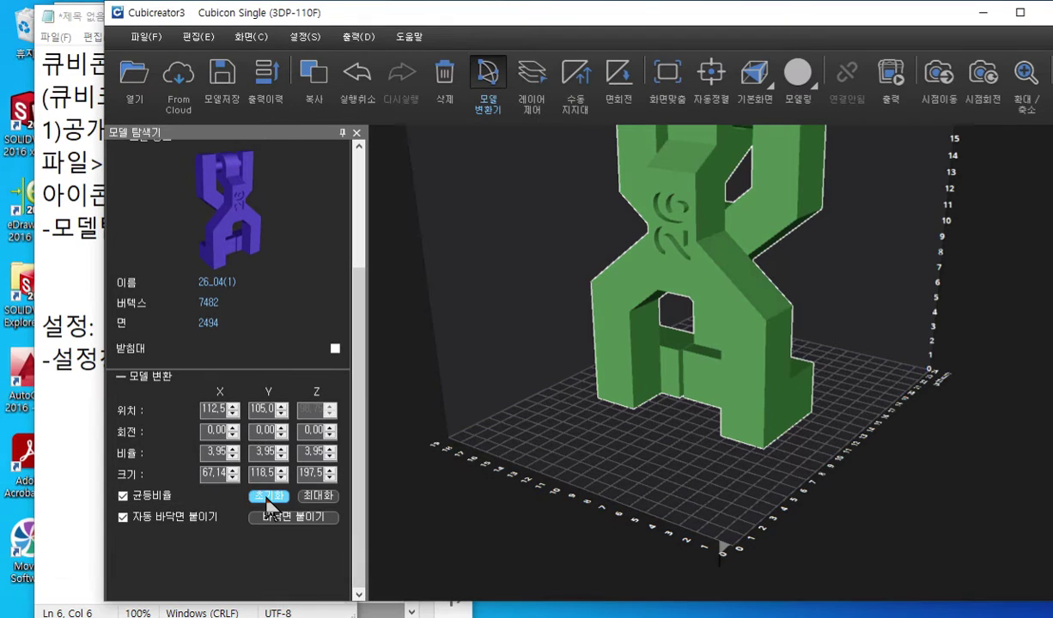
pyautogui.click(269, 498)
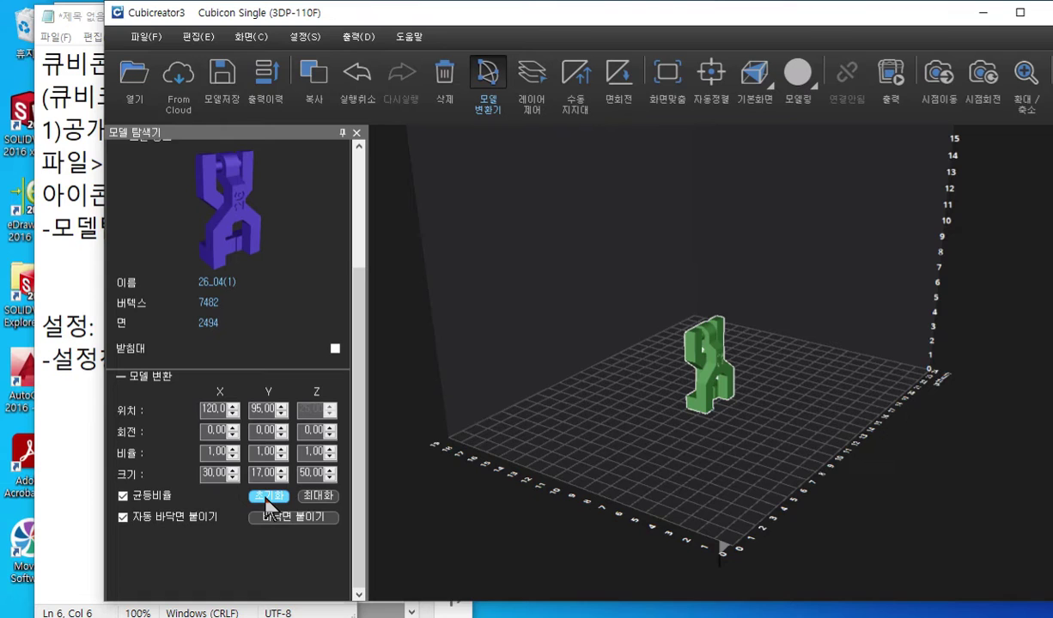
# - Show the list of standard views, mark its expand arrow, underline the 기본화면 entry, and clear the drawings
pyautogui.moveTo(734, 425); pyautogui.dragTo(694, 418, button='middle')
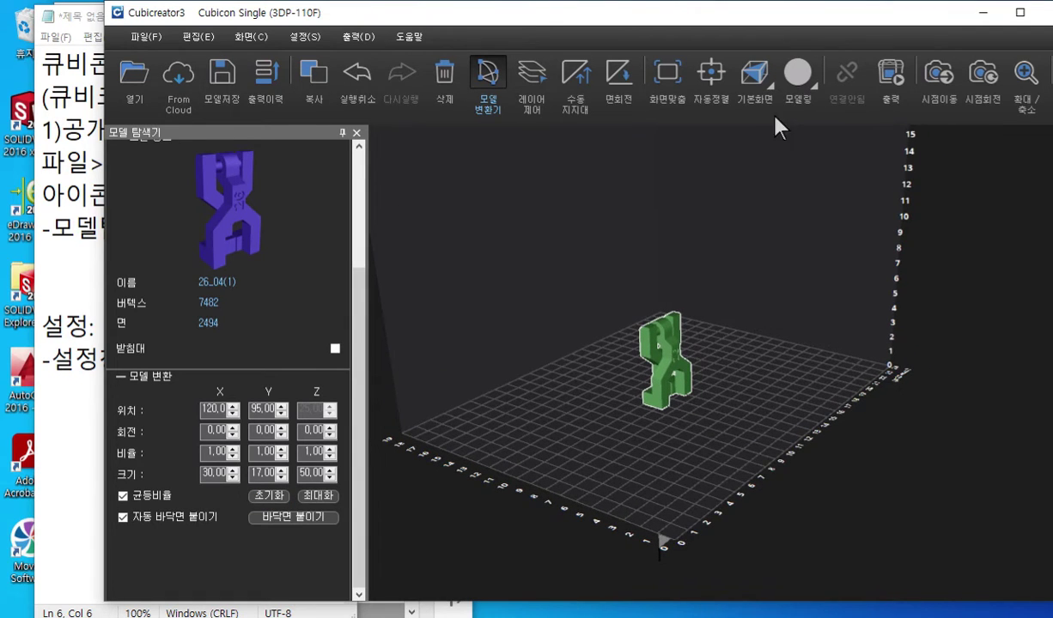
pyautogui.click(740, 86)
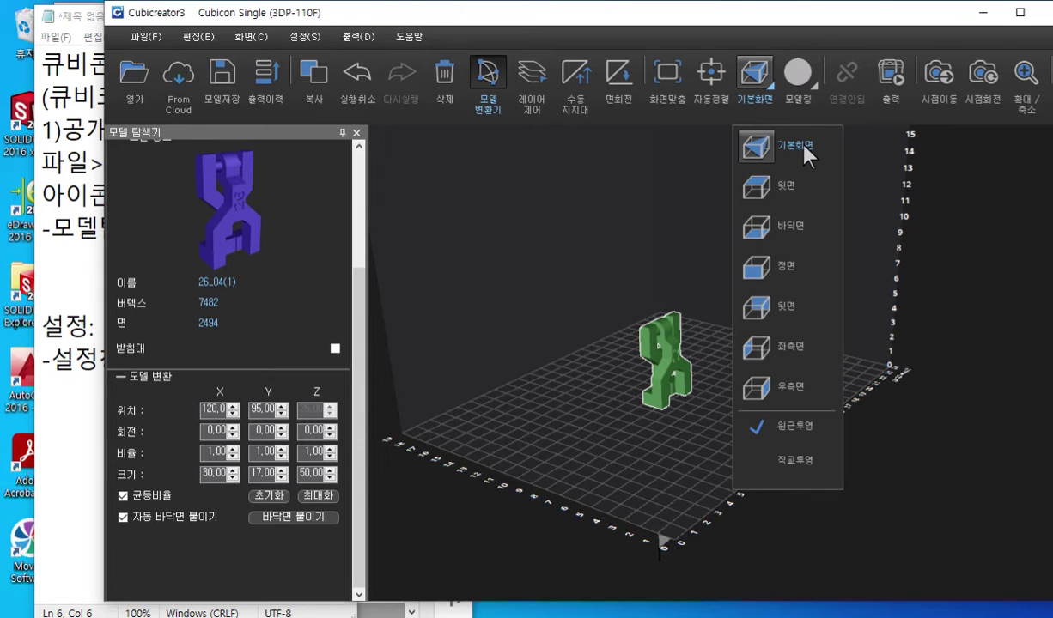
pyautogui.press('F12')
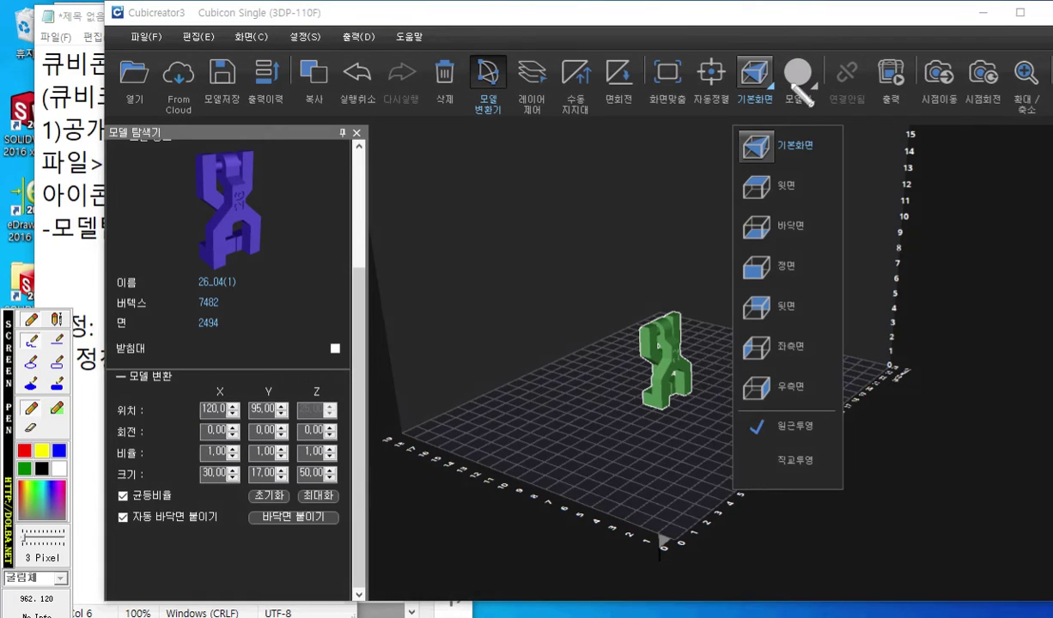
pyautogui.moveTo(776, 72)
pyautogui.mouseDown()
pyautogui.moveTo(775, 95)
pyautogui.moveTo(751, 87)
pyautogui.moveTo(779, 70)
pyautogui.mouseUp()
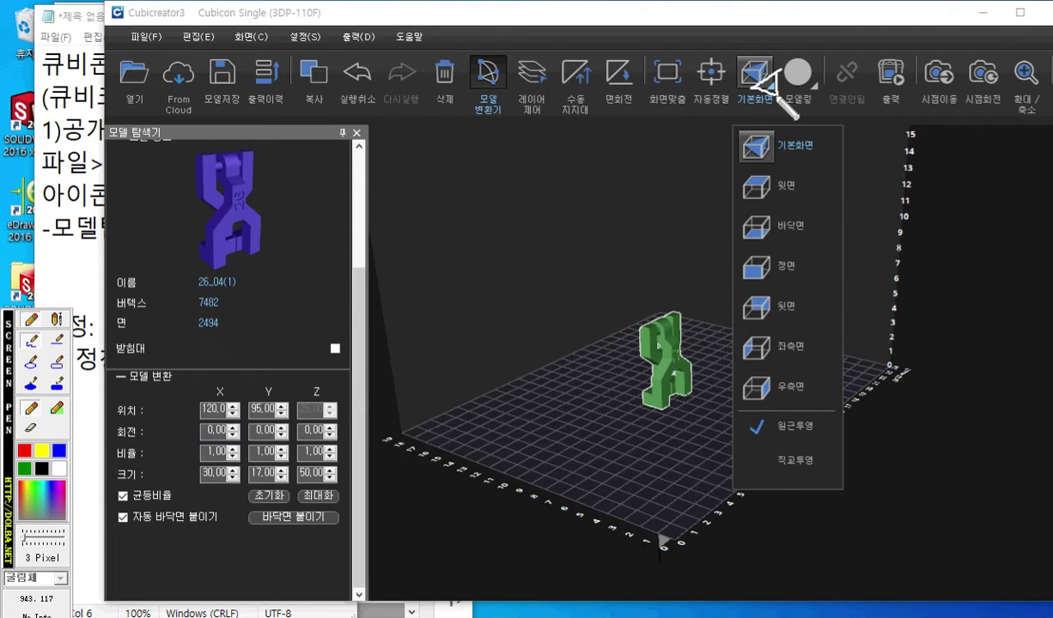
pyautogui.moveTo(734, 166); pyautogui.dragTo(858, 167)
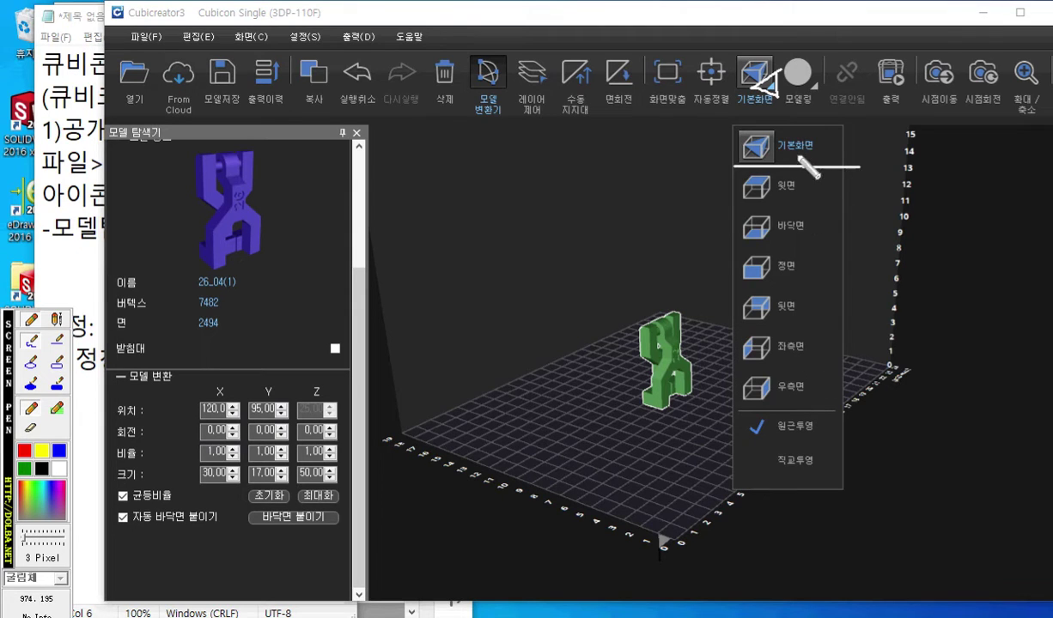
pyautogui.press('Escape')
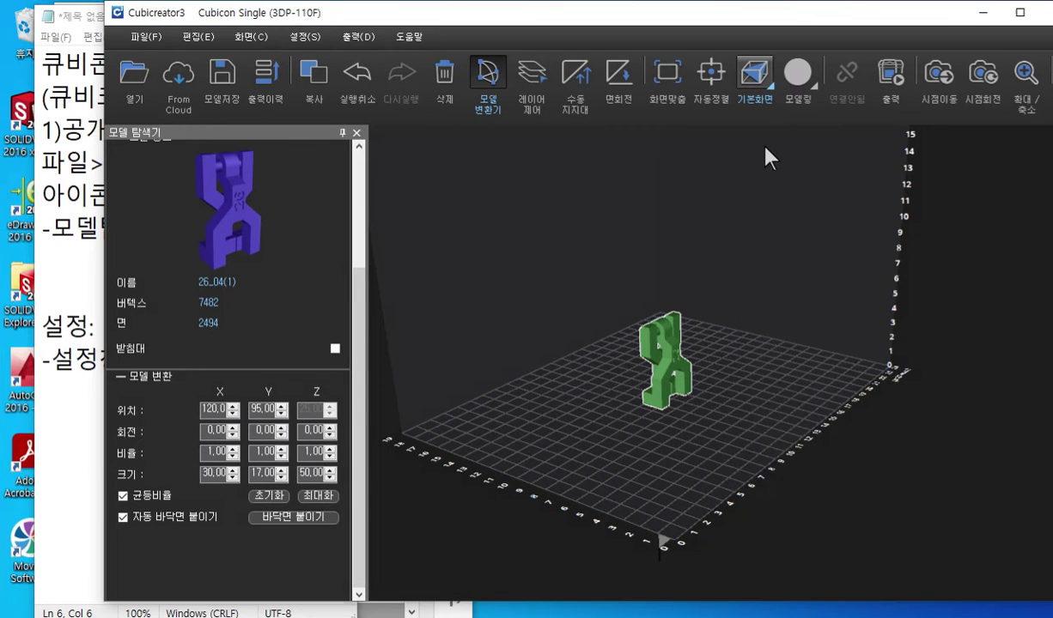
# - Switch to the 기본화면 view and fit the model to the view with 화면맞춤
pyautogui.click(763, 84)
pyautogui.click(757, 83)
pyautogui.click(740, 90)
pyautogui.click(777, 145)
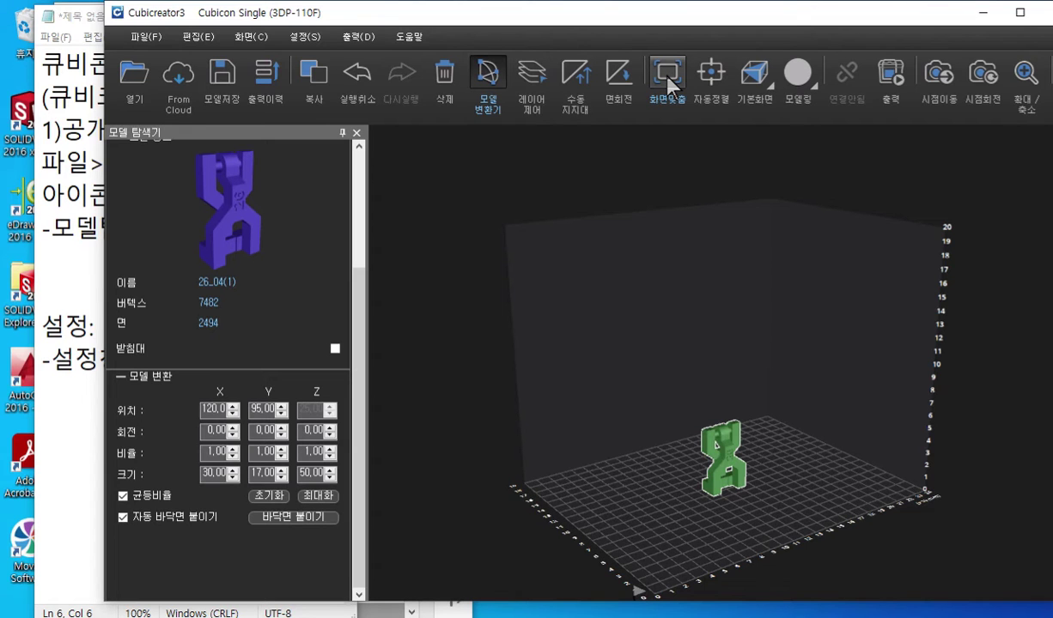
pyautogui.click(670, 83)
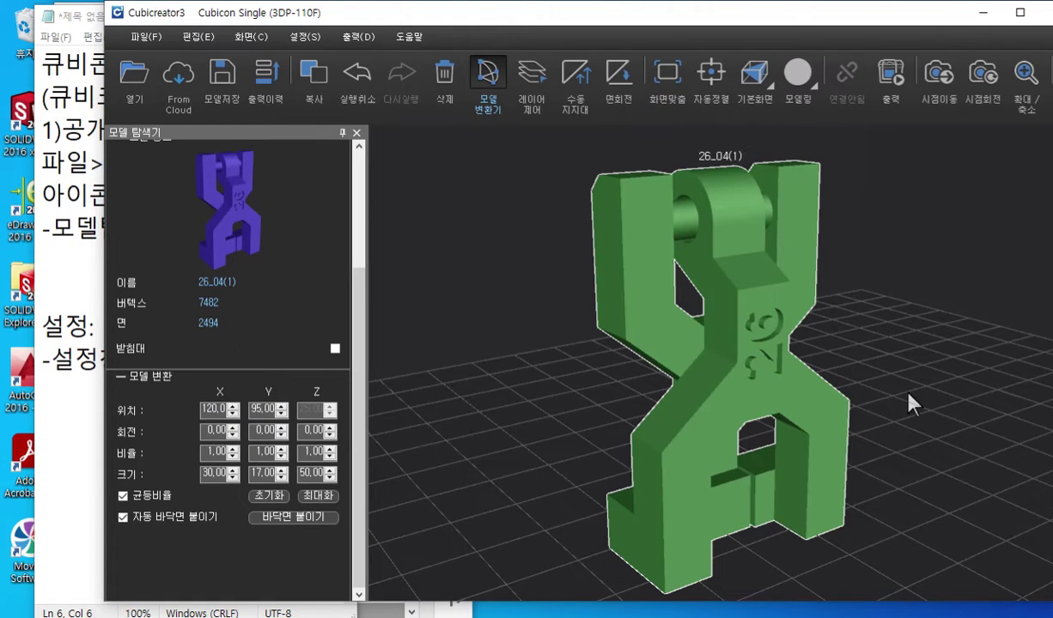
pyautogui.moveTo(843, 387); pyautogui.dragTo(818, 390, button='right')
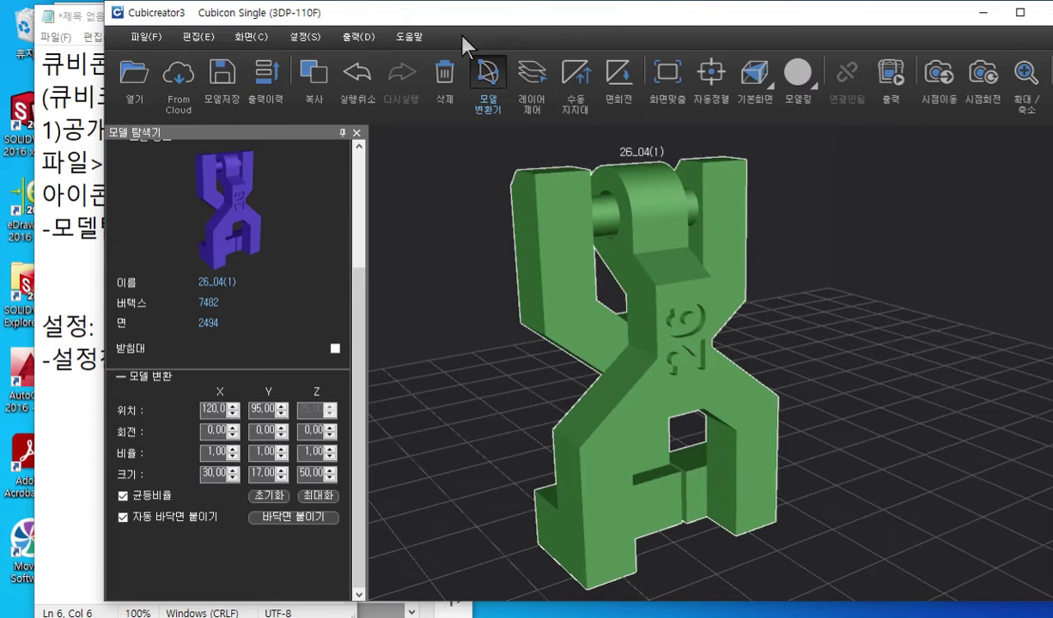
pyautogui.moveTo(679, 309); pyautogui.dragTo(651, 308, button='right')
# - Move the slicer window beside the notes and look through the 편집, 화면 and 설정 commands
pyautogui.moveTo(364, 19); pyautogui.dragTo(611, 26)
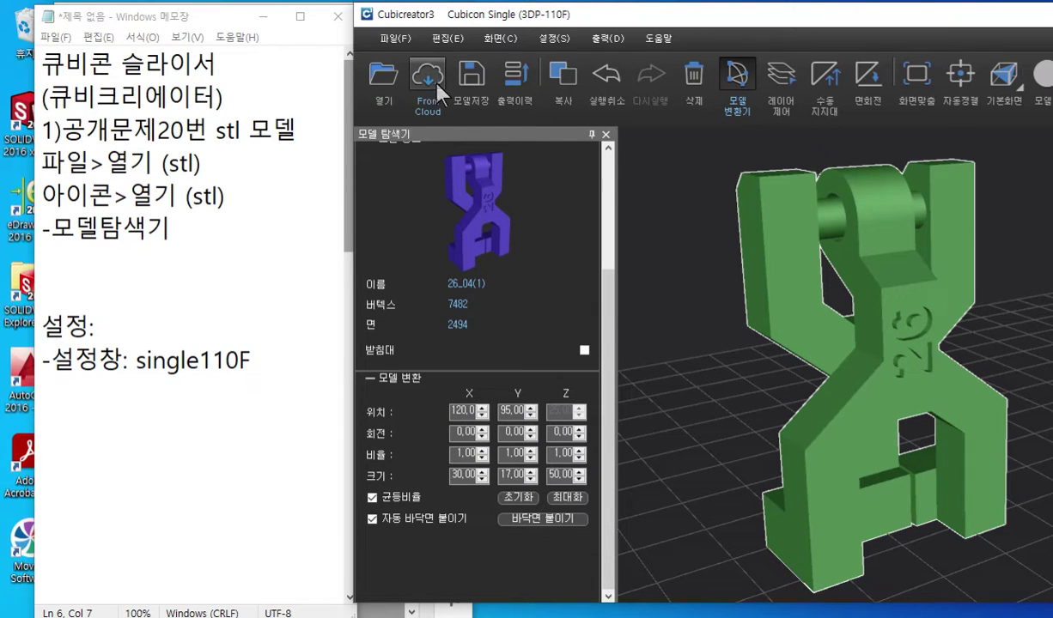
pyautogui.click(448, 39)
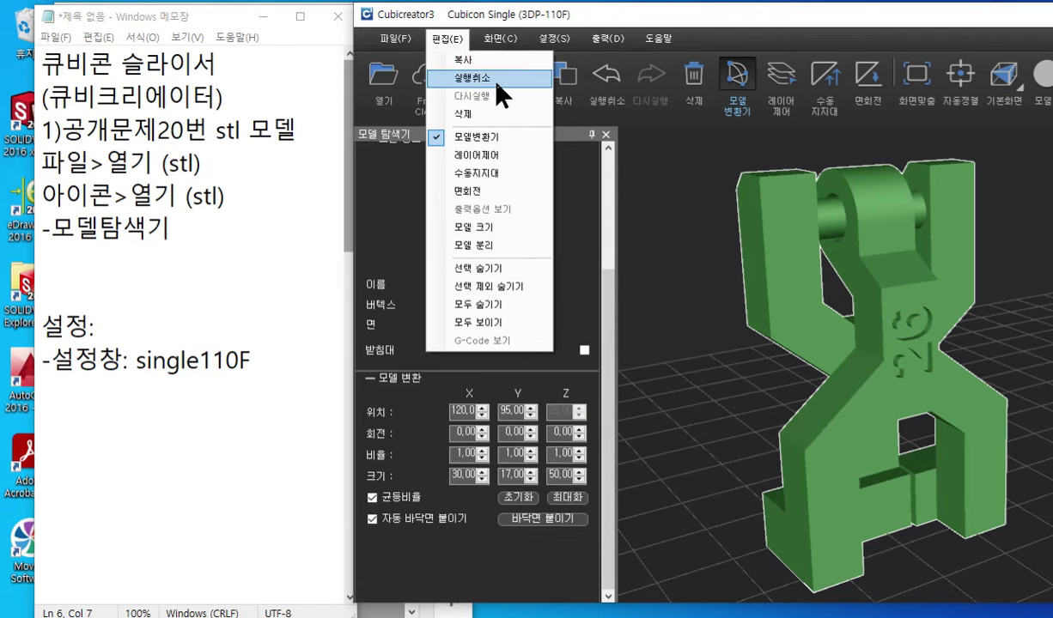
pyautogui.moveTo(496, 36)
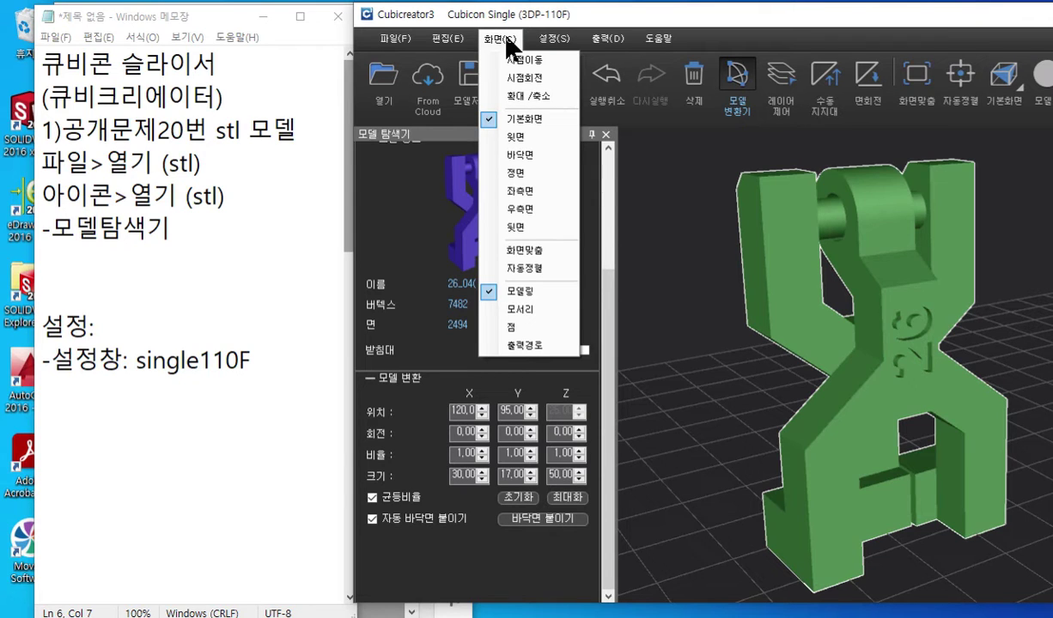
pyautogui.moveTo(567, 39)
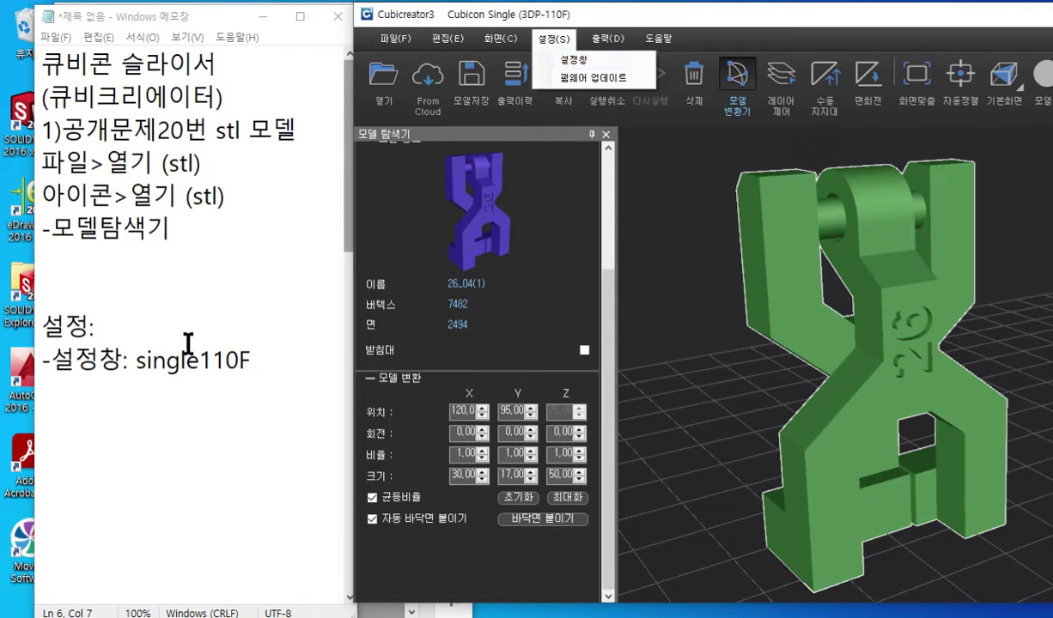
# - Select single110F in the notes, then open the slicer's 설정창 and move the 환경설정 dialog beside the notes
pyautogui.moveTo(137, 358); pyautogui.dragTo(275, 364)
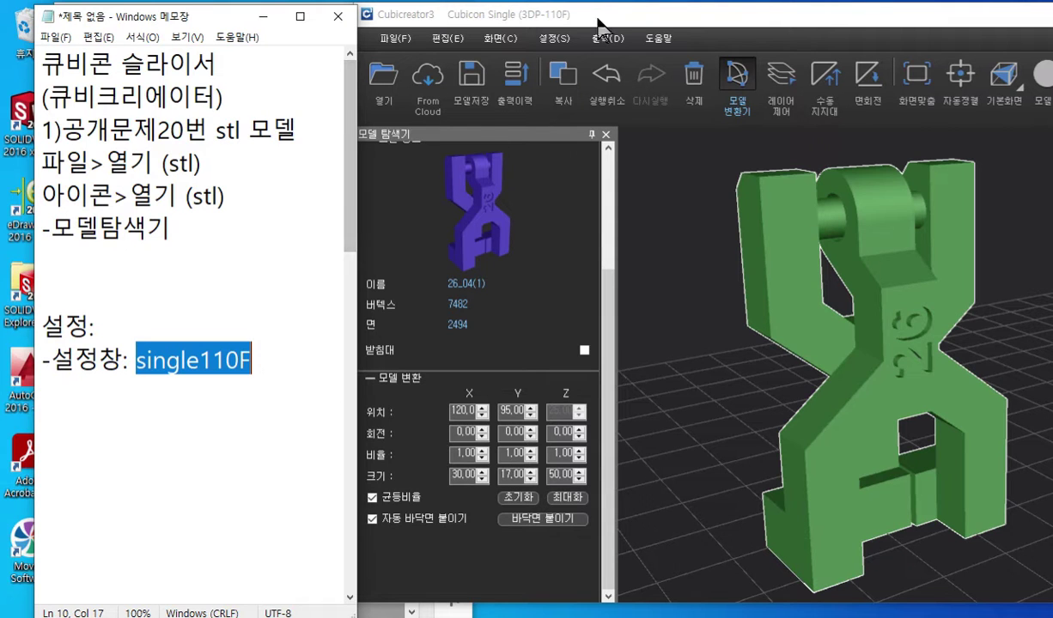
pyautogui.click(556, 43)
pyautogui.click(556, 40)
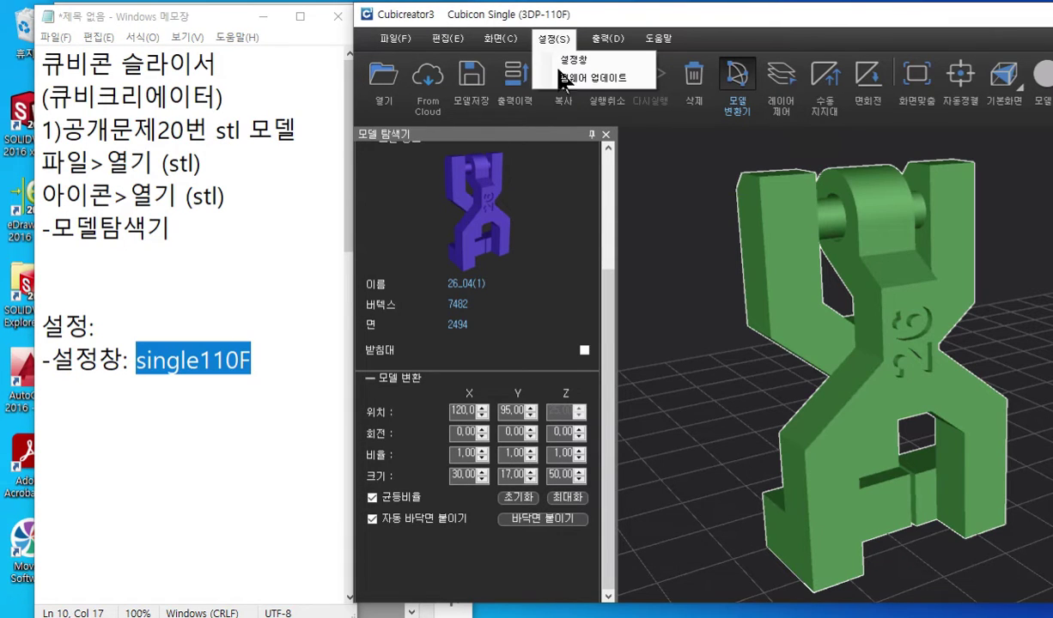
pyautogui.click(583, 65)
pyautogui.moveTo(769, 39); pyautogui.dragTo(530, 76)
# - Start the screen pen and move its palette aside, then circle Single 110F in red and underline 설정 and the 설정창 line in the notes
pyautogui.press('F2')
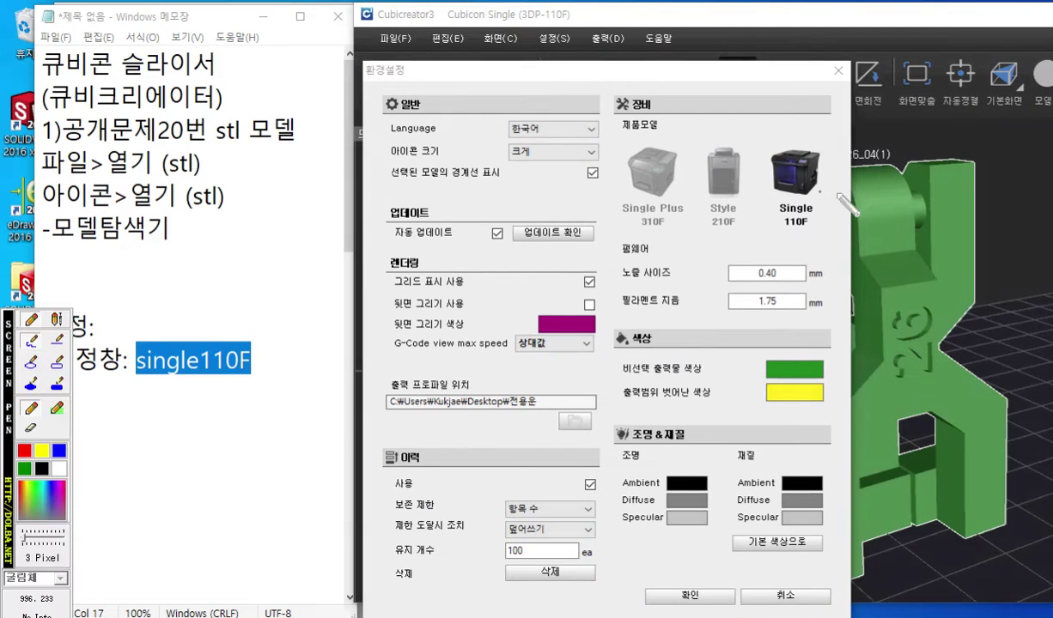
pyautogui.moveTo(27, 426); pyautogui.dragTo(996, 383)
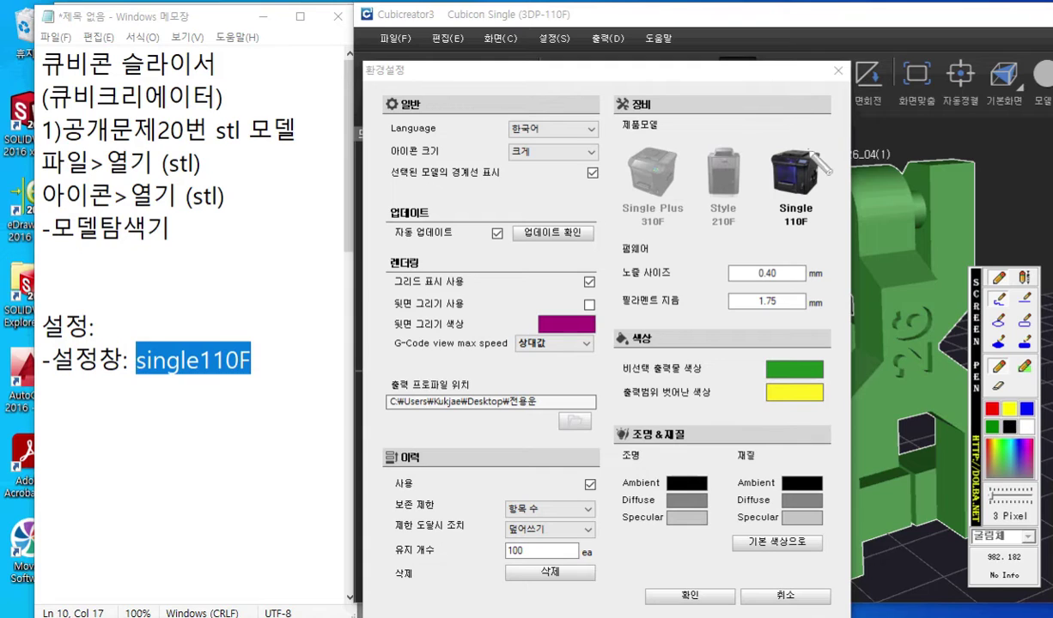
pyautogui.moveTo(794, 131)
pyautogui.mouseDown()
pyautogui.moveTo(804, 140)
pyautogui.moveTo(797, 233)
pyautogui.moveTo(775, 125)
pyautogui.mouseUp()
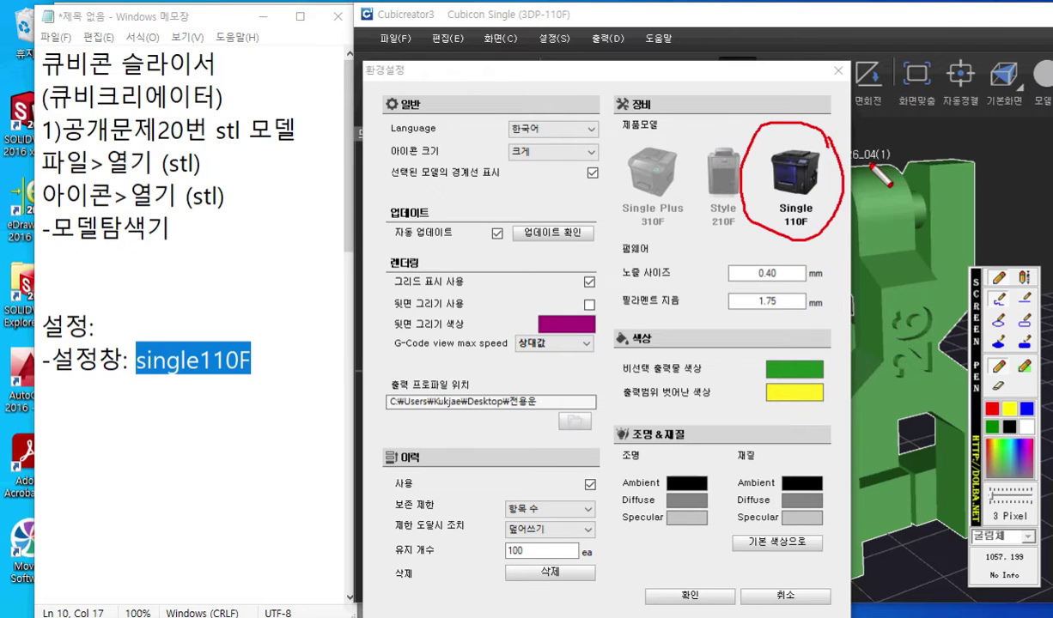
pyautogui.moveTo(43, 340); pyautogui.dragTo(87, 335)
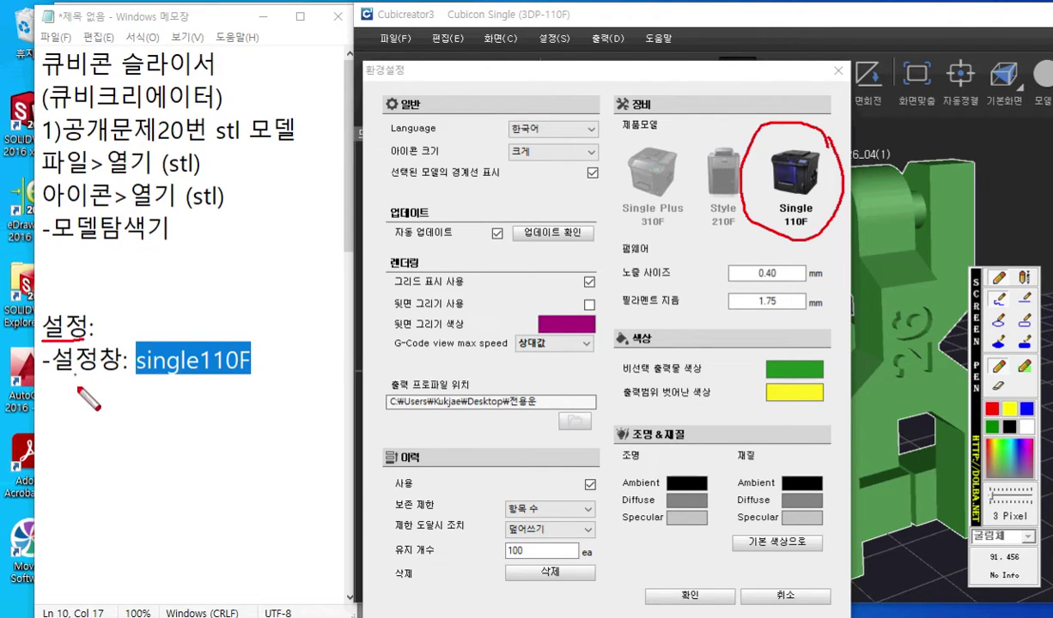
pyautogui.moveTo(55, 388); pyautogui.dragTo(271, 384)
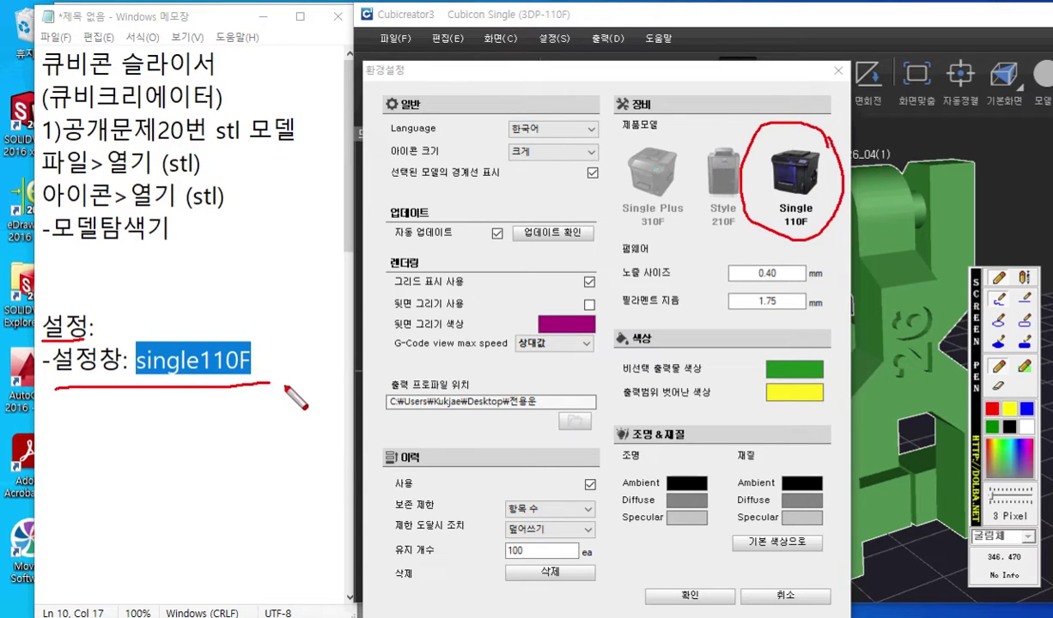
# - Clear the pen marks, highlight the nozzle size and filament diameter values, and confirm the 환경설정 dialog
pyautogui.press('Escape')
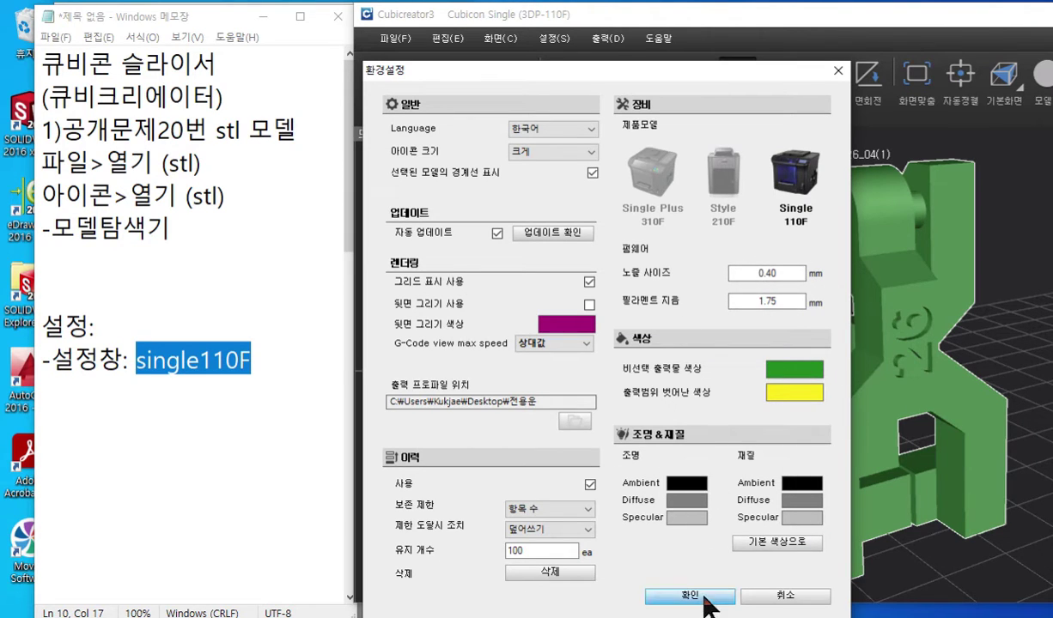
pyautogui.moveTo(755, 275); pyautogui.dragTo(802, 282)
pyautogui.moveTo(747, 303); pyautogui.dragTo(794, 309)
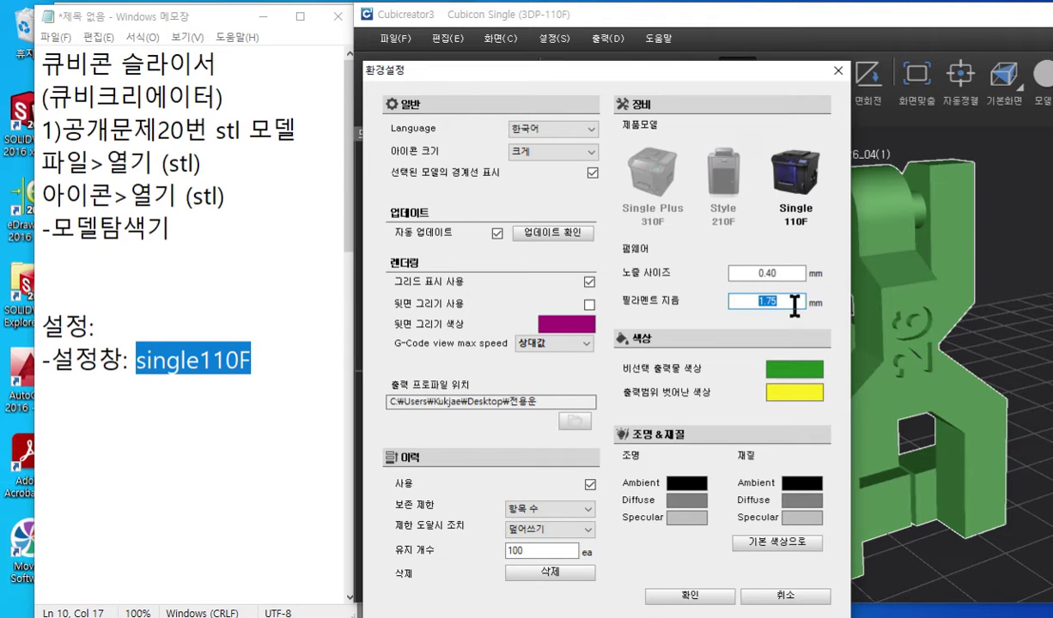
pyautogui.click(672, 583)
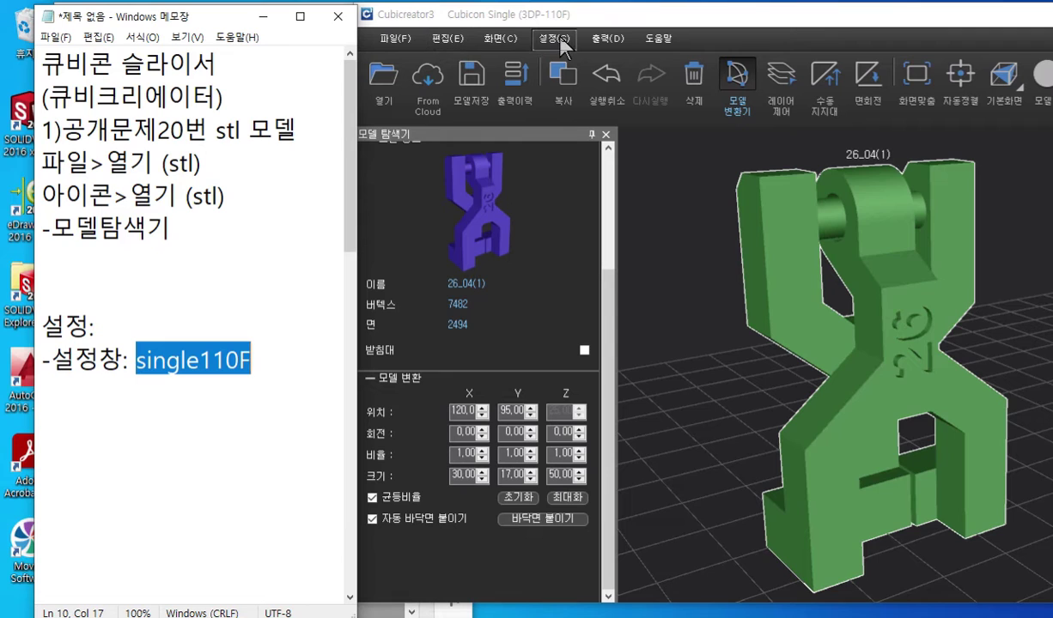
# - Open the slicer's 출력 옵션 dialog and remove one blank line above 설정 in the notes
pyautogui.click(604, 40)
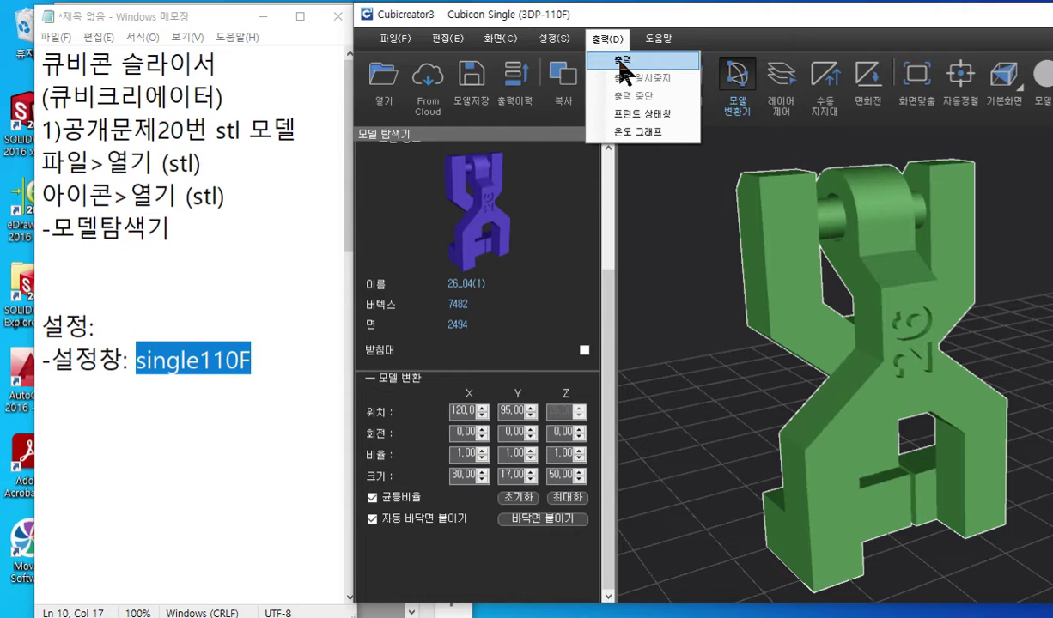
pyautogui.click(620, 63)
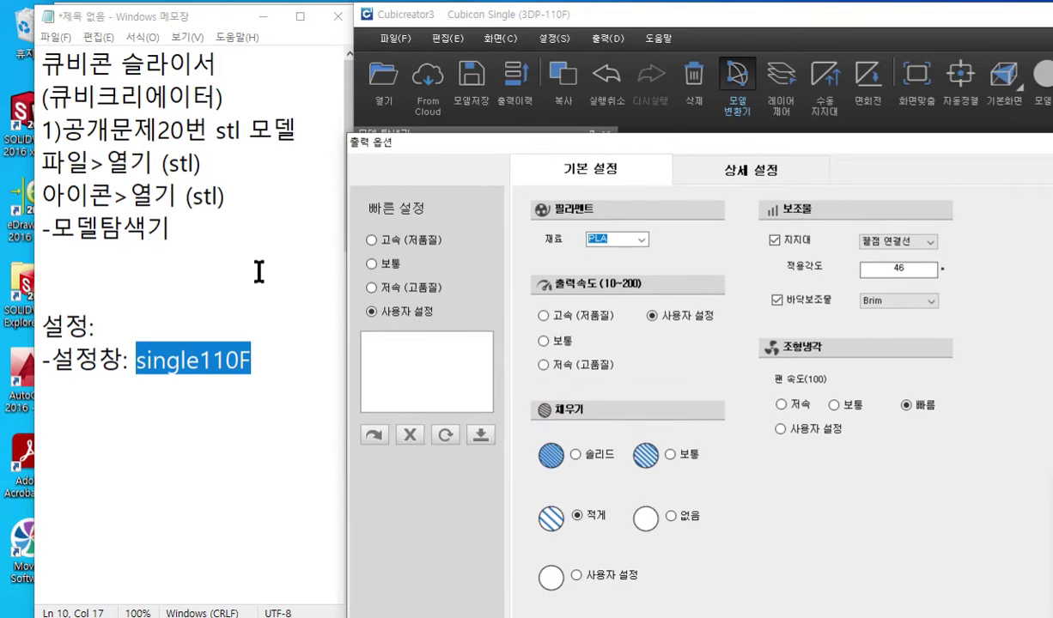
pyautogui.click(42, 258)
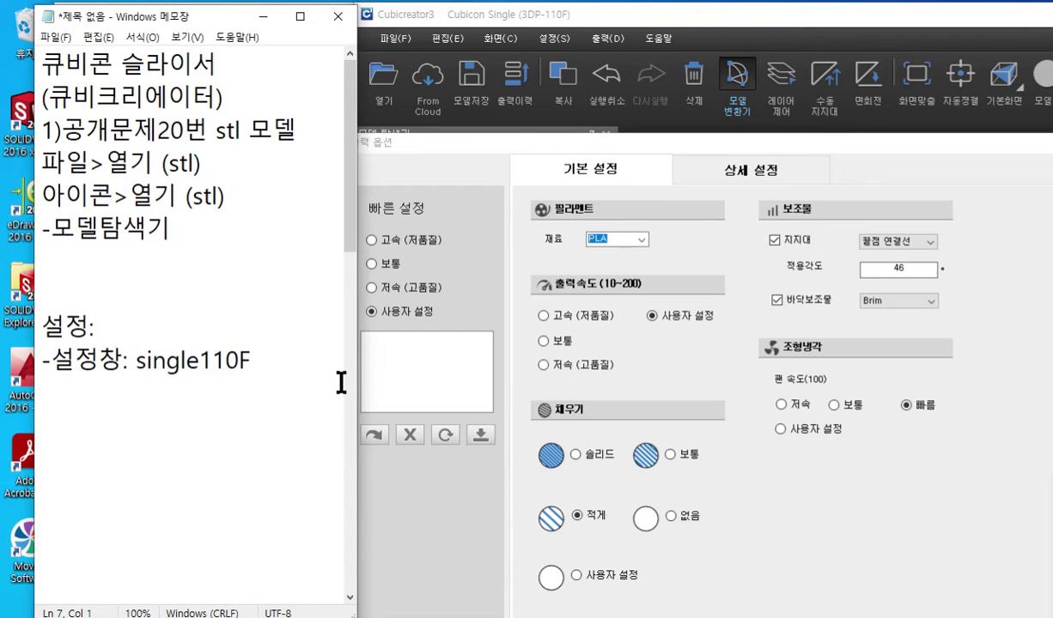
pyautogui.press('Delete')
pyautogui.press('Down')
pyautogui.press('Down')
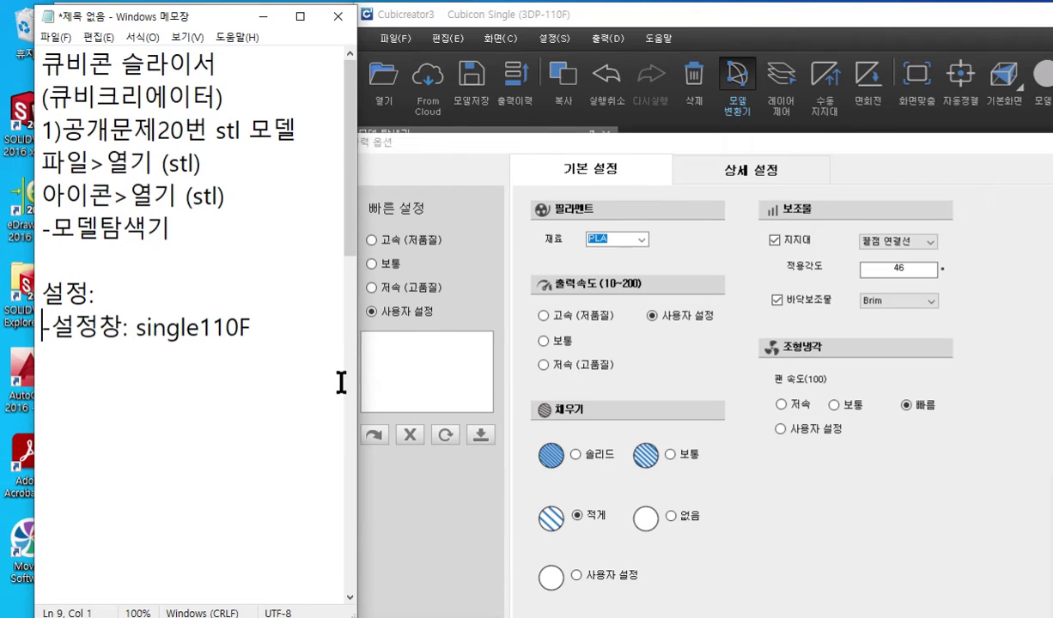
# - Add a run of blank lines below the single110F line in the notes
pyautogui.press('End')
pyautogui.press('Return')
pyautogui.press('Return')
pyautogui.press('Return')
pyautogui.press('Return')
pyautogui.press('Return')
pyautogui.press('Return')
pyautogui.press('Return')
pyautogui.press('Return')
pyautogui.press('Return')
pyautogui.press('Return')
pyautogui.press('Return')
pyautogui.press('Return')
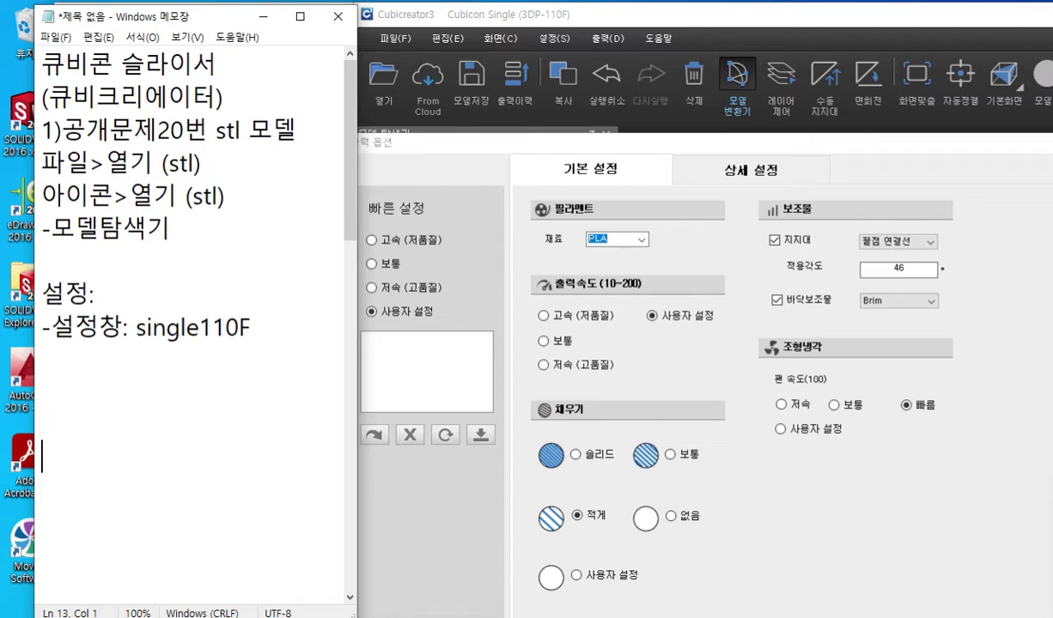
pyautogui.press('Return')
pyautogui.press('Return')
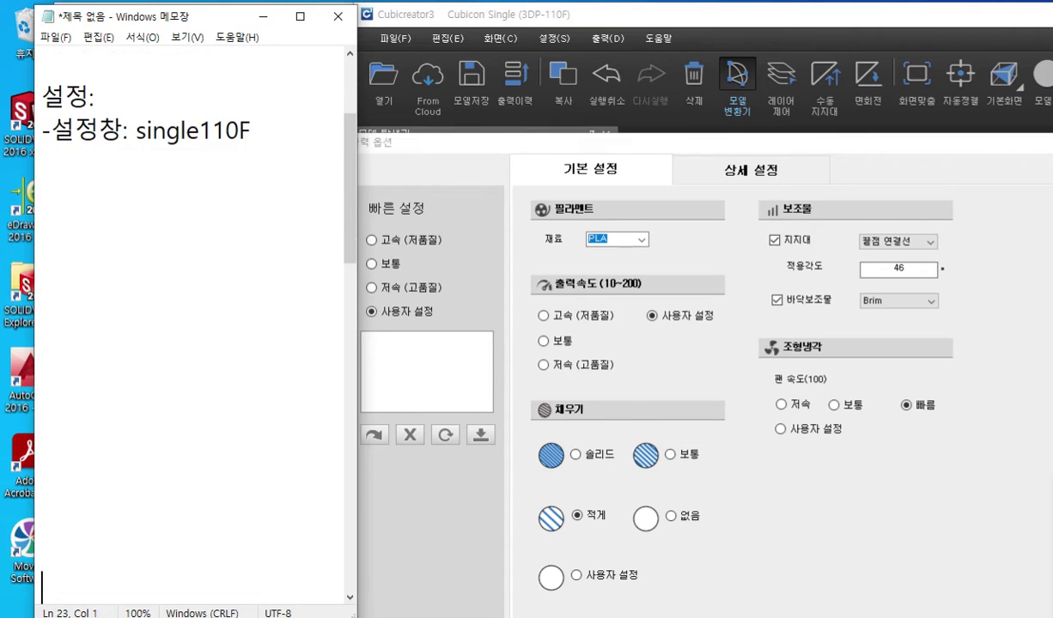
# - Write the lines "출력>출력" and "출력옵션: 사용자 설정" below the 설정창 entry in the notes, leaving one blank line above them
pyautogui.click(42, 190)
pyautogui.write('출력')
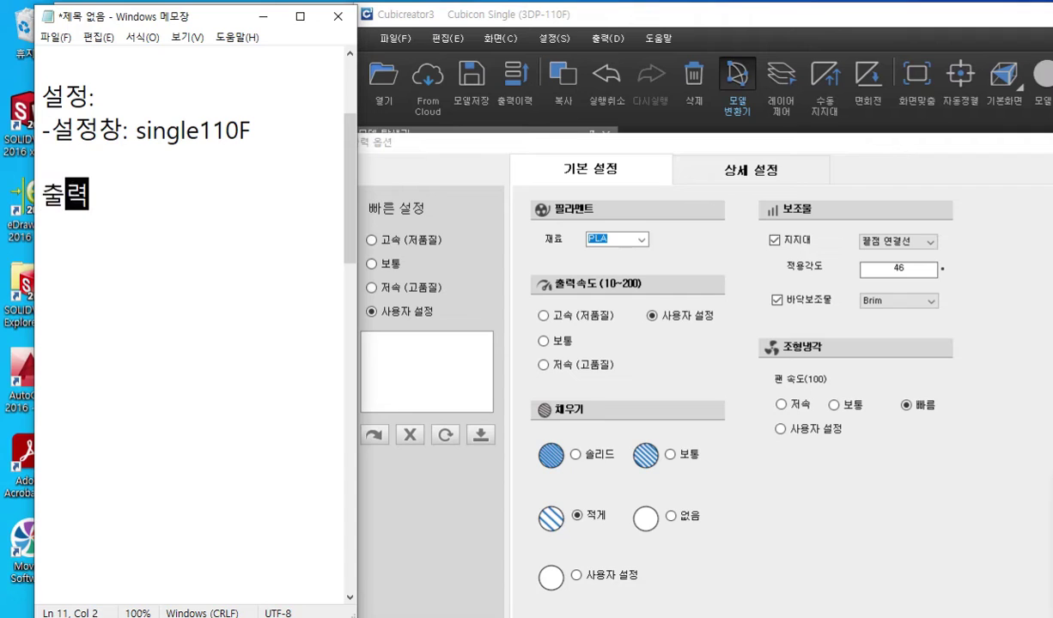
pyautogui.write('>출력')
pyautogui.press('Return')
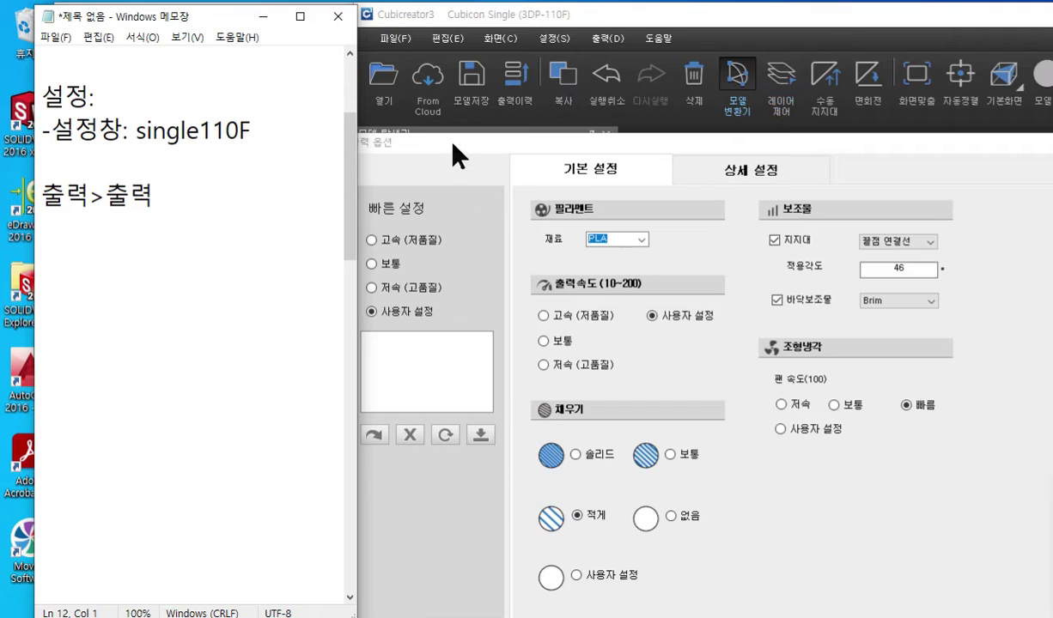
pyautogui.click(397, 188)
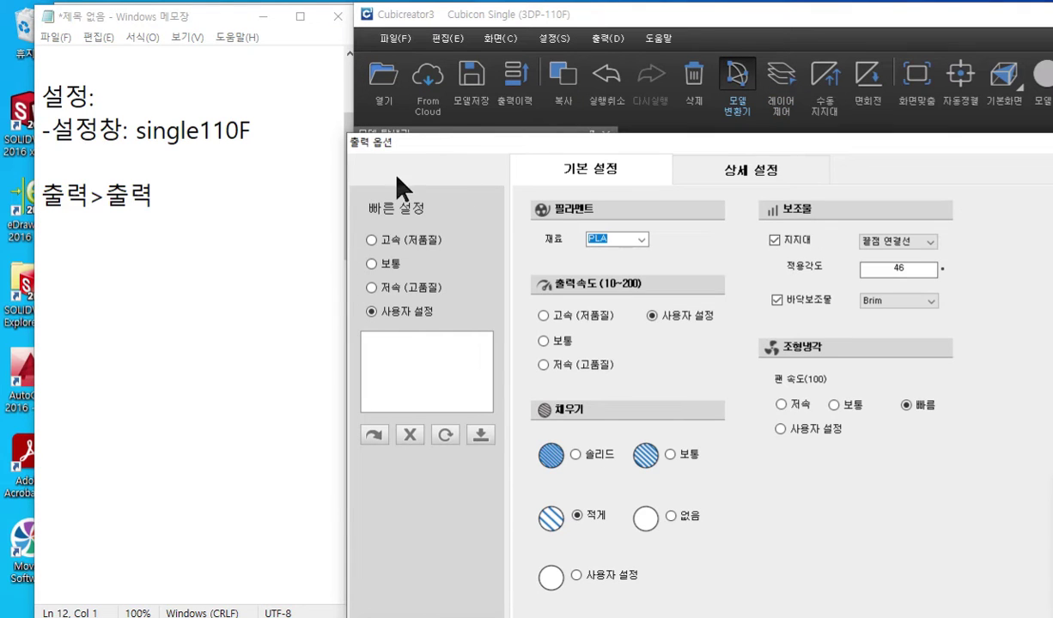
pyautogui.click(53, 225)
pyautogui.write('출력옵션')
pyautogui.press('Return')
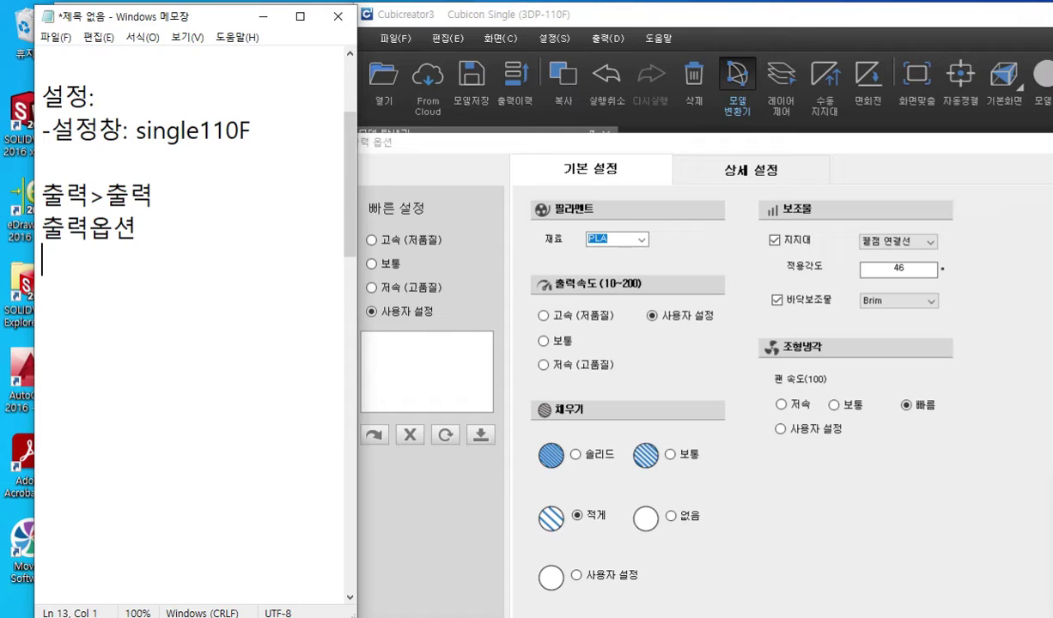
pyautogui.press('BackSpace')
pyautogui.write(': 사용')
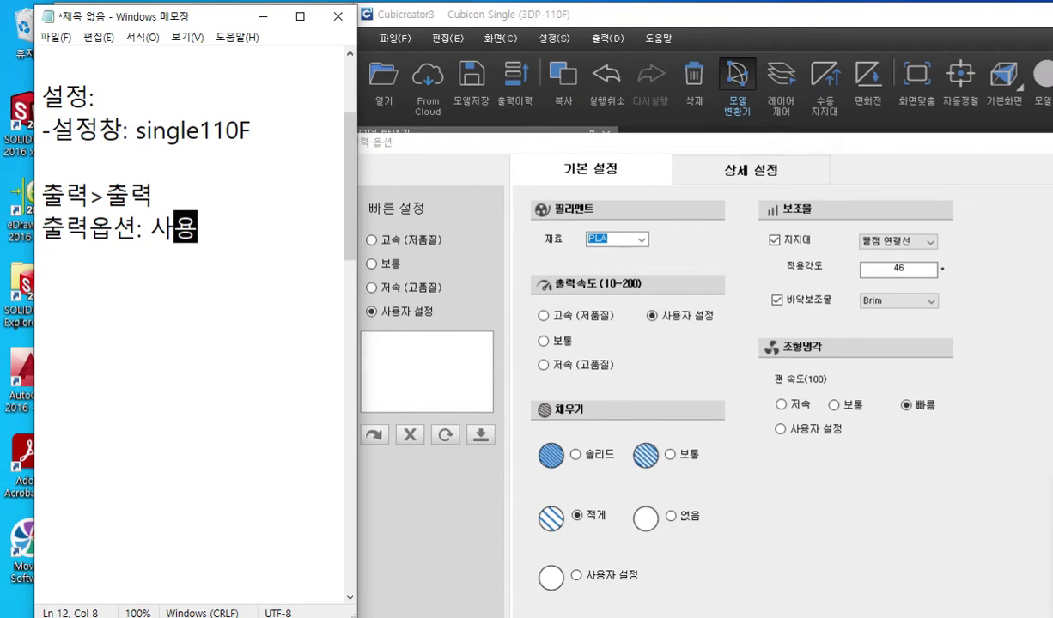
pyautogui.write('자 설정')
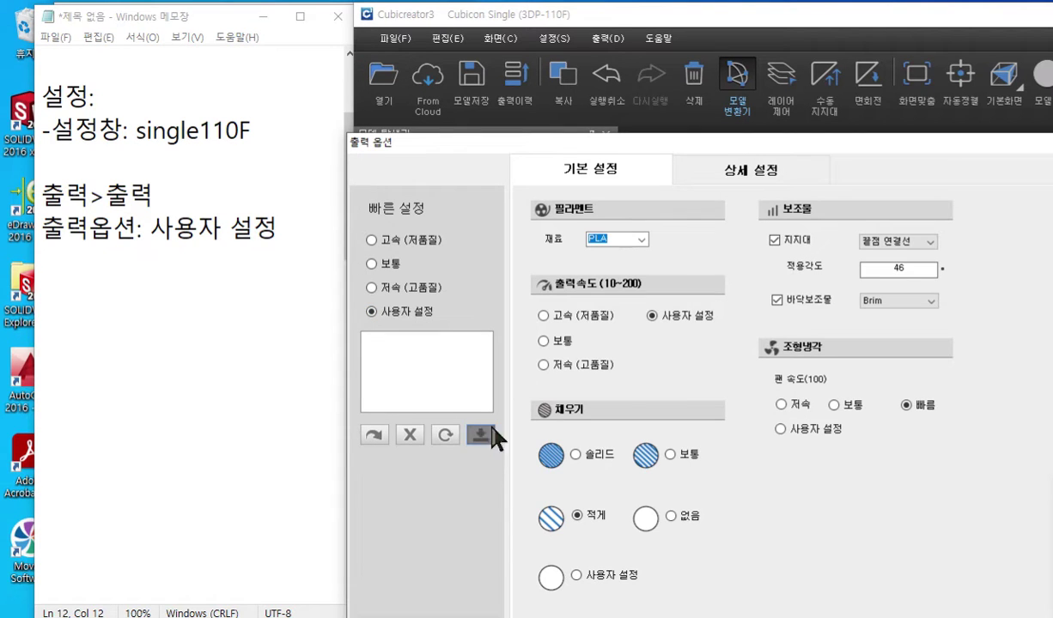
# - Move the 출력 옵션 dialog up until its G code command shows, circle that command in red and clear the mark
pyautogui.moveTo(487, 141); pyautogui.dragTo(494, 62)
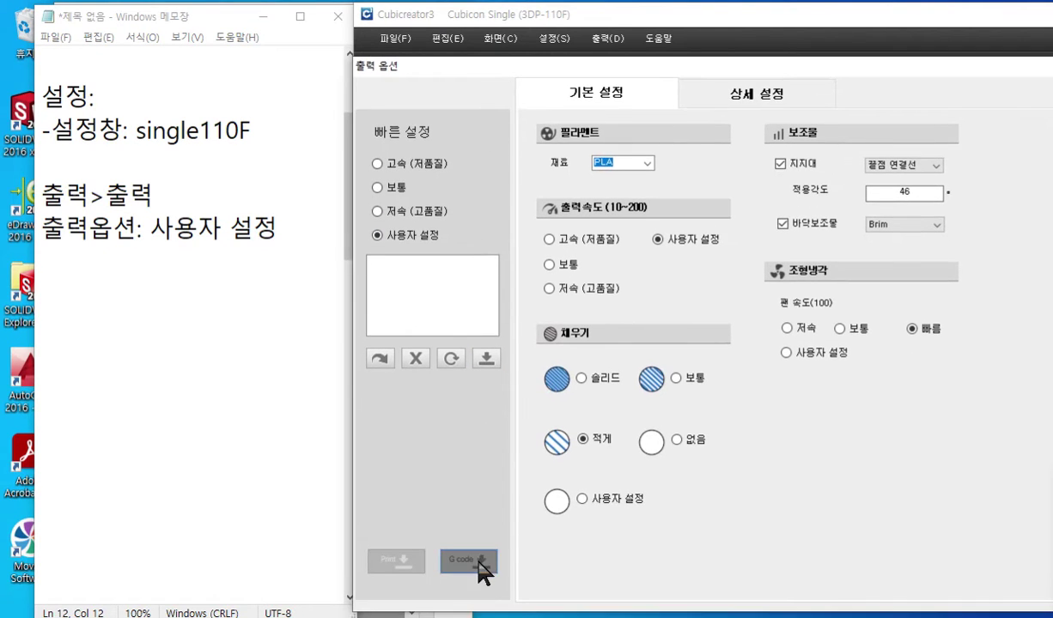
pyautogui.moveTo(512, 573)
pyautogui.mouseDown()
pyautogui.moveTo(435, 526)
pyautogui.moveTo(513, 594)
pyautogui.mouseUp()
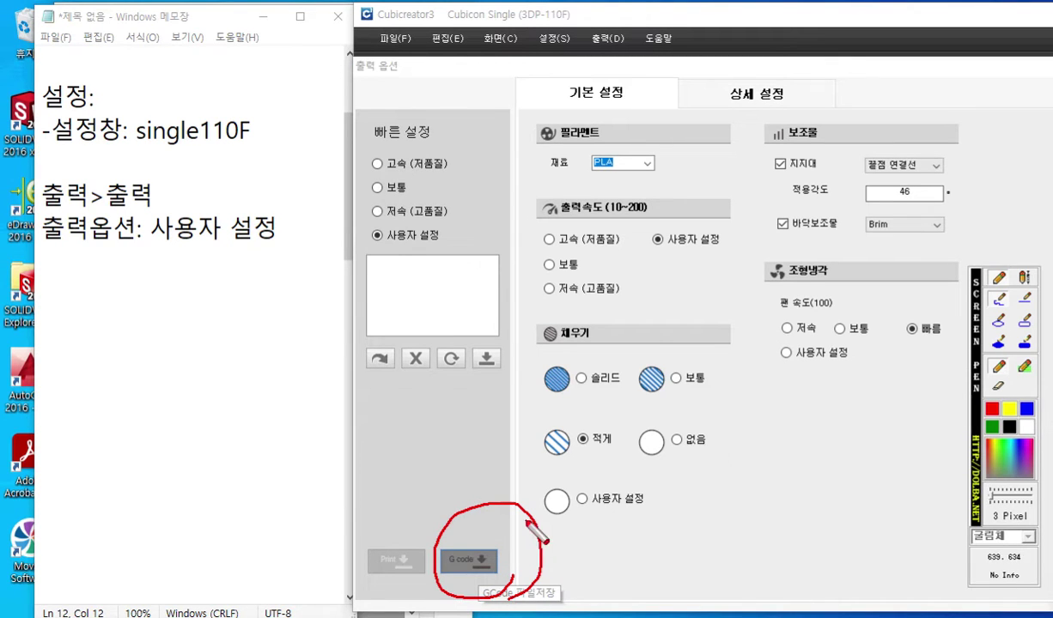
pyautogui.press('Escape')
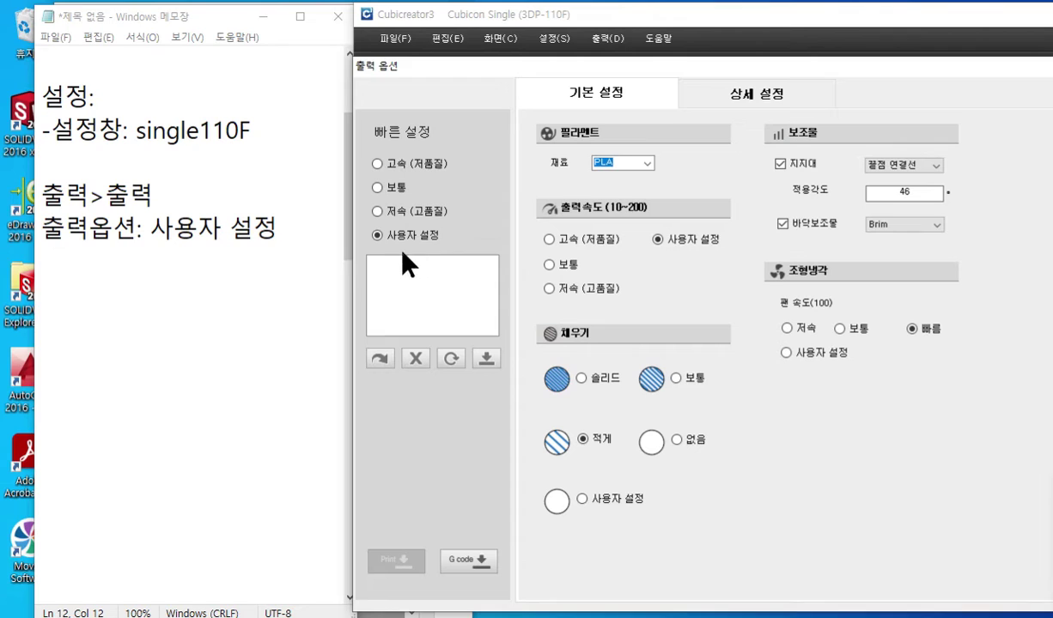
# - Underline 사용자 설정 in the dialog and the 출력옵션 line in the notes, circle 기본 설정 and 상세 설정, and clear the marks
pyautogui.press('F12')
pyautogui.moveTo(368, 245); pyautogui.dragTo(457, 249)
pyautogui.moveTo(43, 251); pyautogui.dragTo(263, 250)
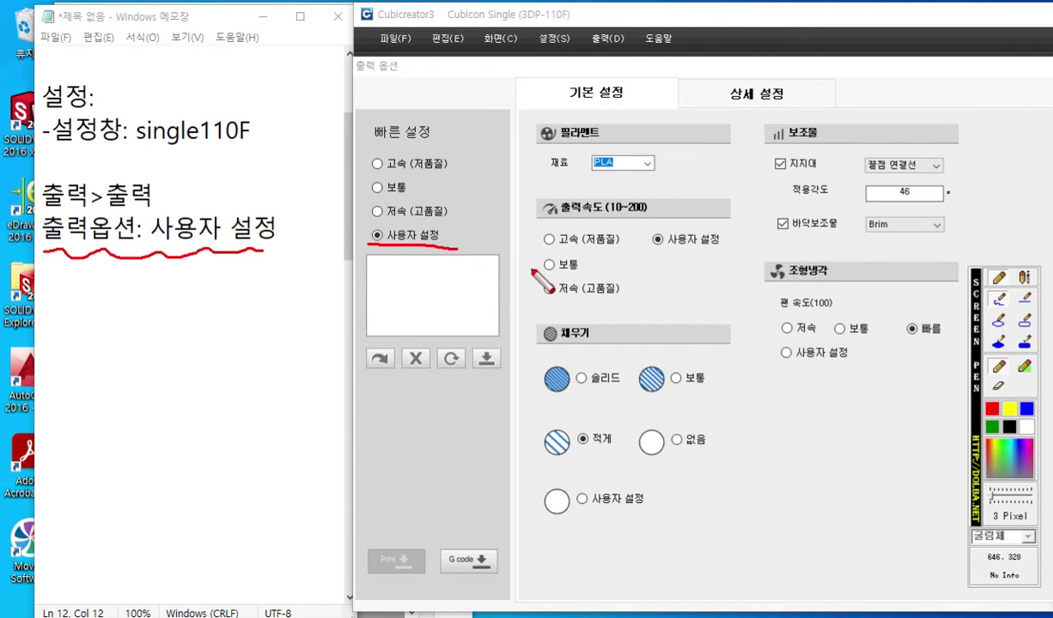
pyautogui.moveTo(653, 112)
pyautogui.mouseDown()
pyautogui.moveTo(640, 71)
pyautogui.moveTo(620, 129)
pyautogui.mouseUp()
pyautogui.moveTo(817, 107)
pyautogui.mouseDown()
pyautogui.moveTo(698, 77)
pyautogui.moveTo(819, 122)
pyautogui.mouseUp()
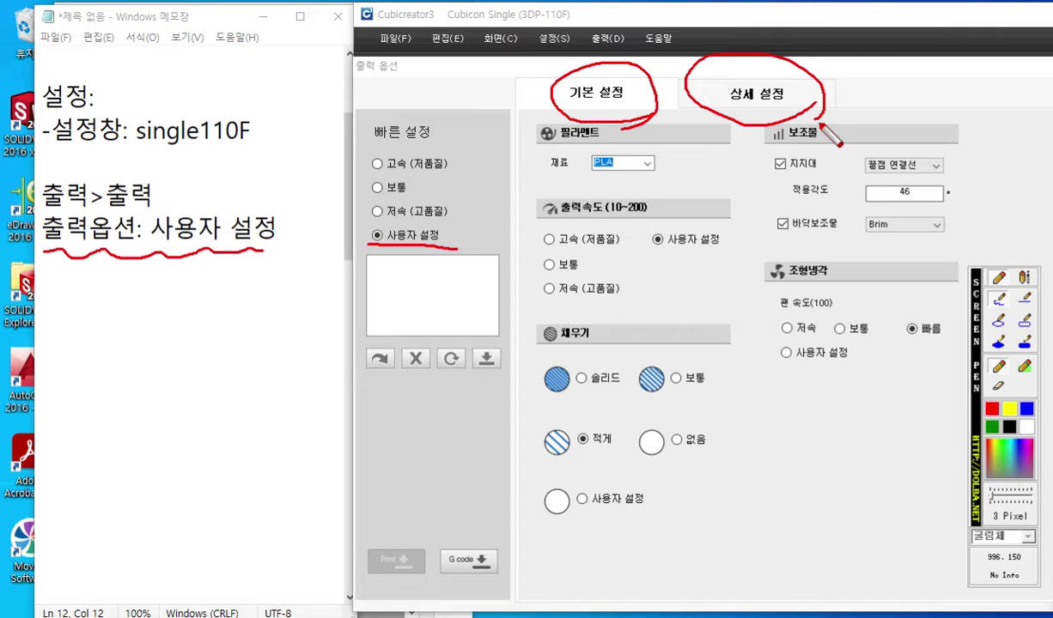
pyautogui.press('Escape')
# - Shift the 출력 옵션 dialog slightly toward the notes and add the line "기본설정 텝" under 출력옵션
pyautogui.moveTo(534, 67); pyautogui.dragTo(505, 62)
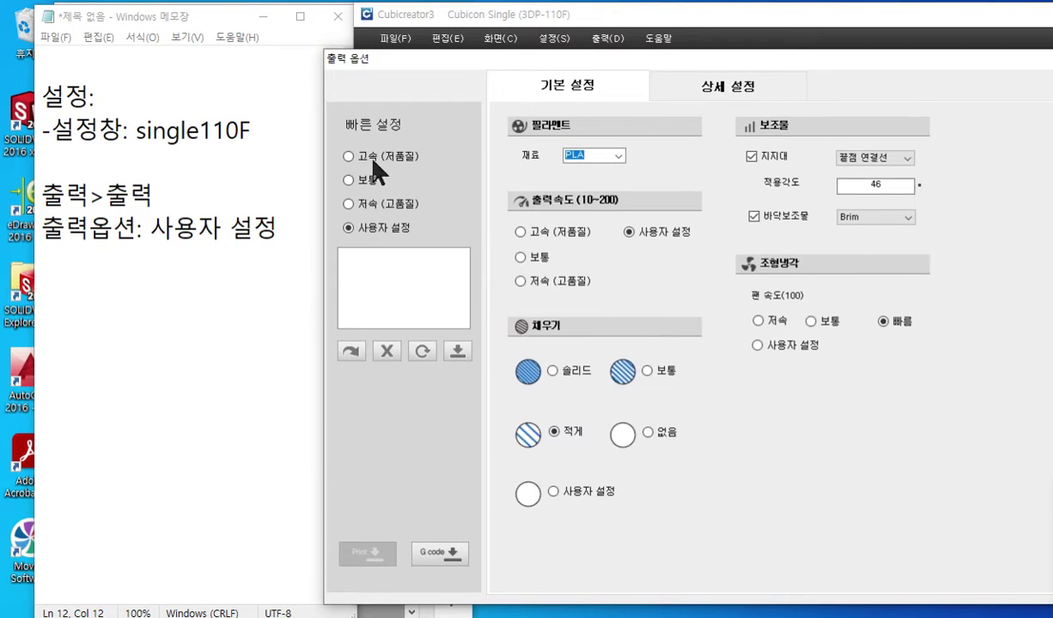
pyautogui.click(111, 290)
pyautogui.press('Up')
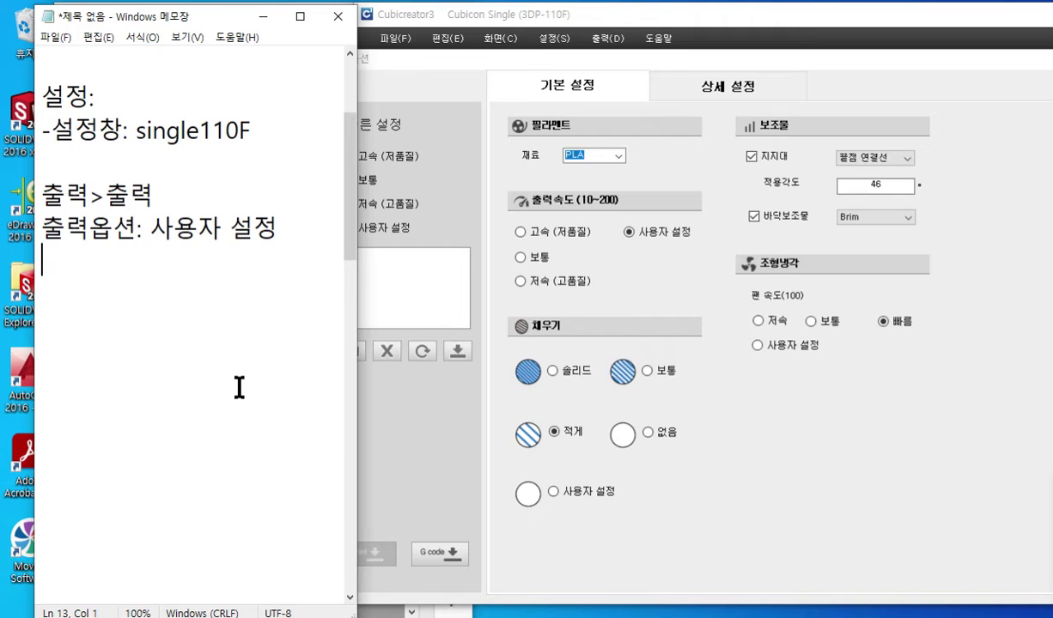
pyautogui.write('기본설정 텝')
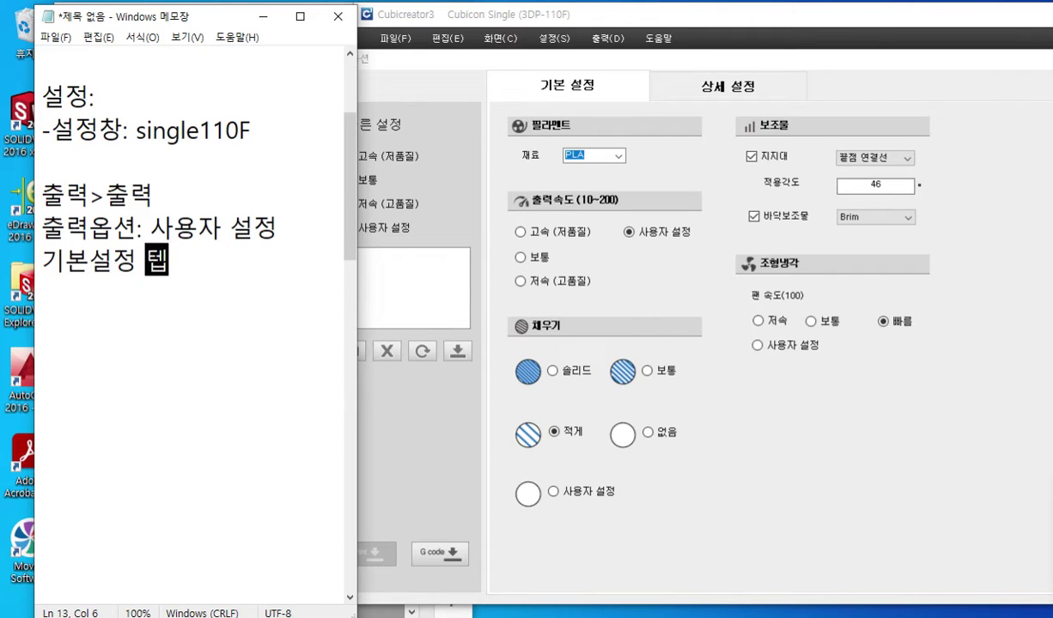
pyautogui.press('Return')
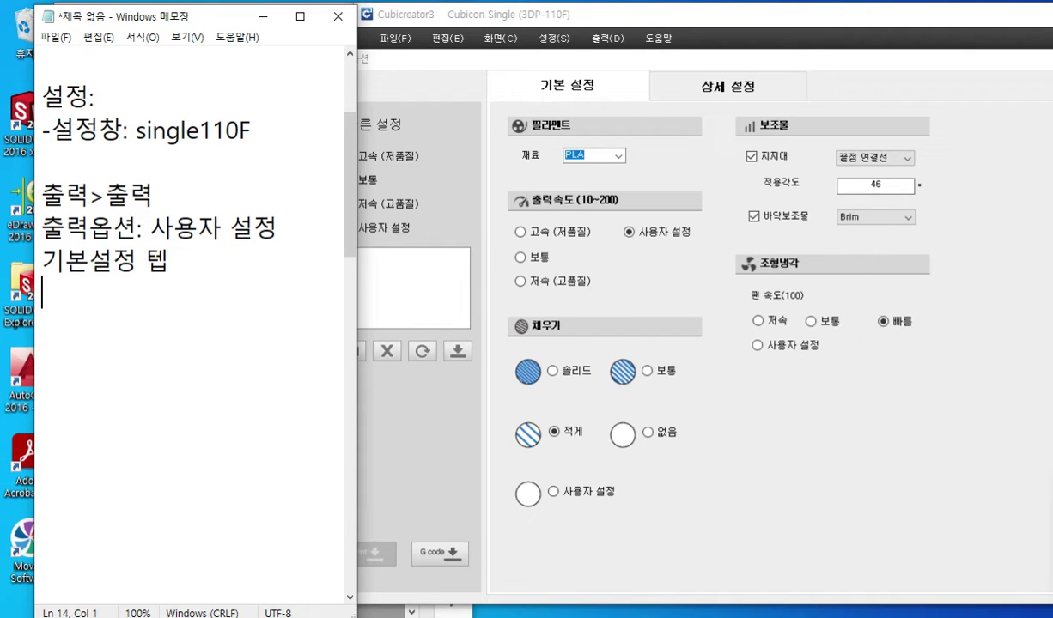
# - Add the lines "출력속도: 사용자 설정" and "채우기:" under 기본설정 텝 in the notes
pyautogui.write('출력속')
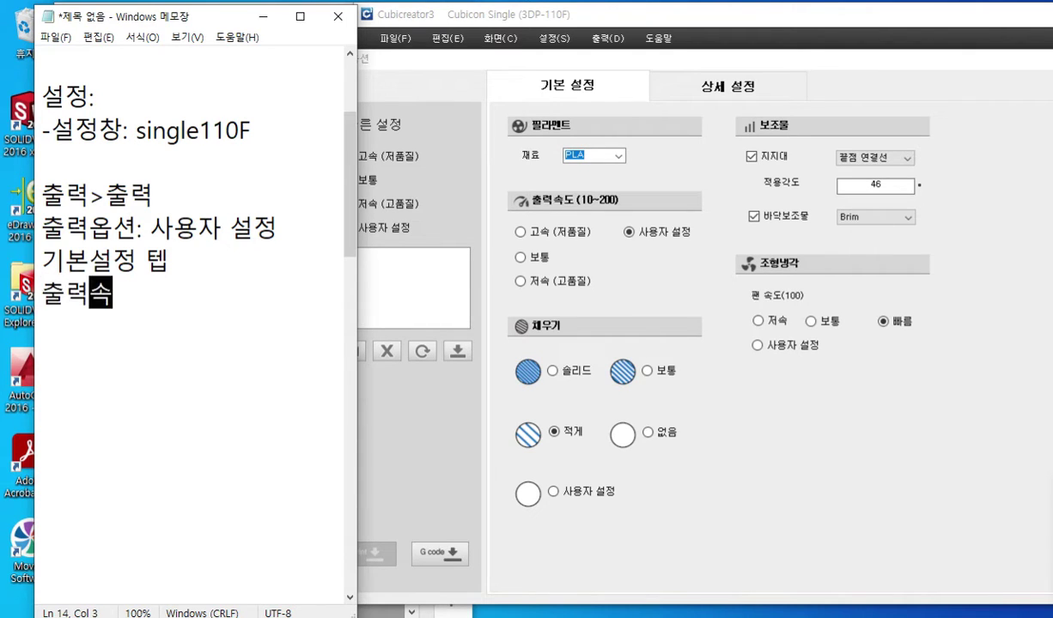
pyautogui.write('도: 사용')
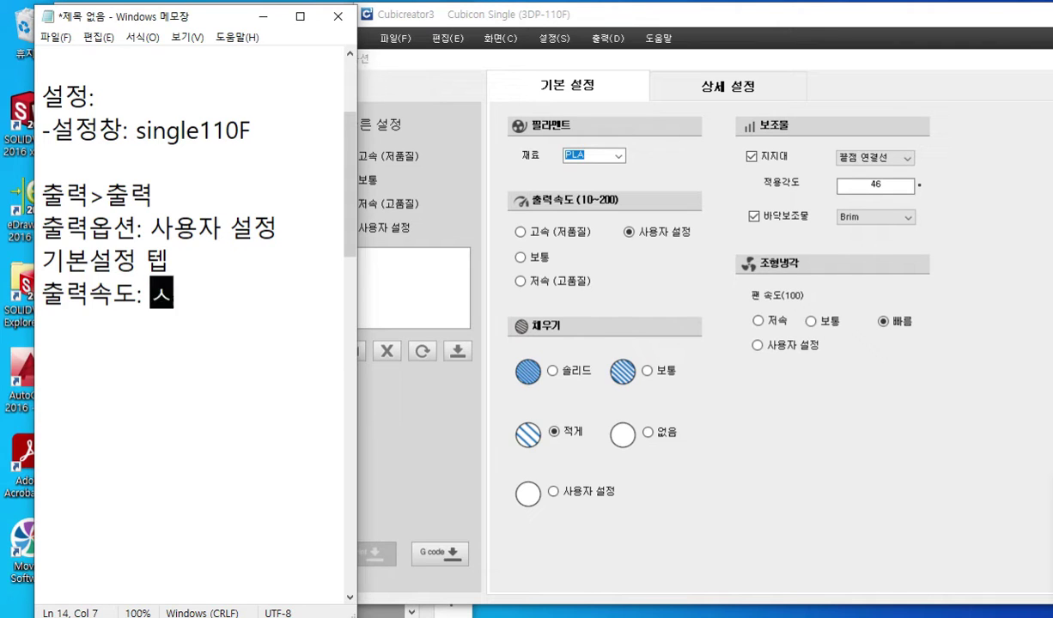
pyautogui.write('자 설')
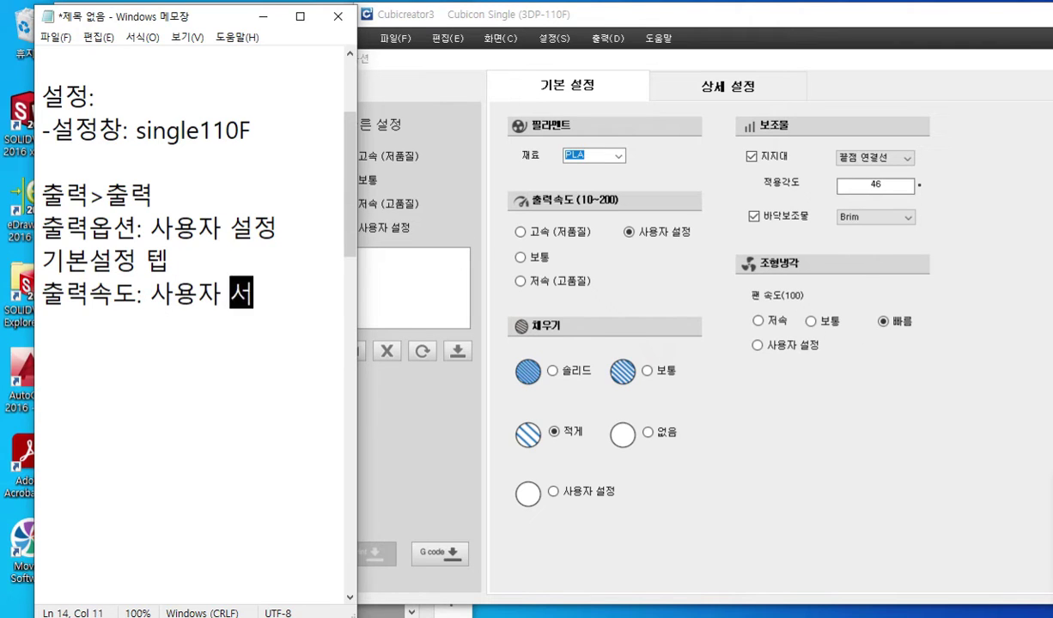
pyautogui.write('정')
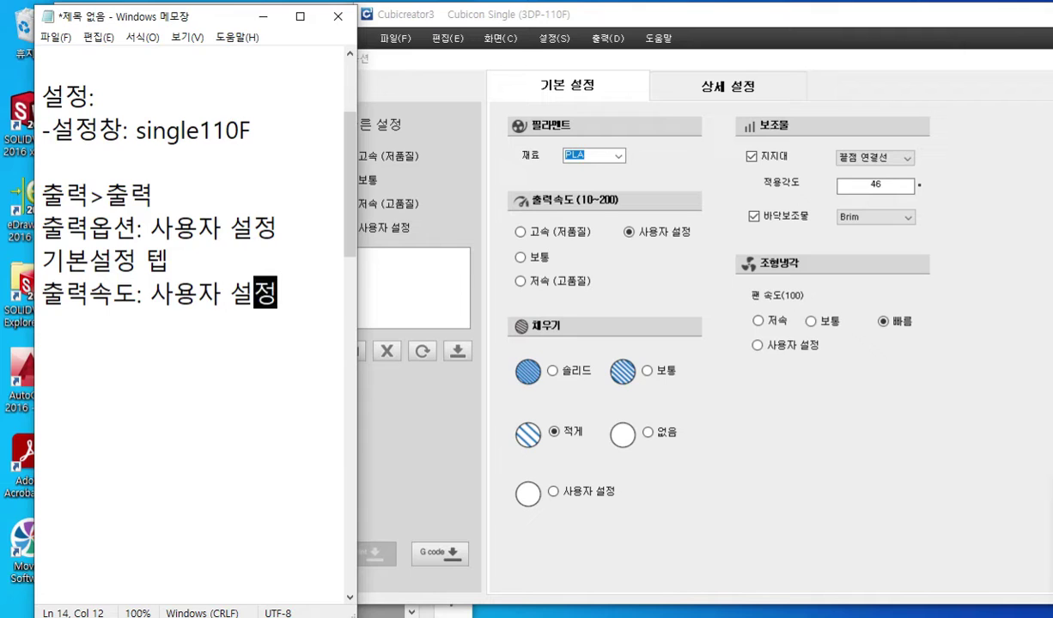
pyautogui.press('Return')
pyautogui.write('채우기:')
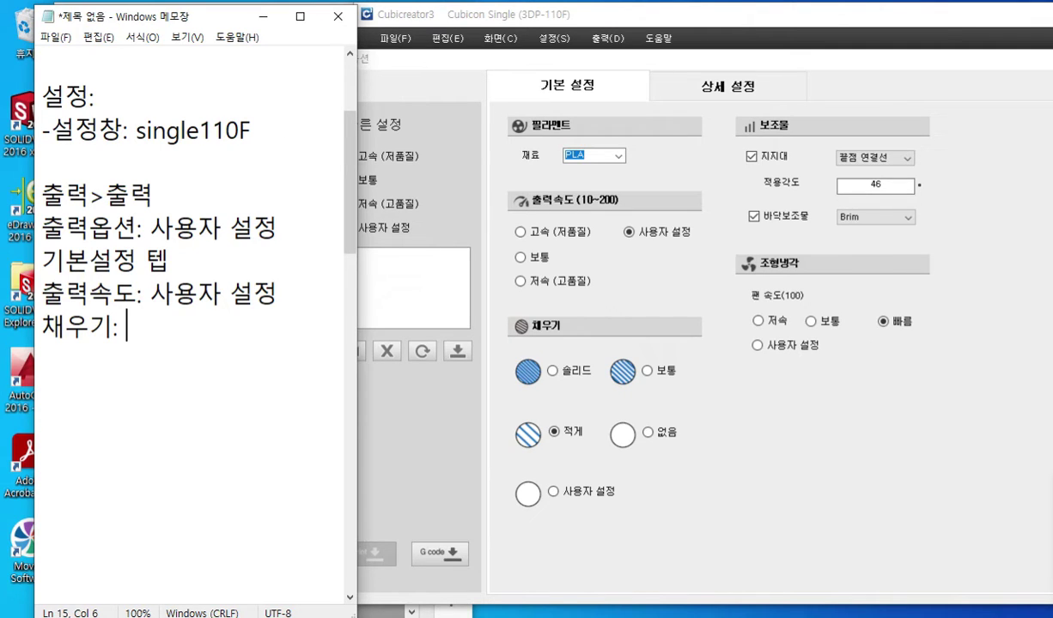
# - Show the model in Fusion 360, mark the pin's axis in red with the note "ø5", clear the marks and return to the slicer
pyautogui.moveTo(1052, 142); pyautogui.dragTo(918, 33)
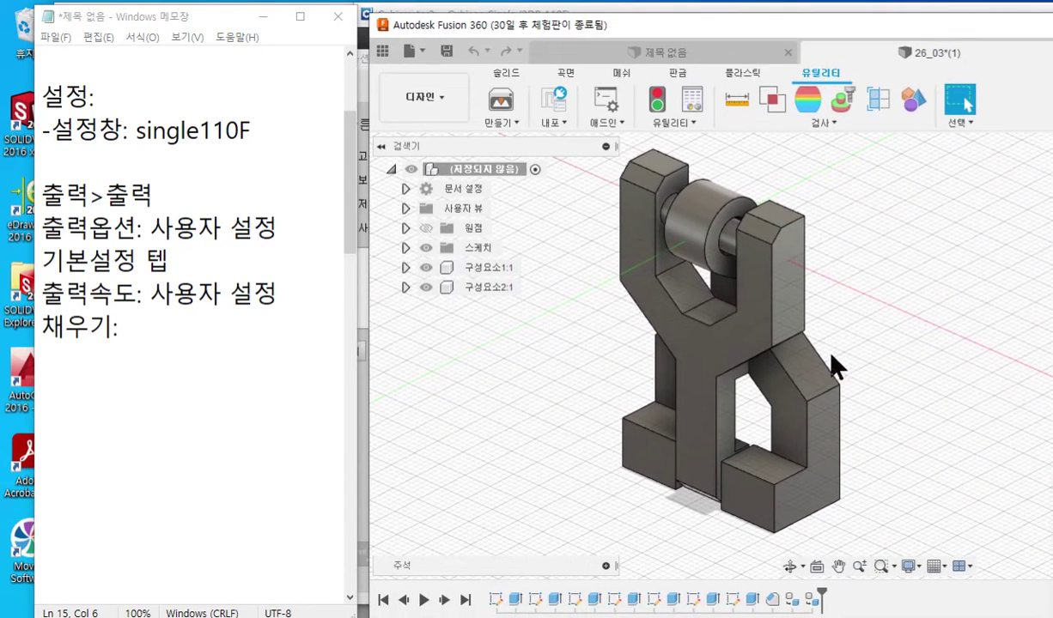
pyautogui.press('F12')
pyautogui.moveTo(634, 197); pyautogui.dragTo(764, 253)
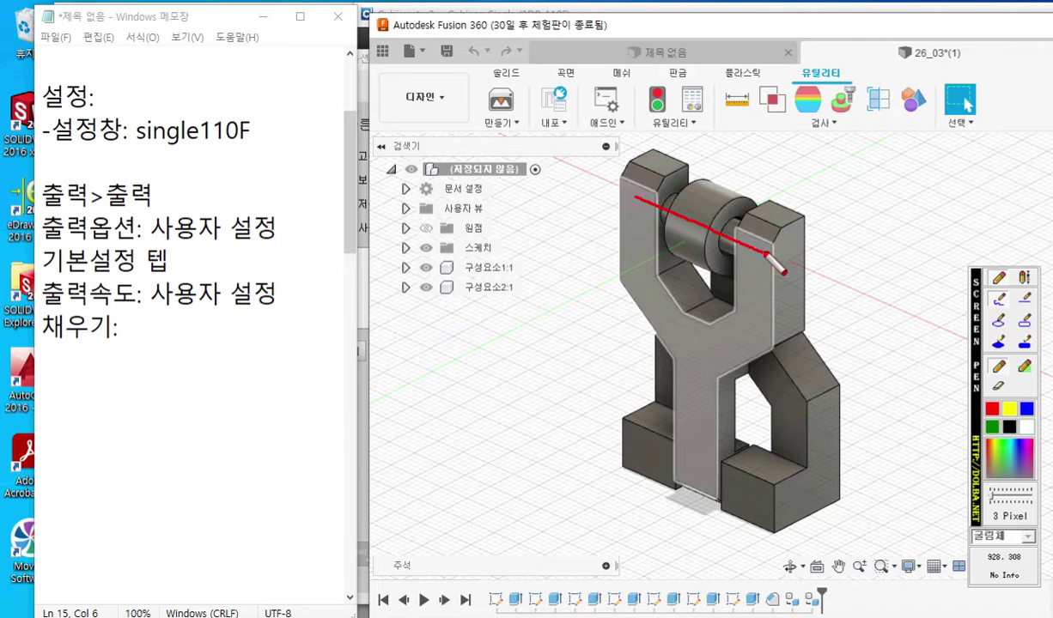
pyautogui.moveTo(816, 157)
pyautogui.mouseDown()
pyautogui.moveTo(783, 172)
pyautogui.moveTo(785, 187)
pyautogui.moveTo(757, 160)
pyautogui.moveTo(748, 185)
pyautogui.mouseUp()
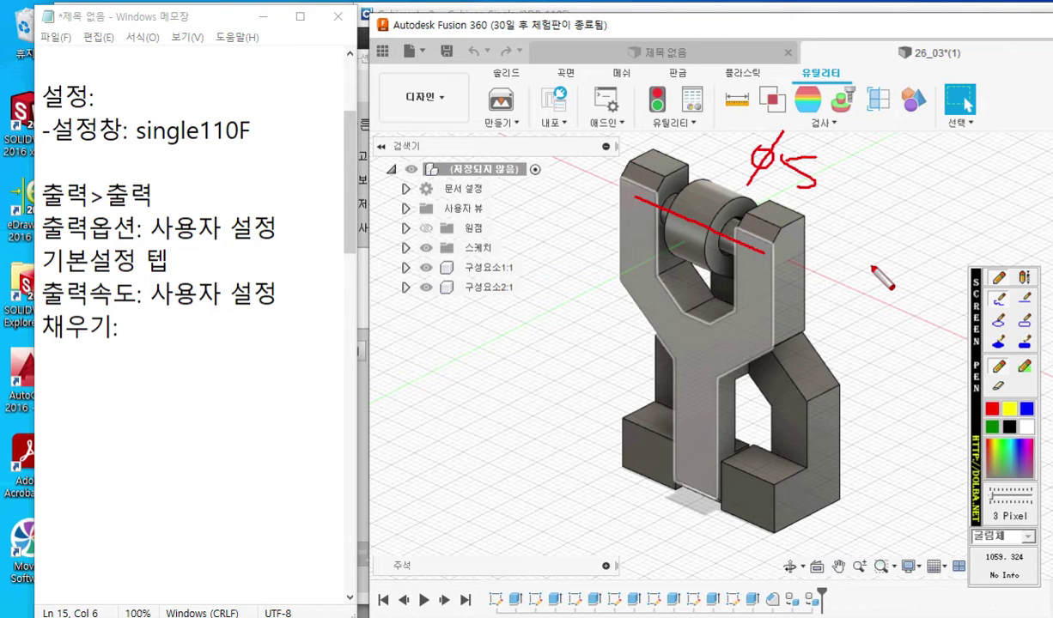
pyautogui.press('Escape')
pyautogui.click(661, 11)
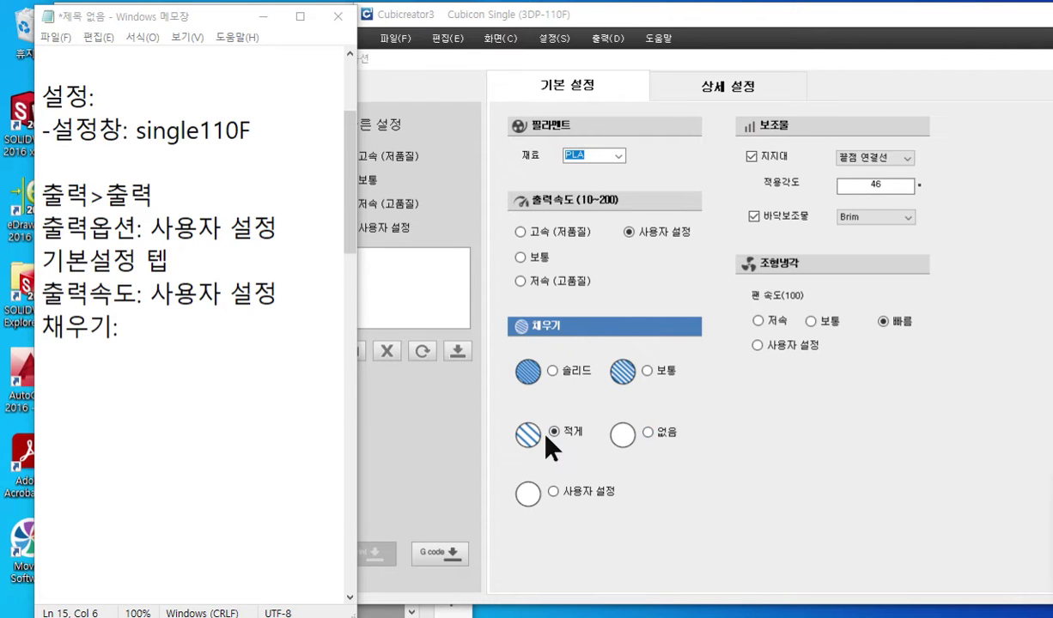
# - Start the screen pen, cross out the 적게 and 없음 infill options in red and circle 보통
pyautogui.press('F2')
pyautogui.moveTo(564, 410); pyautogui.dragTo(497, 458)
pyautogui.moveTo(505, 414); pyautogui.dragTo(557, 451)
pyautogui.moveTo(682, 407); pyautogui.dragTo(611, 462)
pyautogui.moveTo(610, 410); pyautogui.dragTo(669, 464)
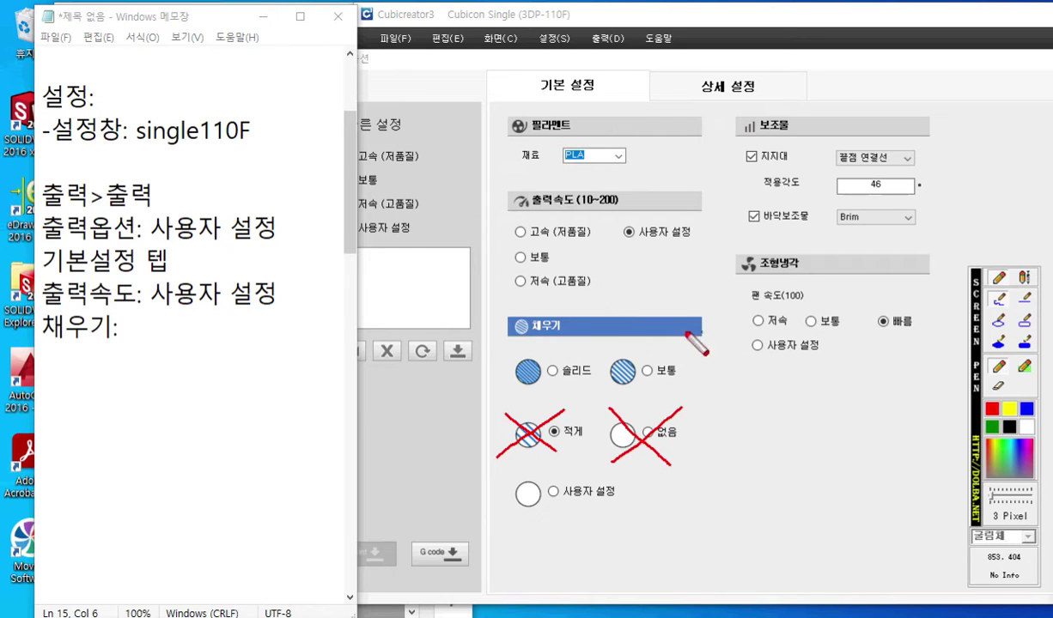
pyautogui.moveTo(689, 378)
pyautogui.mouseDown()
pyautogui.moveTo(605, 382)
pyautogui.moveTo(701, 367)
pyautogui.moveTo(687, 408)
pyautogui.mouseUp()
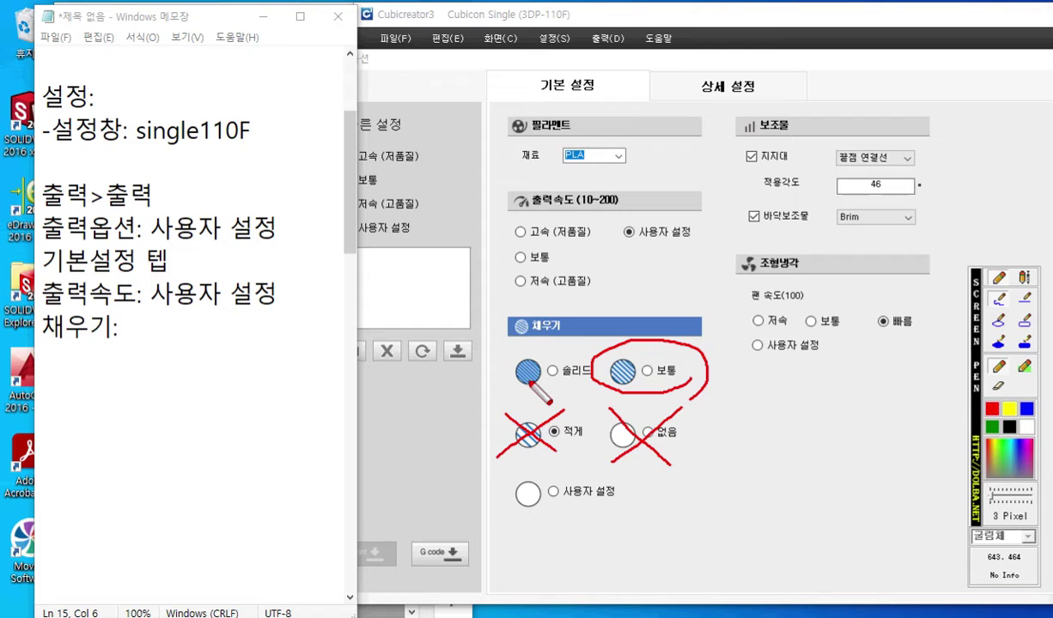
# - Clear the pen marks, set the infill to 보통 and record 보통 after 채우기: in the notes
pyautogui.press('Escape')
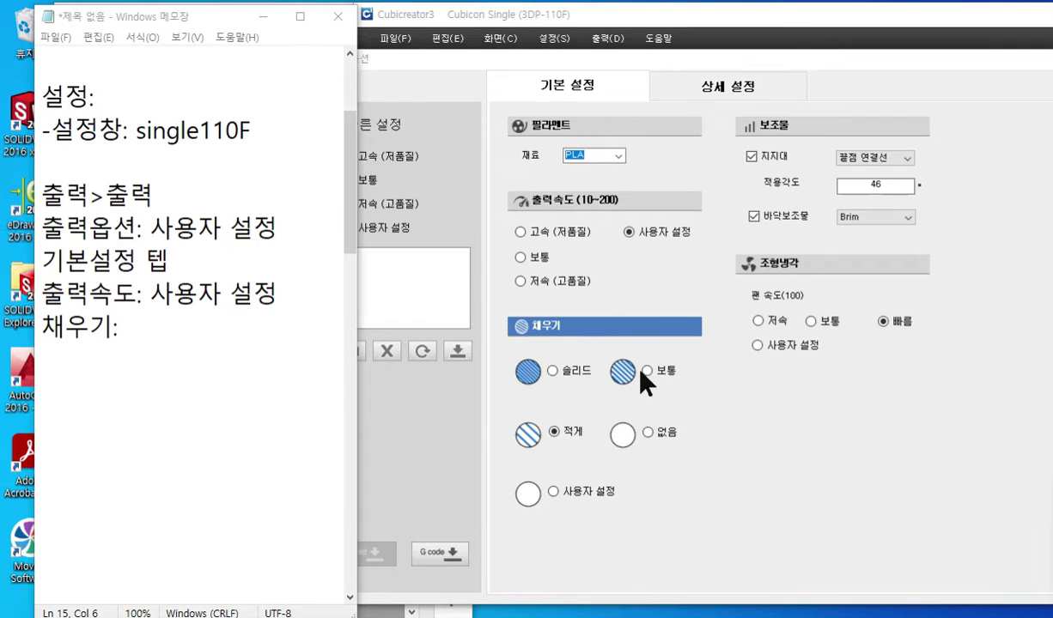
pyautogui.click(647, 371)
pyautogui.click(198, 336)
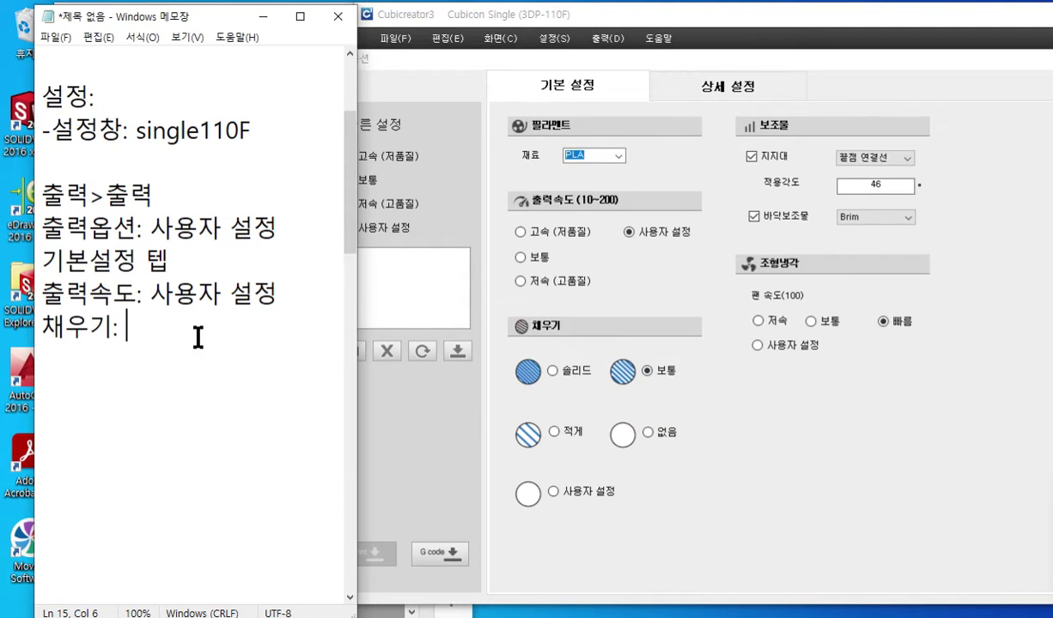
pyautogui.write('보통')
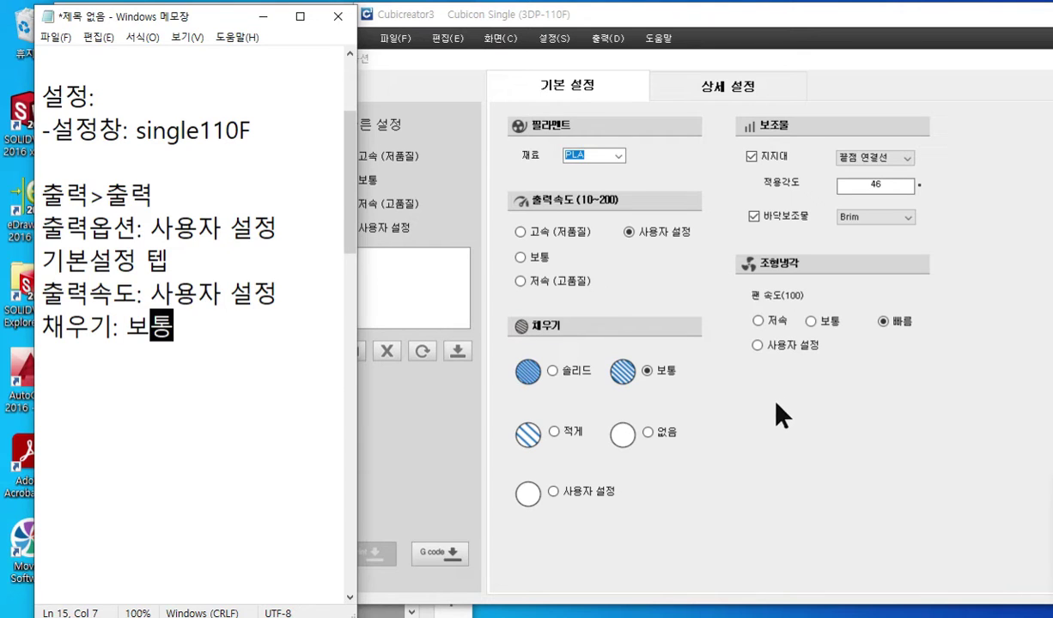
# - Try the 사용자 설정 infill option, return to 보통 and highlight the 보통 entry in the notes
pyautogui.click(554, 491)
pyautogui.click(554, 491)
pyautogui.click(648, 371)
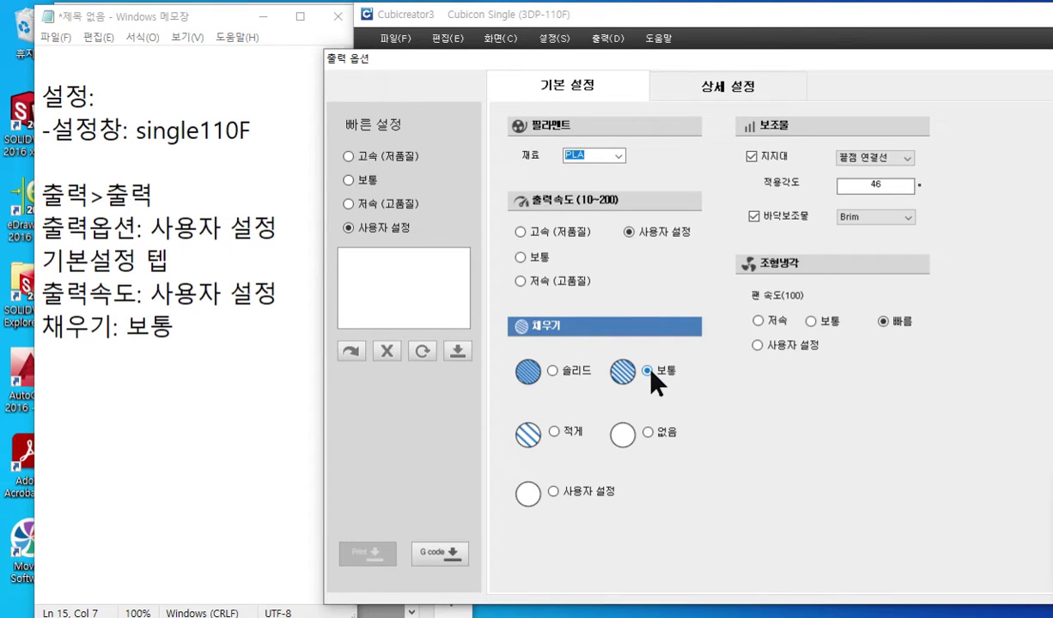
pyautogui.moveTo(128, 331); pyautogui.dragTo(176, 331)
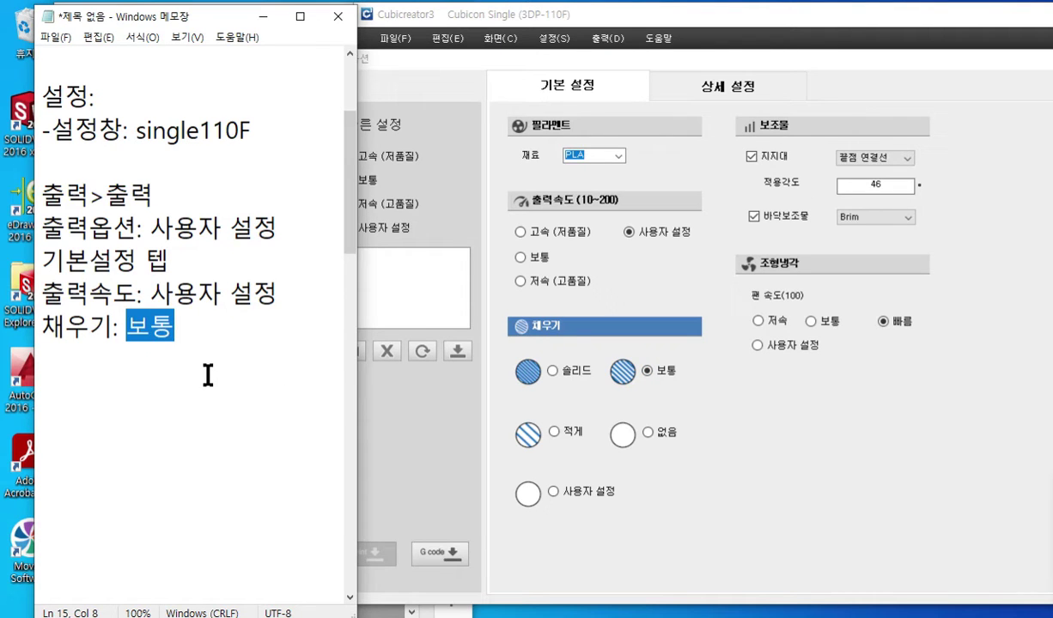
pyautogui.click(218, 315)
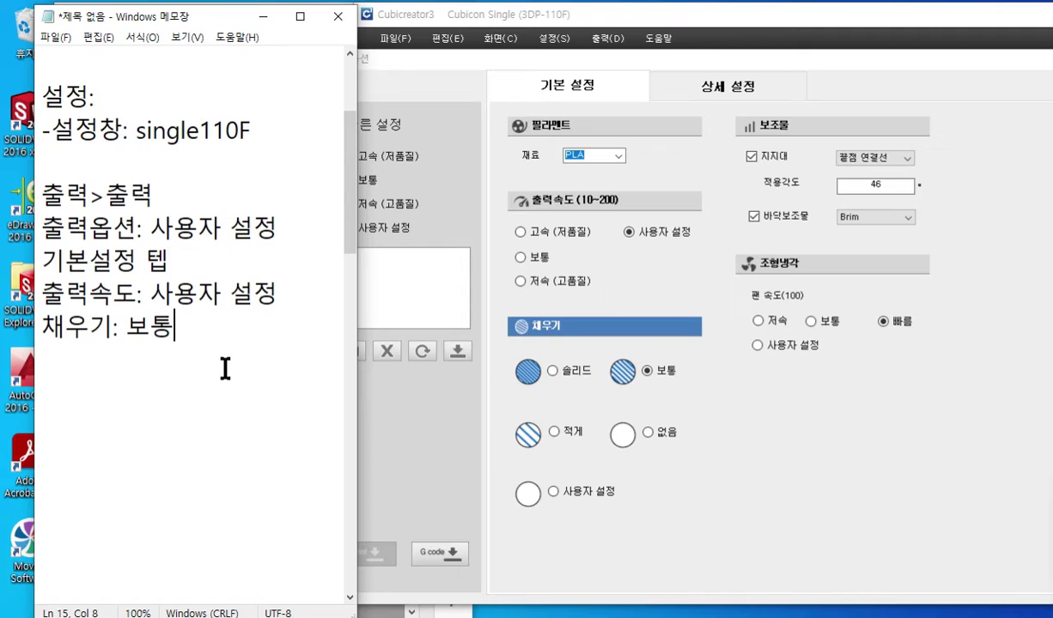
# - Add the lines "보조물(support):" and "지지대 적용각도:" below the 채우기 entry in the notes
pyautogui.press('Return')
pyautogui.write('보조물')
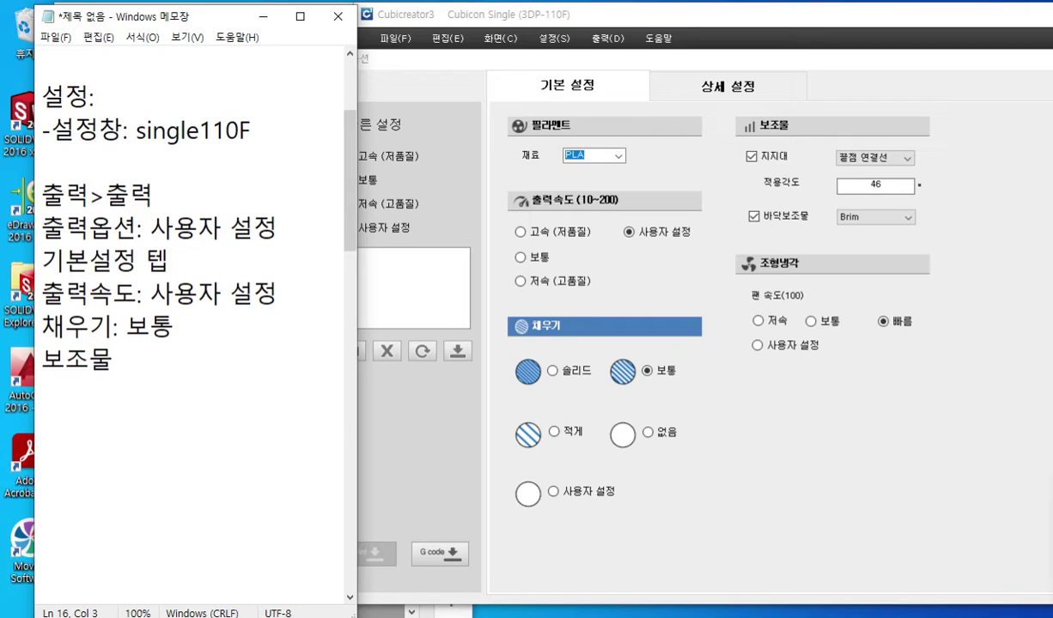
pyautogui.write('(sup')
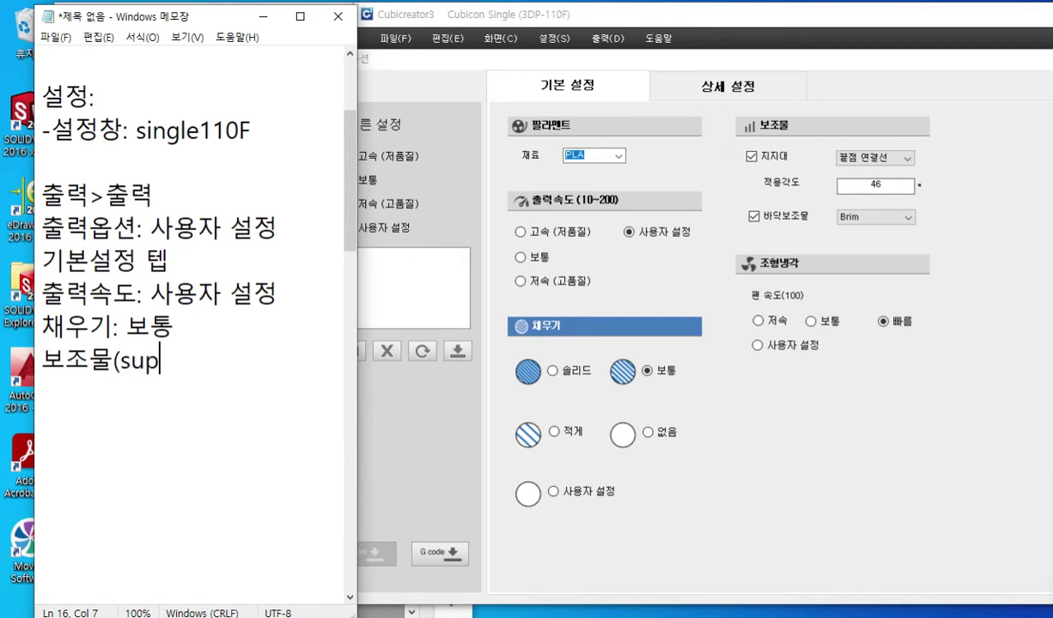
pyautogui.write('port')
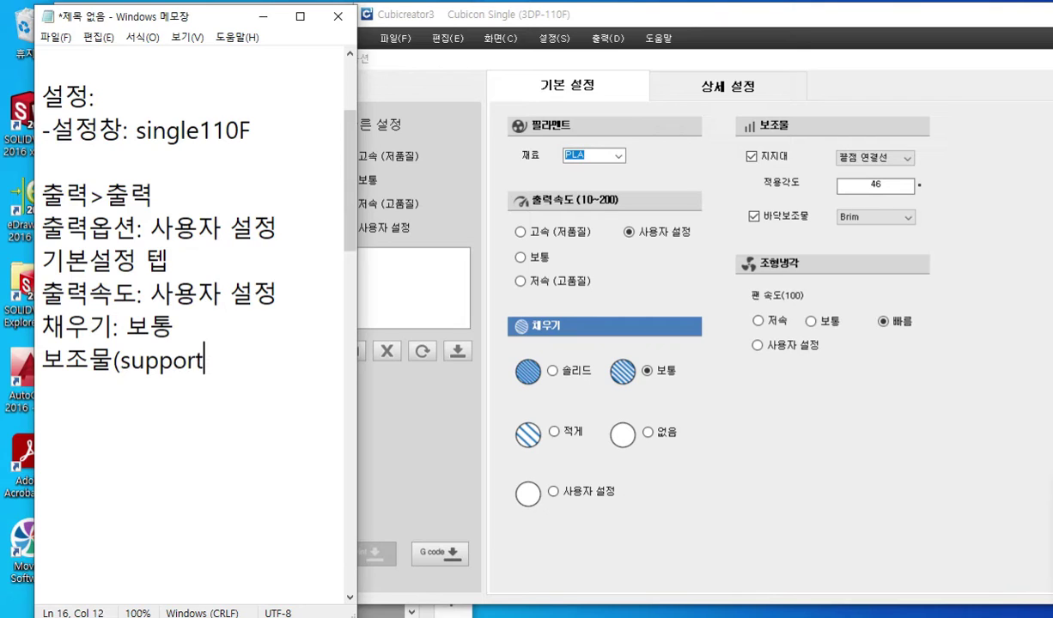
pyautogui.write('):')
pyautogui.press('Return')
pyautogui.write('지지대')
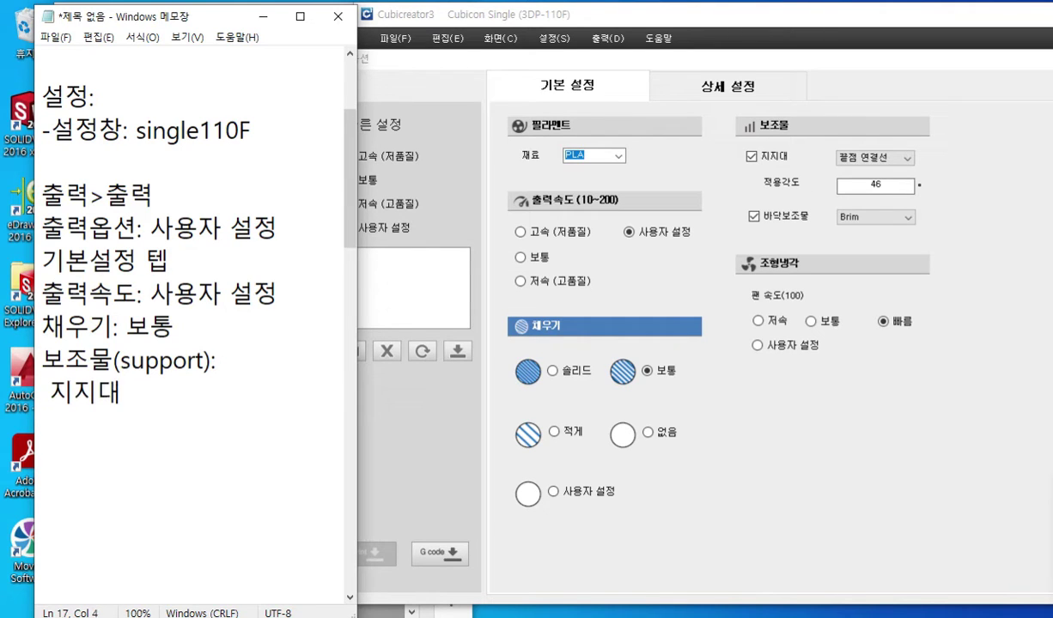
pyautogui.write(' 적용각도:')
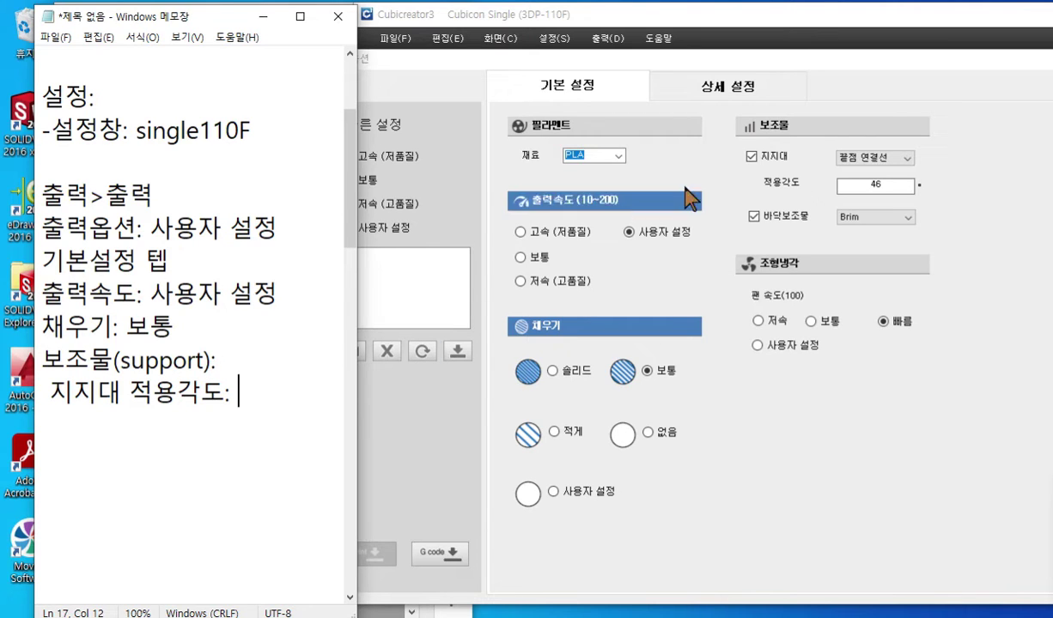
# - Reveal the model, sketch red vertical support lines beneath its upper arm with the screen pen, and clear them
pyautogui.moveTo(805, 59); pyautogui.dragTo(728, 86)
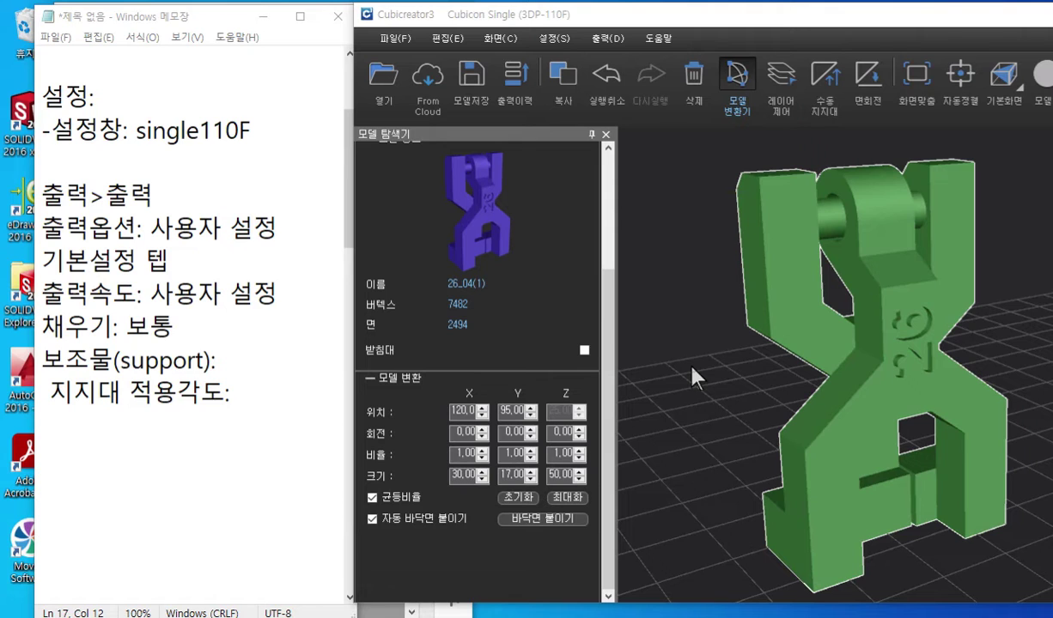
pyautogui.press('F9')
pyautogui.moveTo(757, 337)
pyautogui.mouseDown()
pyautogui.moveTo(757, 441)
pyautogui.moveTo(779, 414)
pyautogui.mouseUp()
pyautogui.moveTo(794, 353)
pyautogui.mouseDown()
pyautogui.moveTo(797, 402)
pyautogui.moveTo(809, 402)
pyautogui.mouseUp()
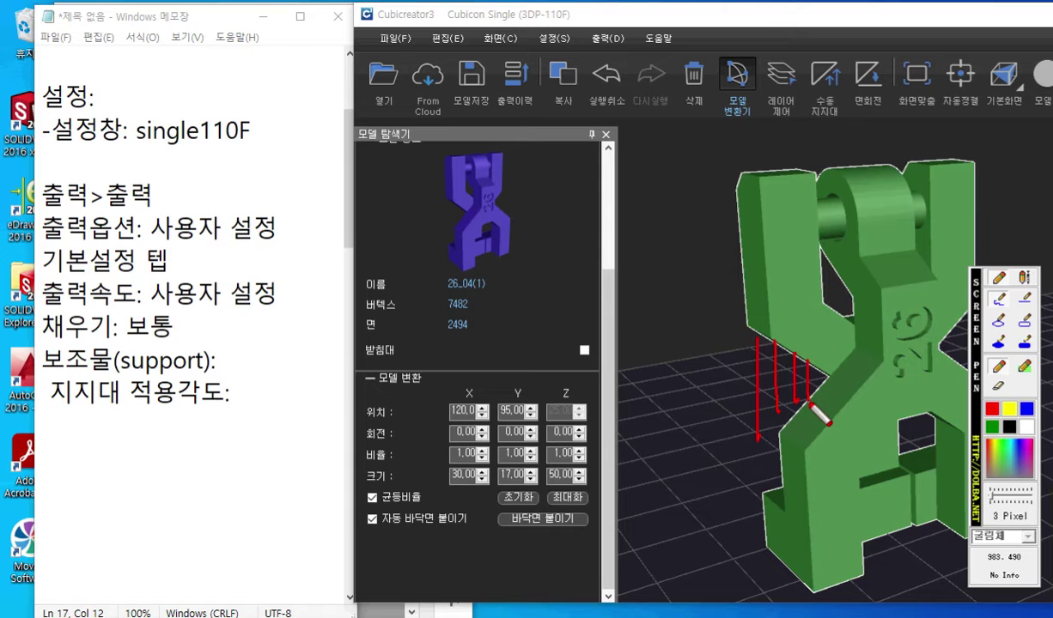
pyautogui.press('Escape')
# - Bring back the 출력 옵션 dialog, set the support 적용각도 to 10 and record "10도" in the notes
pyautogui.moveTo(1052, 236); pyautogui.dragTo(841, 53)
pyautogui.doubleClick(876, 178)
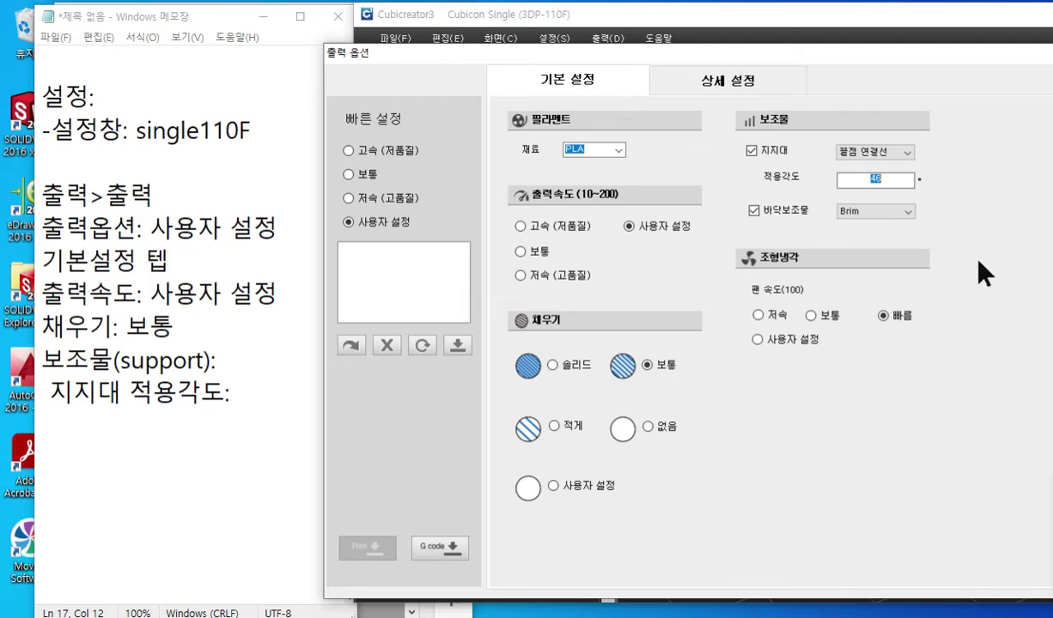
pyautogui.write('10')
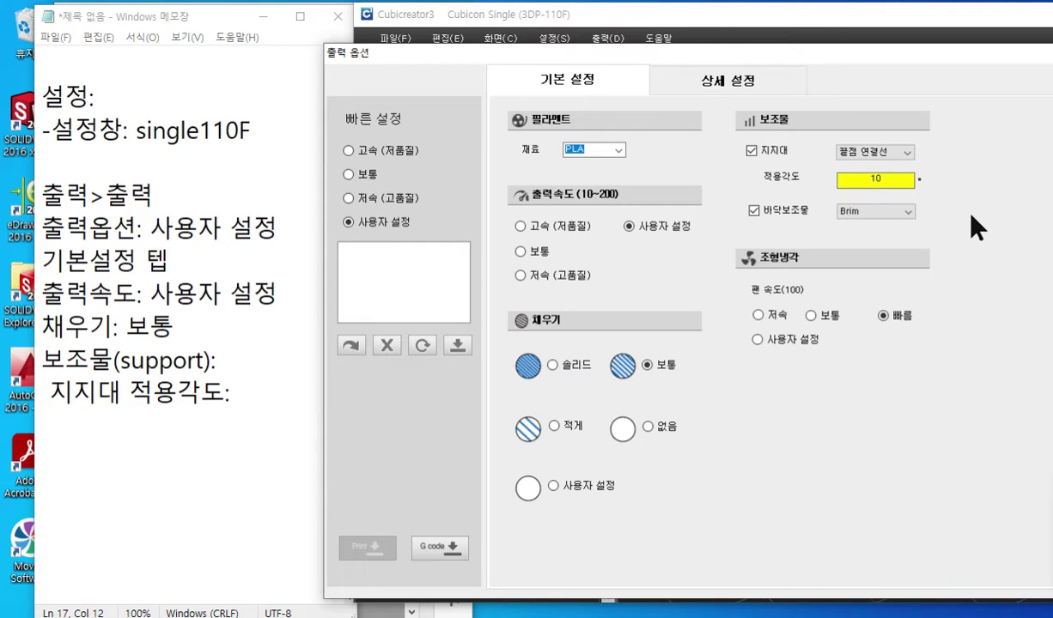
pyautogui.click(275, 384)
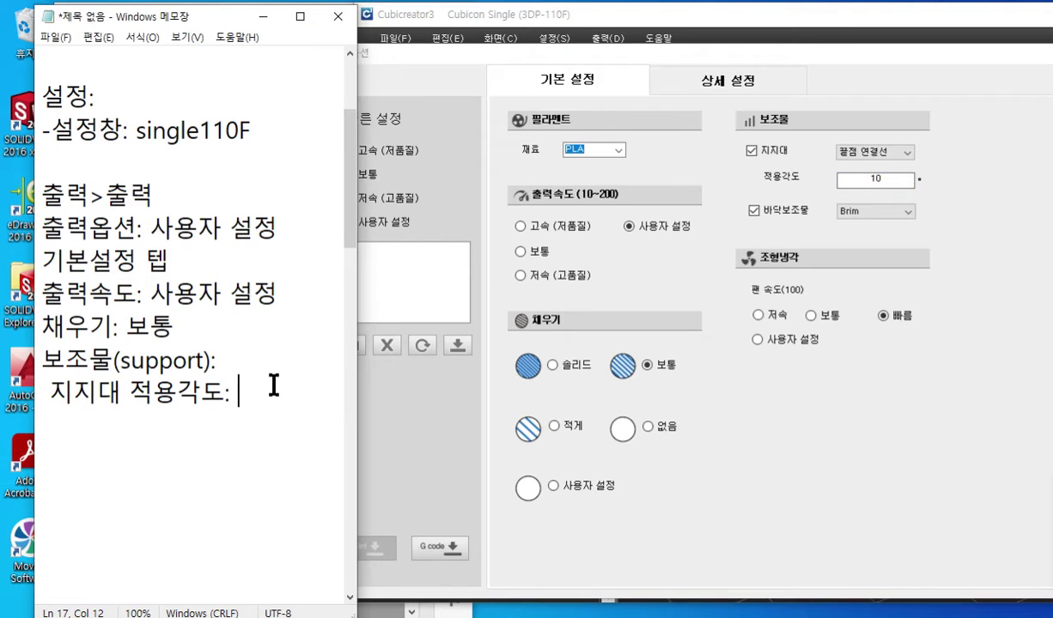
pyautogui.write('10도')
pyautogui.press('Return')
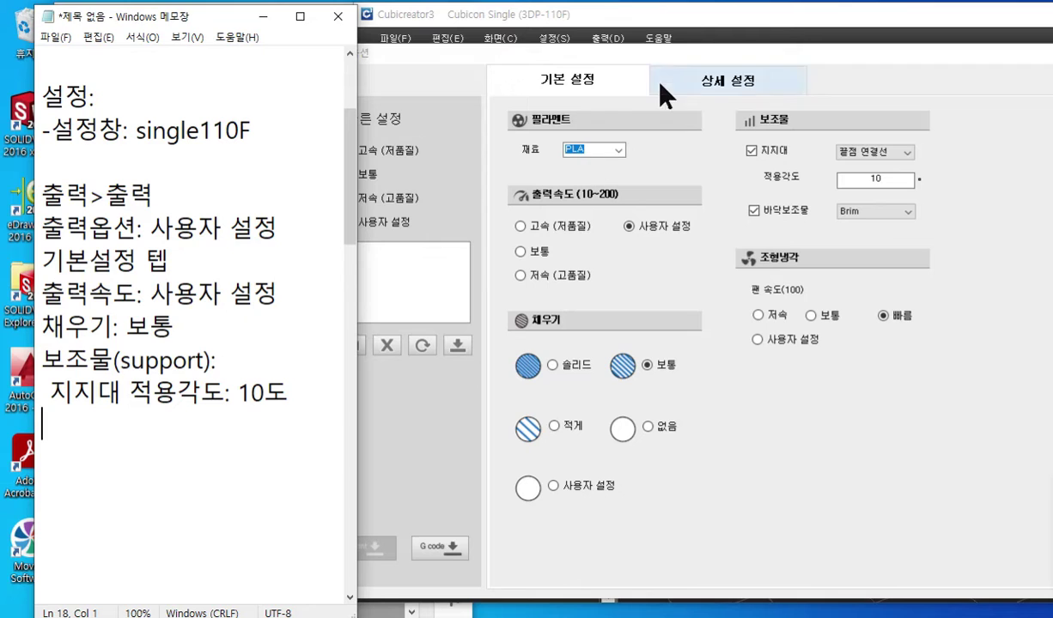
# - Shift the 출력 옵션 dialog fully into view, point out the 적용각도 value, close the dialog and reselect the model
pyautogui.moveTo(661, 62); pyautogui.dragTo(436, 57)
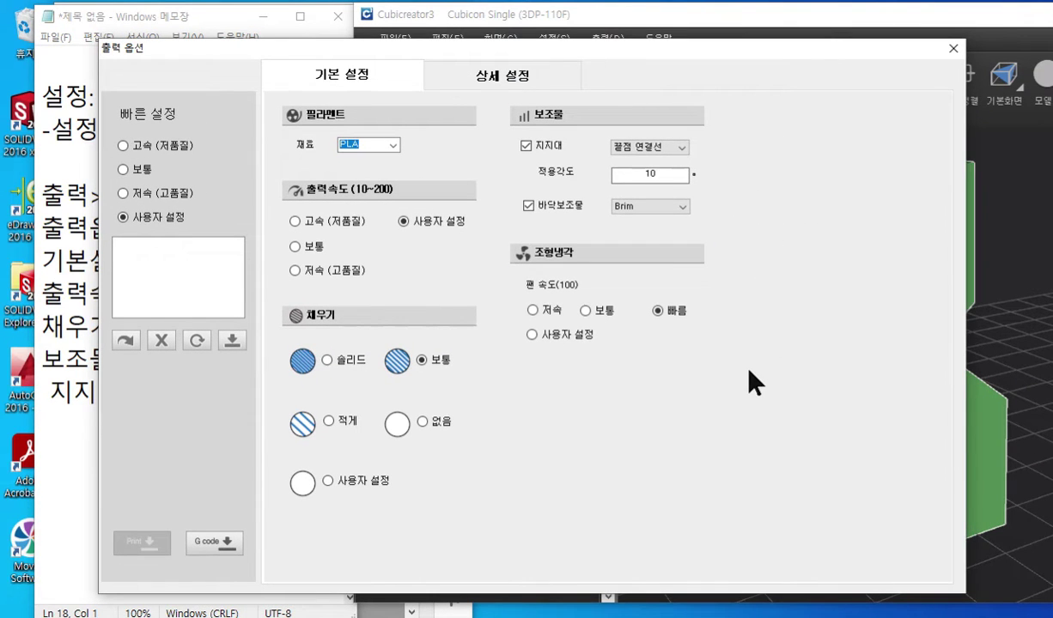
pyautogui.doubleClick(682, 174)
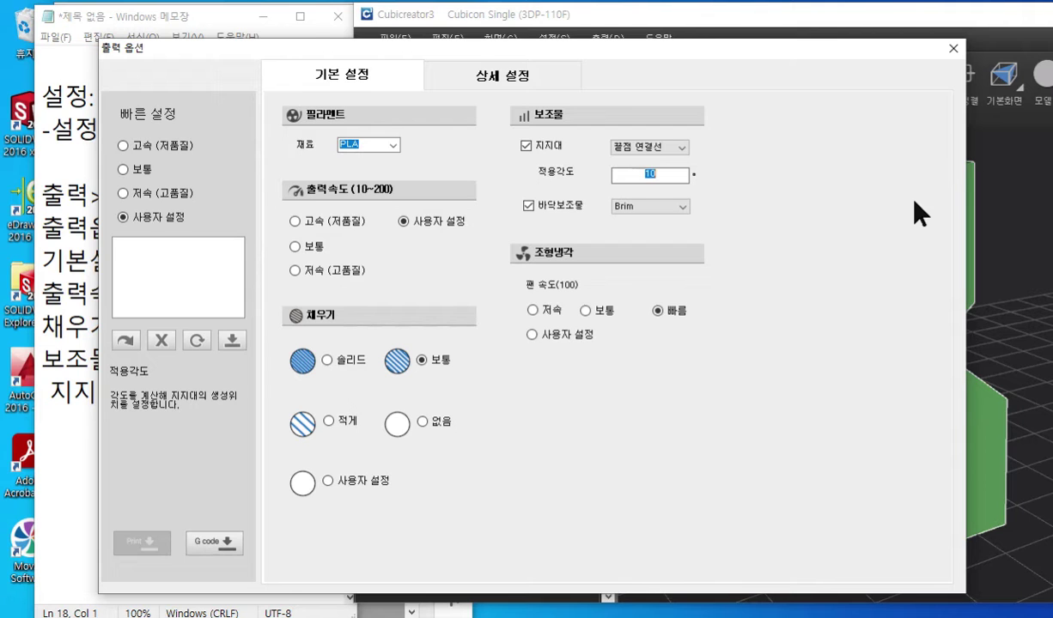
pyautogui.click(955, 52)
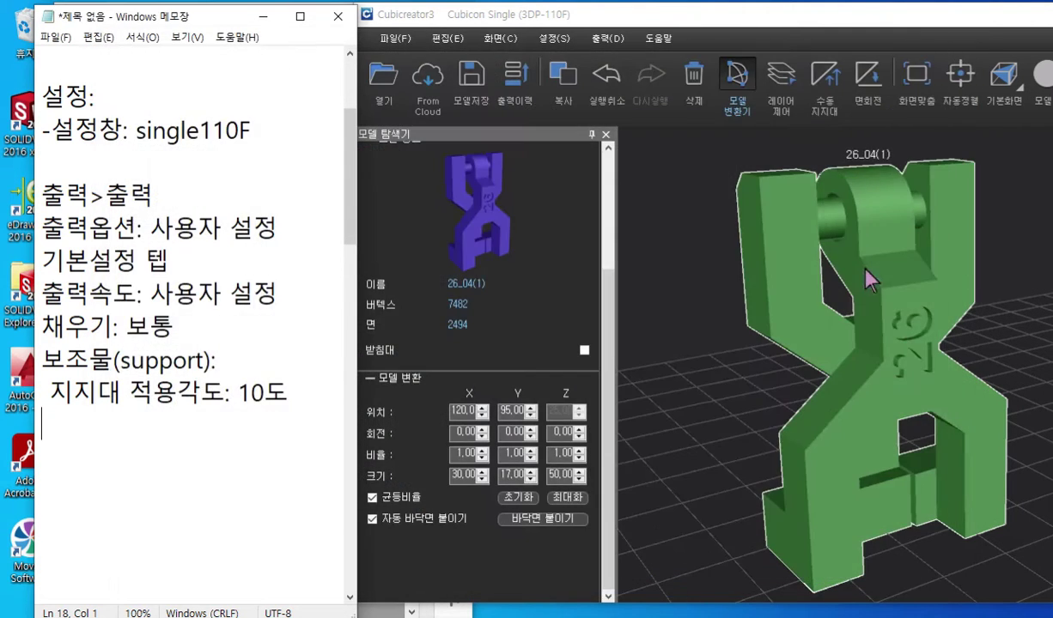
pyautogui.click(646, 220)
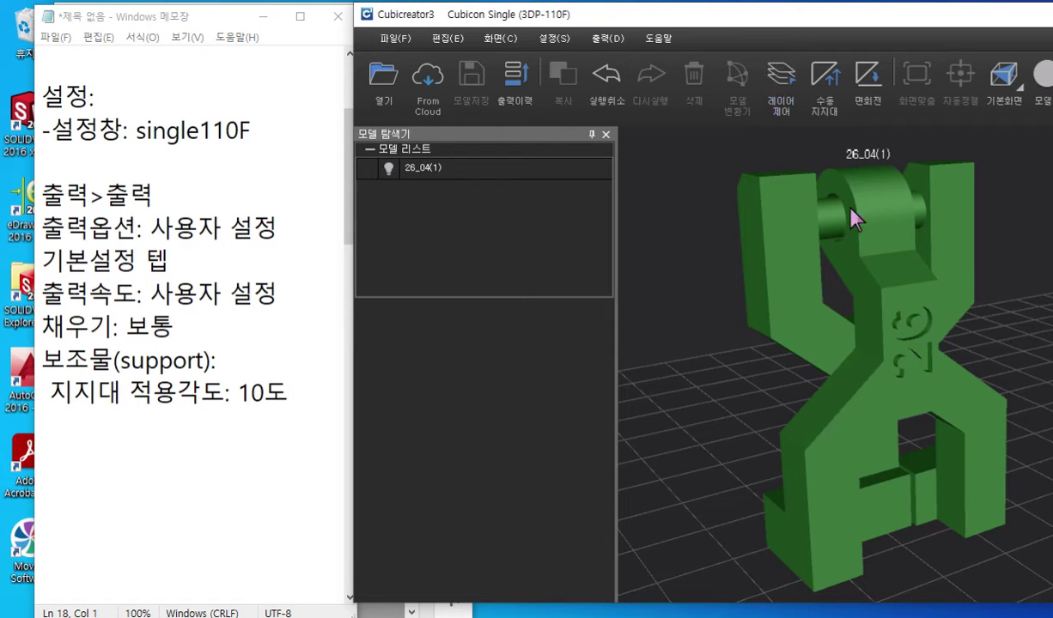
pyautogui.click(892, 226)
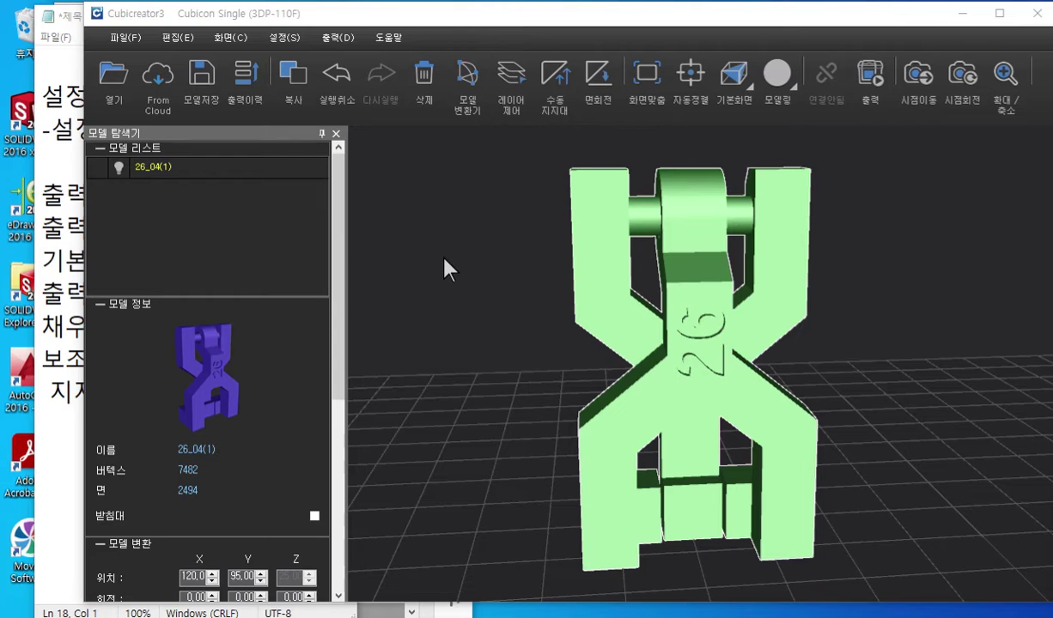
# - Reopen the print options, write a red 10 over the 적용각도 value with the screen pen, and close the dialog
pyautogui.click(342, 47)
pyautogui.click(347, 63)
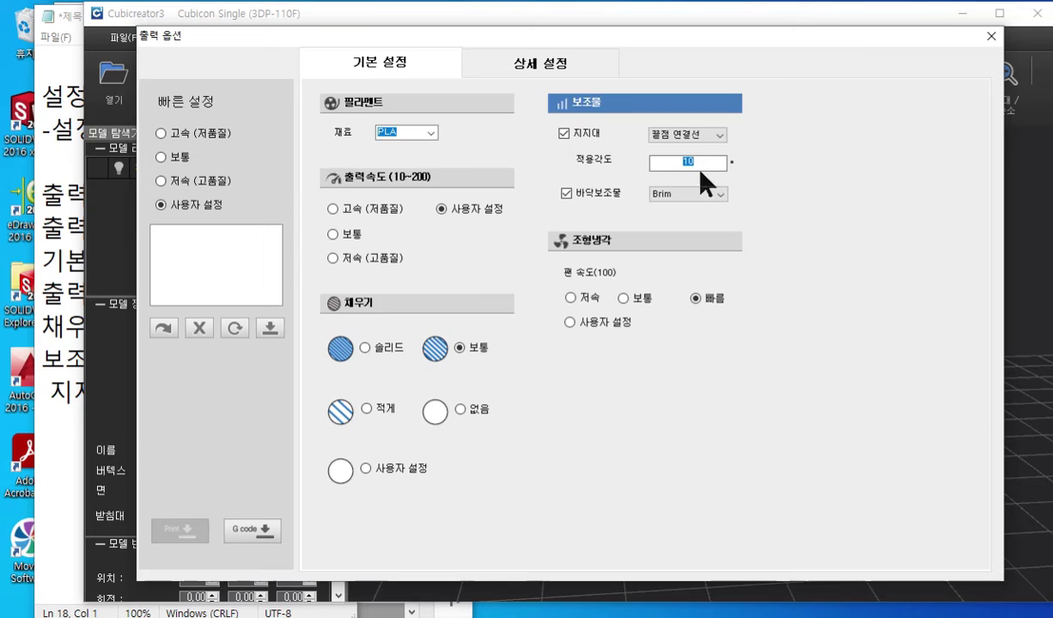
pyautogui.press('F9')
pyautogui.moveTo(702, 143)
pyautogui.mouseDown()
pyautogui.moveTo(681, 179)
pyautogui.moveTo(717, 173)
pyautogui.moveTo(708, 148)
pyautogui.mouseUp()
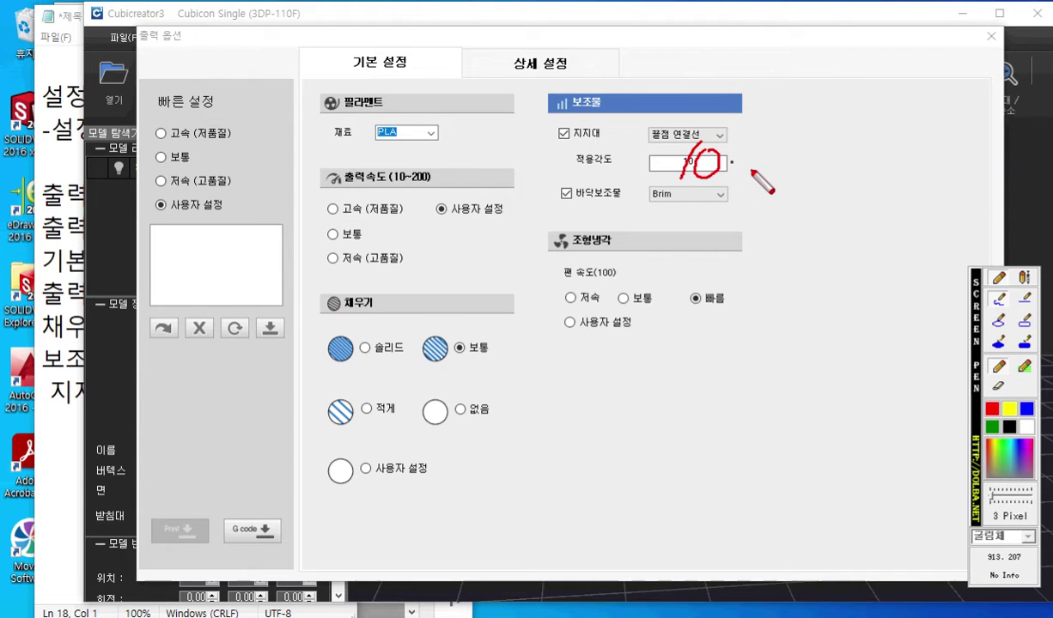
pyautogui.click(953, 34)
pyautogui.click(984, 41)
pyautogui.click(486, 19)
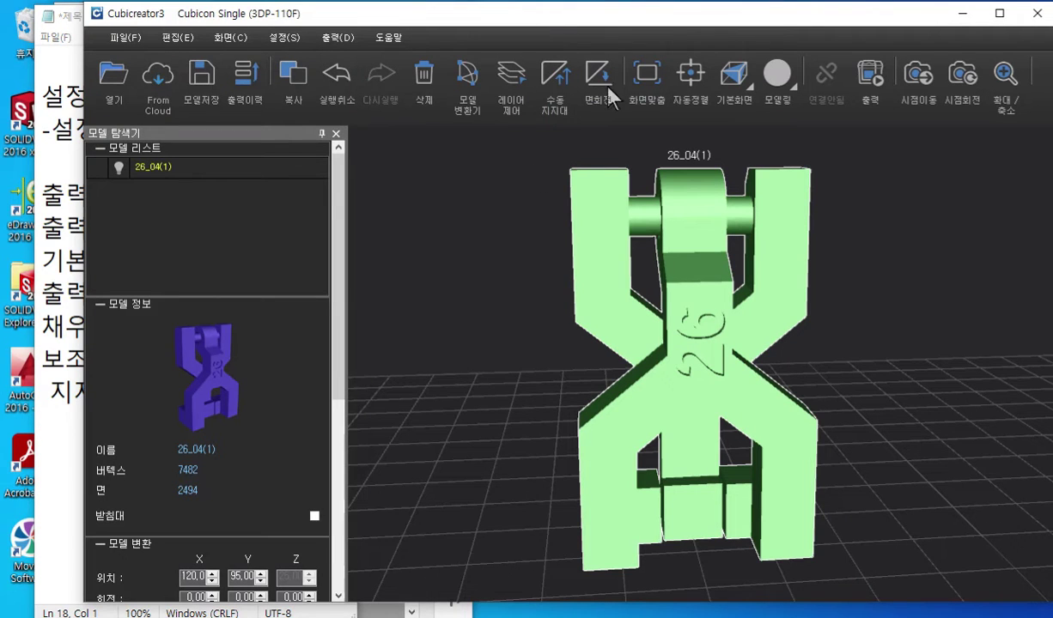
# - Open the 모델링 display modes, circle 모델링 in red, outline 출력경로 in white, and clear the marks
pyautogui.click(796, 96)
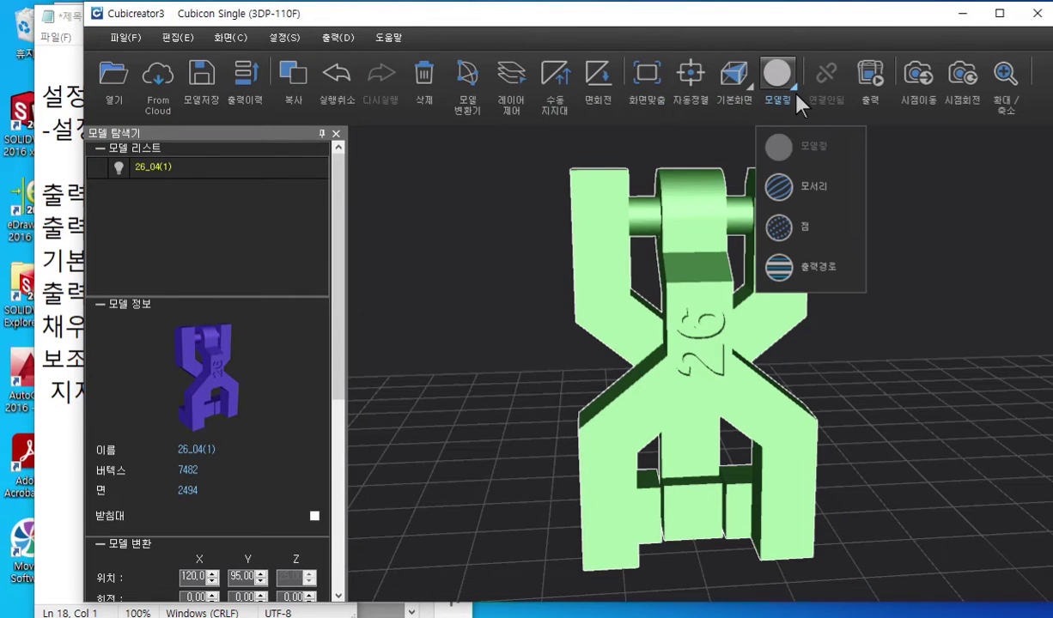
pyautogui.press('F12')
pyautogui.moveTo(804, 110)
pyautogui.mouseDown()
pyautogui.moveTo(747, 48)
pyautogui.moveTo(762, 108)
pyautogui.mouseUp()
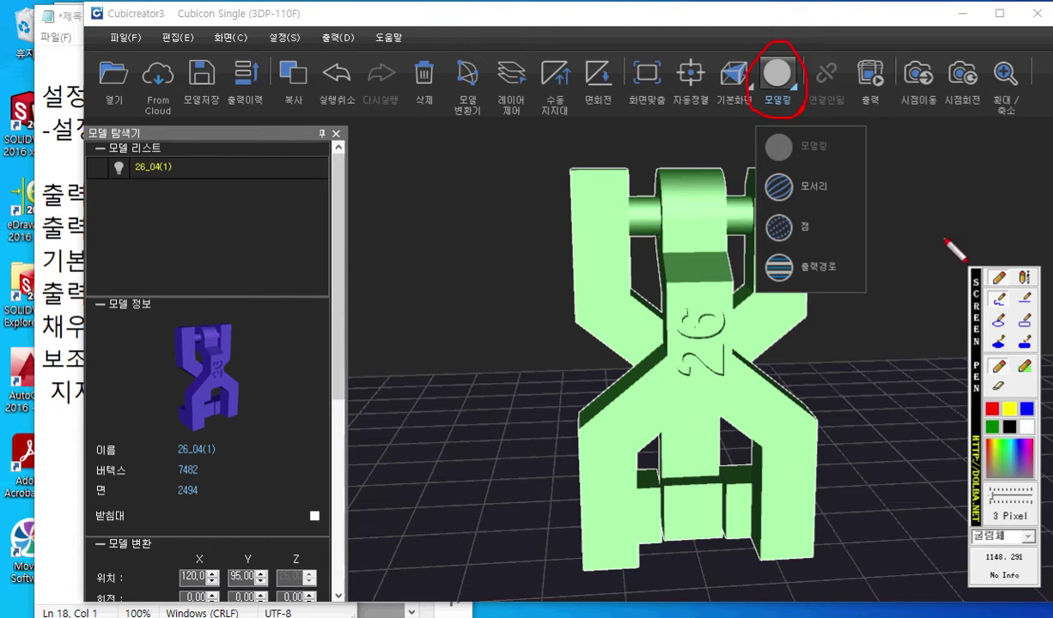
pyautogui.click(1026, 428)
pyautogui.moveTo(778, 86); pyautogui.dragTo(800, 74)
pyautogui.moveTo(774, 282)
pyautogui.mouseDown()
pyautogui.moveTo(850, 285)
pyautogui.moveTo(824, 263)
pyautogui.moveTo(755, 260)
pyautogui.moveTo(761, 287)
pyautogui.mouseUp()
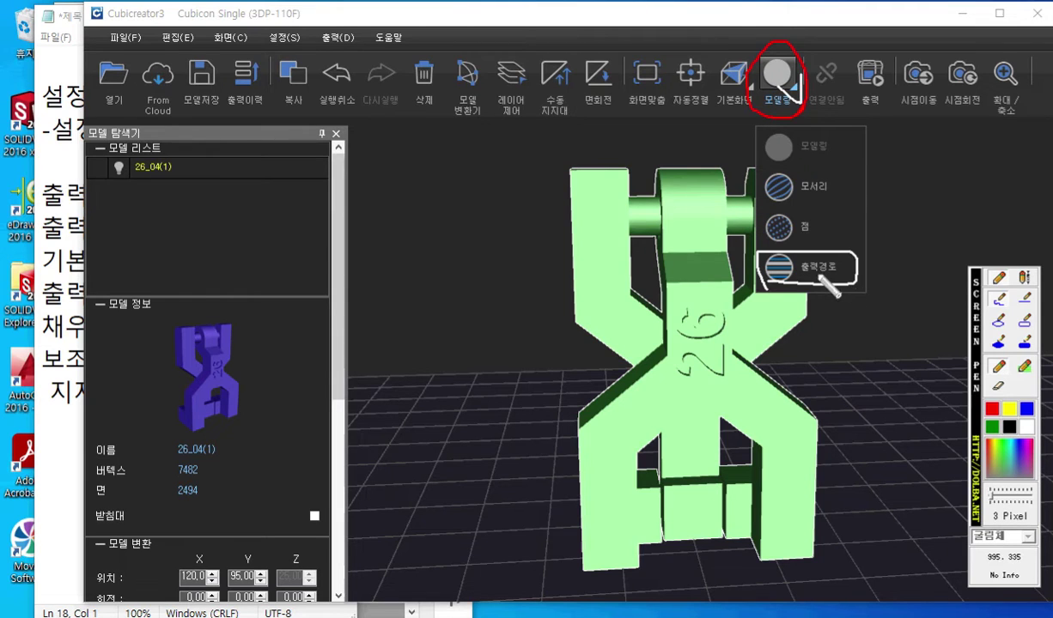
pyautogui.press('Escape')
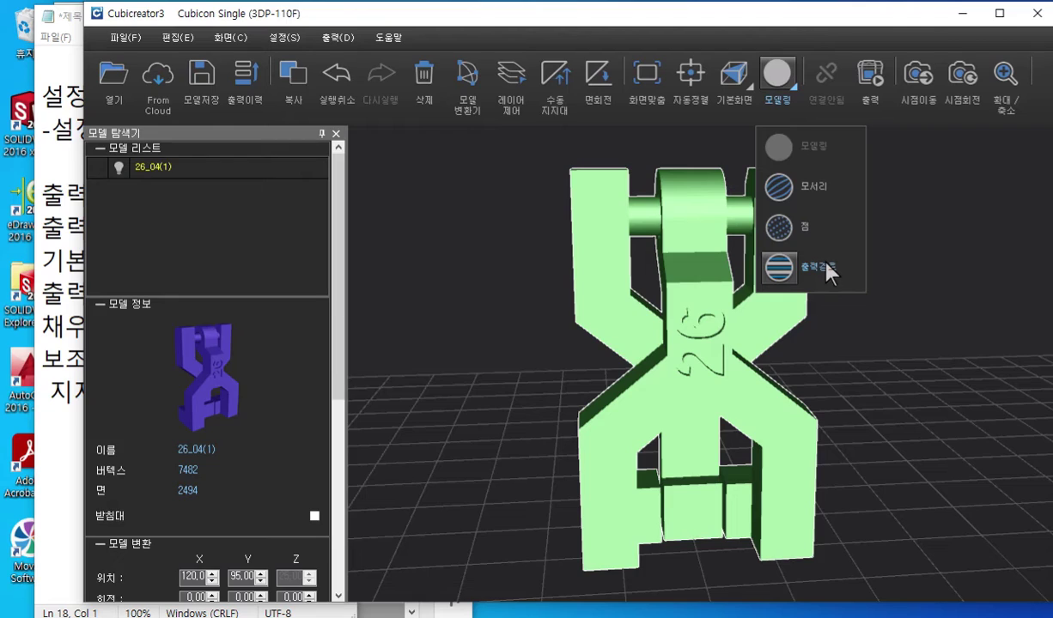
# - Switch the display to 출력경로, mark the sloped overhang and supports in white, underline 지지대 in the legend, and clear the marks
pyautogui.click(826, 269)
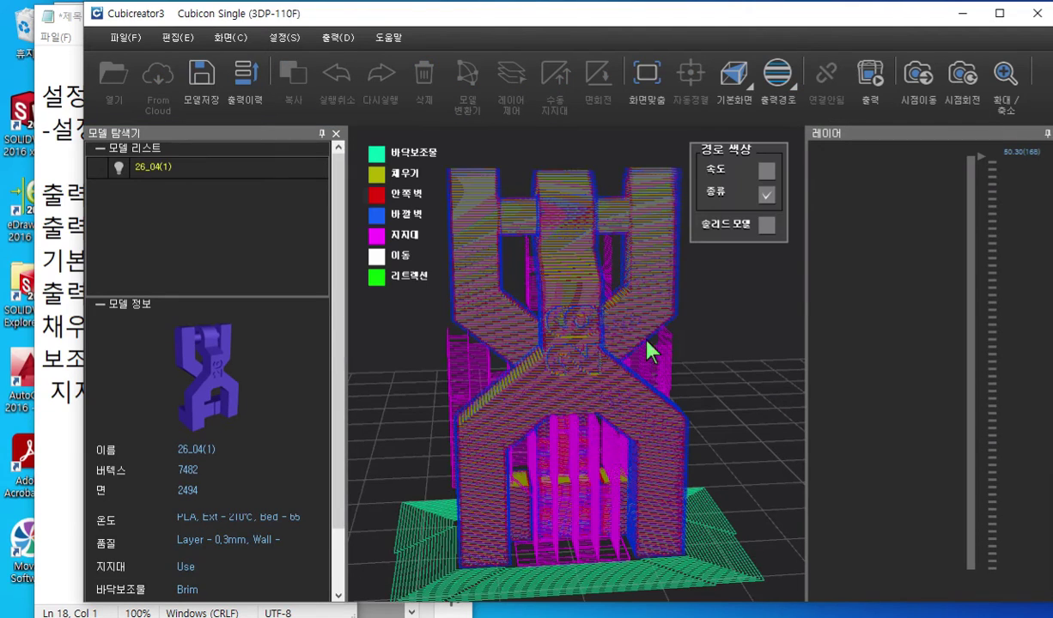
pyautogui.moveTo(608, 339)
pyautogui.mouseDown(button='right')
pyautogui.moveTo(654, 334)
pyautogui.moveTo(599, 347)
pyautogui.moveTo(641, 364)
pyautogui.mouseUp(button='right')
pyautogui.press('F9')
pyautogui.moveTo(472, 294); pyautogui.dragTo(574, 361)
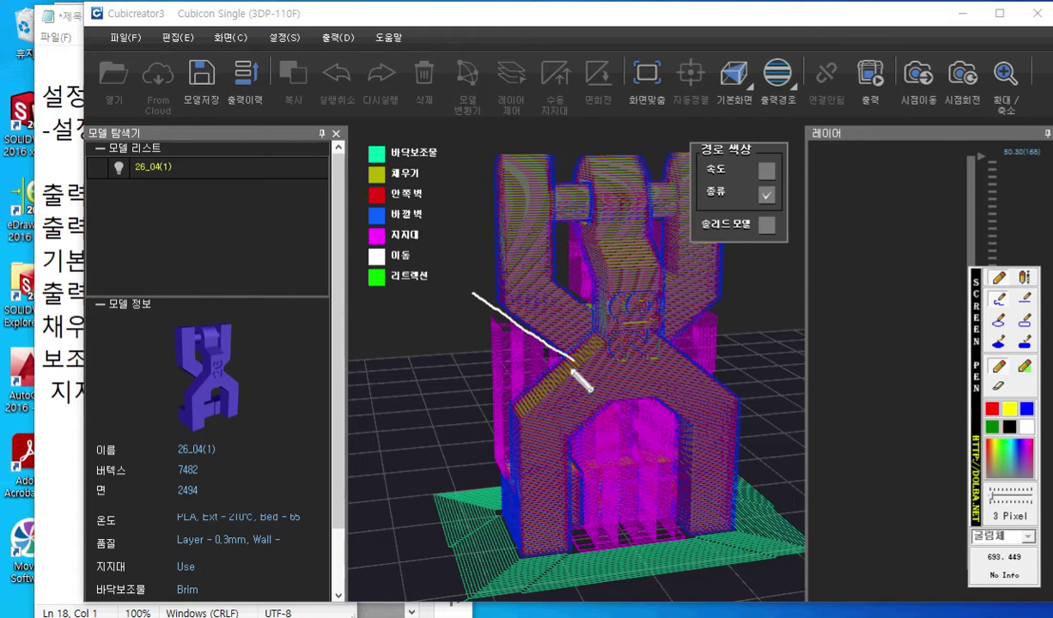
pyautogui.moveTo(493, 324); pyautogui.dragTo(492, 404)
pyautogui.moveTo(473, 354)
pyautogui.mouseDown()
pyautogui.moveTo(490, 328)
pyautogui.moveTo(503, 340)
pyautogui.mouseUp()
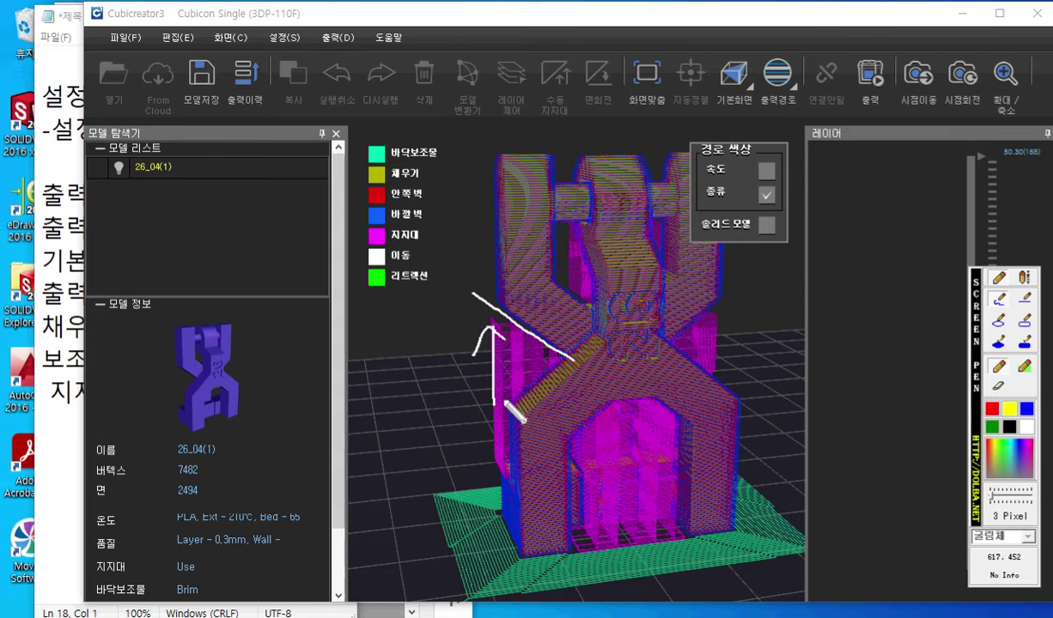
pyautogui.moveTo(354, 245); pyautogui.dragTo(441, 246)
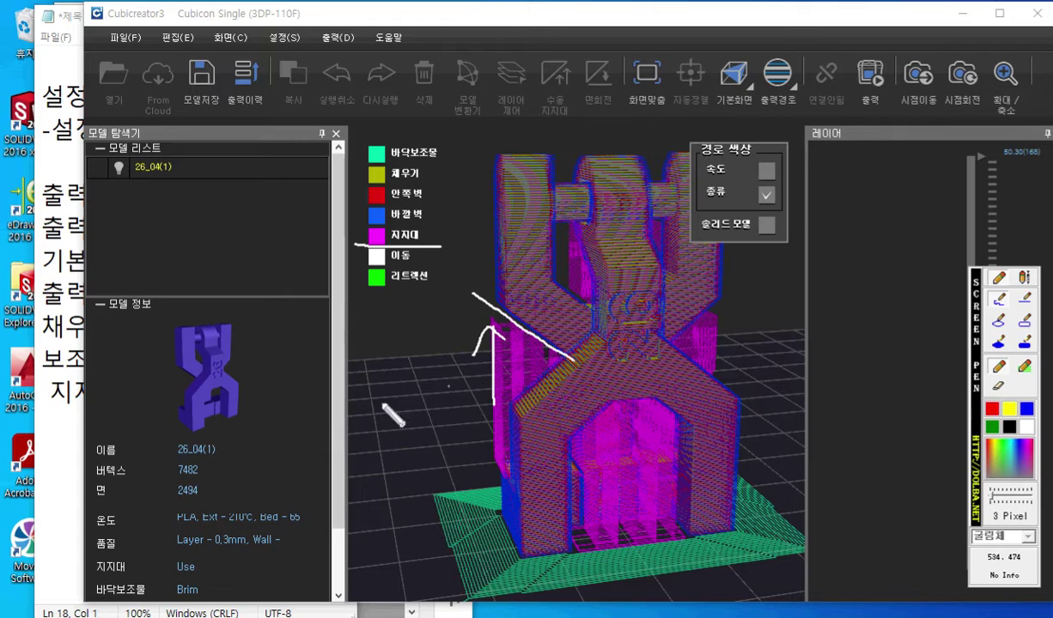
pyautogui.press('Escape')
# - Return to the notes and highlight "적용각도: 10도" in the 지지대 line
pyautogui.click(68, 363)
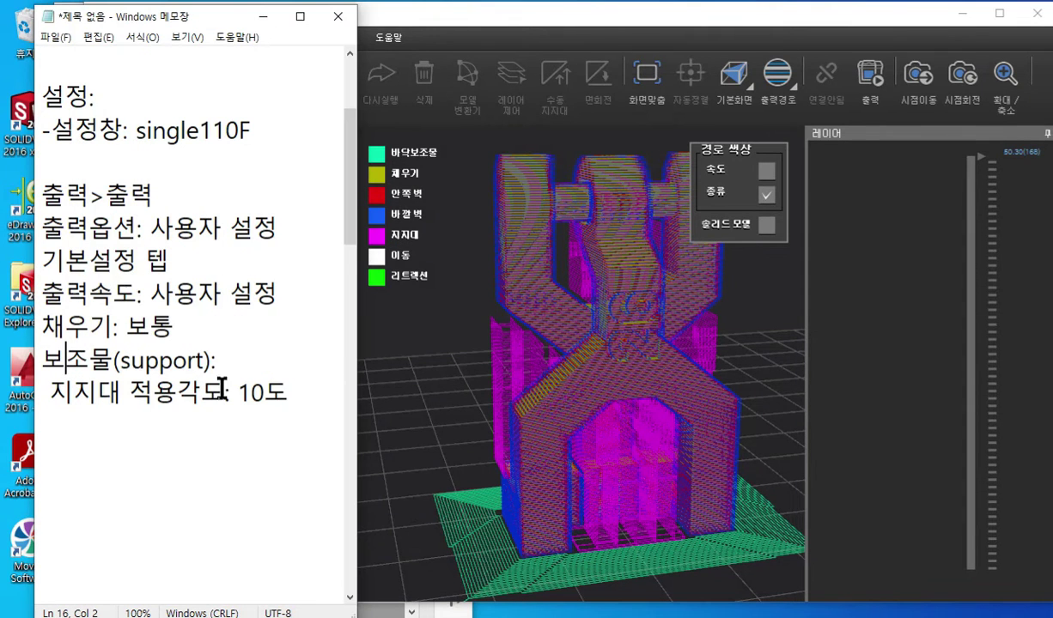
pyautogui.moveTo(129, 392); pyautogui.dragTo(309, 402)
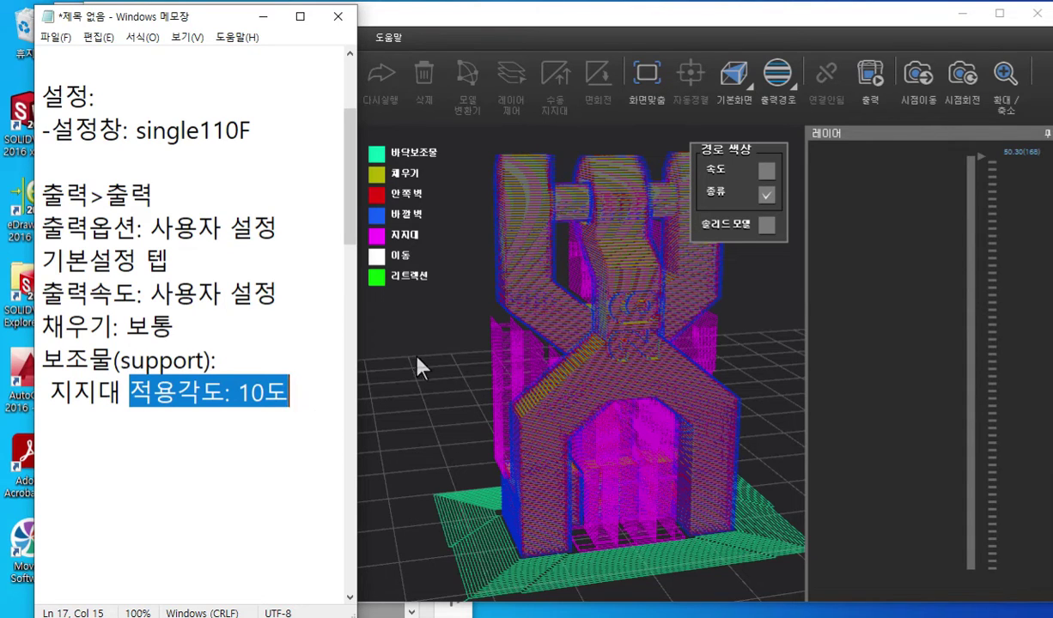
# - Open the print options, set the support's 적용각도 to 46, and close the dialog
pyautogui.click(484, 329)
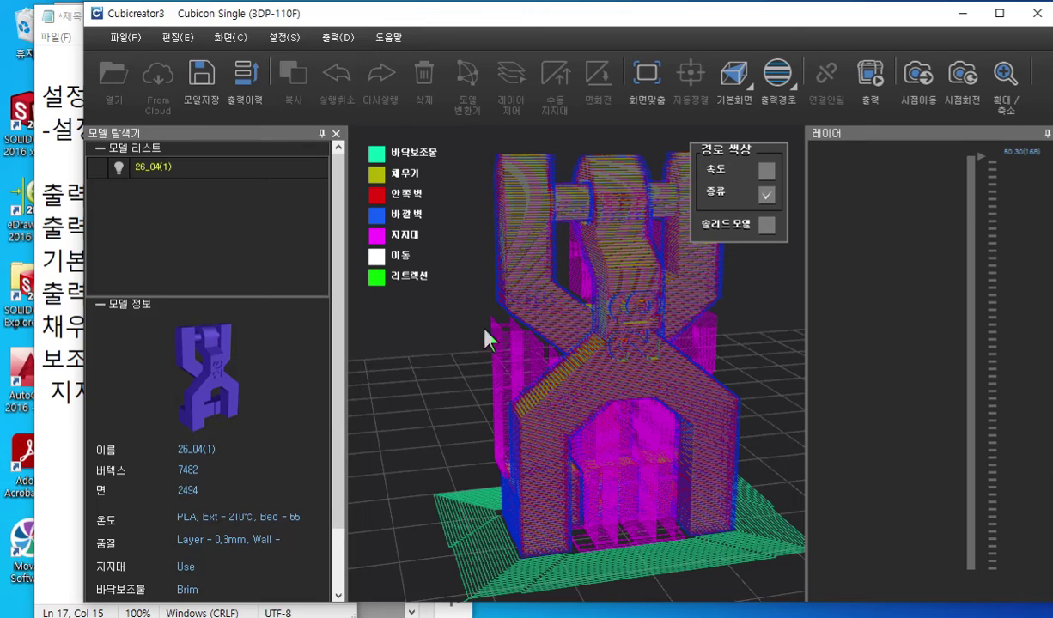
pyautogui.click(335, 38)
pyautogui.click(346, 55)
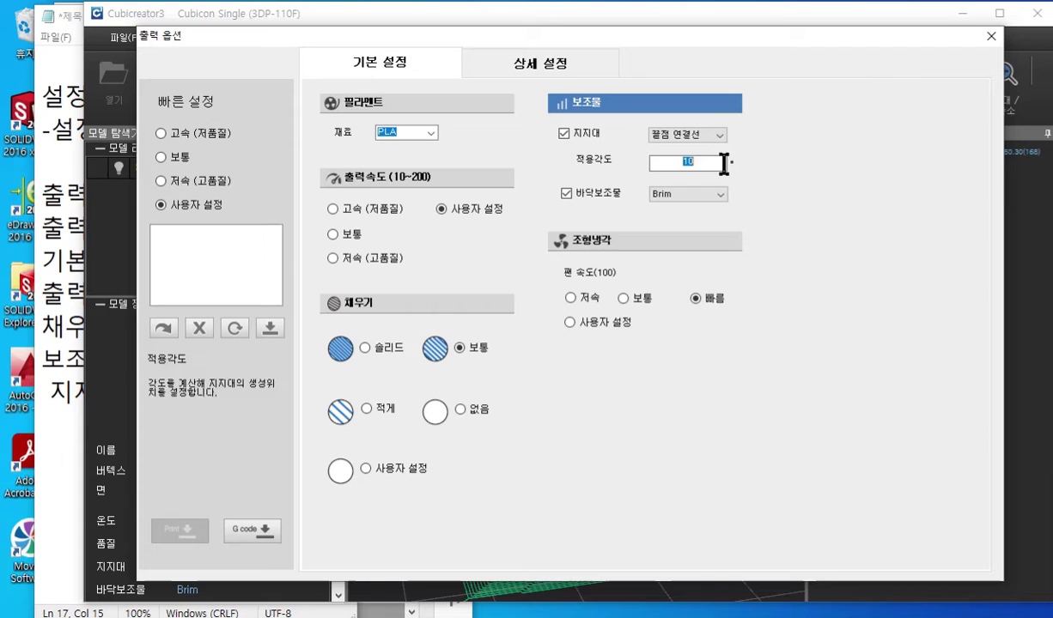
pyautogui.write('46')
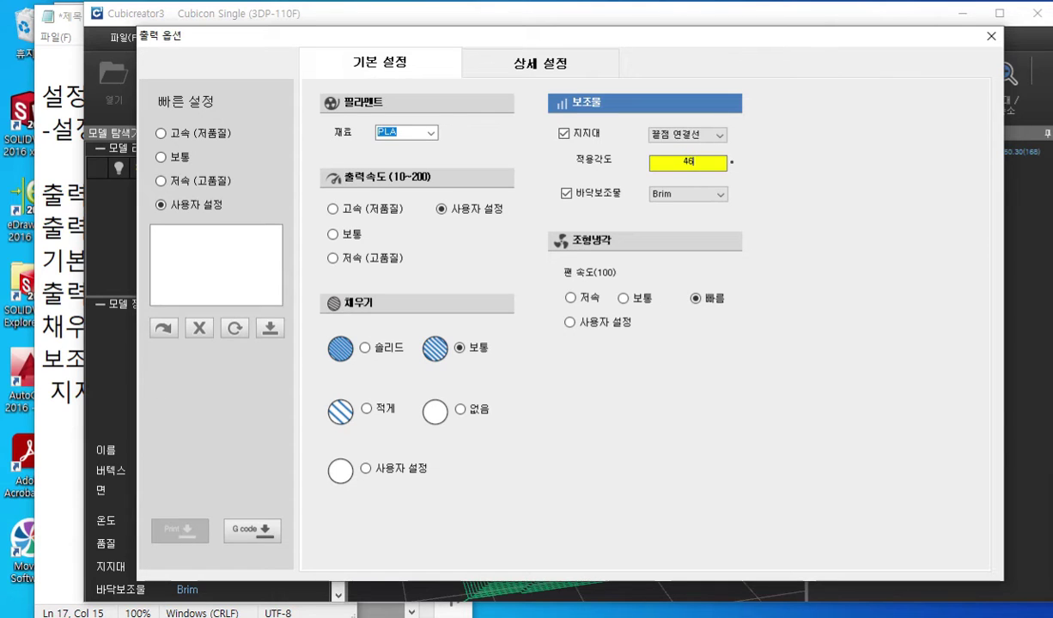
pyautogui.press('Return')
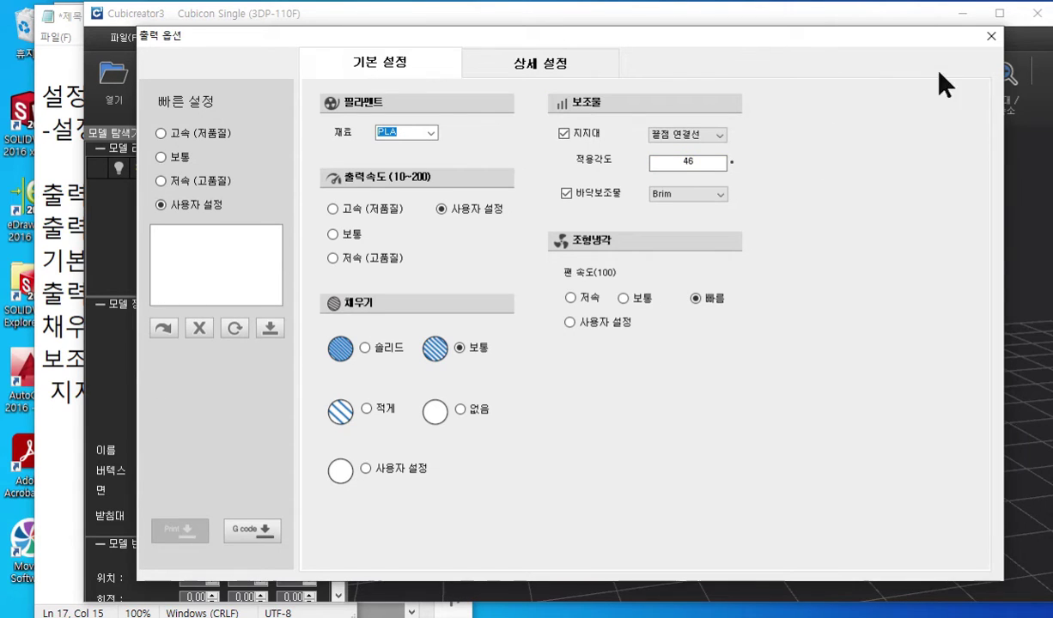
pyautogui.click(990, 39)
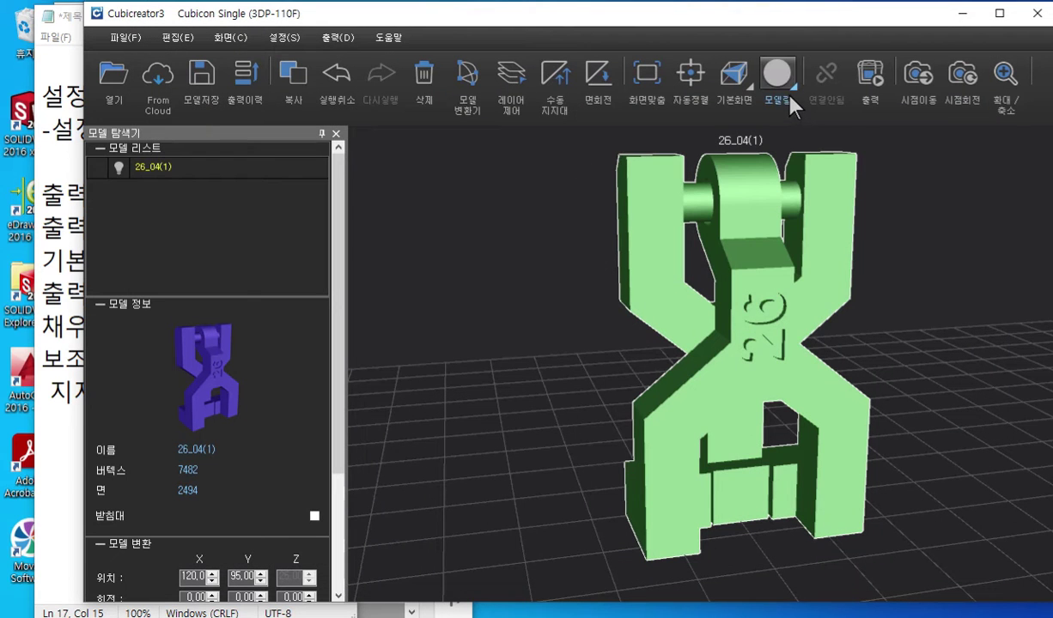
# - Switch the model display to 출력경로 and inspect the supports from a raised angle
pyautogui.click(790, 91)
pyautogui.click(795, 266)
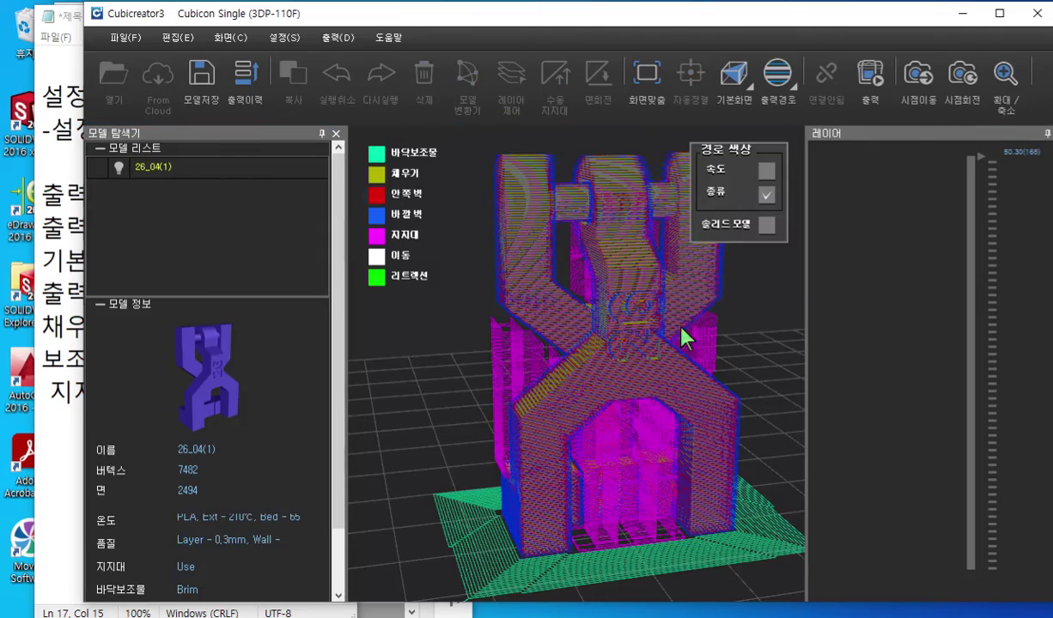
pyautogui.moveTo(573, 338); pyautogui.dragTo(549, 365, button='middle')
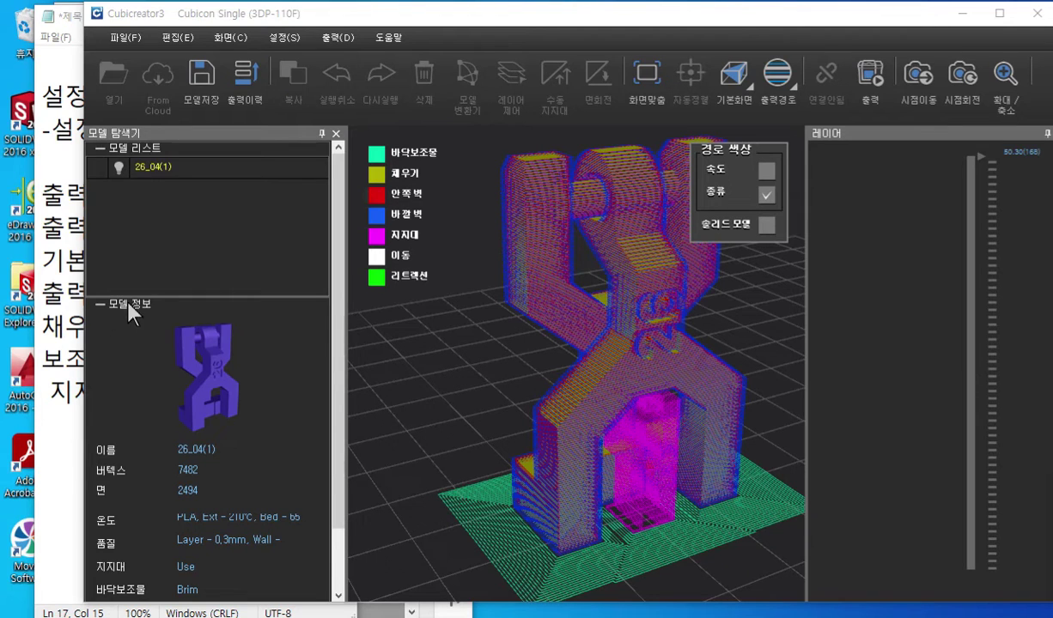
# - Return to the notes and append "(80)" after 10도 in the 지지대 적용각도 line
pyautogui.click(64, 327)
pyautogui.moveTo(238, 393); pyautogui.dragTo(289, 392)
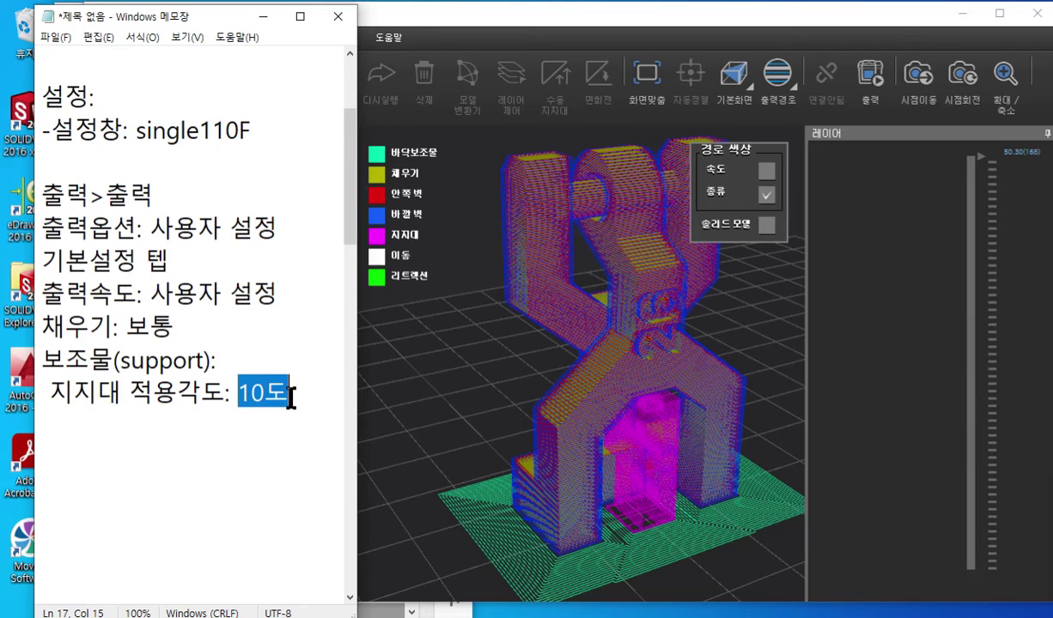
pyautogui.click(327, 416)
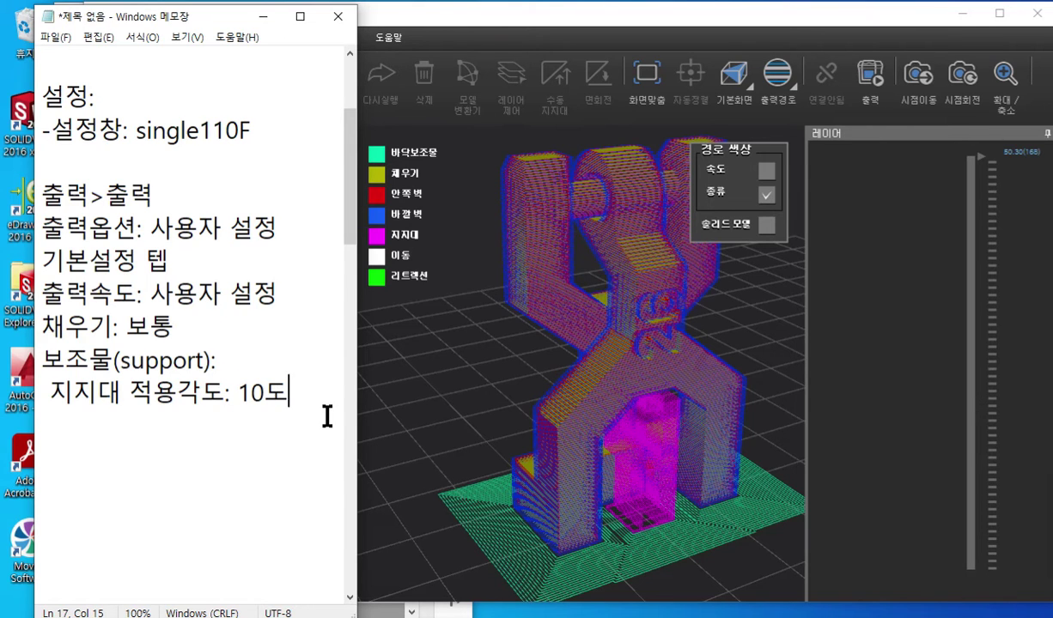
pyautogui.write('(80)')
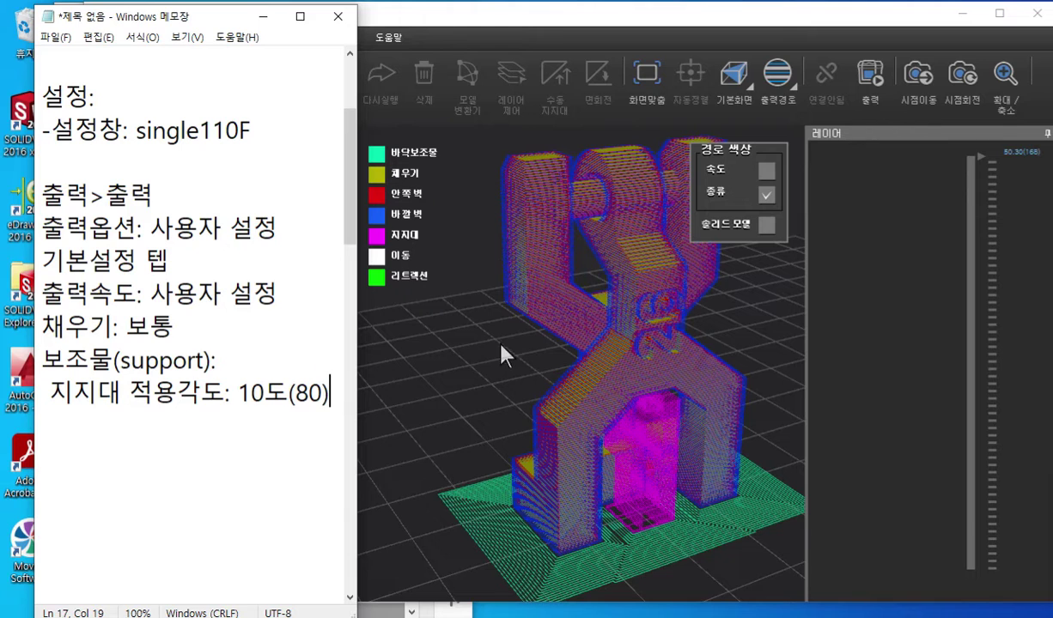
# - Mark the underside of the model's arch with a white screen-pen line, and clear the mark
pyautogui.press('F12')
pyautogui.moveTo(624, 399); pyautogui.dragTo(684, 387)
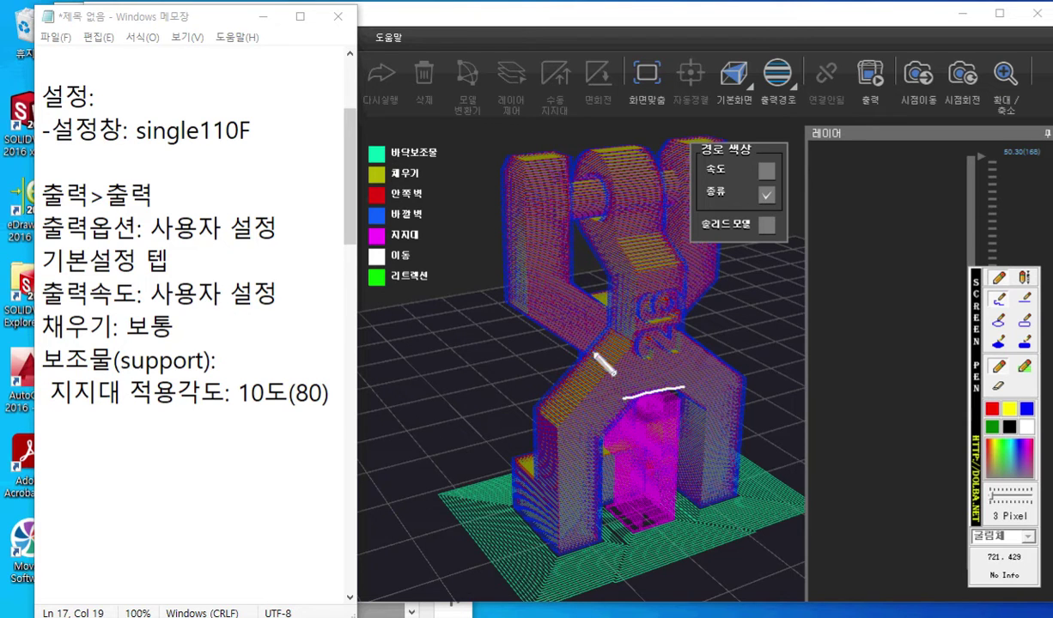
pyautogui.press('F12')
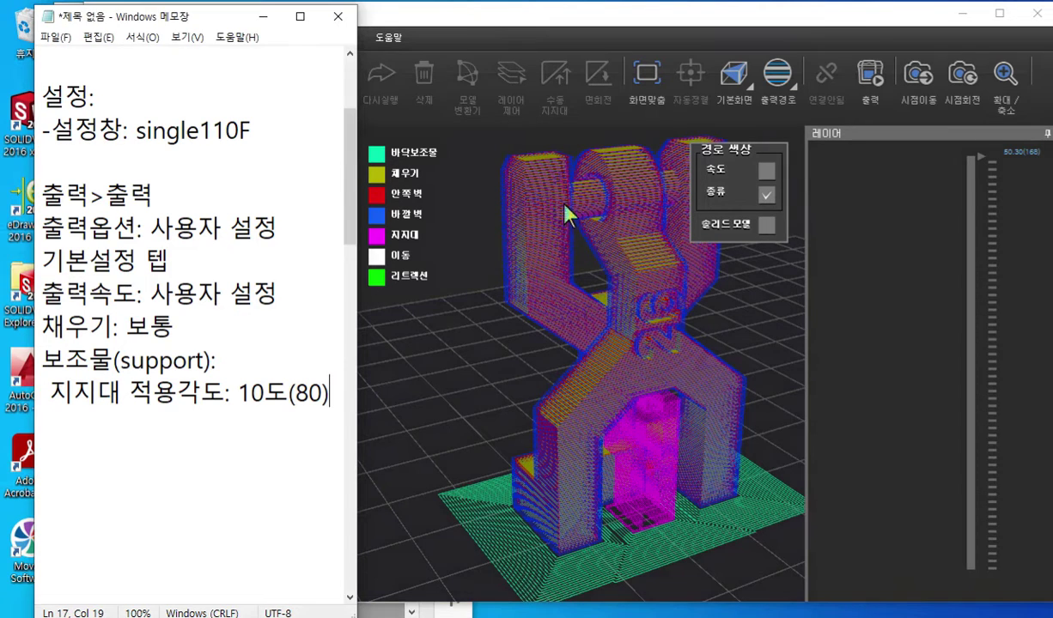
# - Reopen the print options, enter 60 and 45 as trial 적용각도 values, set it to 10, and close the dialog
pyautogui.click(453, 22)
pyautogui.click(338, 38)
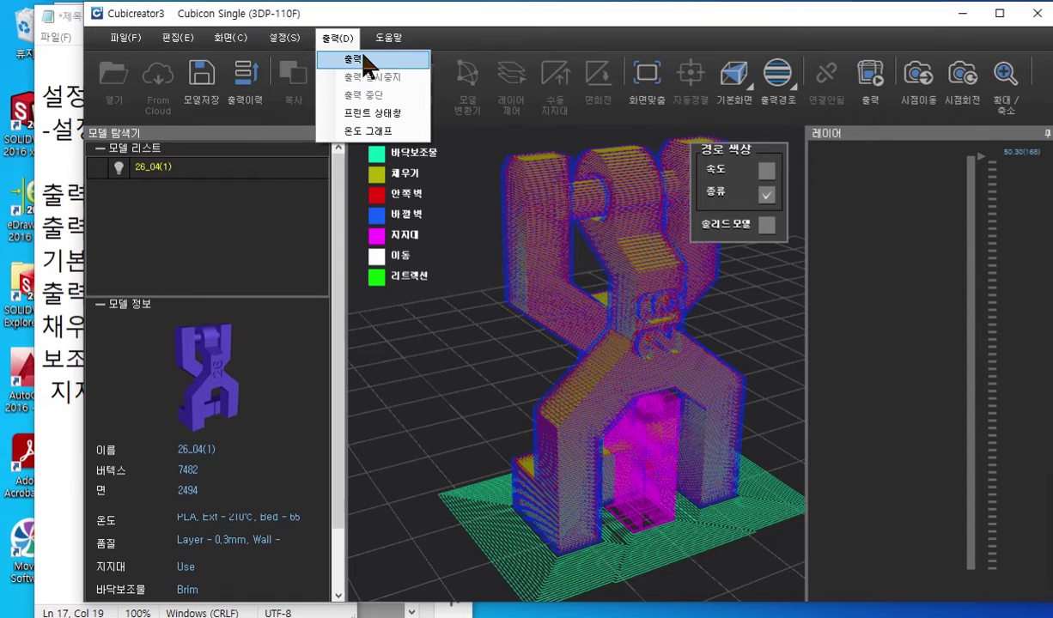
pyautogui.click(360, 58)
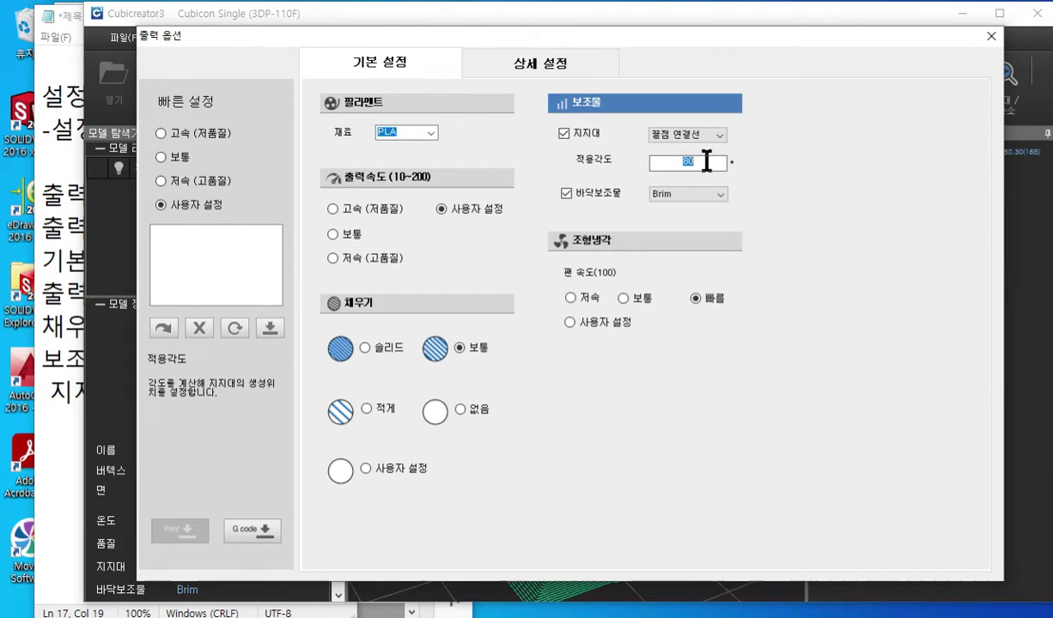
pyautogui.write('60')
pyautogui.write('45')
pyautogui.press('Return')
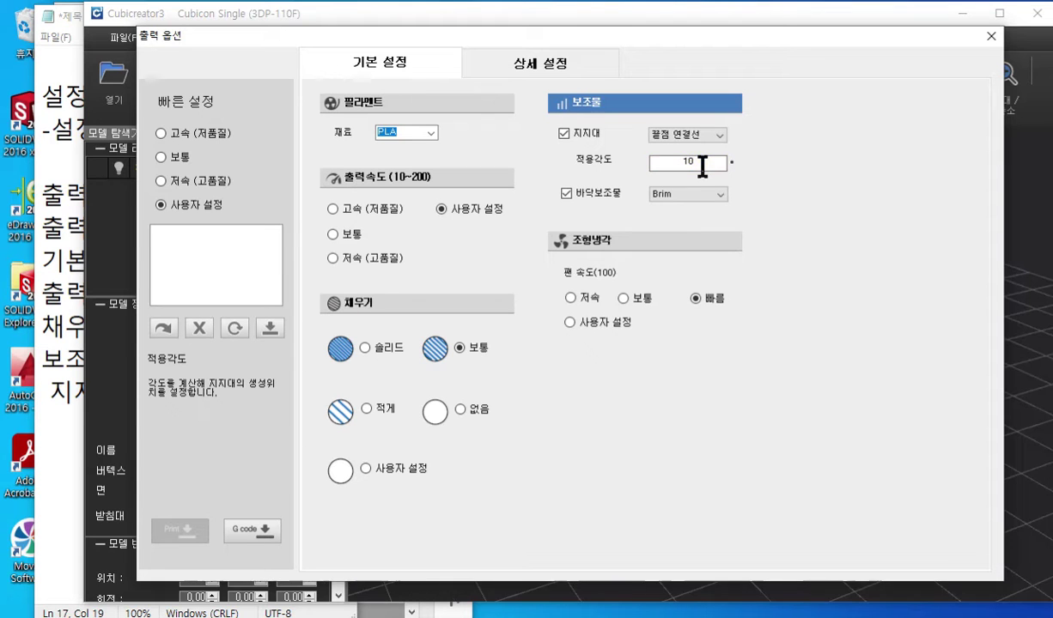
pyautogui.click(990, 37)
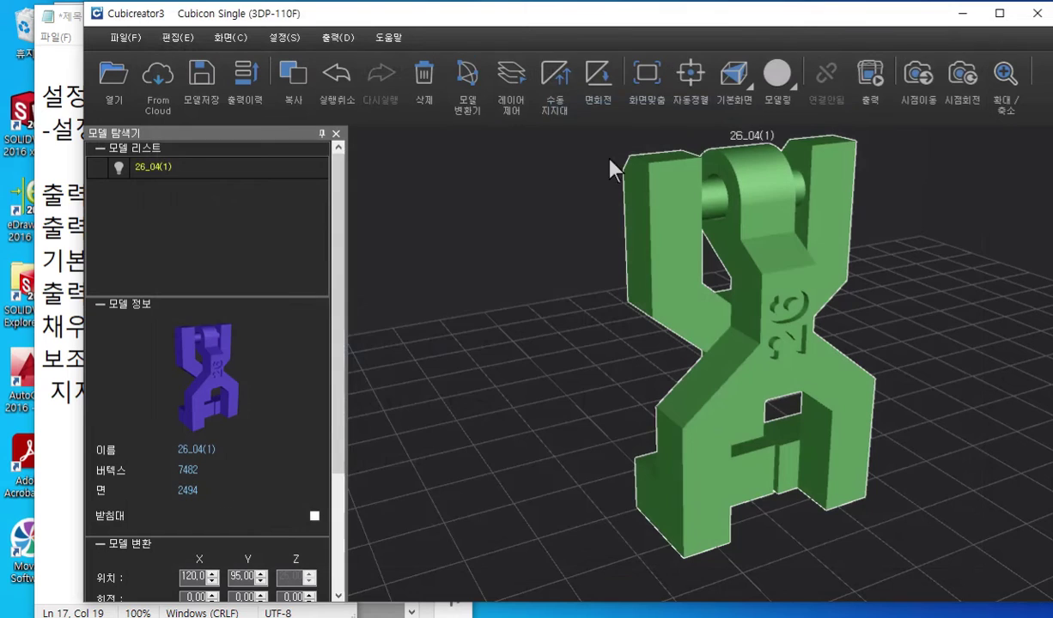
# - Switch the display to 출력경로, outline the model's base and side supports in white with the screen pen, and clear the marks
pyautogui.click(783, 99)
pyautogui.click(807, 268)
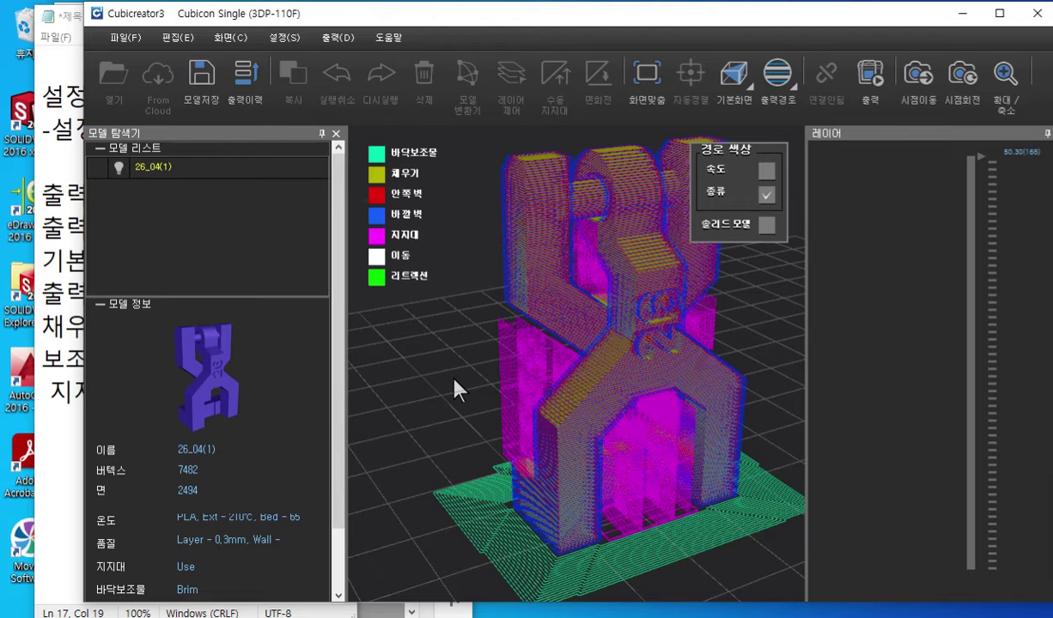
pyautogui.moveTo(526, 434); pyautogui.dragTo(512, 401, button='middle')
pyautogui.press('F9')
pyautogui.moveTo(449, 385)
pyautogui.mouseDown()
pyautogui.moveTo(525, 463)
pyautogui.moveTo(734, 404)
pyautogui.moveTo(640, 352)
pyautogui.moveTo(462, 409)
pyautogui.mouseUp()
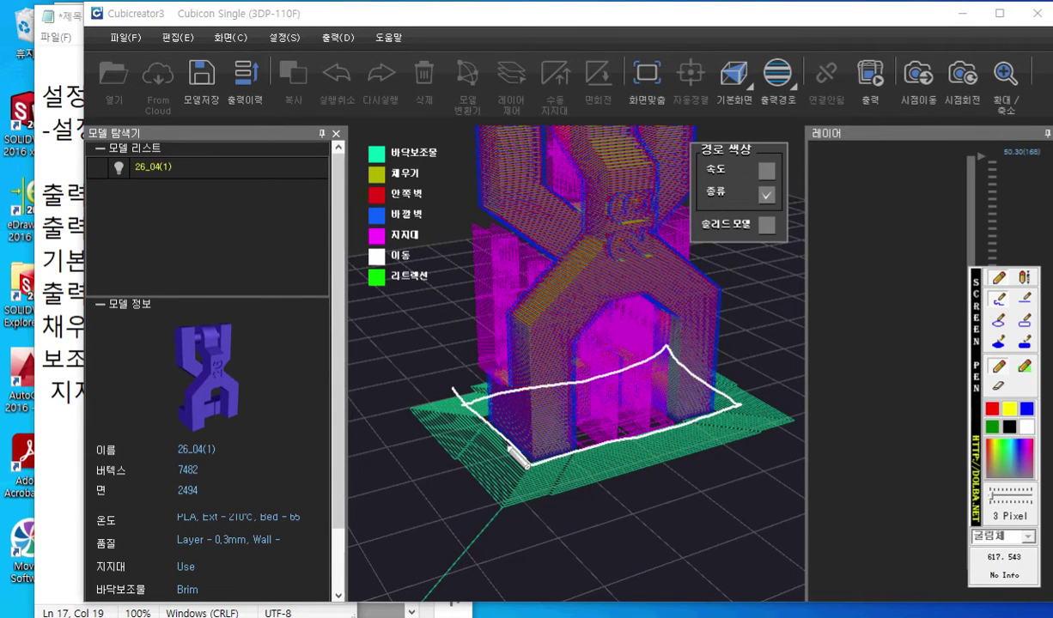
pyautogui.moveTo(490, 378); pyautogui.dragTo(482, 214)
pyautogui.moveTo(499, 315)
pyautogui.mouseDown()
pyautogui.moveTo(504, 234)
pyautogui.moveTo(520, 294)
pyautogui.mouseUp()
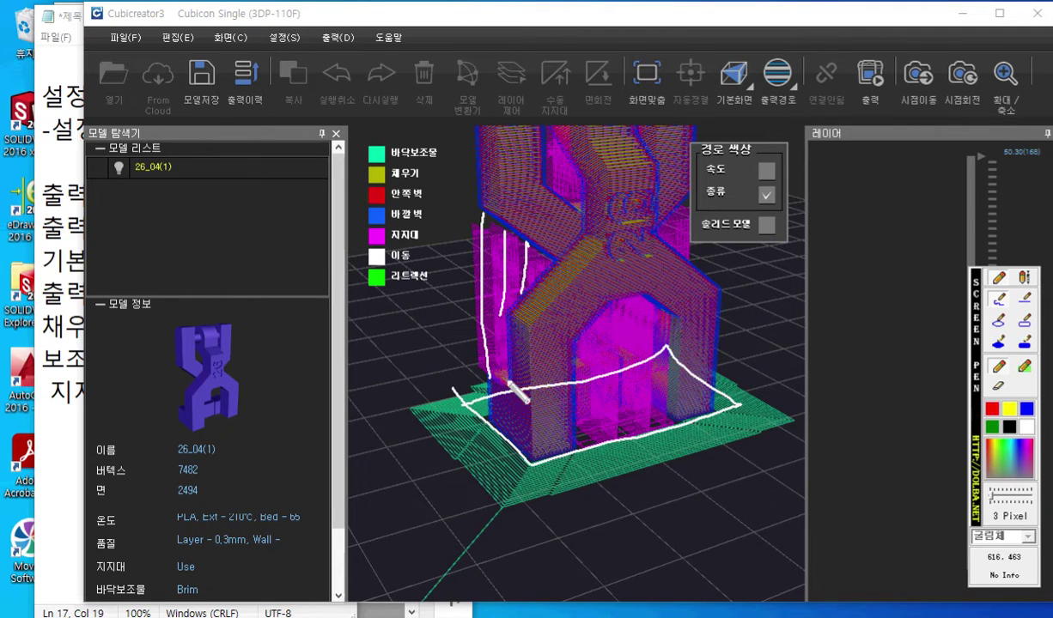
pyautogui.press('Escape')
# - Show 출력예상시간 in the model information, underline it and write 00:48 beside it with the white screen pen, and clear the marks
pyautogui.moveTo(453, 328)
pyautogui.mouseDown(button='right')
pyautogui.moveTo(484, 347)
pyautogui.moveTo(465, 340)
pyautogui.mouseUp(button='right')
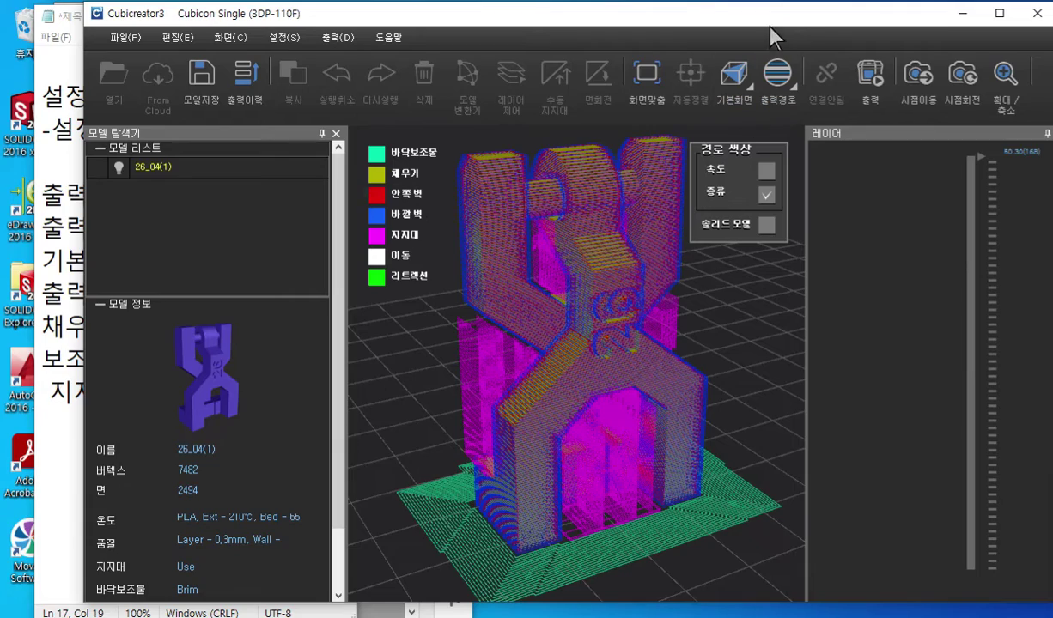
pyautogui.moveTo(771, 15)
pyautogui.mouseDown()
pyautogui.moveTo(699, 17)
pyautogui.moveTo(765, 17)
pyautogui.mouseUp()
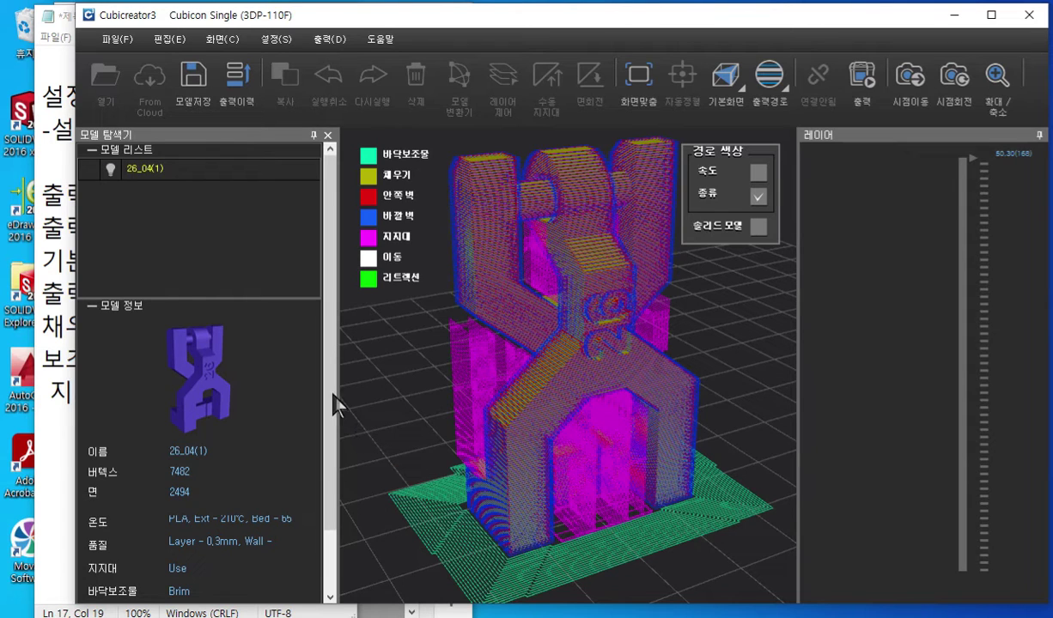
pyautogui.moveTo(336, 399); pyautogui.dragTo(339, 515)
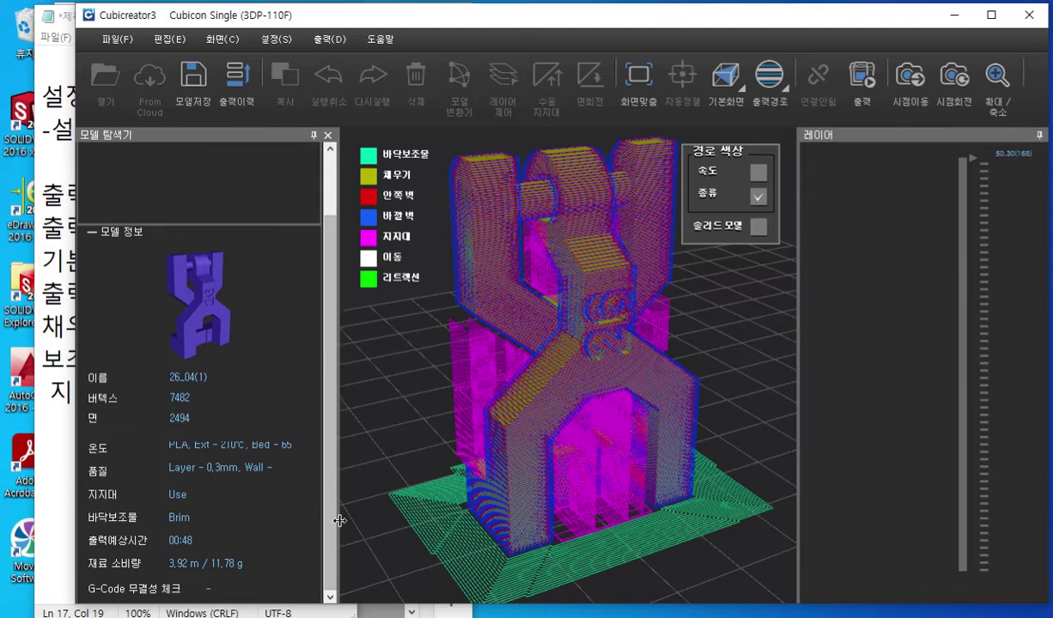
pyautogui.press('F2')
pyautogui.moveTo(151, 548); pyautogui.dragTo(288, 542)
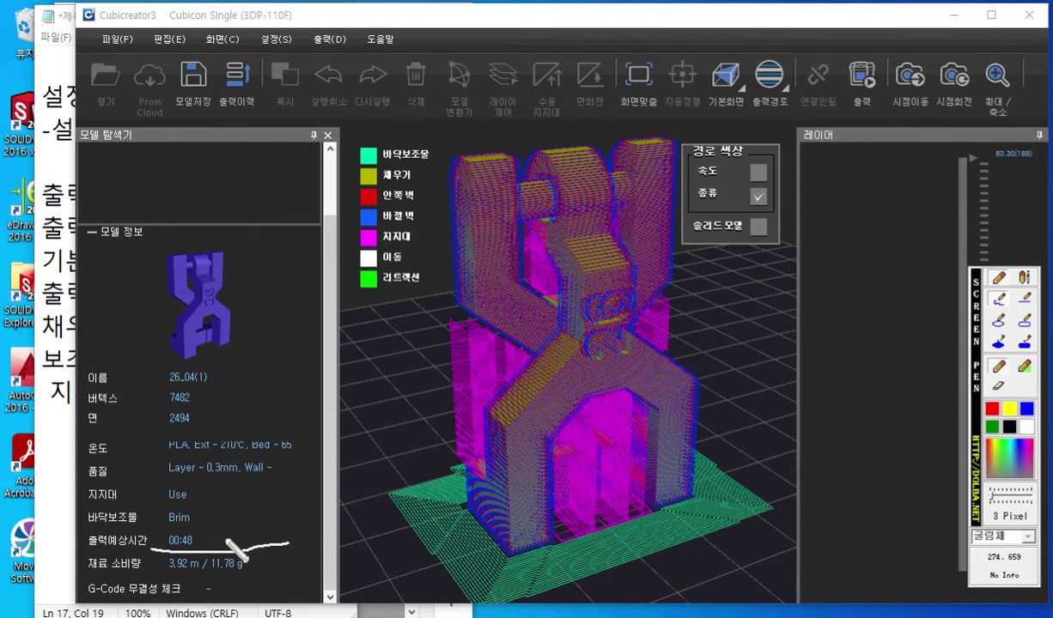
pyautogui.moveTo(246, 508)
pyautogui.mouseDown()
pyautogui.moveTo(256, 520)
pyautogui.moveTo(273, 496)
pyautogui.moveTo(296, 518)
pyautogui.moveTo(308, 465)
pyautogui.moveTo(322, 494)
pyautogui.moveTo(293, 521)
pyautogui.moveTo(376, 478)
pyautogui.moveTo(364, 525)
pyautogui.moveTo(374, 479)
pyautogui.mouseUp()
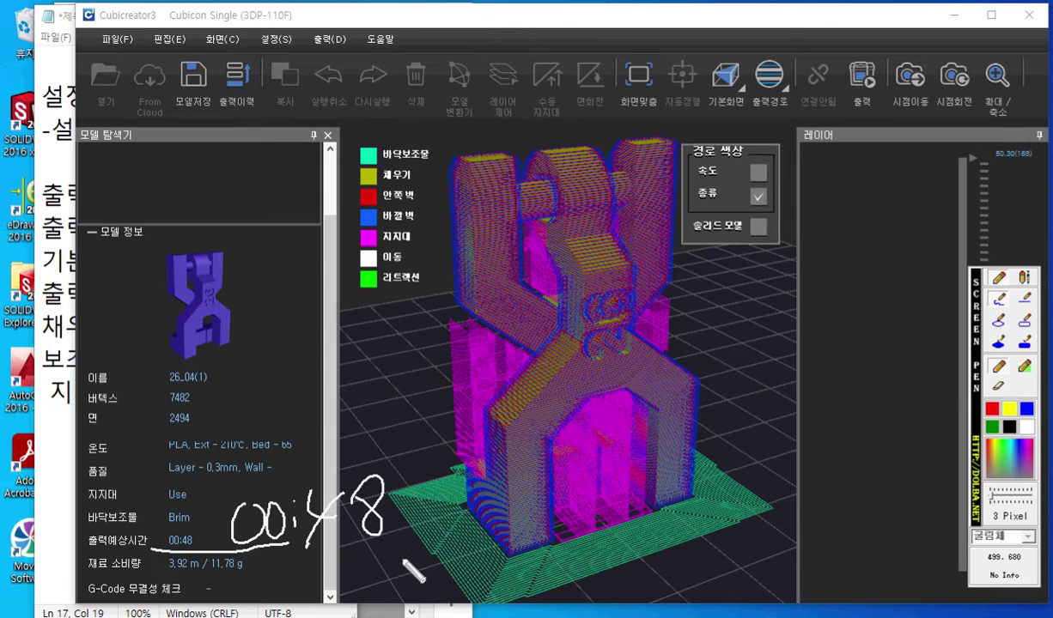
pyautogui.moveTo(278, 553); pyautogui.dragTo(385, 546)
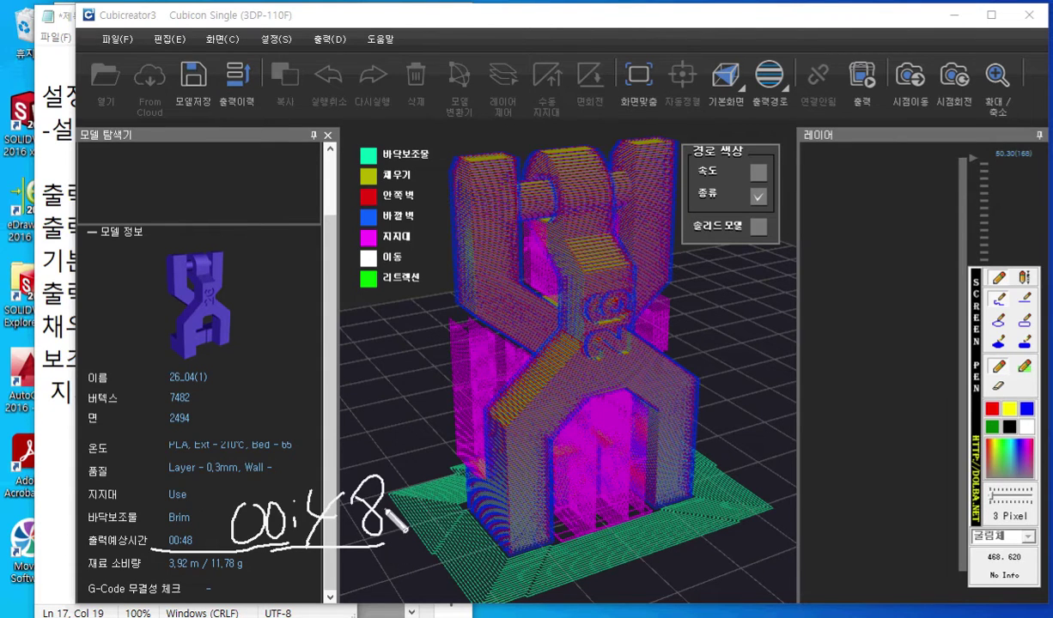
pyautogui.press('Escape')
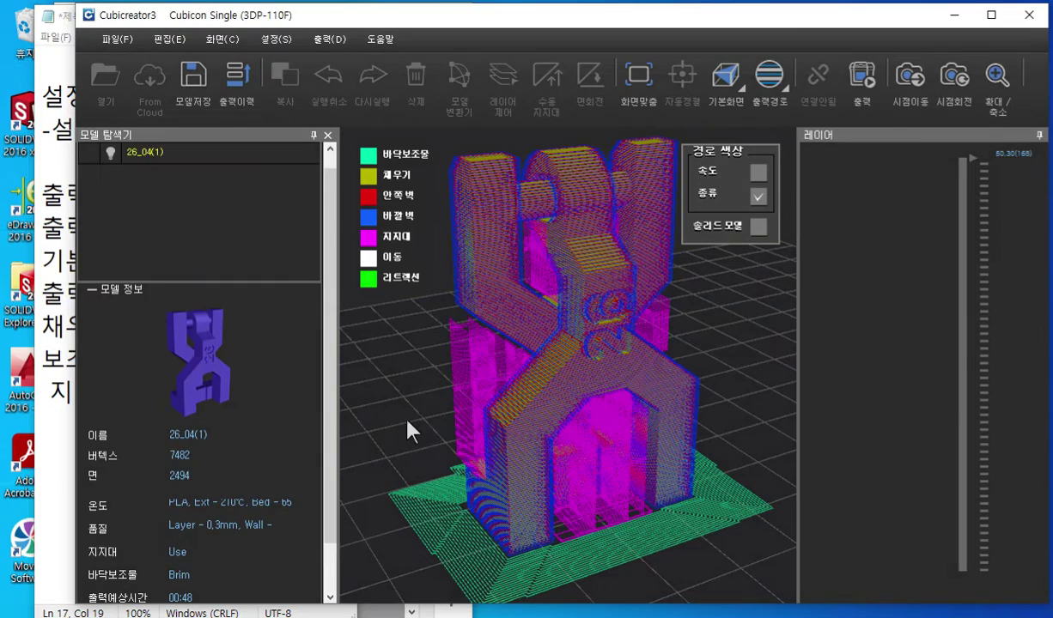
# - Place the Cubicreator3 window beside the notes, reopen the print options, and align the dialog next to the notes
pyautogui.moveTo(349, 11); pyautogui.dragTo(632, 12)
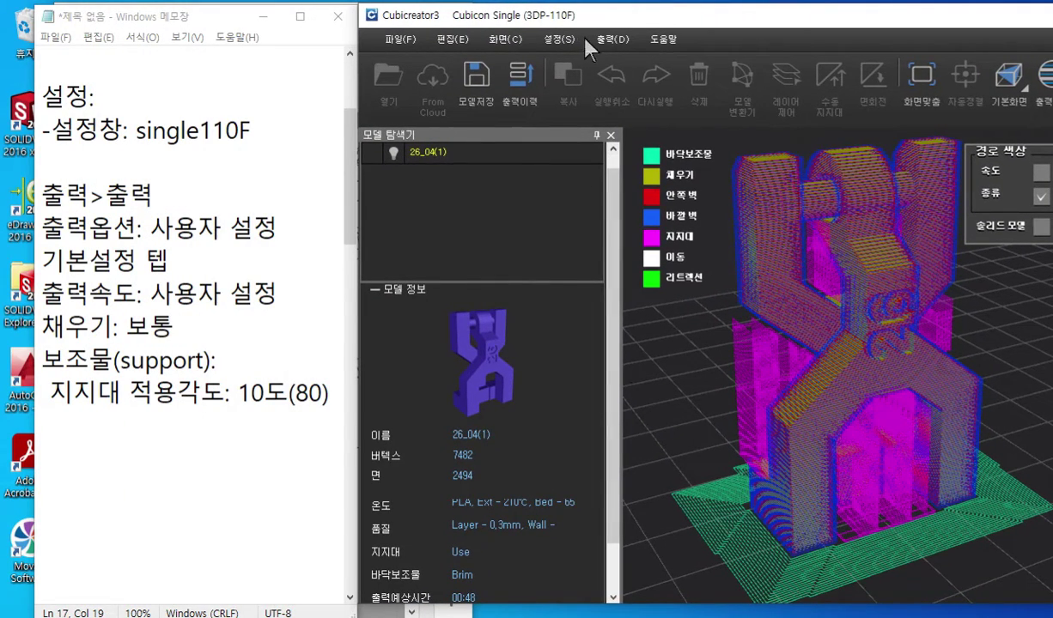
pyautogui.click(607, 39)
pyautogui.click(618, 63)
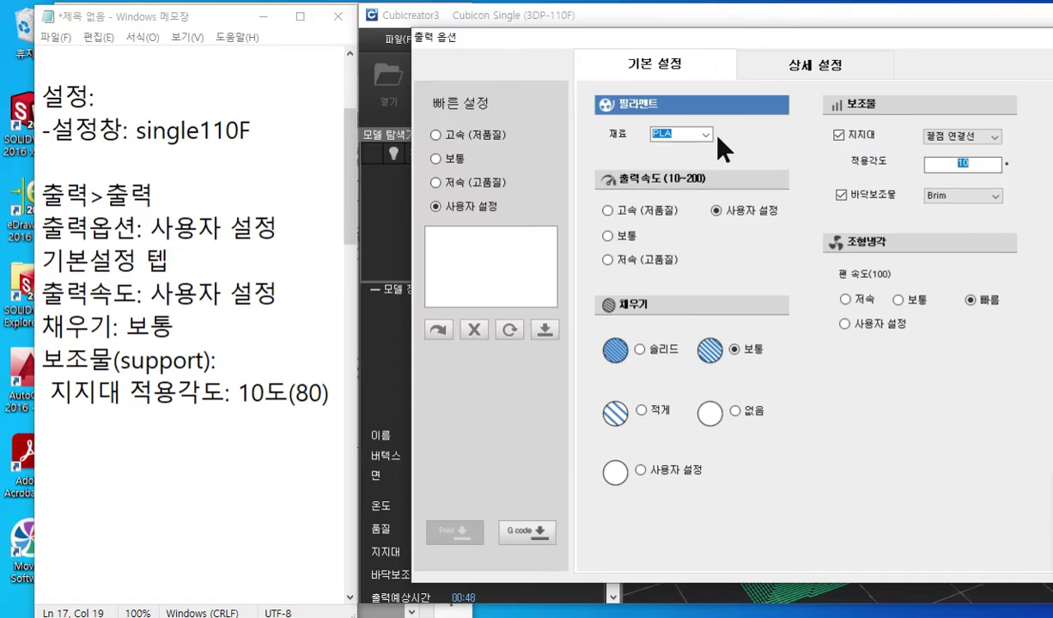
pyautogui.moveTo(750, 40); pyautogui.dragTo(703, 41)
# - Add the line "상세설정 텝" below the 지지대 적용각도 line in the notes
pyautogui.moveTo(44, 260); pyautogui.dragTo(176, 261)
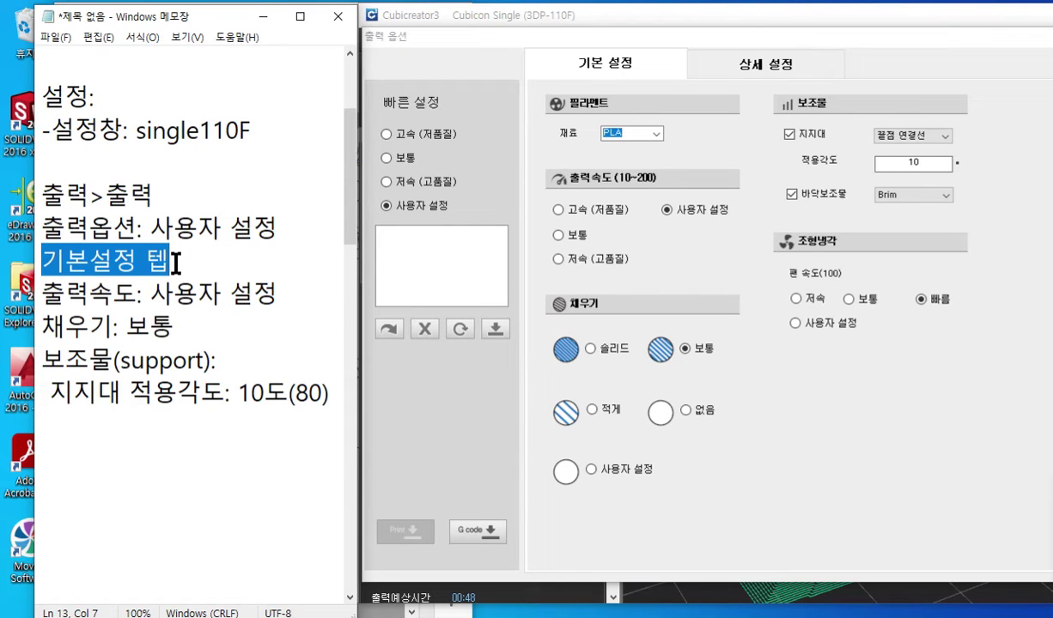
pyautogui.click(334, 394)
pyautogui.press('Return')
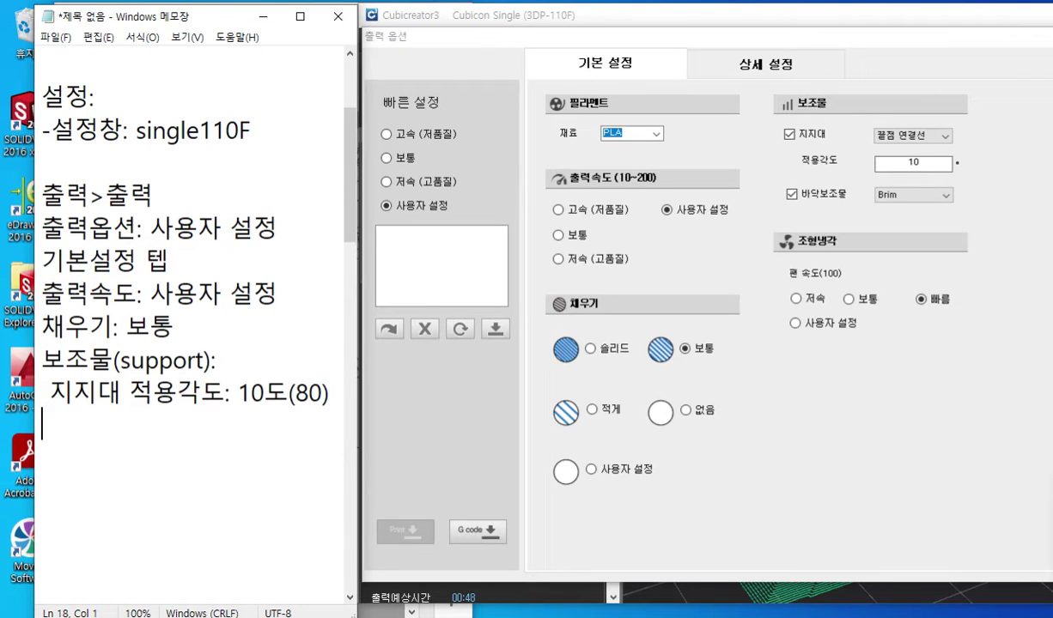
pyautogui.write('상세')
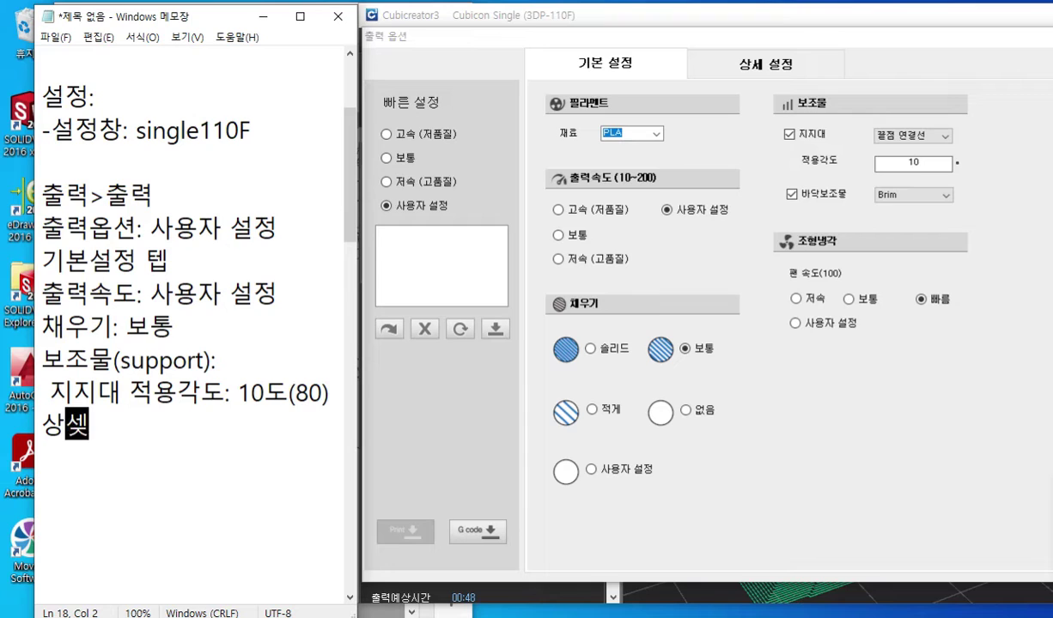
pyautogui.write('설정')
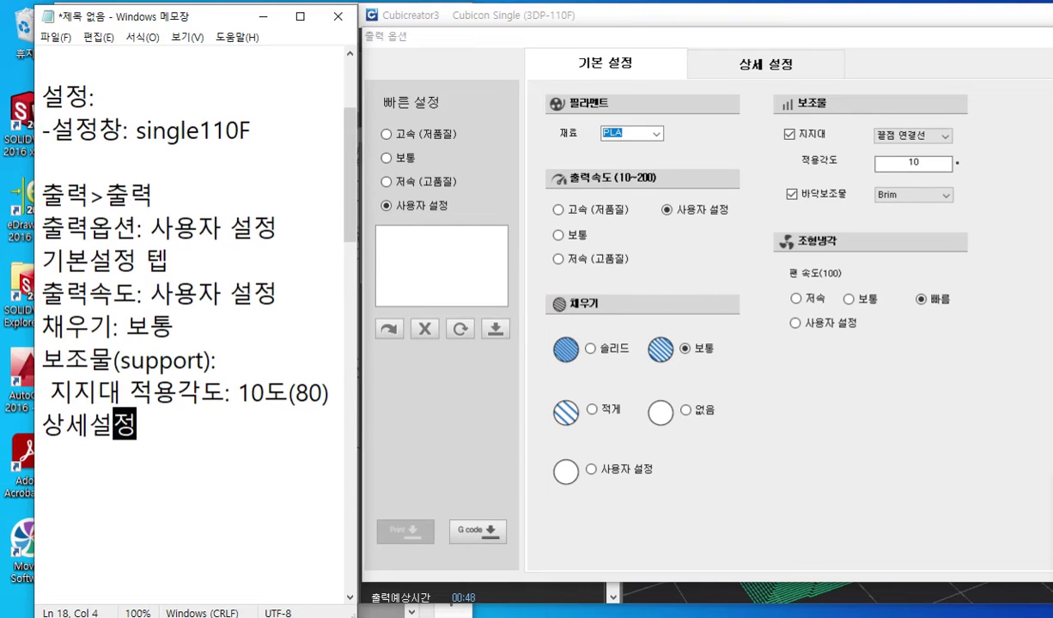
pyautogui.write(' 텝')
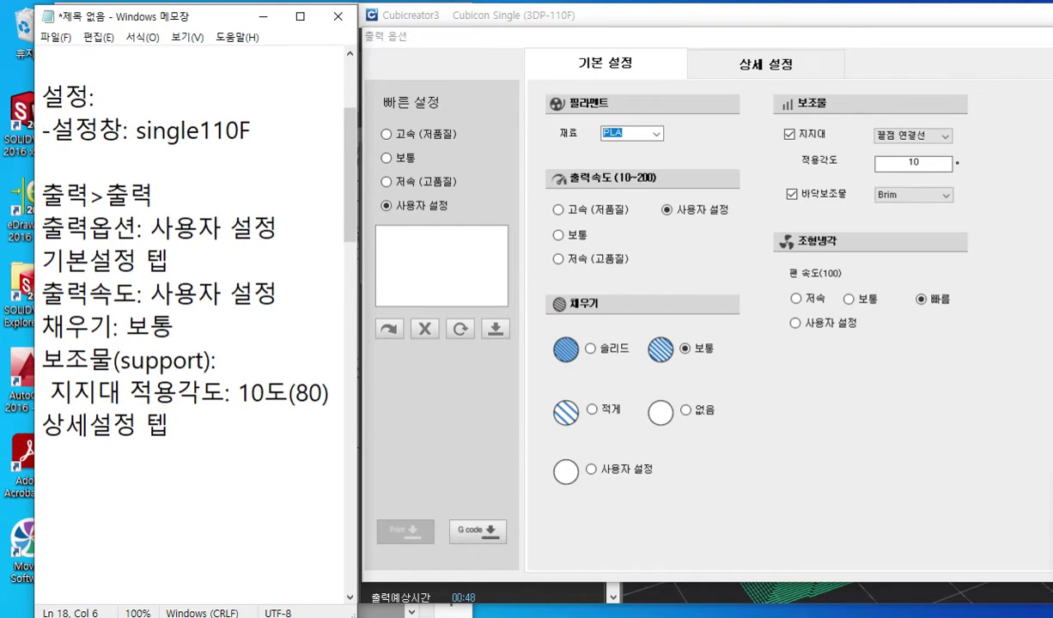
# - Insert a blank line above both "기본설정 텝" and "상세설정 텝", and add empty lines at the end of the notes
pyautogui.click(40, 261)
pyautogui.press('Return')
pyautogui.click(44, 456)
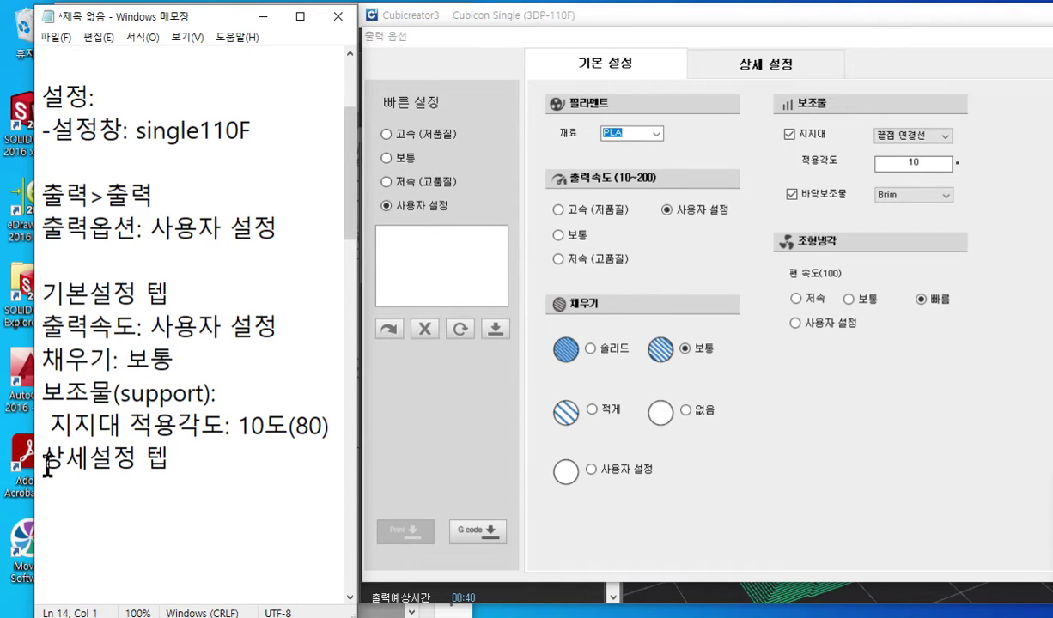
pyautogui.press('Return')
pyautogui.click(129, 539)
pyautogui.press('Return')
pyautogui.press('Return')
pyautogui.press('Return')
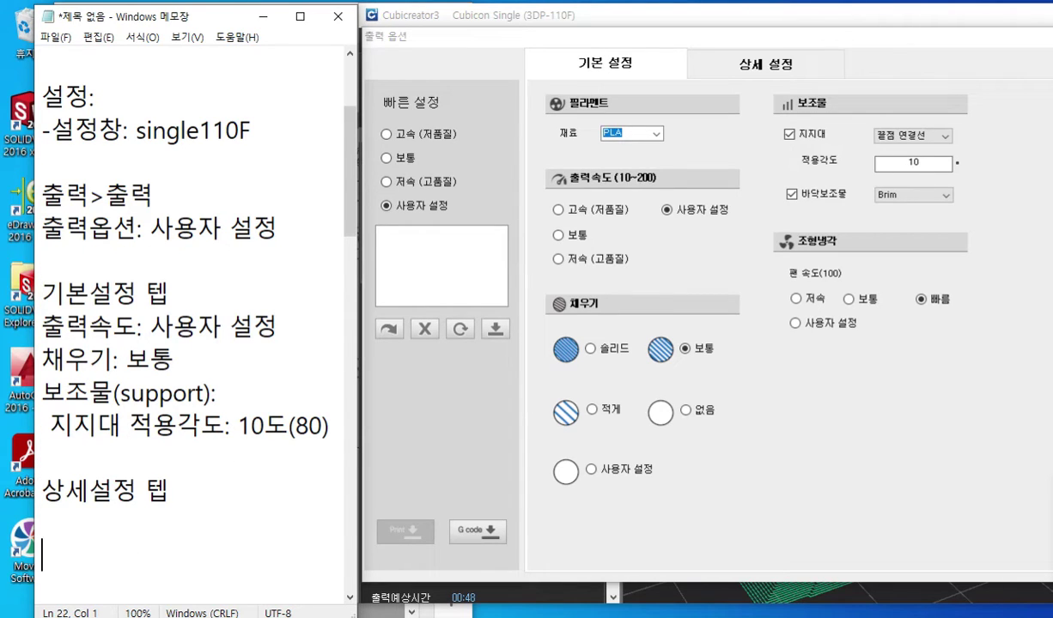
# - Add about ten more empty lines below the "상세설정 텝" heading at the end of the notes
pyautogui.press('Return')
pyautogui.press('Return')
pyautogui.press('Return')
pyautogui.press('Return')
pyautogui.press('Return')
pyautogui.press('Return')
pyautogui.press('Return')
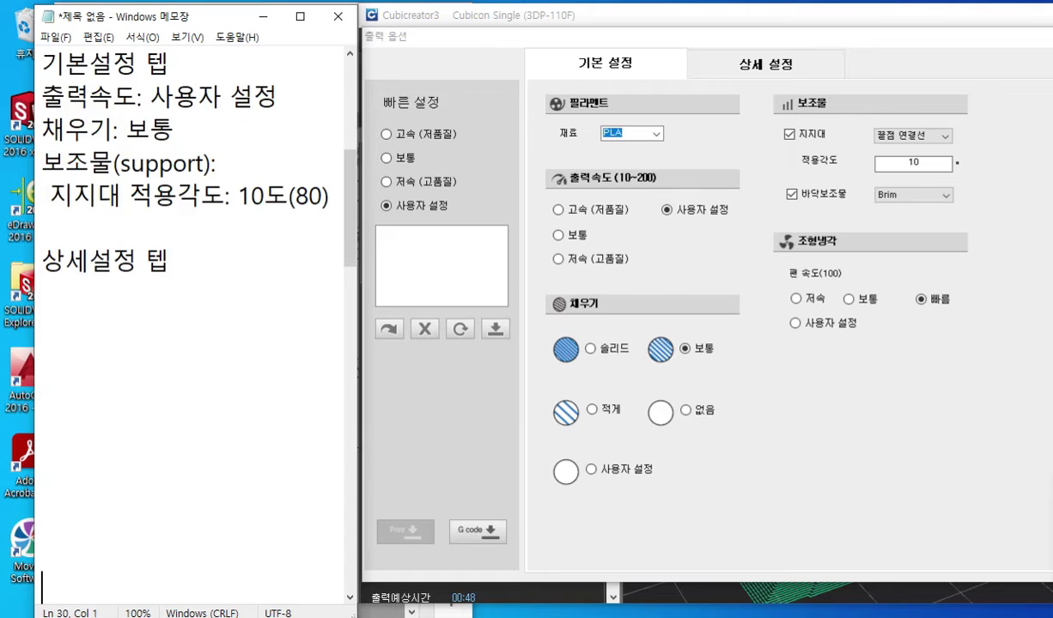
pyautogui.press('Return')
pyautogui.press('Return')
pyautogui.press('Return')
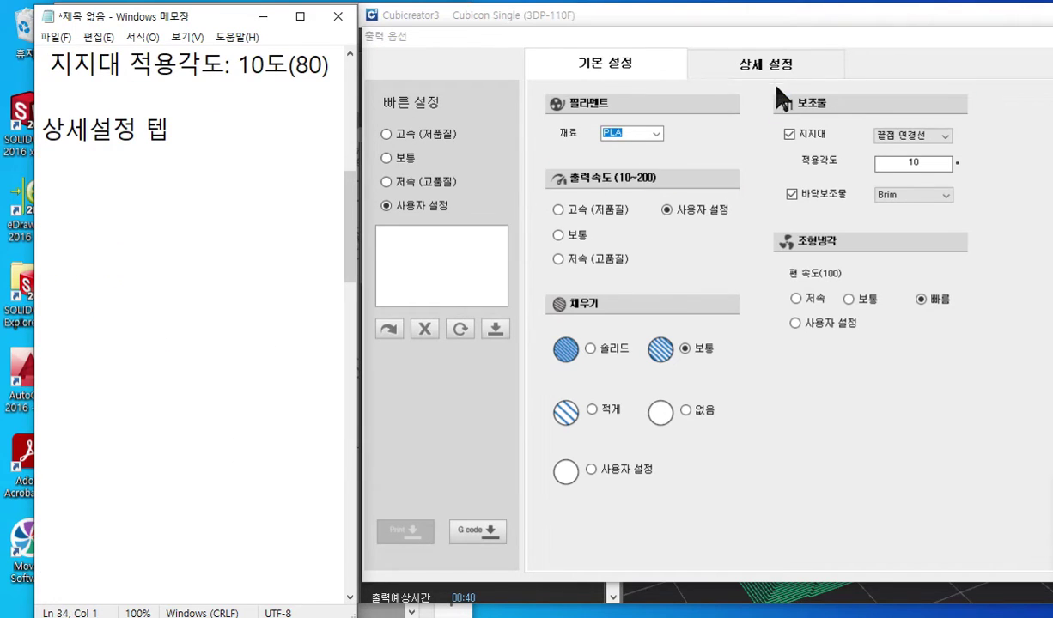
# - Show the 상세 설정 page of the print options beside the notes and highlight the Flow and 토출봉 온도 values
pyautogui.click(756, 63)
pyautogui.moveTo(727, 39); pyautogui.dragTo(559, 31)
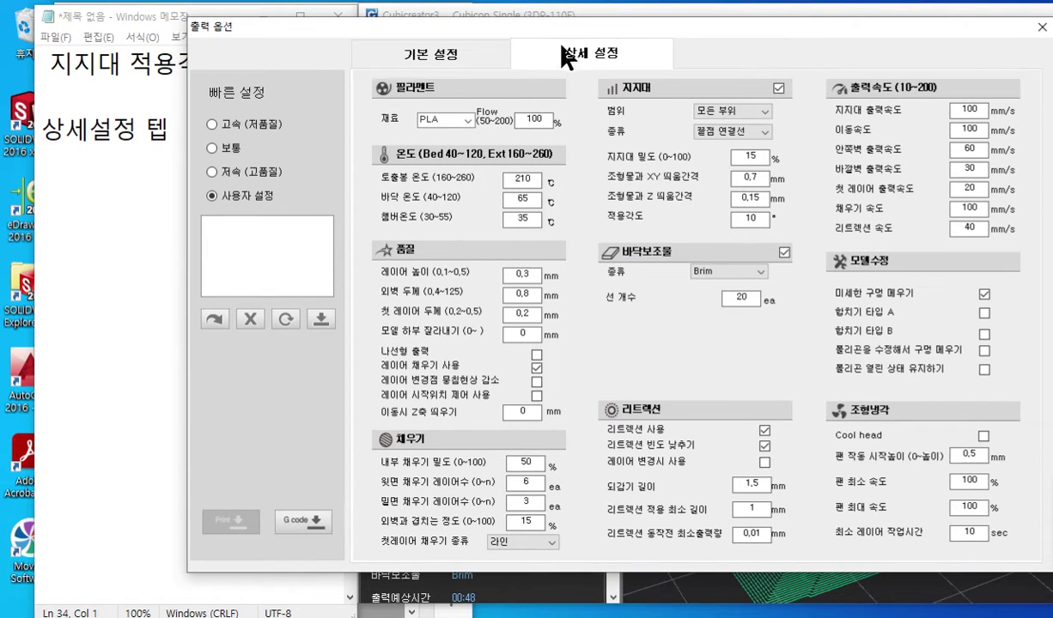
pyautogui.moveTo(445, 24); pyautogui.dragTo(614, 31)
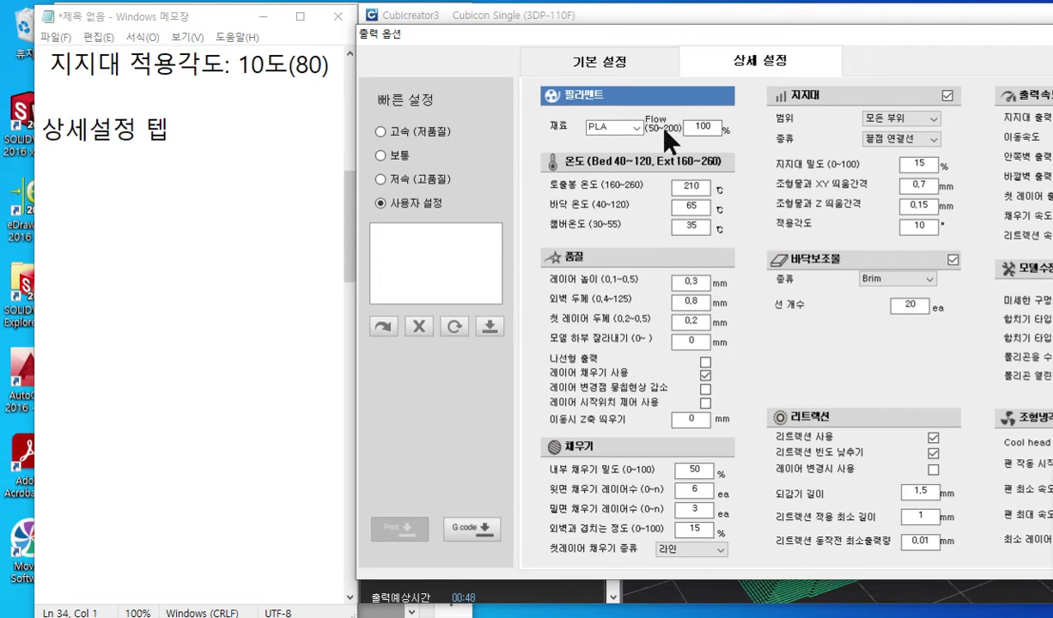
pyautogui.moveTo(663, 133)
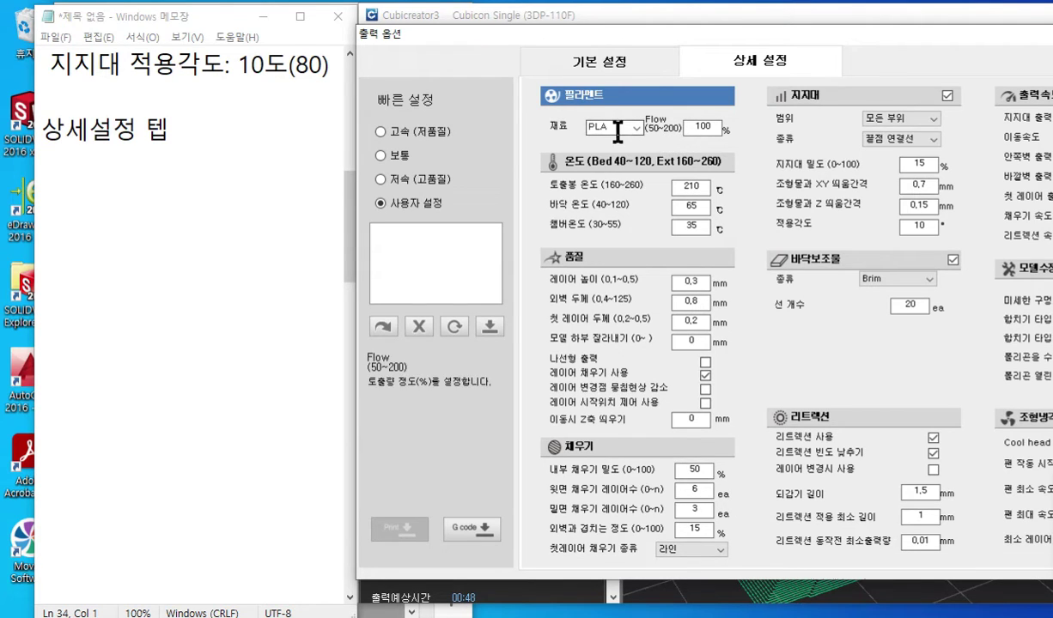
pyautogui.doubleClick(701, 126)
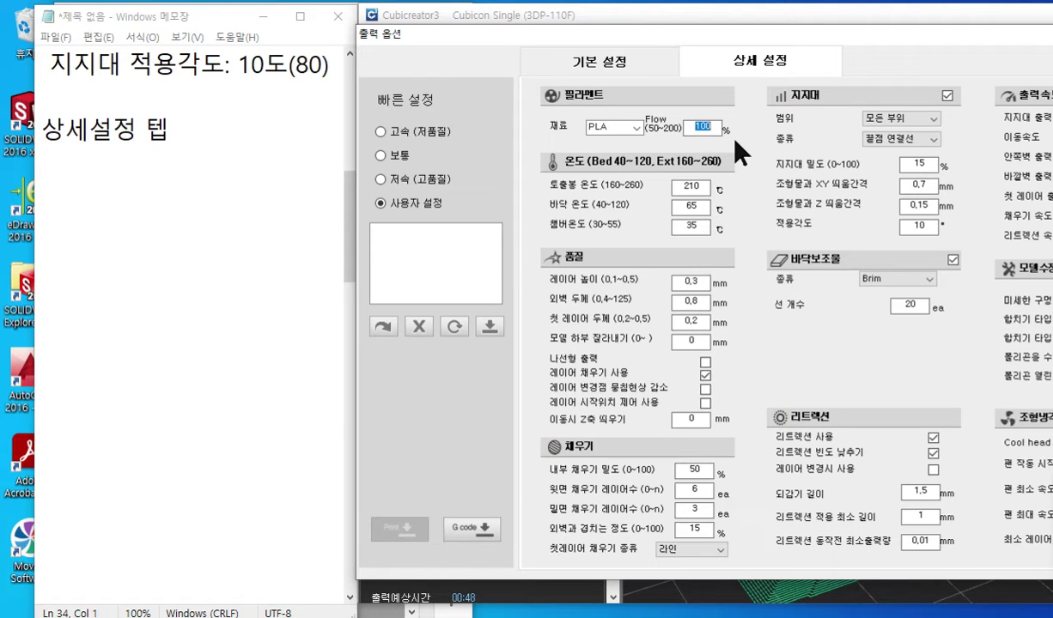
pyautogui.doubleClick(679, 185)
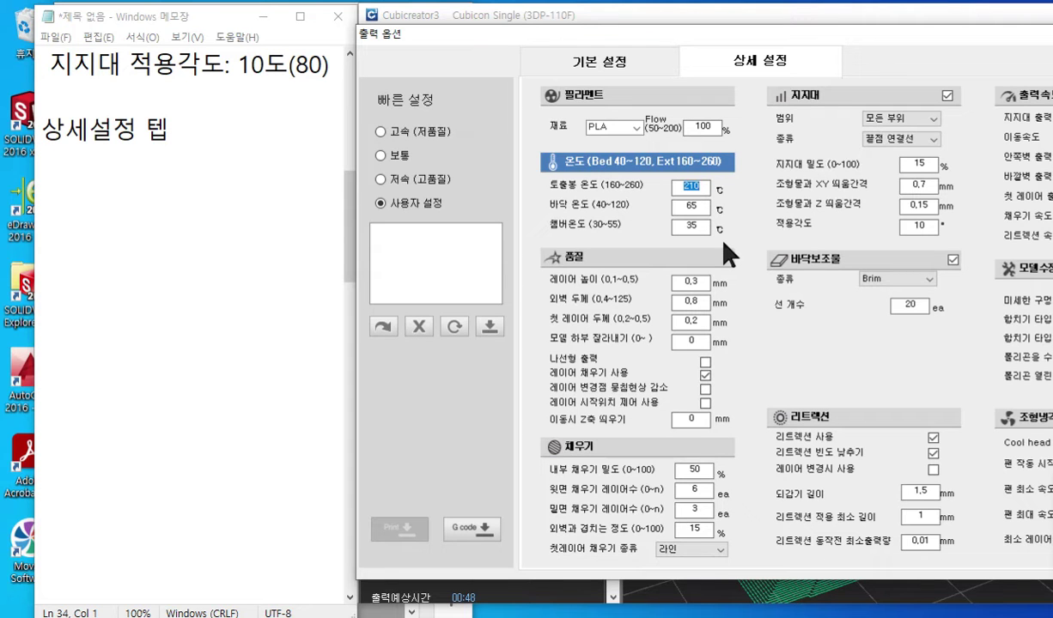
# - Underline the three temperature settings with the red screen pen, write 노즐, 베드 and 35° beside them, and clear the marks
pyautogui.moveTo(724, 36); pyautogui.dragTo(597, 58)
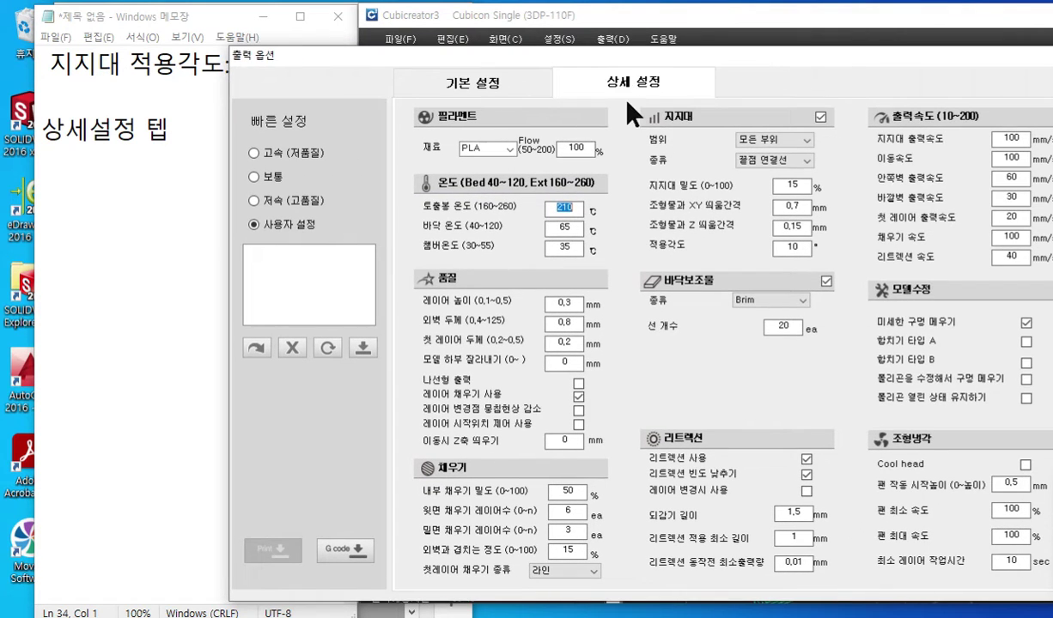
pyautogui.scroll(3, 593, 232)
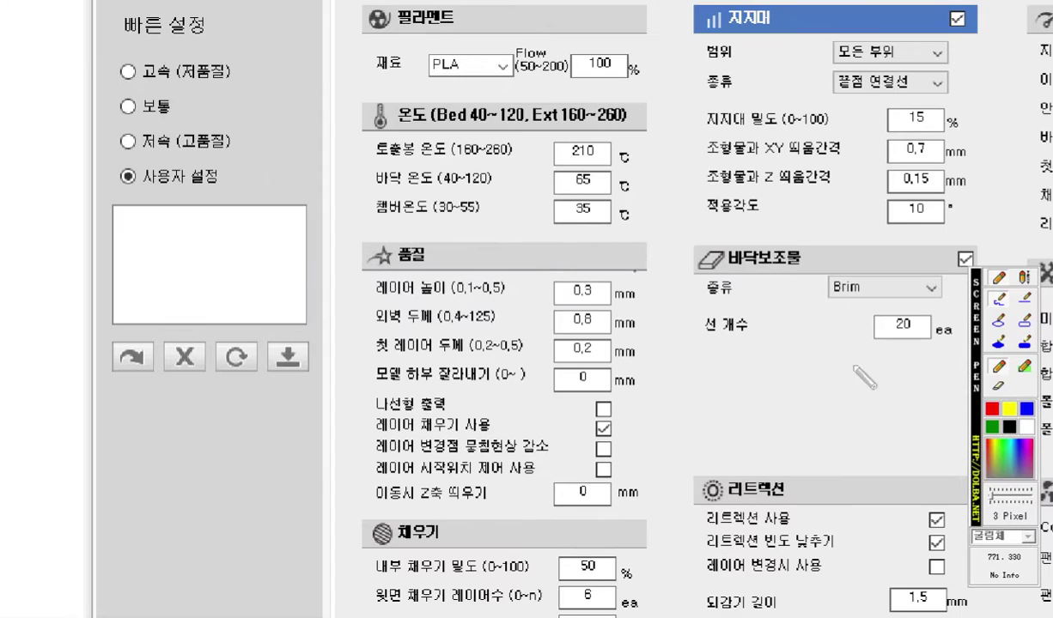
pyautogui.click(994, 411)
pyautogui.moveTo(375, 158)
pyautogui.mouseDown()
pyautogui.moveTo(615, 163)
pyautogui.moveTo(632, 145)
pyautogui.moveTo(651, 147)
pyautogui.mouseUp()
pyautogui.moveTo(643, 149)
pyautogui.mouseDown()
pyautogui.moveTo(642, 163)
pyautogui.moveTo(665, 158)
pyautogui.moveTo(693, 174)
pyautogui.mouseUp()
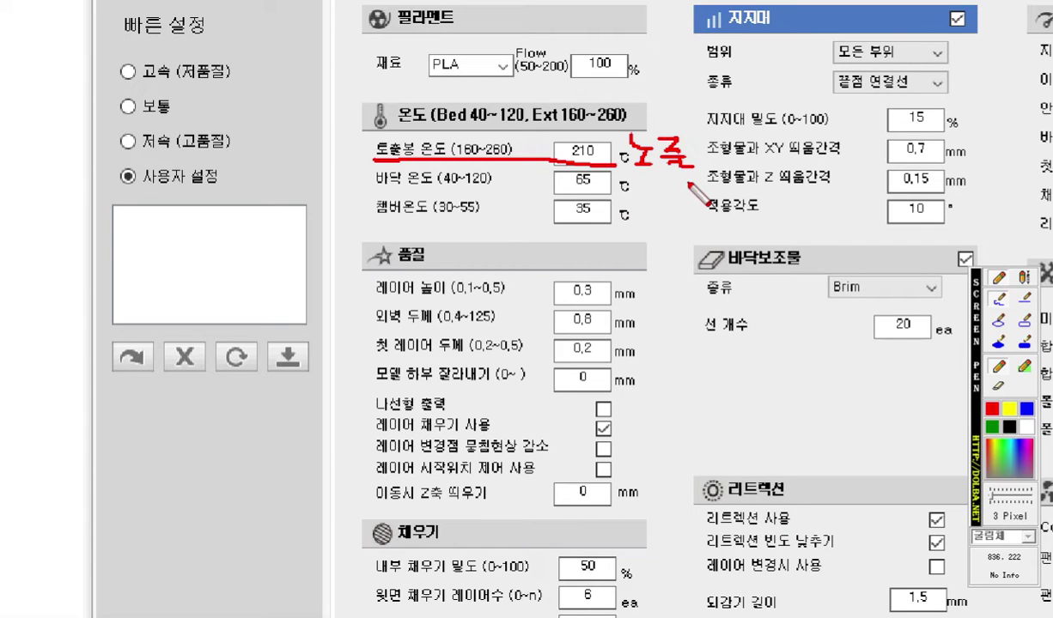
pyautogui.moveTo(364, 193)
pyautogui.mouseDown()
pyautogui.moveTo(643, 199)
pyautogui.moveTo(658, 179)
pyautogui.mouseUp()
pyautogui.moveTo(668, 172)
pyautogui.mouseDown()
pyautogui.moveTo(669, 203)
pyautogui.moveTo(678, 184)
pyautogui.moveTo(680, 206)
pyautogui.moveTo(699, 182)
pyautogui.moveTo(706, 209)
pyautogui.mouseUp()
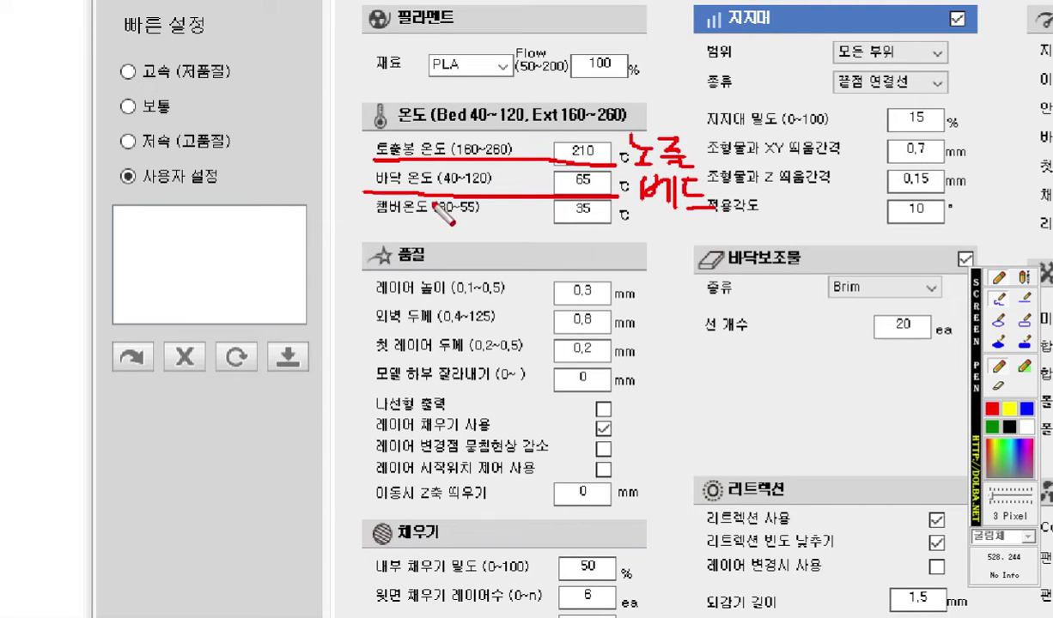
pyautogui.moveTo(369, 228); pyautogui.dragTo(617, 222)
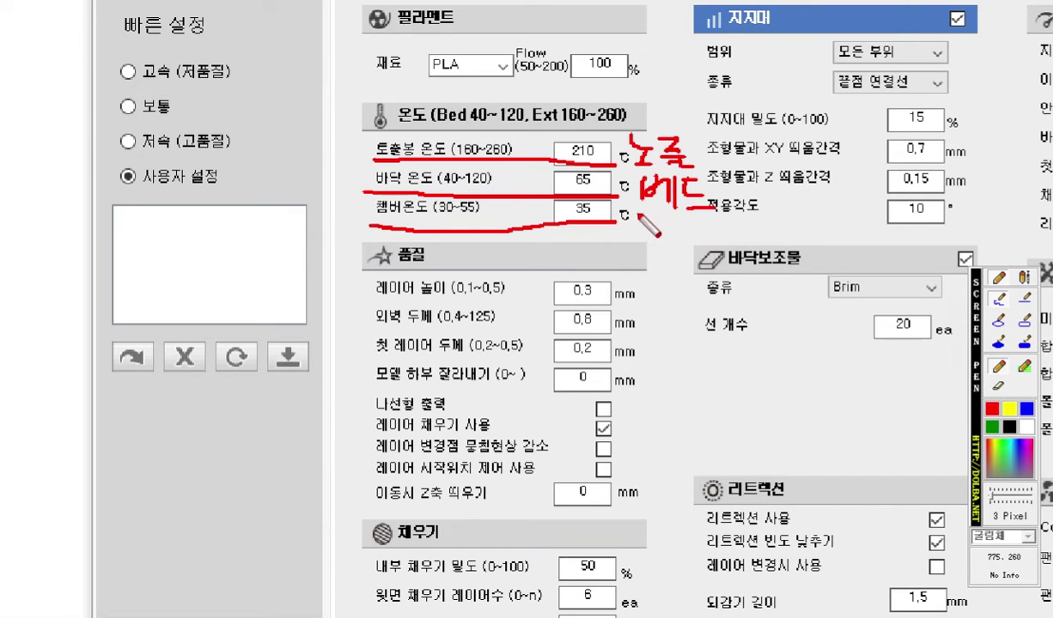
pyautogui.moveTo(637, 214)
pyautogui.mouseDown()
pyautogui.moveTo(645, 230)
pyautogui.moveTo(632, 250)
pyautogui.moveTo(663, 253)
pyautogui.moveTo(687, 220)
pyautogui.mouseUp()
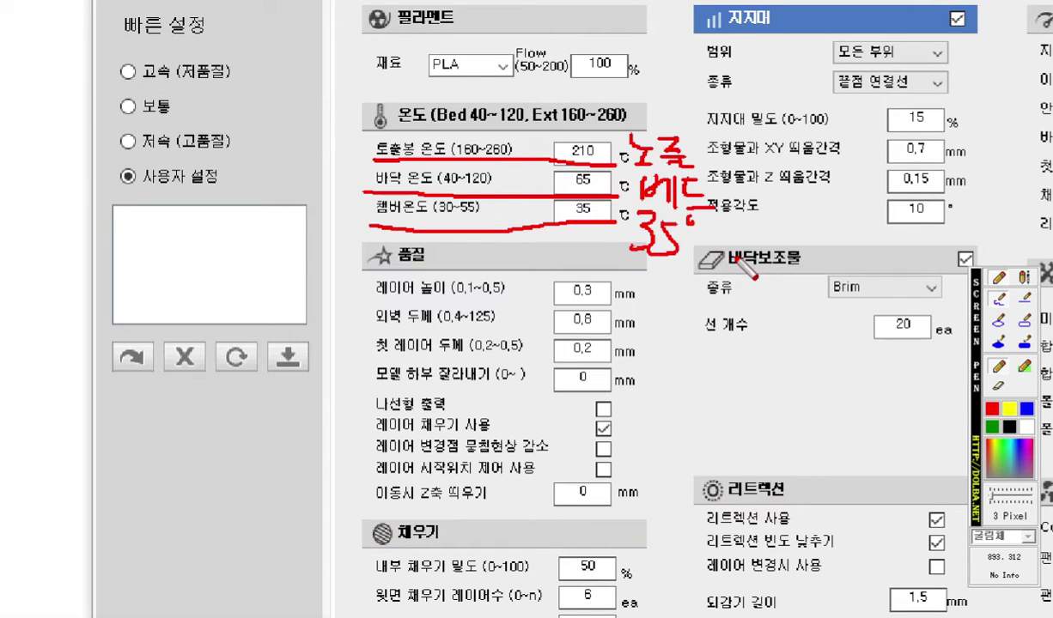
pyautogui.press('Escape')
# - Close the print options, open the 설정창 and move the 환경설정 dialog so its 장비 section is in view
pyautogui.moveTo(889, 54); pyautogui.dragTo(715, 84)
pyautogui.click(907, 84)
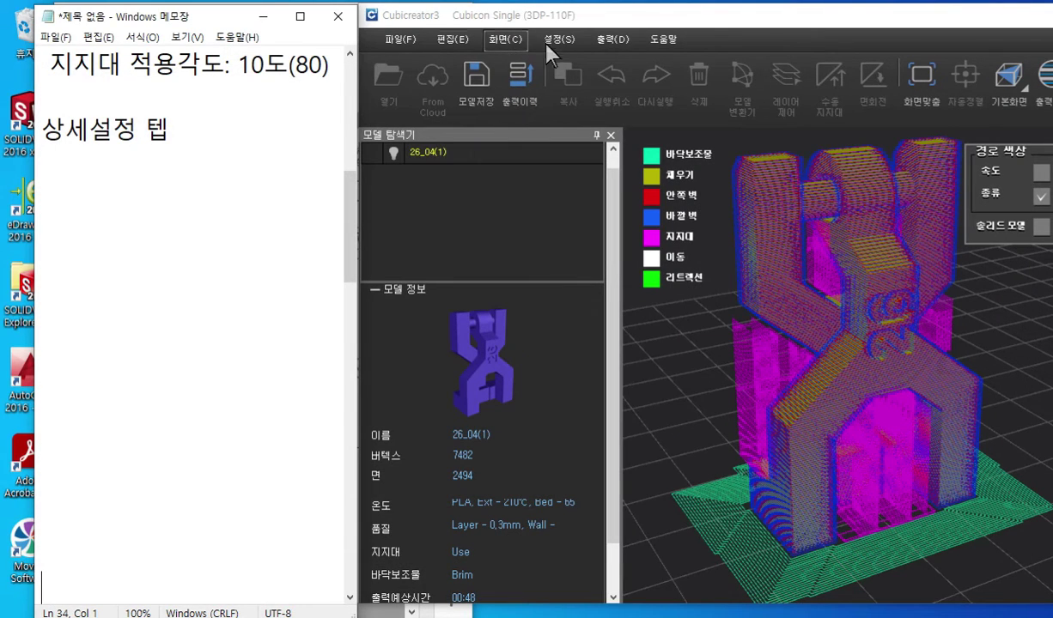
pyautogui.click(555, 43)
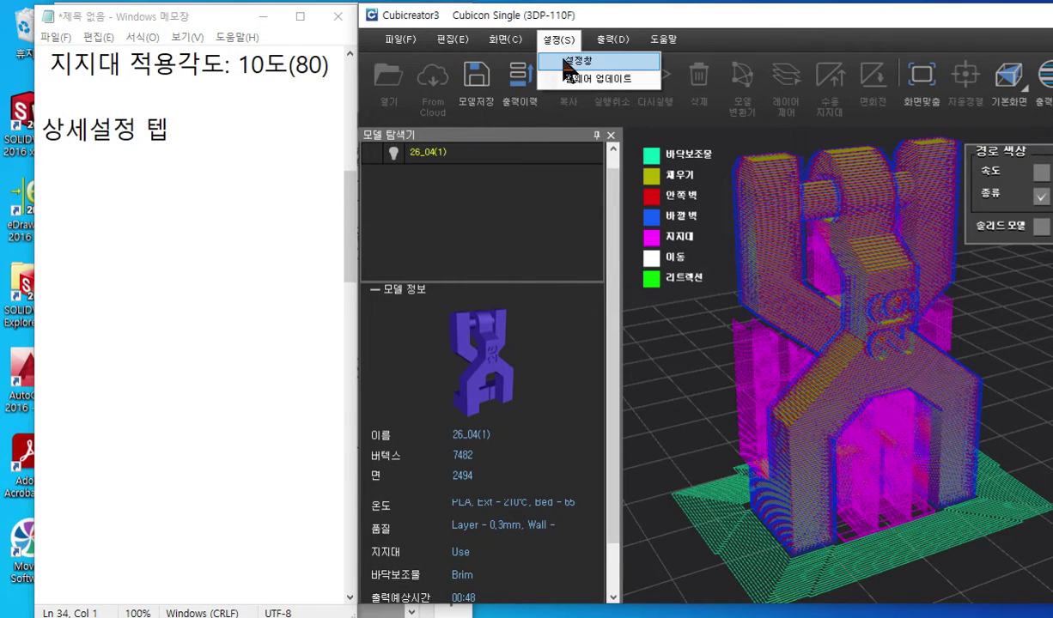
pyautogui.click(557, 61)
pyautogui.moveTo(831, 39); pyautogui.dragTo(464, 61)
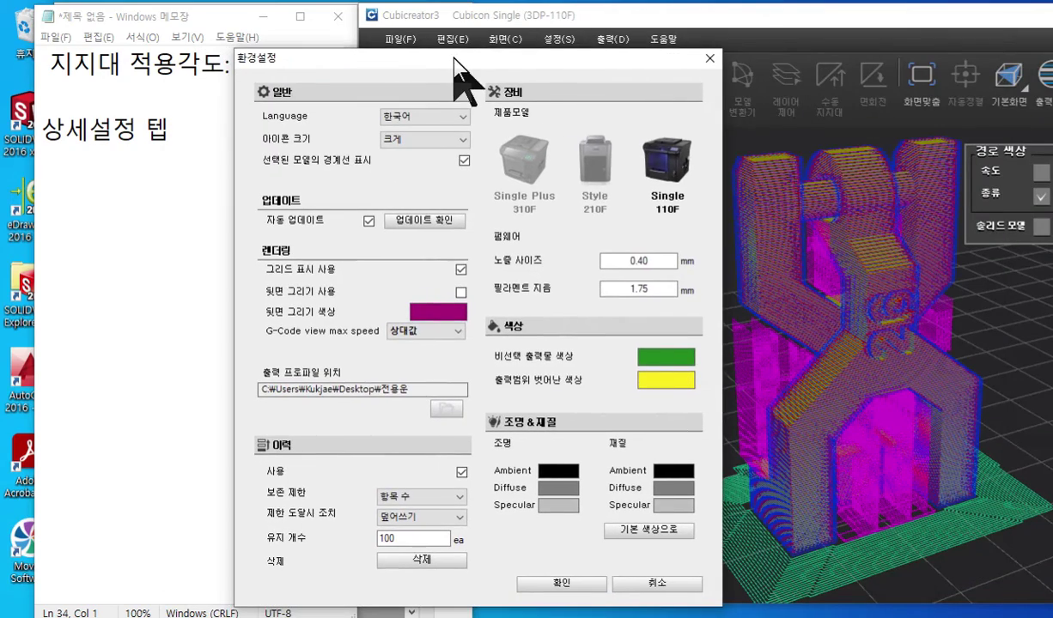
# - Circle the Single 110F printer with the red screen pen, write 밀폐 above it, and clear the marks
pyautogui.press('F12')
pyautogui.scroll(5, 737, 104)
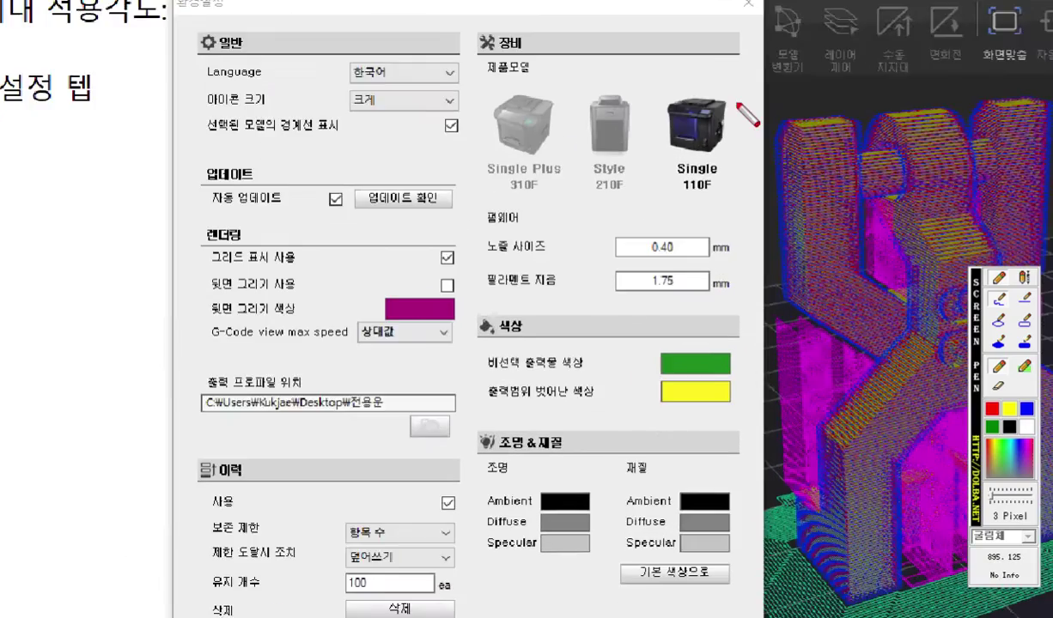
pyautogui.scroll(-5, 740, 107)
pyautogui.moveTo(765, 153)
pyautogui.mouseDown()
pyautogui.moveTo(683, 196)
pyautogui.moveTo(743, 51)
pyautogui.moveTo(773, 179)
pyautogui.mouseUp()
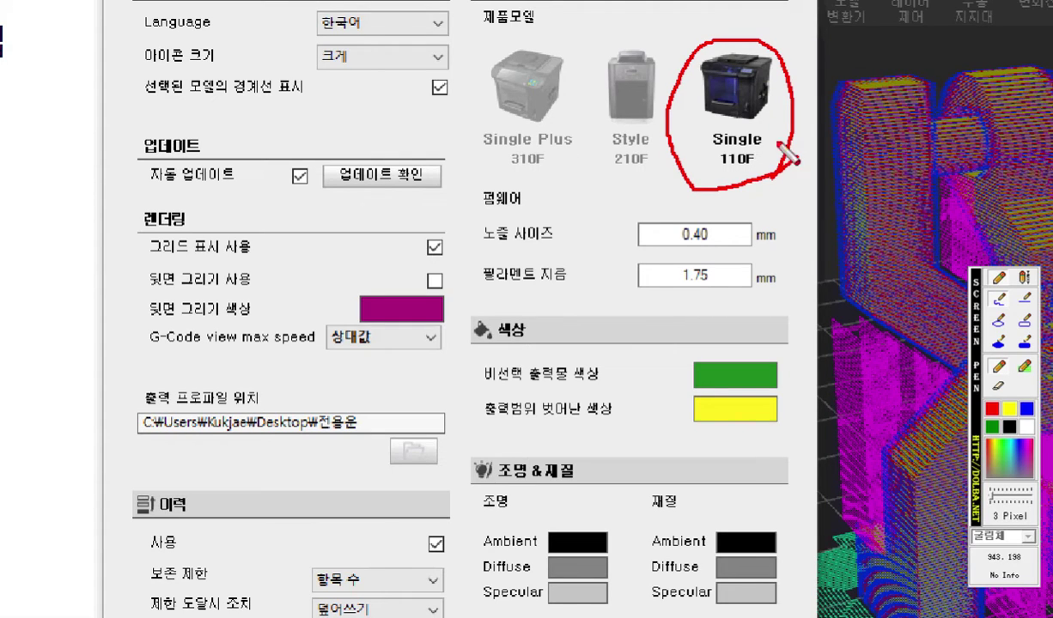
pyautogui.moveTo(640, 8)
pyautogui.mouseDown()
pyautogui.moveTo(645, 26)
pyautogui.moveTo(675, 24)
pyautogui.moveTo(671, 41)
pyautogui.moveTo(683, 43)
pyautogui.mouseUp()
pyautogui.click(700, 12)
pyautogui.moveTo(720, 9); pyautogui.dragTo(725, 10)
pyautogui.moveTo(708, 12)
pyautogui.mouseDown()
pyautogui.moveTo(708, 31)
pyautogui.moveTo(747, 23)
pyautogui.mouseUp()
pyautogui.moveTo(748, 9); pyautogui.dragTo(756, 37)
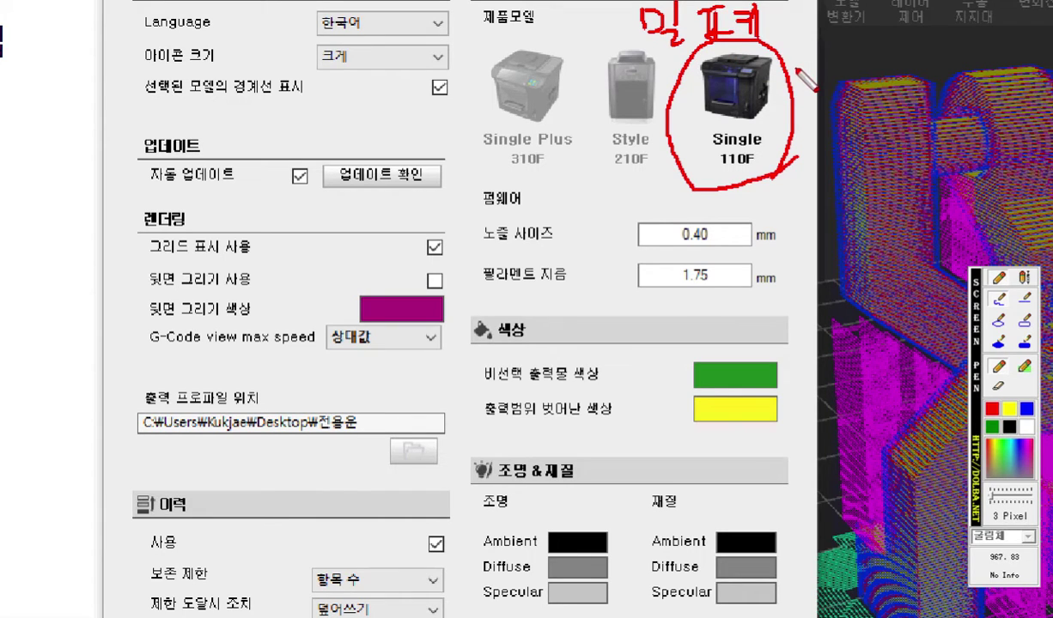
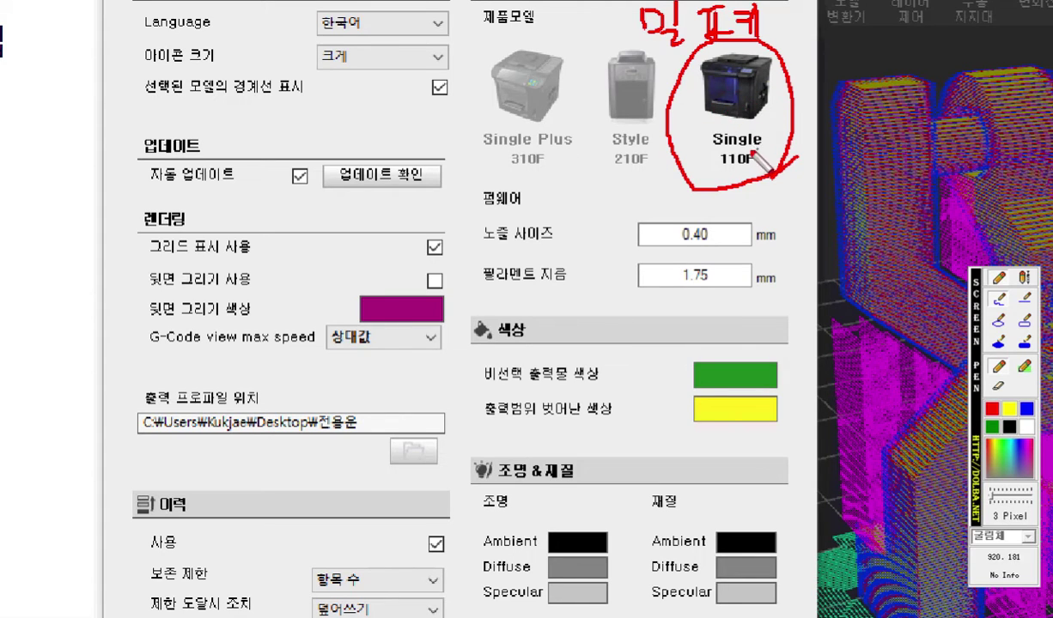
pyautogui.press('Escape')
# - Close the 환경설정 dialog, reopen the print options and place that dialog partly over the notes
pyautogui.click(709, 57)
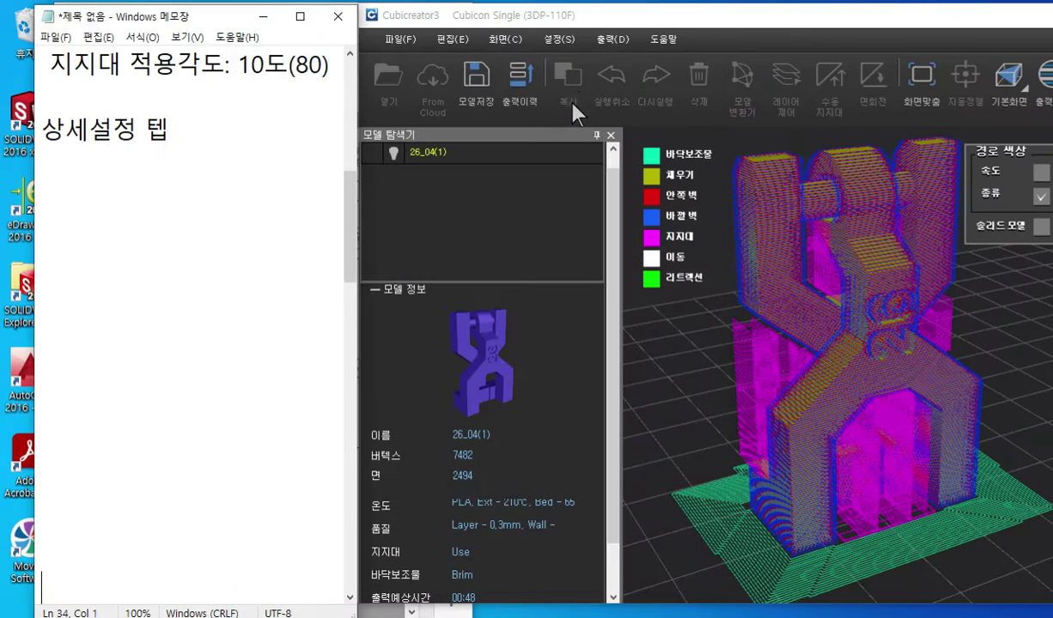
pyautogui.click(609, 40)
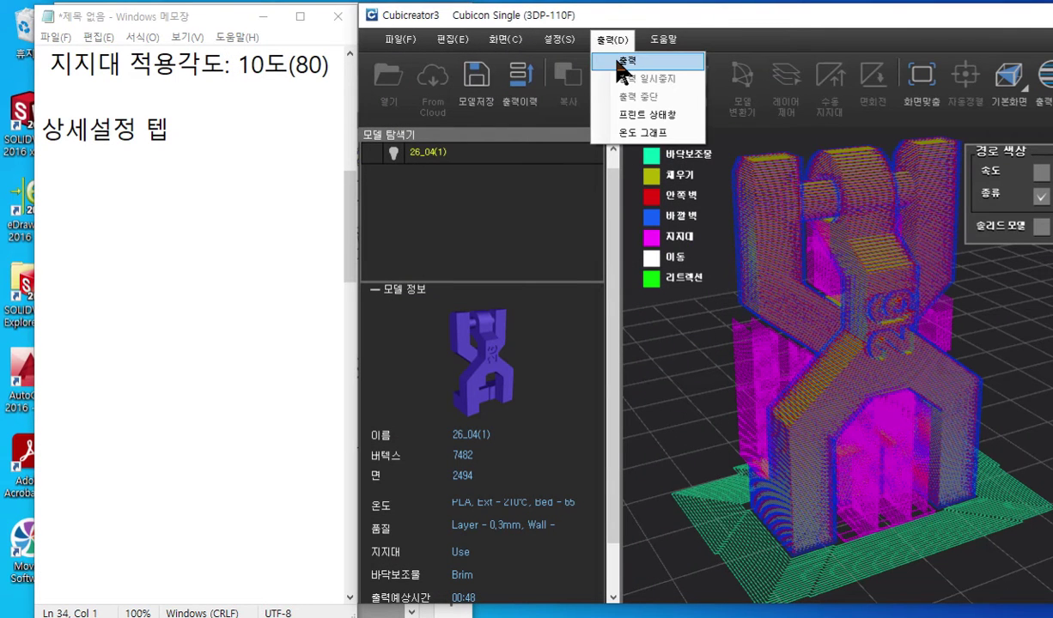
pyautogui.click(620, 62)
pyautogui.moveTo(793, 27); pyautogui.dragTo(745, 44)
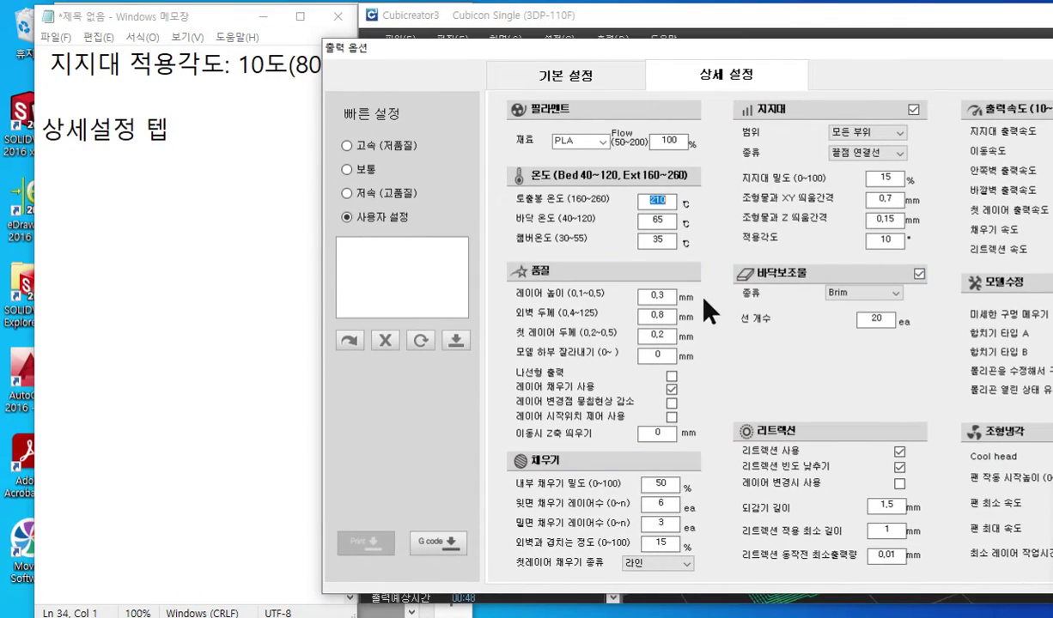
# - Select the 첫 레이어 두께 value under 품질 and underline that setting with the red screen pen
pyautogui.moveTo(648, 296)
pyautogui.mouseDown()
pyautogui.moveTo(676, 294)
pyautogui.moveTo(678, 316)
pyautogui.moveTo(653, 335)
pyautogui.moveTo(727, 346)
pyautogui.mouseUp()
pyautogui.press('F12')
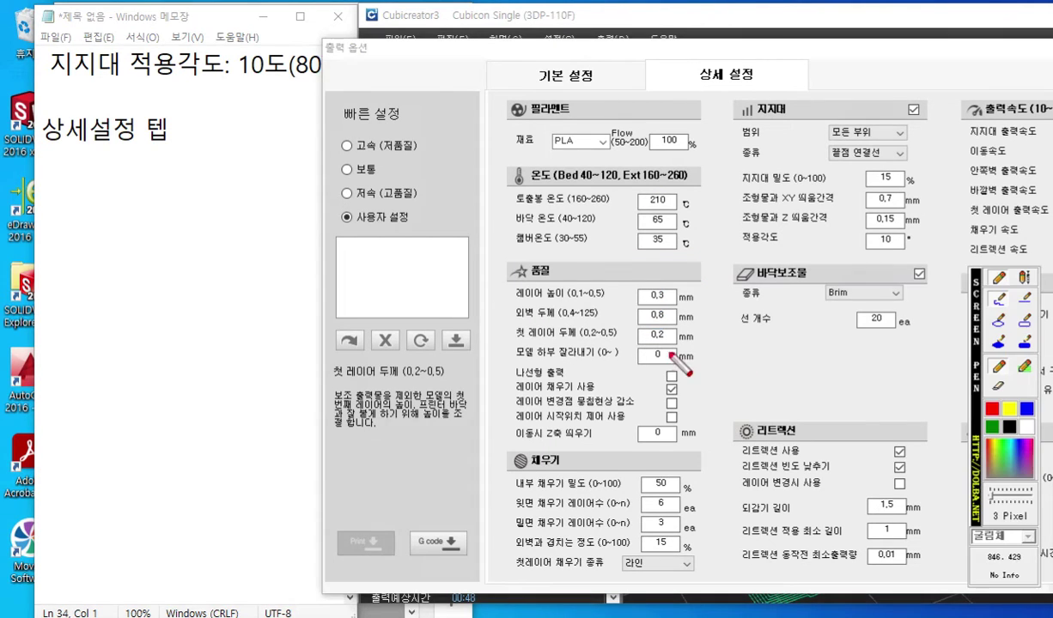
pyautogui.scroll(3, 649, 353)
pyautogui.moveTo(718, 322); pyautogui.dragTo(738, 352)
pyautogui.moveTo(510, 342); pyautogui.dragTo(674, 341)
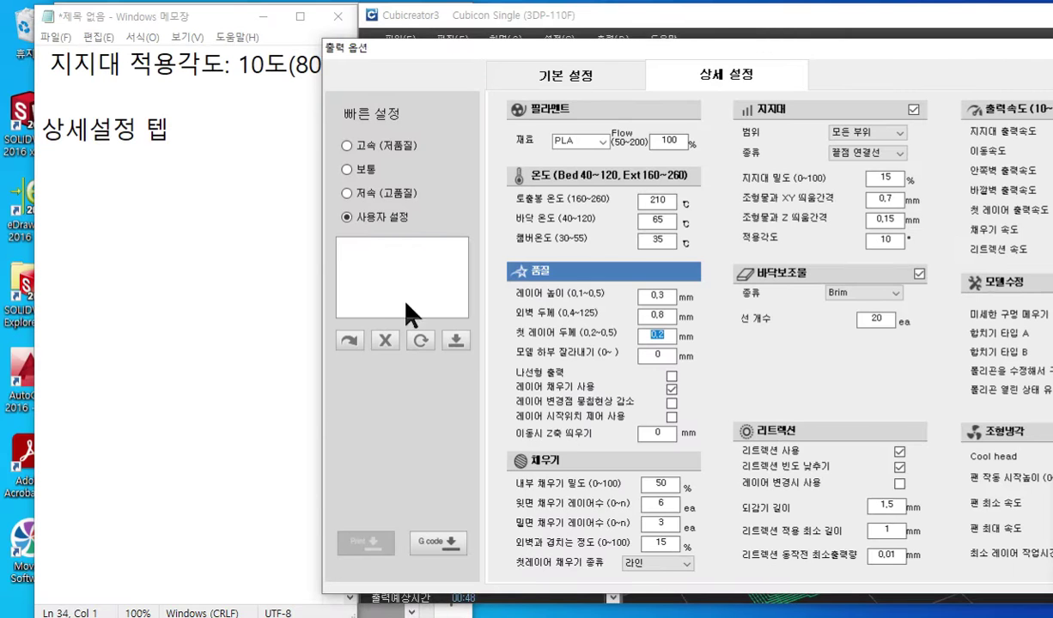
# - Add the lines "품질" and "첫 레이어 두께 : 0.3" below the 상세설정 텝 heading in the notes
pyautogui.click(172, 157)
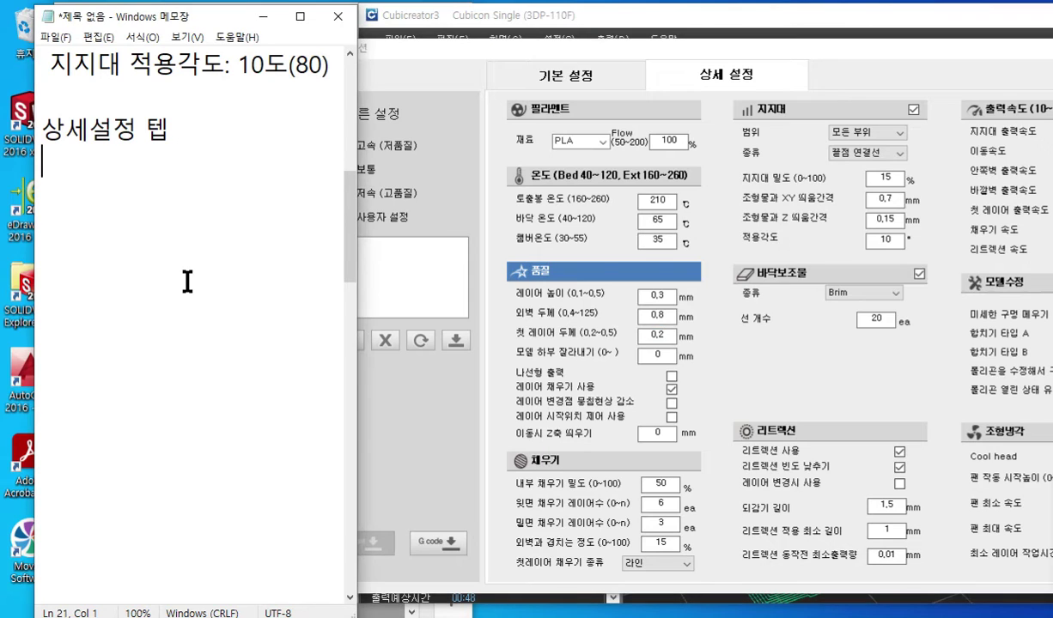
pyautogui.write('품질')
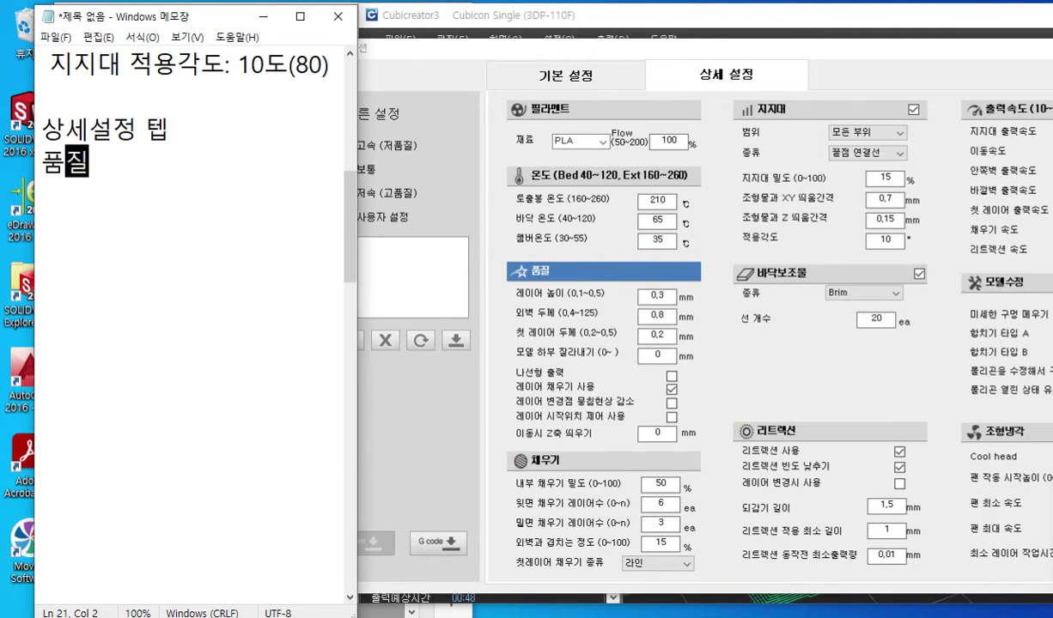
pyautogui.press('Return')
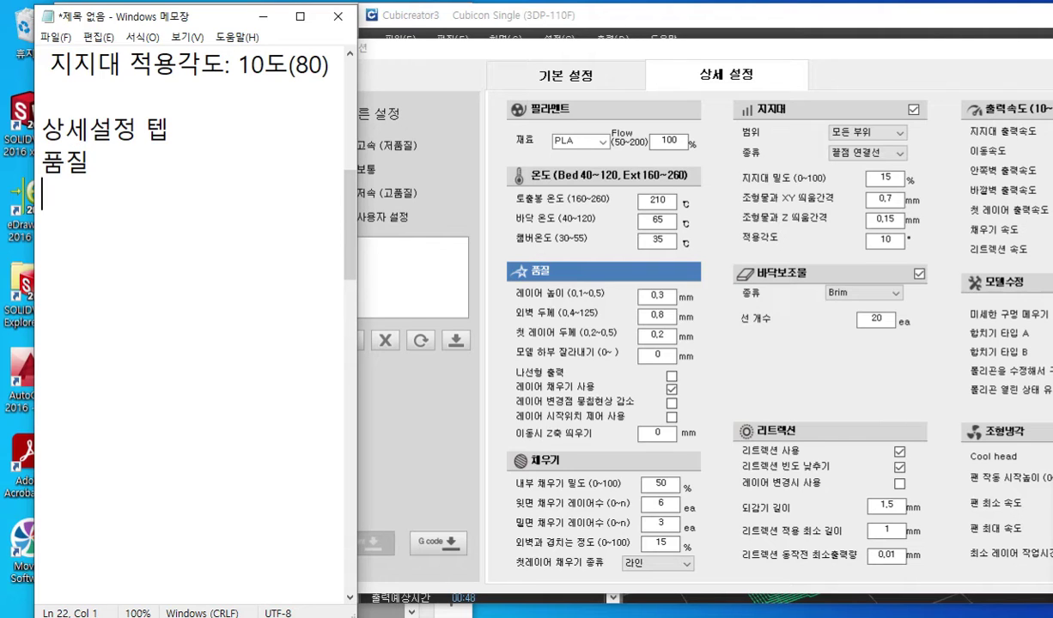
pyautogui.write('첫버ㄴ째레이')
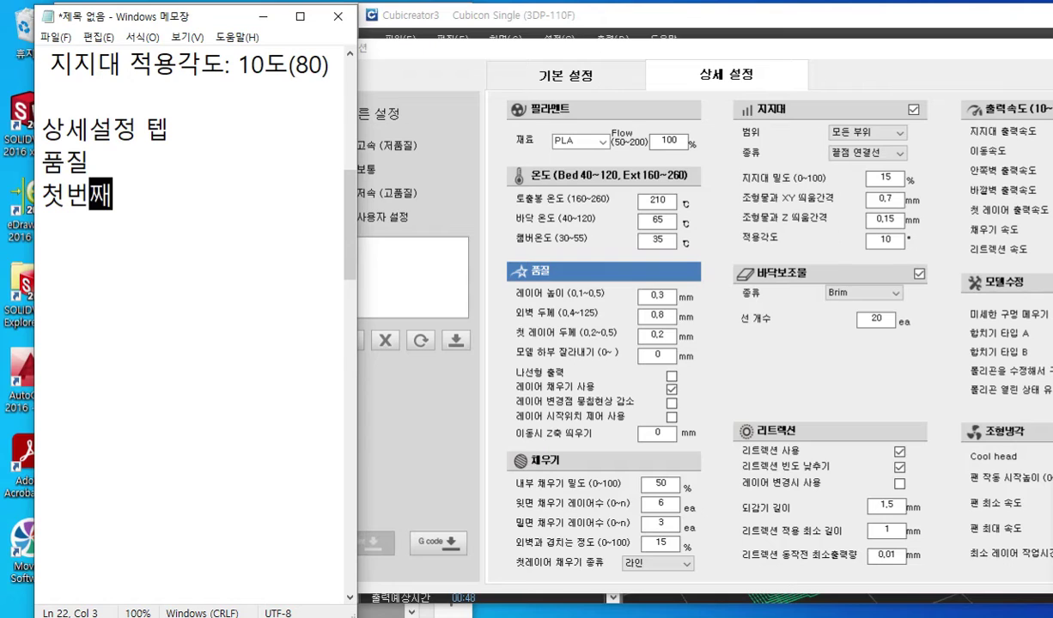
pyautogui.press('BackSpace')
pyautogui.press('BackSpace')
pyautogui.write('레이어 두')
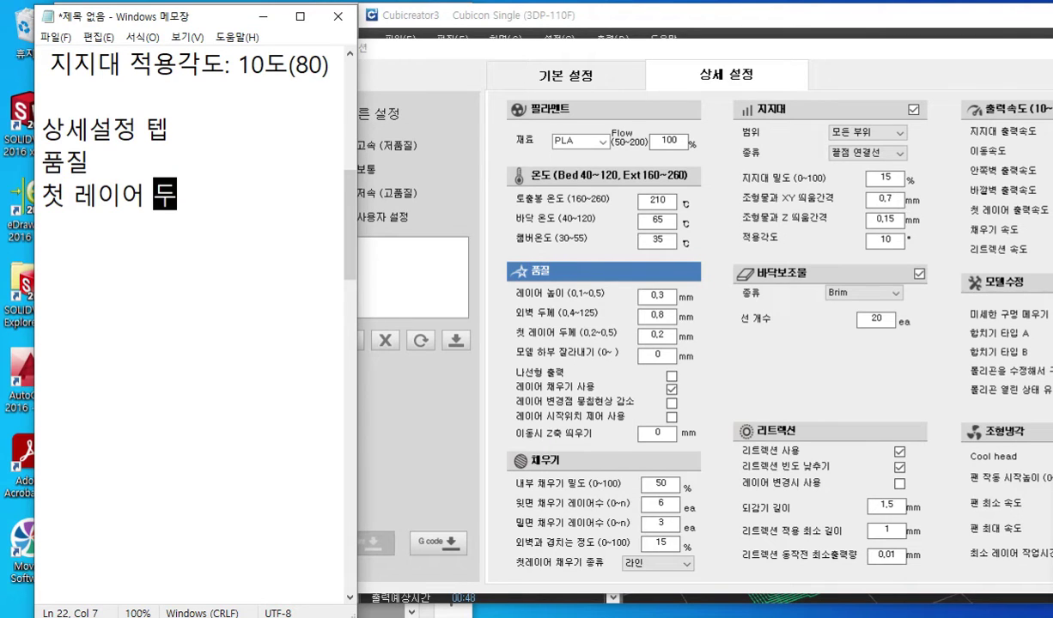
pyautogui.write('께 : 0.3')
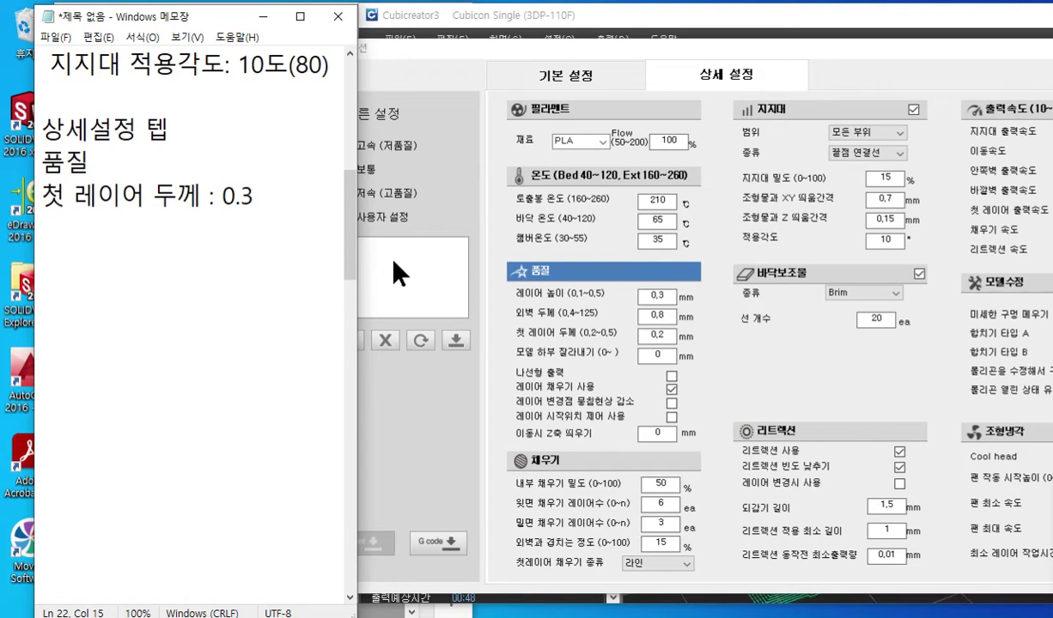
# - Set the 첫 레이어 두께 under 품질 to 0.3 mm in the print options
pyautogui.moveTo(649, 337); pyautogui.dragTo(705, 339)
pyautogui.write('0.3')
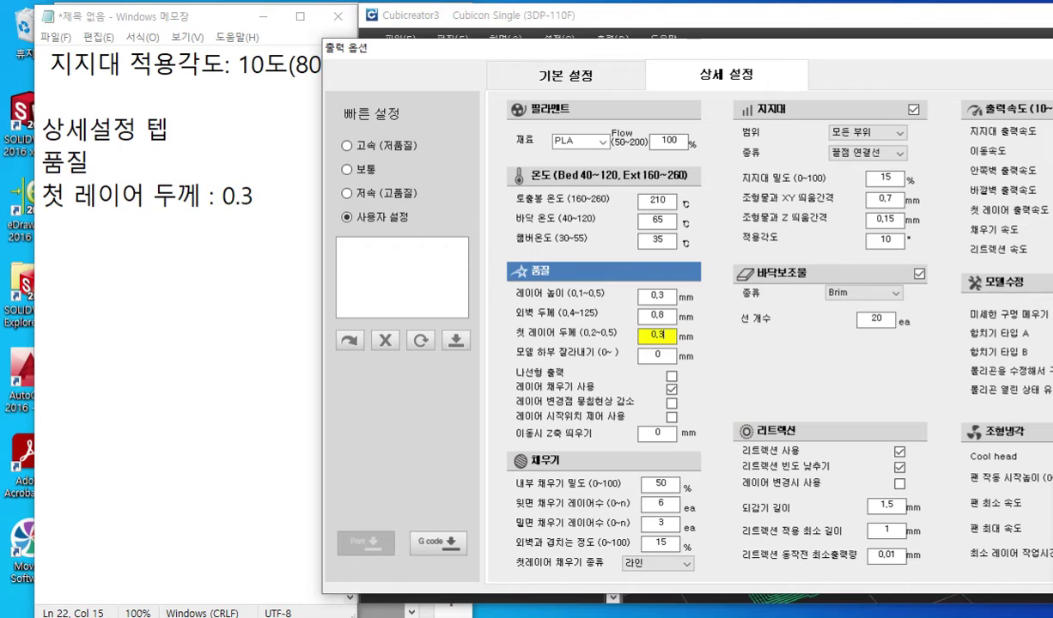
# - Confirm the first layer thickness of 0.3 mm and reposition the print options window beside the notes
pyautogui.press('Return')
pyautogui.moveTo(681, 50); pyautogui.dragTo(606, 28)
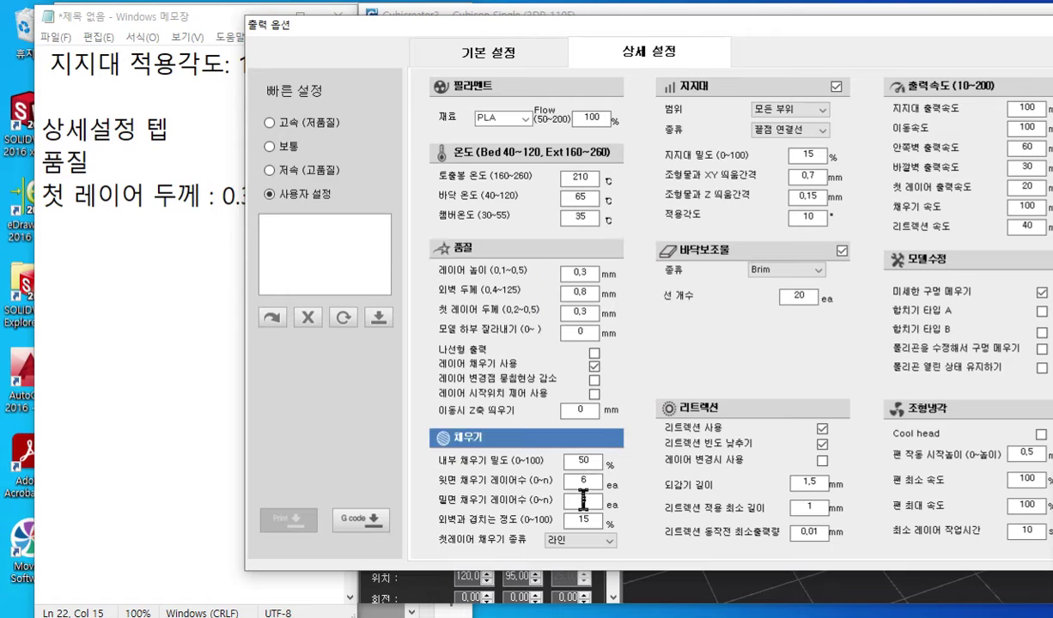
pyautogui.moveTo(581, 28); pyautogui.dragTo(697, 17)
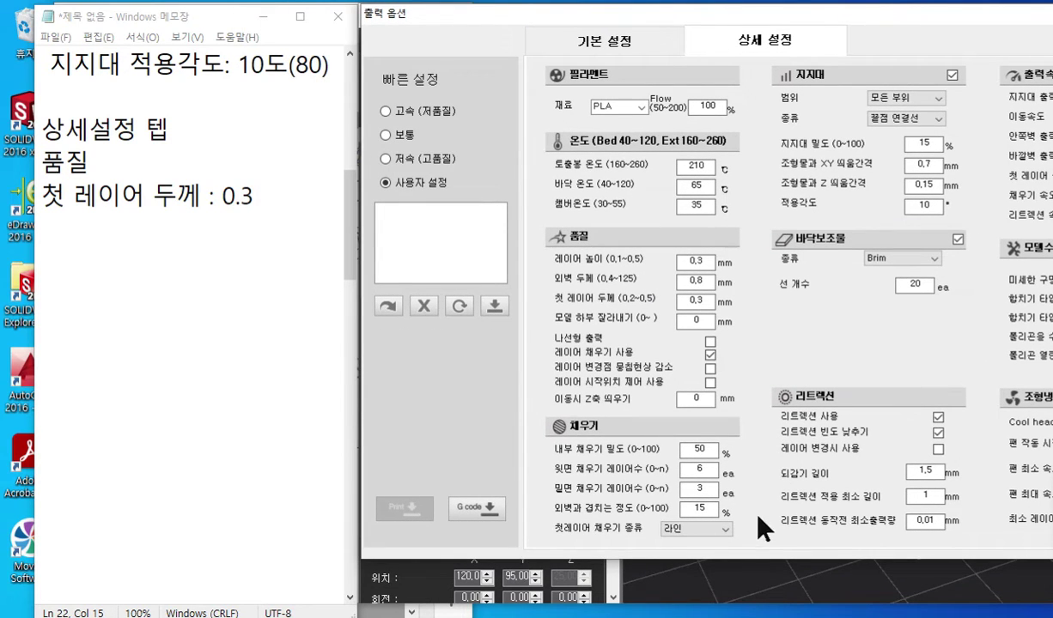
# - Find and highlight the line "채우기: 보통" in the notes under 기본설정 텝
pyautogui.scroll(2, 155, 215)
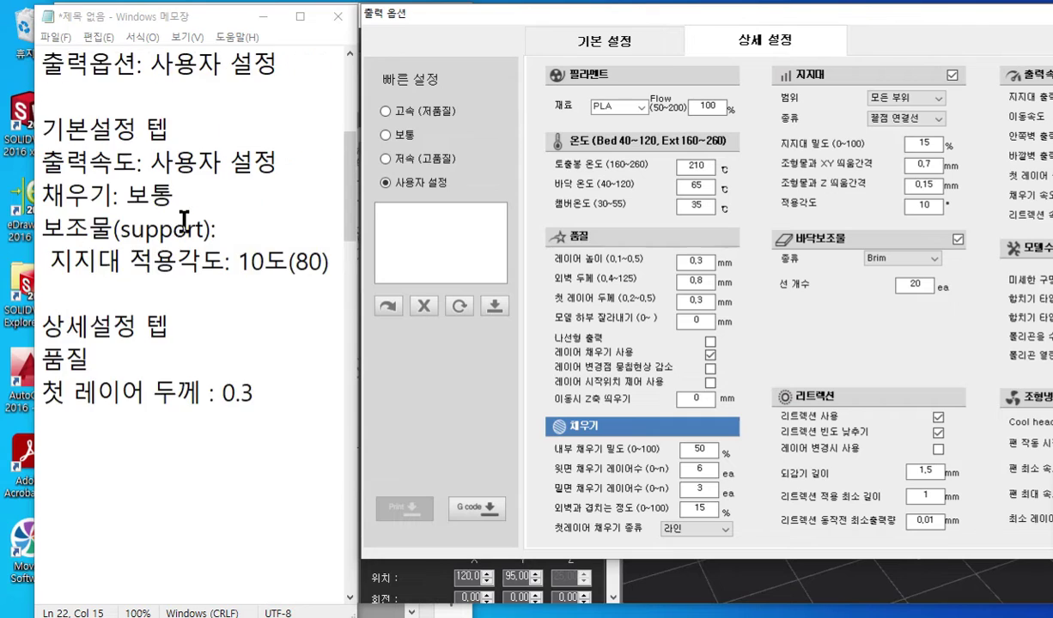
pyautogui.scroll(1, 180, 220)
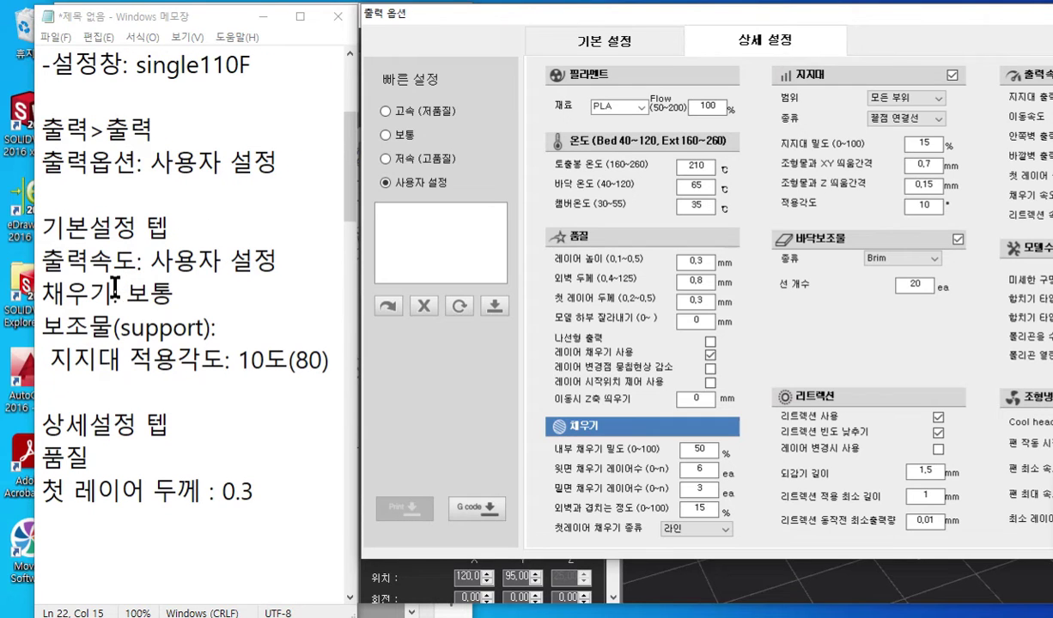
pyautogui.moveTo(43, 288); pyautogui.dragTo(211, 313)
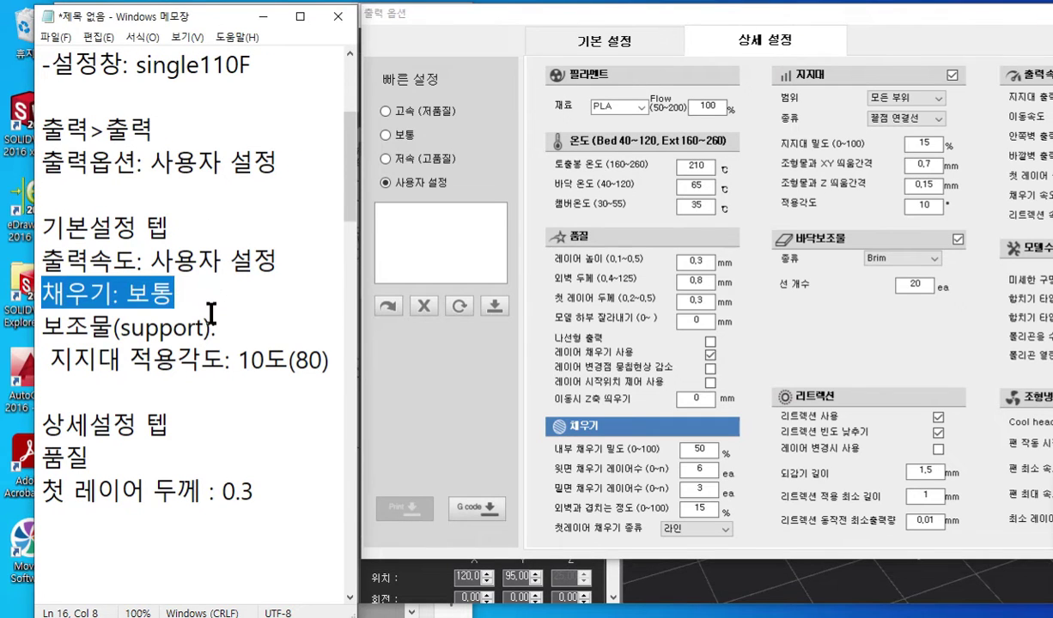
pyautogui.press('F12')
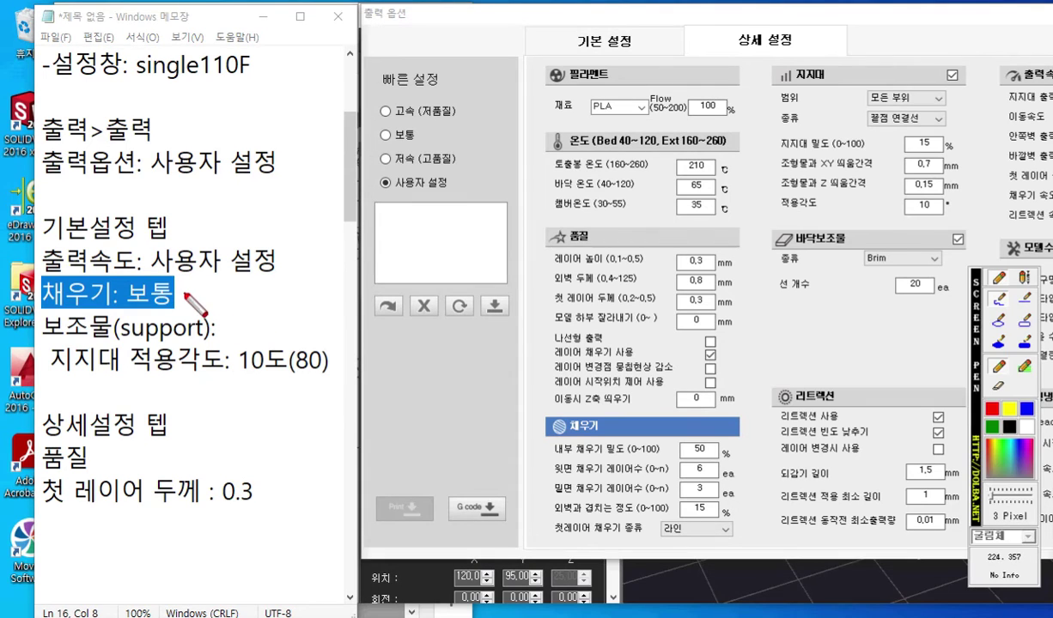
pyautogui.press('F12')
# - Mark with the screen pen the link from the note "채우기: 보통" to 내부 채우기 밀도, and clear the marks
pyautogui.moveTo(211, 16); pyautogui.dragTo(395, 26)
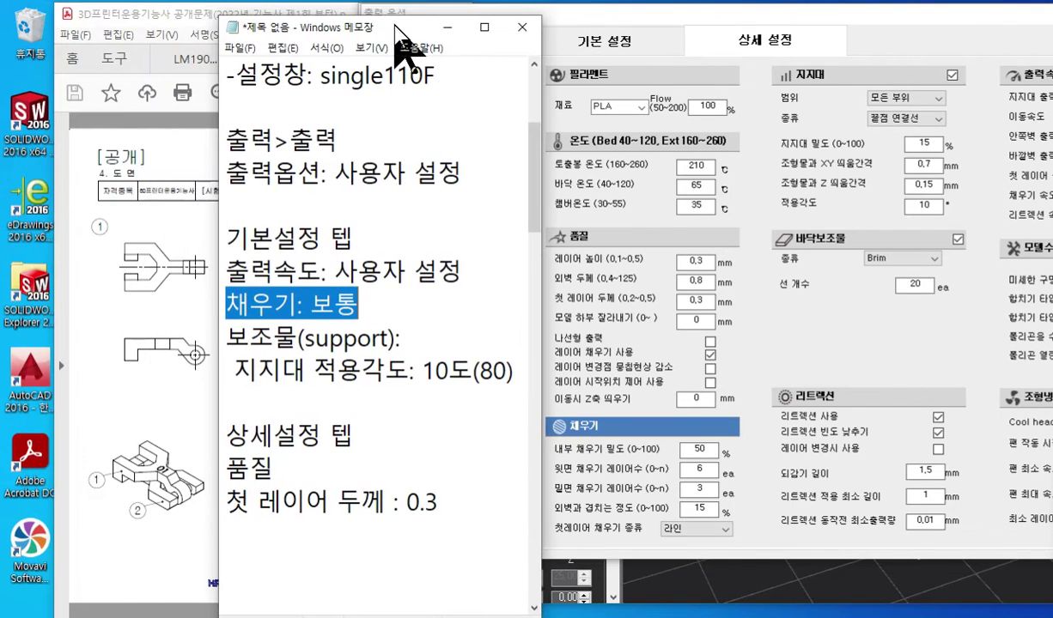
pyautogui.press('F12')
pyautogui.moveTo(365, 303)
pyautogui.mouseDown()
pyautogui.moveTo(395, 295)
pyautogui.moveTo(640, 386)
pyautogui.moveTo(678, 425)
pyautogui.mouseUp()
pyautogui.moveTo(544, 461); pyautogui.dragTo(740, 473)
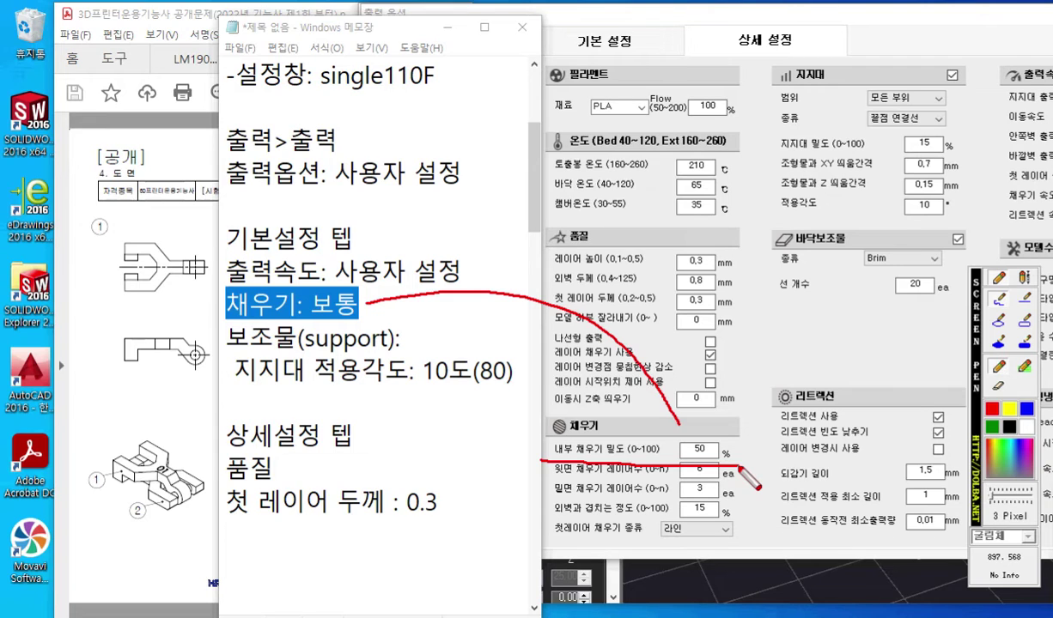
pyautogui.press('Escape')
pyautogui.moveTo(375, 27); pyautogui.dragTo(201, 15)
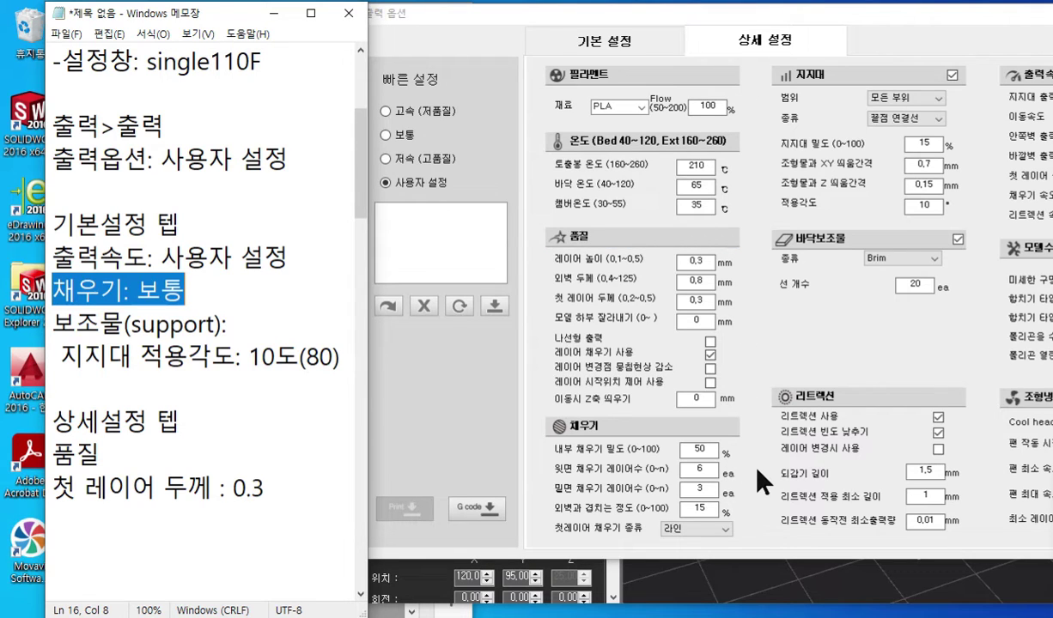
# - Add a "지지대" heading in the notes directly below the line "첫 레이어 두께 : 0.3"
pyautogui.moveTo(862, 9)
pyautogui.mouseDown()
pyautogui.moveTo(738, 23)
pyautogui.moveTo(862, 12)
pyautogui.mouseUp()
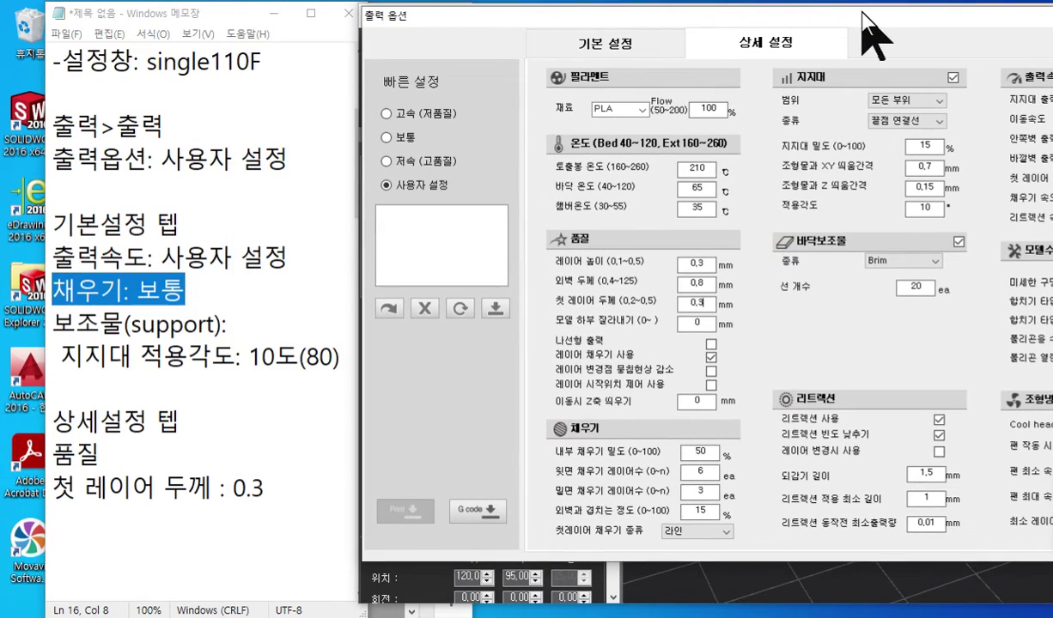
pyautogui.click(261, 483)
pyautogui.scroll(-3, 251, 507)
pyautogui.click(62, 236)
pyautogui.write('지지대ㅑ')
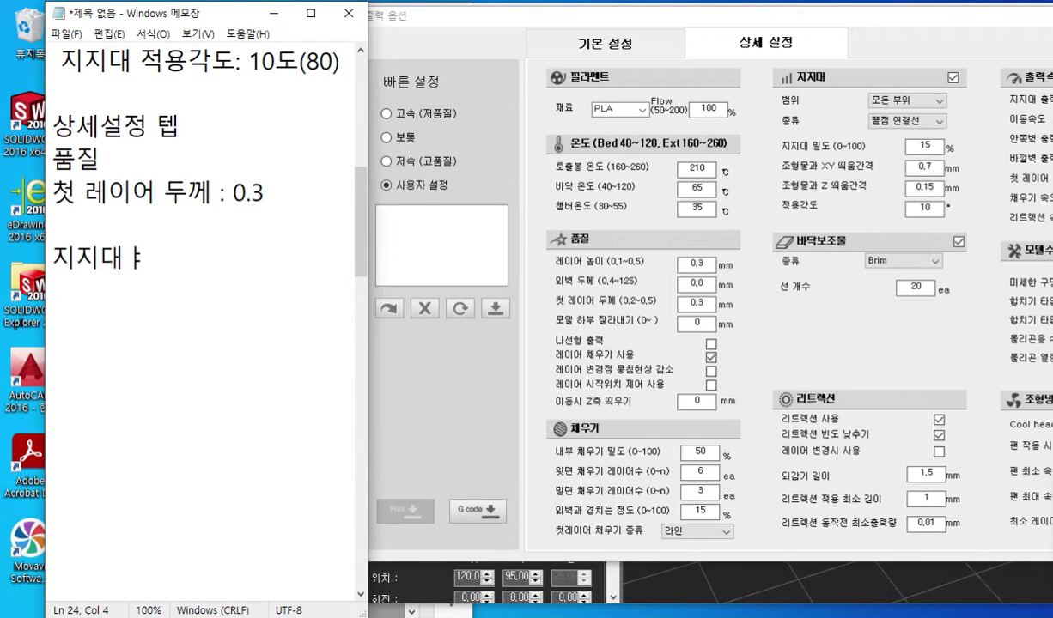
pyautogui.press('BackSpace')
pyautogui.press('Up')
pyautogui.press('Delete')
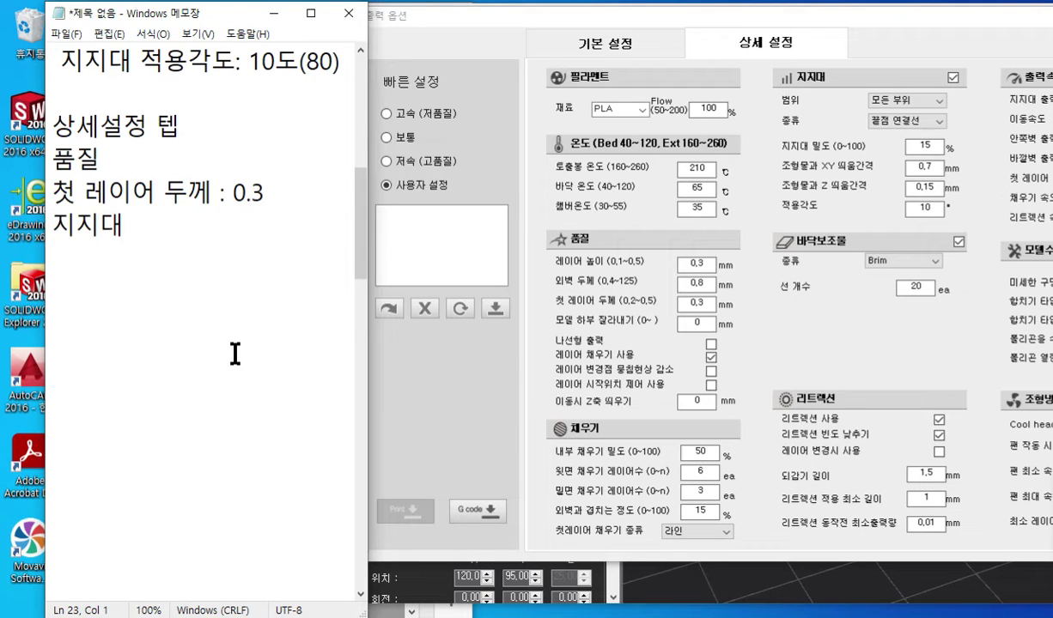
# - Prefix the note line "첫 레이어 두께 : 0.3" with a dash
pyautogui.press('Up')
pyautogui.write('-')
pyautogui.press('Down')
pyautogui.press('End')
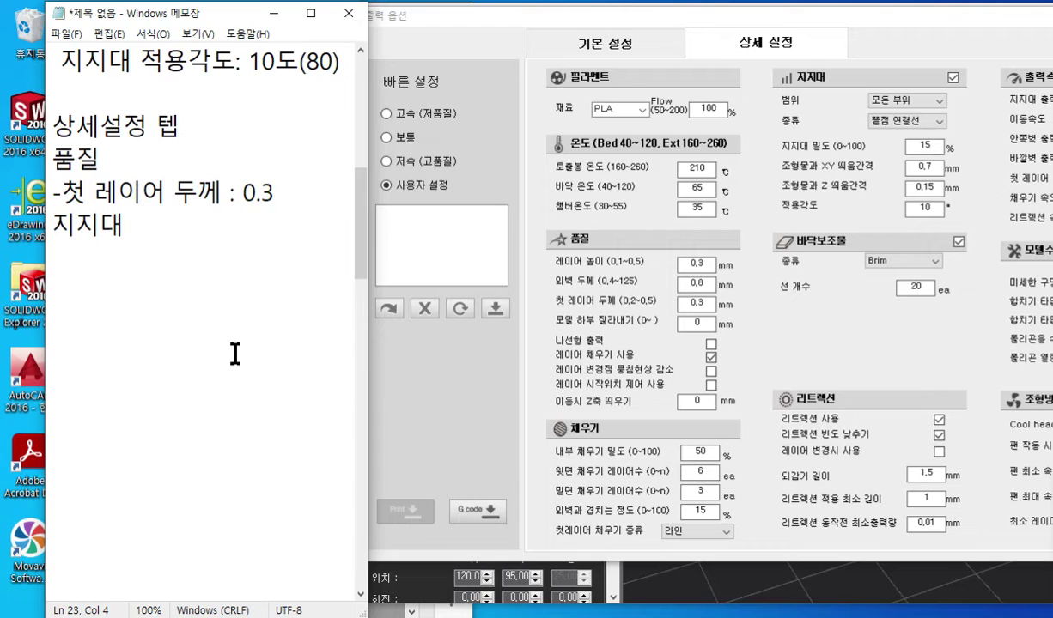
# - Insert the heading "채우기" above "지지대" in the notes and start a new line beneath it
pyautogui.press('Home')
pyautogui.press('Return')
pyautogui.press('Up')
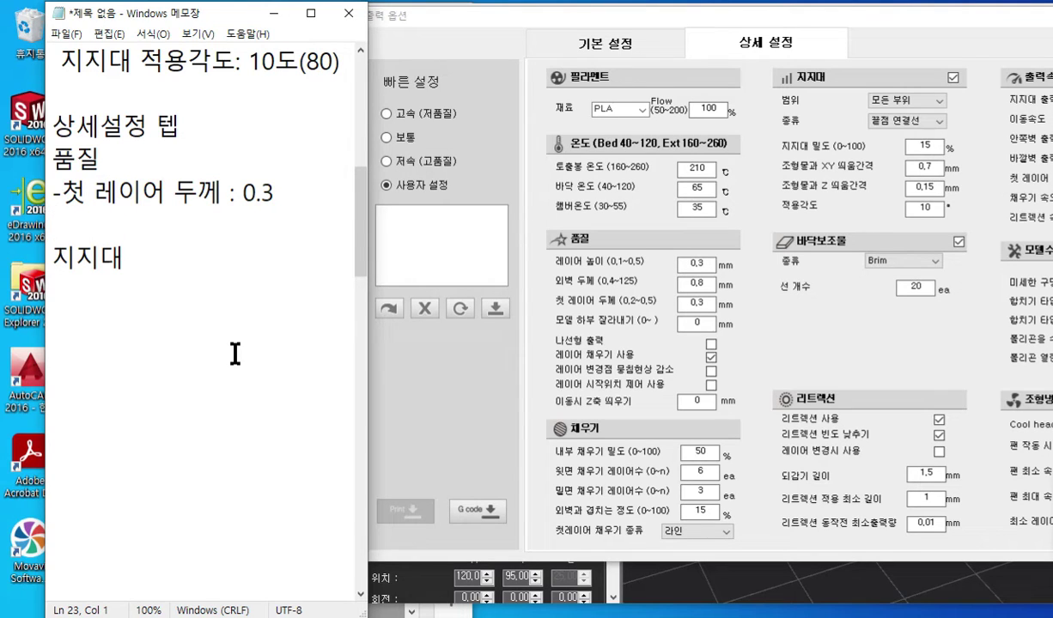
pyautogui.write('채우기')
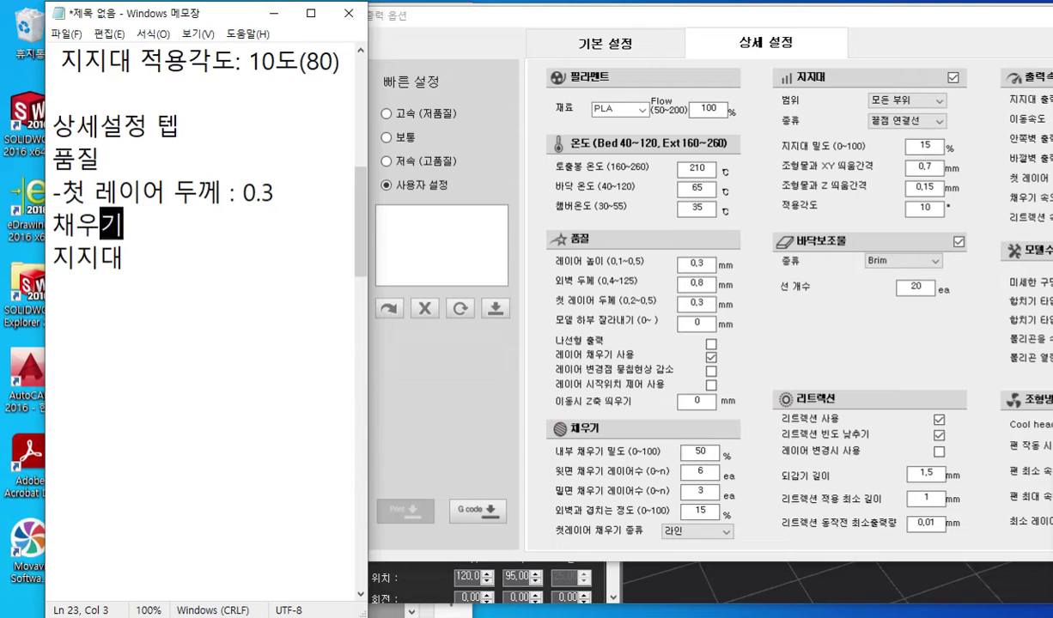
pyautogui.press('Return')
# - Write the note "-기본설정 보통>내부채우기 밀도50% (솔리드>100%)" under the 채우기 heading
pyautogui.write('-')
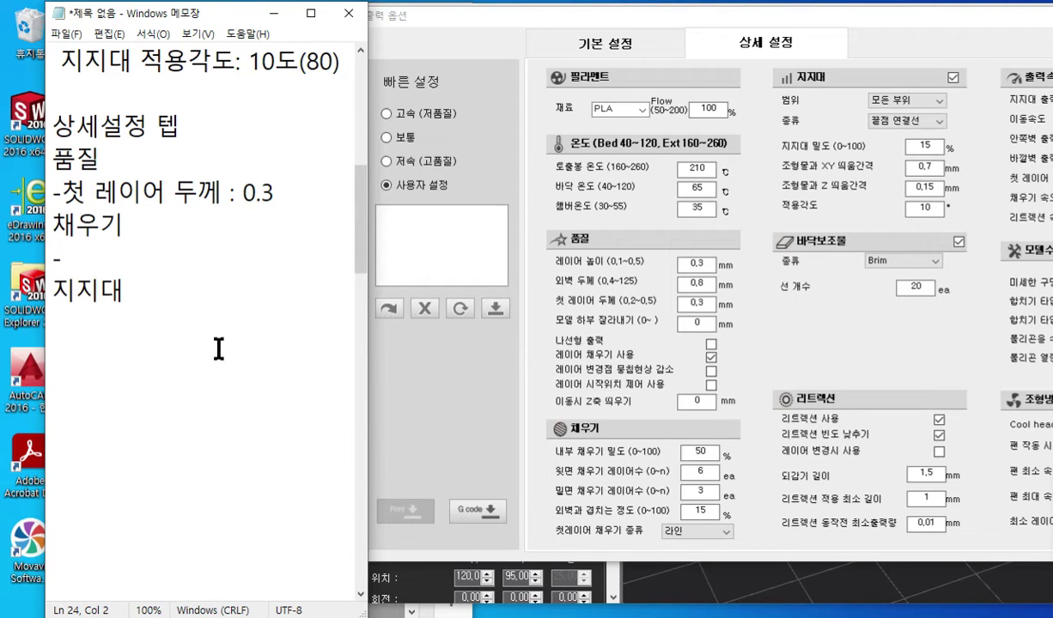
pyautogui.write('기본설정')
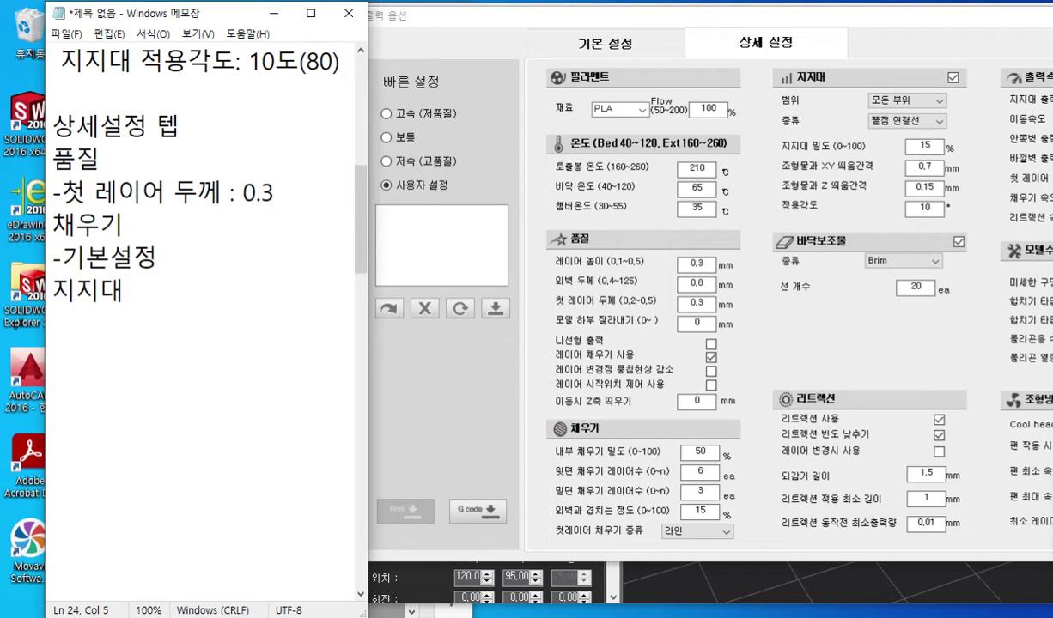
pyautogui.write(' 보통')
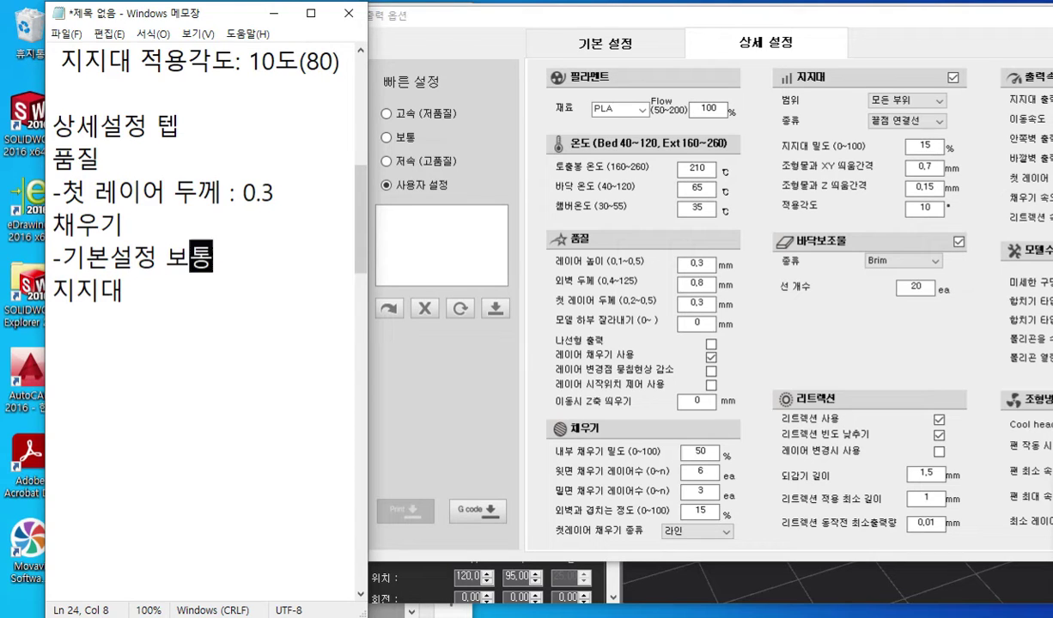
pyautogui.write('>')
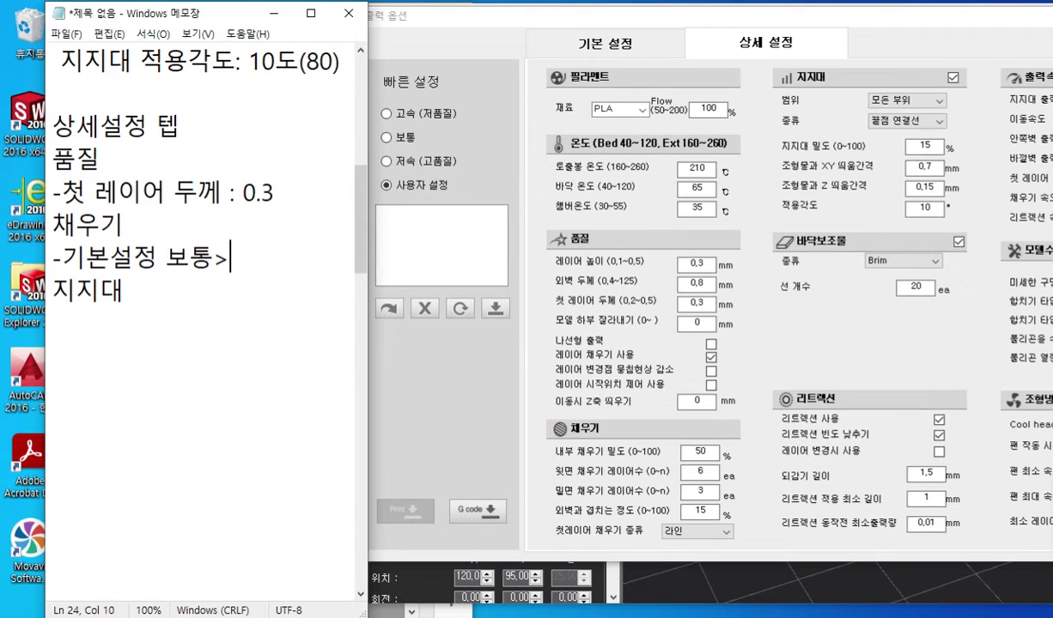
pyautogui.write('내부채우기')
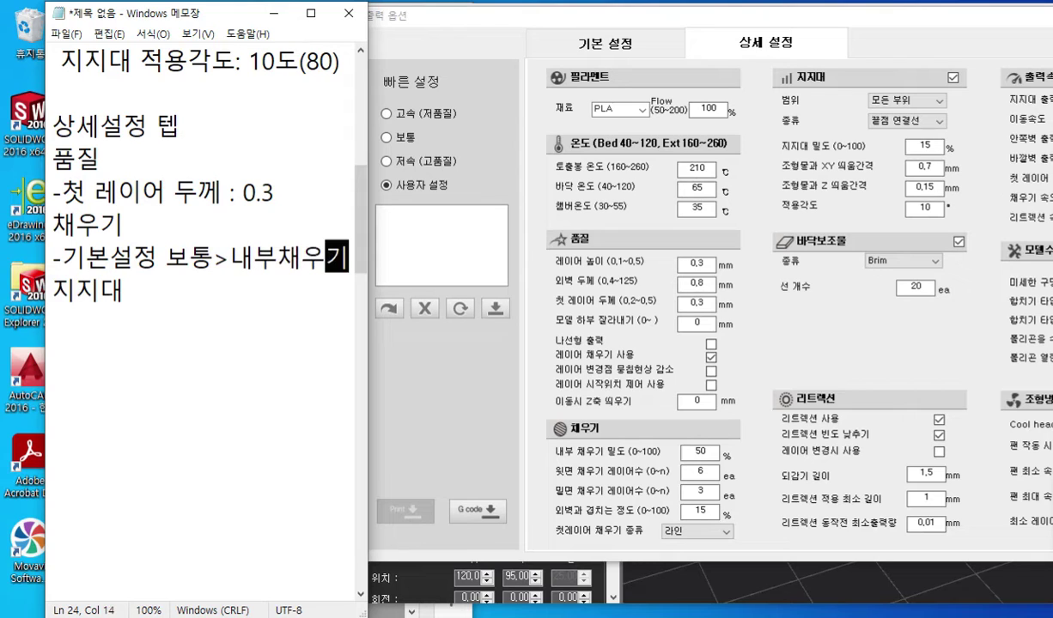
pyautogui.press('Return')
pyautogui.write('밀도50%')
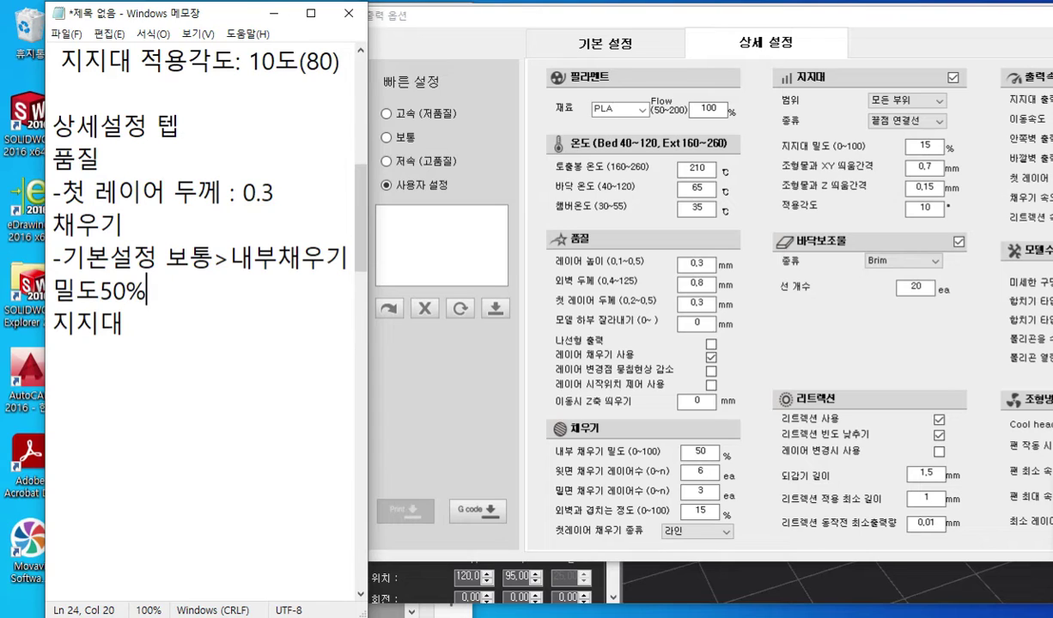
pyautogui.write('(솔')
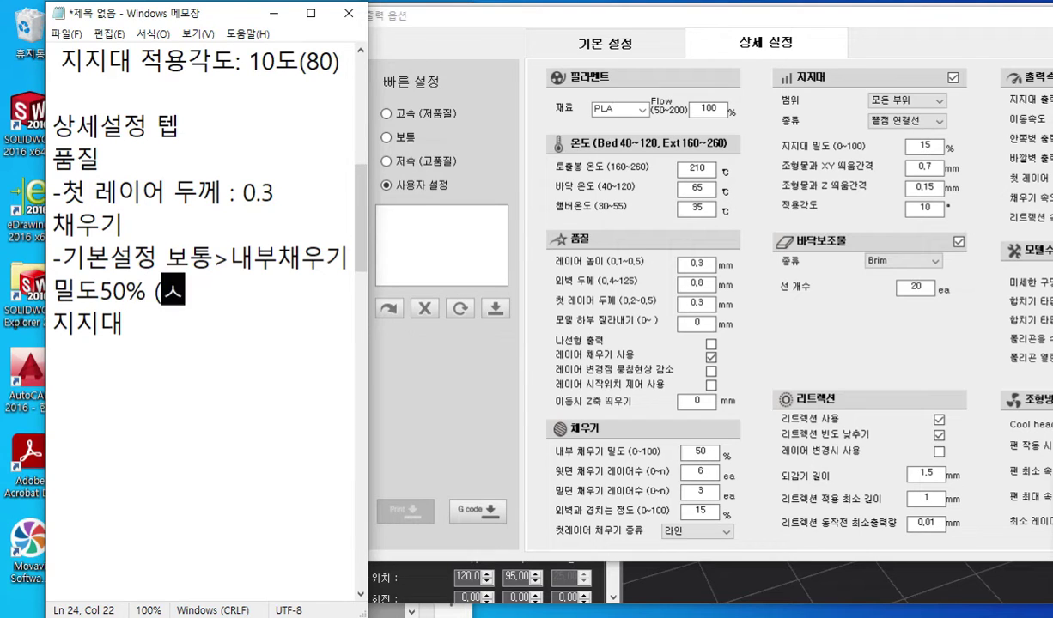
pyautogui.write('리드')
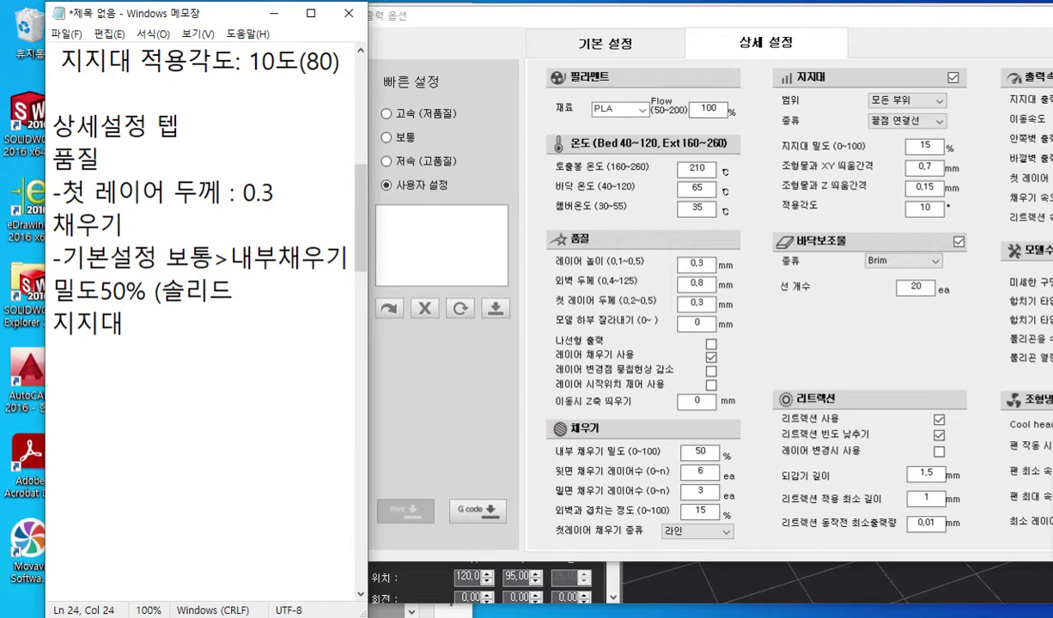
pyautogui.write('>100%)')
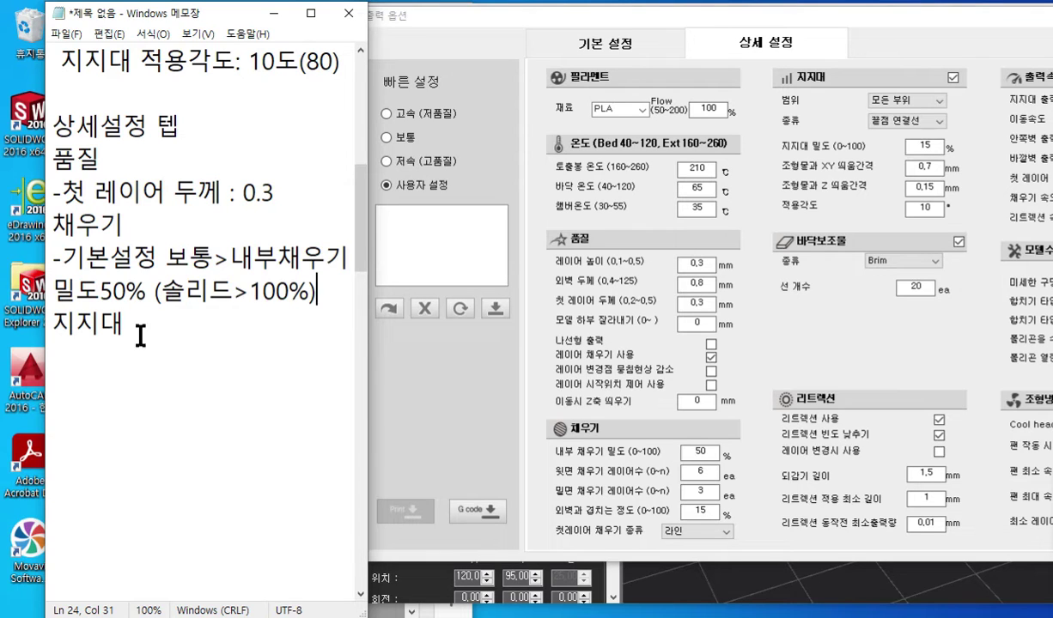
# - Check the 지지대 범위 options and note "-범위 : 모든 부위" under the 지지대 heading
pyautogui.click(85, 365)
pyautogui.click(937, 102)
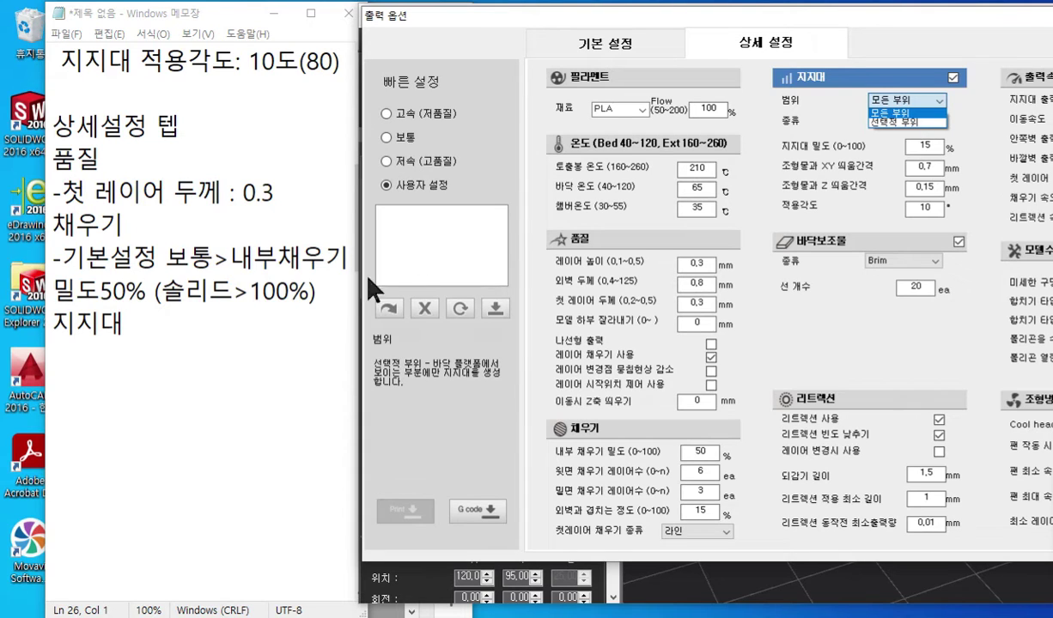
pyautogui.click(145, 367)
pyautogui.write('-')
pyautogui.write('범위 : ')
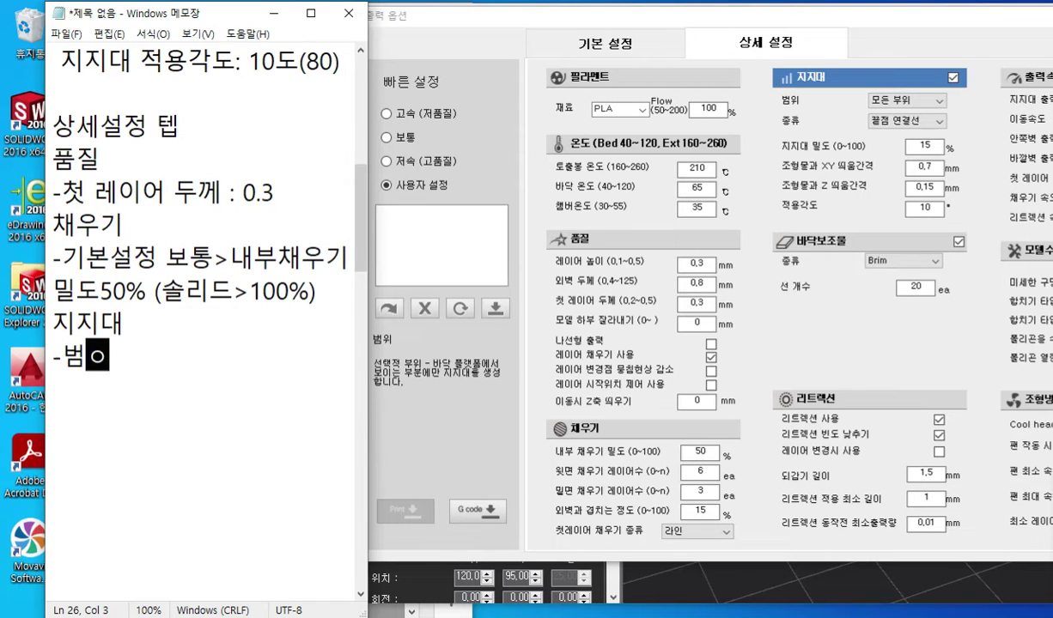
pyautogui.write('모든 부위')
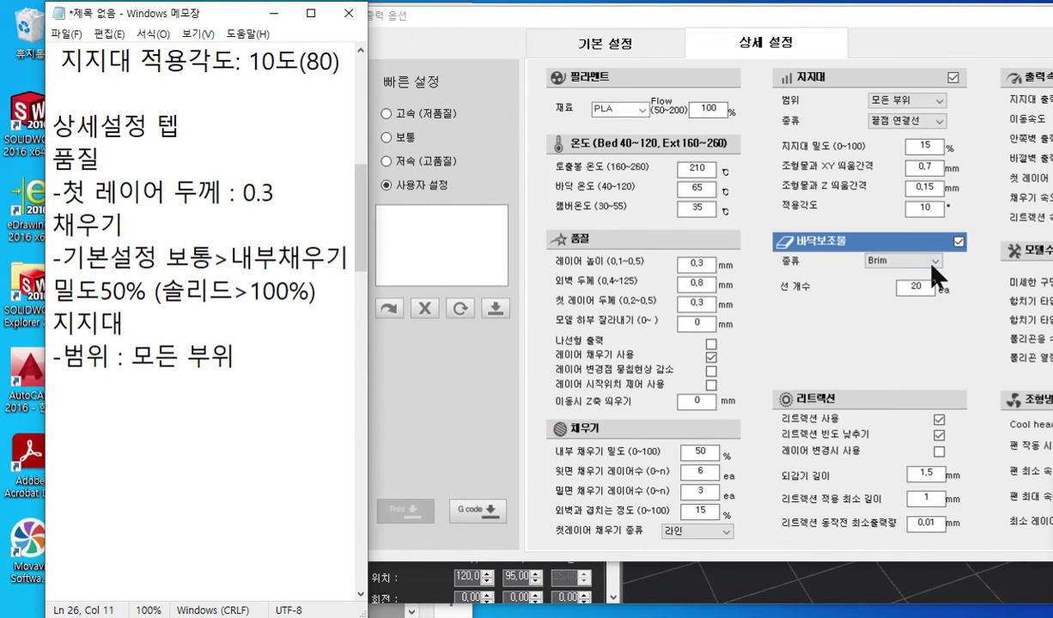
# - Add the heading "바닥보조물" below the 범위 line in the notes, followed by a new line
pyautogui.click(255, 354)
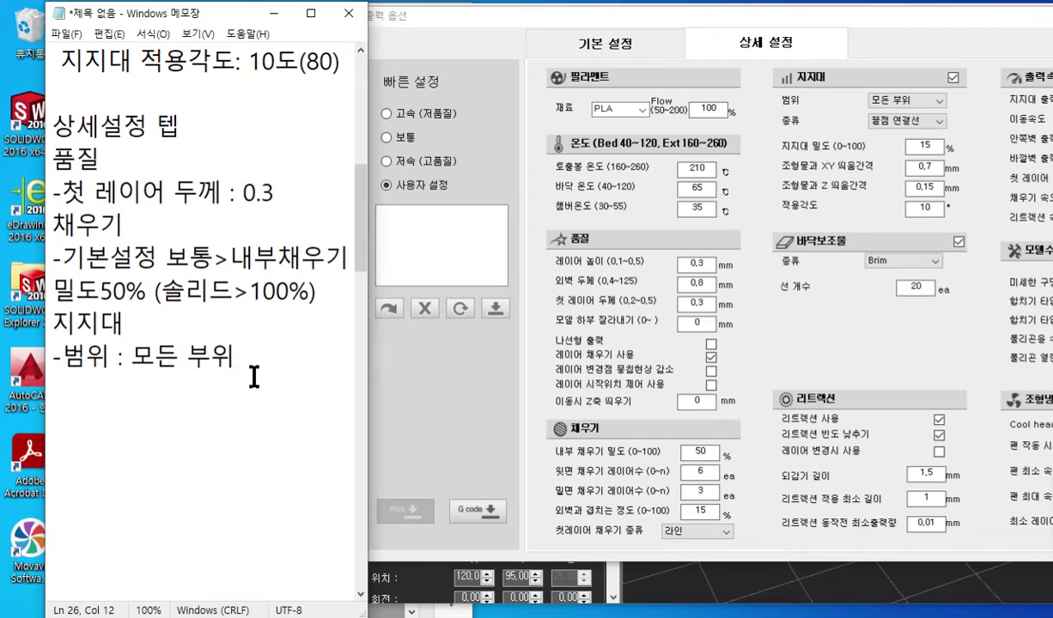
pyautogui.press('Return')
pyautogui.write('바')
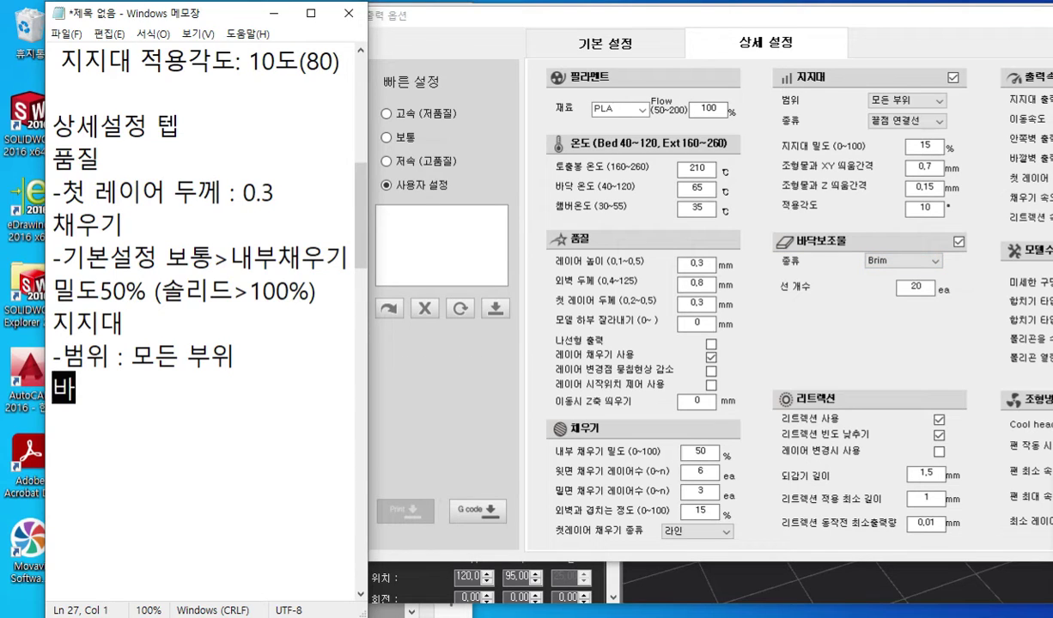
pyautogui.write('닥보조물')
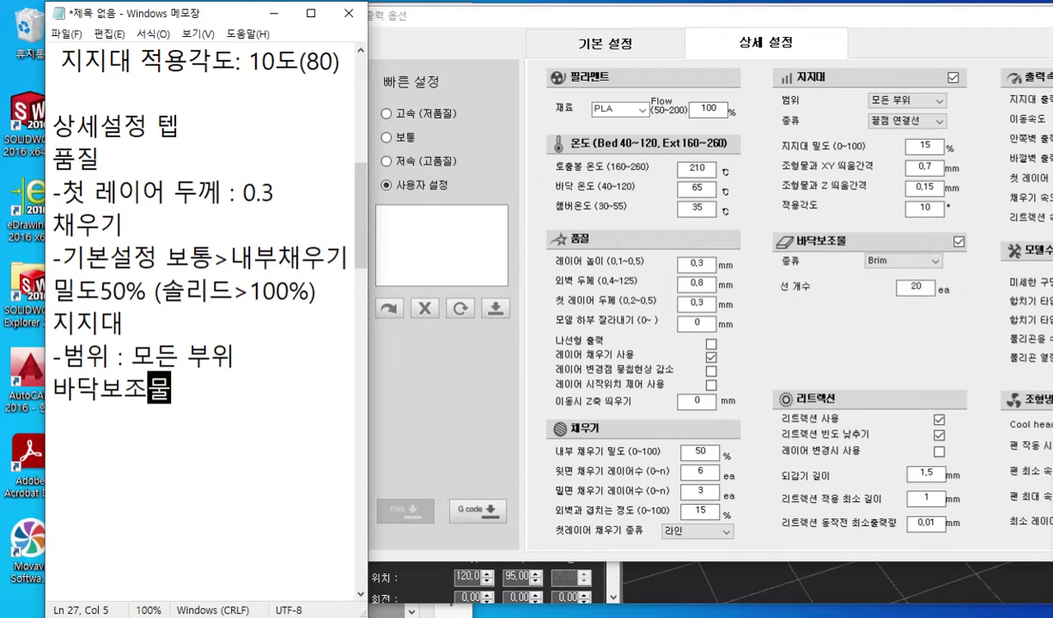
pyautogui.press('Return')
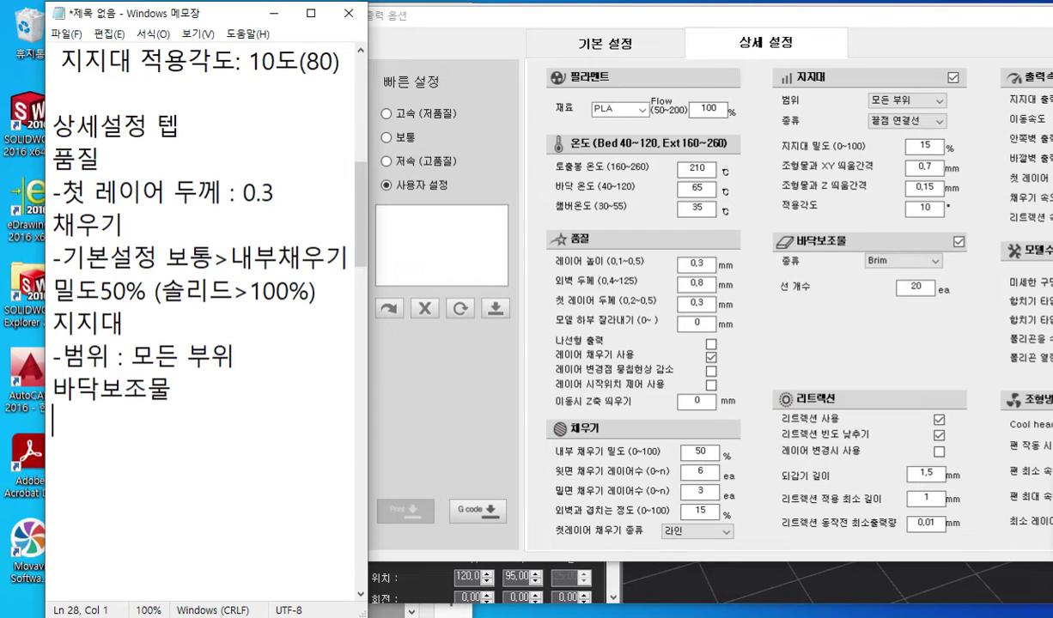
# - Write the note "-종류: Brim" under the 바닥보조물 heading
pyautogui.write('-종류: ')
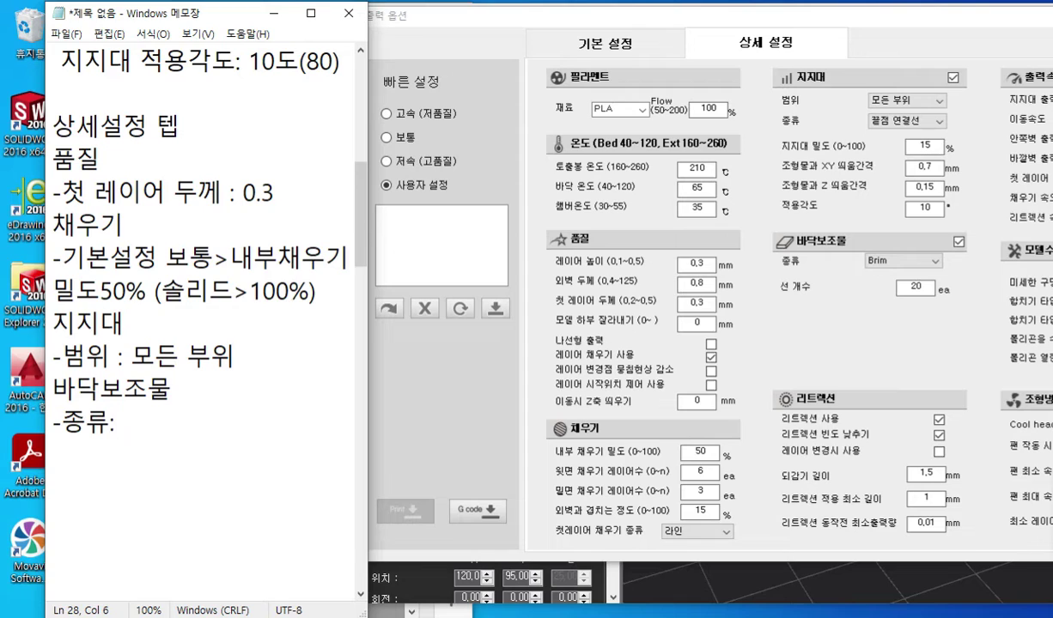
pyautogui.write('브림')
pyautogui.press('BackSpace')
pyautogui.press('BackSpace')
pyautogui.press('BackSpace')
pyautogui.press('BackSpace')
pyautogui.write('BRTI')
pyautogui.press('BackSpace')
pyautogui.press('BackSpace')
pyautogui.press('BackSpace')
pyautogui.write('rim')
# - Add ten blank lines at the end of the notes
pyautogui.press('Return')
pyautogui.press('Return')
pyautogui.press('Return')
pyautogui.press('Return')
pyautogui.press('Return')
pyautogui.press('Return')
pyautogui.press('Return')
pyautogui.press('Return')
pyautogui.press('Return')
pyautogui.press('Return')
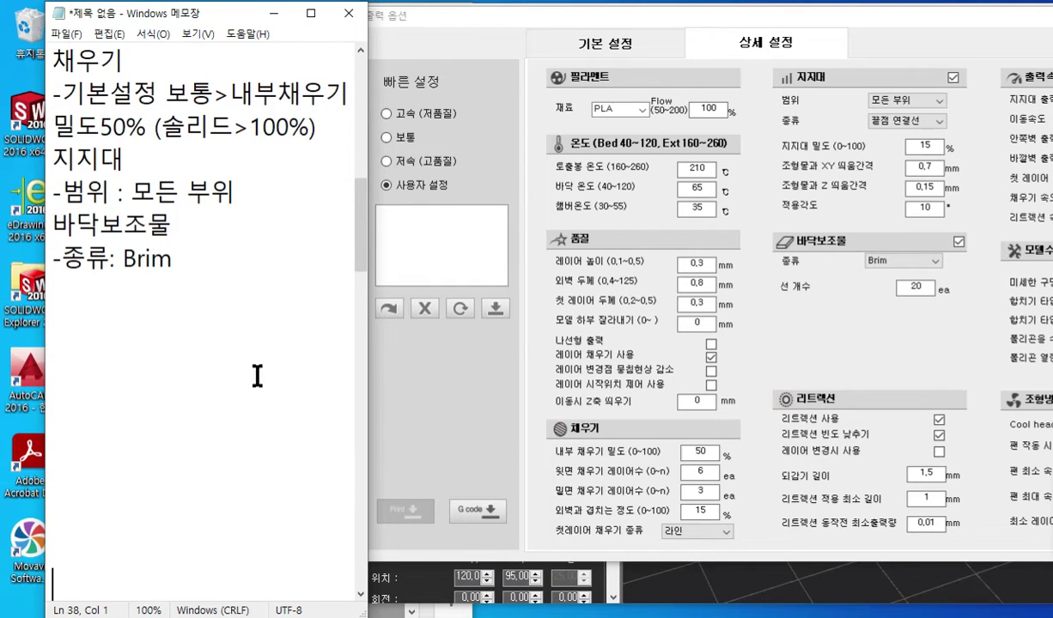
# - Review the 종류 options for 바닥보조물 without changing the choice, and highlight its 선 개수 value
pyautogui.click(918, 263)
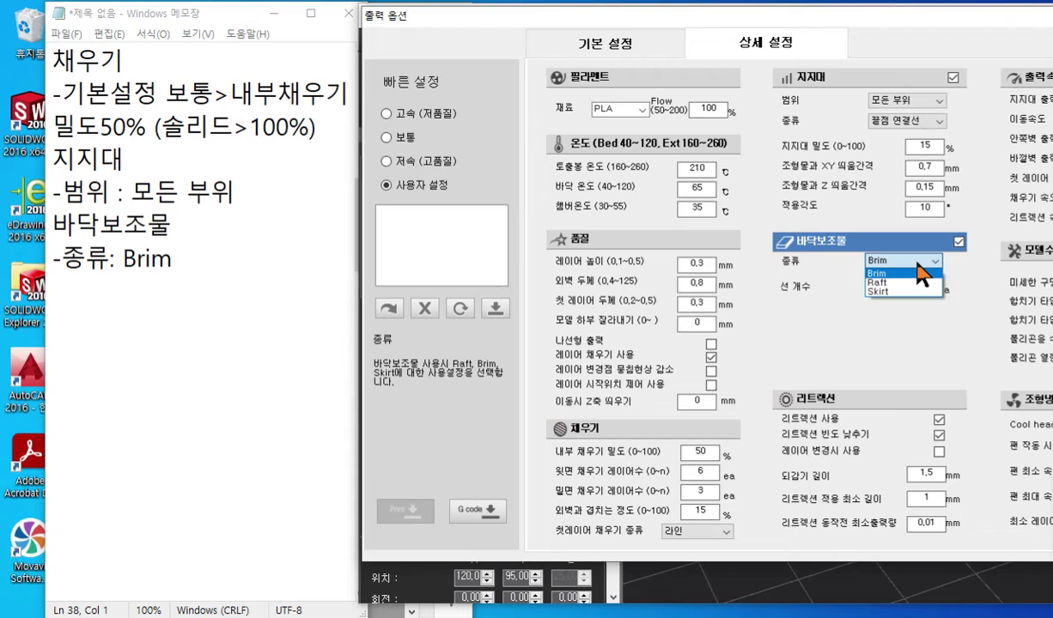
pyautogui.click(844, 355)
pyautogui.doubleClick(914, 287)
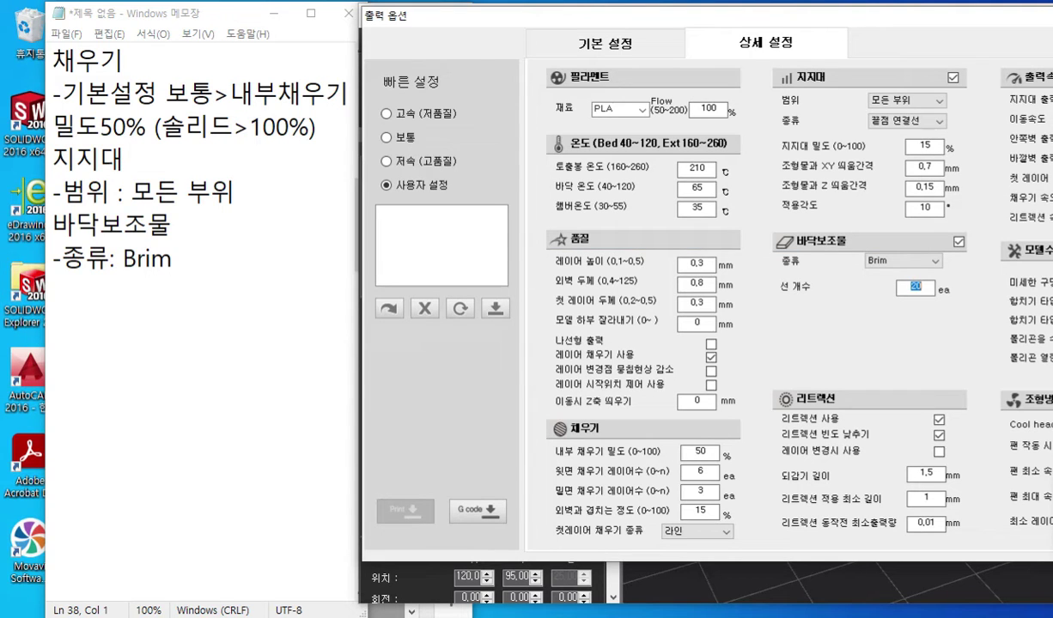
# - Move the print options dialog clear of the view's edge and outline the 리트렉션 section in red with the screen pen
pyautogui.moveTo(773, 17); pyautogui.dragTo(656, 31)
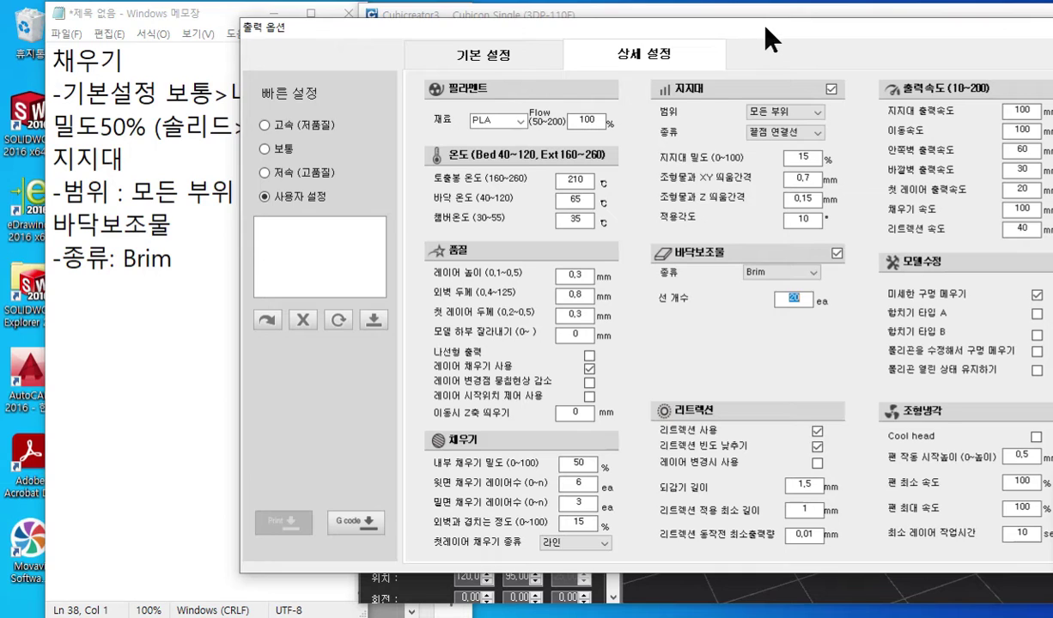
pyautogui.moveTo(765, 28); pyautogui.dragTo(673, 23)
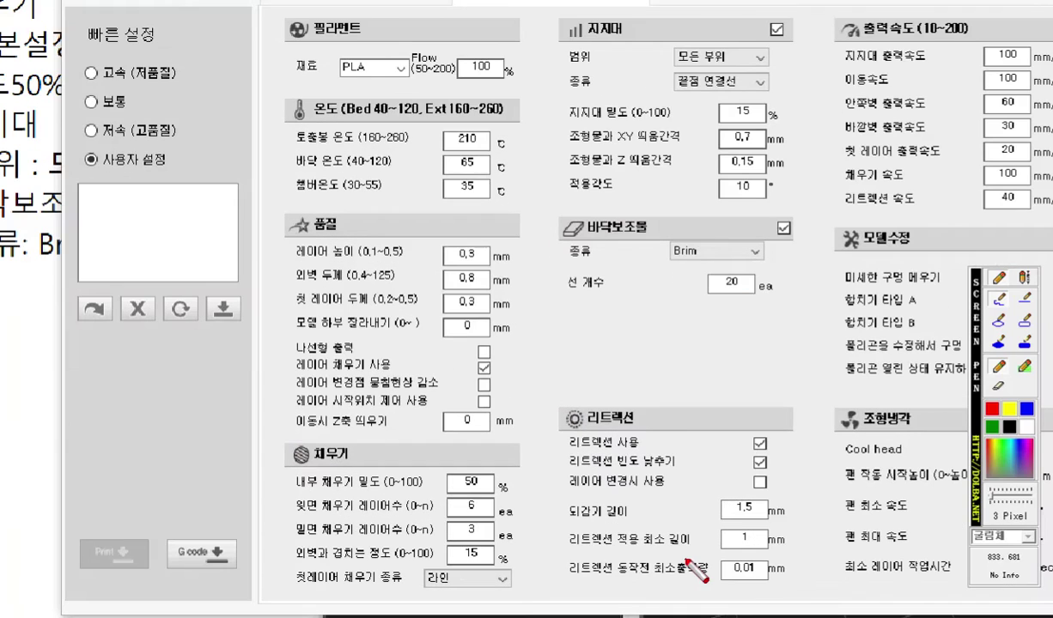
pyautogui.moveTo(691, 391)
pyautogui.mouseDown()
pyautogui.moveTo(548, 410)
pyautogui.moveTo(558, 598)
pyautogui.moveTo(783, 442)
pyautogui.moveTo(687, 383)
pyautogui.moveTo(626, 382)
pyautogui.mouseUp()
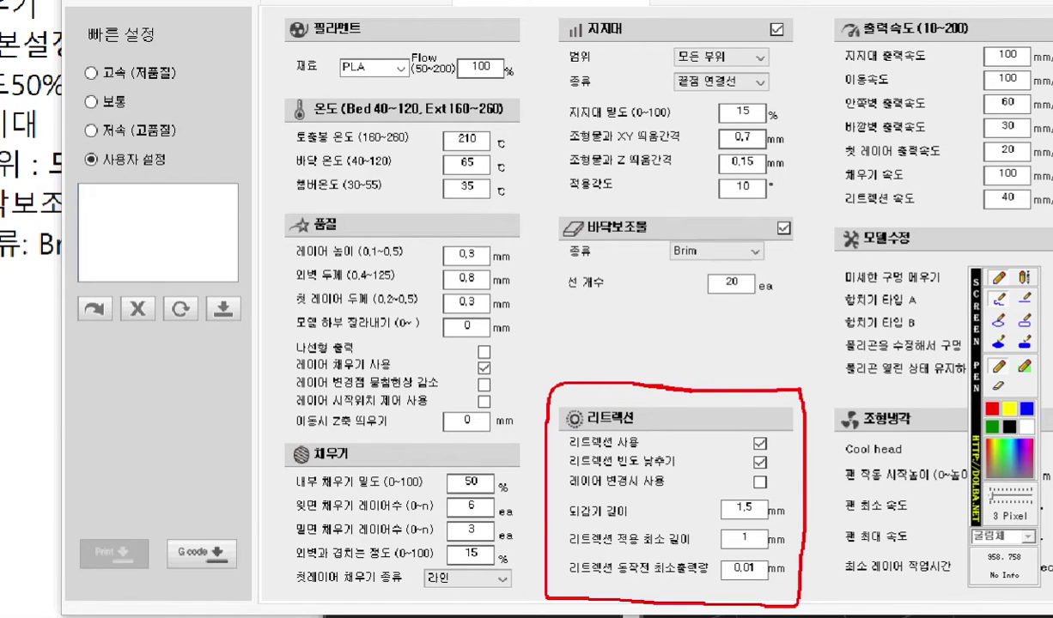
pyautogui.press('Escape')
# - Underline 지지대 출력속도 and 이동속도 in red, and circle the 안쪽벽 and 바깥벽 출력속도 values
pyautogui.moveTo(871, 21); pyautogui.dragTo(755, 67)
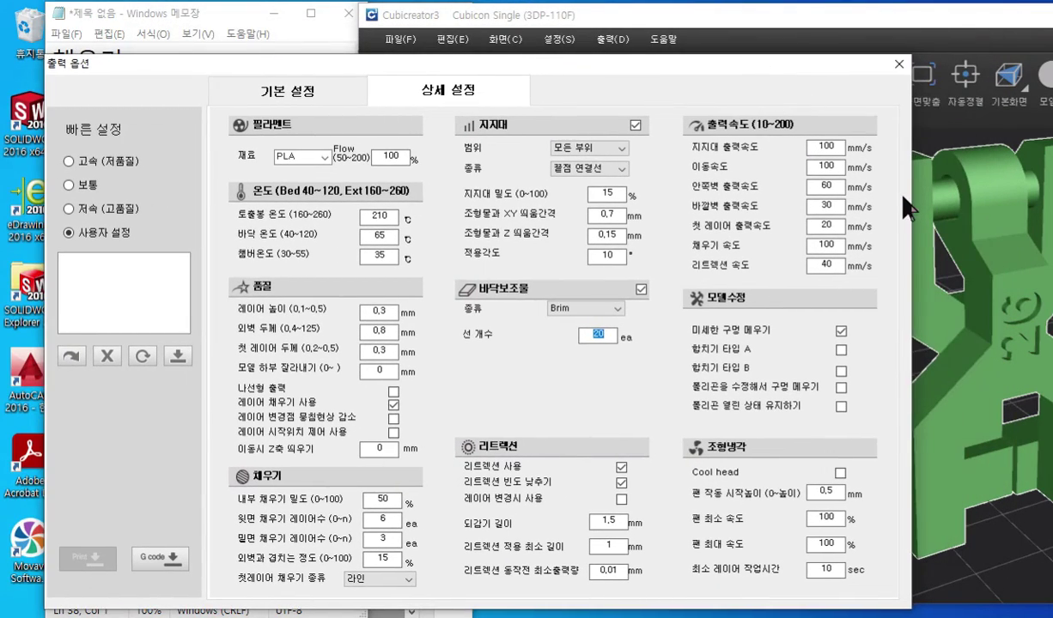
pyautogui.press('F12')
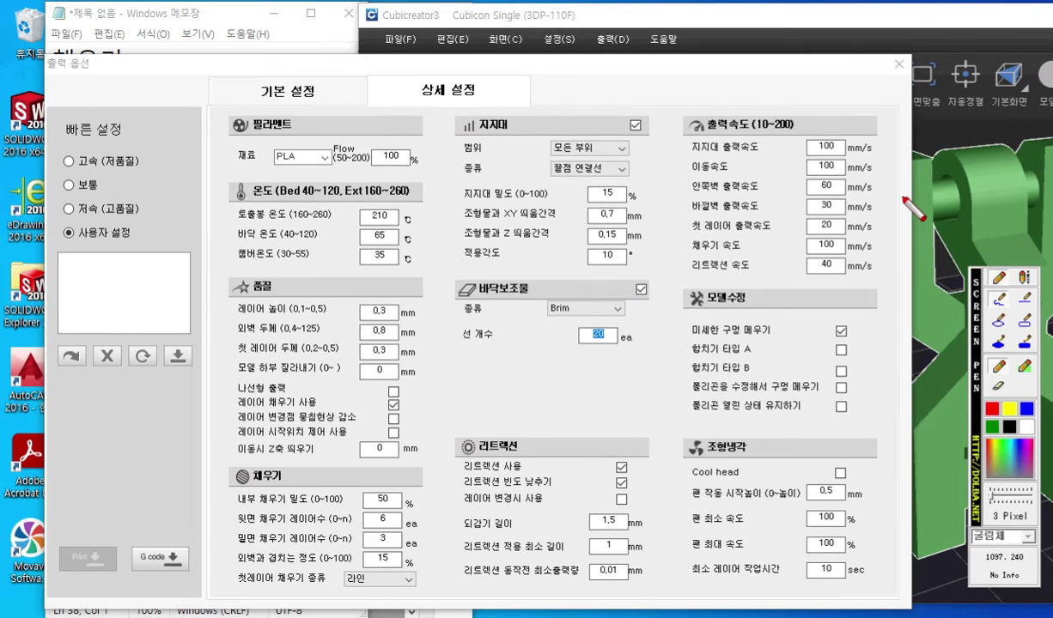
pyautogui.scroll(2, 902, 197)
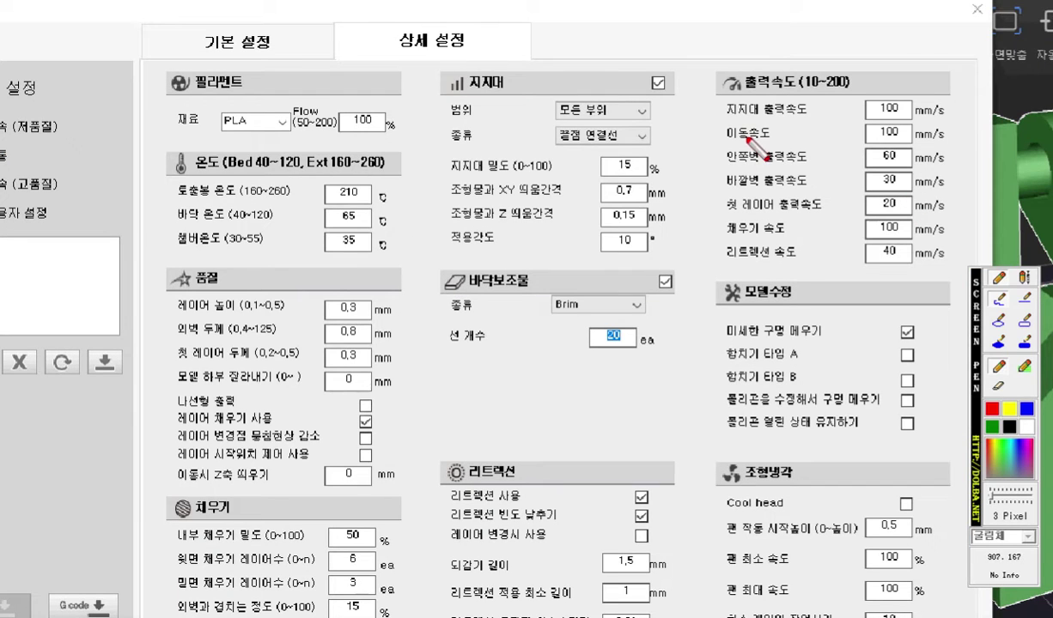
pyautogui.moveTo(715, 119); pyautogui.dragTo(829, 123)
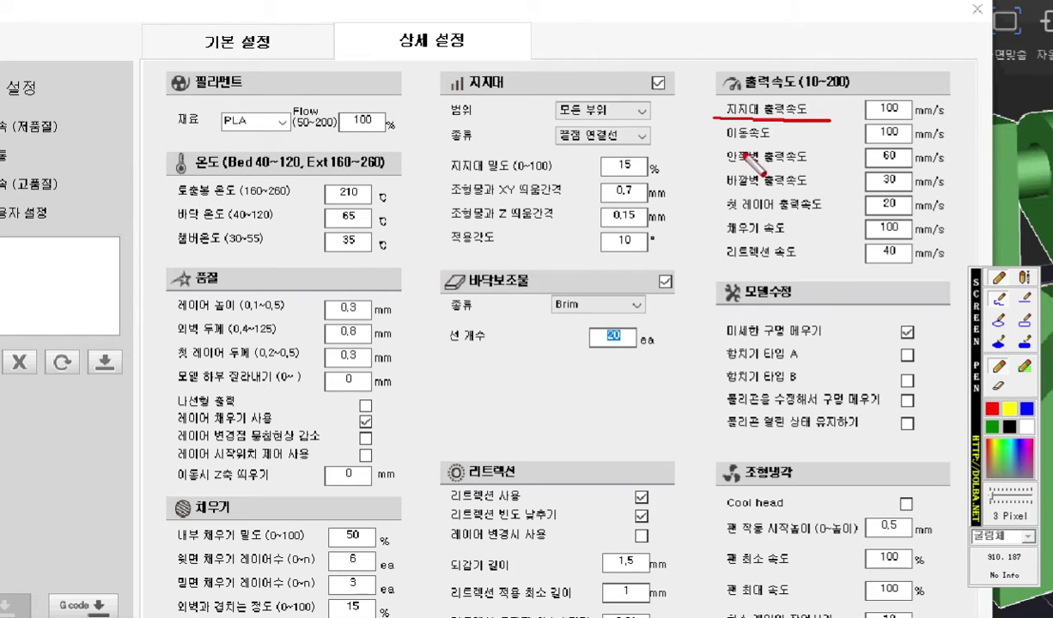
pyautogui.moveTo(716, 144); pyautogui.dragTo(833, 145)
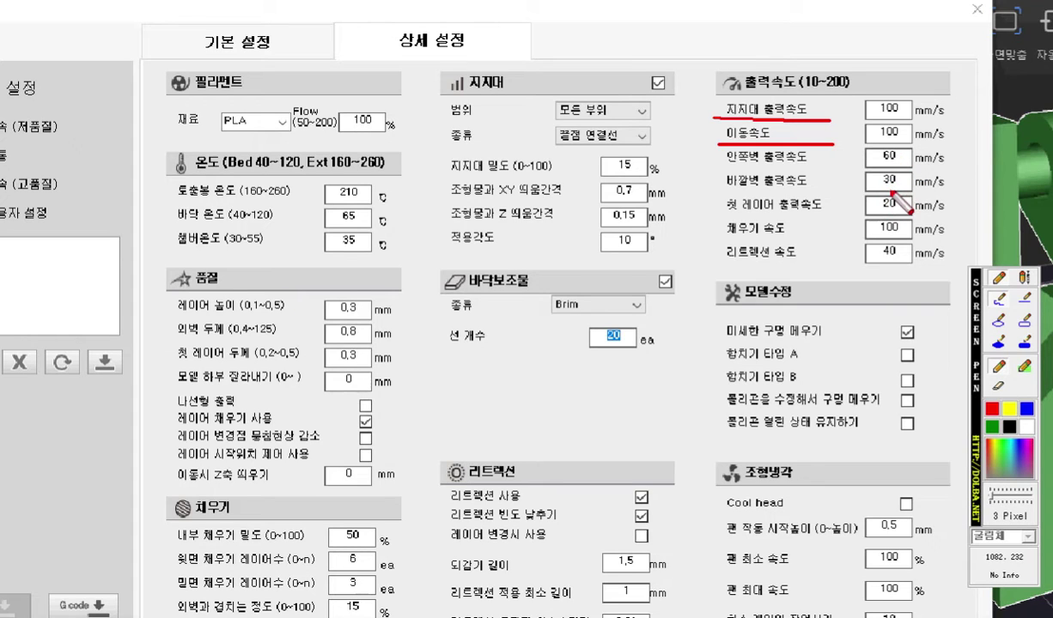
pyautogui.moveTo(914, 194)
pyautogui.mouseDown()
pyautogui.moveTo(857, 191)
pyautogui.moveTo(876, 142)
pyautogui.moveTo(910, 204)
pyautogui.mouseUp()
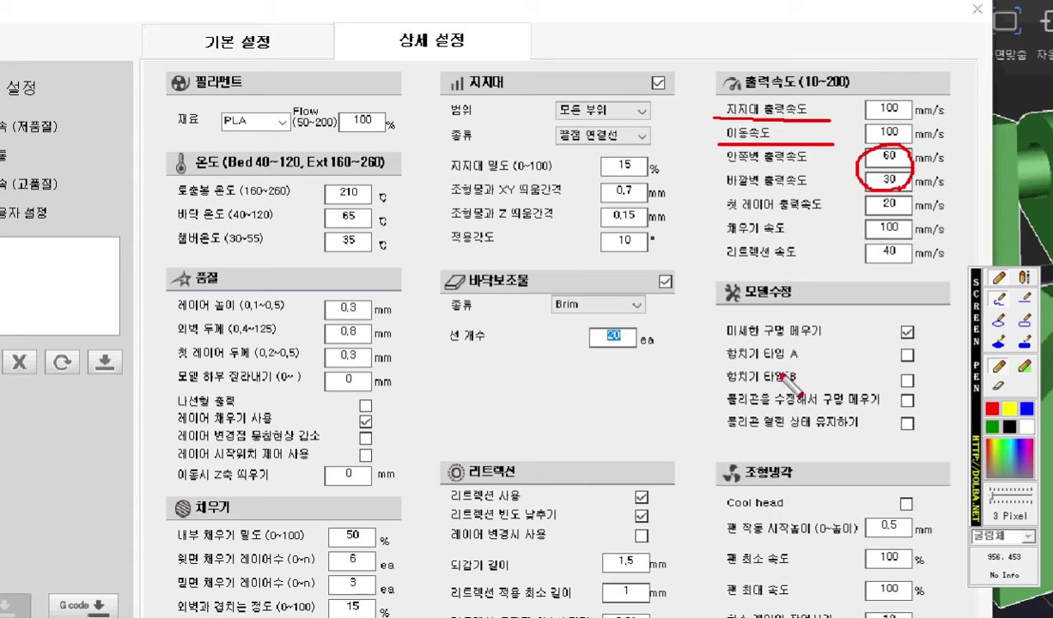
# - Underline 미세한 구멍 메우기 in red, then bracket the fan settings under 조형냉각 with a Z mark and underlined fan speeds
pyautogui.moveTo(712, 343); pyautogui.dragTo(936, 343)
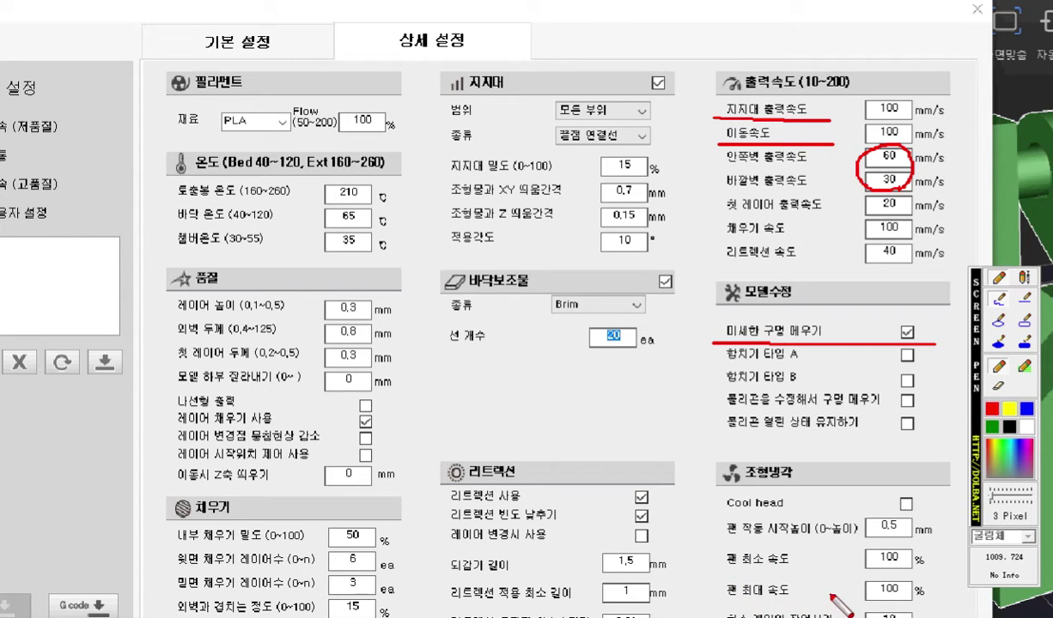
pyautogui.moveTo(714, 515)
pyautogui.mouseDown()
pyautogui.moveTo(702, 527)
pyautogui.moveTo(711, 616)
pyautogui.mouseUp()
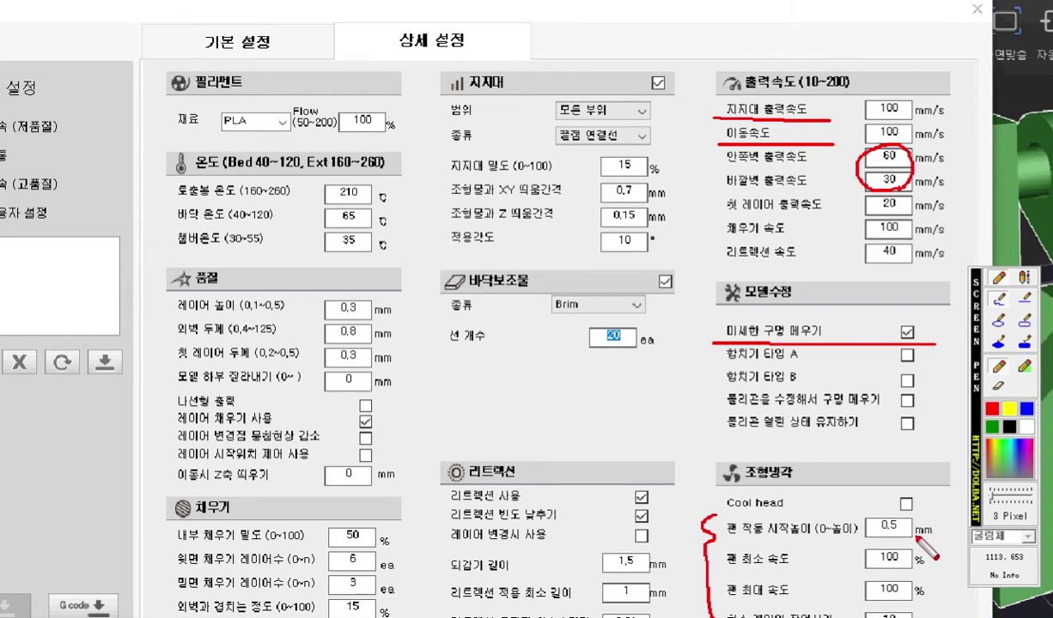
pyautogui.moveTo(926, 498); pyautogui.dragTo(959, 514)
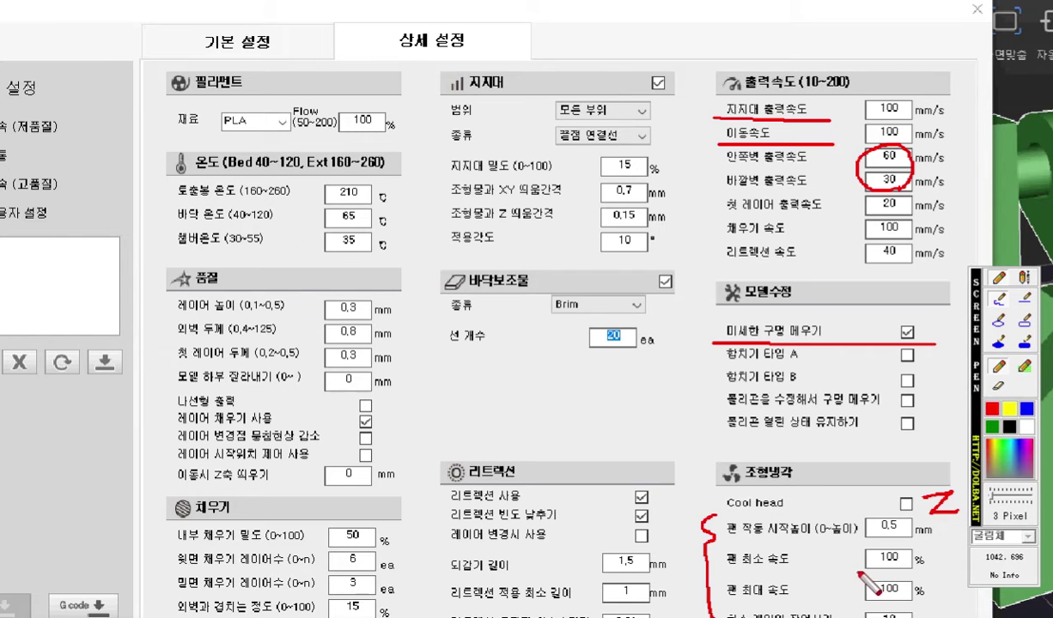
pyautogui.moveTo(863, 566); pyautogui.dragTo(912, 564)
pyautogui.moveTo(852, 593); pyautogui.dragTo(910, 590)
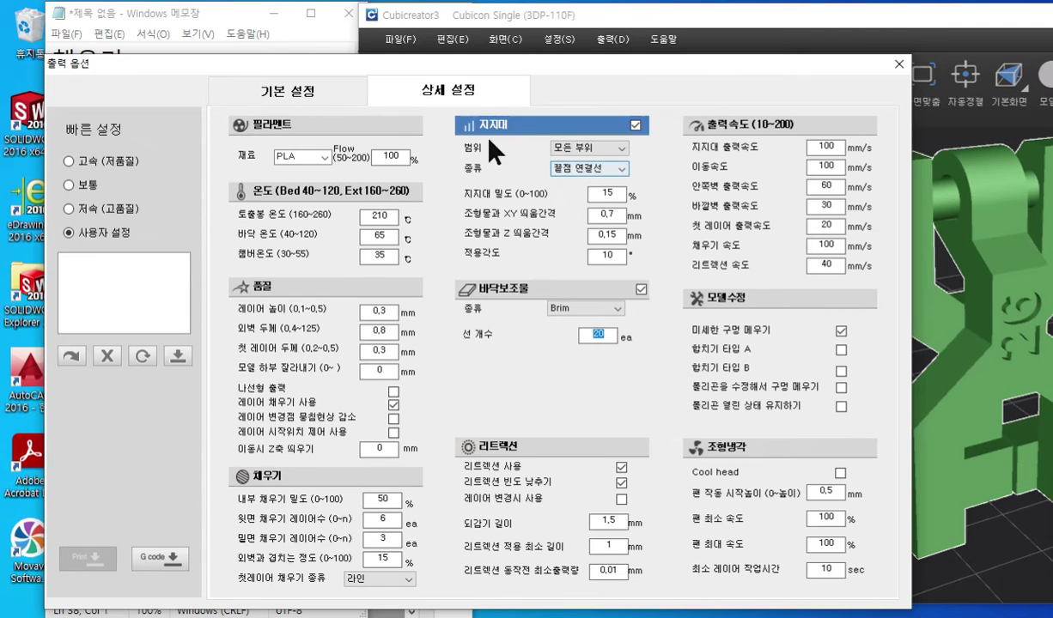
# - Close the print options, switch the model display to 출력경로, and orbit the toolpath to a front view showing the supports
pyautogui.moveTo(428, 59); pyautogui.dragTo(510, 35)
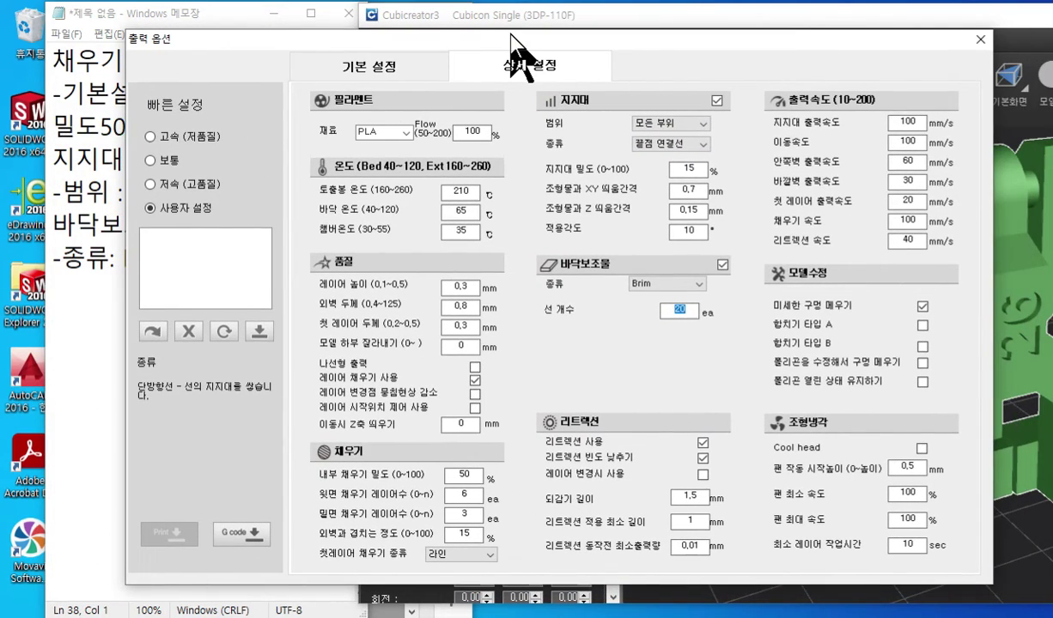
pyautogui.click(980, 40)
pyautogui.moveTo(865, 302); pyautogui.dragTo(977, 367, button='middle')
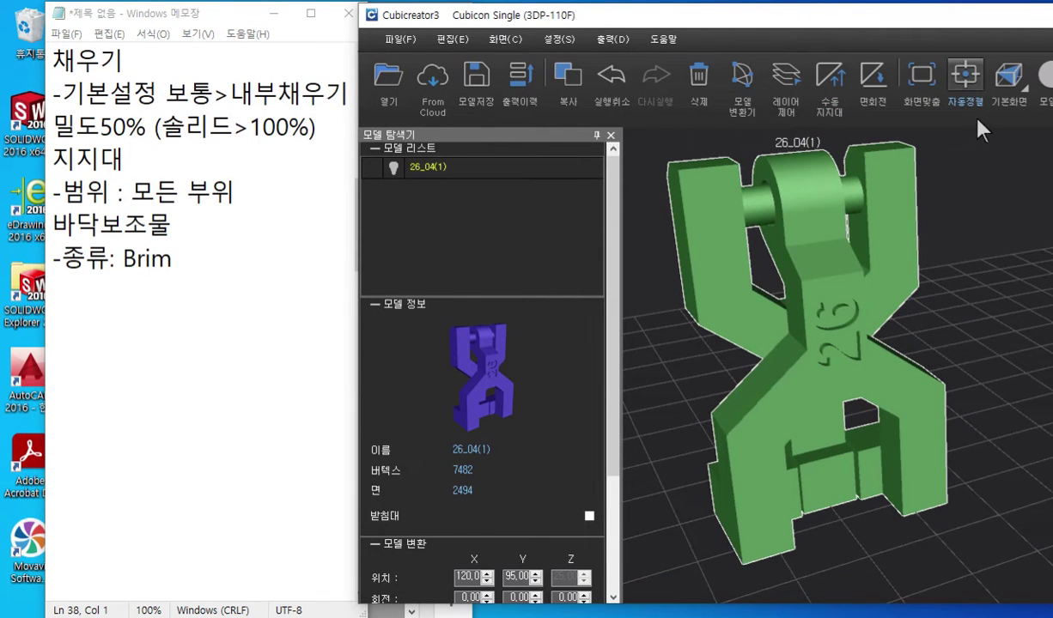
pyautogui.moveTo(940, 26); pyautogui.dragTo(794, 26)
pyautogui.click(923, 94)
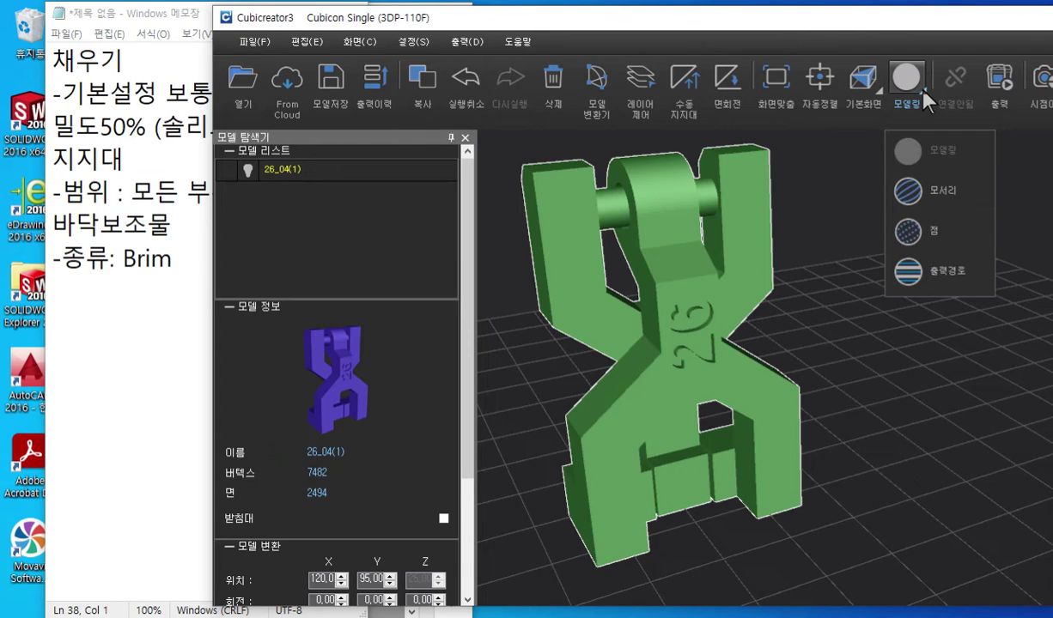
pyautogui.click(912, 282)
pyautogui.moveTo(661, 361); pyautogui.dragTo(811, 366, button='middle')
pyautogui.moveTo(798, 366); pyautogui.dragTo(806, 336, button='right')
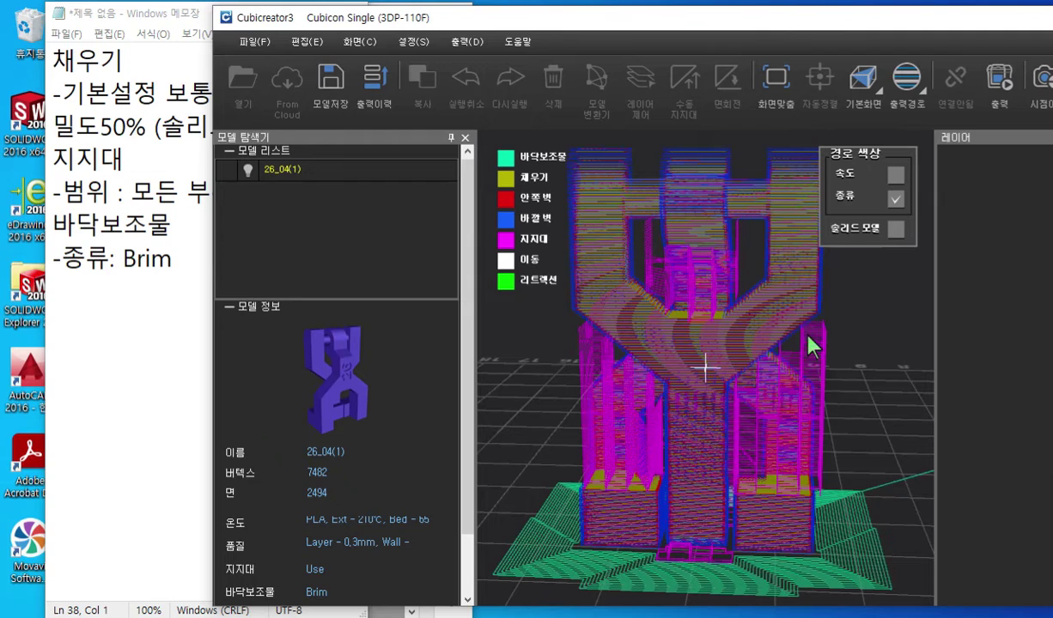
# - Draw a white upward arrow with the screen pen in the opening beside the model's central support, and leave annotation mode
pyautogui.hotkey('ctrl', 'F12')
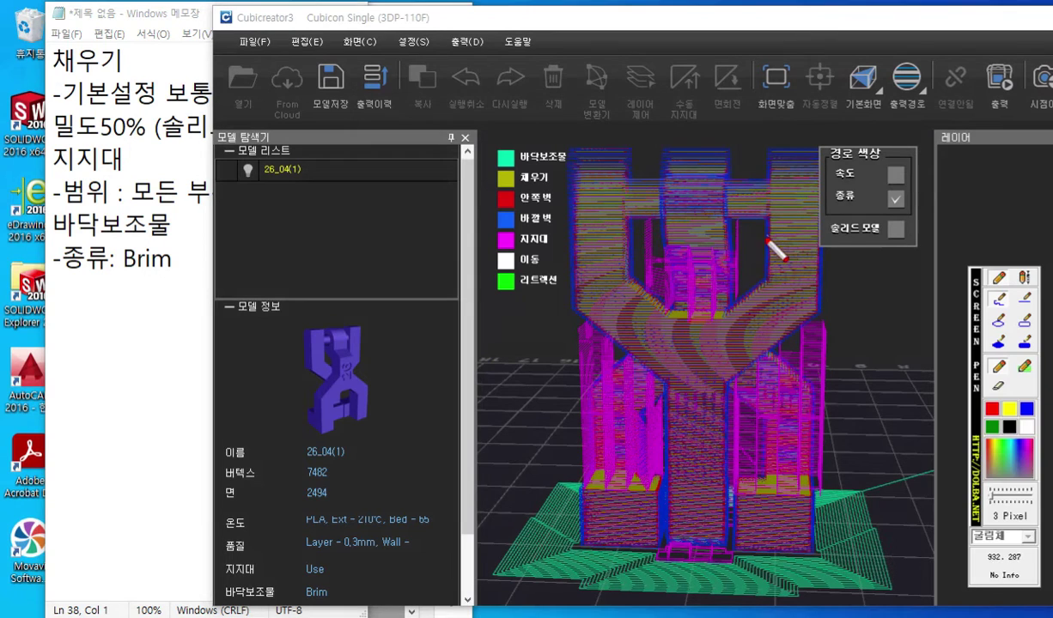
pyautogui.click(1026, 428)
pyautogui.moveTo(739, 297); pyautogui.dragTo(737, 227)
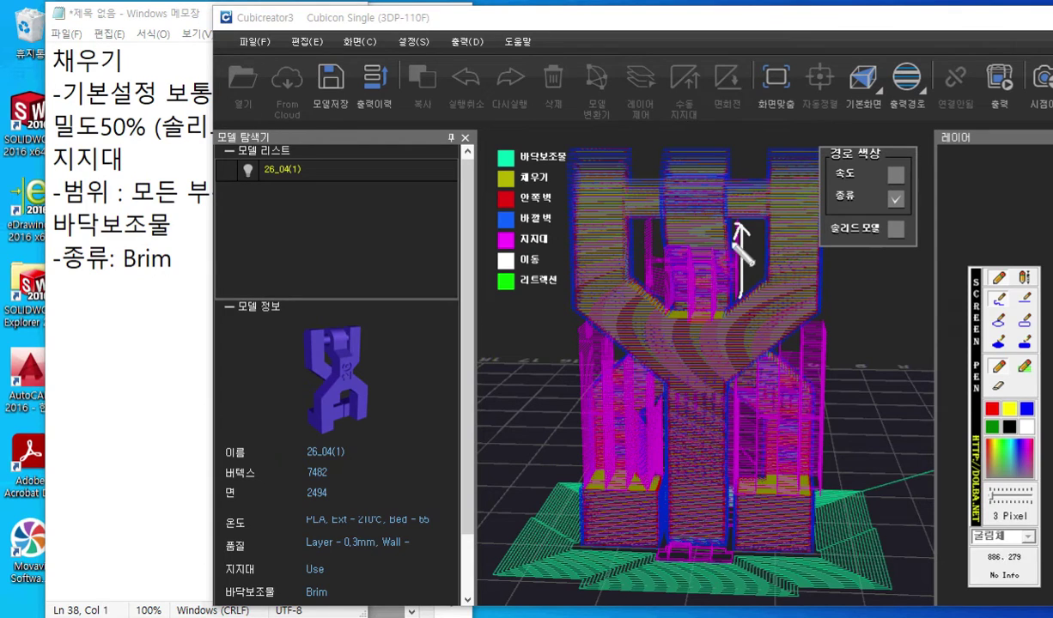
pyautogui.hotkey('ctrl', 'F12')
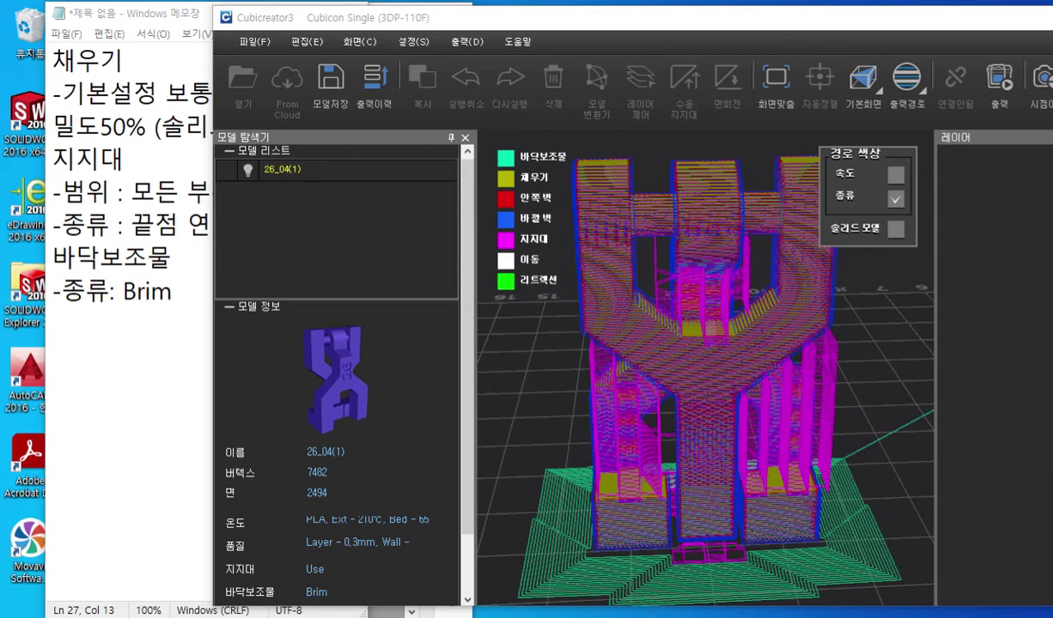
# - Switch to 3DWOX Desktop and examine the supports of the sliced 26_04.stl model up close and from the front
pyautogui.moveTo(1052, 146); pyautogui.dragTo(691, 24)
pyautogui.moveTo(764, 230); pyautogui.dragTo(806, 271, button='right')
pyautogui.scroll(5, 661, 368)
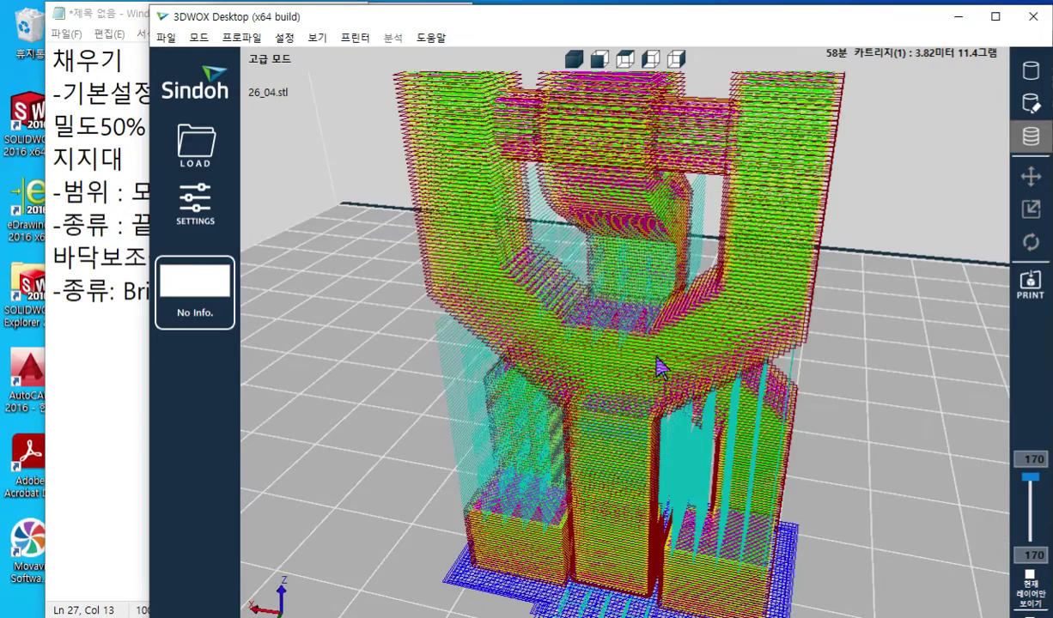
pyautogui.scroll(-5, 656, 360)
pyautogui.moveTo(658, 374); pyautogui.dragTo(697, 354, button='right')
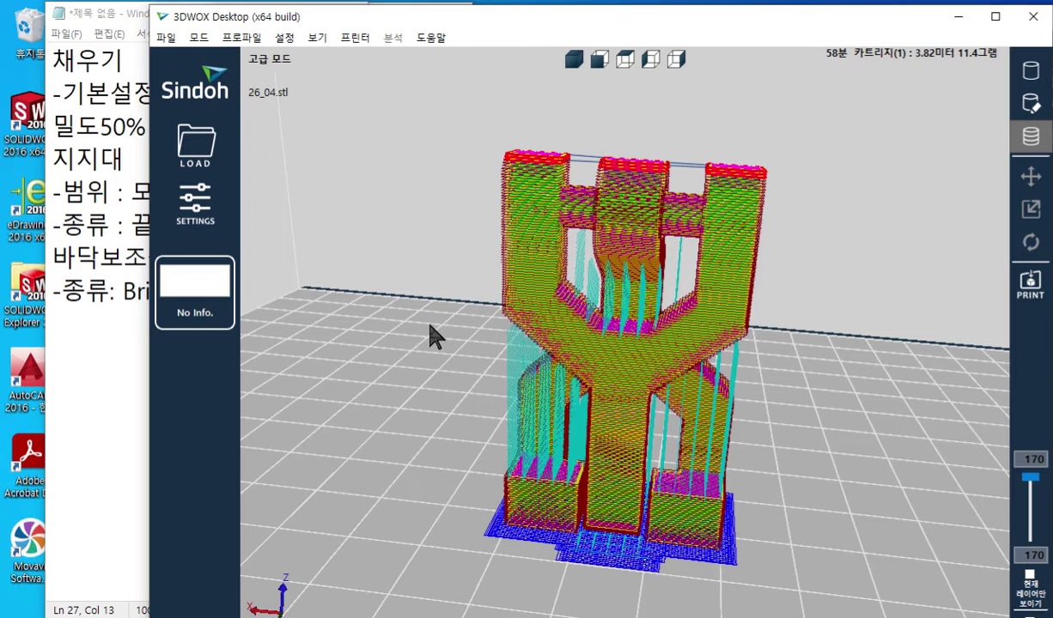
# - Open the 서포트 options in the advanced slicing settings and highlight the X/Y 방향 간격 value
pyautogui.click(196, 206)
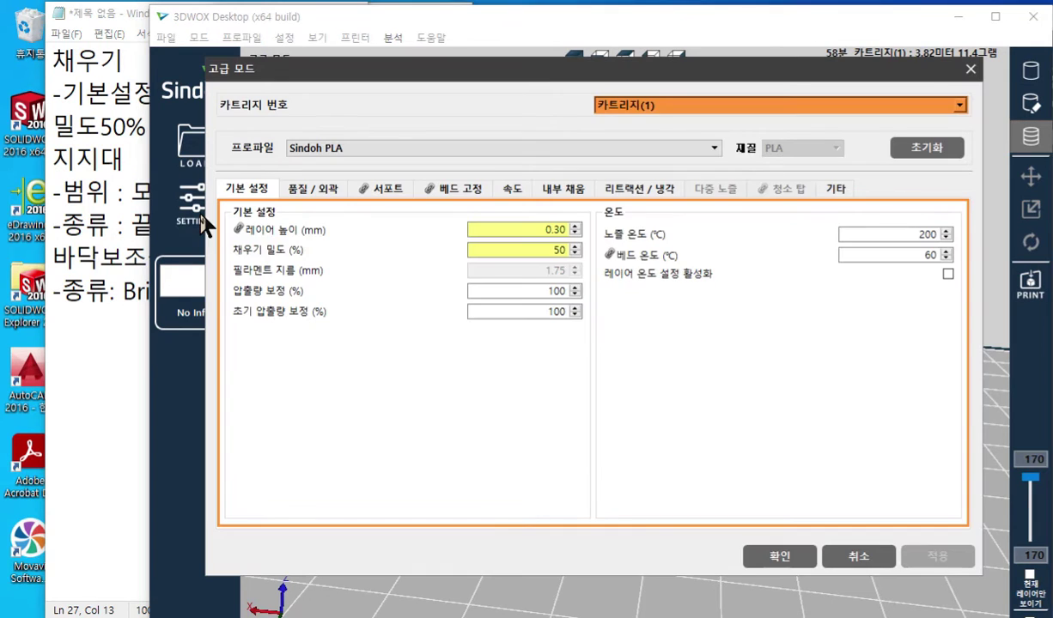
pyautogui.click(382, 189)
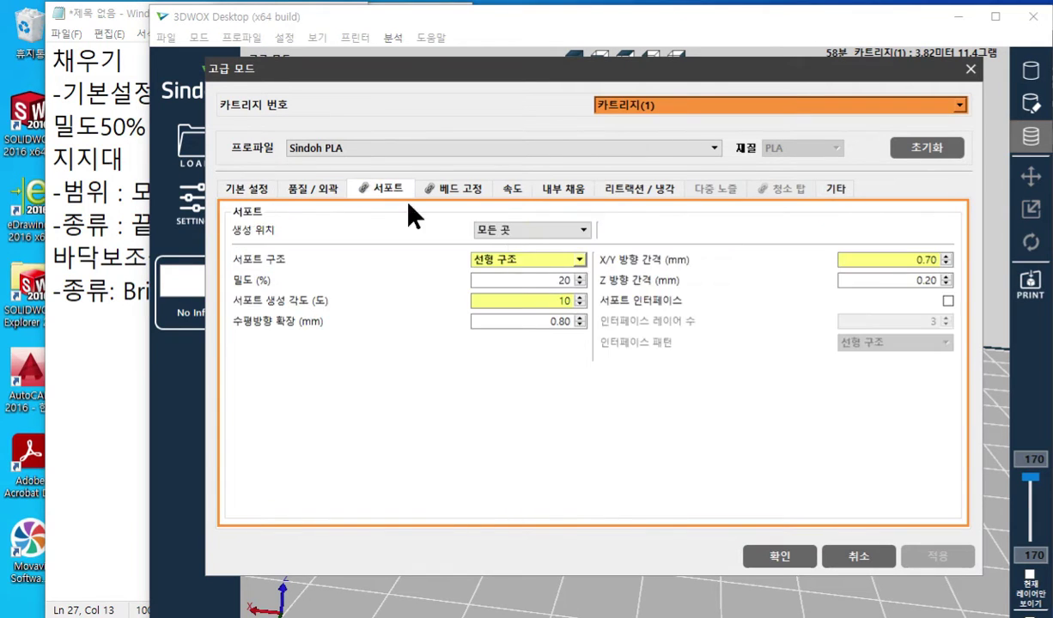
pyautogui.doubleClick(894, 263)
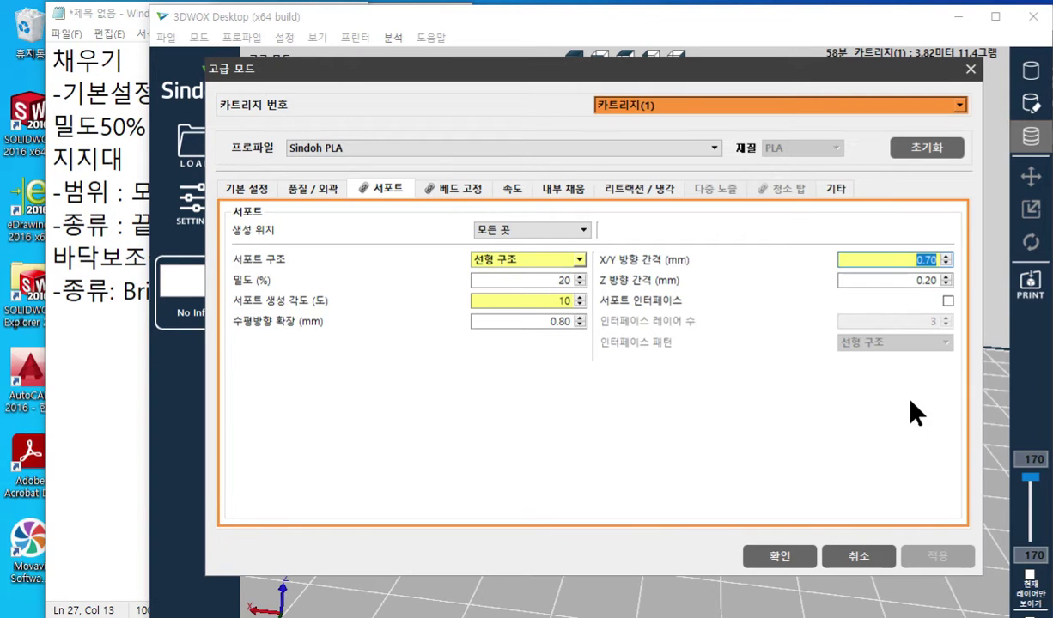
# - Write 0,5 in red beside the X/Y 방향 간격 value with the screen pen, and underline and mark that setting
pyautogui.press('F2')
pyautogui.click(990, 407)
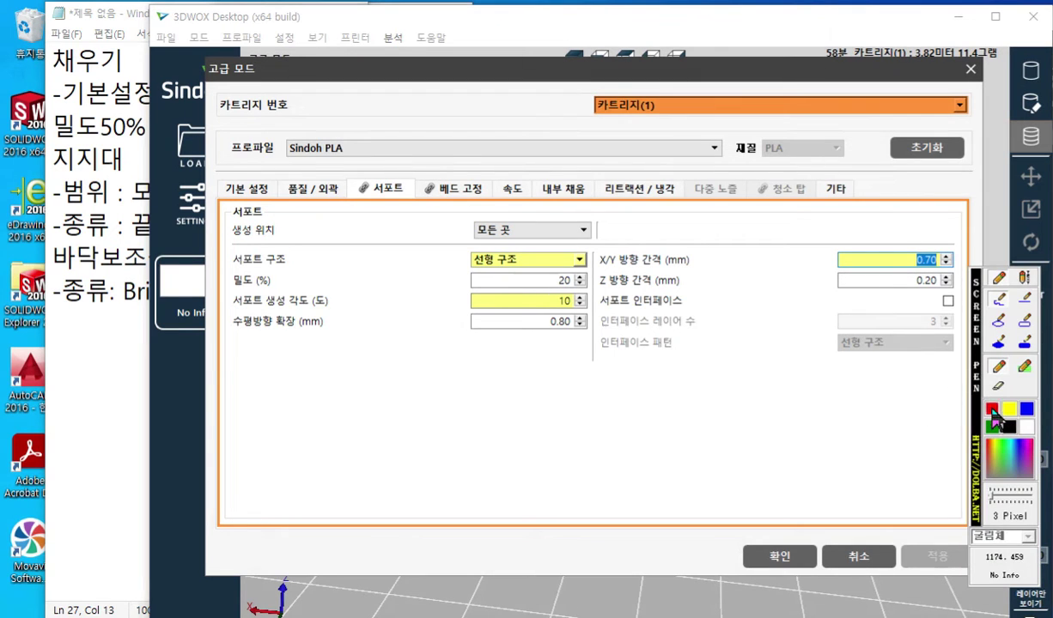
pyautogui.moveTo(848, 230)
pyautogui.mouseDown()
pyautogui.moveTo(840, 251)
pyautogui.moveTo(850, 232)
pyautogui.moveTo(876, 243)
pyautogui.moveTo(868, 256)
pyautogui.mouseUp()
pyautogui.click(855, 255)
pyautogui.moveTo(869, 231); pyautogui.dragTo(888, 229)
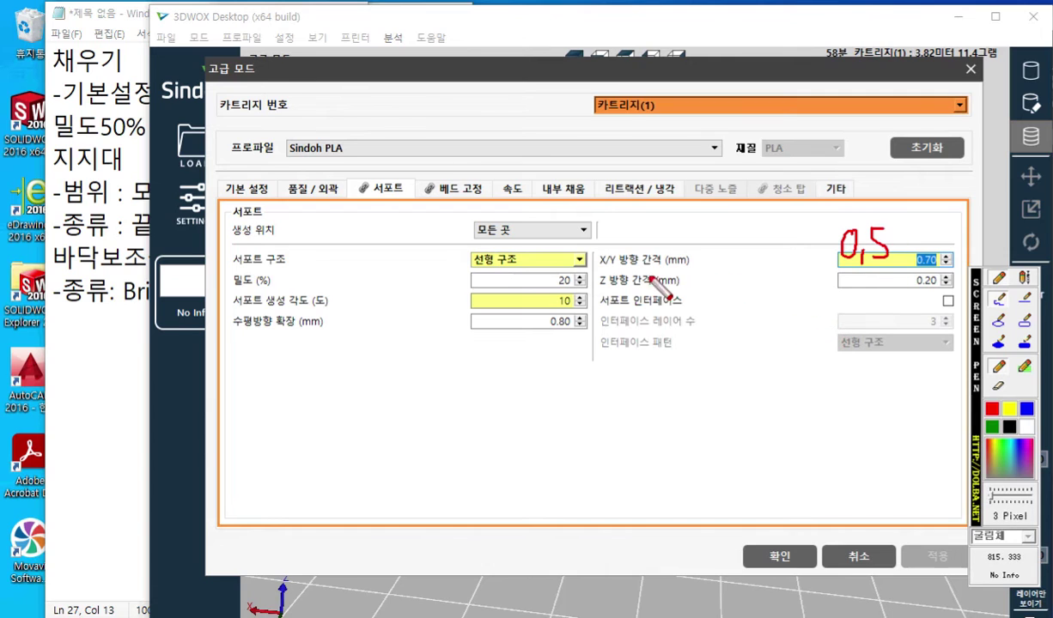
pyautogui.moveTo(593, 269); pyautogui.dragTo(902, 268)
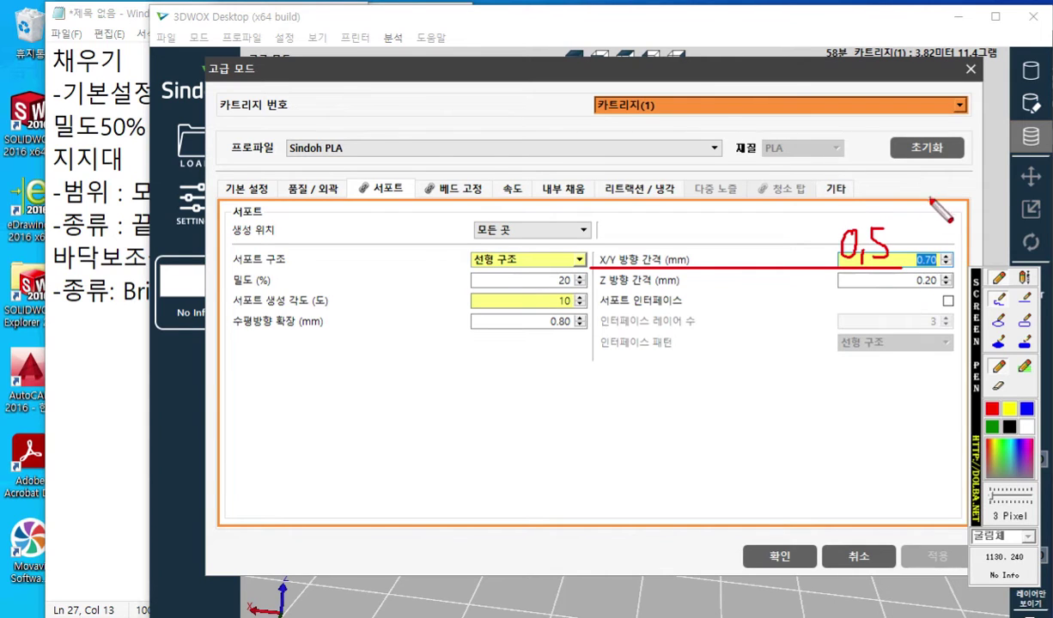
pyautogui.moveTo(891, 234)
pyautogui.mouseDown()
pyautogui.moveTo(916, 230)
pyautogui.moveTo(903, 239)
pyautogui.moveTo(963, 255)
pyautogui.moveTo(1003, 226)
pyautogui.moveTo(990, 259)
pyautogui.mouseUp()
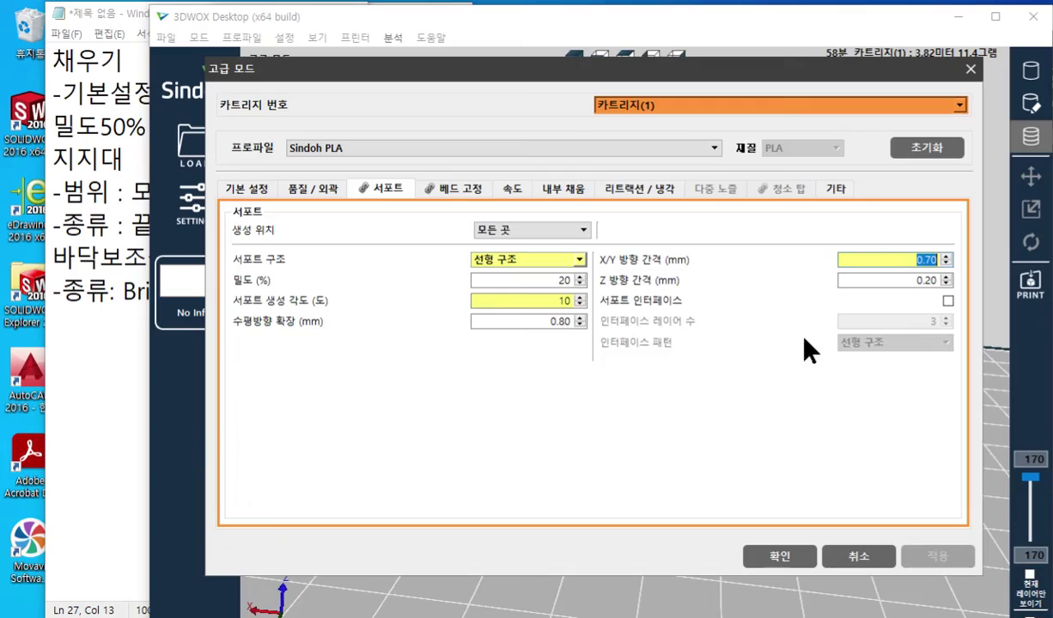
# - Confirm the advanced settings and inspect the sliced model and its supports at layer 142 before restoring the layer range
pyautogui.click(777, 557)
pyautogui.moveTo(747, 393); pyautogui.dragTo(820, 366, button='right')
pyautogui.scroll(3, 631, 215)
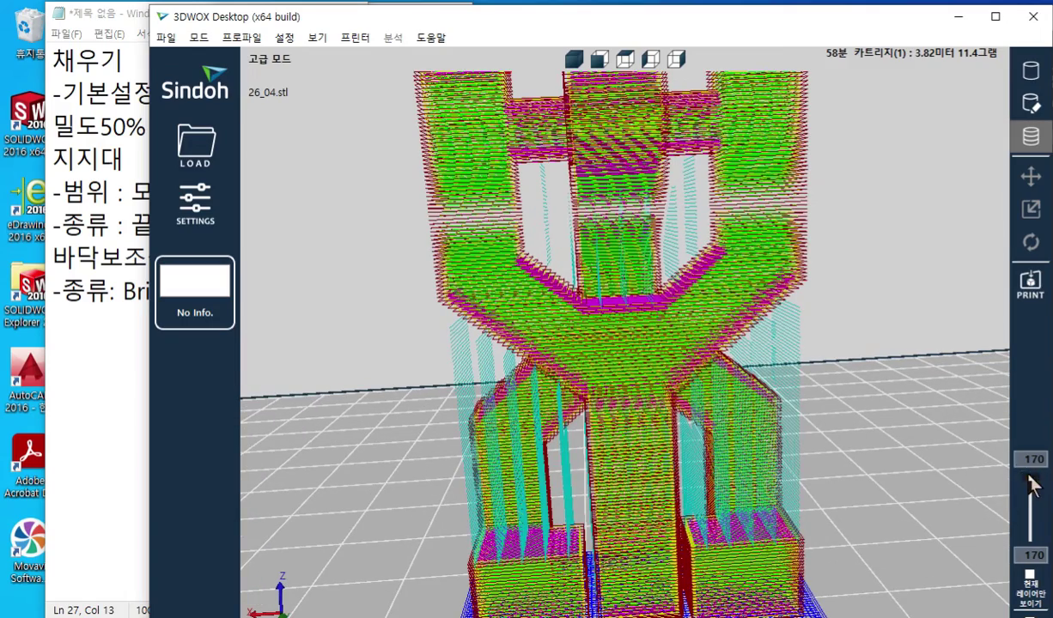
pyautogui.moveTo(1033, 484); pyautogui.dragTo(1032, 487)
pyautogui.moveTo(694, 346); pyautogui.dragTo(683, 389, button='right')
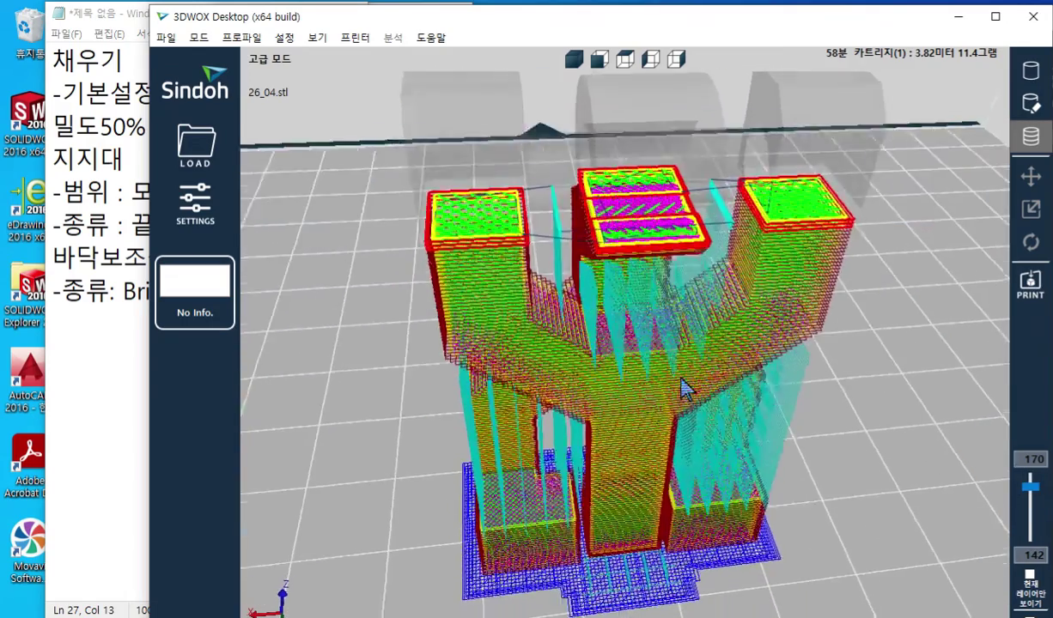
pyautogui.moveTo(1029, 486); pyautogui.dragTo(1050, 468)
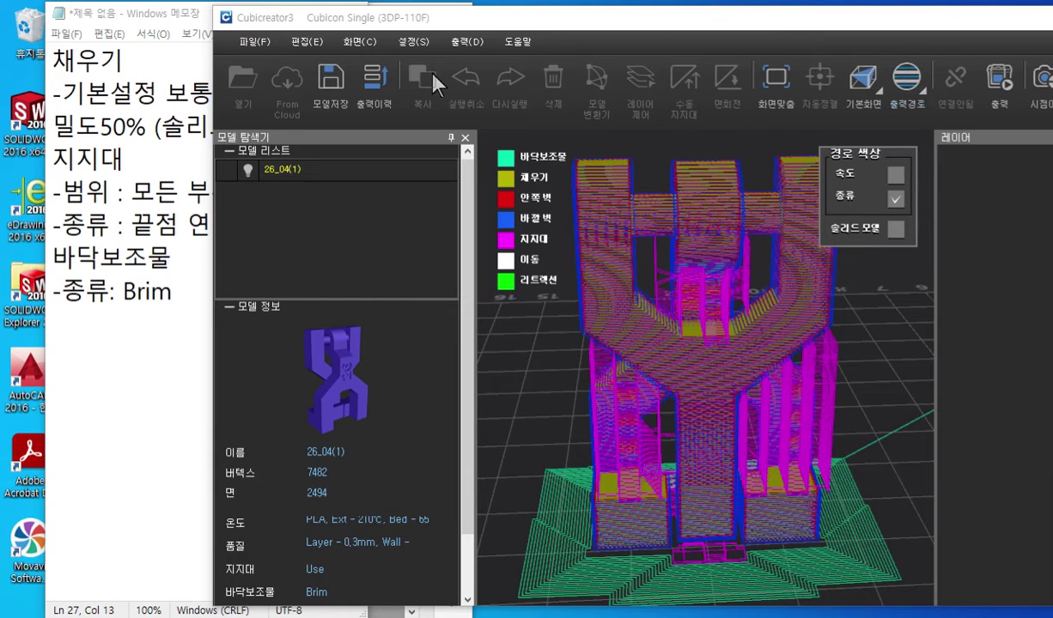
# - Open the print options in Cubicreator3 and underline 조형물과 XY 띄움간격 in red under 지지대
pyautogui.click(465, 42)
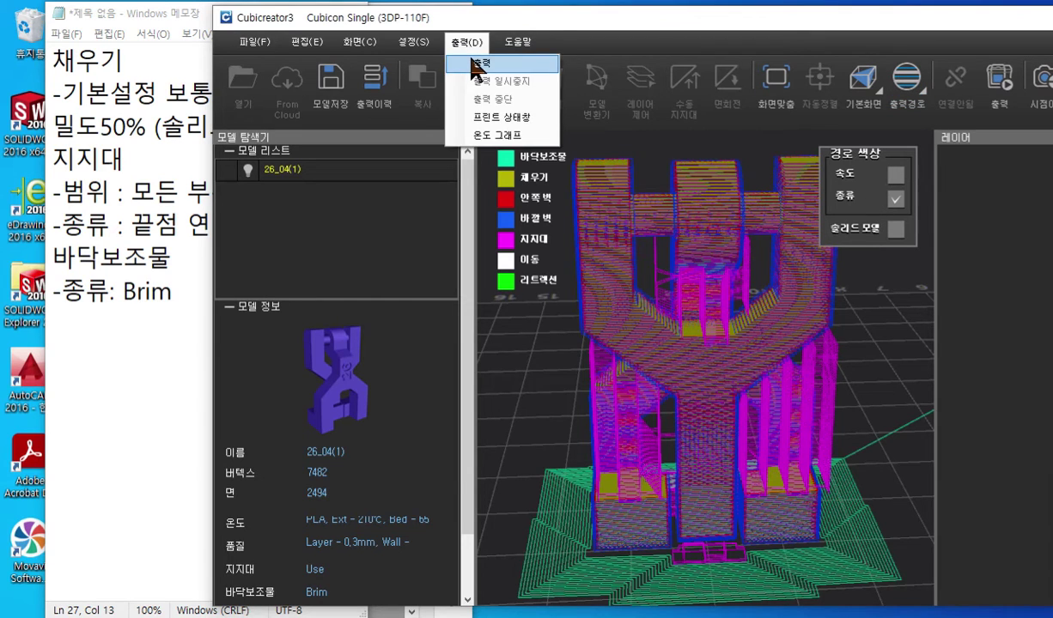
pyautogui.click(466, 68)
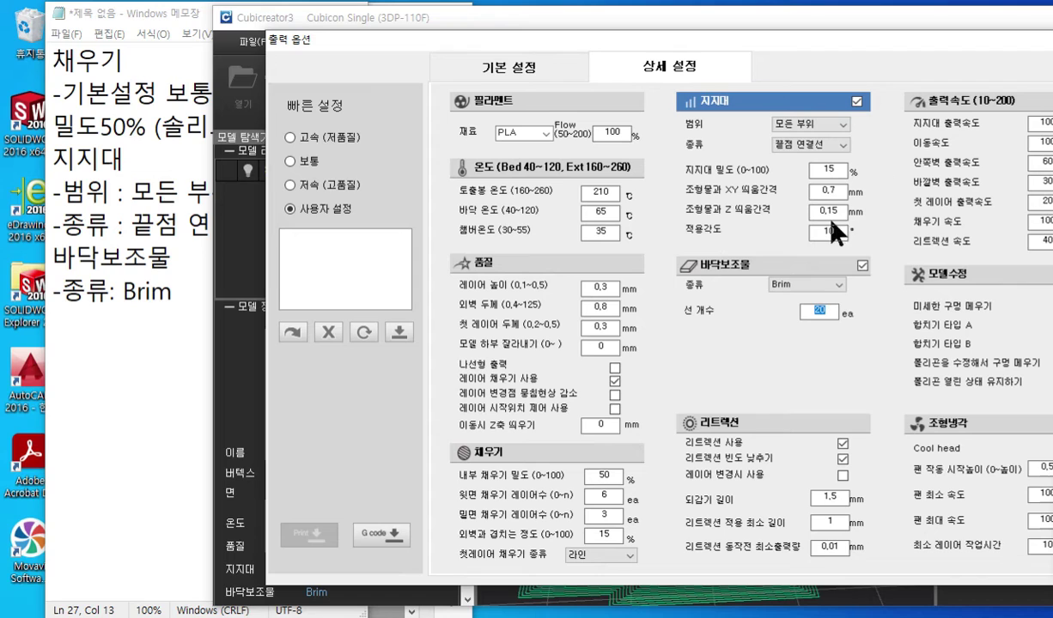
pyautogui.press('F12')
pyautogui.moveTo(675, 197); pyautogui.dragTo(797, 197)
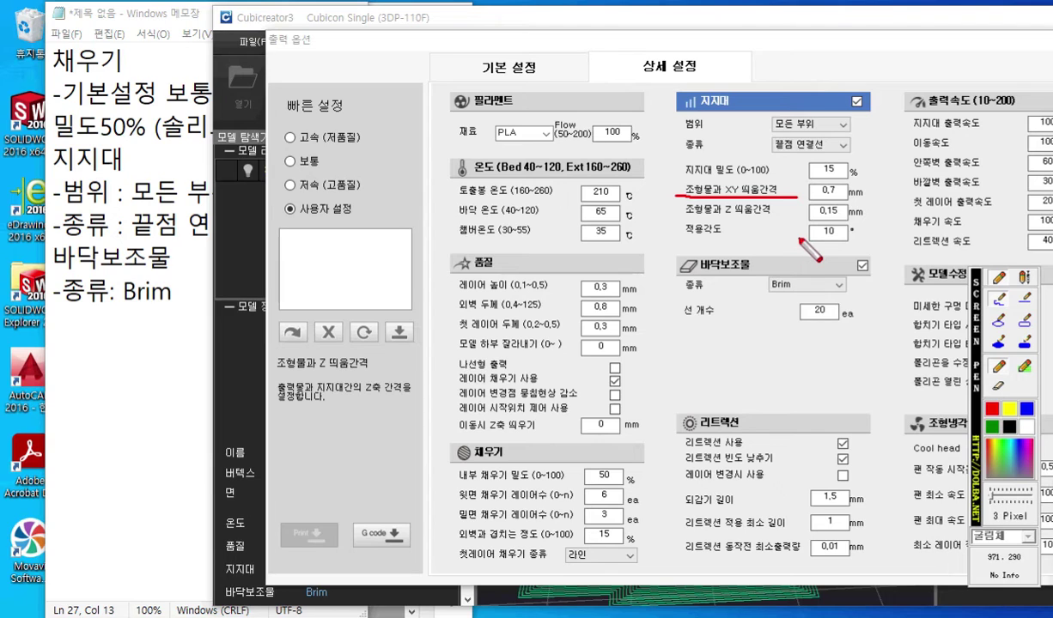
# - Write 0,7 in red beside the 조형물과 XY 띄움간격 value, clear the pen marks and dismiss the print options
pyautogui.moveTo(858, 180)
pyautogui.mouseDown()
pyautogui.moveTo(851, 196)
pyautogui.moveTo(864, 182)
pyautogui.moveTo(903, 180)
pyautogui.moveTo(894, 206)
pyautogui.moveTo(905, 191)
pyautogui.mouseUp()
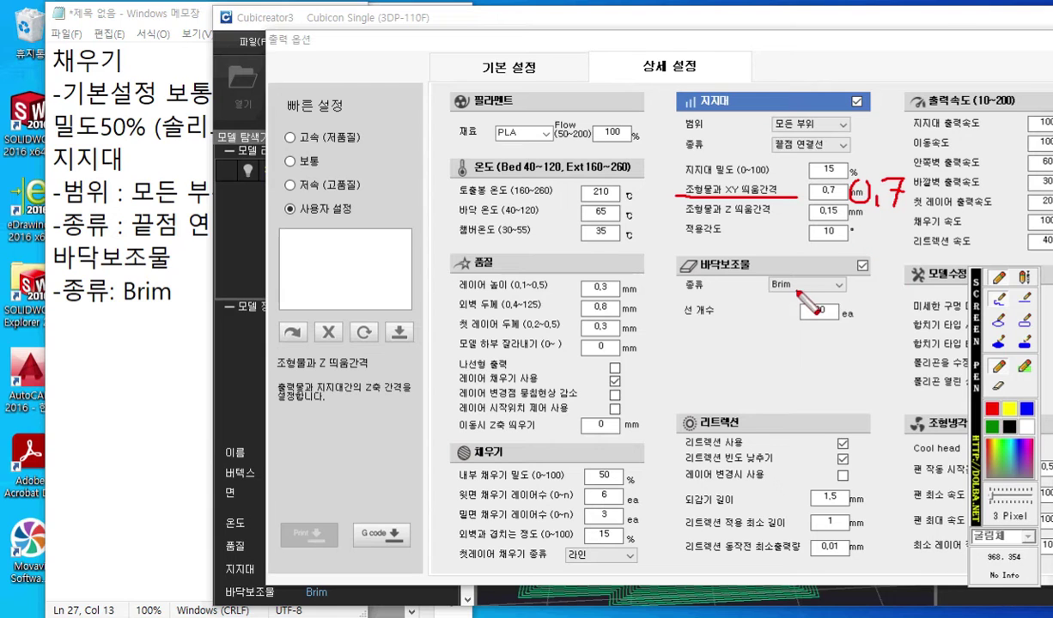
pyautogui.press('Escape')
pyautogui.moveTo(660, 36); pyautogui.dragTo(1051, 120)
# - Draw white upward arrows in the two gaps beside the central support and circle 출력경로 with the screen pen, then clear the marks
pyautogui.press('F9')
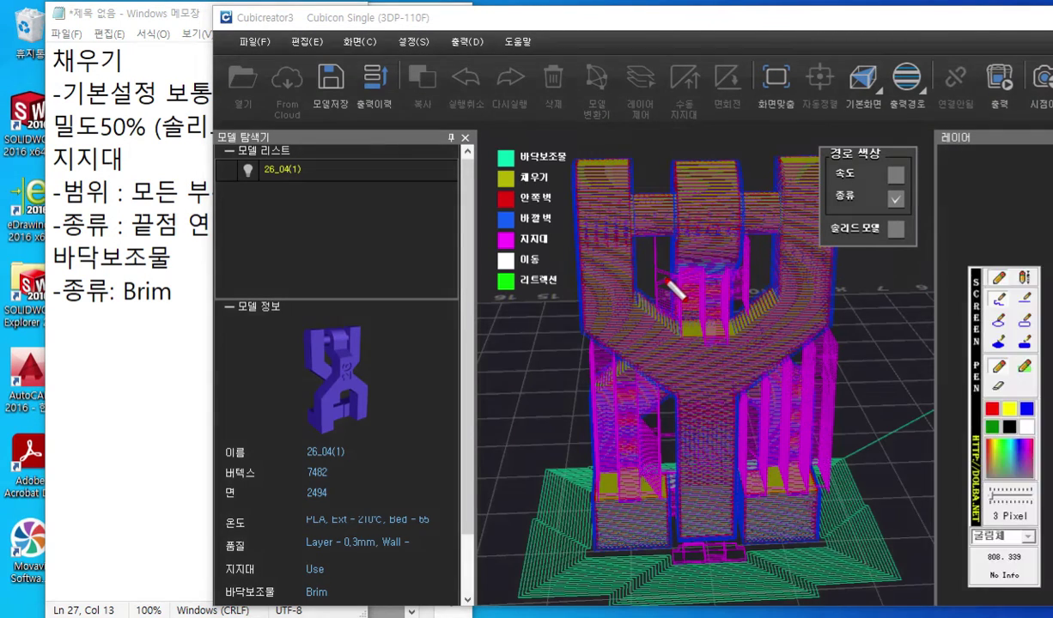
pyautogui.click(1024, 428)
pyautogui.moveTo(650, 304); pyautogui.dragTo(650, 238)
pyautogui.moveTo(753, 305)
pyautogui.mouseDown()
pyautogui.moveTo(753, 237)
pyautogui.moveTo(762, 251)
pyautogui.mouseUp()
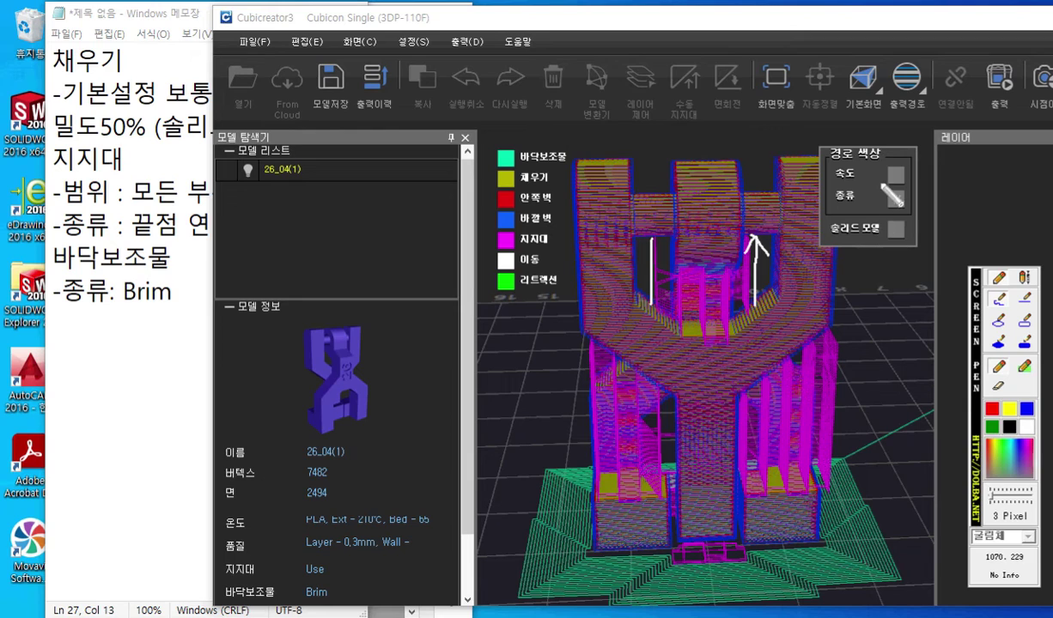
pyautogui.moveTo(913, 110)
pyautogui.mouseDown()
pyautogui.moveTo(917, 48)
pyautogui.moveTo(939, 93)
pyautogui.mouseUp()
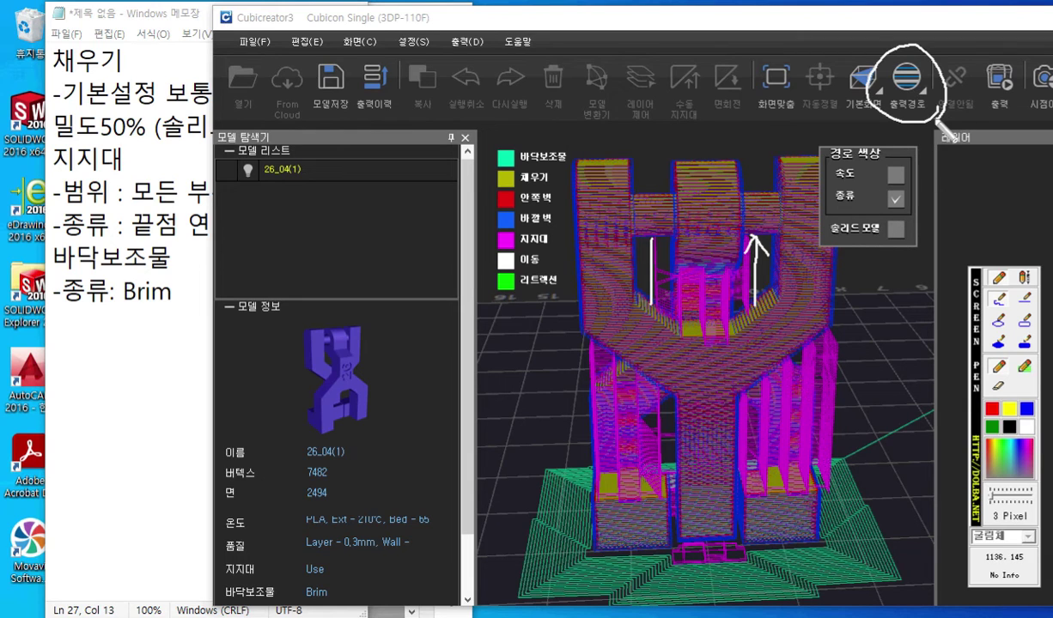
pyautogui.moveTo(643, 253); pyautogui.dragTo(663, 250)
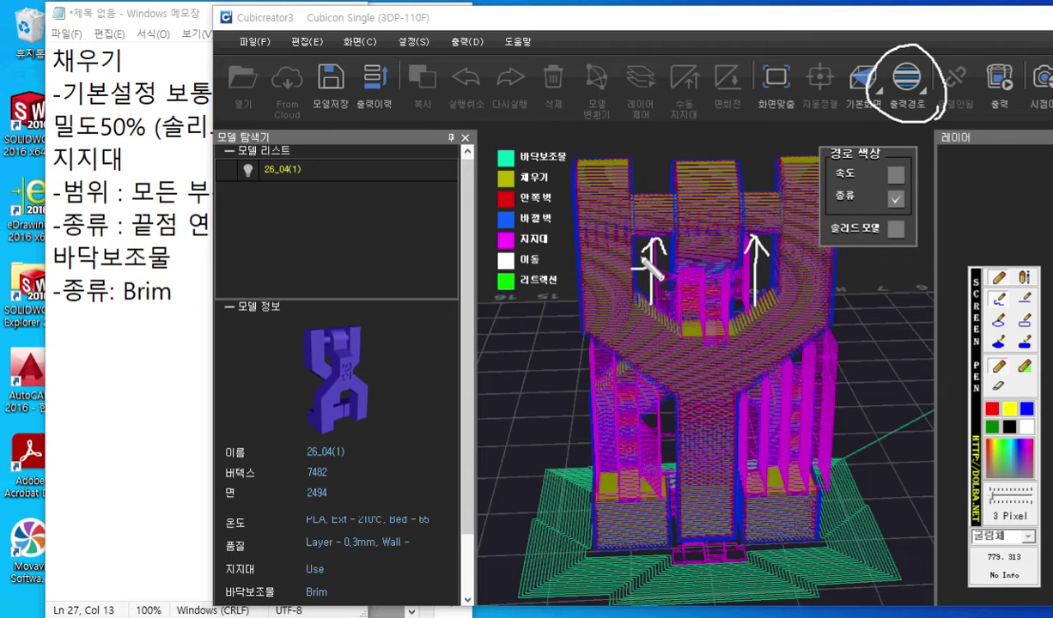
pyautogui.moveTo(640, 258); pyautogui.dragTo(640, 277)
pyautogui.press('Escape')
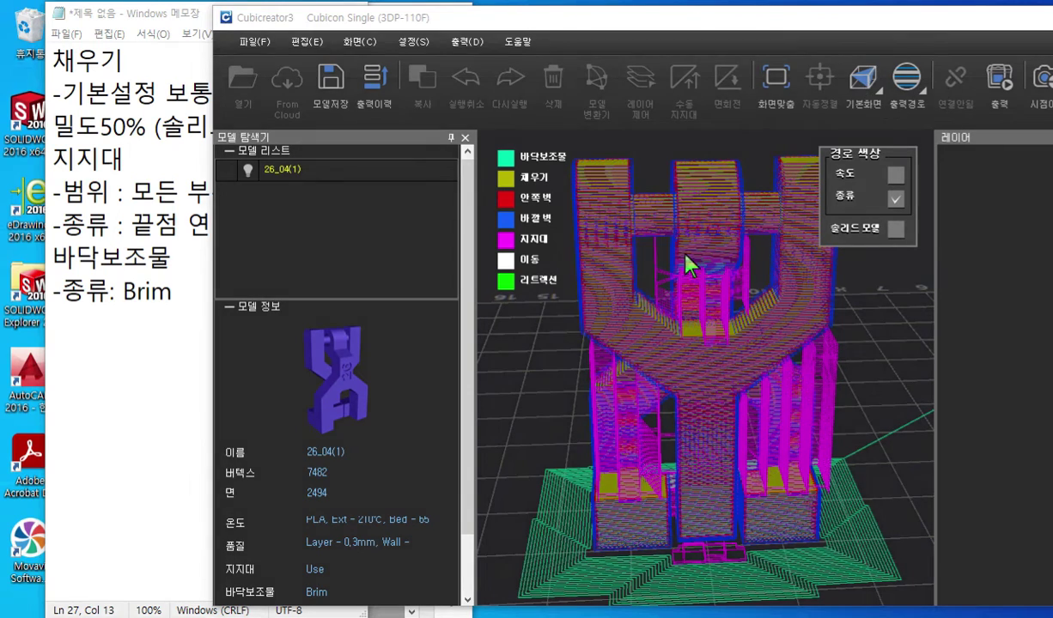
# - Mark the gap between the upper support and the model wall with a white arrow, label it 0,7 and clear the drawing
pyautogui.scroll(5, 685, 273)
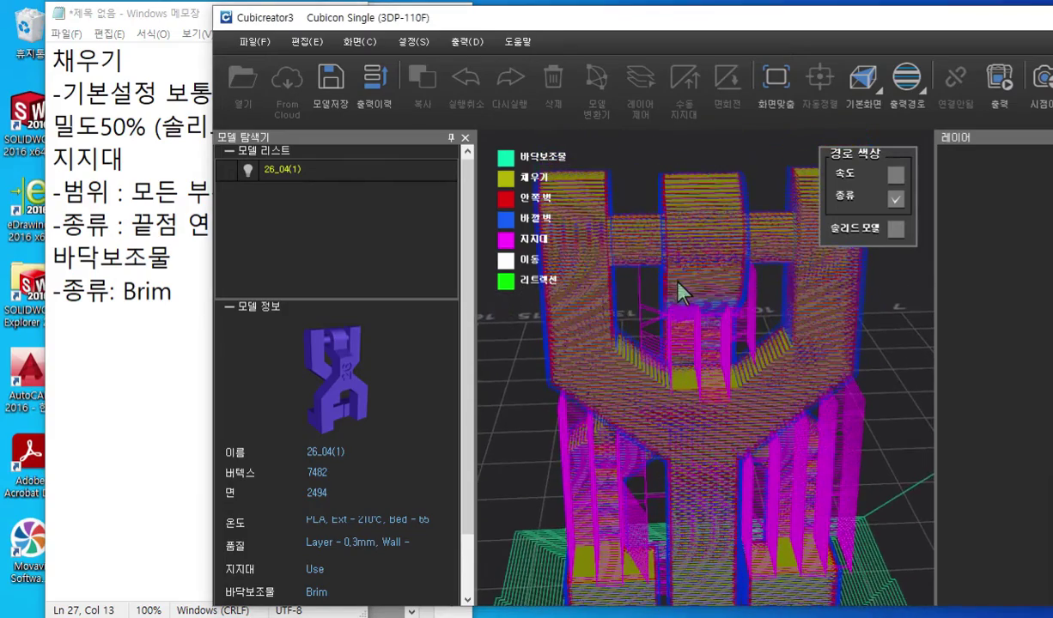
pyautogui.scroll(1, 677, 280)
pyautogui.moveTo(638, 266); pyautogui.dragTo(651, 296, button='right')
pyautogui.press('F2')
pyautogui.moveTo(607, 296)
pyautogui.mouseDown()
pyautogui.moveTo(635, 295)
pyautogui.moveTo(612, 324)
pyautogui.moveTo(618, 310)
pyautogui.moveTo(633, 334)
pyautogui.moveTo(636, 325)
pyautogui.mouseUp()
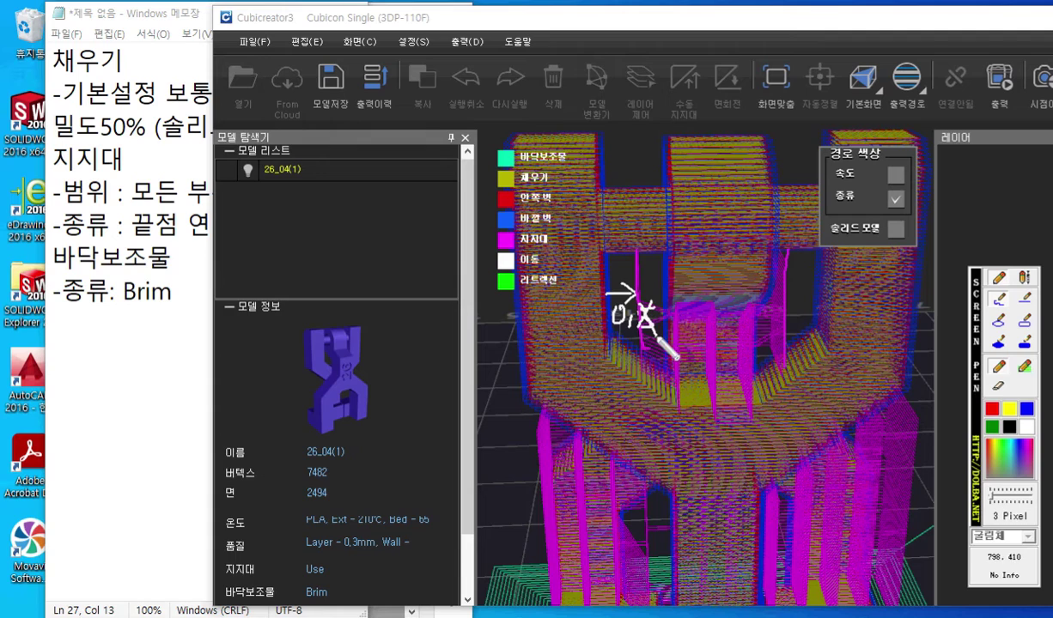
pyautogui.moveTo(606, 312); pyautogui.dragTo(656, 315)
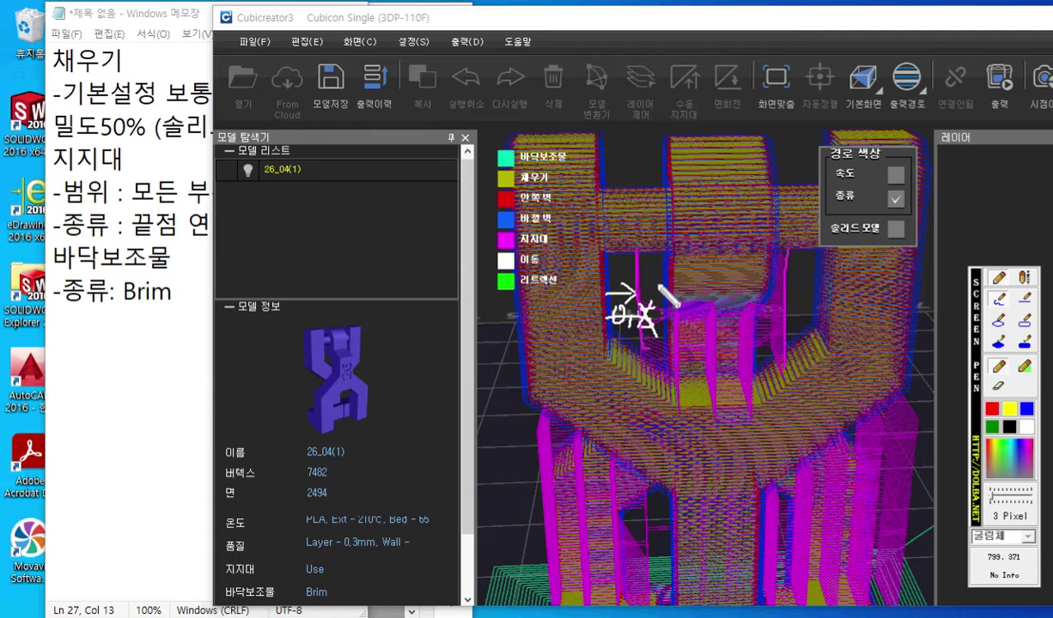
pyautogui.moveTo(667, 272)
pyautogui.mouseDown()
pyautogui.moveTo(686, 301)
pyautogui.moveTo(708, 271)
pyautogui.moveTo(696, 301)
pyautogui.mouseUp()
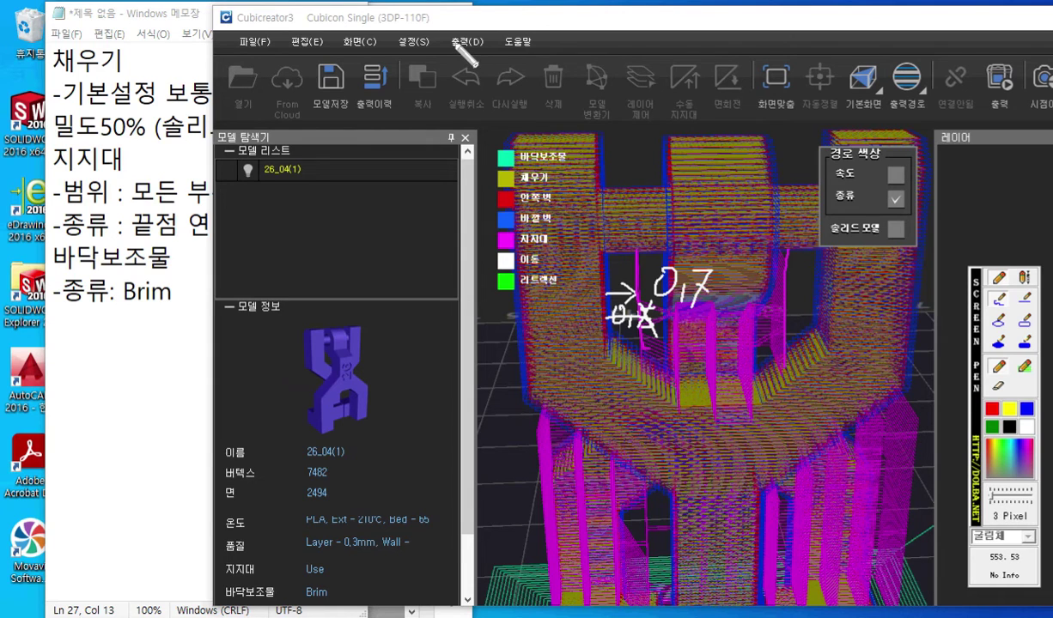
pyautogui.press('Escape')
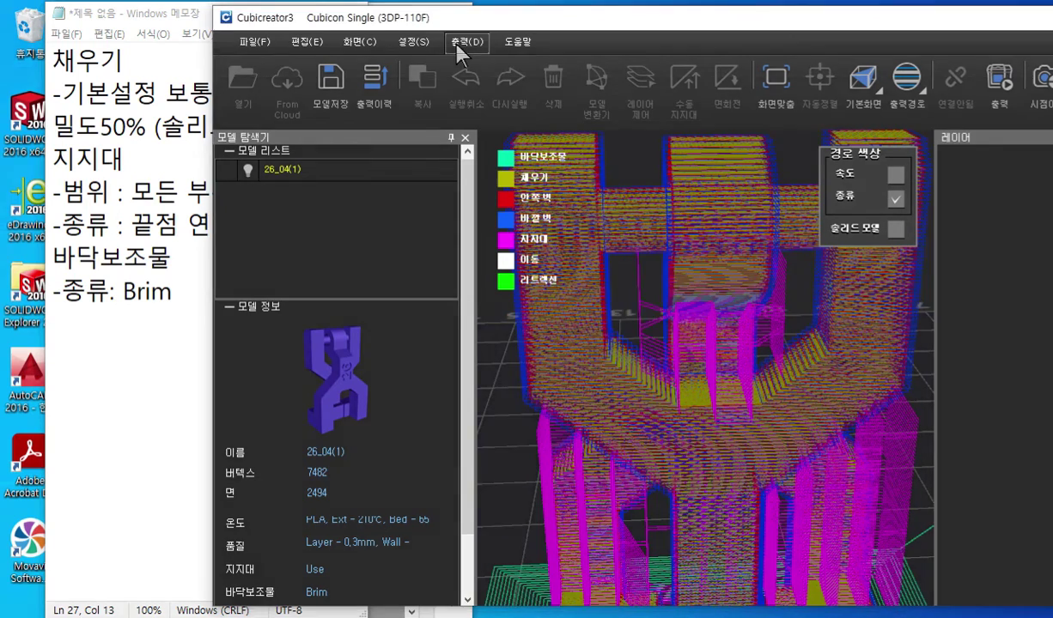
# - Reopen the print options, underline 조형물과 XY 띄움간격 in red and write 0,7 beside it before clearing the marks
pyautogui.click(459, 41)
pyautogui.click(480, 64)
pyautogui.click(460, 41)
pyautogui.click(480, 64)
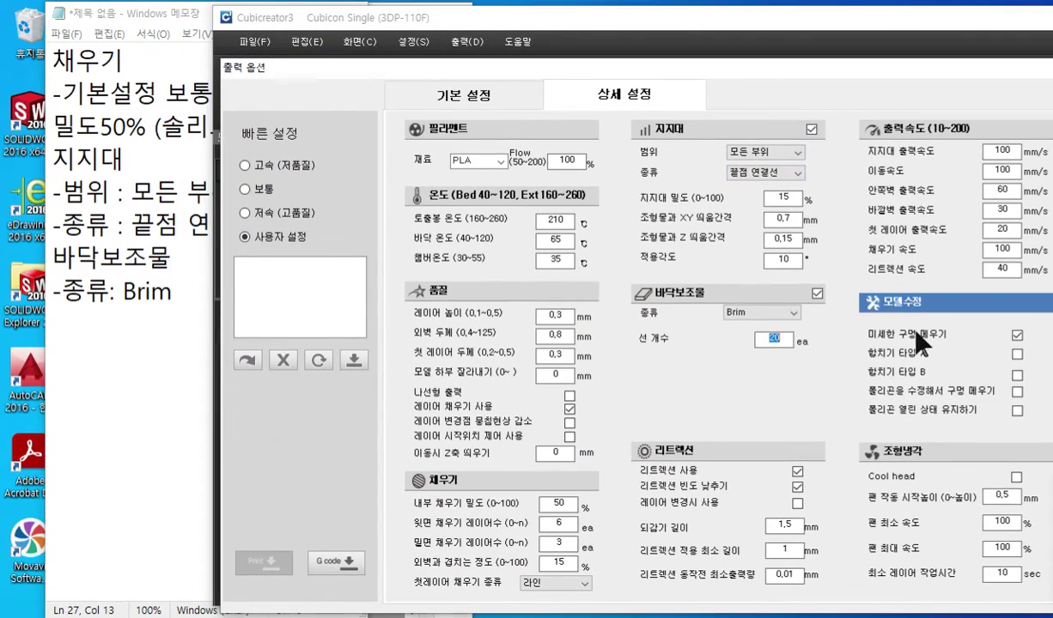
pyautogui.press('F12')
pyautogui.click(990, 410)
pyautogui.moveTo(623, 228); pyautogui.dragTo(830, 229)
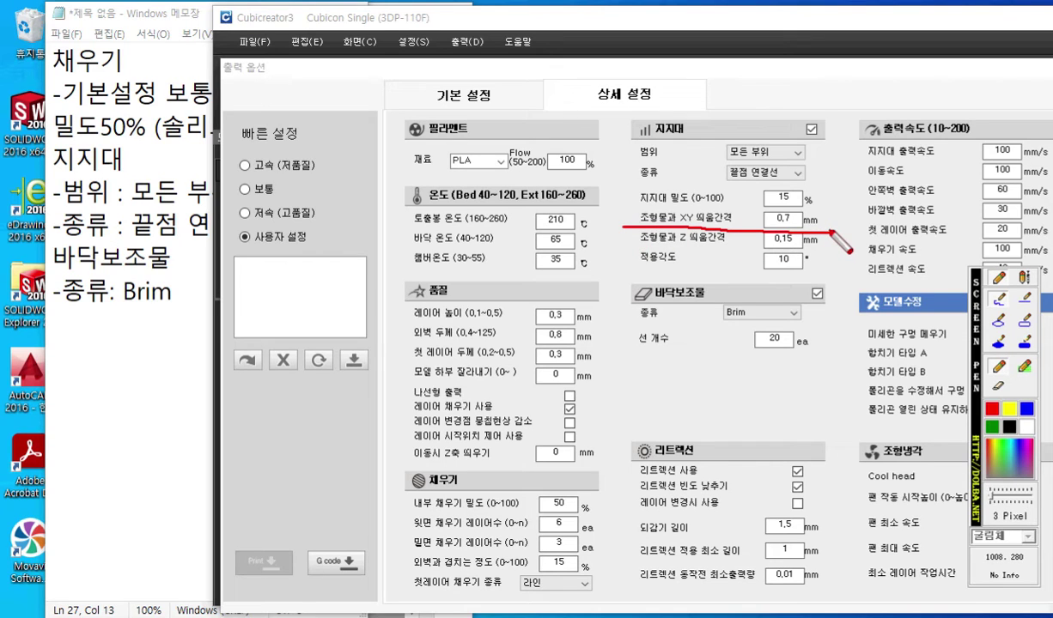
pyautogui.moveTo(831, 204)
pyautogui.mouseDown()
pyautogui.moveTo(846, 236)
pyautogui.moveTo(865, 206)
pyautogui.moveTo(850, 236)
pyautogui.mouseUp()
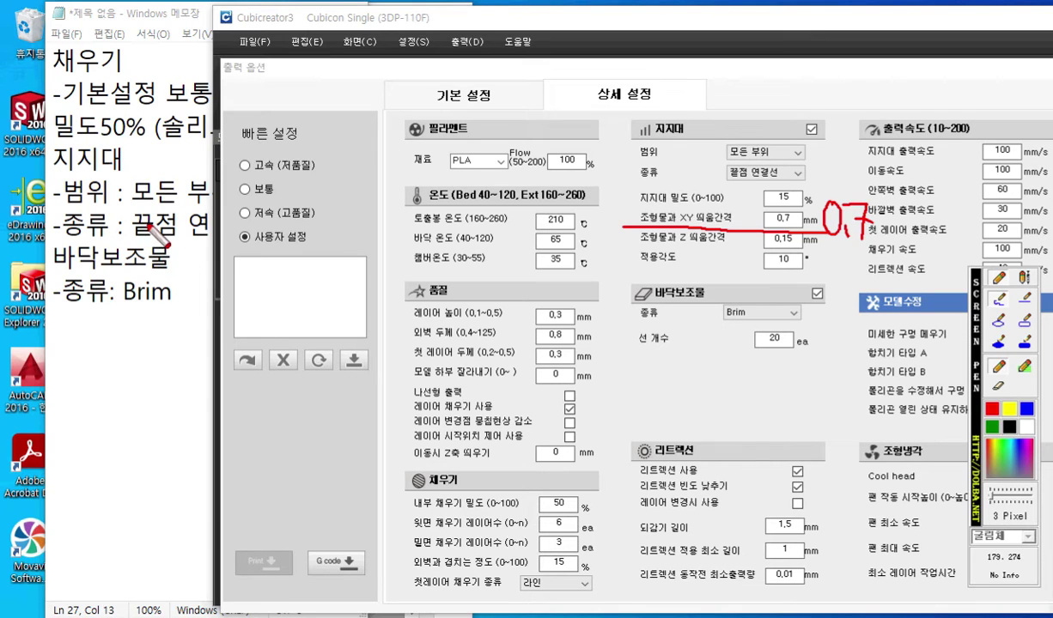
pyautogui.press('Escape')
# - Add the line "-조형물과XY띄움간격: 0.7" below the 끝점 연결선 line in the Notepad notes and highlight its value
pyautogui.click(270, 228)
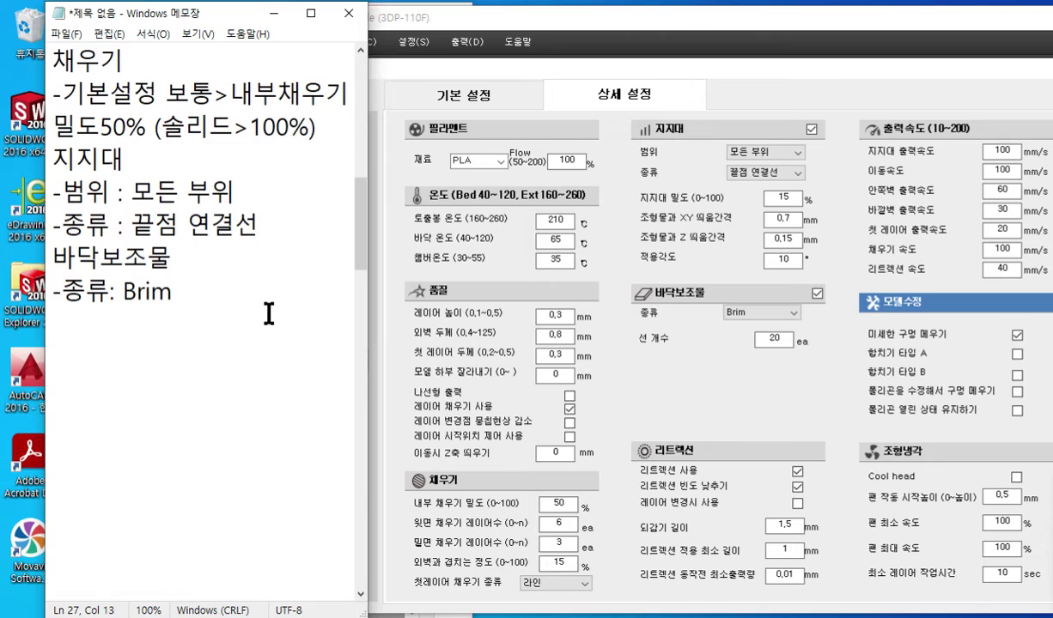
pyautogui.press('Return')
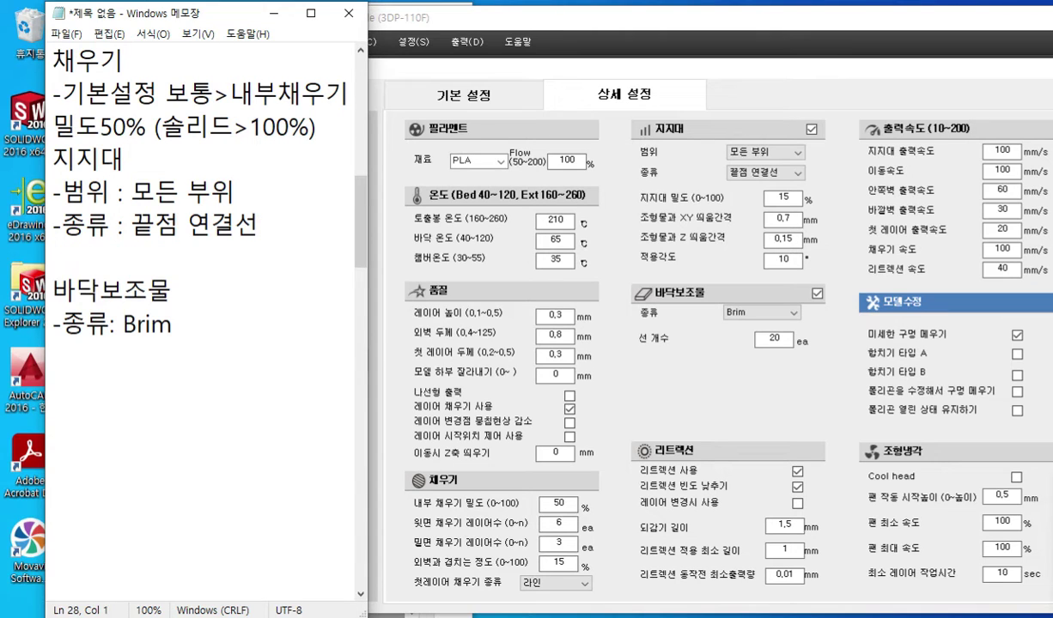
pyautogui.write('-조형물과')
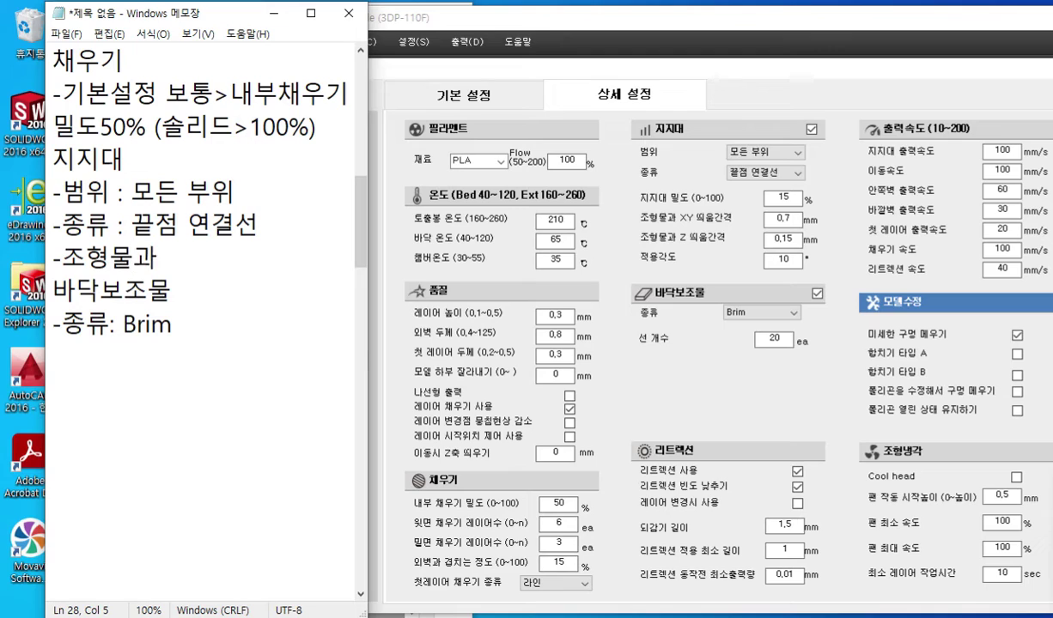
pyautogui.write('XY띄움간ㄱ')
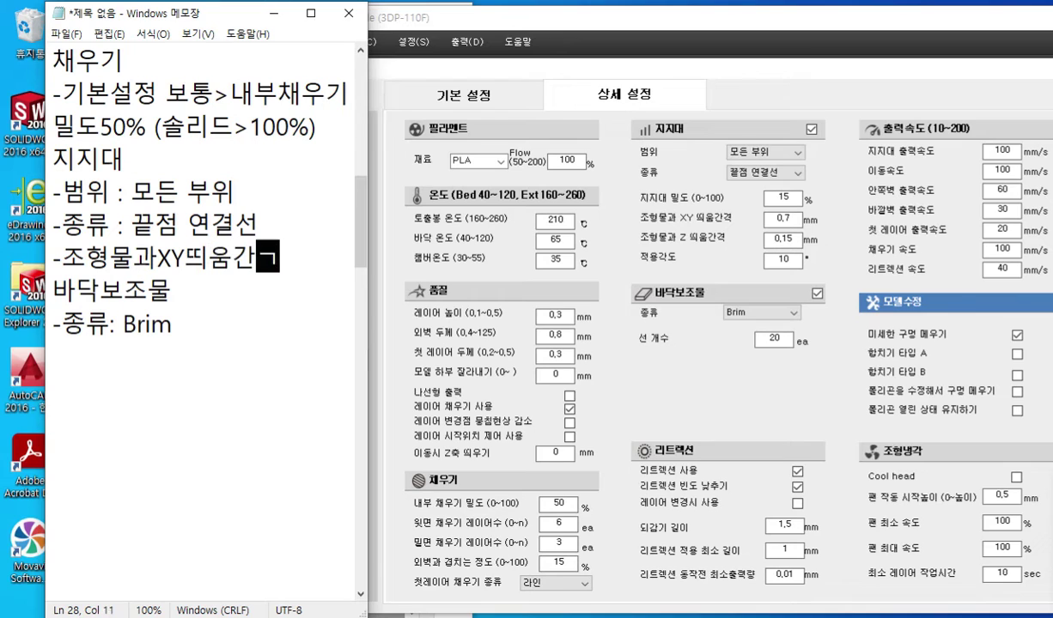
pyautogui.write(': 0.7')
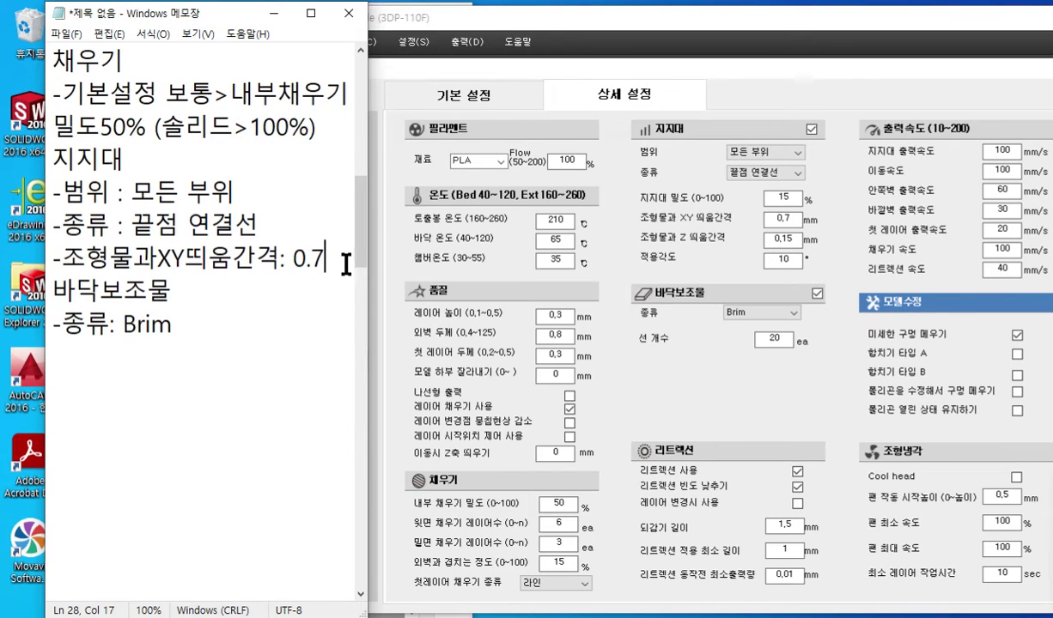
pyautogui.moveTo(342, 257); pyautogui.dragTo(291, 258)
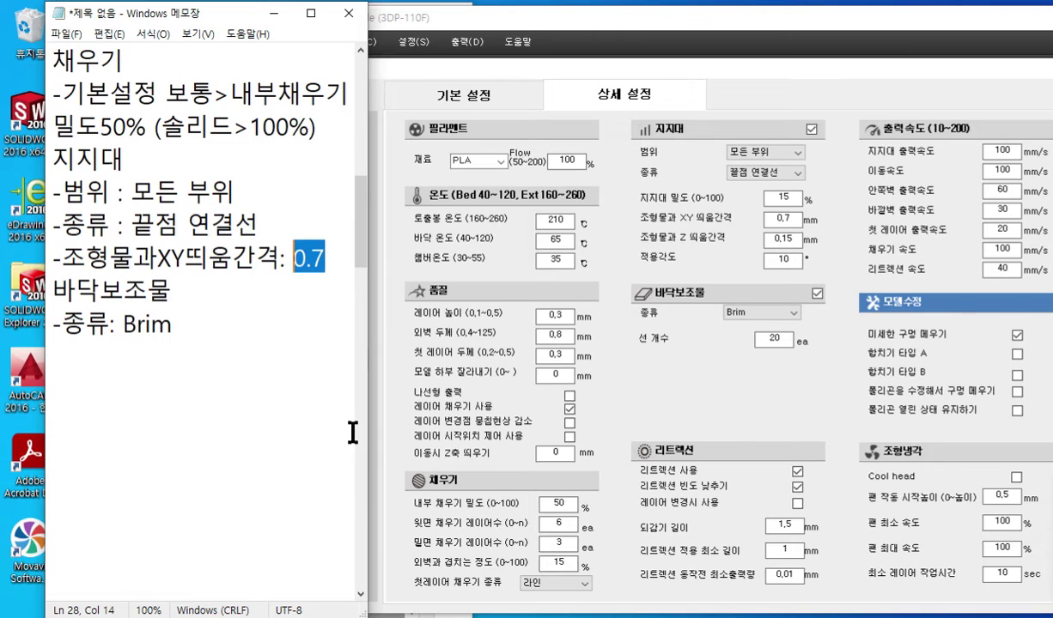
# - Close the print options, move the Cubicreator3 window clear of the notes and highlight the "-종류 : 끝점 연결선" line
pyautogui.moveTo(780, 67); pyautogui.dragTo(838, 63)
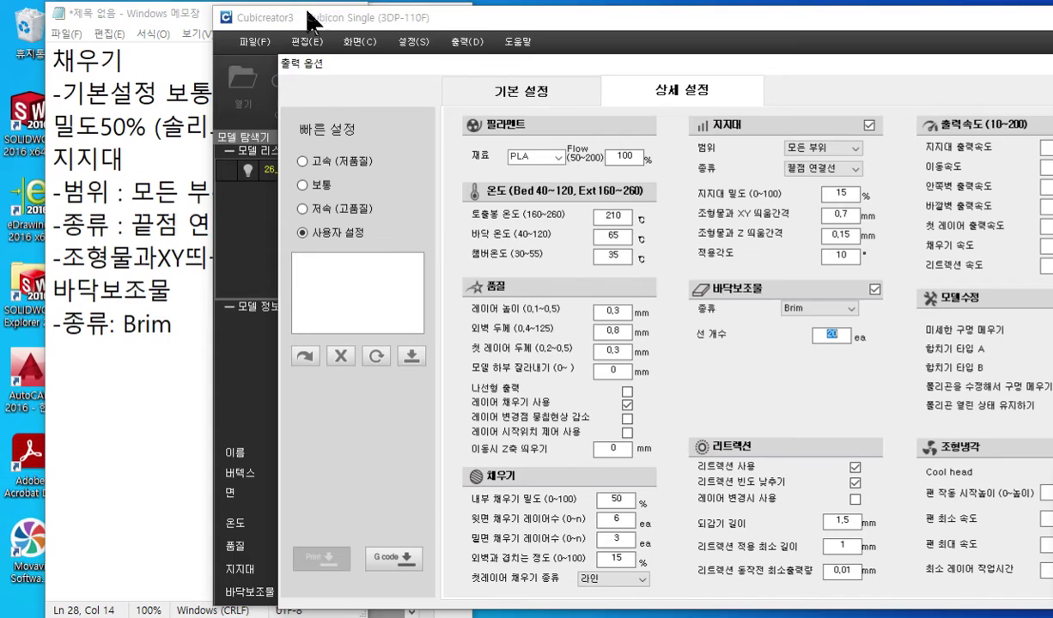
pyautogui.click(354, 19)
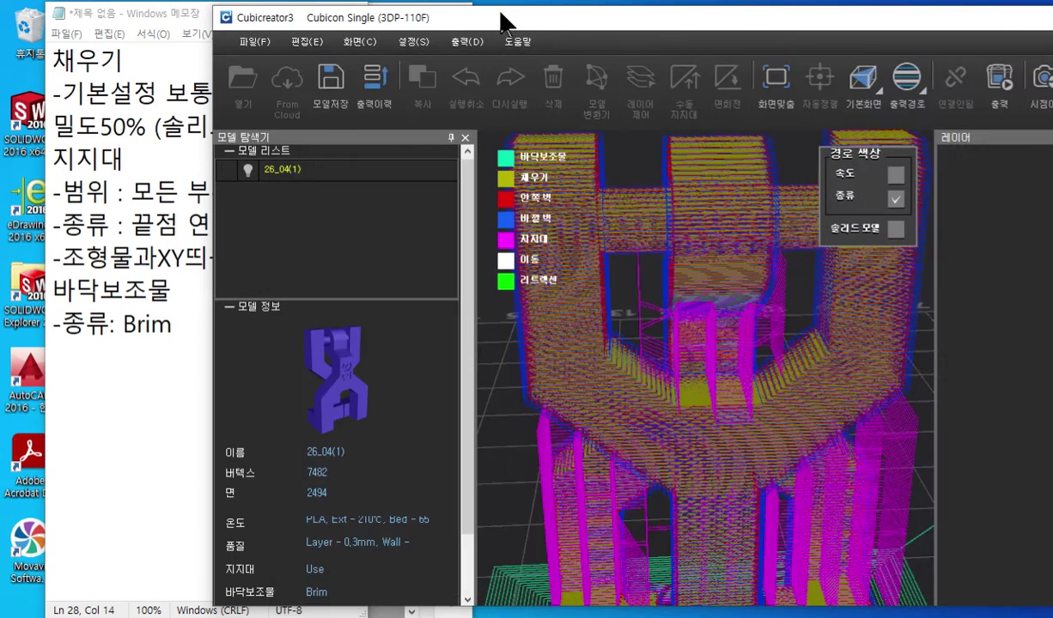
pyautogui.moveTo(488, 17); pyautogui.dragTo(644, 17)
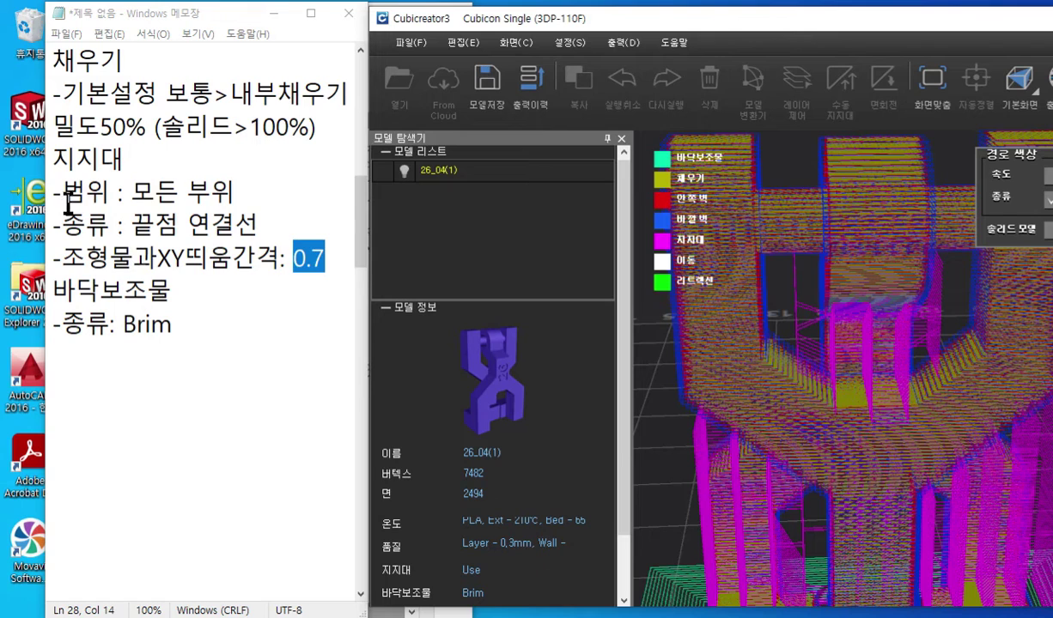
pyautogui.moveTo(53, 226); pyautogui.dragTo(308, 228)
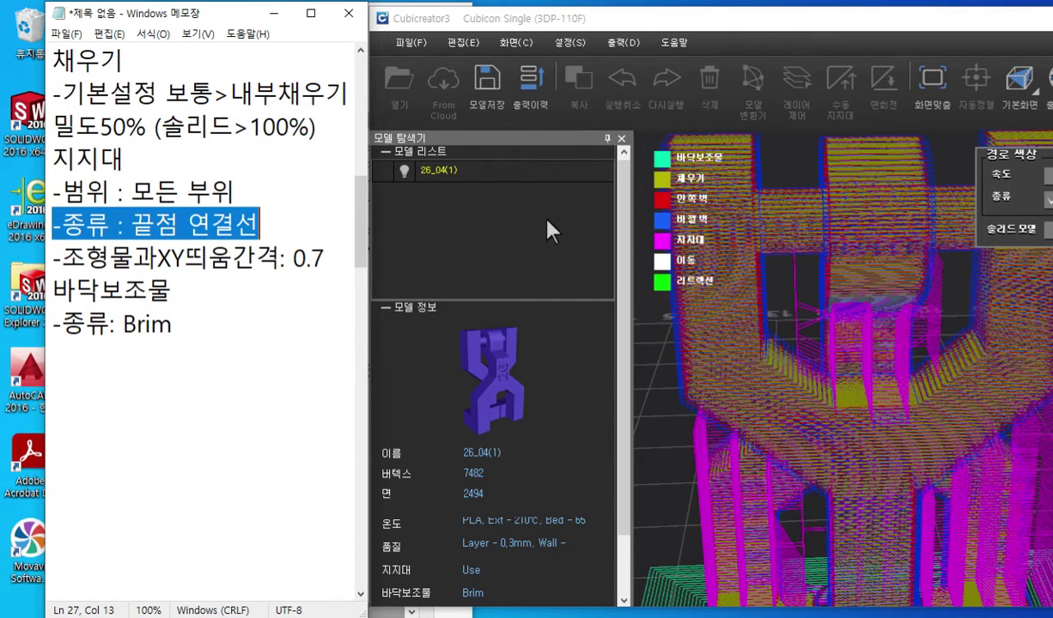
pyautogui.click(564, 42)
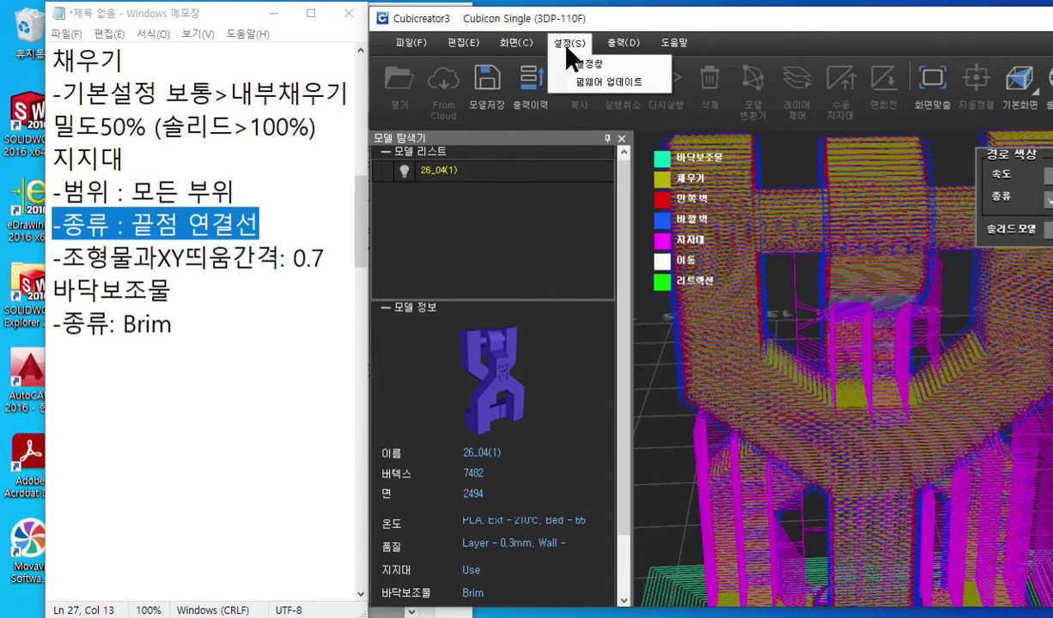
pyautogui.click(578, 62)
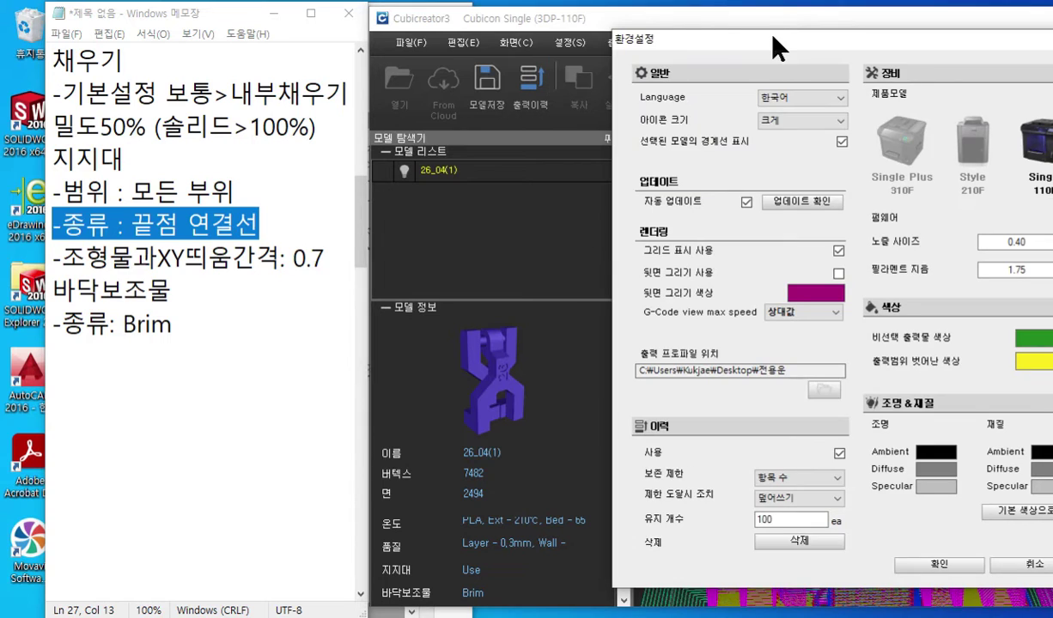
pyautogui.moveTo(775, 42); pyautogui.dragTo(597, 52)
pyautogui.click(907, 52)
# - Open the print options in Cubicreator3 and place the dialog beside the Notepad notes
pyautogui.click(568, 42)
pyautogui.moveTo(619, 42)
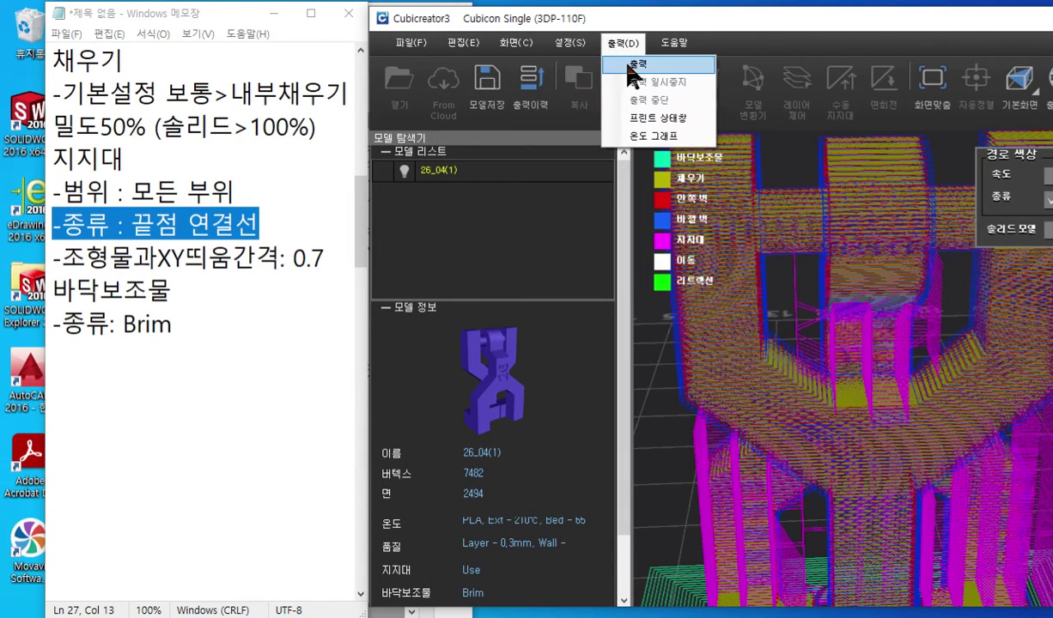
pyautogui.click(638, 64)
pyautogui.moveTo(711, 38); pyautogui.dragTo(657, 86)
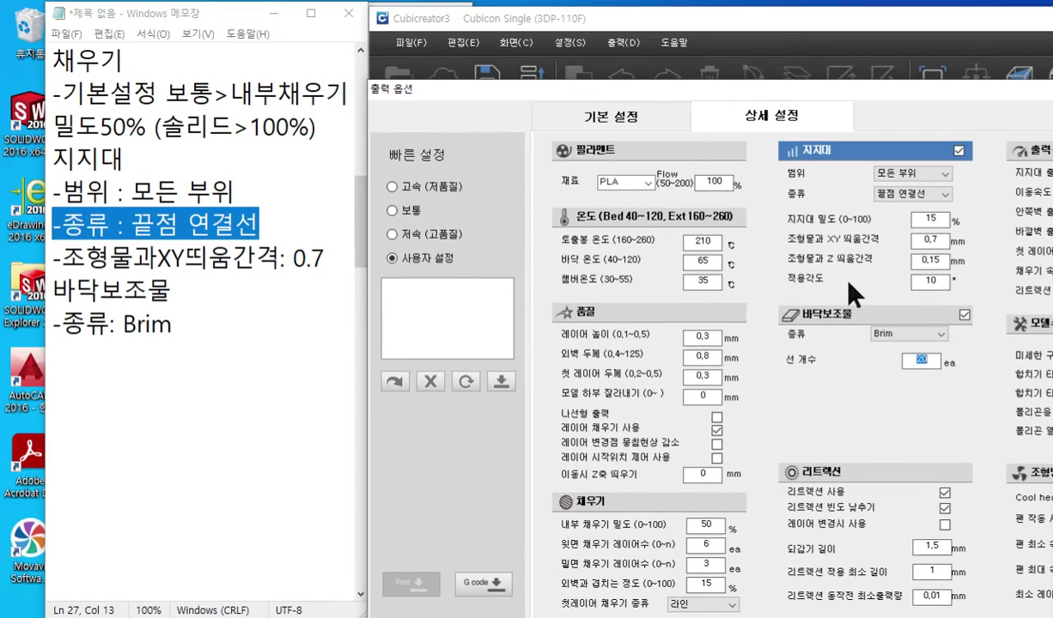
# - Link the 끝점 연결선 note to the 지지대 종류 setting in red, sketch a zigzag above it and star the 0.7 note
pyautogui.press('F12')
pyautogui.moveTo(273, 227); pyautogui.dragTo(942, 193)
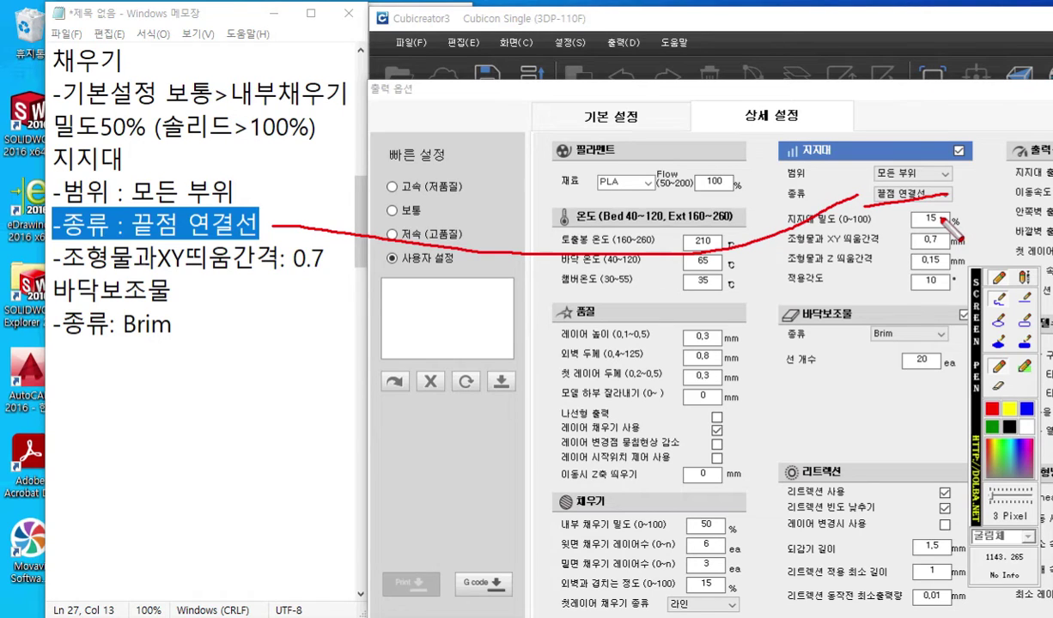
pyautogui.moveTo(832, 117)
pyautogui.mouseDown()
pyautogui.moveTo(899, 97)
pyautogui.moveTo(902, 105)
pyautogui.moveTo(851, 129)
pyautogui.moveTo(893, 122)
pyautogui.moveTo(860, 136)
pyautogui.moveTo(908, 140)
pyautogui.mouseUp()
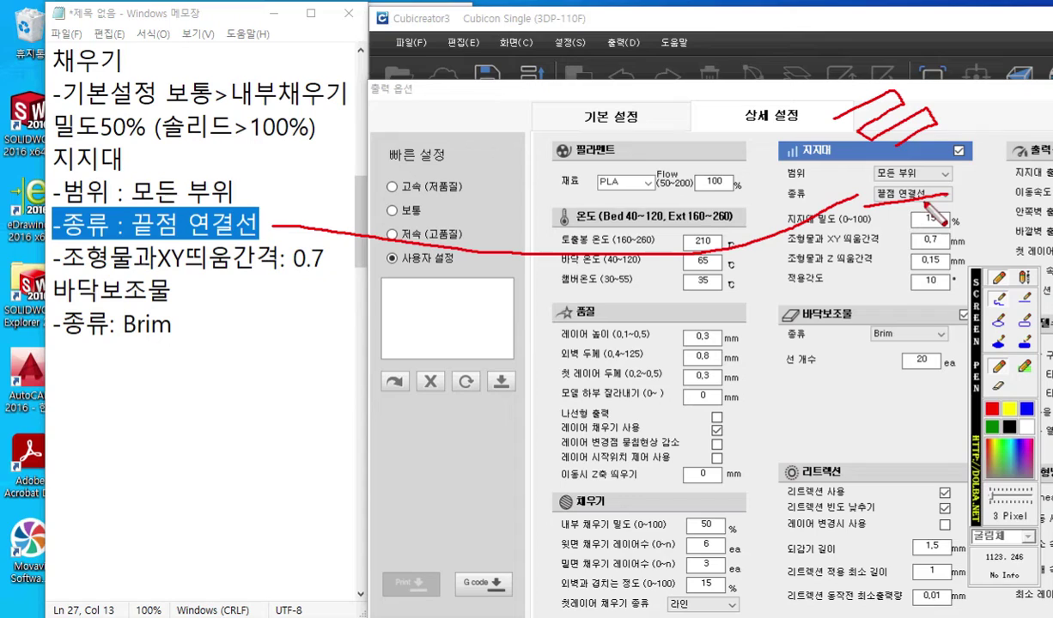
pyautogui.moveTo(336, 273)
pyautogui.mouseDown()
pyautogui.moveTo(347, 243)
pyautogui.moveTo(319, 269)
pyautogui.moveTo(344, 289)
pyautogui.moveTo(361, 245)
pyautogui.mouseUp()
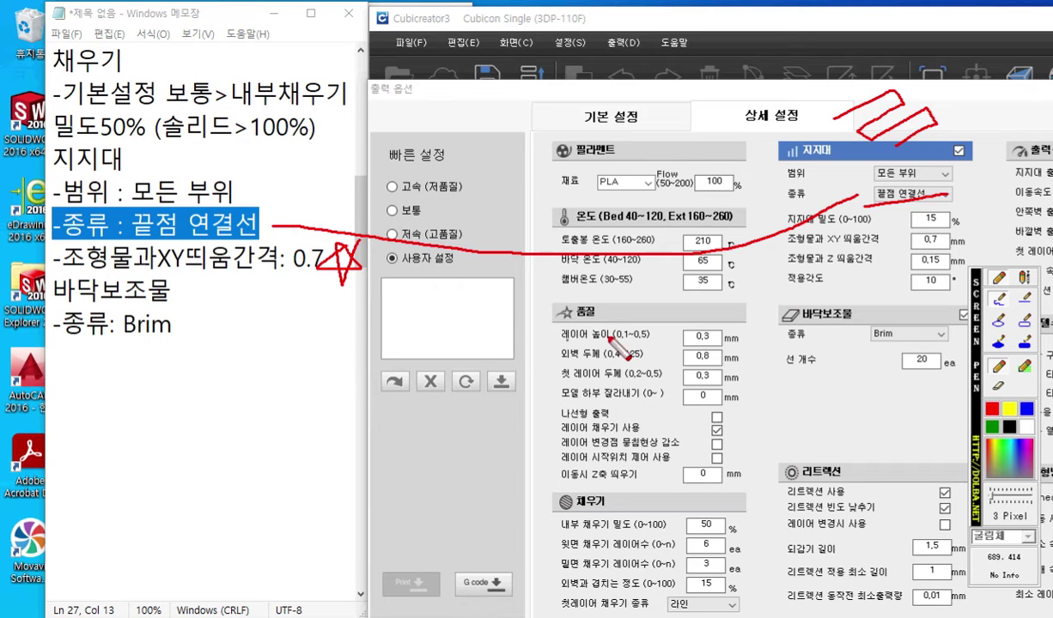
pyautogui.press('Escape')
# - Close the print options and inspect the sliced model and its supports from several angles
pyautogui.moveTo(782, 86); pyautogui.dragTo(562, 54)
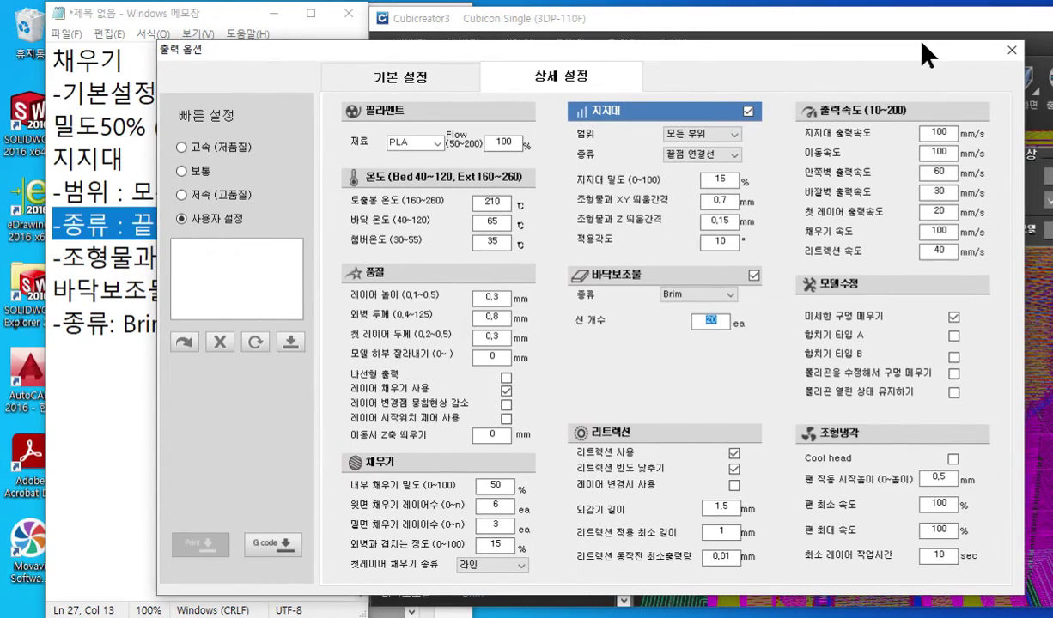
pyautogui.click(1012, 51)
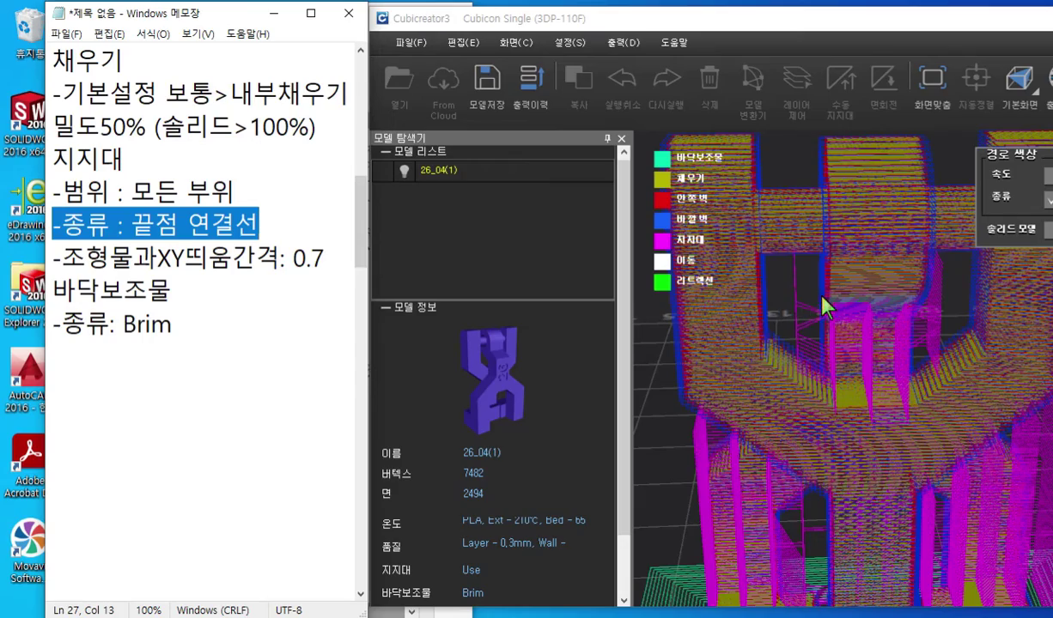
pyautogui.scroll(-5, 821, 296)
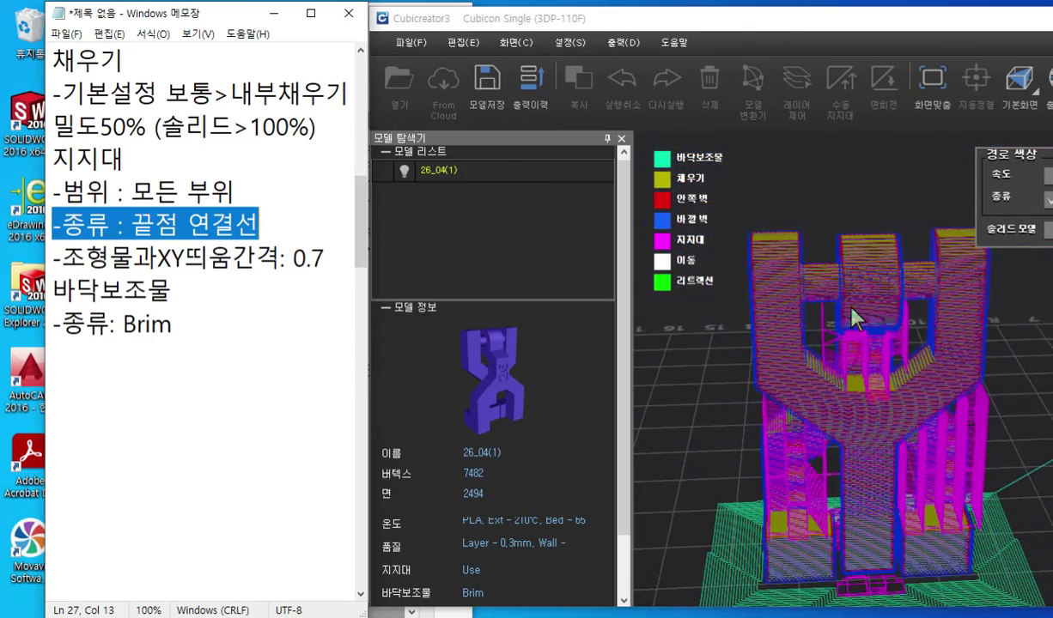
pyautogui.moveTo(874, 406); pyautogui.dragTo(846, 376, button='middle')
pyautogui.moveTo(918, 387); pyautogui.dragTo(856, 413, button='middle')
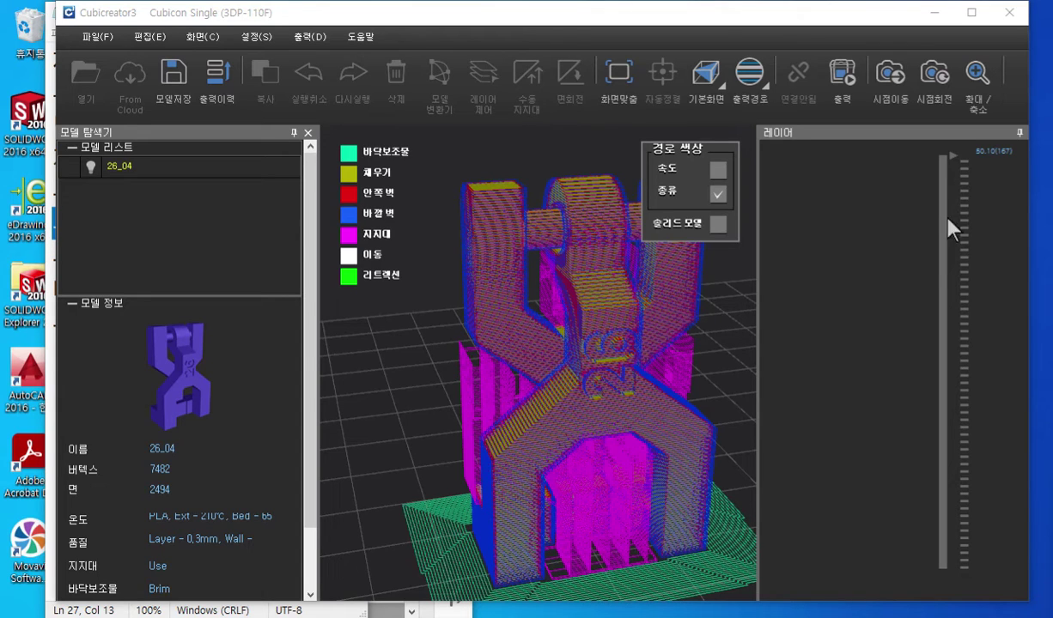
# - Switch the display from the print path to the 모델링 view and select the 26_04 model
pyautogui.click(752, 90)
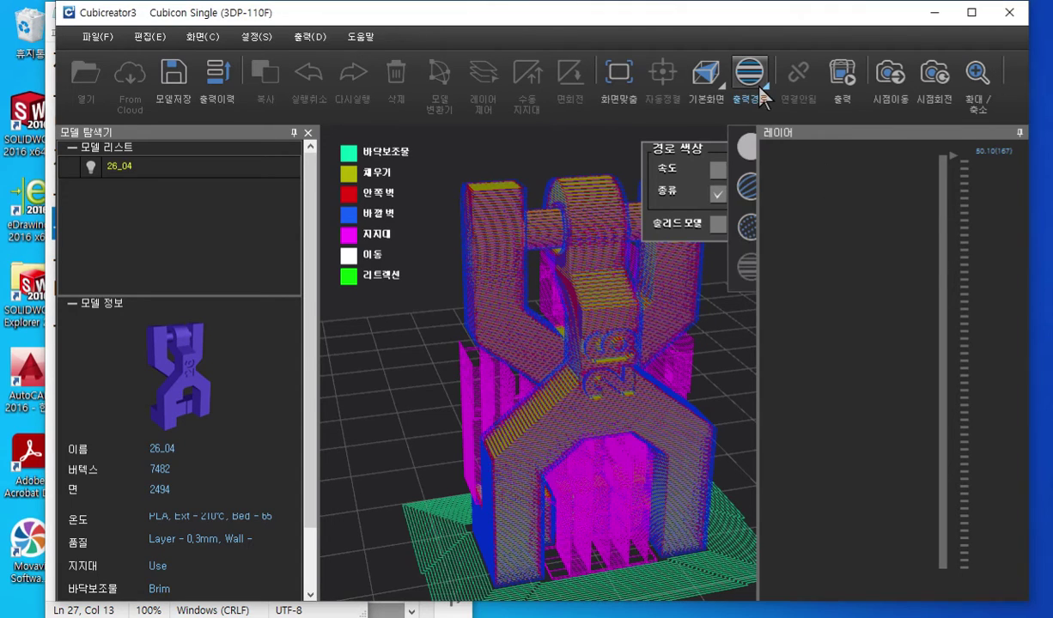
pyautogui.click(747, 148)
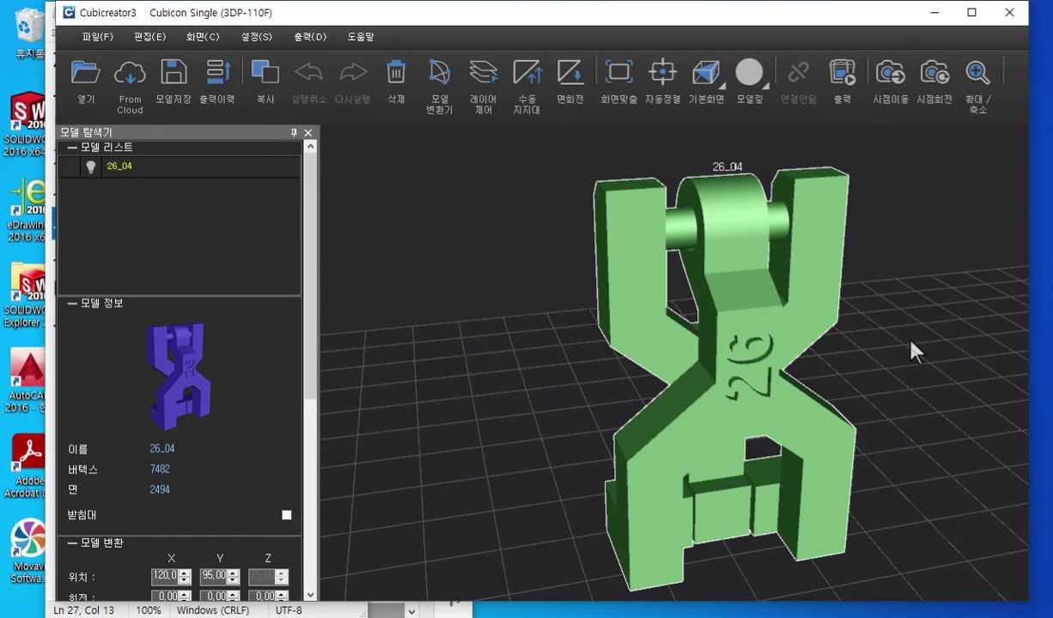
pyautogui.click(752, 82)
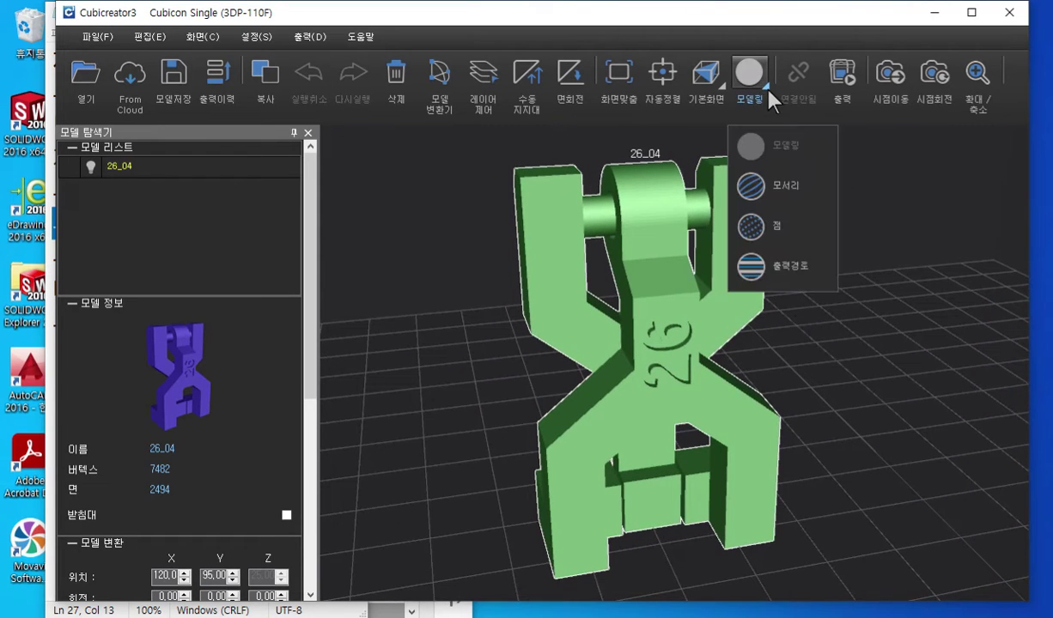
pyautogui.click(775, 149)
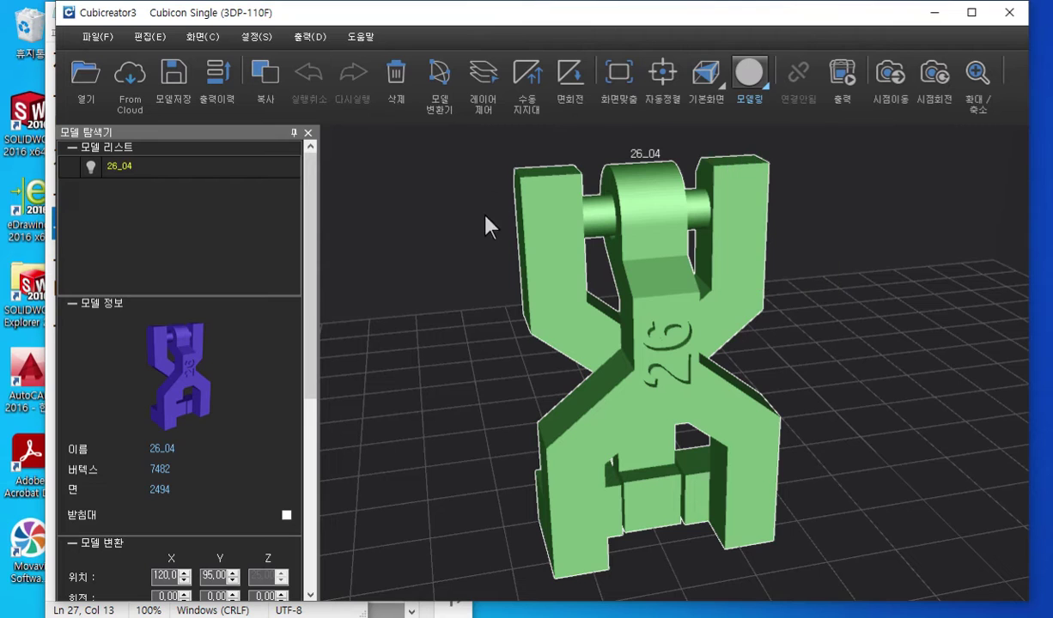
pyautogui.click(443, 210)
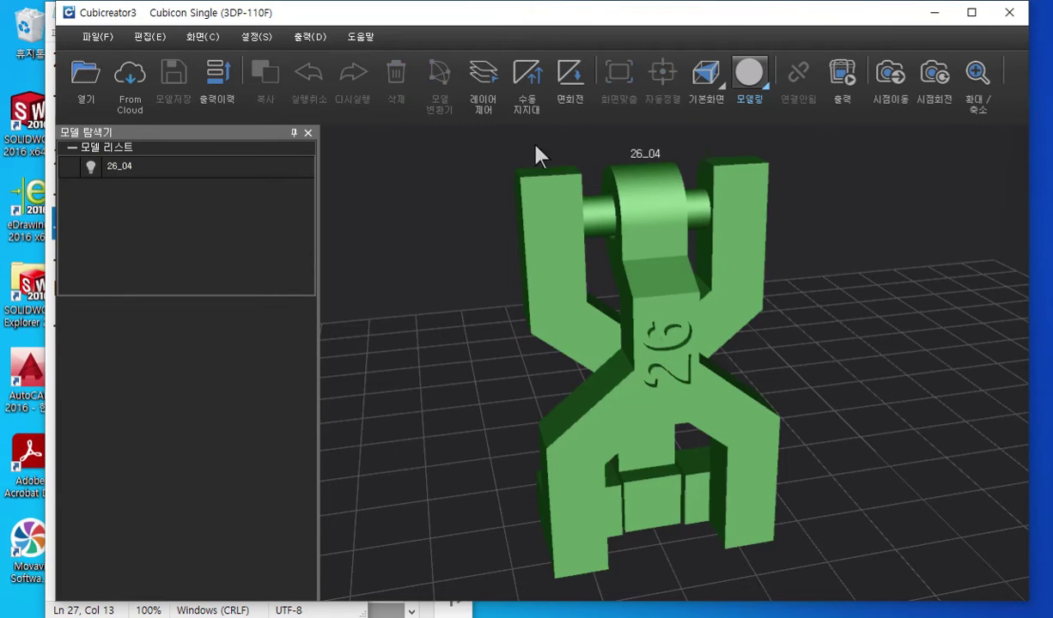
pyautogui.click(542, 225)
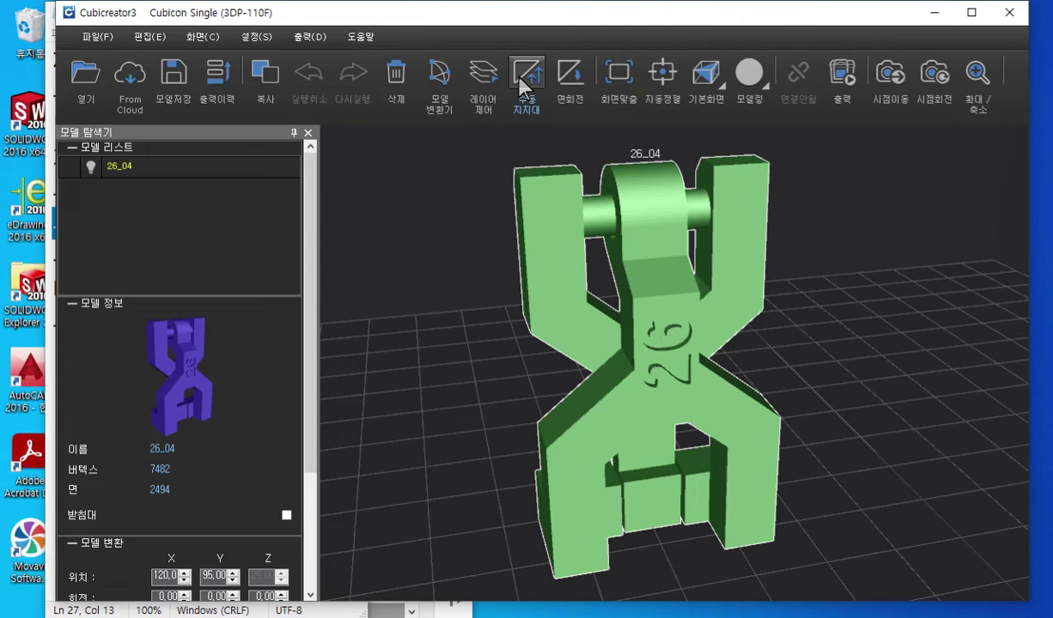
# - Circle the 수동 지지대 command with the screen pen, first in red and again in white
pyautogui.press('F12')
pyautogui.moveTo(500, 135)
pyautogui.mouseDown()
pyautogui.moveTo(506, 45)
pyautogui.moveTo(531, 126)
pyautogui.mouseUp()
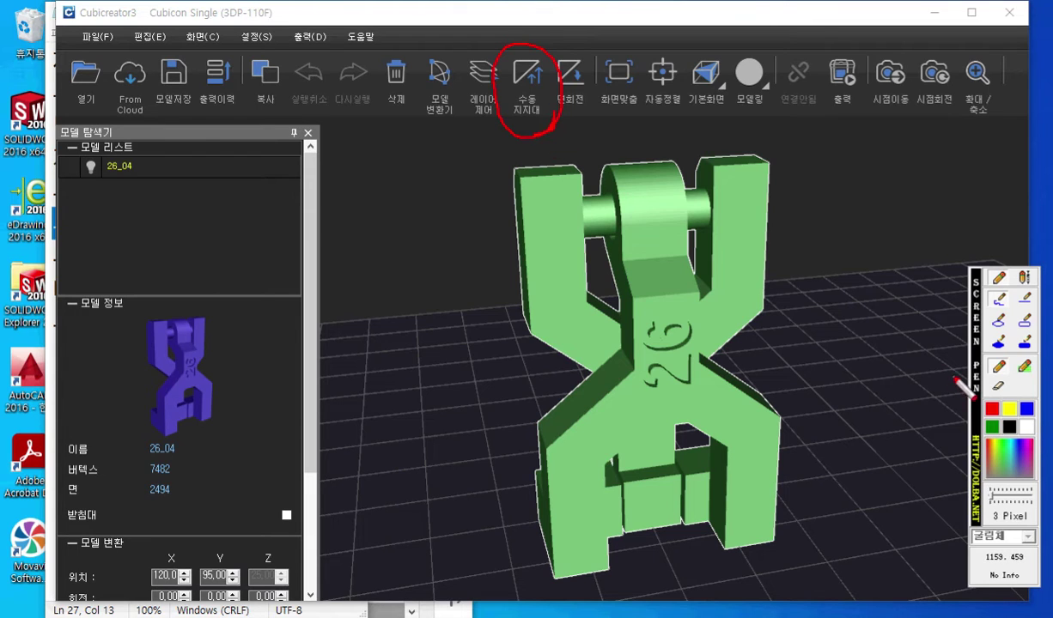
pyautogui.moveTo(550, 121)
pyautogui.mouseDown()
pyautogui.moveTo(496, 86)
pyautogui.moveTo(538, 52)
pyautogui.moveTo(559, 121)
pyautogui.mouseUp()
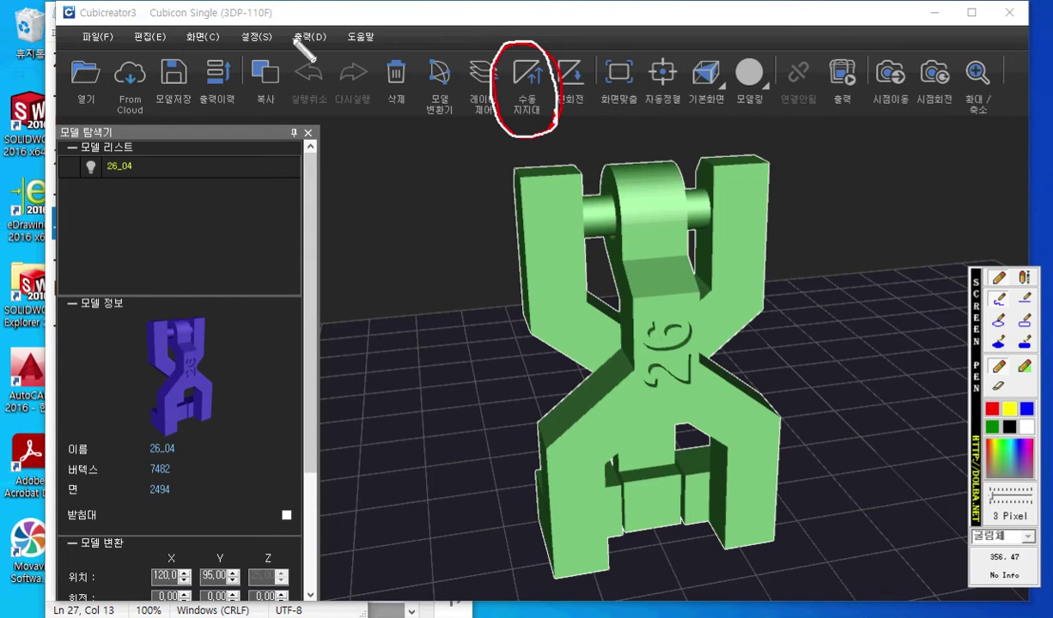
# - Circle the 출력 command in white, extend a line down from it and handwrite "출력:서포트" beside the model
pyautogui.moveTo(299, 26)
pyautogui.mouseDown()
pyautogui.moveTo(348, 175)
pyautogui.moveTo(348, 214)
pyautogui.moveTo(330, 249)
pyautogui.moveTo(357, 273)
pyautogui.mouseUp()
pyautogui.moveTo(366, 203)
pyautogui.mouseDown()
pyautogui.moveTo(383, 251)
pyautogui.moveTo(400, 247)
pyautogui.mouseUp()
pyautogui.moveTo(401, 219); pyautogui.dragTo(403, 273)
pyautogui.moveTo(418, 230)
pyautogui.mouseDown()
pyautogui.moveTo(423, 246)
pyautogui.moveTo(442, 225)
pyautogui.moveTo(451, 251)
pyautogui.moveTo(468, 258)
pyautogui.moveTo(473, 230)
pyautogui.moveTo(497, 263)
pyautogui.moveTo(513, 237)
pyautogui.moveTo(496, 256)
pyautogui.mouseUp()
pyautogui.moveTo(496, 249); pyautogui.dragTo(516, 257)
pyautogui.moveTo(489, 267); pyautogui.dragTo(531, 266)
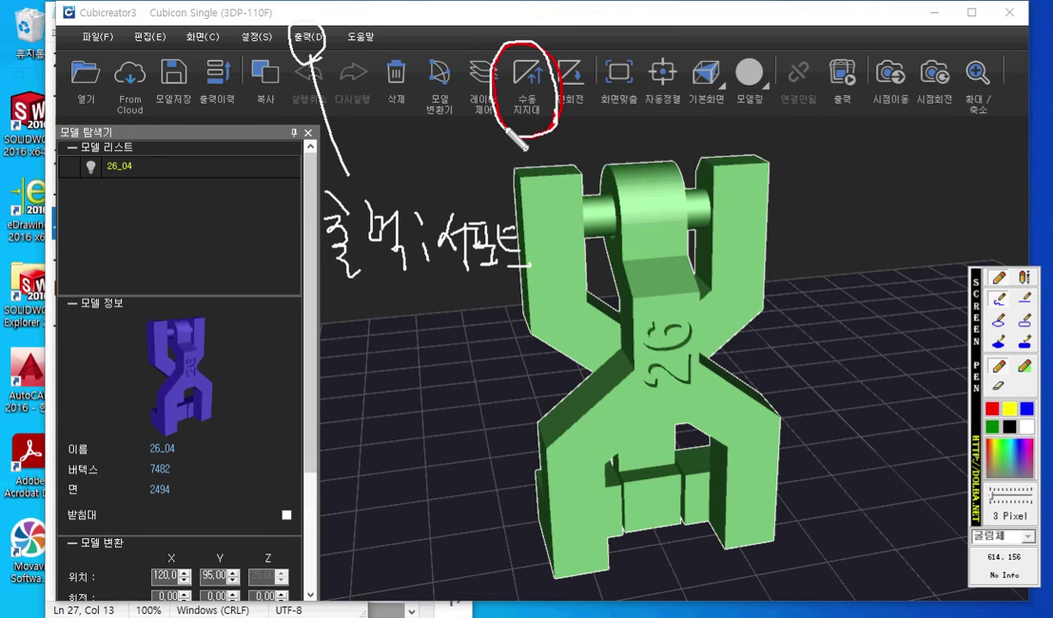
# - Connect 수동 지지대 to a handwritten "중복", sketch two support lines on the model, underline the 서포트 note, and clear the annotations
pyautogui.moveTo(507, 130)
pyautogui.mouseDown()
pyautogui.moveTo(483, 148)
pyautogui.moveTo(473, 189)
pyautogui.mouseUp()
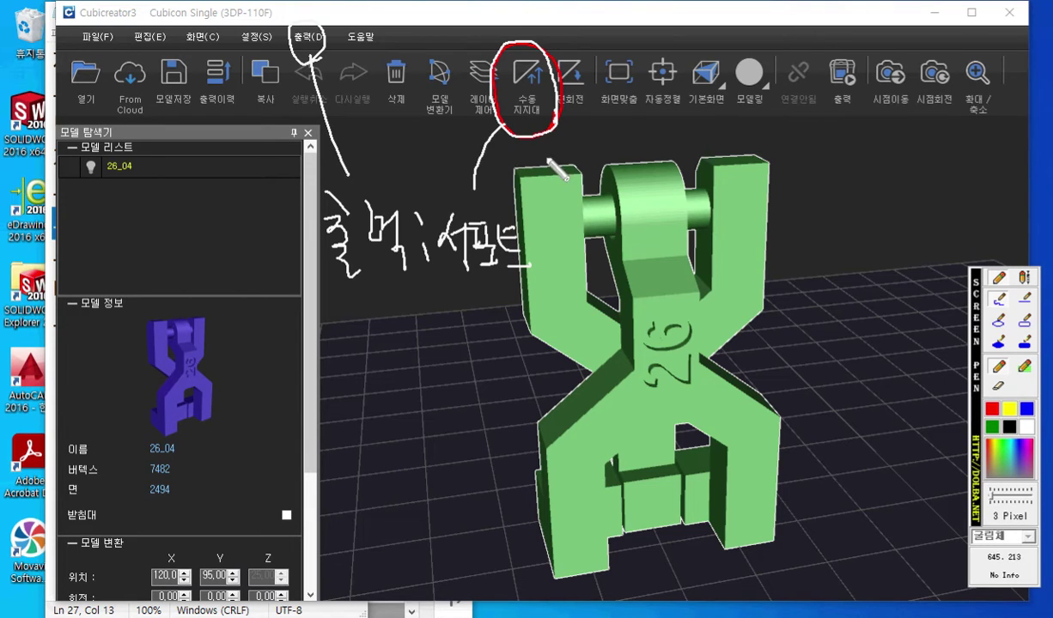
pyautogui.moveTo(416, 130)
pyautogui.mouseDown()
pyautogui.moveTo(430, 163)
pyautogui.moveTo(434, 148)
pyautogui.moveTo(462, 172)
pyautogui.mouseUp()
pyautogui.moveTo(469, 127)
pyautogui.mouseDown()
pyautogui.moveTo(476, 156)
pyautogui.moveTo(472, 143)
pyautogui.moveTo(489, 158)
pyautogui.mouseUp()
pyautogui.moveTo(475, 167)
pyautogui.mouseDown()
pyautogui.moveTo(491, 164)
pyautogui.moveTo(494, 181)
pyautogui.mouseUp()
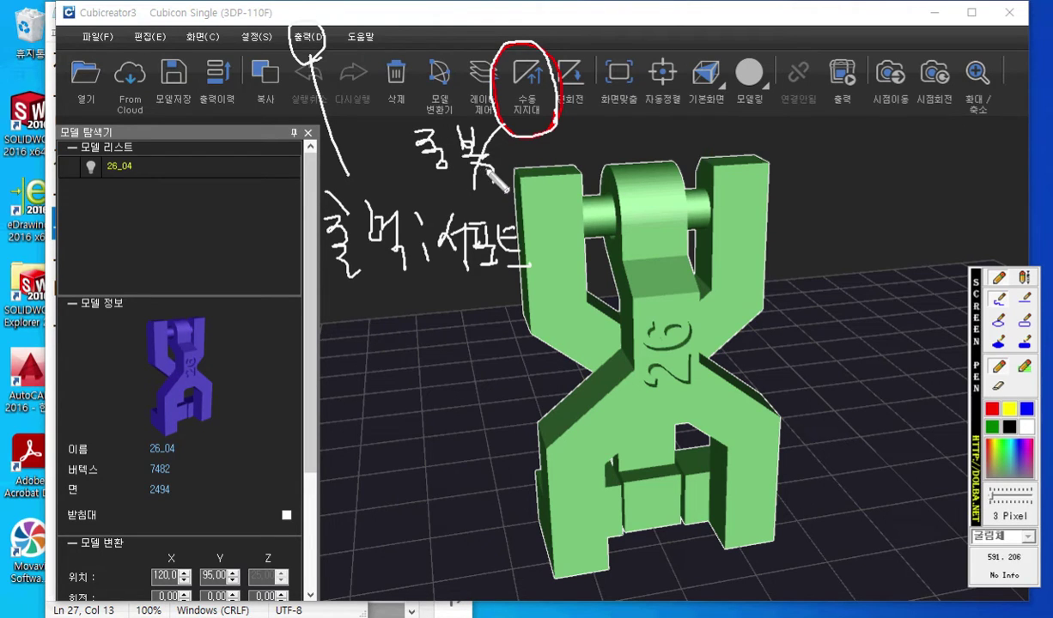
pyautogui.moveTo(675, 421)
pyautogui.mouseDown()
pyautogui.moveTo(700, 552)
pyautogui.moveTo(660, 534)
pyautogui.mouseUp()
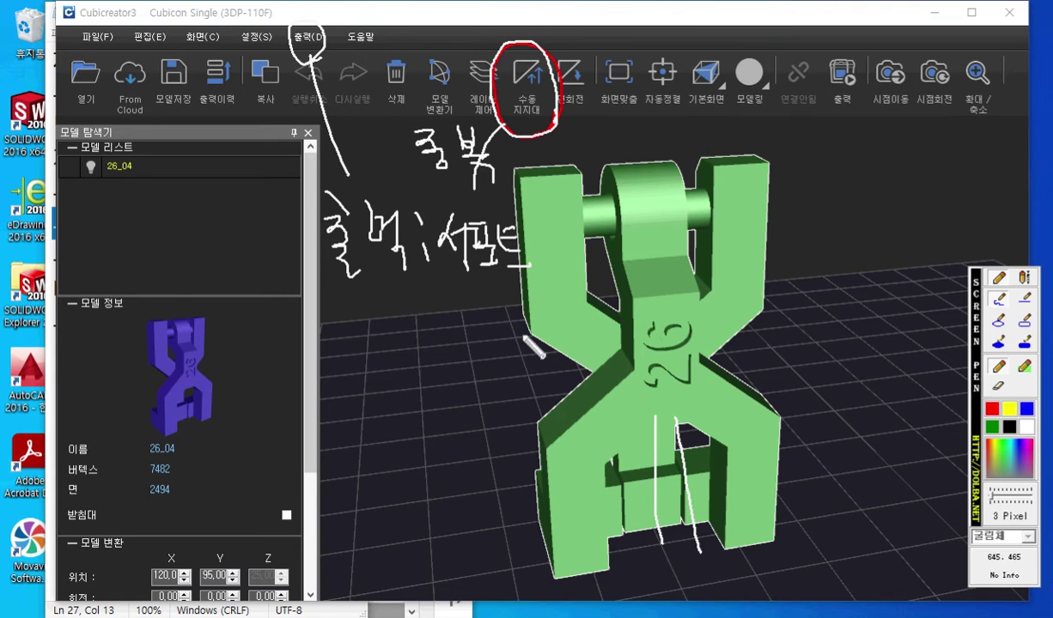
pyautogui.moveTo(332, 291); pyautogui.dragTo(521, 295)
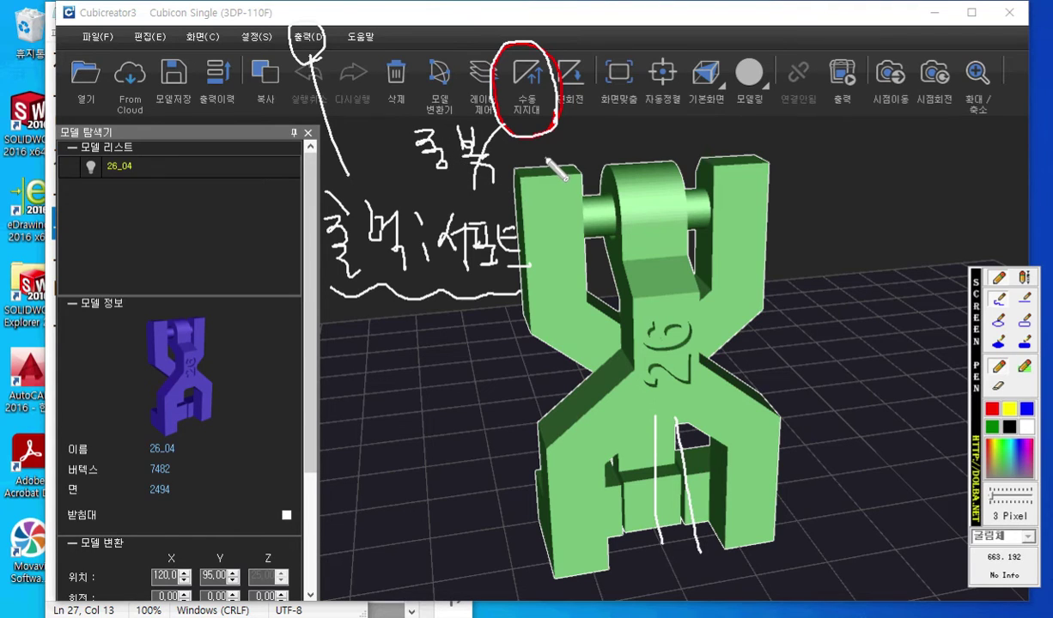
pyautogui.press('Escape')
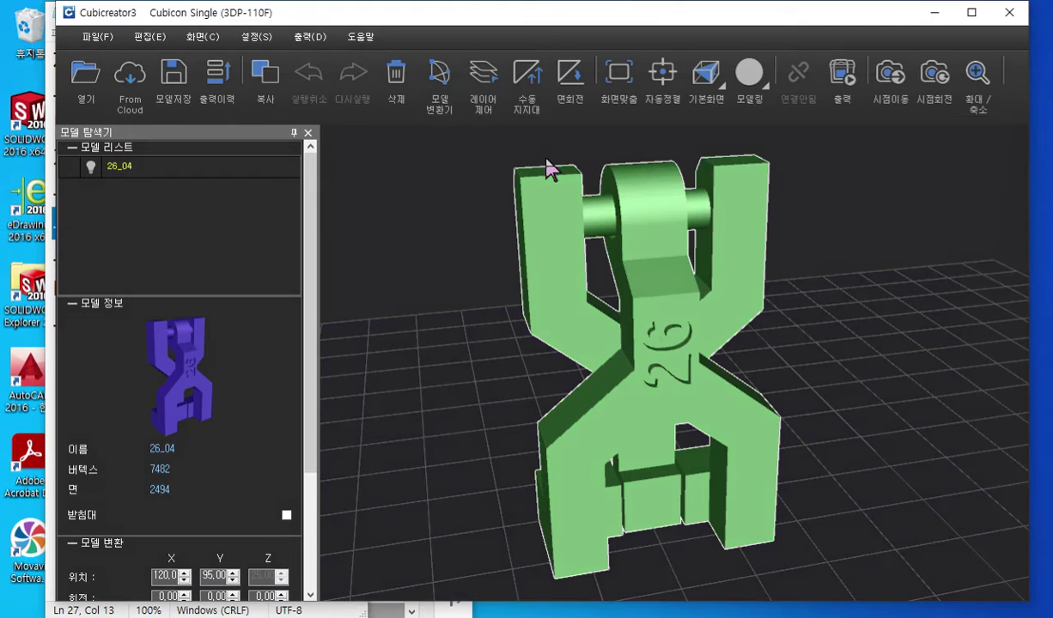
# - Open the print options, mark the 지지대 checkbox in red, and disable 지지대 before closing the options
pyautogui.click(309, 38)
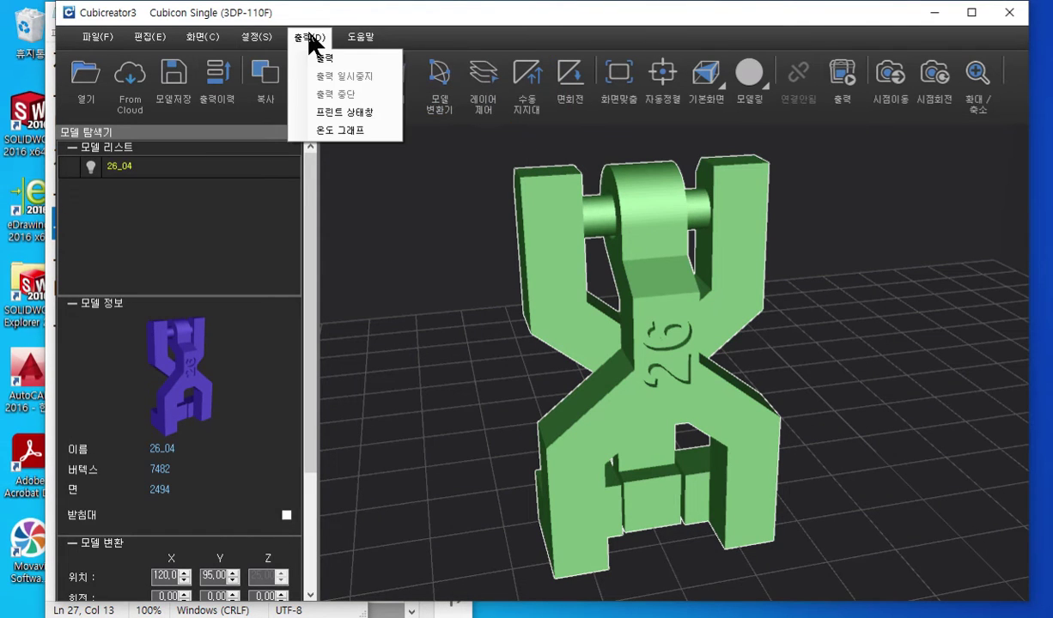
pyautogui.click(356, 59)
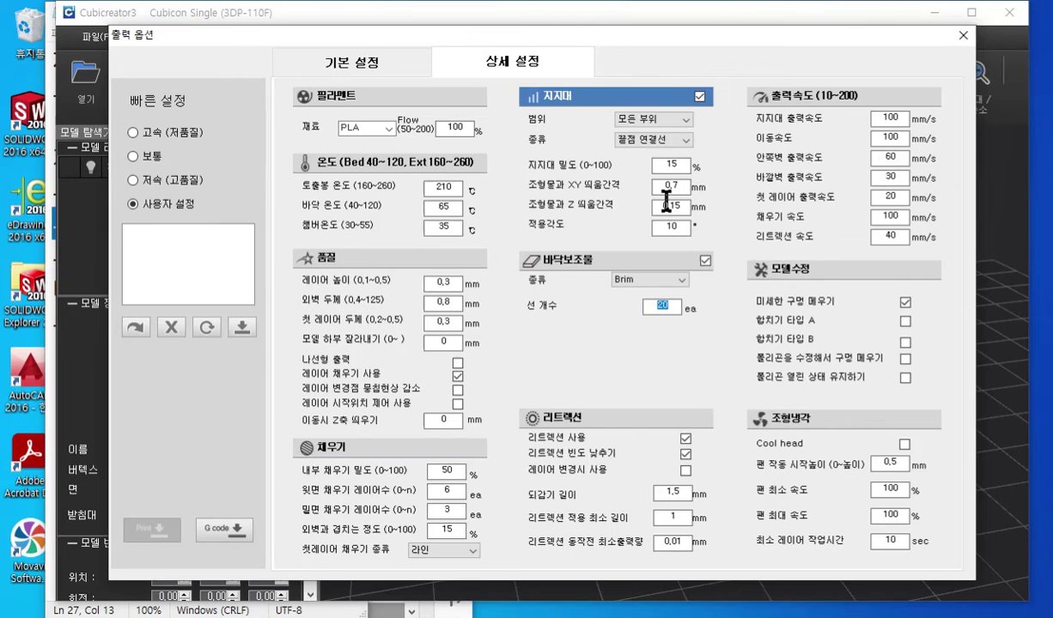
pyautogui.press('F2')
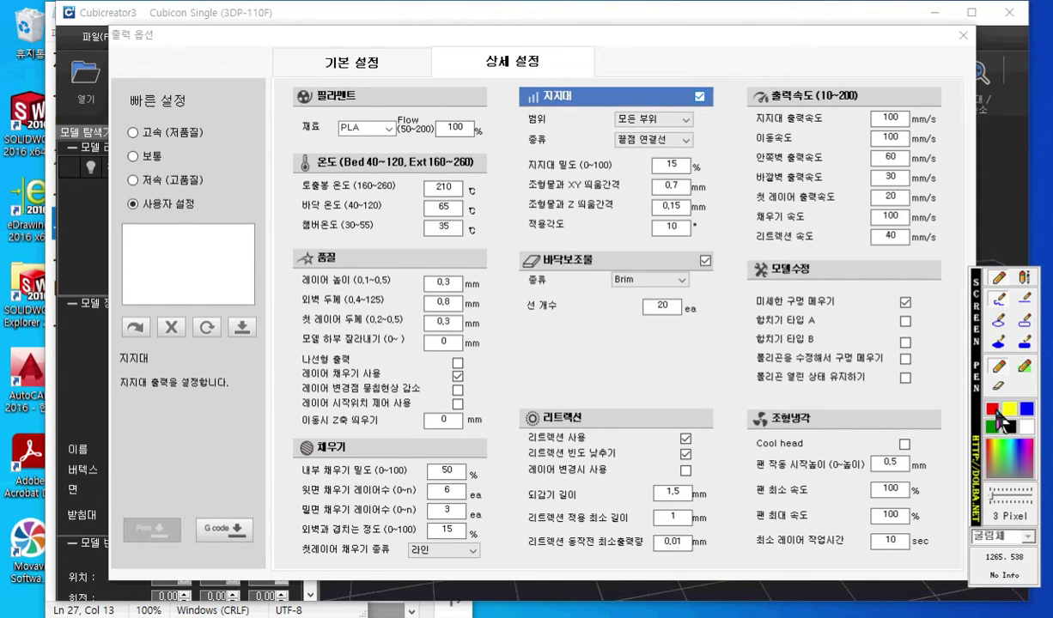
pyautogui.moveTo(668, 62)
pyautogui.mouseDown()
pyautogui.moveTo(698, 101)
pyautogui.moveTo(736, 53)
pyautogui.mouseUp()
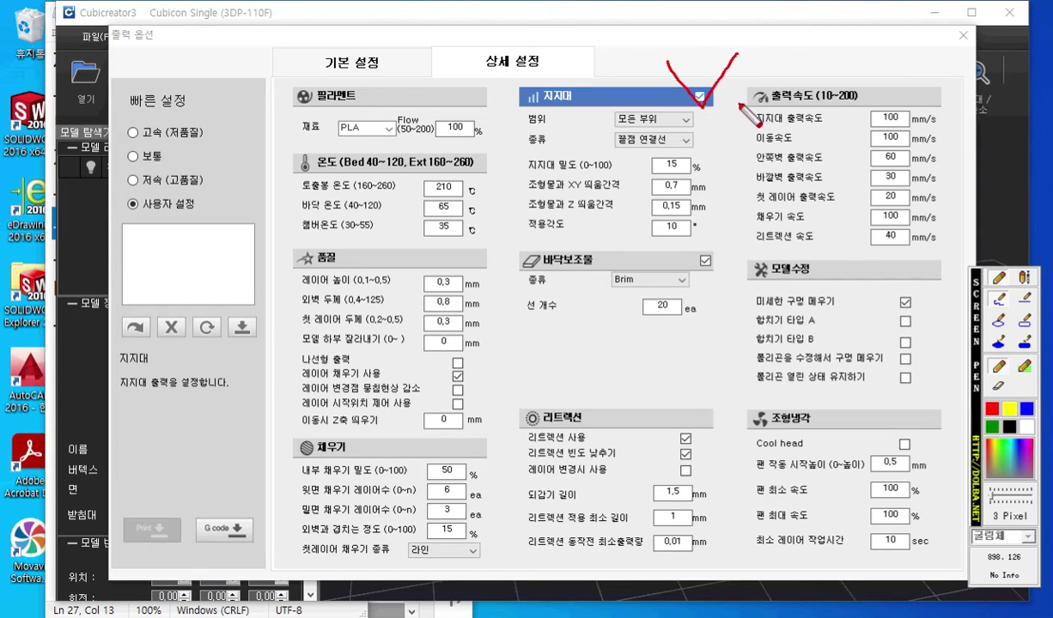
pyautogui.press('Escape')
pyautogui.click(701, 96)
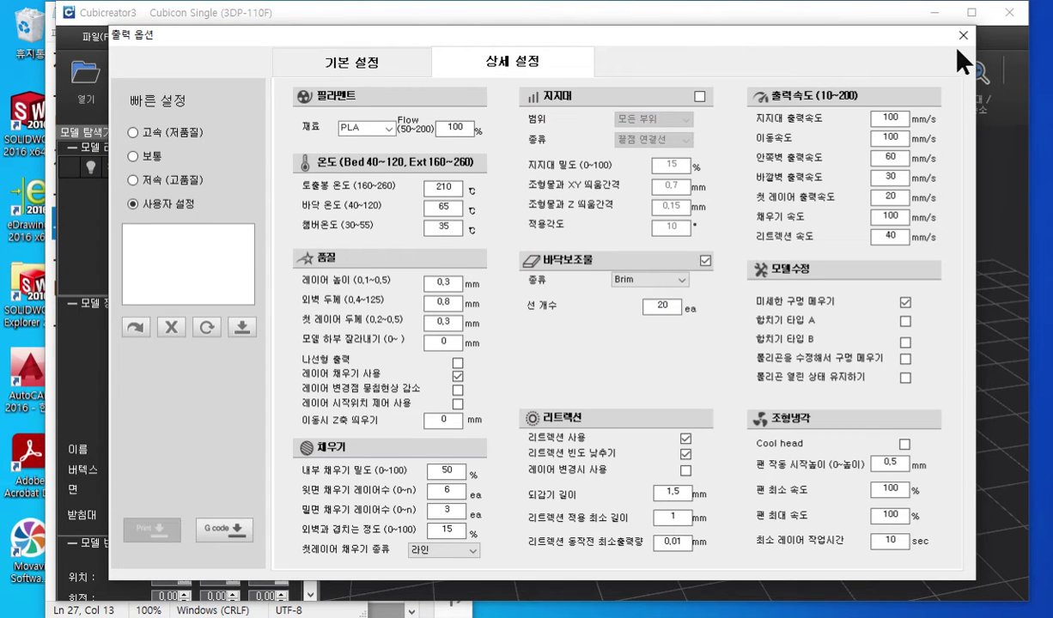
pyautogui.click(964, 35)
# - Display the model's 출력경로 to check the toolpath with supports disabled
pyautogui.click(694, 116)
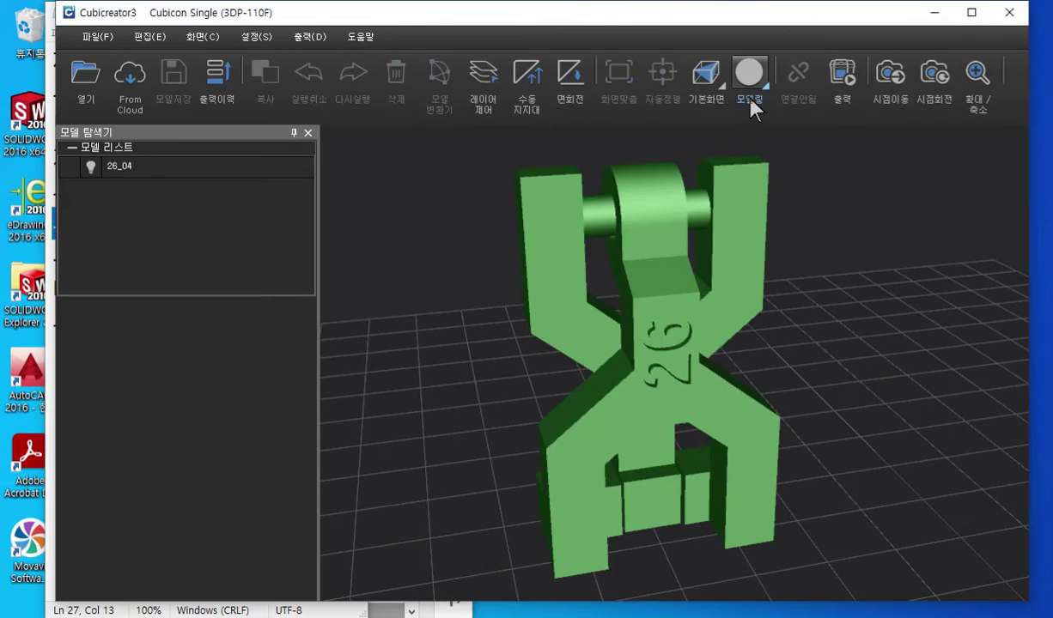
pyautogui.click(769, 92)
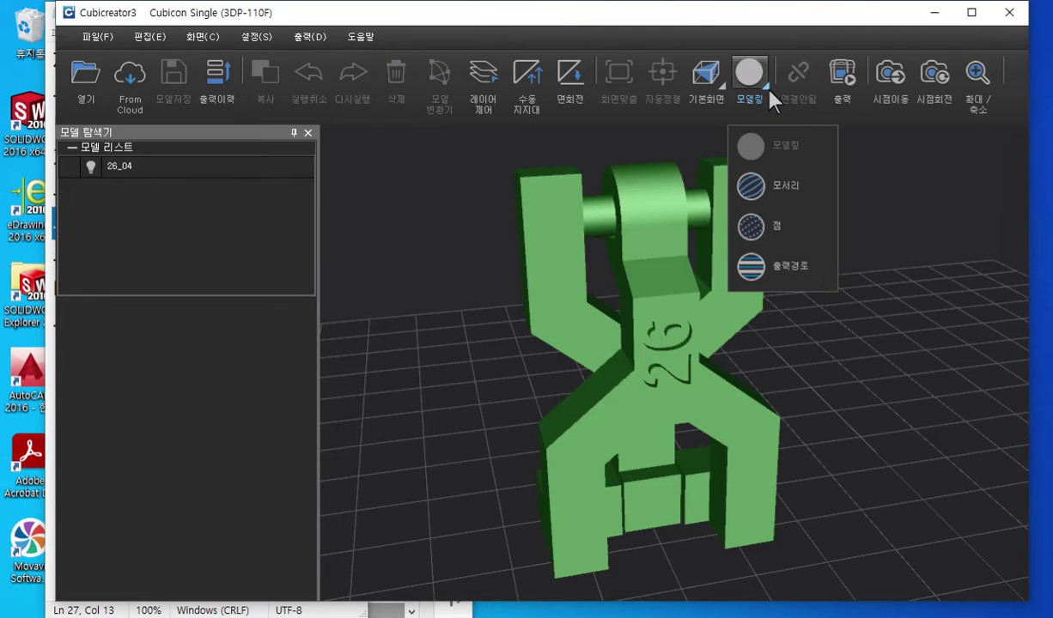
pyautogui.click(761, 276)
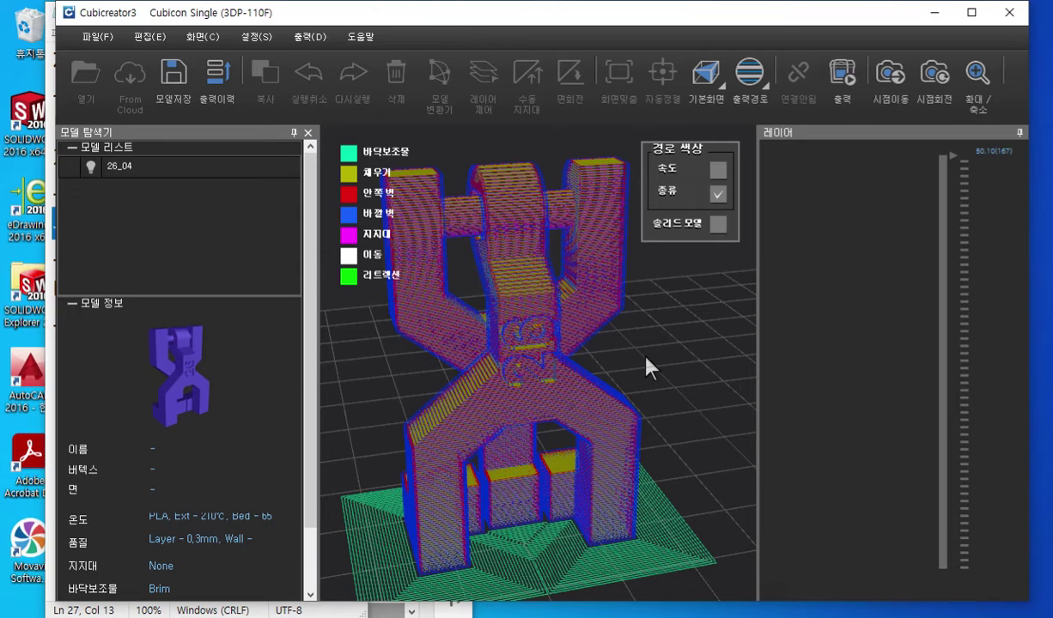
# - Return the display to the 모델링 view and reselect the 26_04 model
pyautogui.click(764, 86)
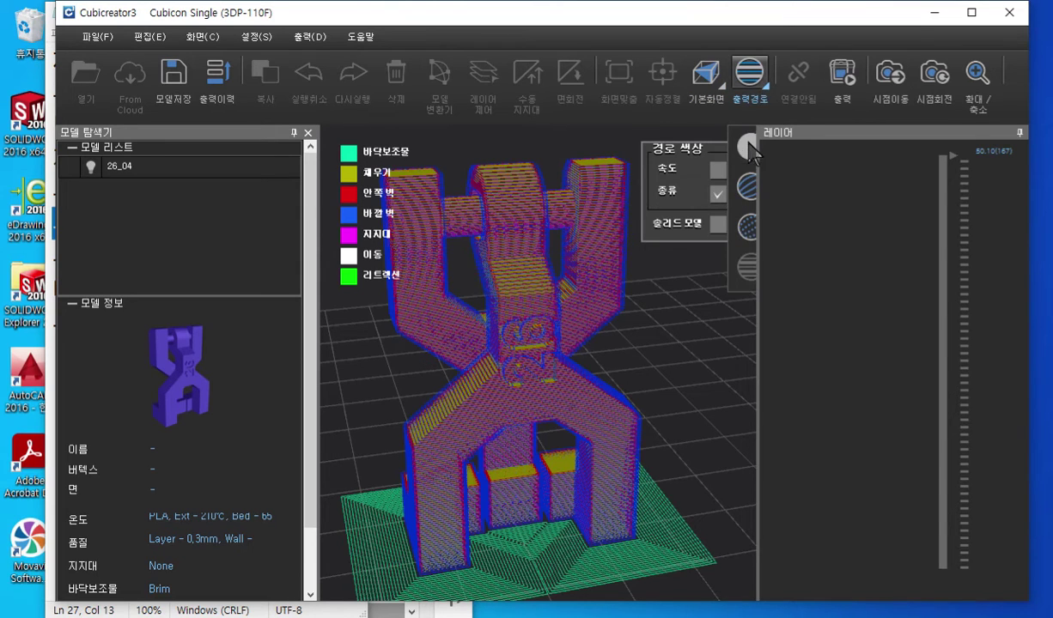
pyautogui.click(748, 149)
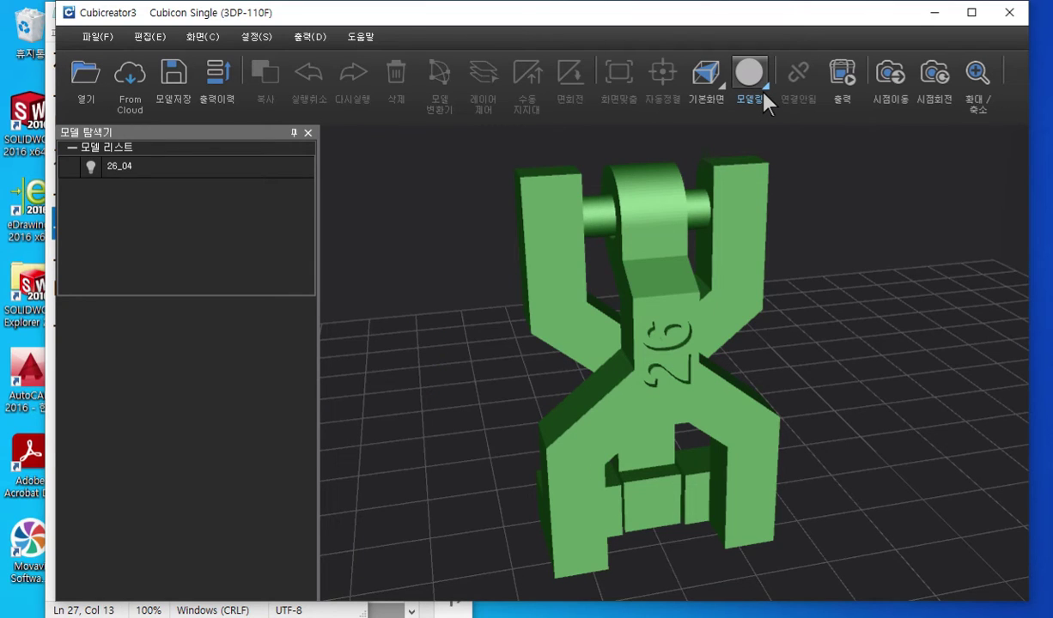
pyautogui.click(560, 215)
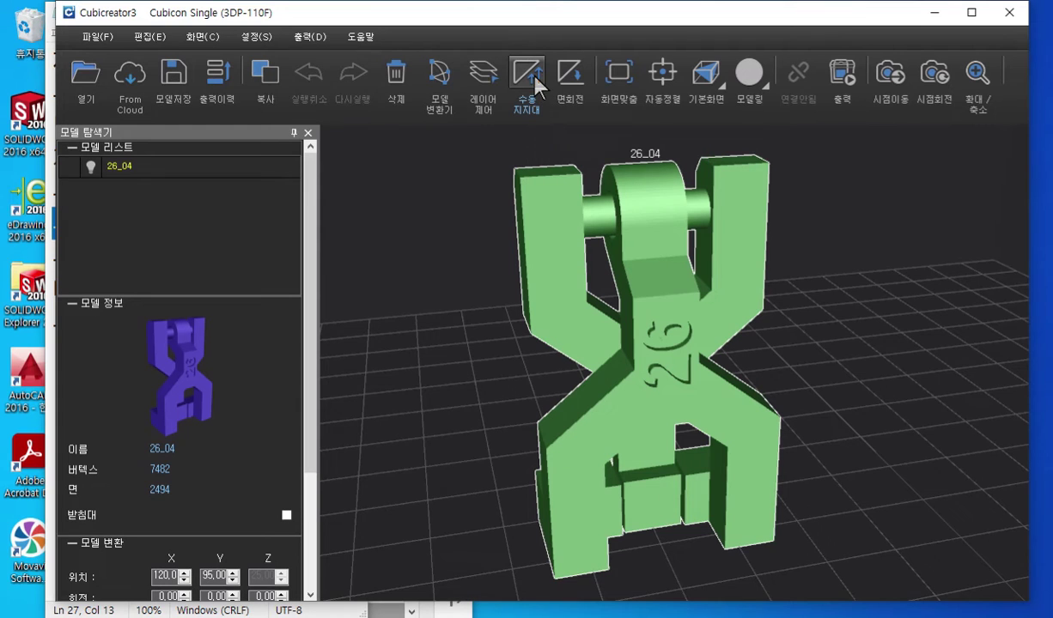
# - Circle the 수동 지지대 command in white with the screen pen and clear the annotation
pyautogui.hotkey('ctrl', 'F2')
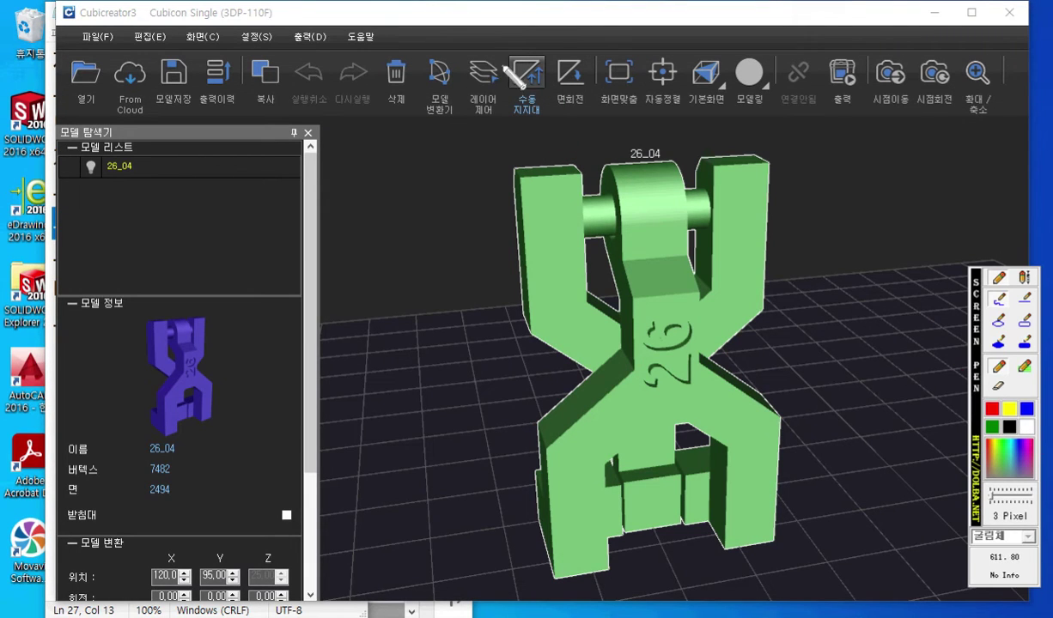
pyautogui.moveTo(554, 127)
pyautogui.mouseDown()
pyautogui.moveTo(486, 54)
pyautogui.moveTo(565, 135)
pyautogui.mouseUp()
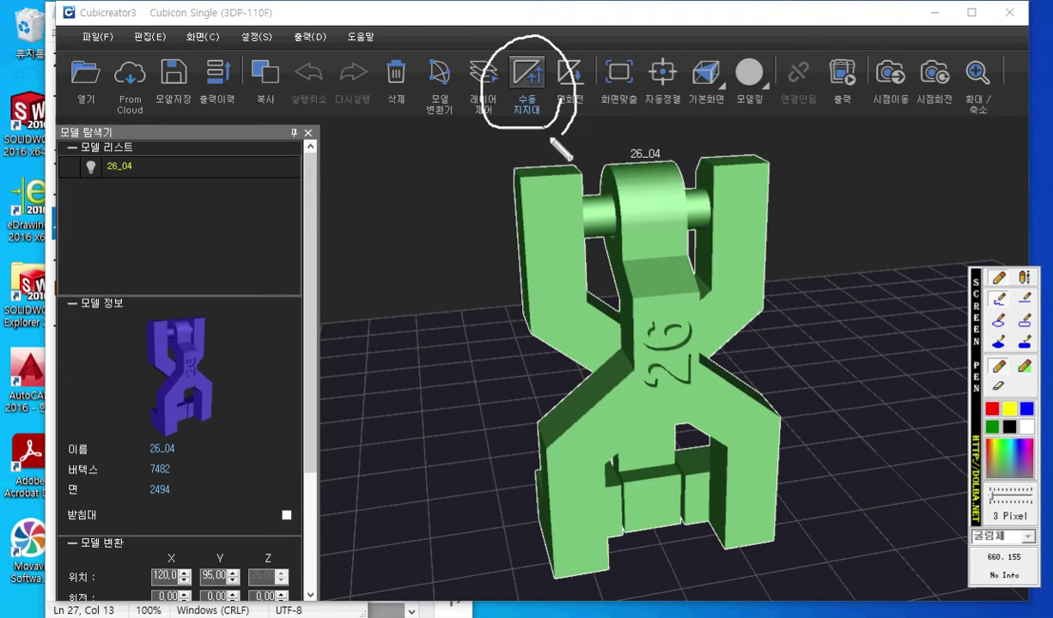
pyautogui.press('Escape')
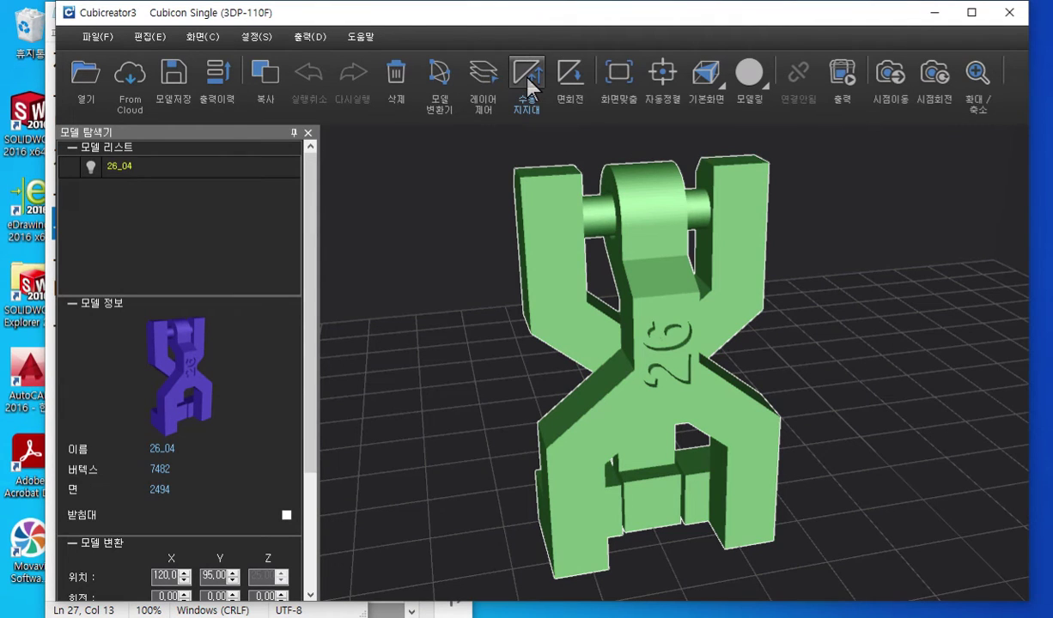
# - Bring Cubicreator3 back to the front and open the 수동 지지대 editor for the 26_04 model
pyautogui.click(529, 84)
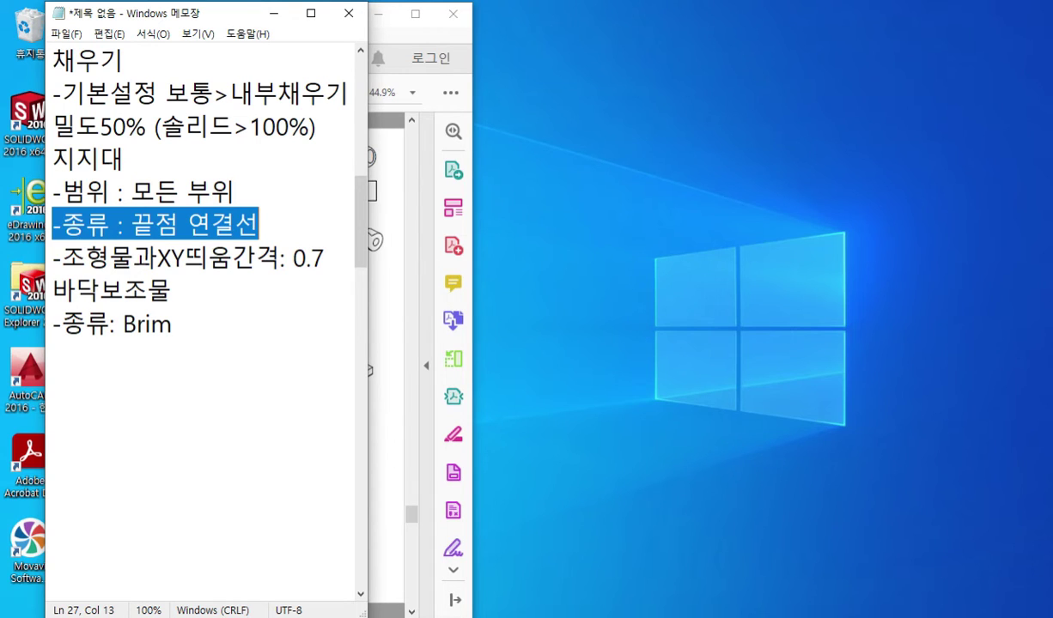
pyautogui.hotkey('alt', 'Tab')
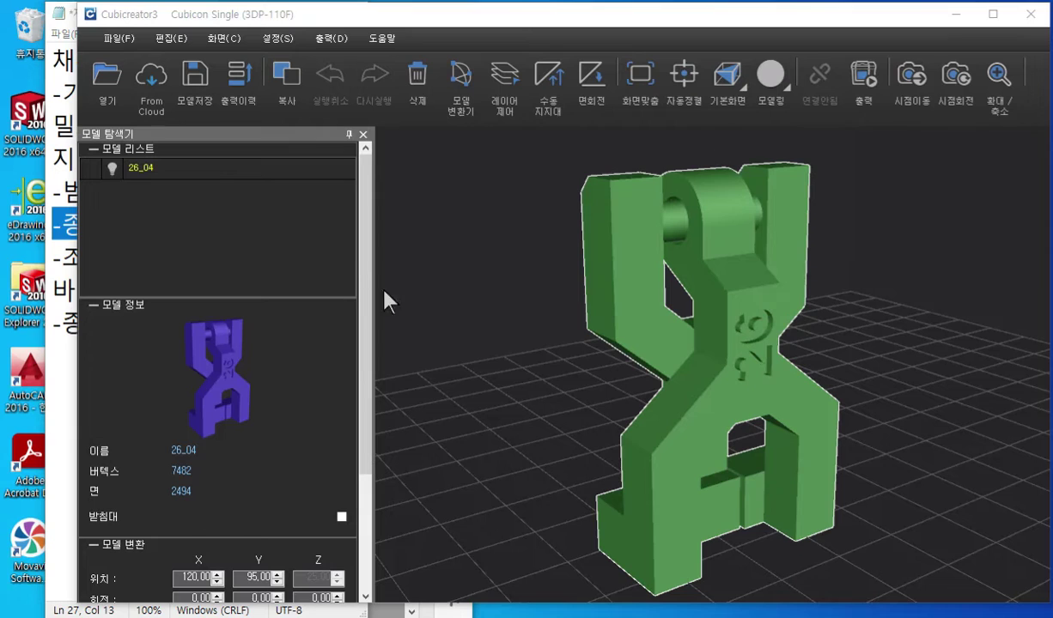
pyautogui.click(549, 76)
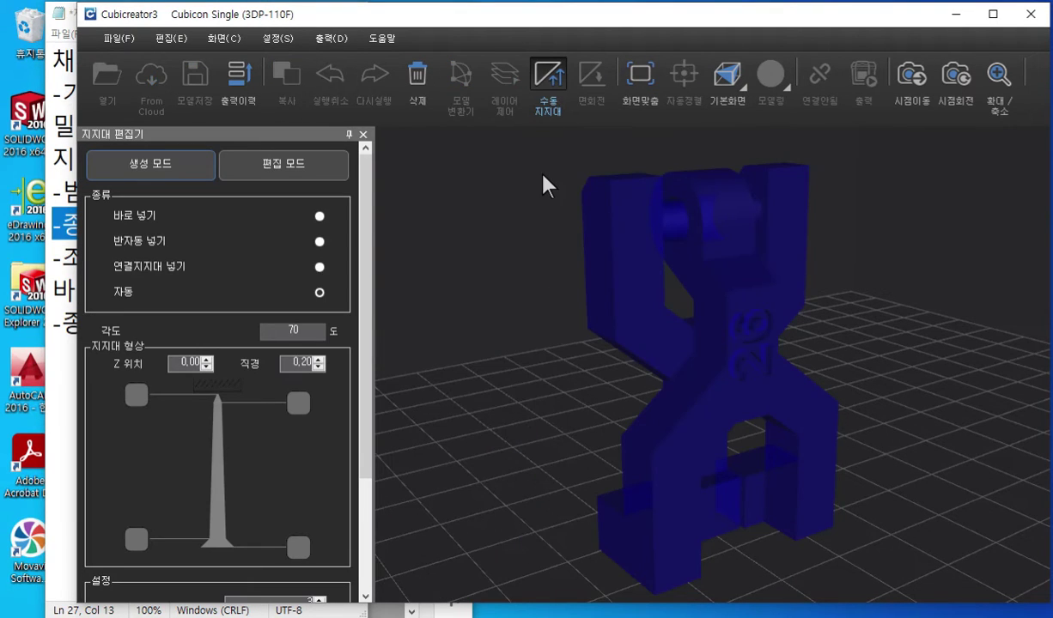
# - Circle 수동 지지대 with an arrow towards the model, mark 생성 모드 and 지지대 형상 in white, and clear the annotations
pyautogui.press('F9')
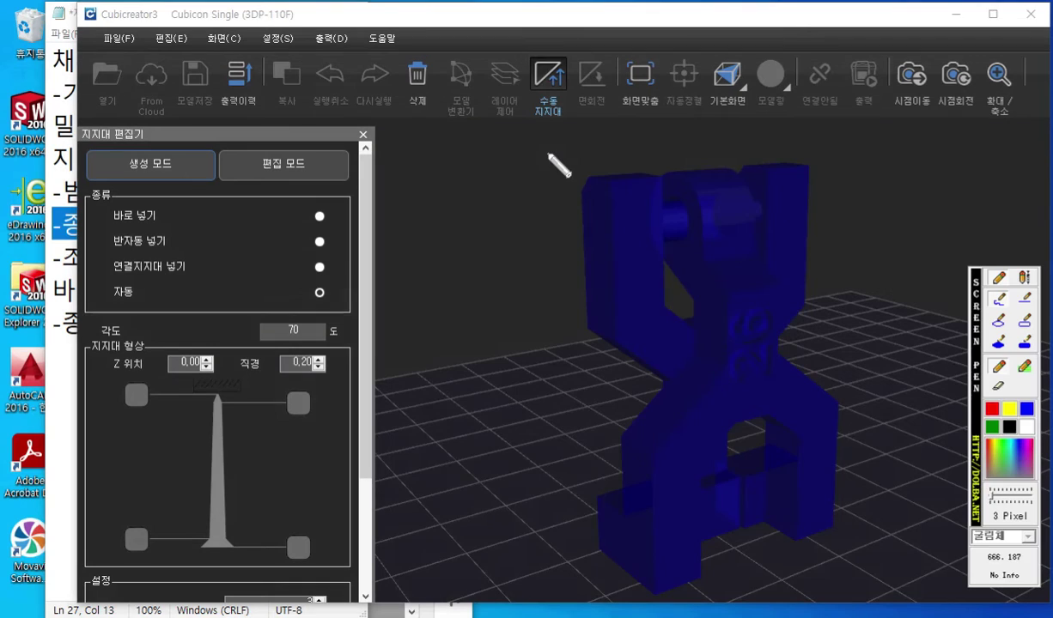
pyautogui.moveTo(573, 142)
pyautogui.mouseDown()
pyautogui.moveTo(538, 45)
pyautogui.moveTo(625, 174)
pyautogui.moveTo(594, 163)
pyautogui.mouseUp()
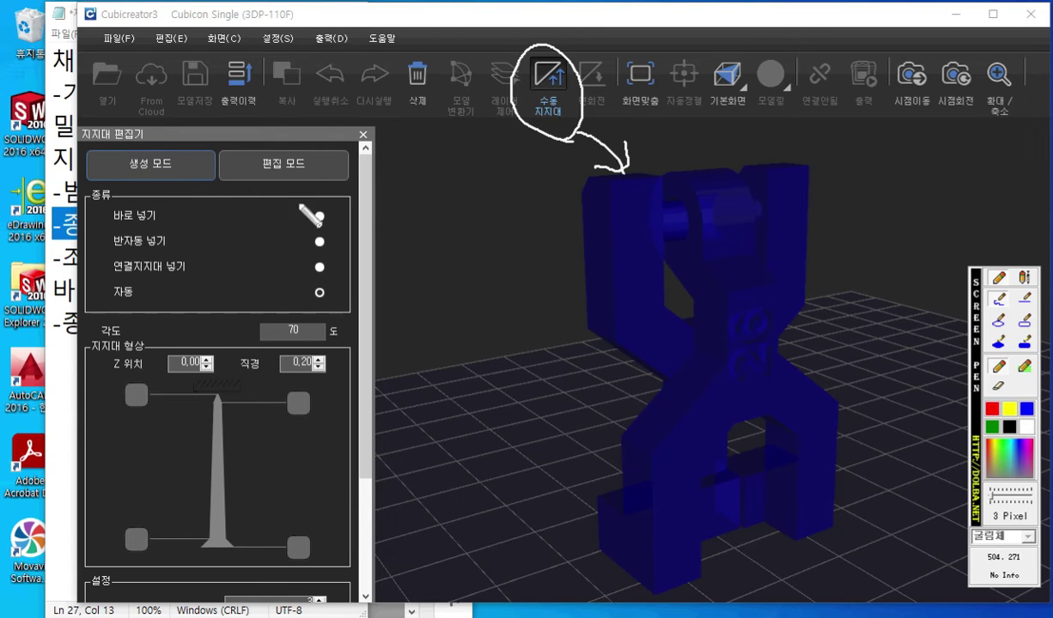
pyautogui.moveTo(86, 149); pyautogui.dragTo(182, 155)
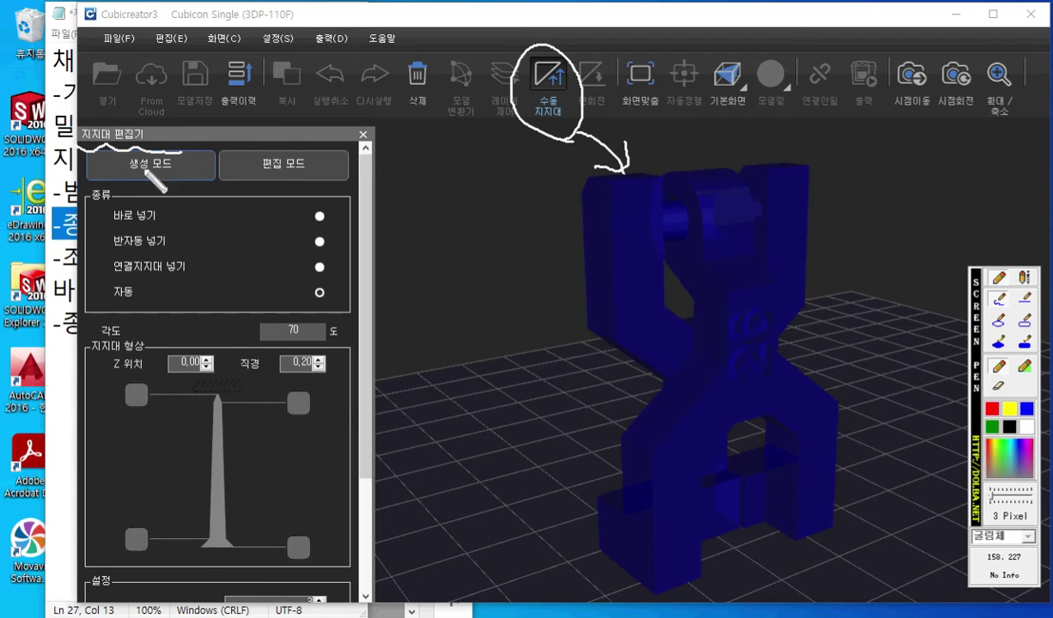
pyautogui.moveTo(109, 182); pyautogui.dragTo(176, 183)
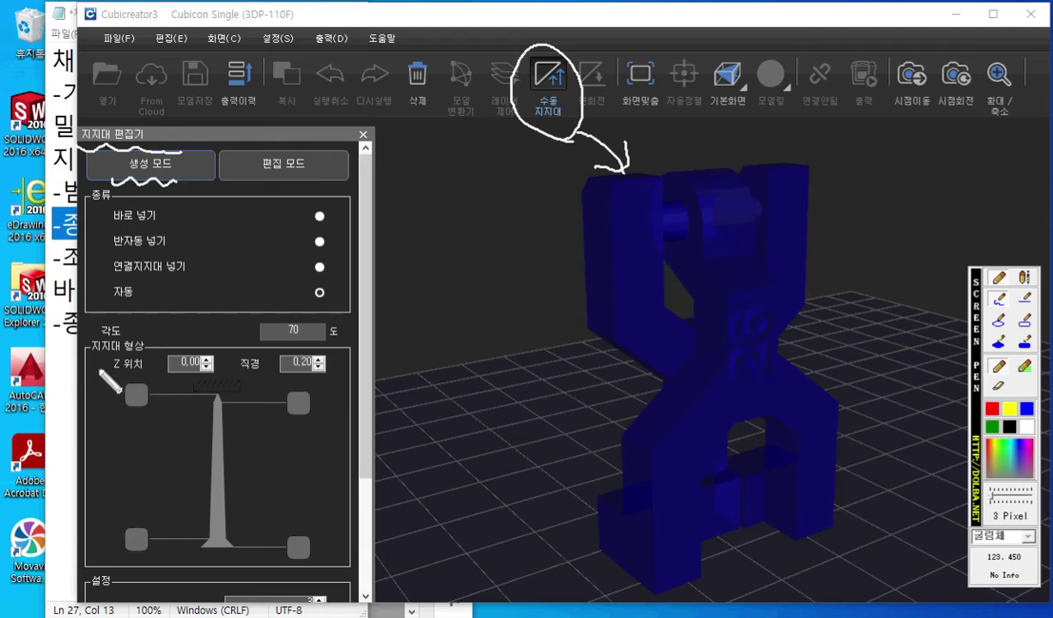
pyautogui.moveTo(80, 354); pyautogui.dragTo(169, 350)
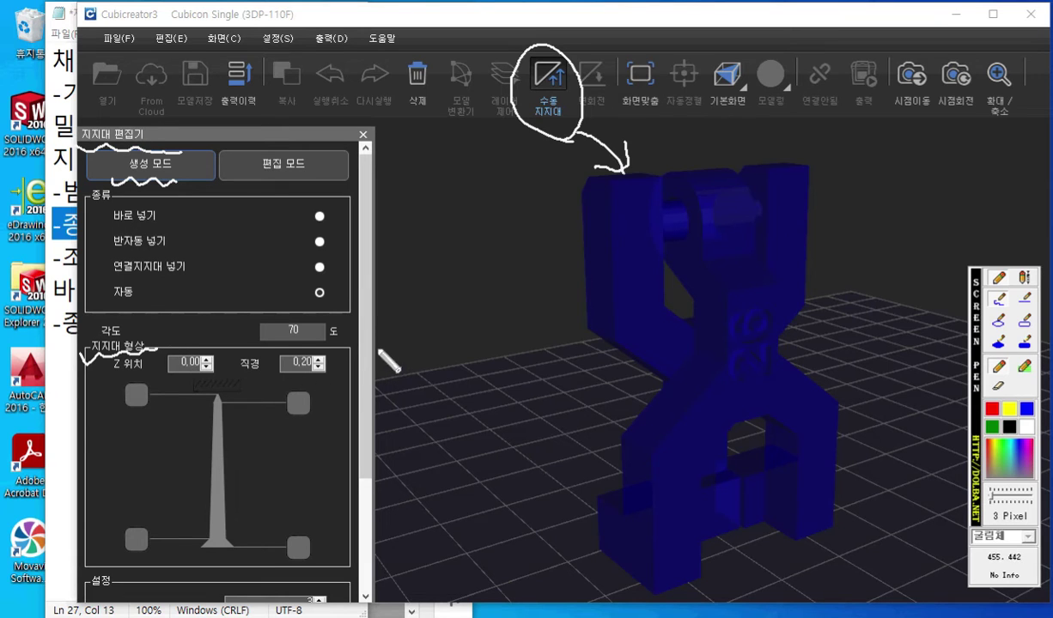
pyautogui.press('Escape')
# - Select the control for the support's upper tip, annotate it with its Z 위치 and 직경 fields in white, and clear the marks
pyautogui.moveTo(369, 303); pyautogui.dragTo(374, 383)
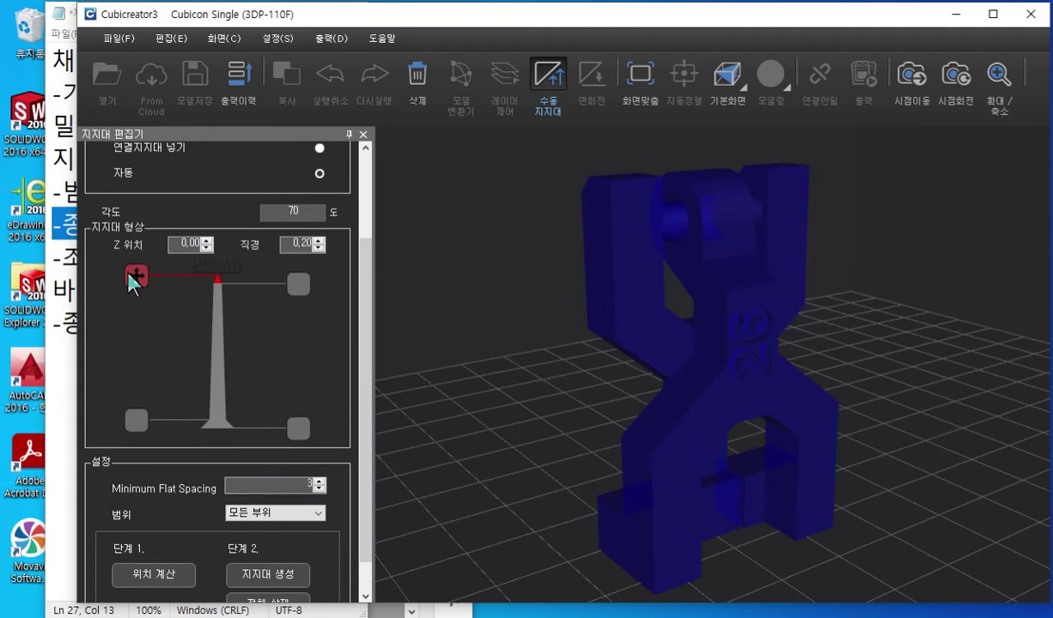
pyautogui.hotkey('ctrl', 'F1')
pyautogui.moveTo(154, 291)
pyautogui.mouseDown()
pyautogui.moveTo(135, 295)
pyautogui.moveTo(143, 257)
pyautogui.moveTo(148, 290)
pyautogui.moveTo(136, 288)
pyautogui.moveTo(130, 316)
pyautogui.mouseUp()
pyautogui.moveTo(142, 294); pyautogui.dragTo(161, 318)
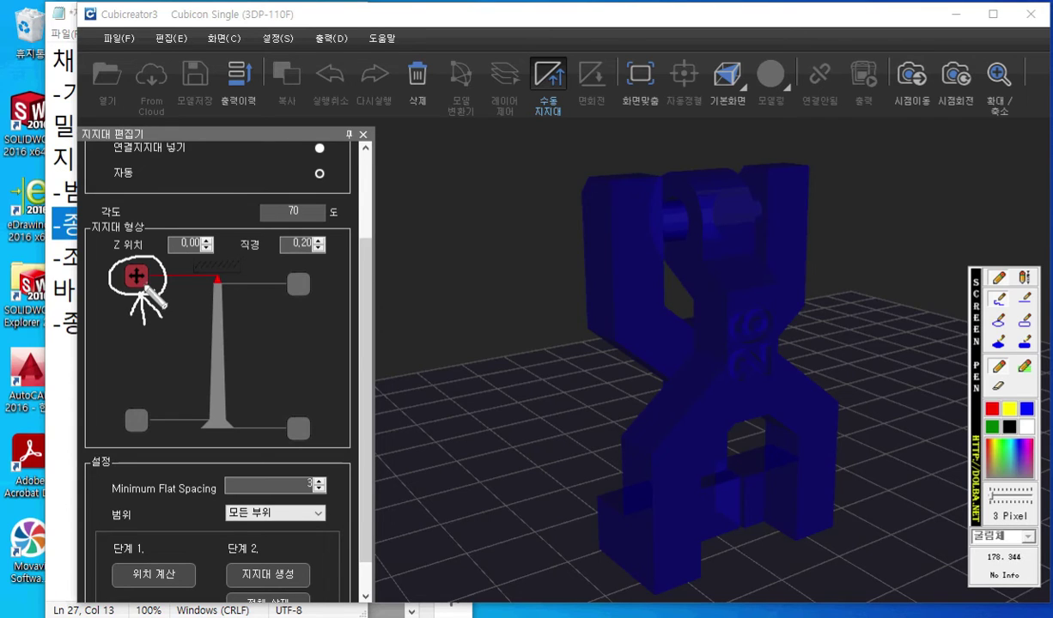
pyautogui.moveTo(221, 262)
pyautogui.mouseDown()
pyautogui.moveTo(214, 275)
pyautogui.moveTo(226, 290)
pyautogui.moveTo(217, 269)
pyautogui.mouseUp()
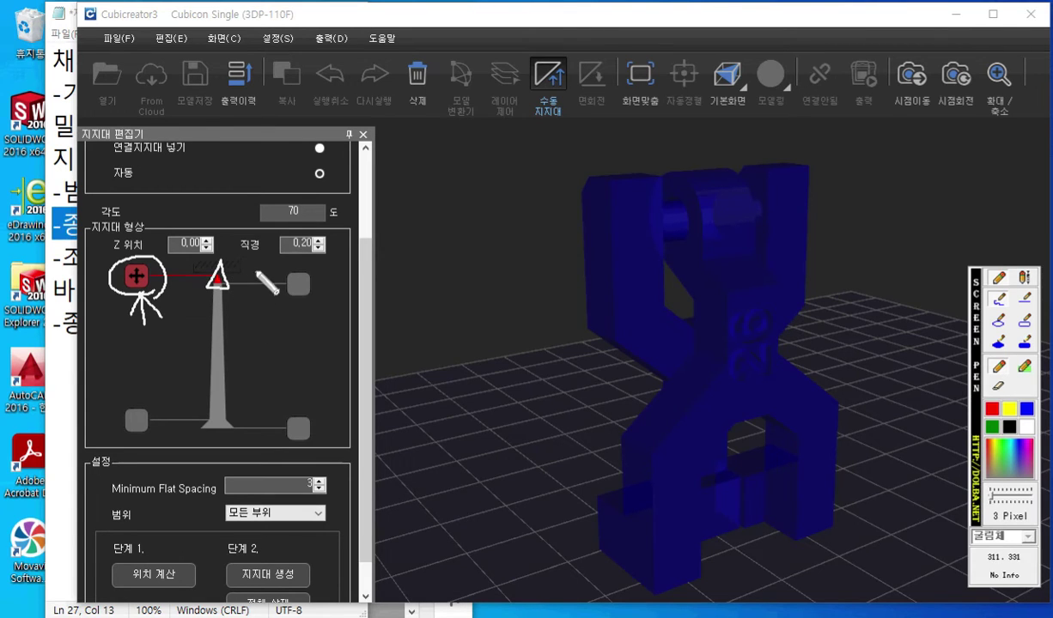
pyautogui.moveTo(266, 255); pyautogui.dragTo(288, 252)
pyautogui.moveTo(169, 256); pyautogui.dragTo(220, 250)
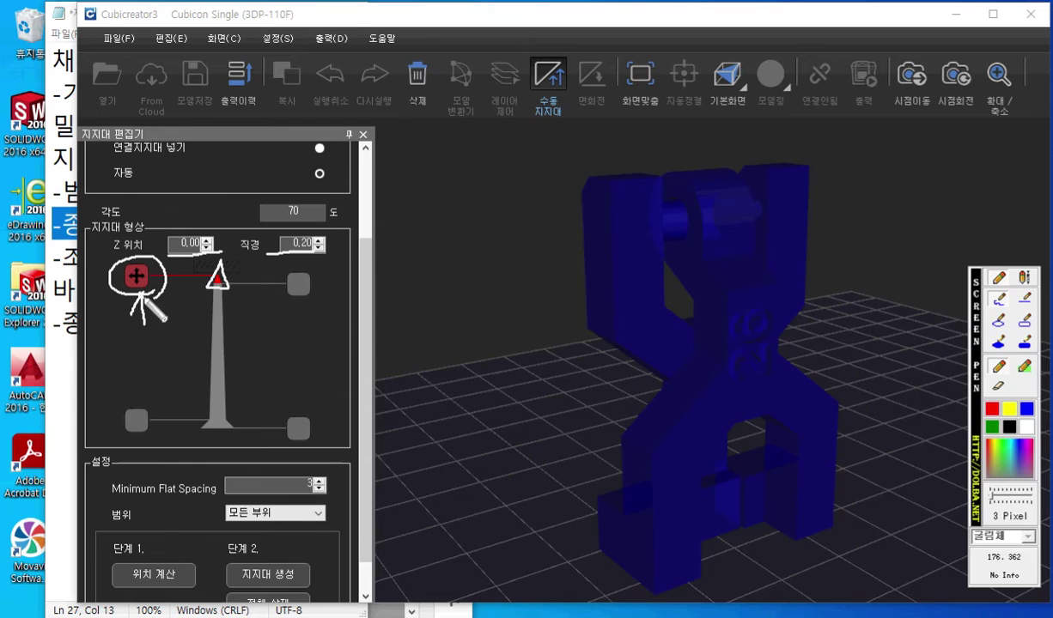
pyautogui.press('Escape')
# - Move the Cubicreator3 window sideways so that more of the Notepad notes shows beside it
pyautogui.scroll(3, 132, 271)
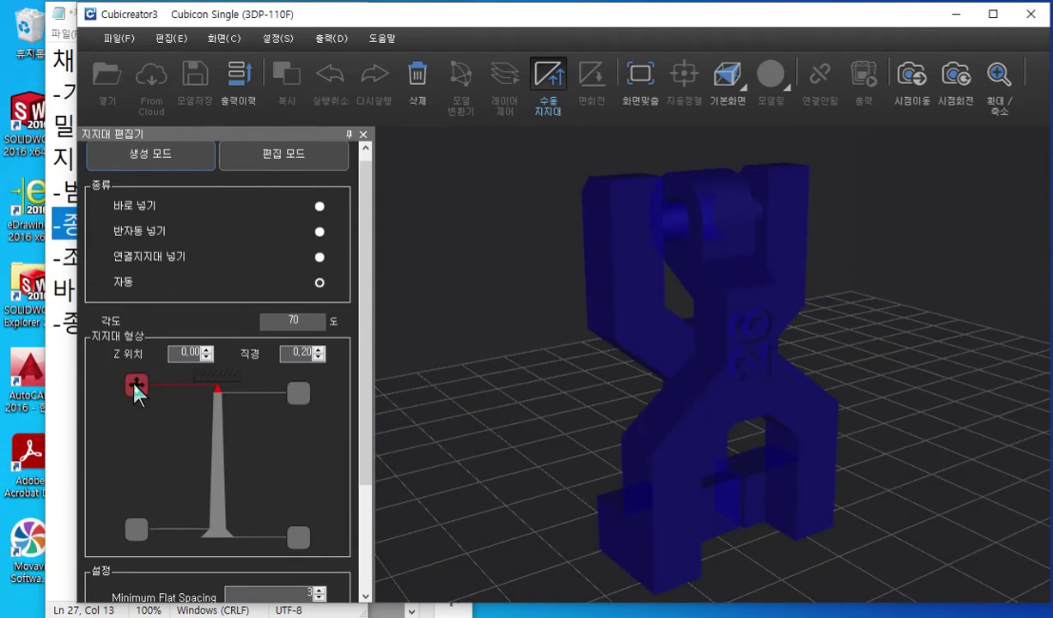
pyautogui.moveTo(364, 306); pyautogui.dragTo(367, 377)
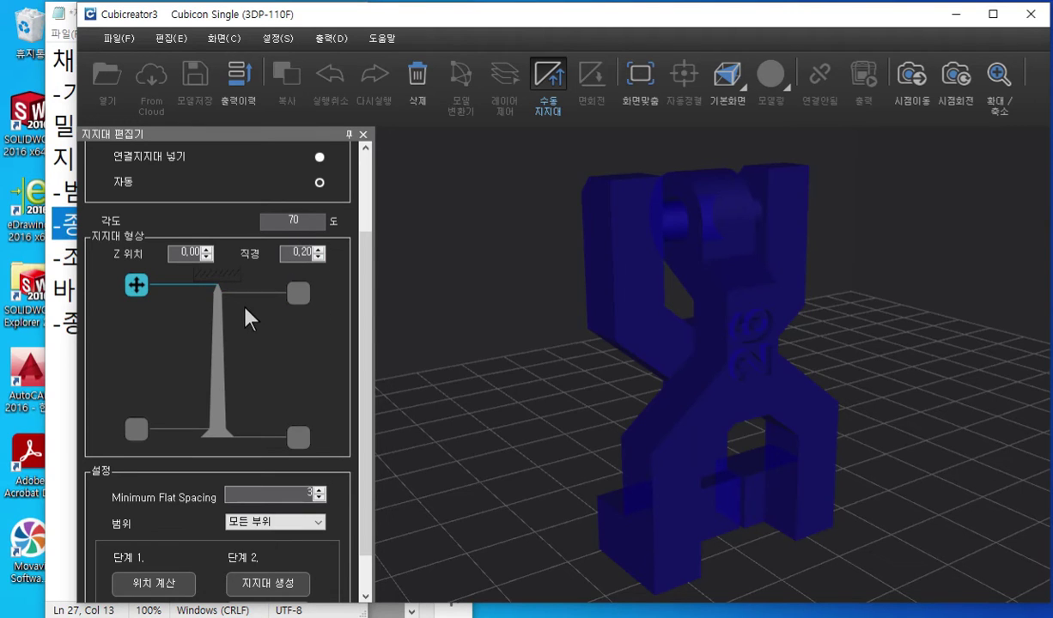
pyautogui.moveTo(187, 16); pyautogui.dragTo(335, 18)
# - Sketch a hatched contact surface above the enlarged support tip, underline its 직경 value, and leave the magnified annotation view
pyautogui.press('F2')
pyautogui.scroll(2, 328, 183)
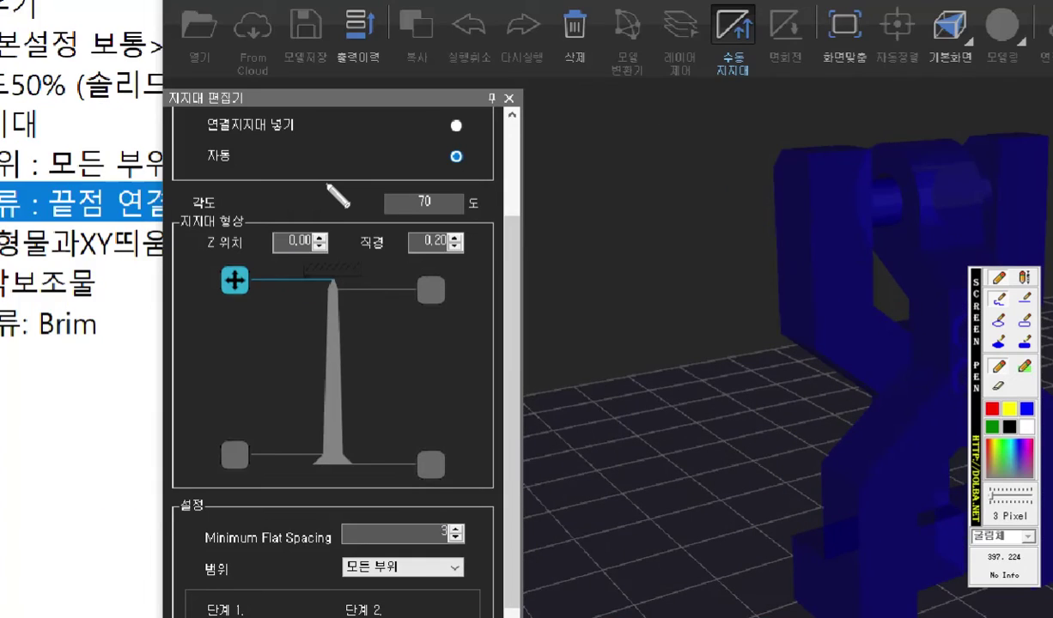
pyautogui.scroll(1, 329, 183)
pyautogui.moveTo(203, 211)
pyautogui.mouseDown()
pyautogui.moveTo(245, 246)
pyautogui.moveTo(277, 244)
pyautogui.moveTo(288, 207)
pyautogui.mouseUp()
pyautogui.moveTo(218, 214)
pyautogui.mouseDown()
pyautogui.moveTo(210, 232)
pyautogui.moveTo(274, 231)
pyautogui.mouseUp()
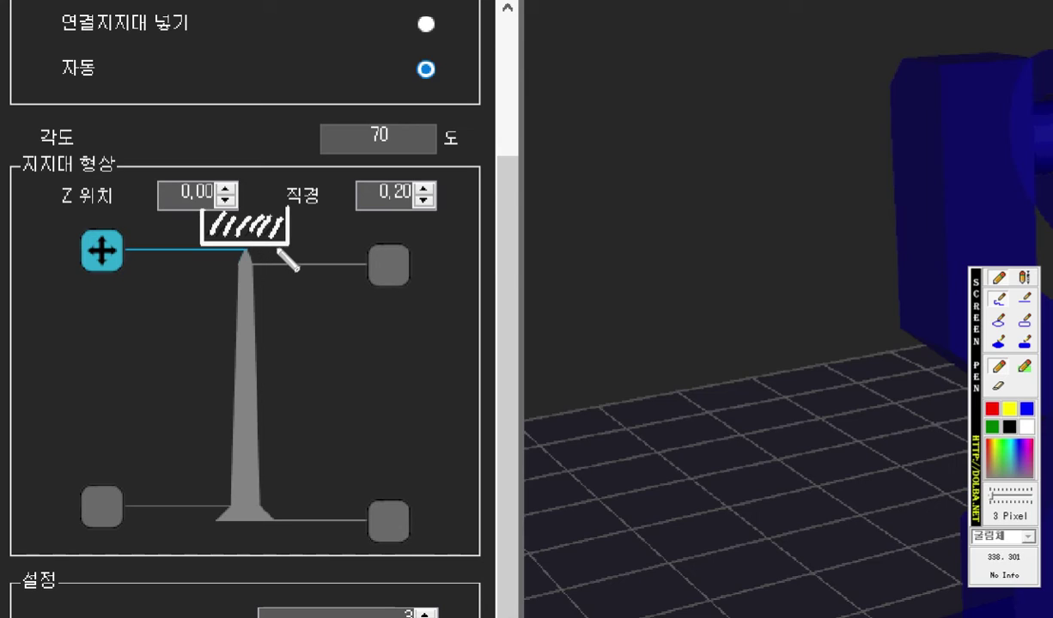
pyautogui.click(245, 247)
pyautogui.moveTo(365, 204); pyautogui.dragTo(431, 207)
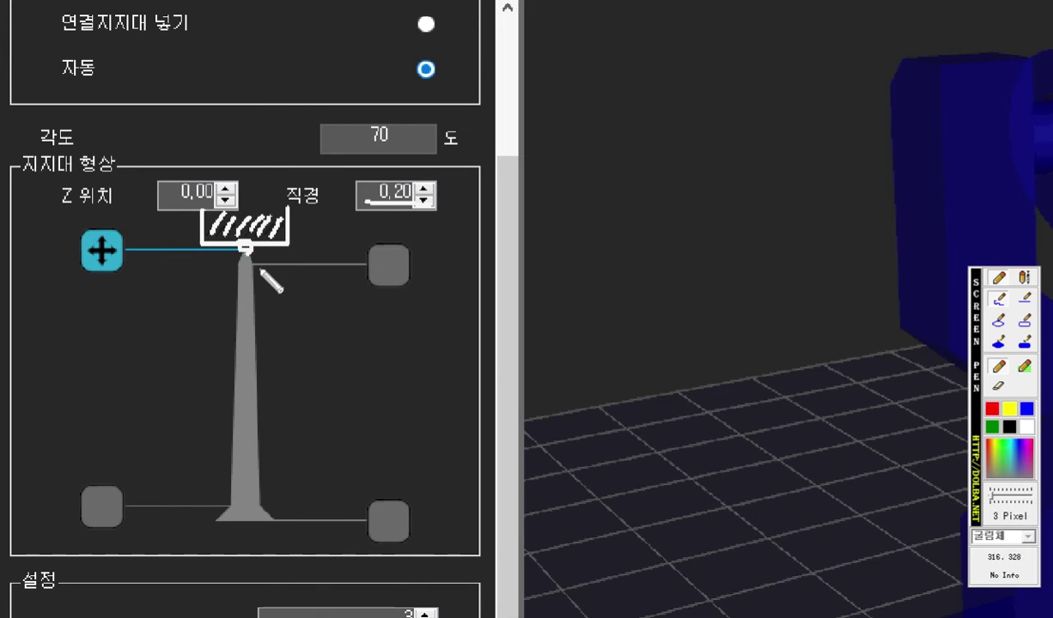
pyautogui.moveTo(409, 294)
pyautogui.mouseDown()
pyautogui.moveTo(378, 229)
pyautogui.moveTo(404, 290)
pyautogui.moveTo(394, 308)
pyautogui.mouseUp()
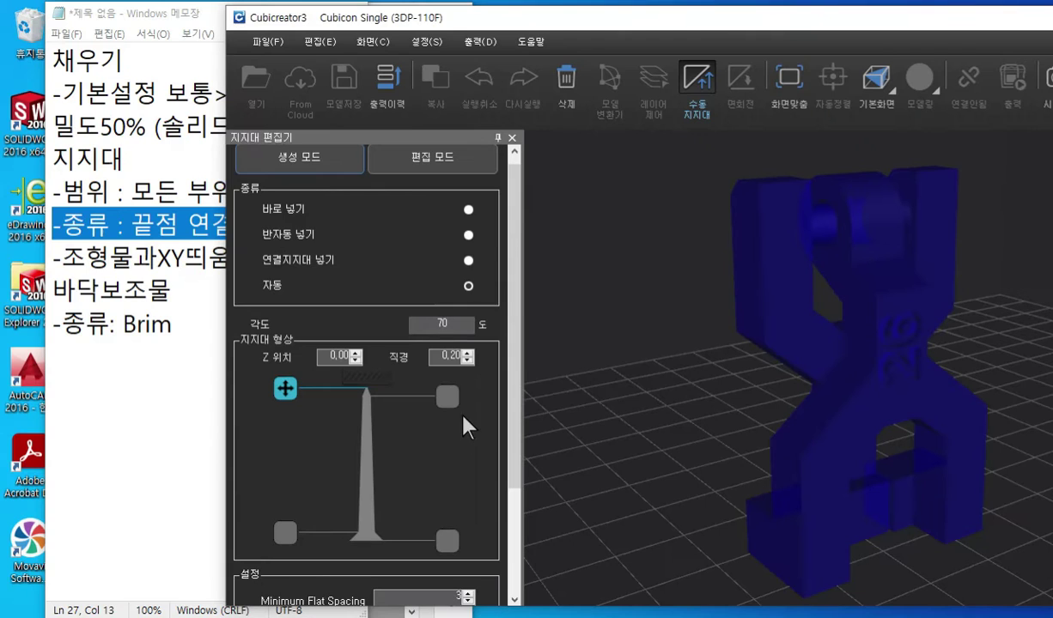
# - Select the control for the lower end of the support's tip cone and write a white 1 over both Z 위치 and 직경
pyautogui.click(447, 396)
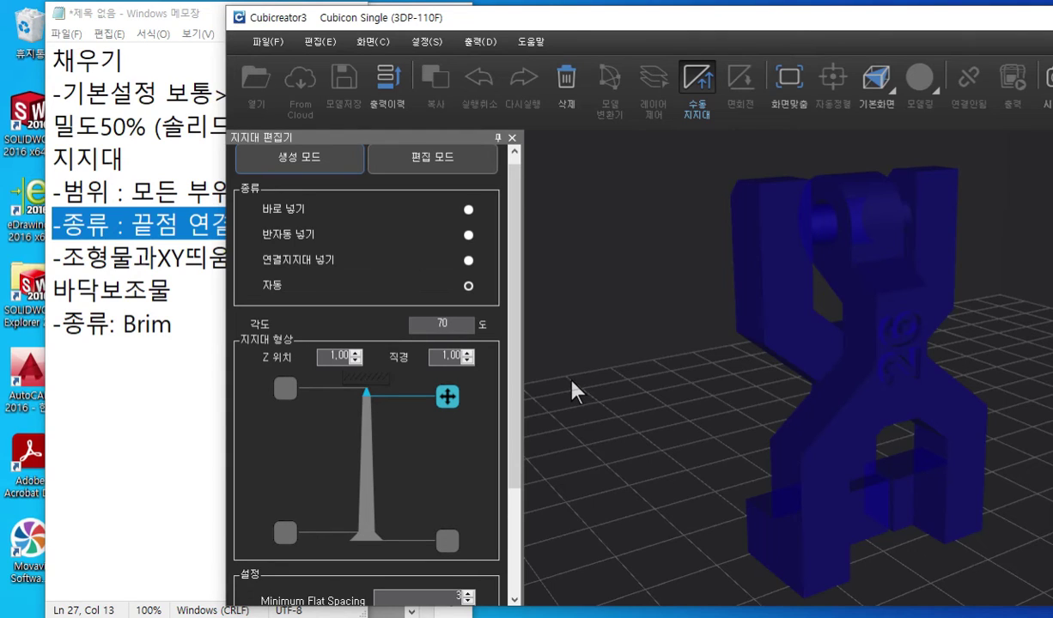
pyautogui.press('F12')
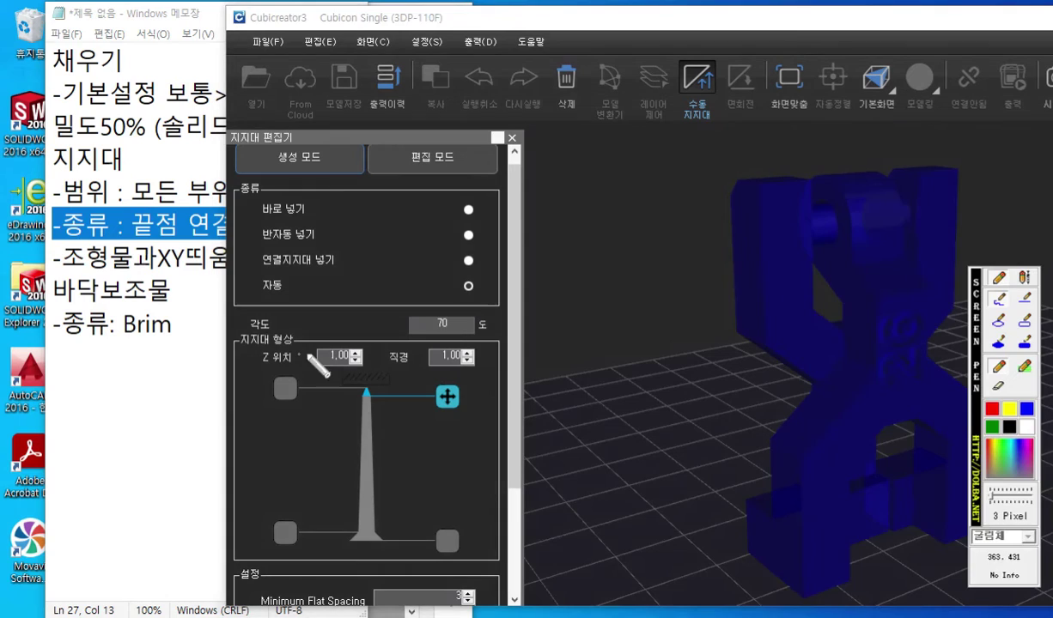
pyautogui.moveTo(317, 334)
pyautogui.mouseDown()
pyautogui.moveTo(329, 324)
pyautogui.moveTo(326, 371)
pyautogui.mouseUp()
pyautogui.moveTo(416, 341)
pyautogui.mouseDown()
pyautogui.moveTo(441, 330)
pyautogui.moveTo(438, 376)
pyautogui.mouseUp()
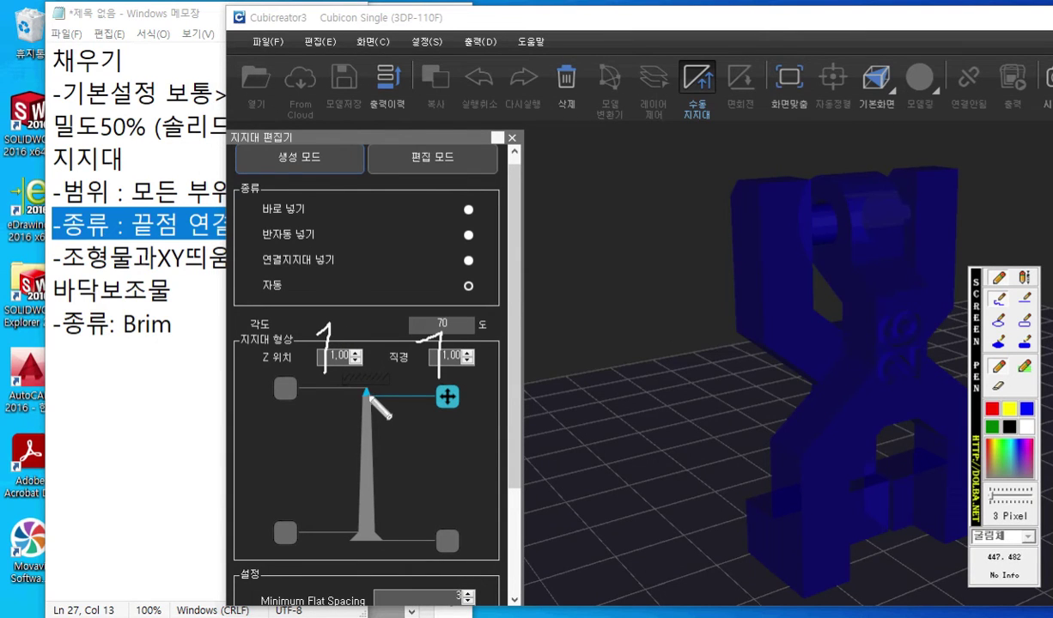
# - Sketch the tip cone beside the support editor with height 1 and base diameter Ø1, and clear the drawing
pyautogui.moveTo(576, 329)
pyautogui.mouseDown()
pyautogui.moveTo(533, 400)
pyautogui.moveTo(608, 399)
pyautogui.moveTo(584, 308)
pyautogui.mouseUp()
pyautogui.moveTo(586, 350); pyautogui.dragTo(566, 388)
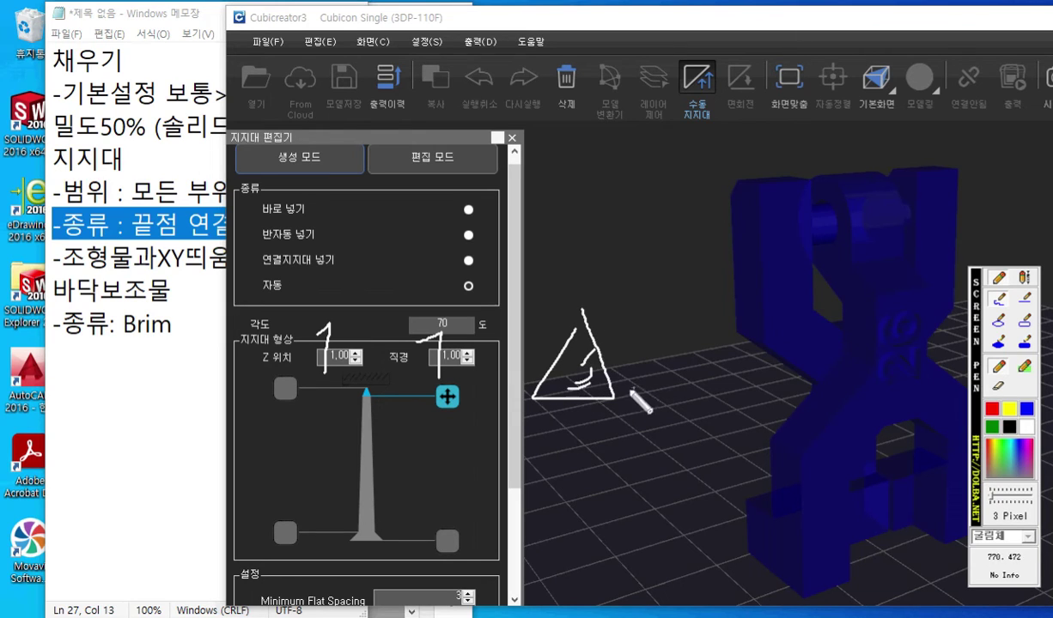
pyautogui.moveTo(604, 313); pyautogui.dragTo(655, 312)
pyautogui.moveTo(628, 394)
pyautogui.mouseDown()
pyautogui.moveTo(662, 394)
pyautogui.moveTo(645, 310)
pyautogui.moveTo(658, 330)
pyautogui.moveTo(659, 378)
pyautogui.mouseUp()
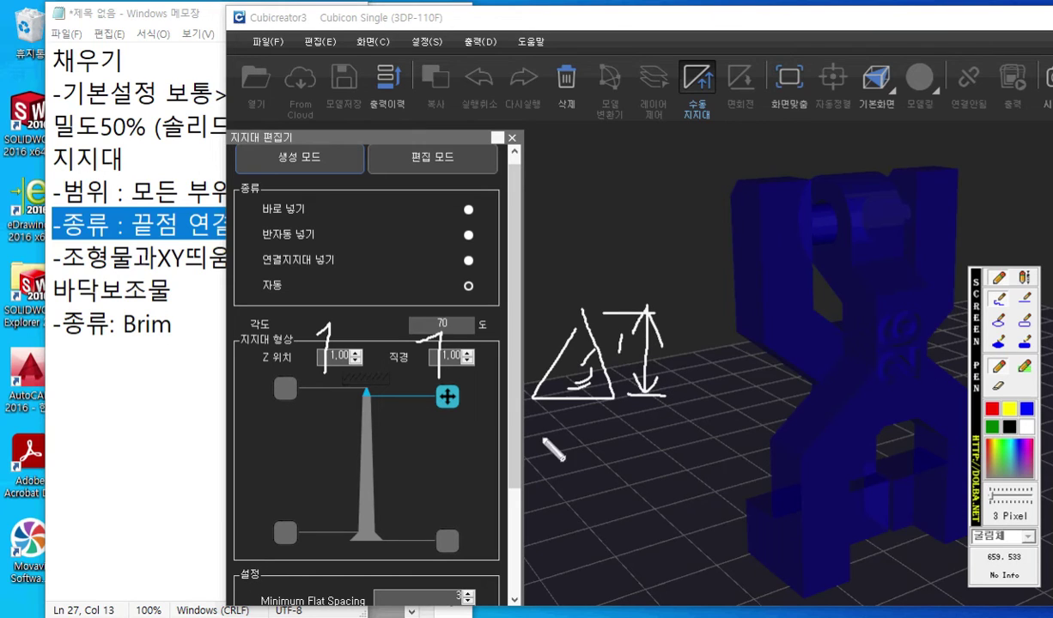
pyautogui.moveTo(532, 406)
pyautogui.mouseDown()
pyautogui.moveTo(533, 436)
pyautogui.moveTo(608, 431)
pyautogui.moveTo(609, 445)
pyautogui.moveTo(574, 467)
pyautogui.moveTo(559, 446)
pyautogui.moveTo(550, 477)
pyautogui.mouseUp()
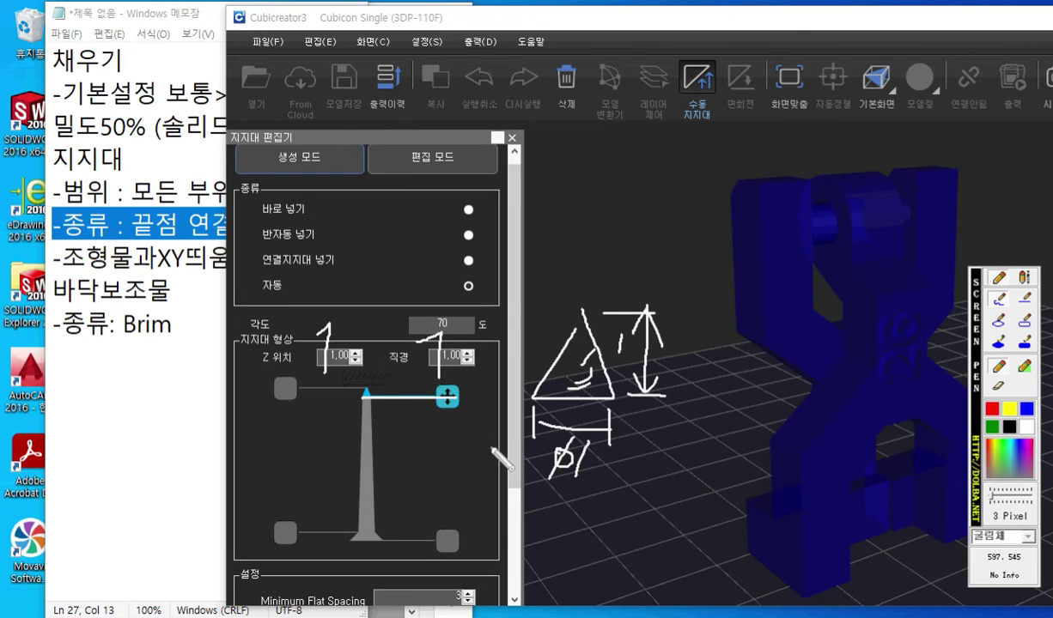
pyautogui.press('Escape')
# - Select the control for the upper end of the support's base and circle it in white
pyautogui.moveTo(513, 339); pyautogui.dragTo(520, 492)
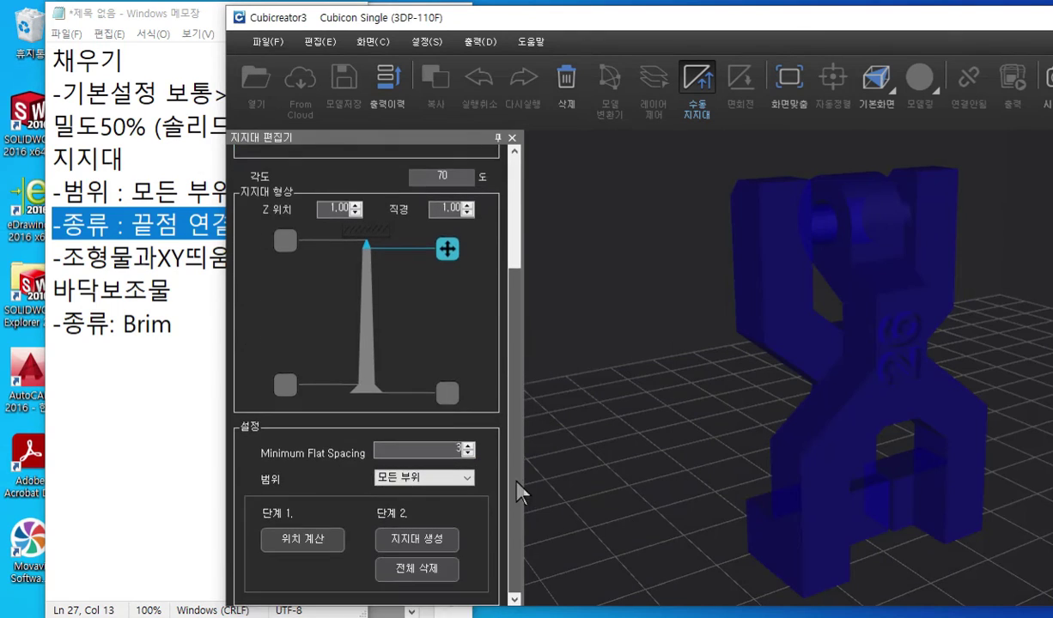
pyautogui.click(288, 391)
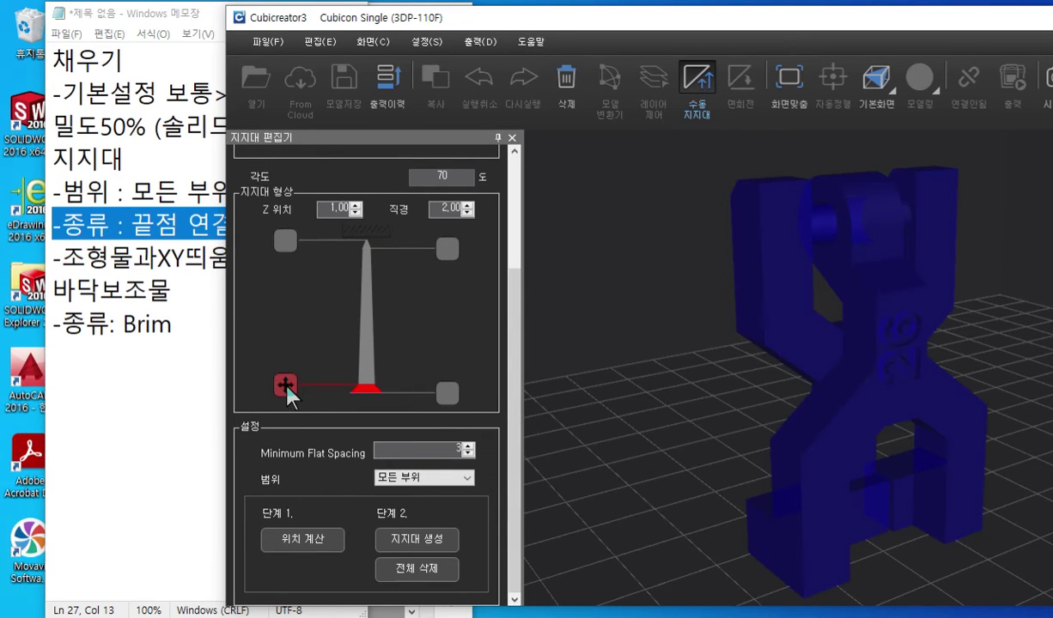
pyautogui.press('F12')
pyautogui.moveTo(311, 397)
pyautogui.mouseDown()
pyautogui.moveTo(314, 367)
pyautogui.moveTo(320, 421)
pyautogui.mouseUp()
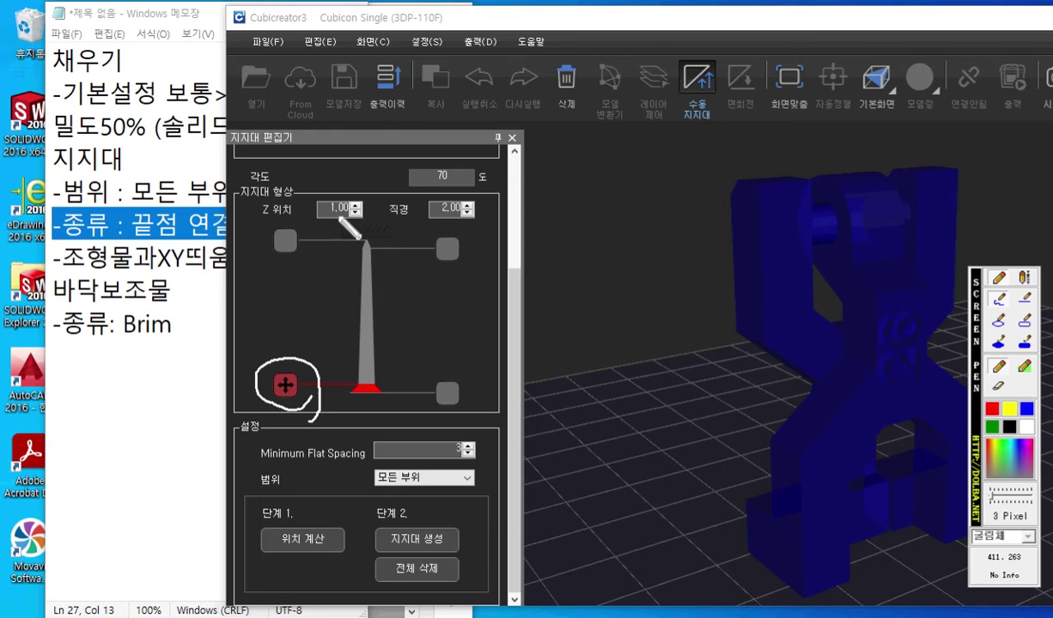
# - Sketch the flared support base beside the editor with a top diameter of Ø1 and a height of 1
pyautogui.moveTo(590, 319)
pyautogui.mouseDown()
pyautogui.moveTo(546, 380)
pyautogui.moveTo(692, 378)
pyautogui.moveTo(635, 318)
pyautogui.moveTo(584, 316)
pyautogui.moveTo(650, 317)
pyautogui.mouseUp()
pyautogui.moveTo(591, 286)
pyautogui.mouseDown()
pyautogui.moveTo(590, 307)
pyautogui.moveTo(644, 298)
pyautogui.moveTo(645, 311)
pyautogui.mouseUp()
pyautogui.moveTo(610, 254)
pyautogui.mouseDown()
pyautogui.moveTo(611, 276)
pyautogui.moveTo(602, 249)
pyautogui.mouseUp()
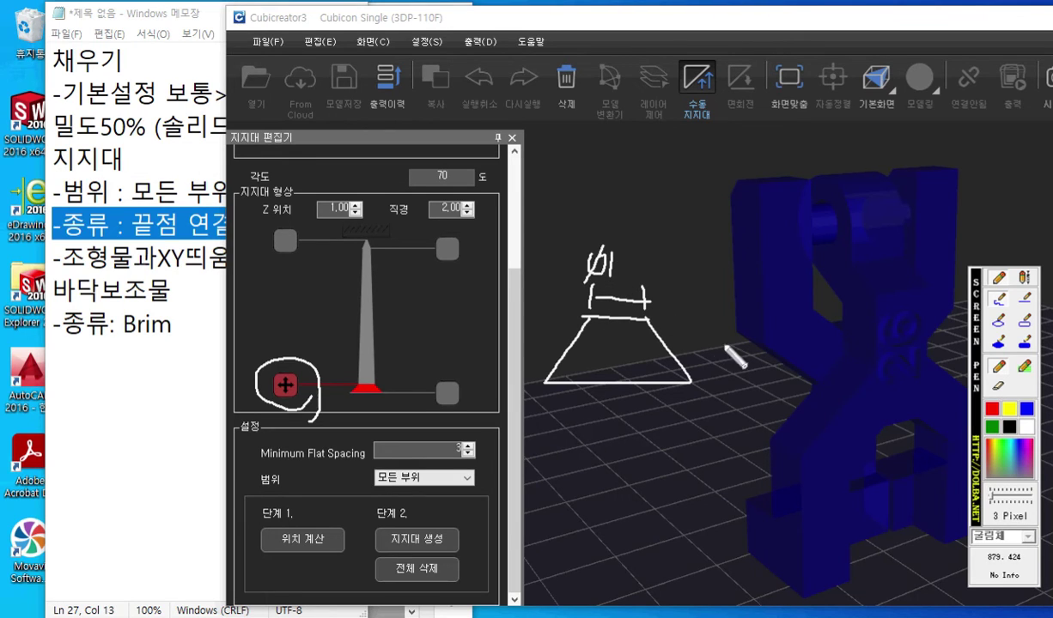
pyautogui.moveTo(661, 318); pyautogui.dragTo(739, 318)
pyautogui.moveTo(703, 383); pyautogui.dragTo(739, 383)
pyautogui.moveTo(724, 328); pyautogui.dragTo(726, 376)
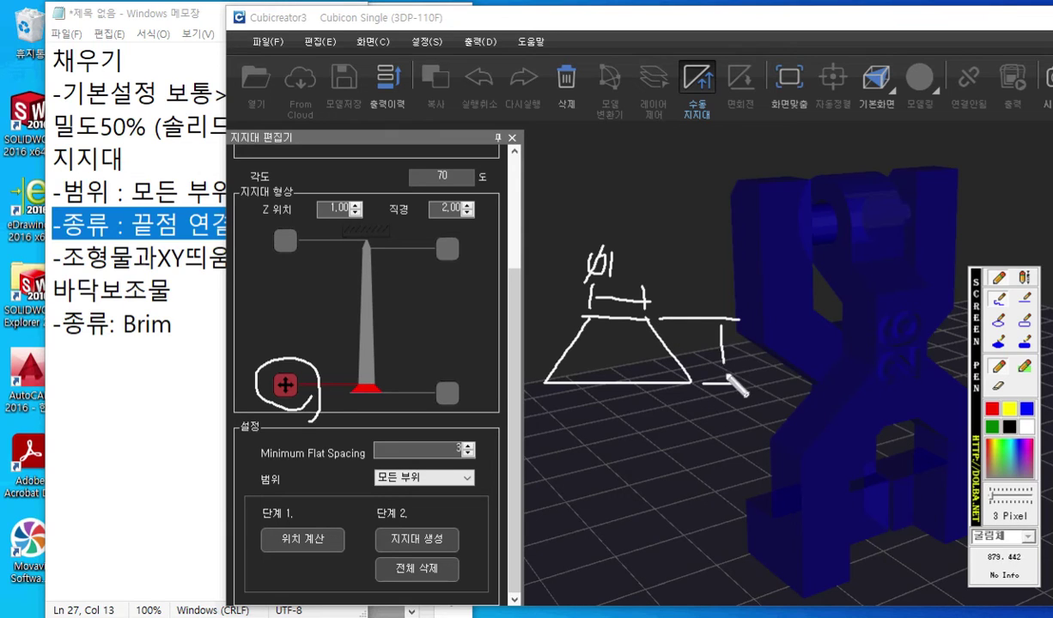
pyautogui.moveTo(714, 336); pyautogui.dragTo(729, 334)
pyautogui.moveTo(730, 320); pyautogui.dragTo(731, 373)
# - Draw the pointed support column above the base sketch in yellow and highlight the column-to-base junction in yellow and white
pyautogui.click(1009, 409)
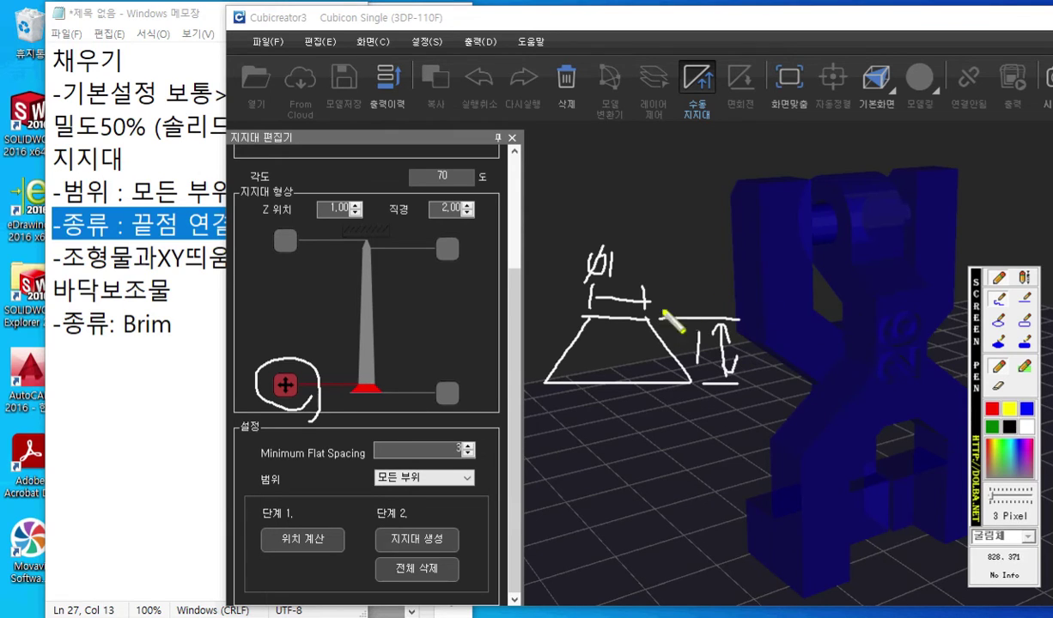
pyautogui.moveTo(586, 318)
pyautogui.mouseDown()
pyautogui.moveTo(579, 168)
pyautogui.moveTo(604, 122)
pyautogui.moveTo(629, 163)
pyautogui.moveTo(645, 327)
pyautogui.mouseUp()
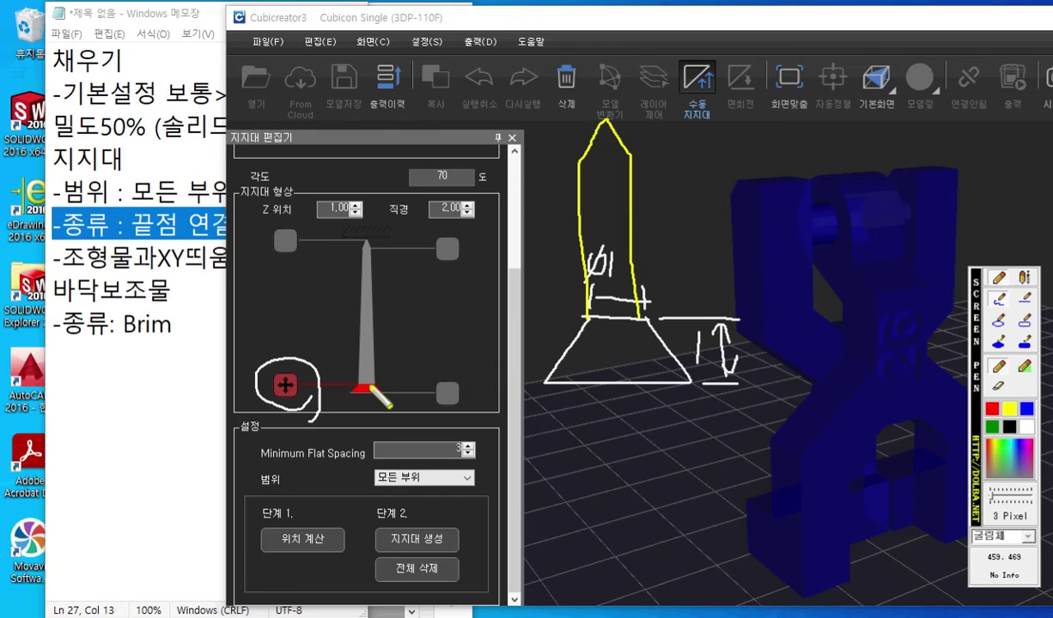
pyautogui.moveTo(353, 381); pyautogui.dragTo(380, 381)
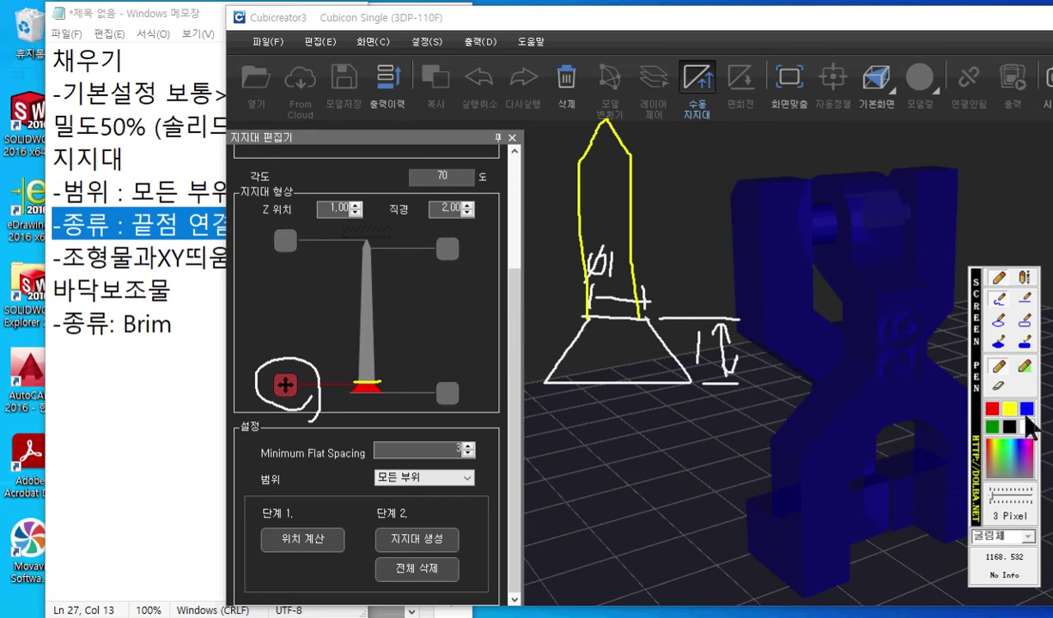
pyautogui.moveTo(587, 319)
pyautogui.mouseDown()
pyautogui.moveTo(627, 318)
pyautogui.moveTo(601, 320)
pyautogui.mouseUp()
pyautogui.moveTo(352, 382); pyautogui.dragTo(393, 384)
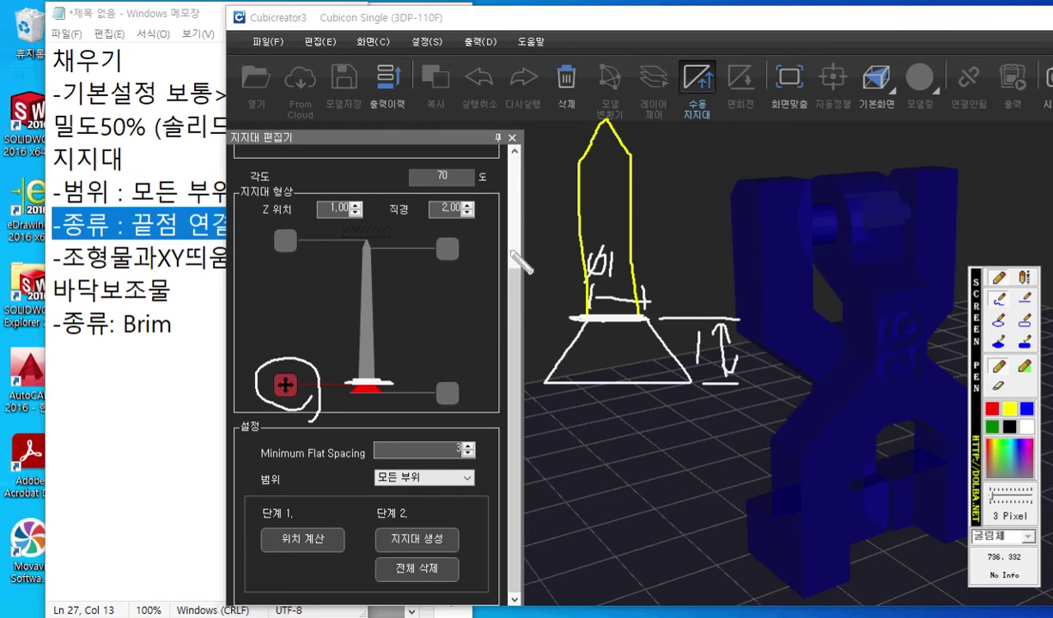
# - Mark the 직경 field with a 1, clear the annotations, and set the diameter at the base's upper end to 1
pyautogui.moveTo(455, 198); pyautogui.dragTo(443, 240)
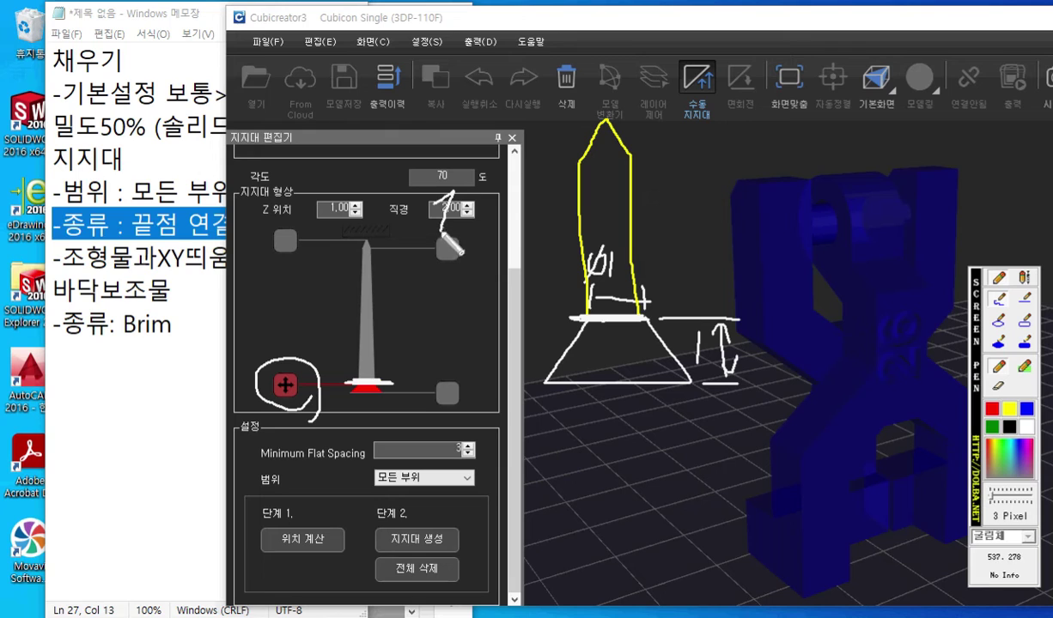
pyautogui.press('Escape')
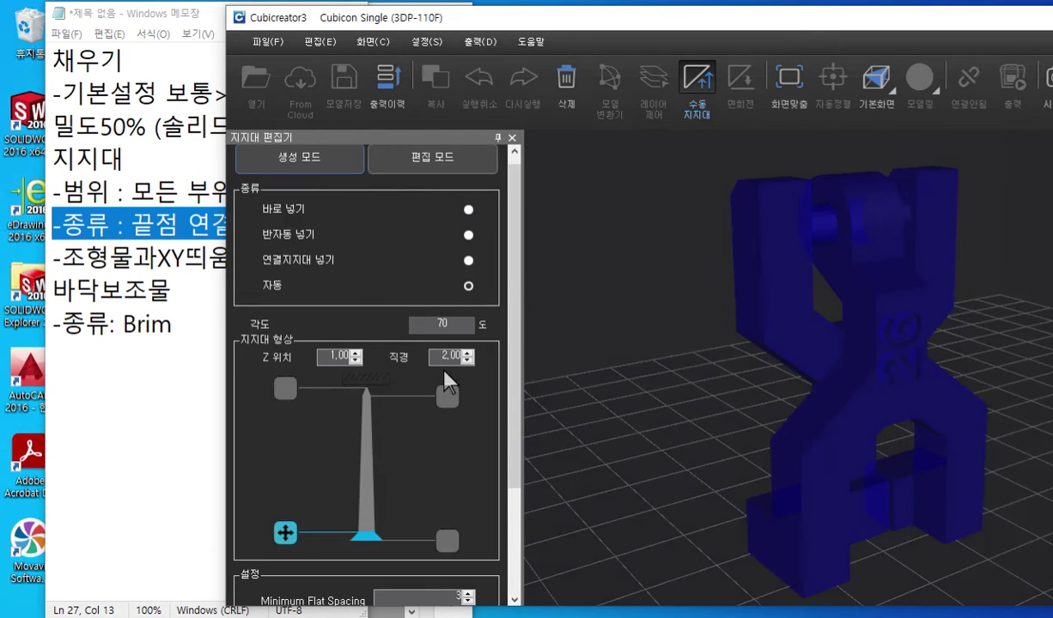
pyautogui.moveTo(440, 357); pyautogui.dragTo(469, 355)
pyautogui.write('1')
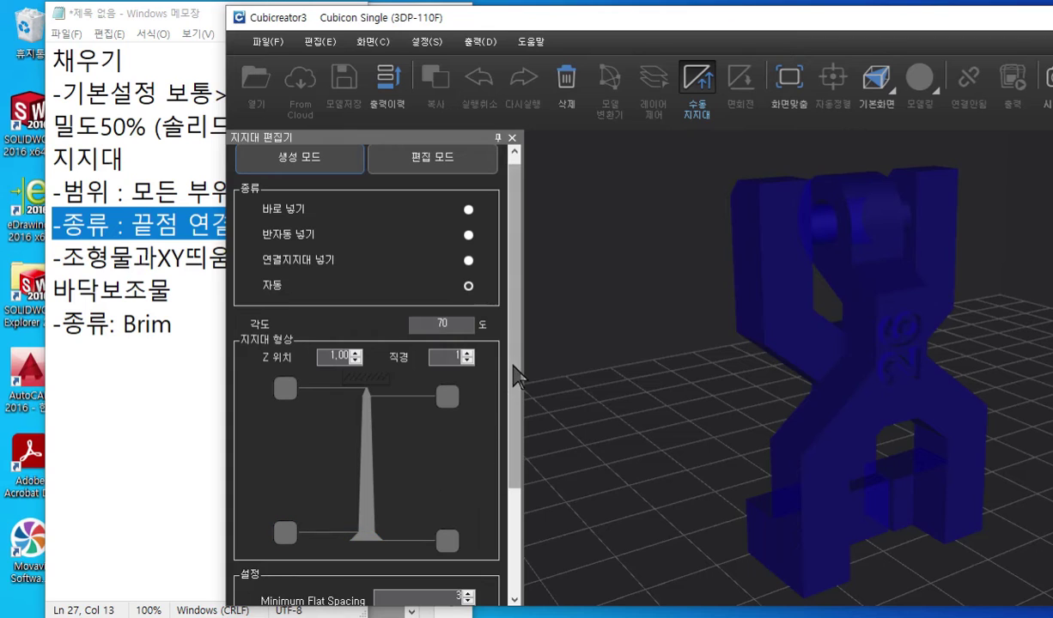
# - Select the control for the lower end of the support's base and circle it in white
pyautogui.scroll(-3, 515, 371)
pyautogui.click(446, 393)
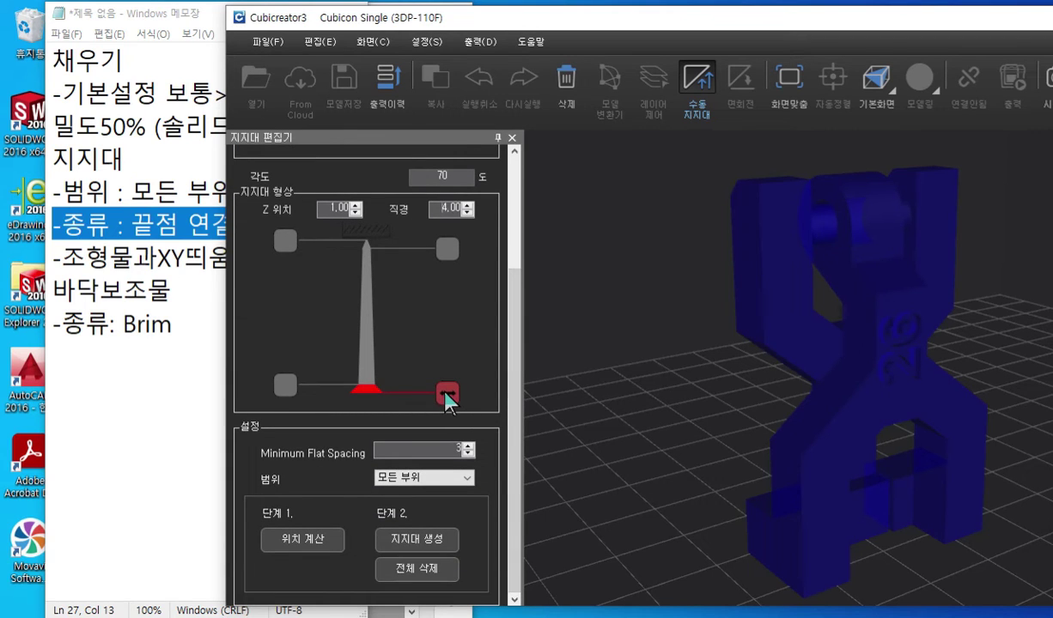
pyautogui.press('F12')
pyautogui.moveTo(461, 415)
pyautogui.mouseDown()
pyautogui.moveTo(471, 380)
pyautogui.moveTo(465, 419)
pyautogui.mouseUp()
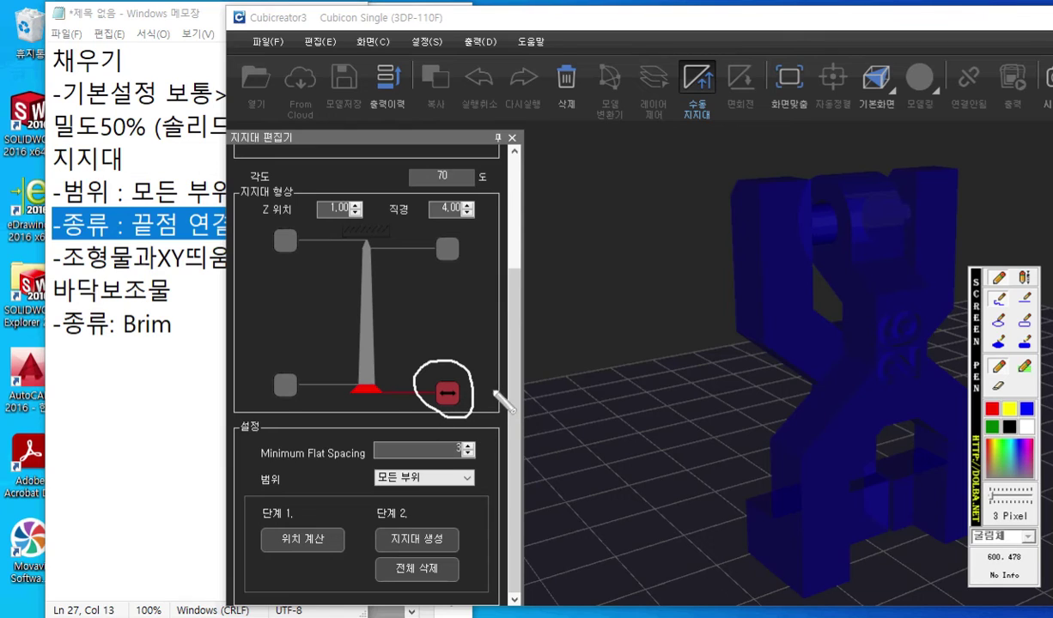
# - Sketch the flared support base beside the editor with a bottom diameter of Ø2 and mark the 직경 field with a 2
pyautogui.moveTo(607, 326)
pyautogui.mouseDown()
pyautogui.moveTo(549, 400)
pyautogui.moveTo(700, 400)
pyautogui.moveTo(659, 333)
pyautogui.mouseUp()
pyautogui.moveTo(545, 415)
pyautogui.mouseDown()
pyautogui.moveTo(543, 444)
pyautogui.moveTo(723, 438)
pyautogui.moveTo(682, 461)
pyautogui.mouseUp()
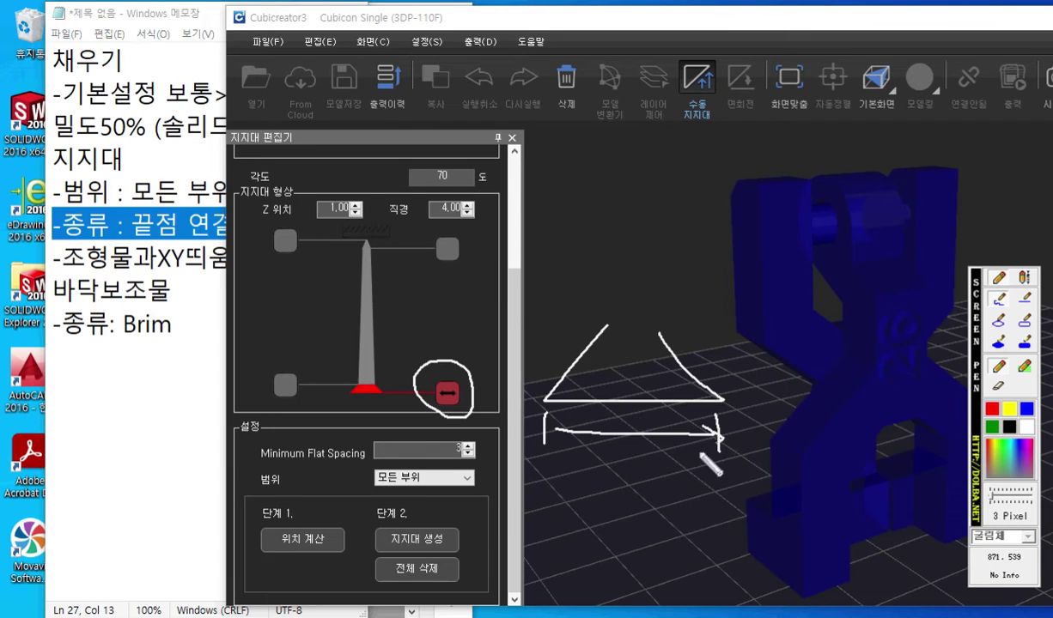
pyautogui.moveTo(557, 410)
pyautogui.mouseDown()
pyautogui.moveTo(606, 476)
pyautogui.moveTo(640, 453)
pyautogui.moveTo(605, 503)
pyautogui.mouseUp()
pyautogui.moveTo(658, 457)
pyautogui.mouseDown()
pyautogui.moveTo(663, 486)
pyautogui.moveTo(704, 490)
pyautogui.mouseUp()
pyautogui.moveTo(431, 191)
pyautogui.mouseDown()
pyautogui.moveTo(421, 221)
pyautogui.moveTo(462, 226)
pyautogui.mouseUp()
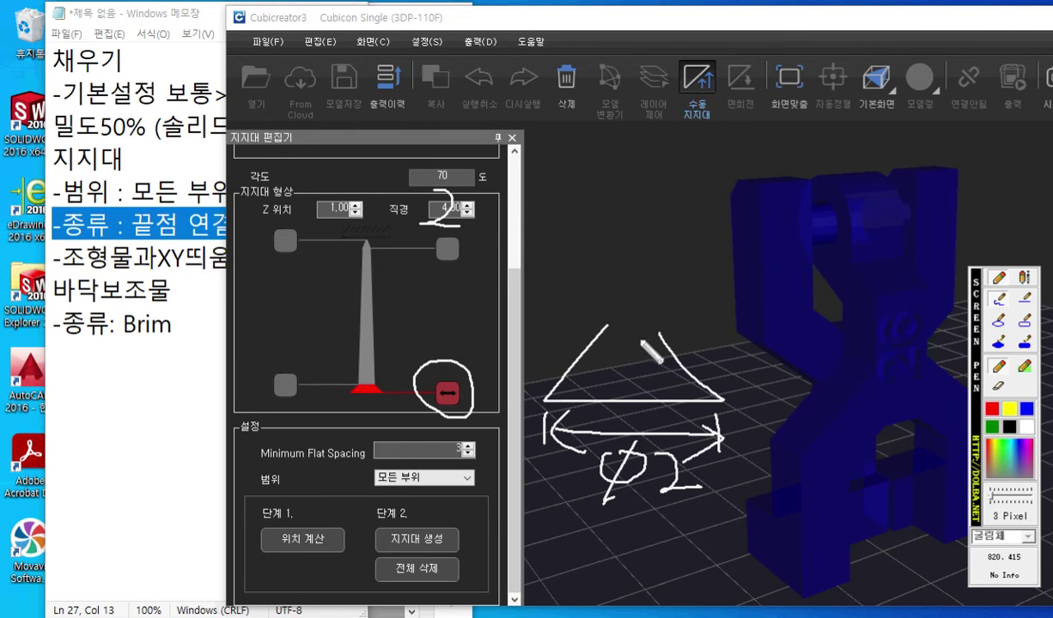
# - Clear the annotations and try to set the diameter at the base's lower end to 2
pyautogui.press('Escape')
pyautogui.click(446, 212)
pyautogui.write('2')
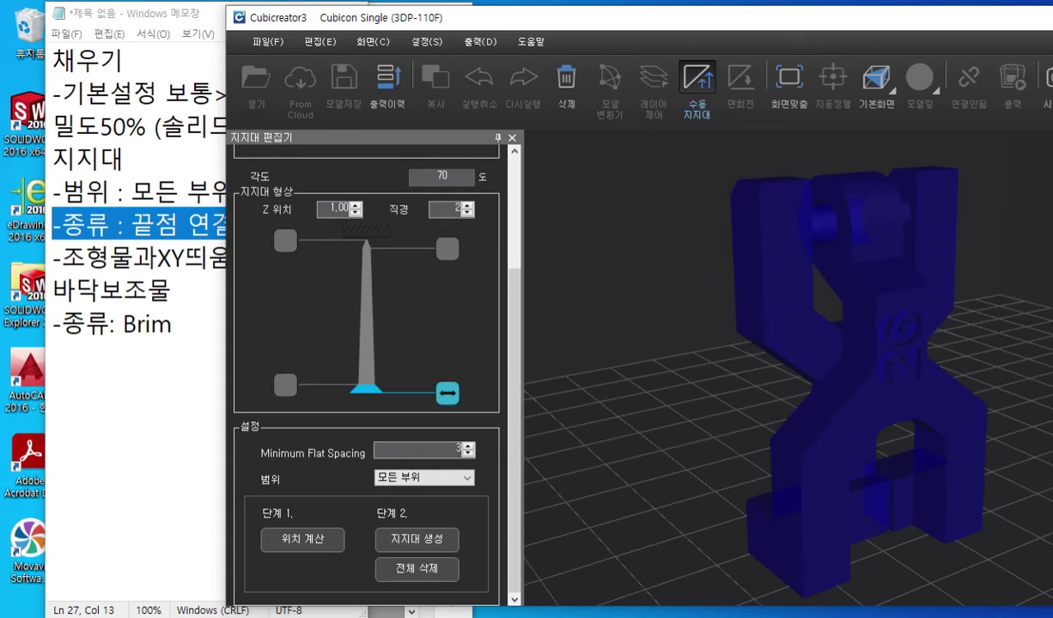
pyautogui.press('Return')
# - Set the support tip's diameter back to 0.2 and check the lower-end and tip controls
pyautogui.moveTo(443, 209); pyautogui.dragTo(457, 207)
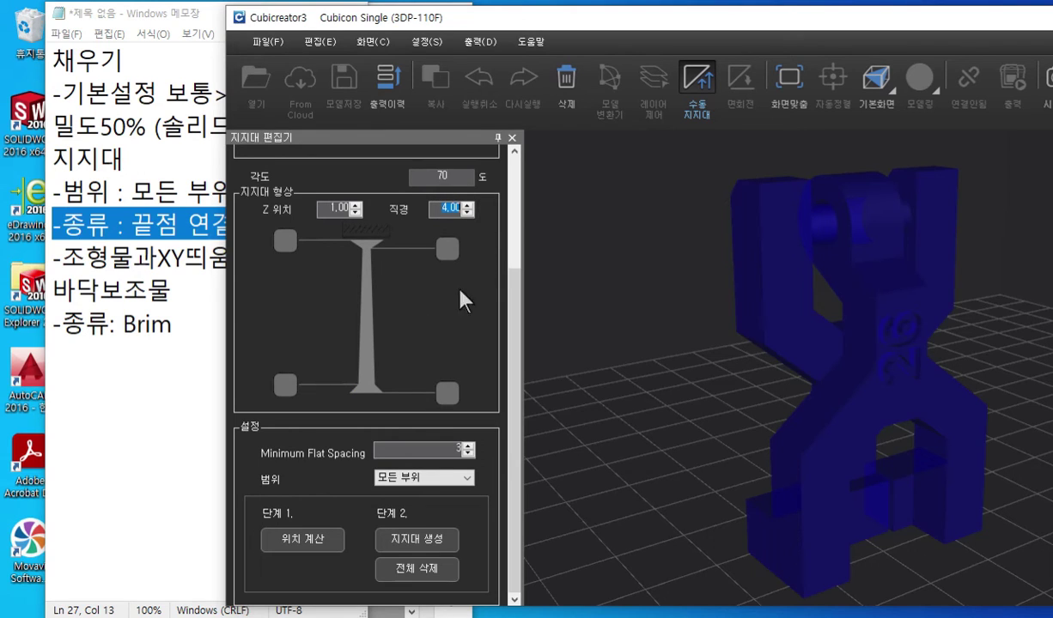
pyautogui.write('0.4')
pyautogui.press('Return')
pyautogui.click(364, 241)
pyautogui.click(446, 393)
pyautogui.click(285, 241)
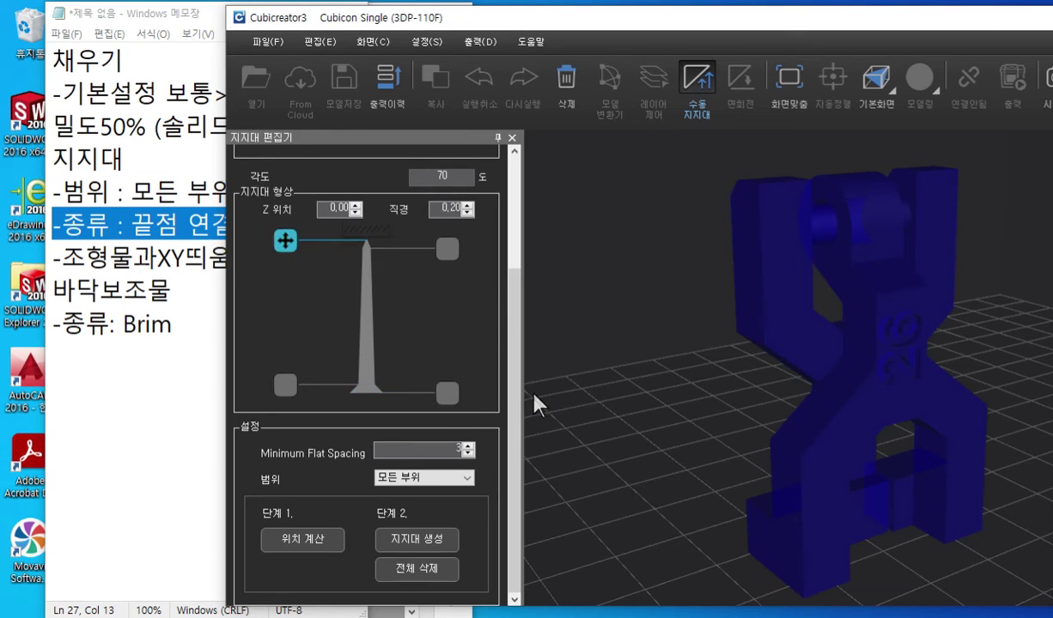
# - Select the base's lower-end control and try entering a diameter of 0.2
pyautogui.click(446, 393)
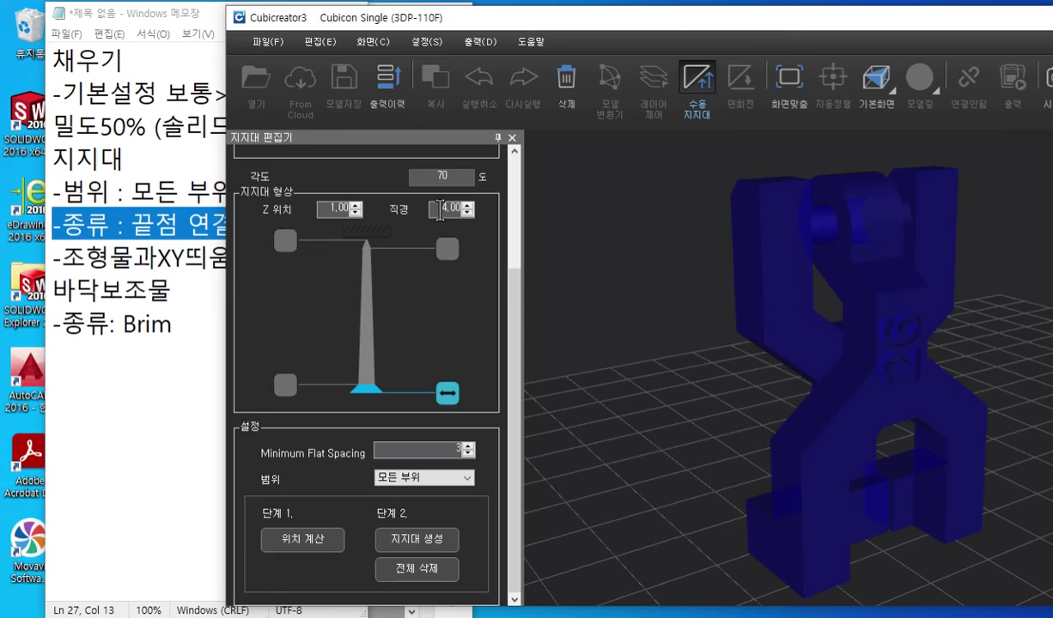
pyautogui.moveTo(441, 209); pyautogui.dragTo(456, 219)
pyautogui.moveTo(440, 213); pyautogui.dragTo(470, 221)
pyautogui.write('0.2')
pyautogui.click(462, 293)
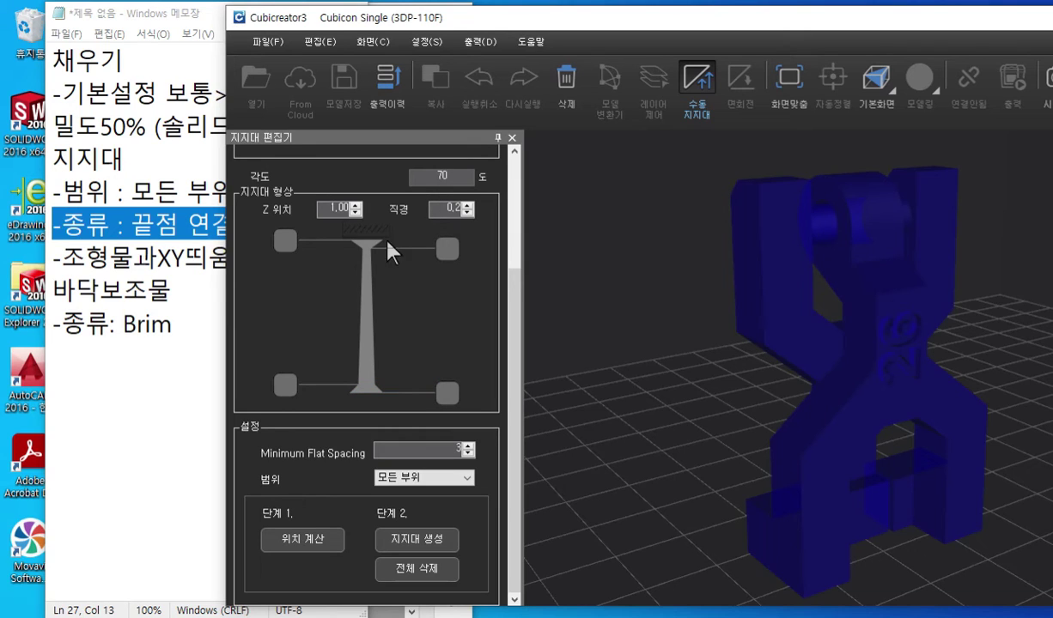
# - Select the control for the support's tip and set its diameter to 0.2
pyautogui.click(279, 243)
pyautogui.moveTo(425, 206); pyautogui.dragTo(484, 210)
pyautogui.write('0.2')
pyautogui.press('Return')
# - Mark the base's lower-end diameter with a 4 and a circle around its control, clear the annotations, and select the base's upper-end control
pyautogui.click(447, 394)
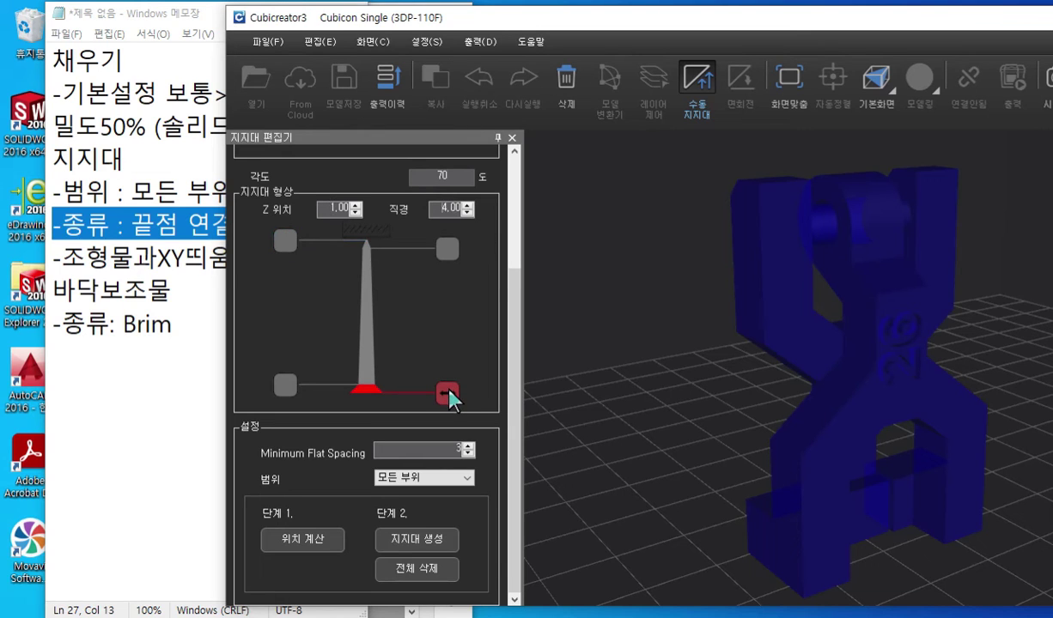
pyautogui.press('F2')
pyautogui.moveTo(441, 187)
pyautogui.mouseDown()
pyautogui.moveTo(430, 219)
pyautogui.moveTo(473, 226)
pyautogui.moveTo(439, 228)
pyautogui.mouseUp()
pyautogui.moveTo(477, 403)
pyautogui.mouseDown()
pyautogui.moveTo(414, 392)
pyautogui.moveTo(441, 405)
pyautogui.mouseUp()
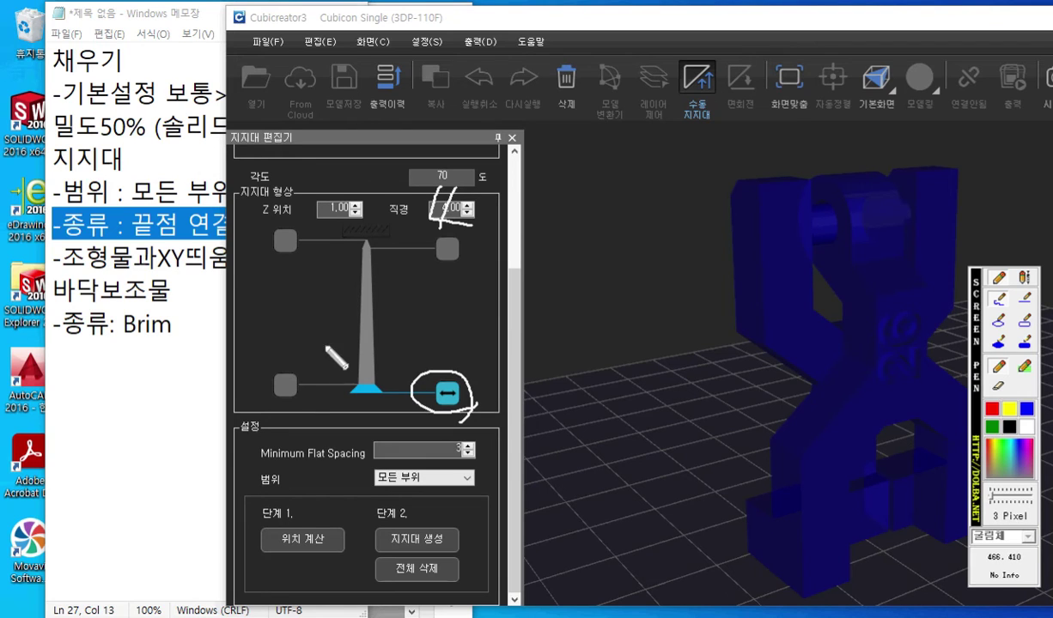
pyautogui.rightClick(284, 400)
pyautogui.click(285, 388)
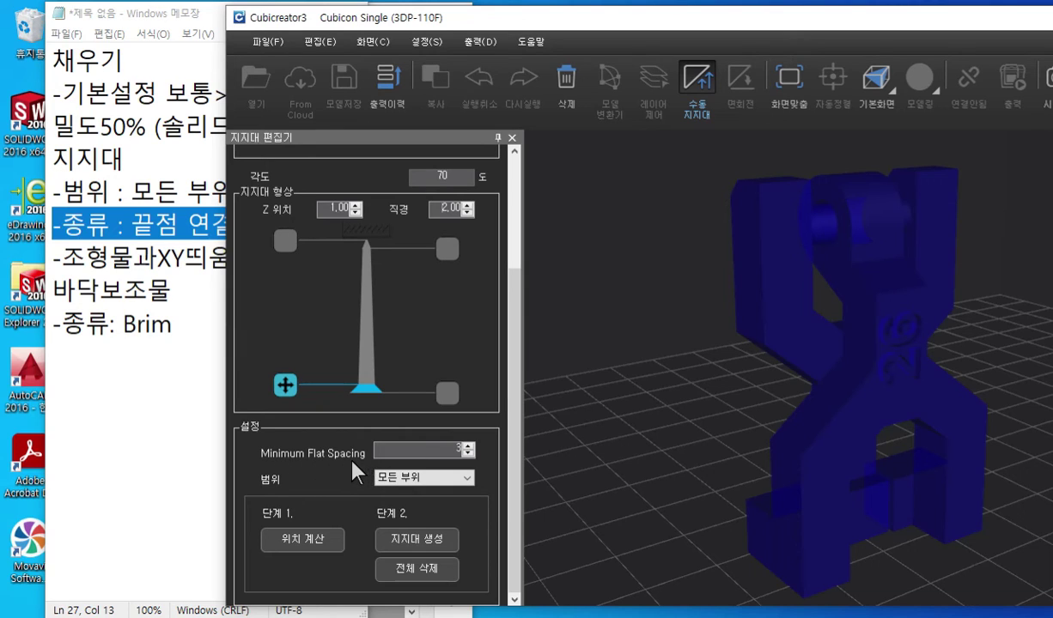
# - Sketch two support points on the orange overhang below the 26 and mark the spacing between them as 3
pyautogui.moveTo(750, 410); pyautogui.dragTo(587, 302, button='right')
pyautogui.moveTo(821, 439); pyautogui.dragTo(693, 383, button='middle')
pyautogui.scroll(3, 707, 399)
pyautogui.scroll(2, 703, 376)
pyautogui.scroll(1, 716, 382)
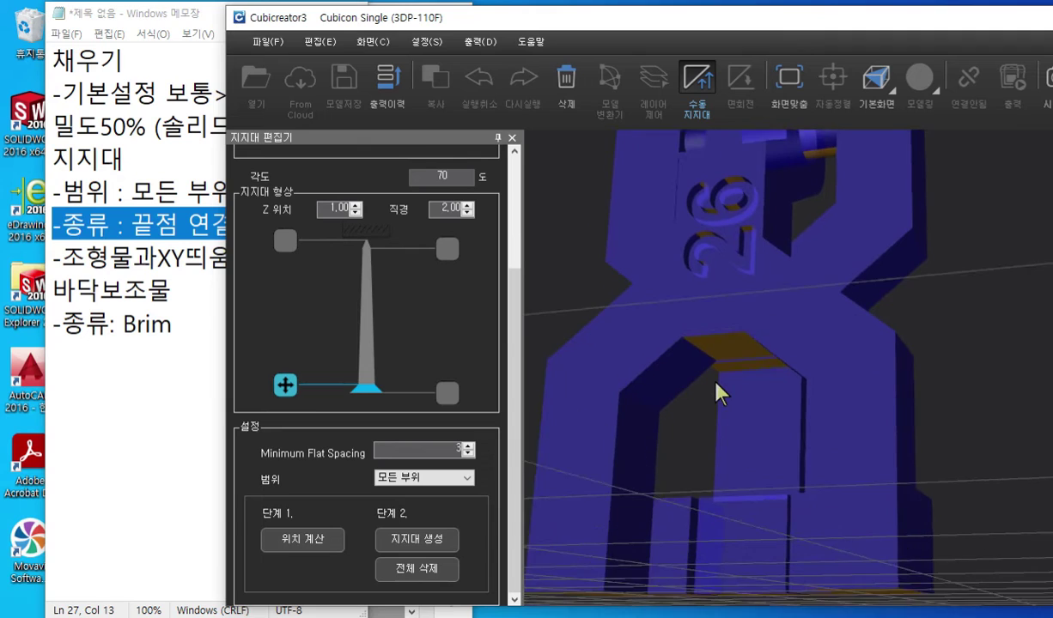
pyautogui.scroll(1, 715, 383)
pyautogui.press('F12')
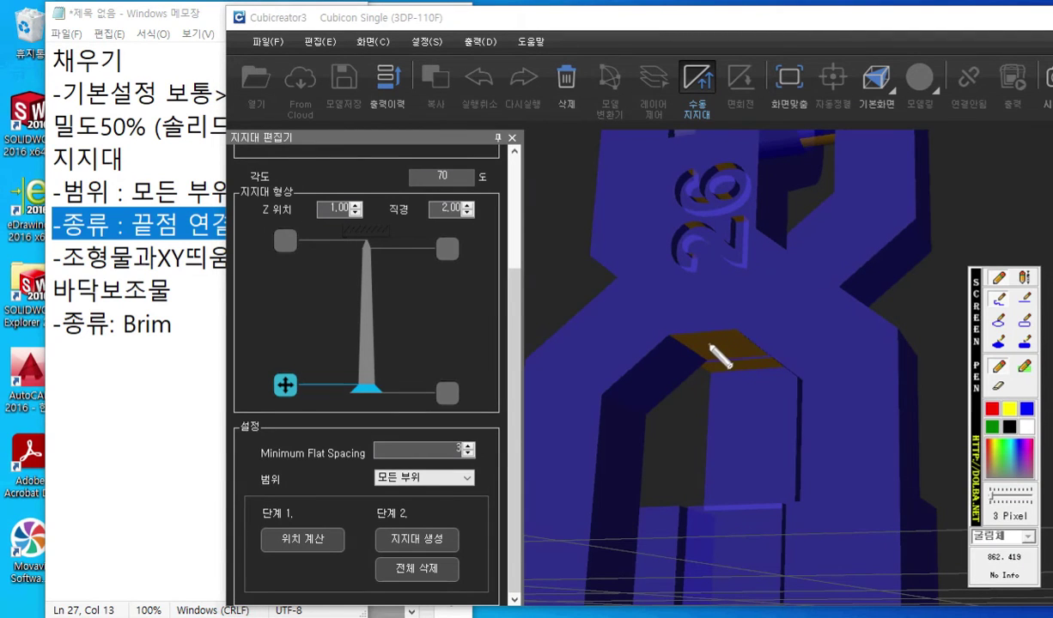
pyautogui.moveTo(711, 347)
pyautogui.mouseDown()
pyautogui.moveTo(704, 342)
pyautogui.moveTo(735, 348)
pyautogui.moveTo(713, 376)
pyautogui.moveTo(722, 364)
pyautogui.moveTo(733, 374)
pyautogui.moveTo(714, 365)
pyautogui.mouseUp()
pyautogui.moveTo(727, 360); pyautogui.dragTo(720, 414)
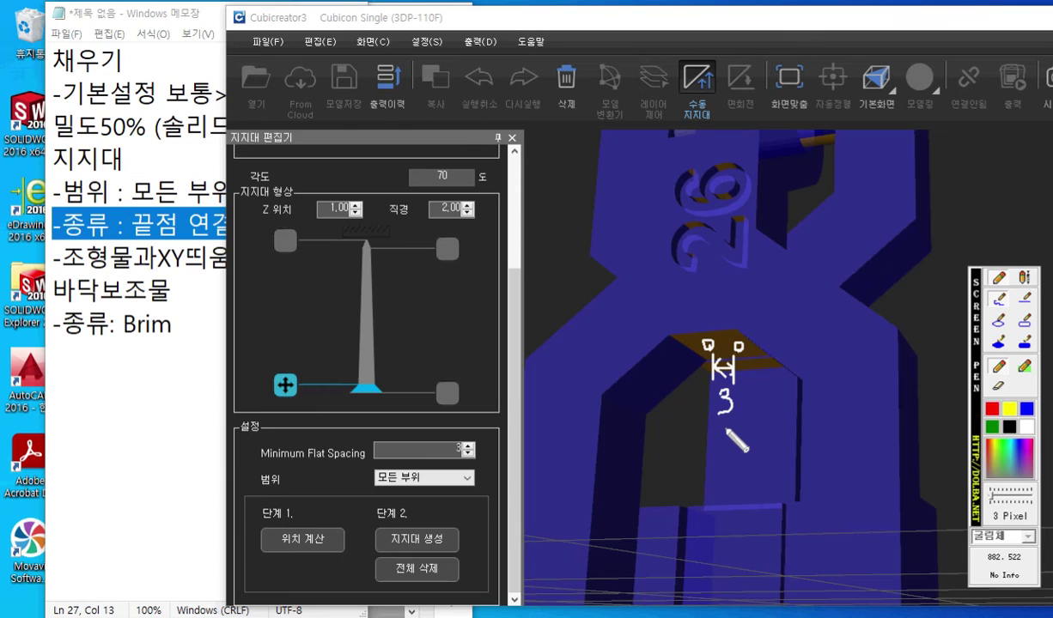
# - Clear the annotations, set Minimum Flat Spacing to 2, and keep the 범위 option at 모든 부위
pyautogui.press('Escape')
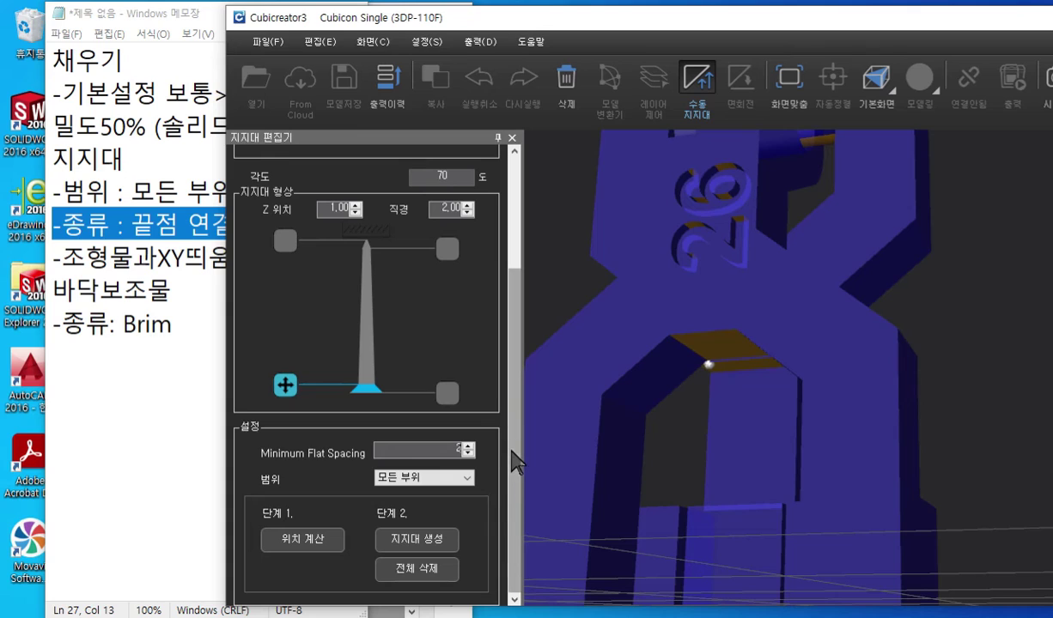
pyautogui.click(468, 478)
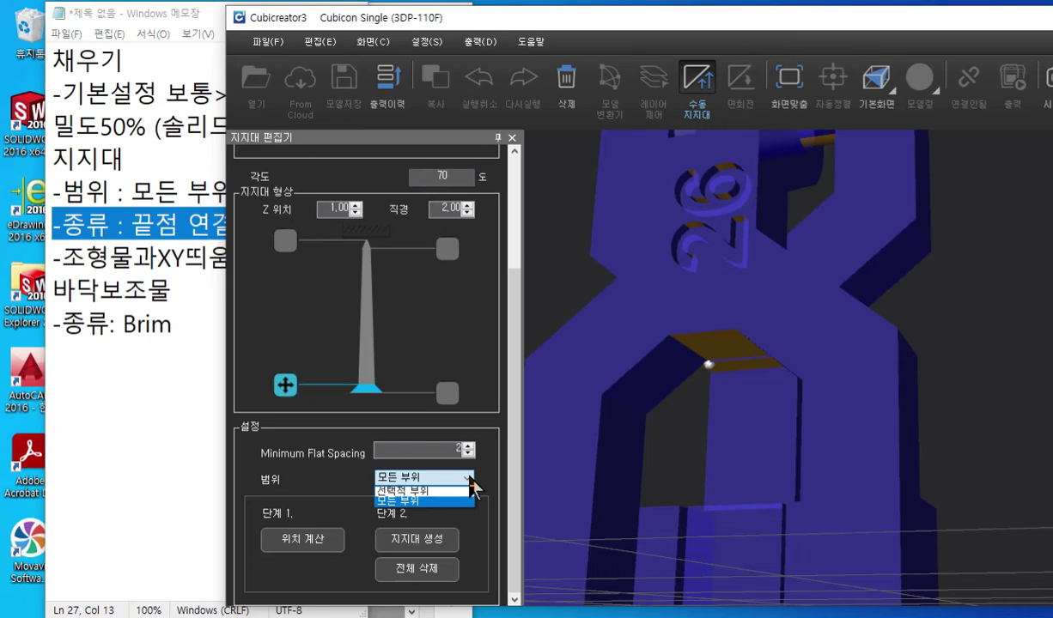
pyautogui.click(469, 477)
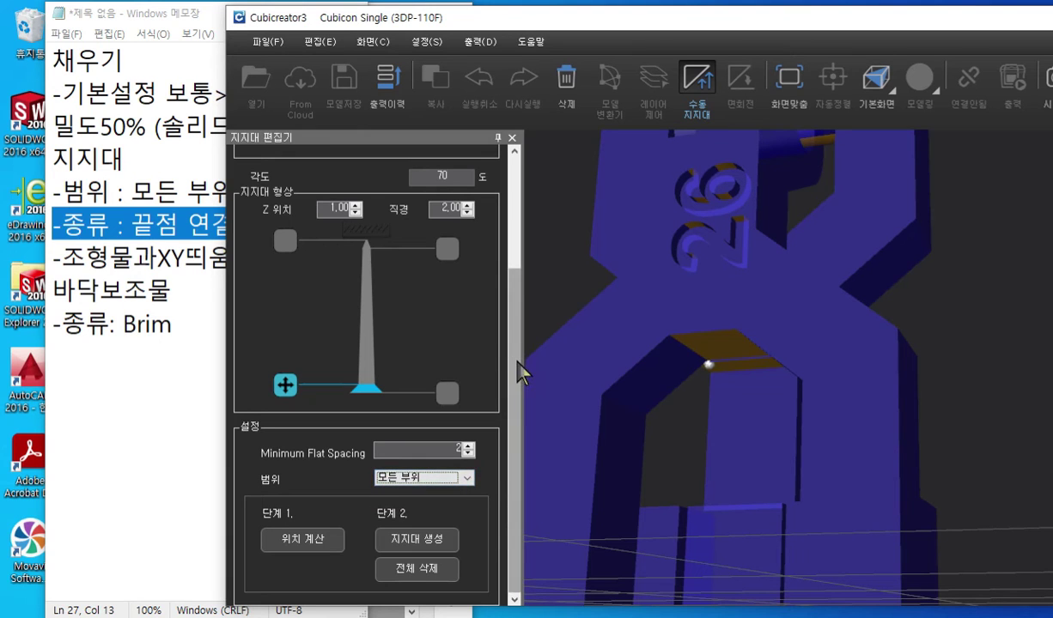
# - Write 70 over the 각도 field, outline the support tip with a white triangle, and clear the annotations
pyautogui.moveTo(518, 361); pyautogui.dragTo(527, 261)
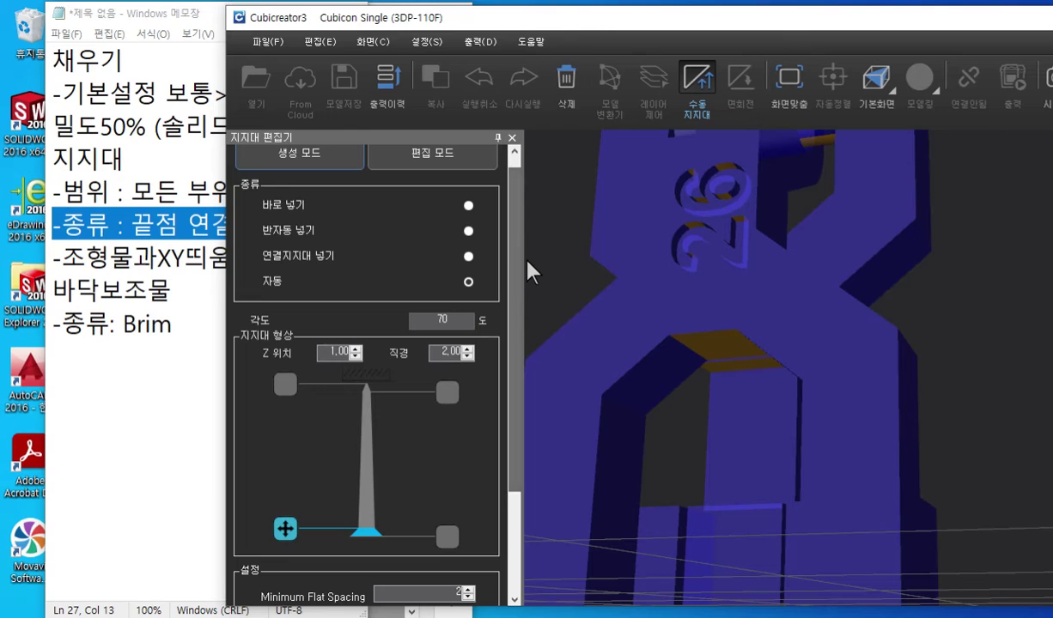
pyautogui.hotkey('ctrl', 'F1')
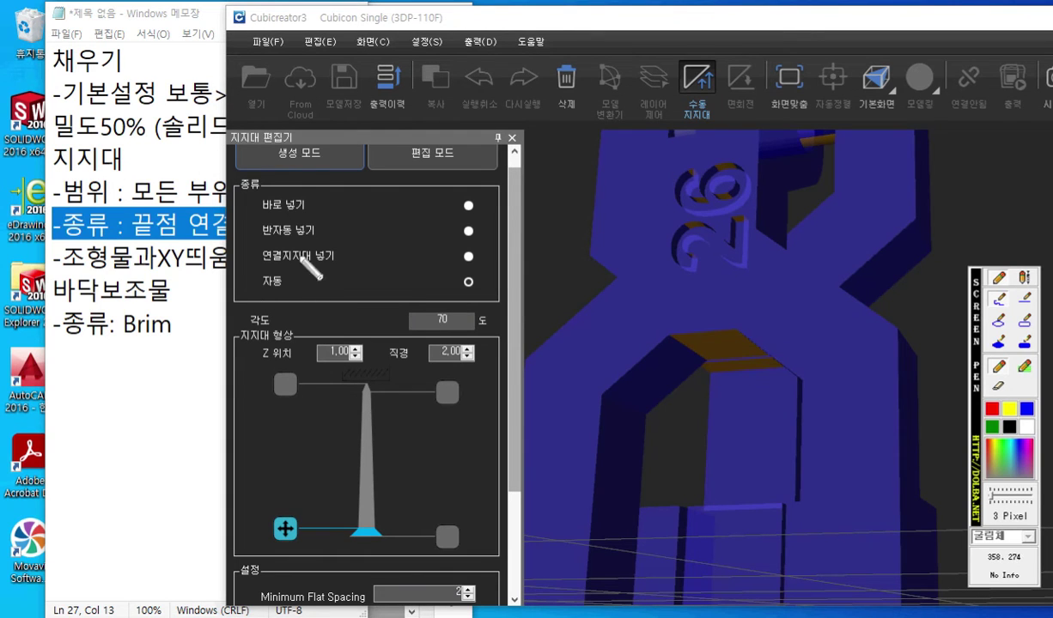
pyautogui.click(243, 364)
pyautogui.click(443, 310)
pyautogui.moveTo(421, 307); pyautogui.dragTo(446, 352)
pyautogui.moveTo(449, 308); pyautogui.dragTo(447, 309)
pyautogui.moveTo(368, 368)
pyautogui.mouseDown()
pyautogui.moveTo(384, 406)
pyautogui.moveTo(368, 369)
pyautogui.mouseUp()
pyautogui.press('Escape')
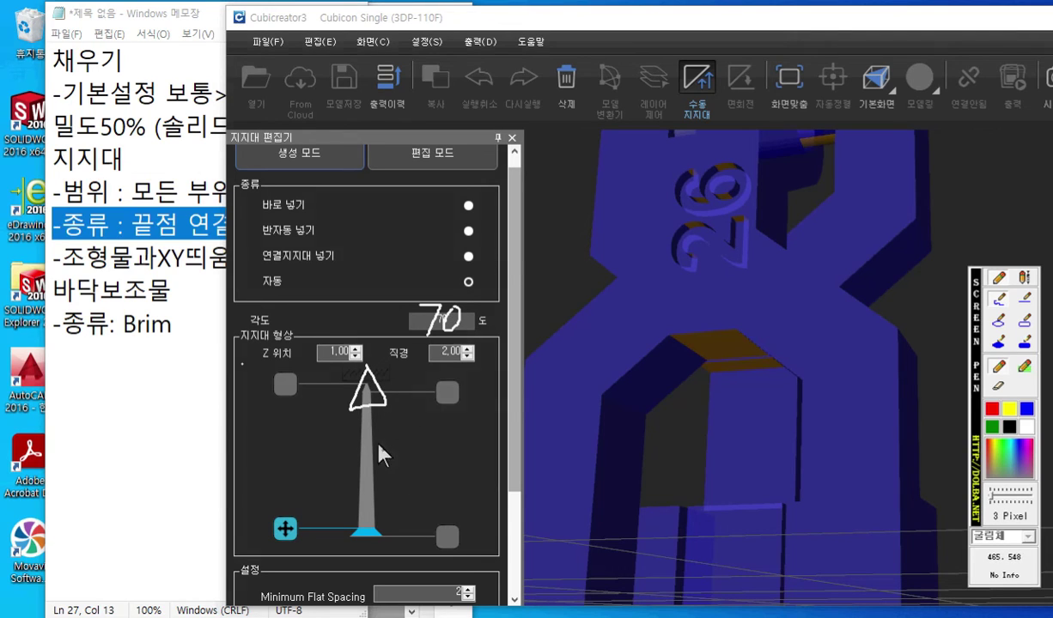
# - Underline the 자동 support type, write 자동 beside it in white, and clear the annotations
pyautogui.scroll(-1, 398, 370)
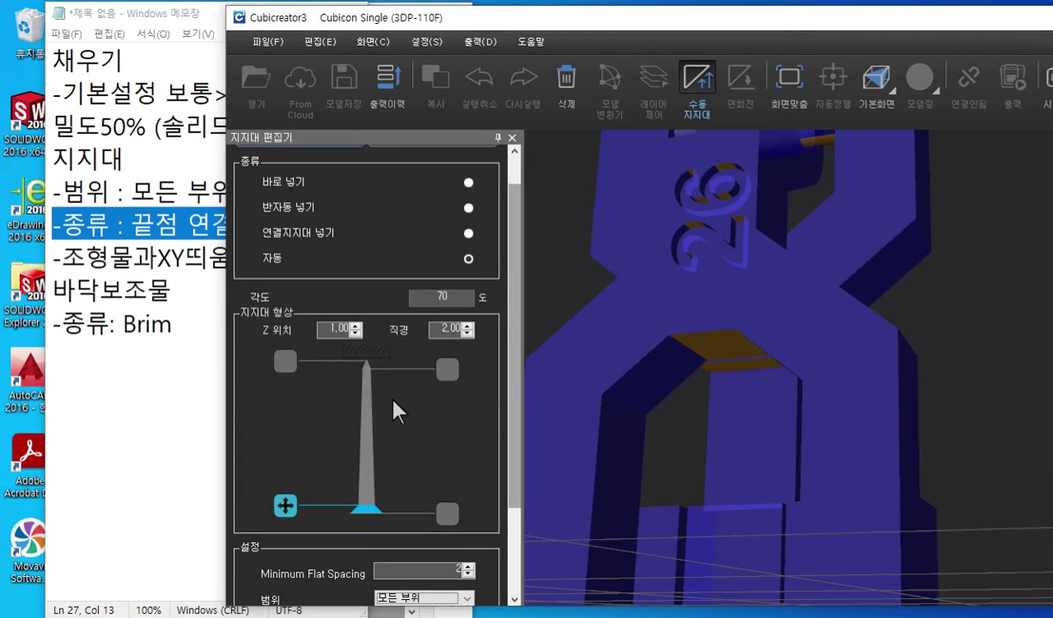
pyautogui.doubleClick(457, 296)
pyautogui.scroll(1, 493, 253)
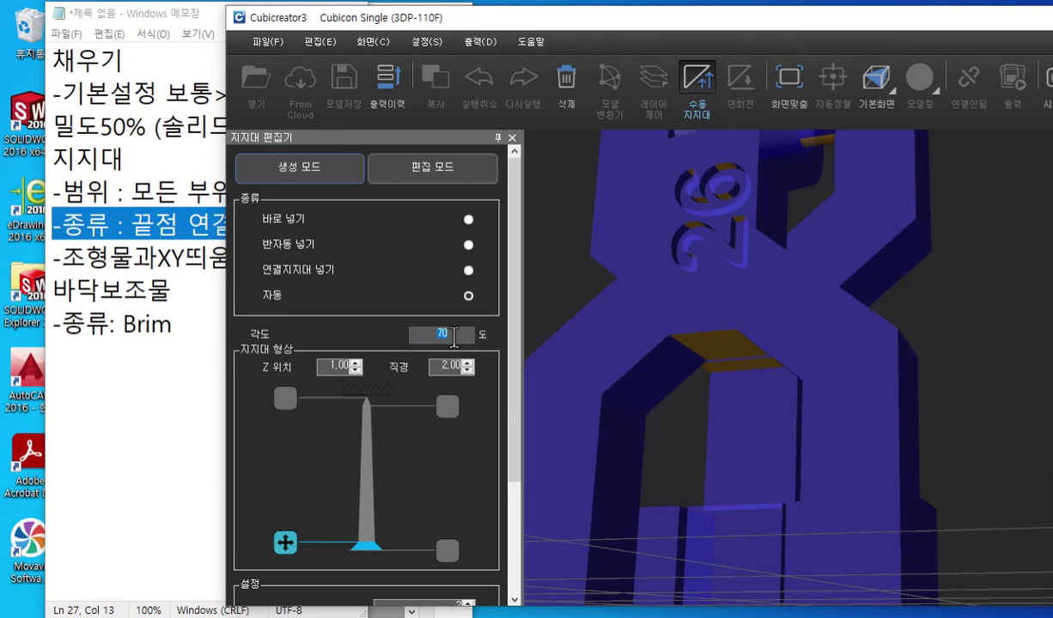
pyautogui.hotkey('ctrl', 'F1')
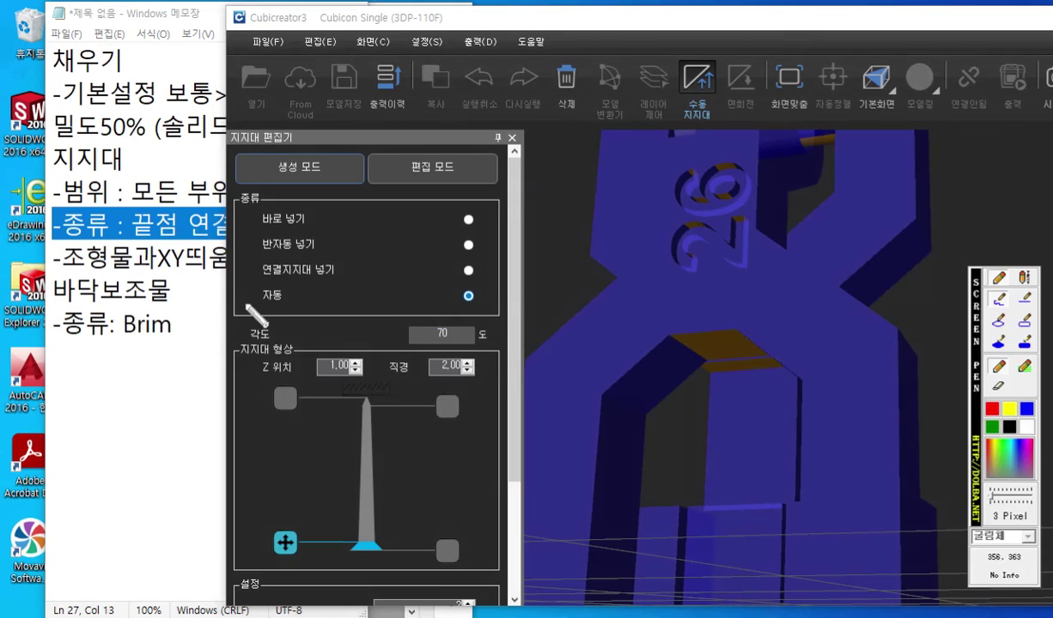
pyautogui.moveTo(260, 310); pyautogui.dragTo(483, 307)
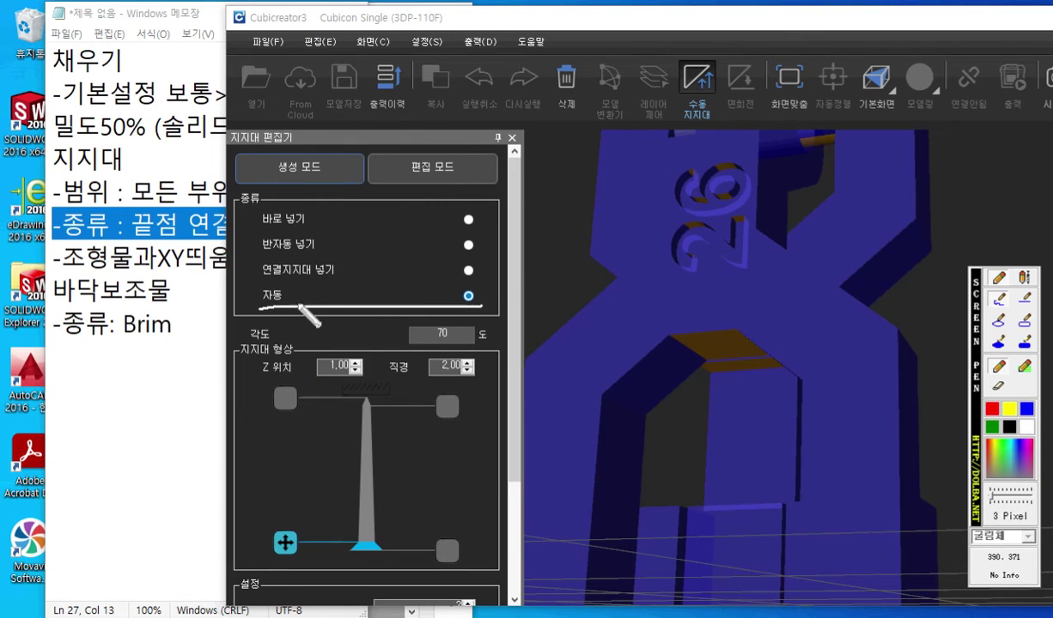
pyautogui.moveTo(300, 286)
pyautogui.mouseDown()
pyautogui.moveTo(328, 304)
pyautogui.moveTo(371, 277)
pyautogui.moveTo(348, 302)
pyautogui.moveTo(371, 319)
pyautogui.moveTo(369, 308)
pyautogui.mouseUp()
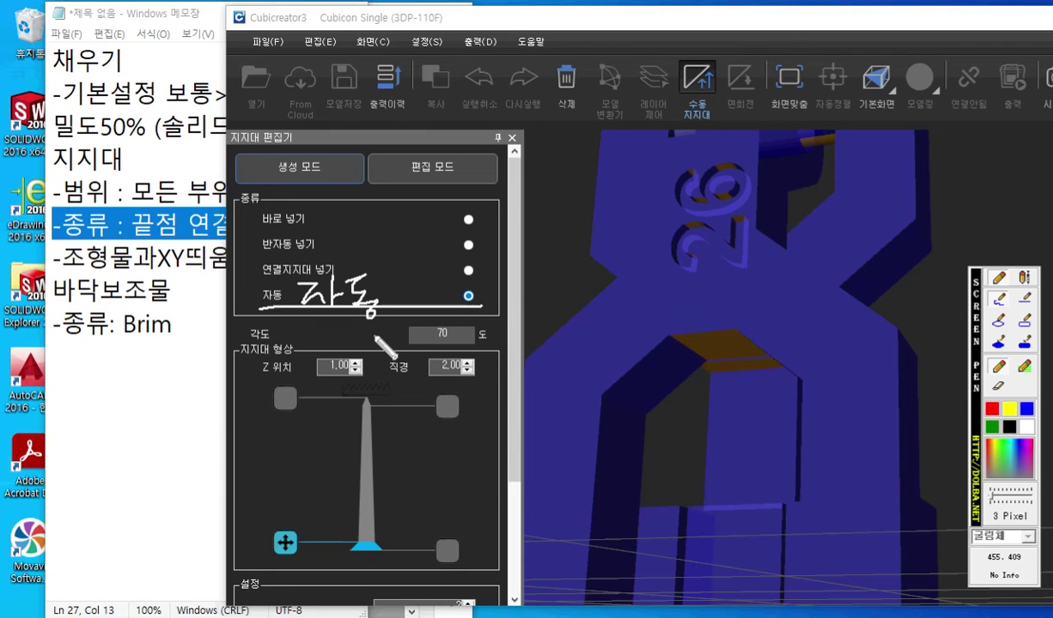
pyautogui.press('Escape')
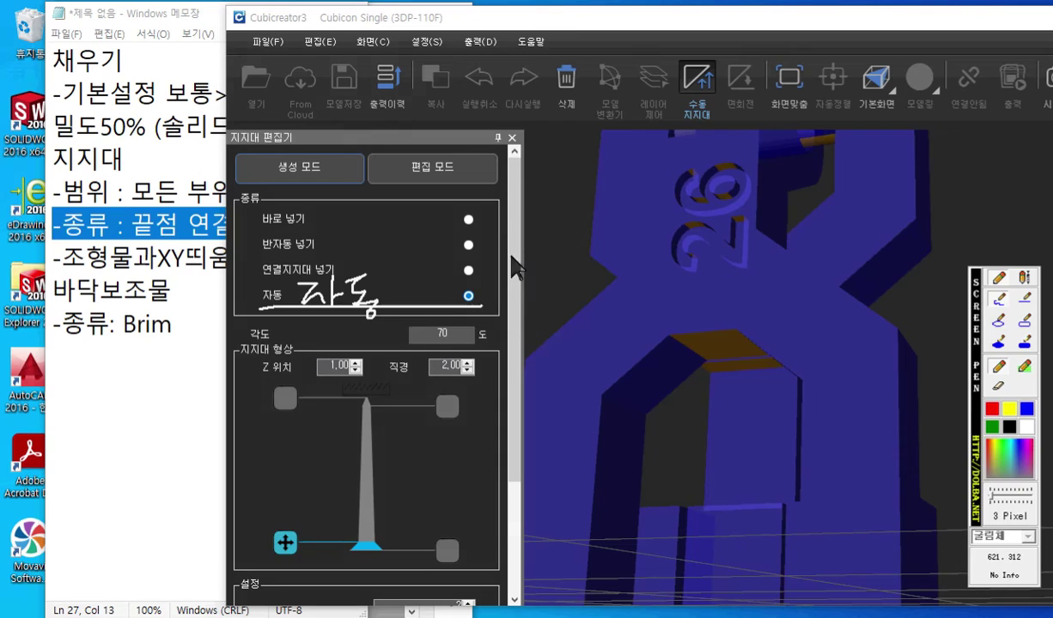
# - Circle the 위치 계산 command in white and draw three short strokes on the orange overhang below the 26
pyautogui.scroll(-4, 519, 262)
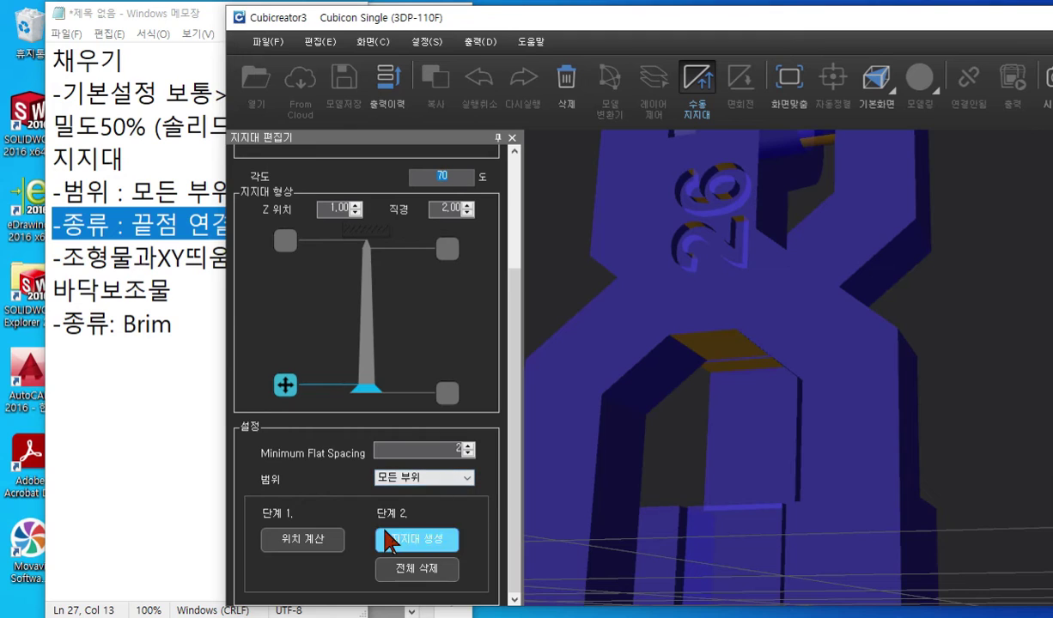
pyautogui.click(416, 539)
pyautogui.moveTo(344, 549)
pyautogui.mouseDown()
pyautogui.moveTo(249, 543)
pyautogui.moveTo(348, 498)
pyautogui.moveTo(338, 581)
pyautogui.moveTo(352, 577)
pyautogui.mouseUp()
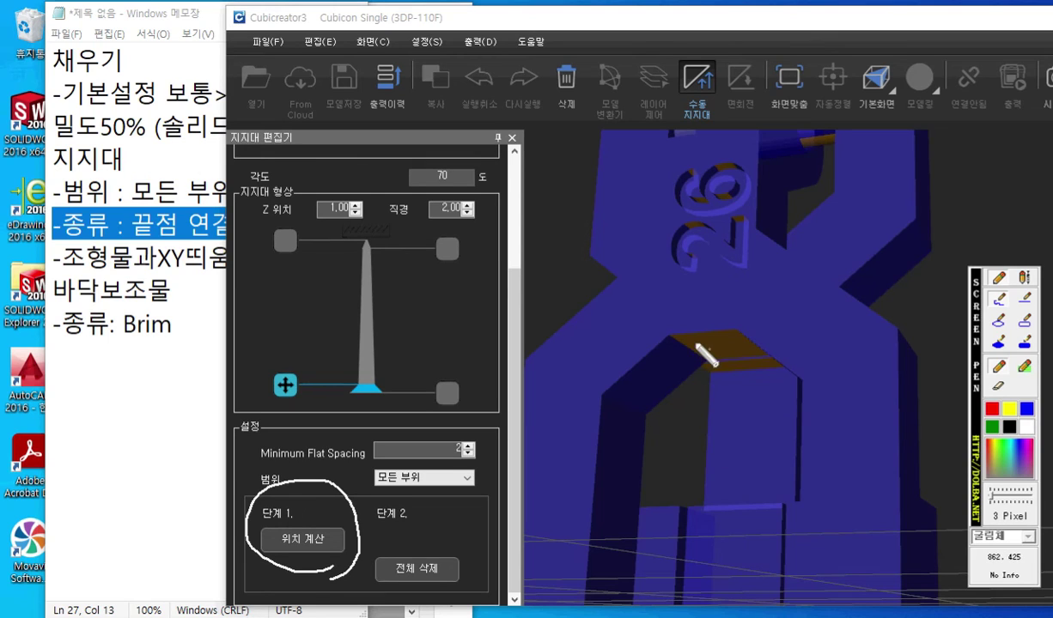
pyautogui.moveTo(699, 340)
pyautogui.mouseDown()
pyautogui.moveTo(687, 366)
pyautogui.moveTo(740, 385)
pyautogui.mouseUp()
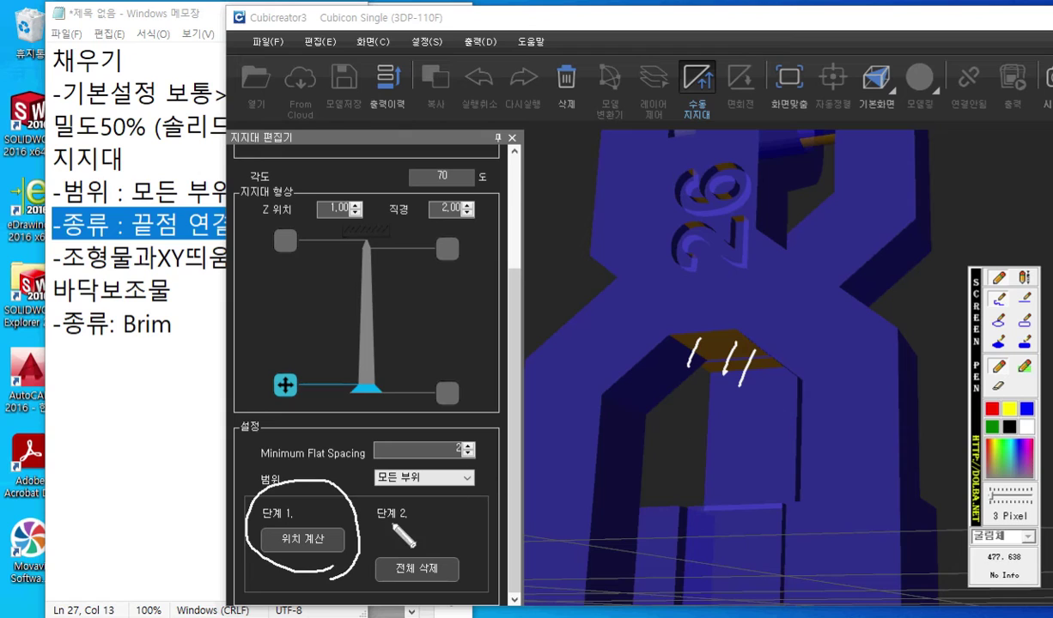
# - Clear the annotations, calculate the automatic support positions, and view the points placed under the overhang
pyautogui.rightClick(302, 554)
pyautogui.click(305, 541)
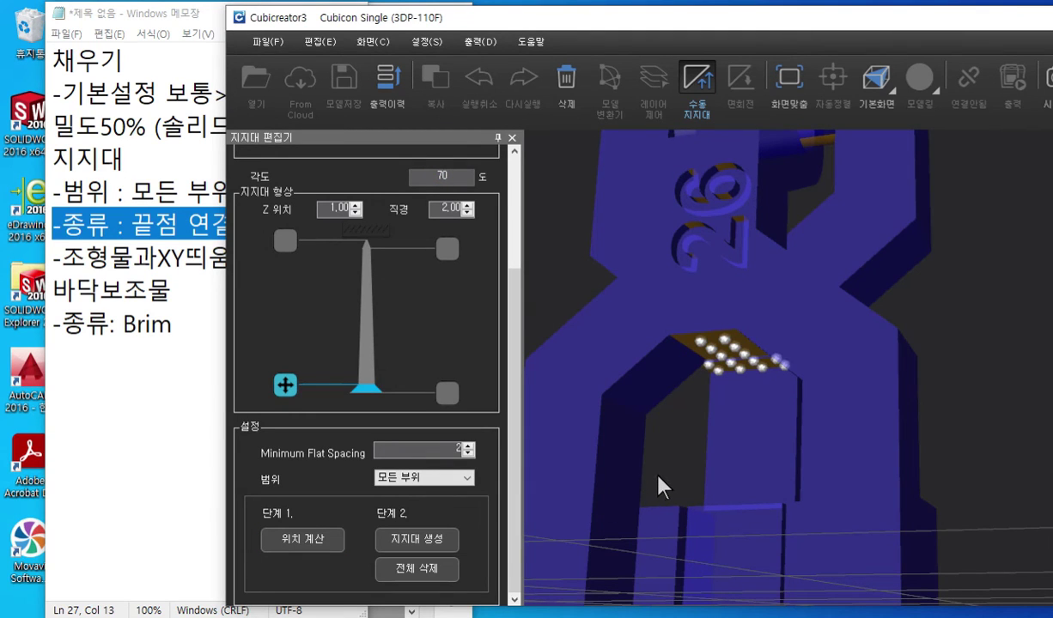
pyautogui.moveTo(732, 432); pyautogui.dragTo(694, 431, button='right')
pyautogui.moveTo(694, 381); pyautogui.dragTo(799, 383, button='right')
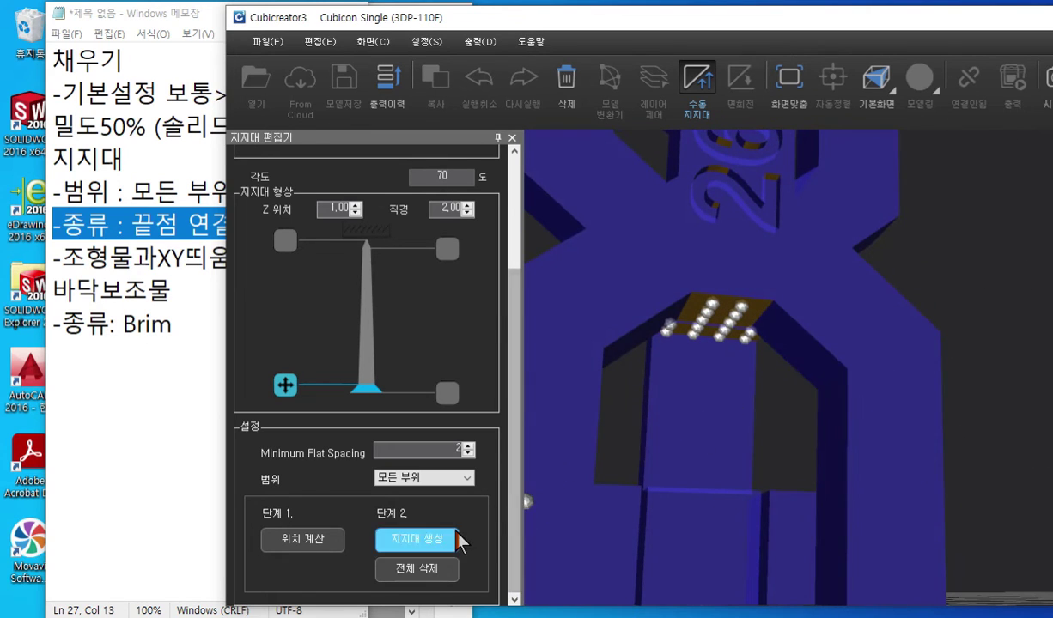
# - Circle 지지대 생성 with an arrow to the calculated points, clear the annotations, and generate the supports
pyautogui.press('F12')
pyautogui.moveTo(465, 549)
pyautogui.mouseDown()
pyautogui.moveTo(364, 555)
pyautogui.moveTo(483, 530)
pyautogui.moveTo(460, 565)
pyautogui.mouseUp()
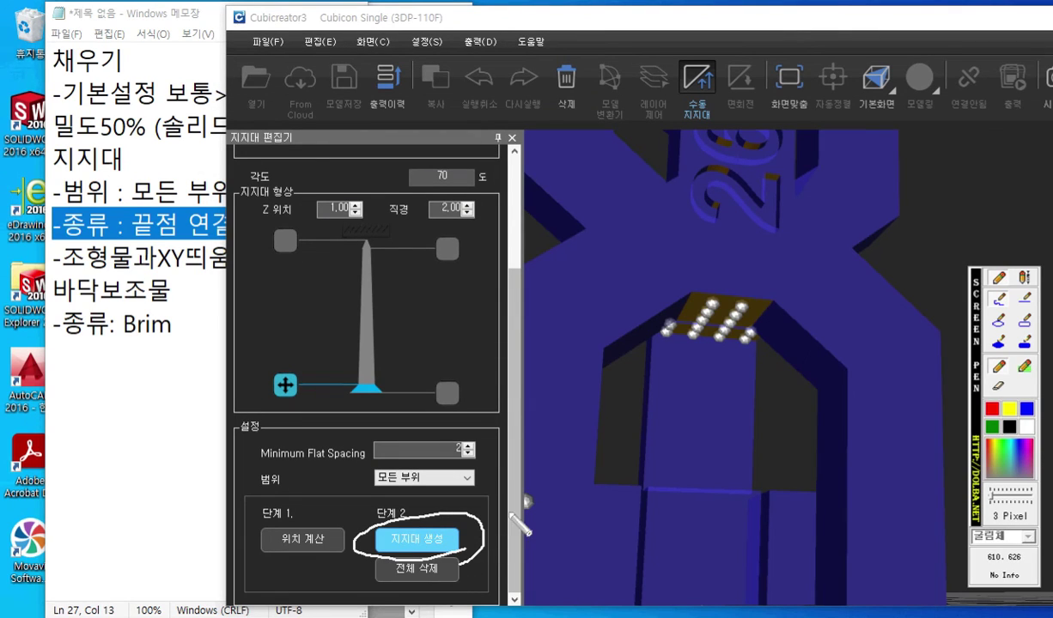
pyautogui.moveTo(470, 507)
pyautogui.mouseDown()
pyautogui.moveTo(658, 387)
pyautogui.moveTo(693, 333)
pyautogui.moveTo(668, 352)
pyautogui.moveTo(692, 333)
pyautogui.moveTo(709, 376)
pyautogui.mouseUp()
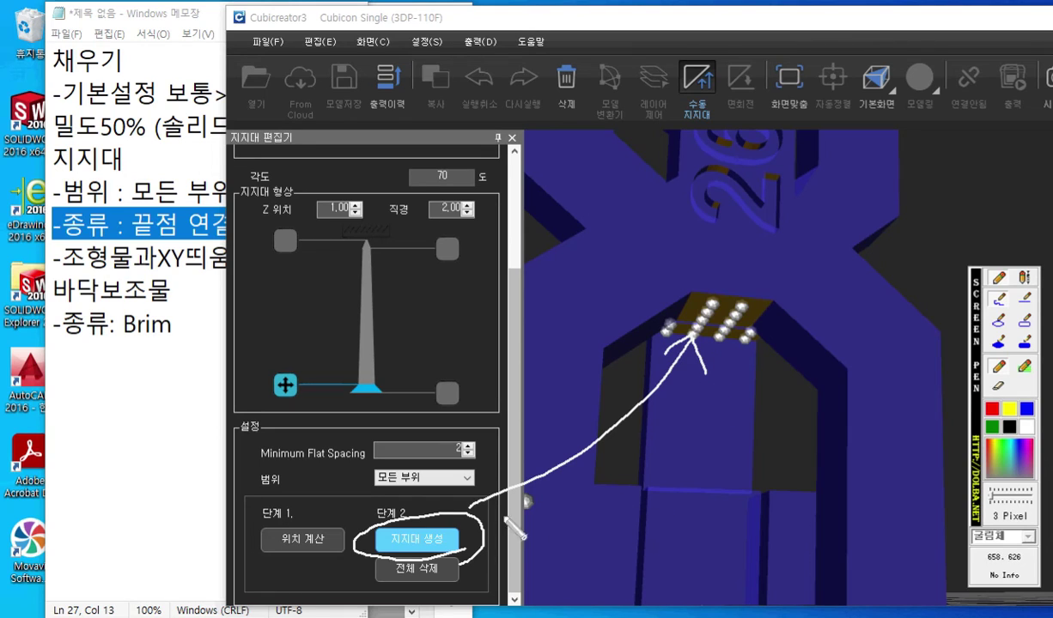
pyautogui.press('Escape')
pyautogui.click(433, 542)
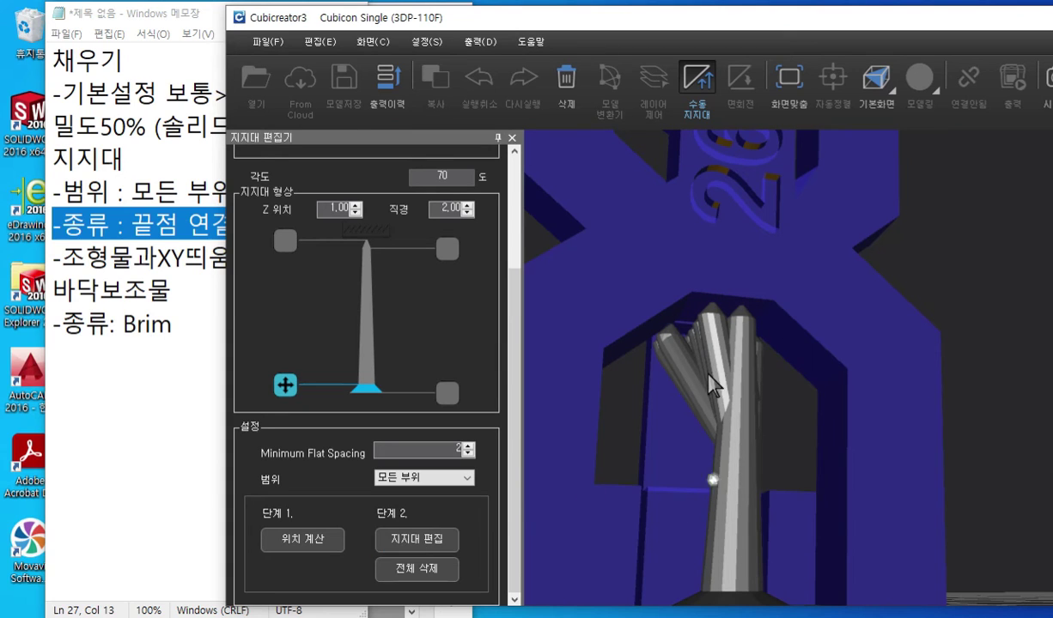
# - Examine the generated supports under the arch and around the pin joint from all sides of the model
pyautogui.scroll(-4, 721, 394)
pyautogui.moveTo(834, 393); pyautogui.dragTo(659, 318, button='right')
pyautogui.moveTo(799, 364); pyautogui.dragTo(657, 331, button='right')
pyautogui.moveTo(903, 383); pyautogui.dragTo(800, 322, button='middle')
pyautogui.moveTo(800, 321); pyautogui.dragTo(706, 336, button='right')
pyautogui.moveTo(926, 354); pyautogui.dragTo(803, 343, button='middle')
pyautogui.moveTo(803, 343); pyautogui.dragTo(709, 358, button='right')
pyautogui.moveTo(866, 354); pyautogui.dragTo(670, 349, button='middle')
pyautogui.moveTo(797, 347); pyautogui.dragTo(646, 348, button='right')
pyautogui.moveTo(926, 351); pyautogui.dragTo(683, 357, button='middle')
pyautogui.moveTo(865, 361); pyautogui.dragTo(775, 361, button='right')
pyautogui.moveTo(869, 353); pyautogui.dragTo(609, 355, button='middle')
pyautogui.moveTo(820, 366); pyautogui.dragTo(670, 297, button='right')
pyautogui.moveTo(944, 402); pyautogui.dragTo(547, 323, button='middle')
pyautogui.moveTo(823, 392); pyautogui.dragTo(835, 364, button='right')
pyautogui.scroll(5, 810, 347)
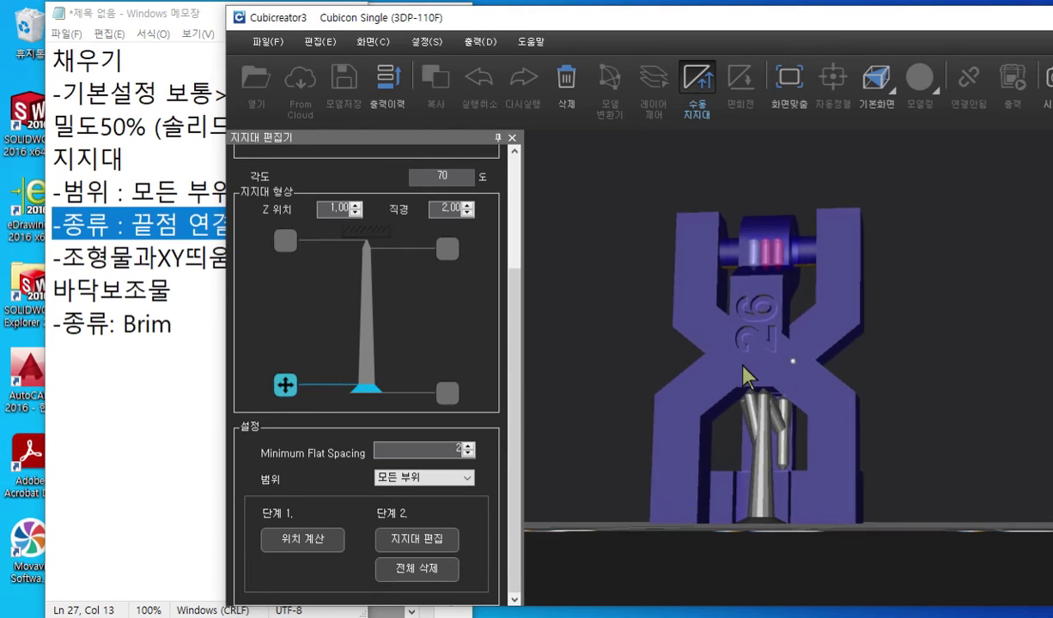
pyautogui.scroll(1, 751, 357)
# - Circle the 수동 지지대 tool in white
pyautogui.press('F2')
pyautogui.moveTo(739, 122)
pyautogui.mouseDown()
pyautogui.moveTo(647, 123)
pyautogui.moveTo(763, 83)
pyautogui.moveTo(724, 152)
pyautogui.mouseUp()
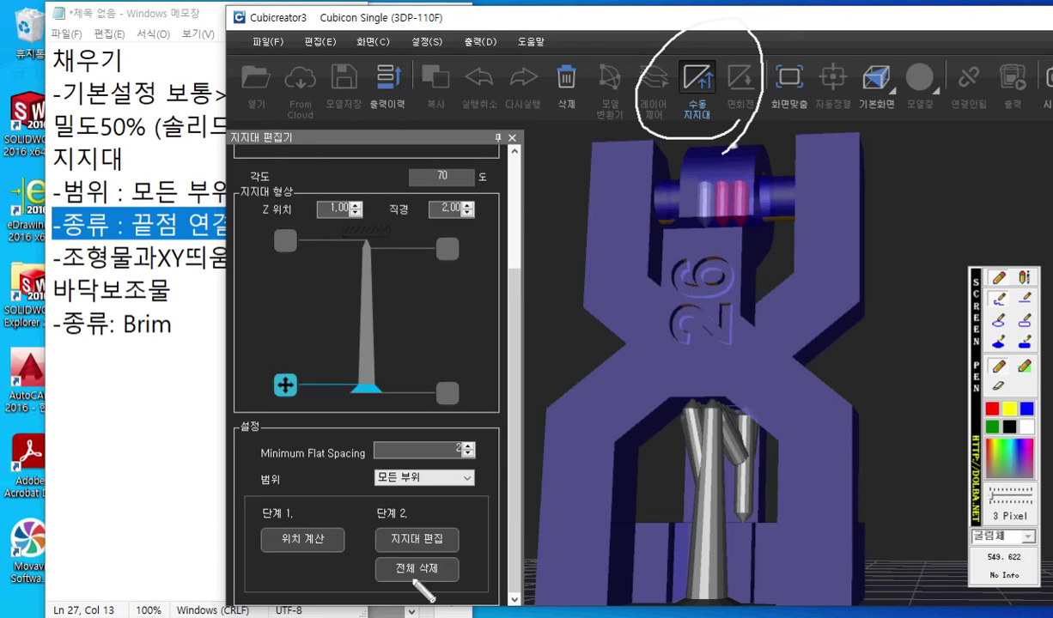
# - Circle the 전체 삭제 command in white and draw an arrow to it
pyautogui.moveTo(461, 586)
pyautogui.mouseDown()
pyautogui.moveTo(365, 558)
pyautogui.moveTo(450, 554)
pyautogui.mouseUp()
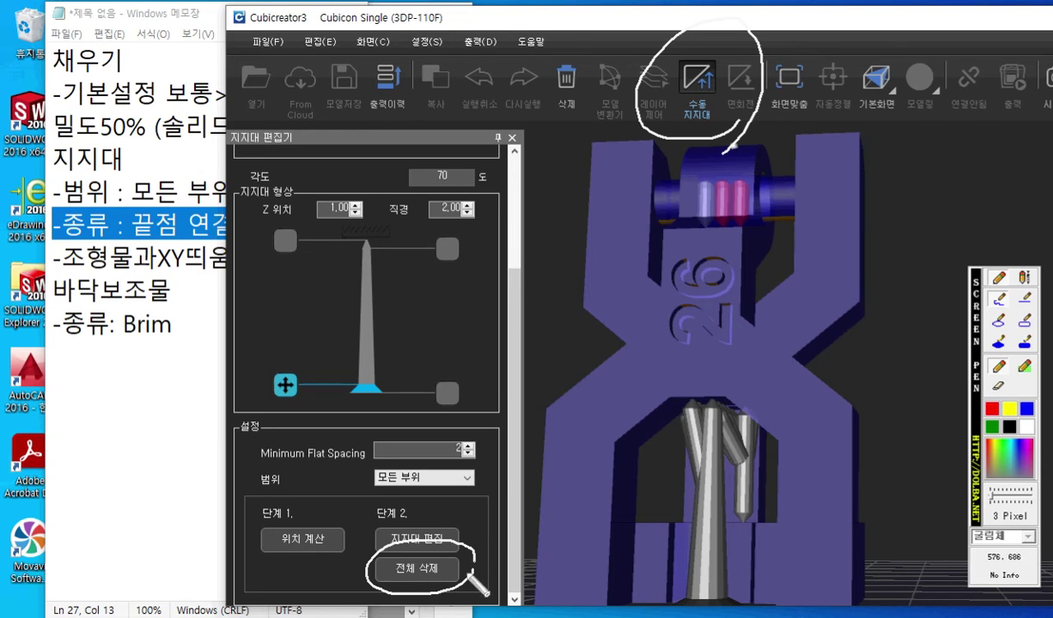
pyautogui.moveTo(501, 490); pyautogui.dragTo(471, 531)
pyautogui.moveTo(471, 531); pyautogui.dragTo(514, 515)
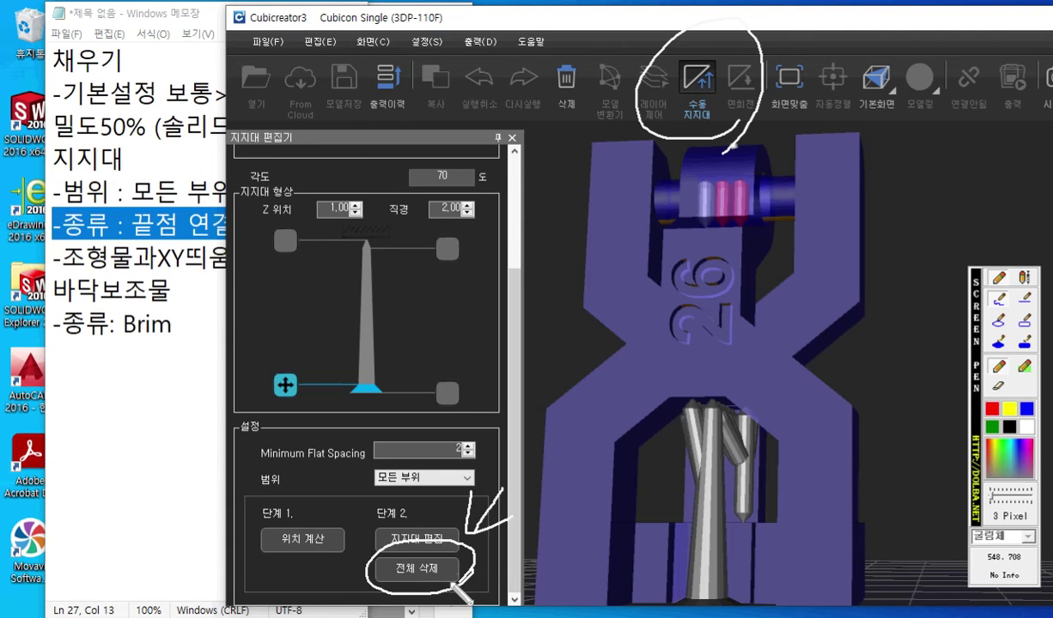
# - Clear the annotations, delete all generated supports, and leave the manual support editor
pyautogui.press('Escape')
pyautogui.click(436, 575)
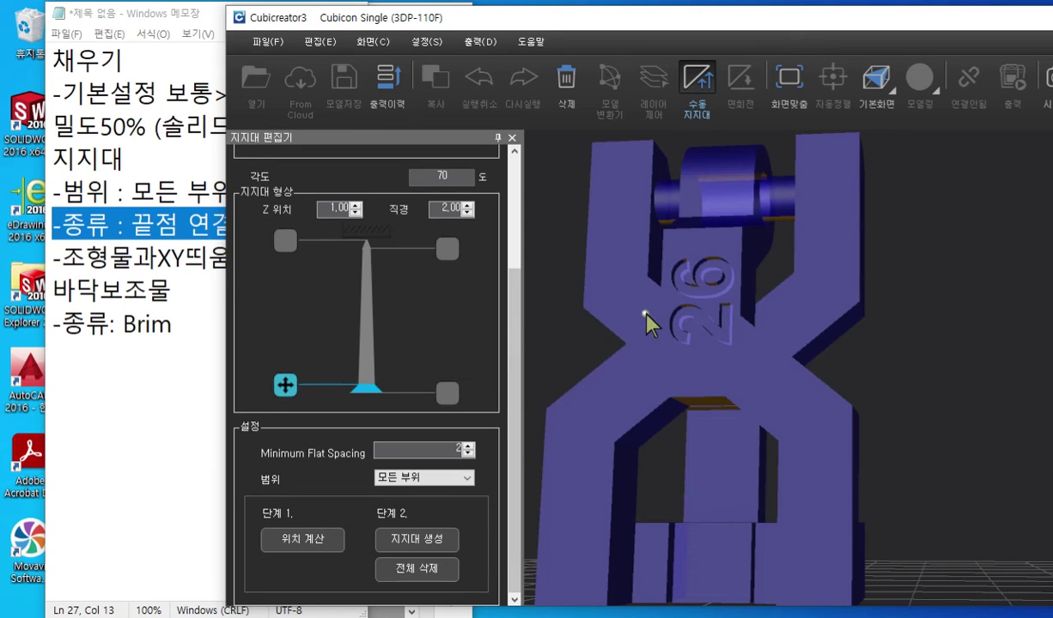
pyautogui.click(699, 86)
pyautogui.moveTo(848, 393); pyautogui.dragTo(945, 344)
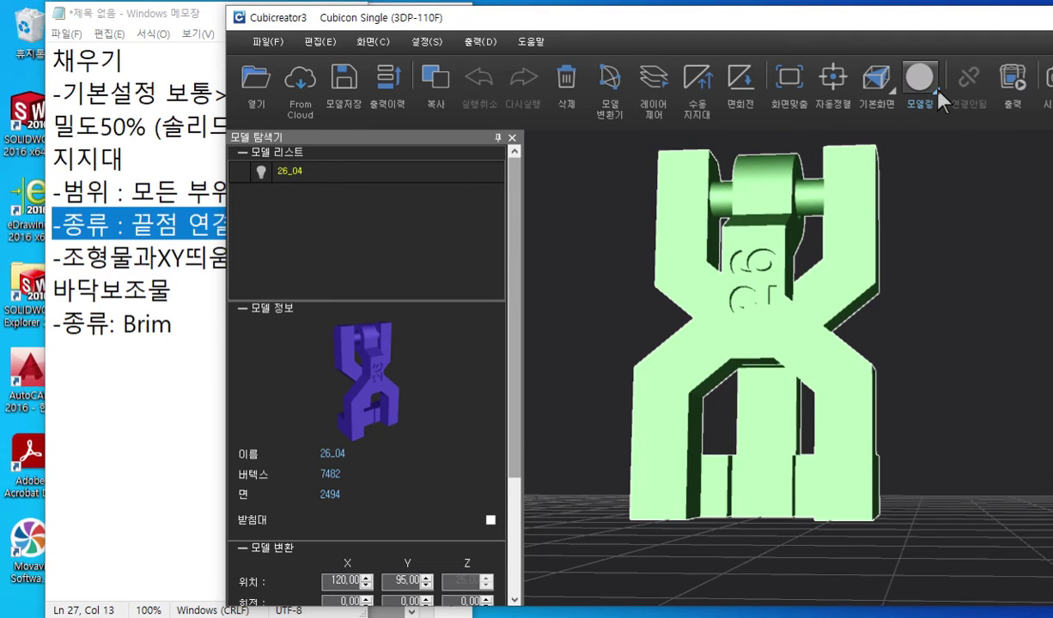
# - Open the print options' detailed settings and enable 지지대
pyautogui.click(452, 38)
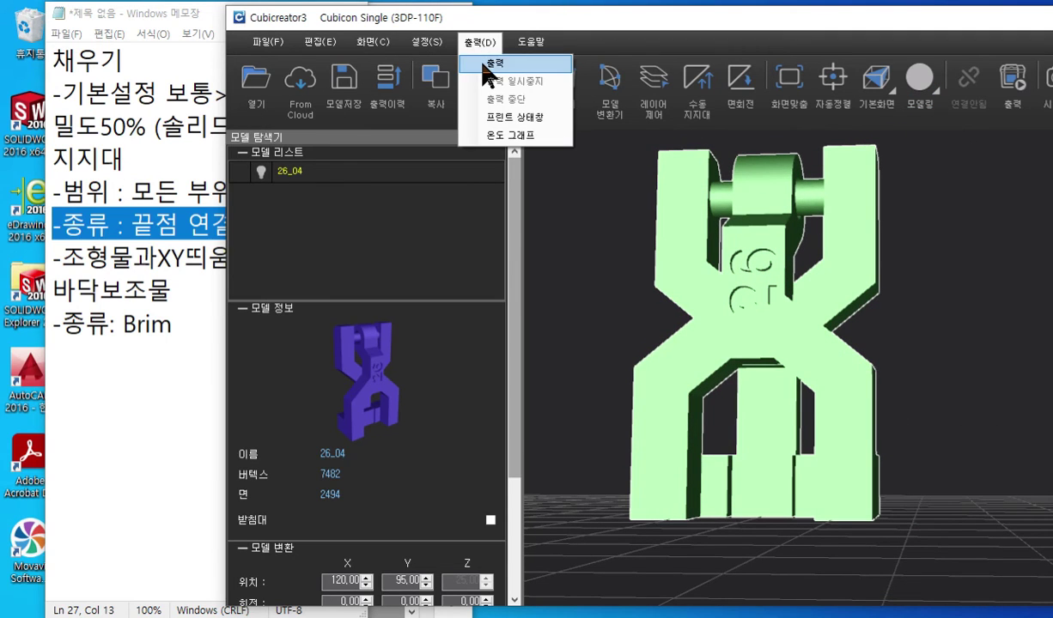
pyautogui.click(486, 63)
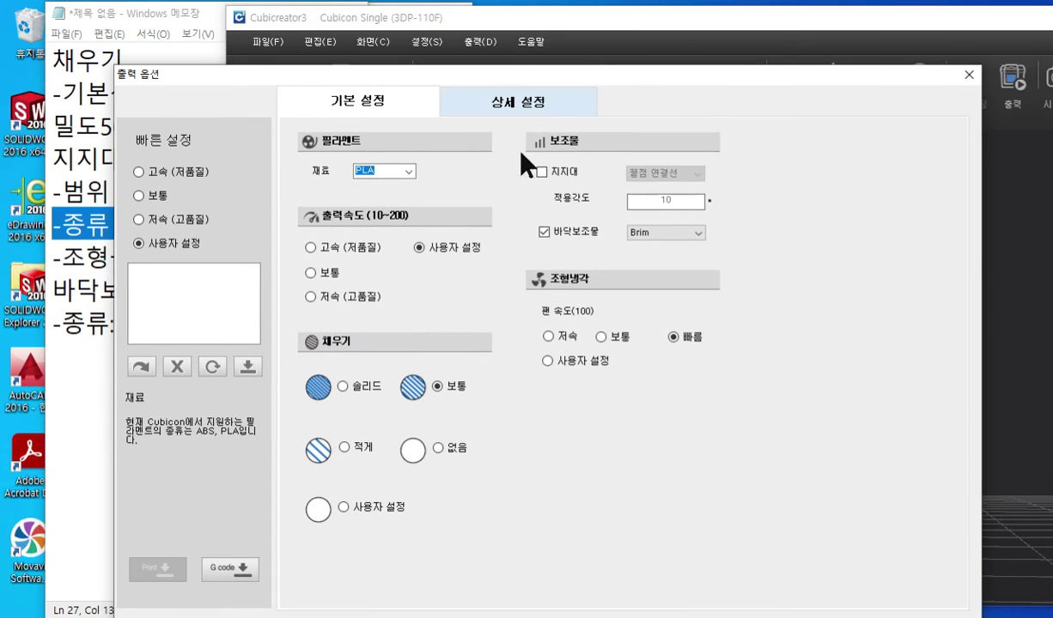
pyautogui.click(553, 104)
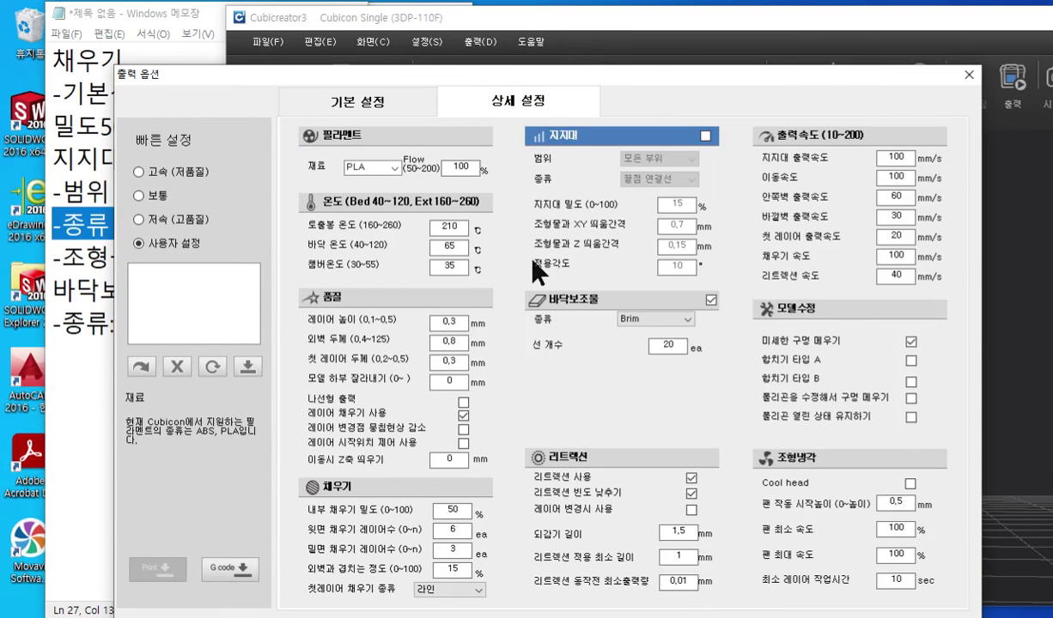
pyautogui.click(705, 136)
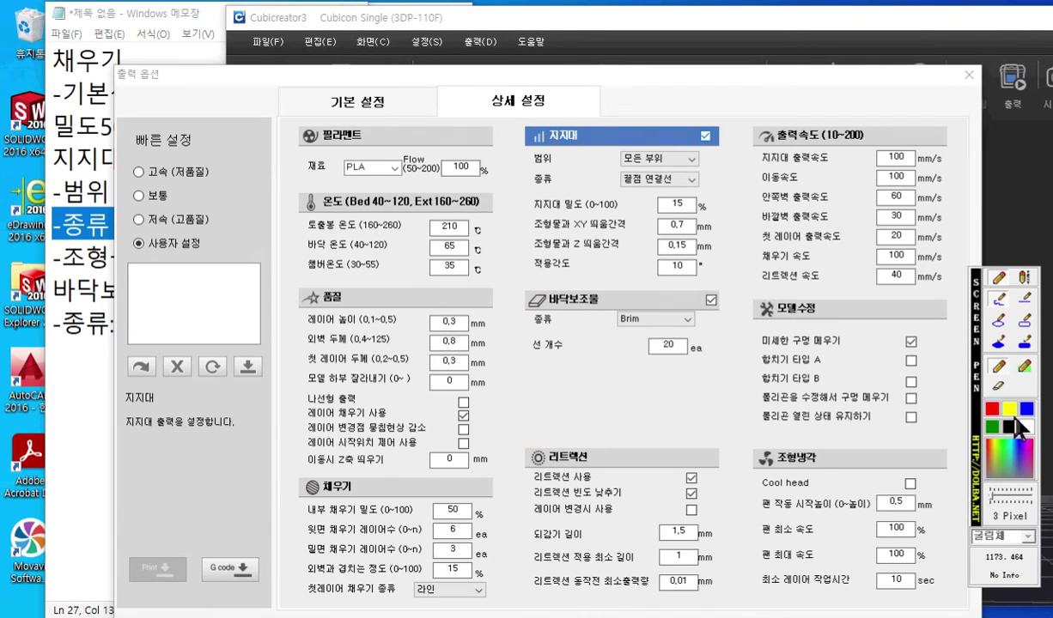
# - Mark the 지지대 checkbox with a red check, clear the annotation, and close the print options
pyautogui.moveTo(685, 115)
pyautogui.mouseDown()
pyautogui.moveTo(700, 138)
pyautogui.moveTo(753, 75)
pyautogui.mouseUp()
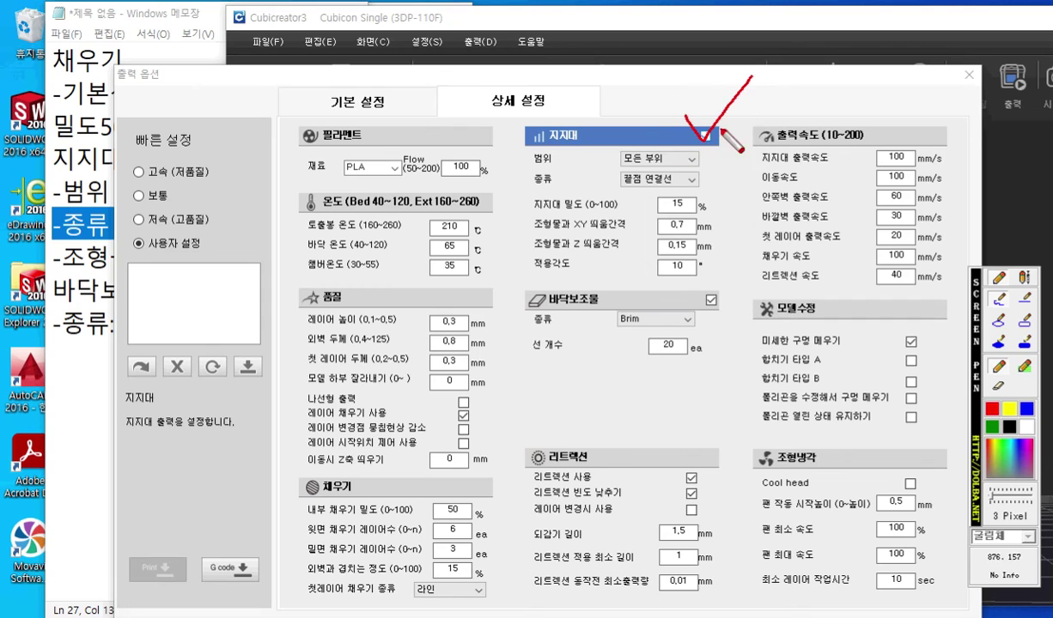
pyautogui.press('Escape')
pyautogui.moveTo(653, 76); pyautogui.dragTo(670, 63)
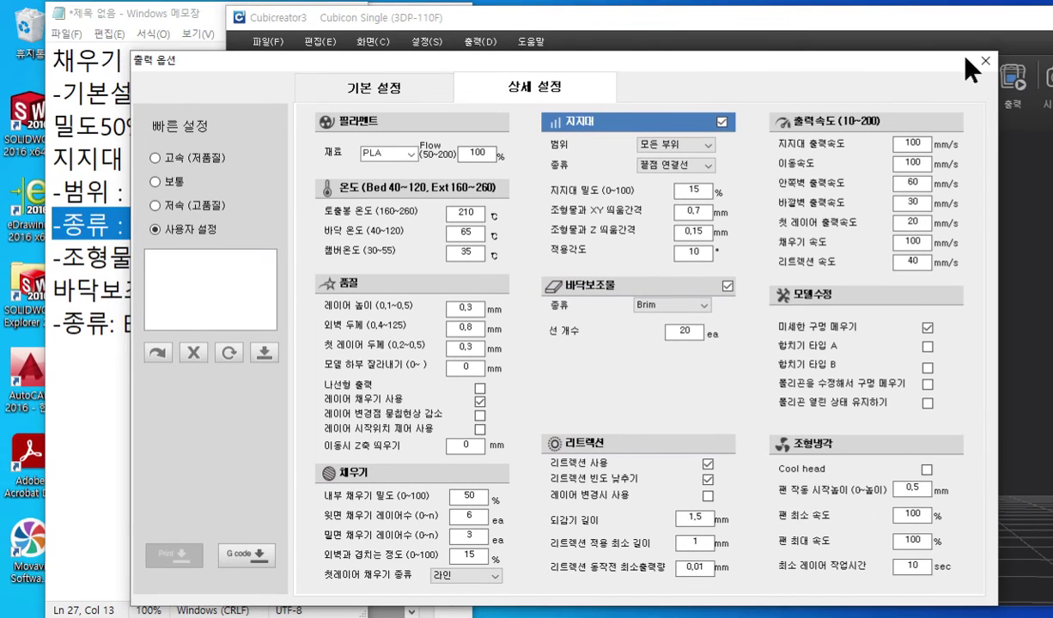
pyautogui.click(985, 62)
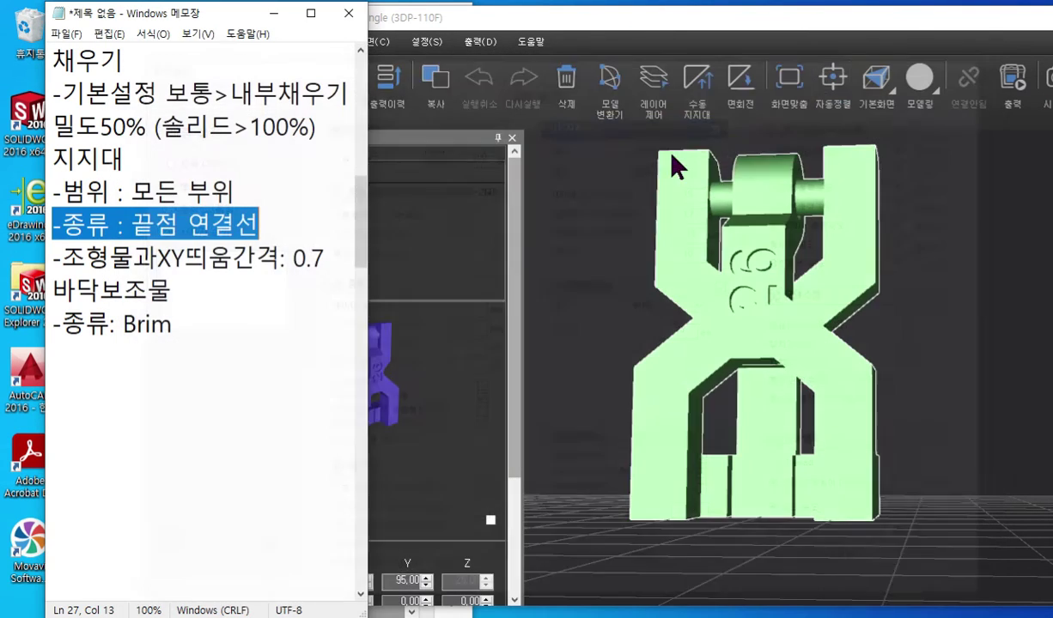
# - Display the model as 출력경로 and examine the support and brim paths around it
pyautogui.click(932, 98)
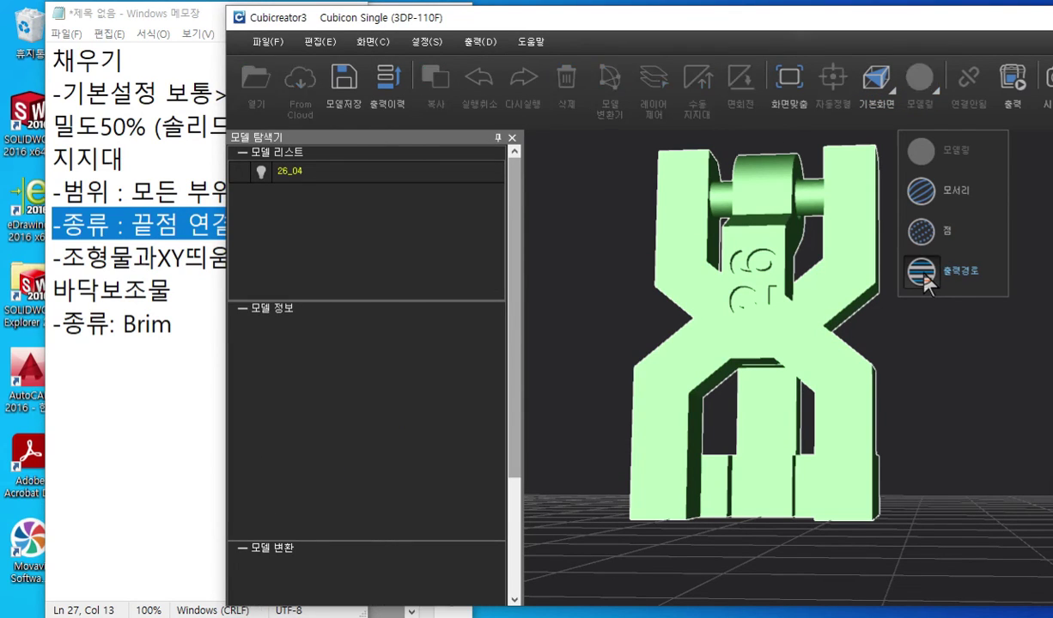
pyautogui.click(924, 277)
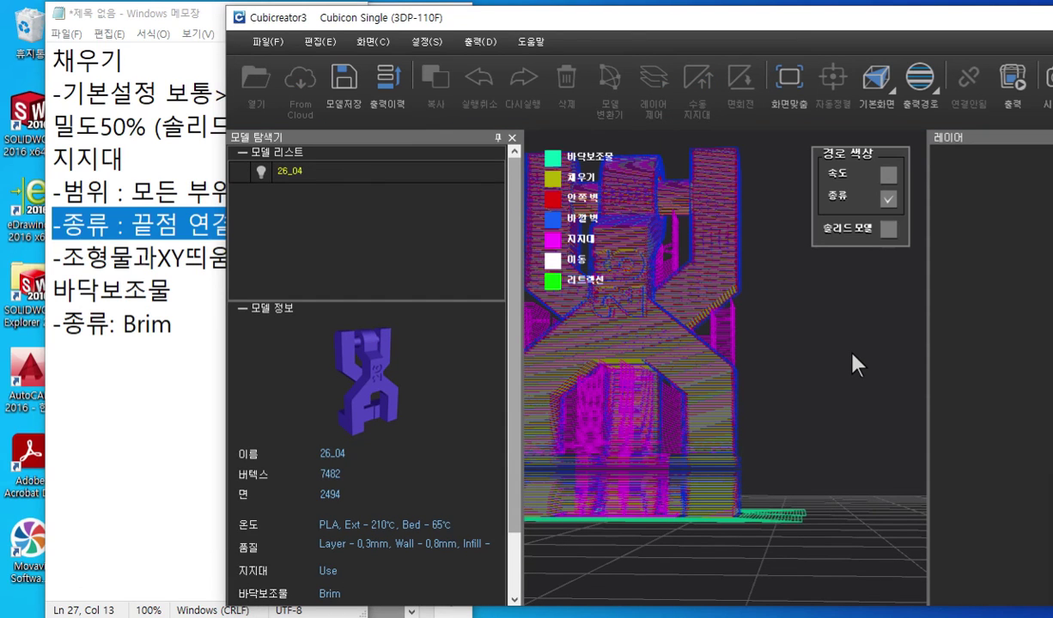
pyautogui.moveTo(696, 332); pyautogui.dragTo(757, 362, button='middle')
pyautogui.moveTo(761, 364); pyautogui.dragTo(825, 401, button='right')
pyautogui.moveTo(745, 338); pyautogui.dragTo(794, 361, button='middle')
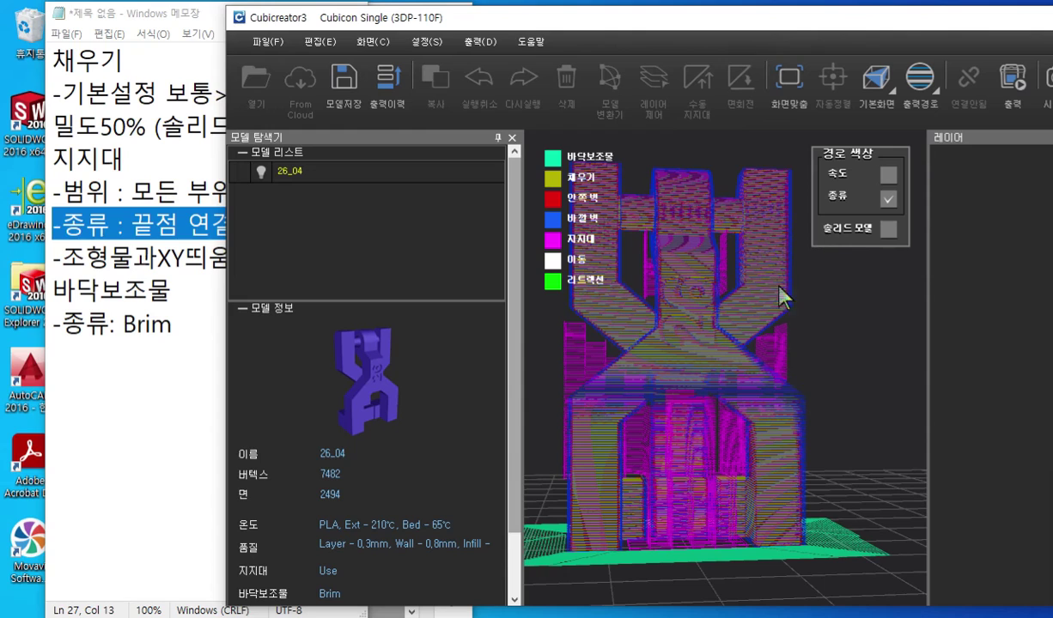
# - Reopen the print options and place the dialog beside the Notepad notes
pyautogui.click(480, 45)
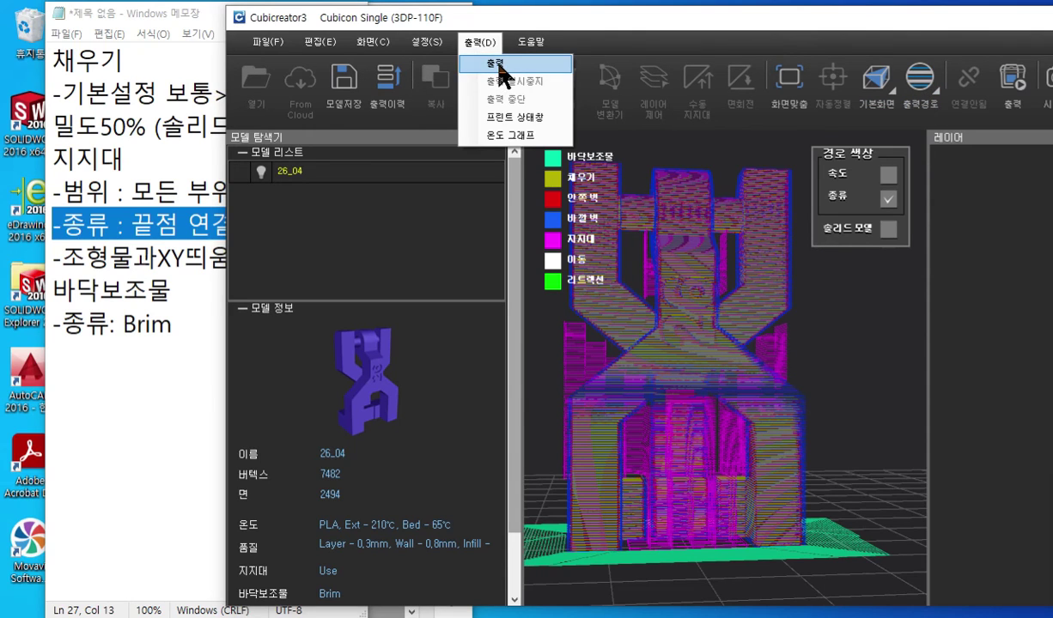
pyautogui.click(500, 68)
pyautogui.moveTo(658, 18); pyautogui.dragTo(738, 26)
pyautogui.moveTo(681, 46); pyautogui.dragTo(665, 62)
# - Review the notes in Notepad from 출력>출력 and 출력옵션 through the support and Brim entries
pyautogui.click(155, 348)
pyautogui.scroll(3, 116, 357)
pyautogui.scroll(2, 111, 359)
pyautogui.moveTo(52, 159); pyautogui.dragTo(172, 157)
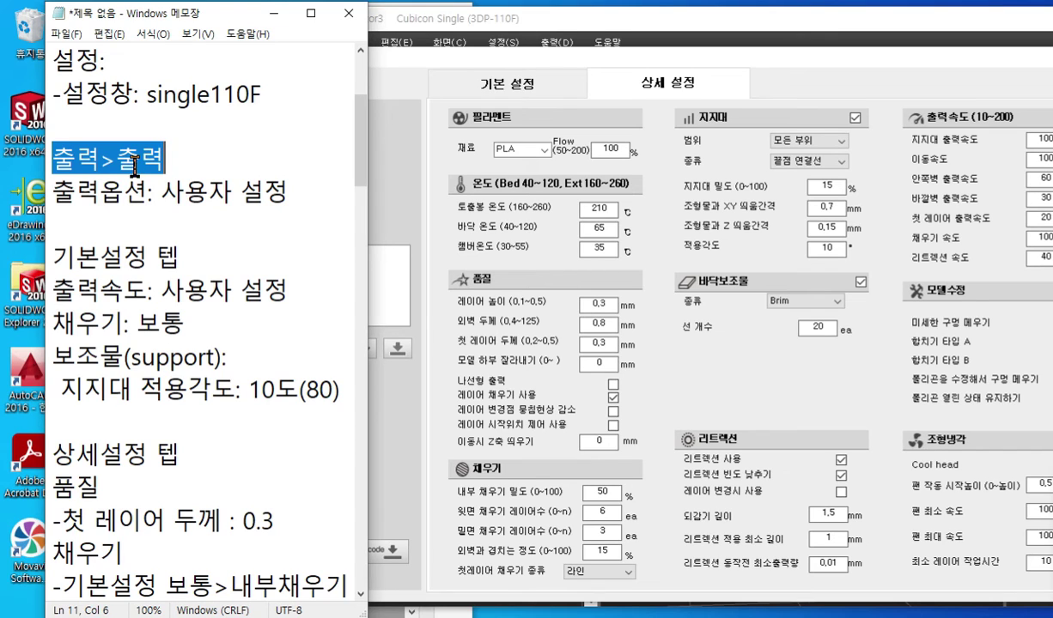
pyautogui.moveTo(52, 193); pyautogui.dragTo(148, 189)
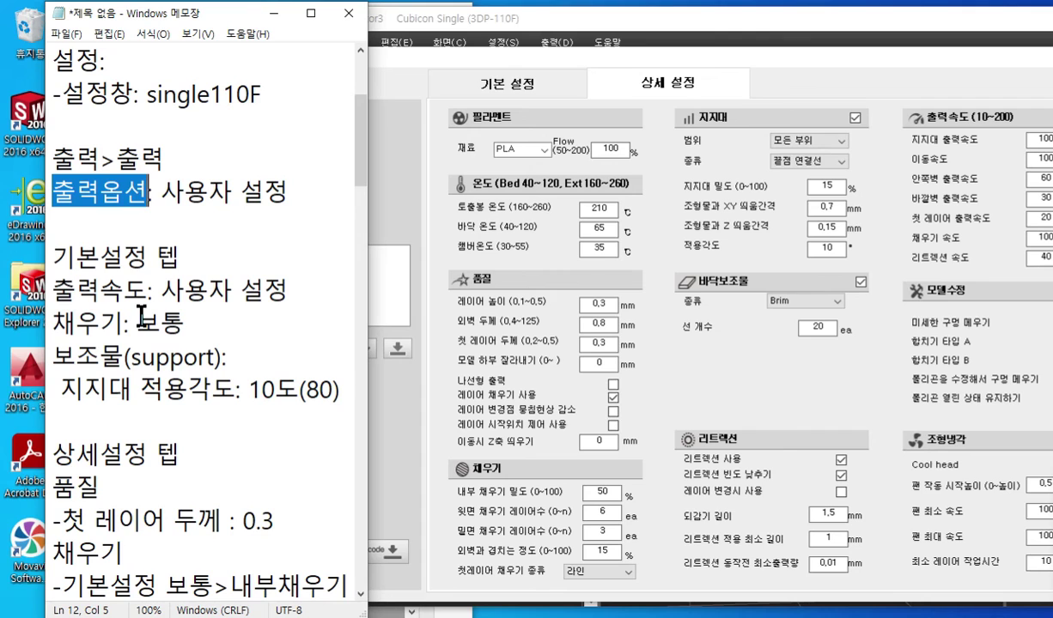
pyautogui.scroll(-6, 146, 322)
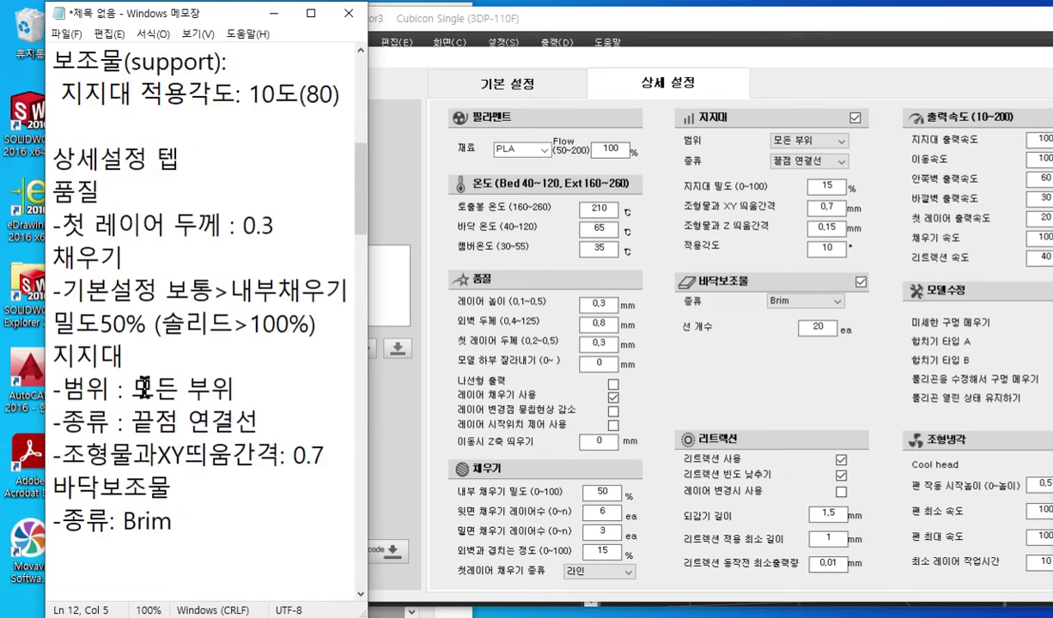
pyautogui.click(51, 296)
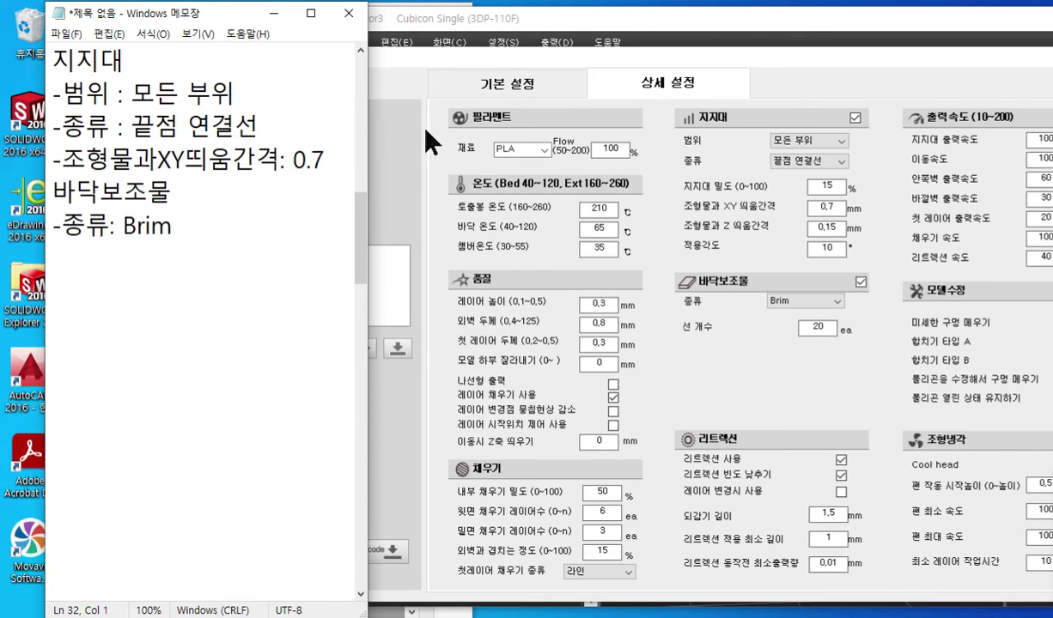
# - Move the print options dialog clear of the notes, circle G code in red with an arrow, and label it "G Code"
pyautogui.moveTo(476, 52); pyautogui.dragTo(559, 45)
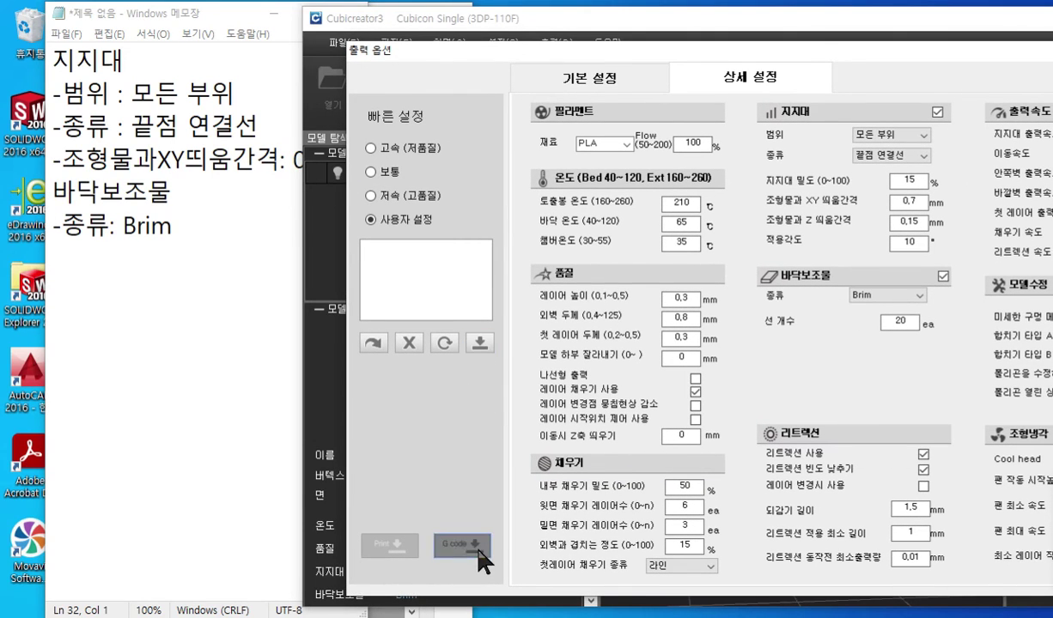
pyautogui.hotkey('ctrl', '2')
pyautogui.moveTo(480, 553)
pyautogui.mouseDown()
pyautogui.moveTo(501, 559)
pyautogui.moveTo(477, 500)
pyautogui.moveTo(494, 488)
pyautogui.moveTo(473, 403)
pyautogui.mouseUp()
pyautogui.moveTo(446, 451); pyautogui.dragTo(502, 454)
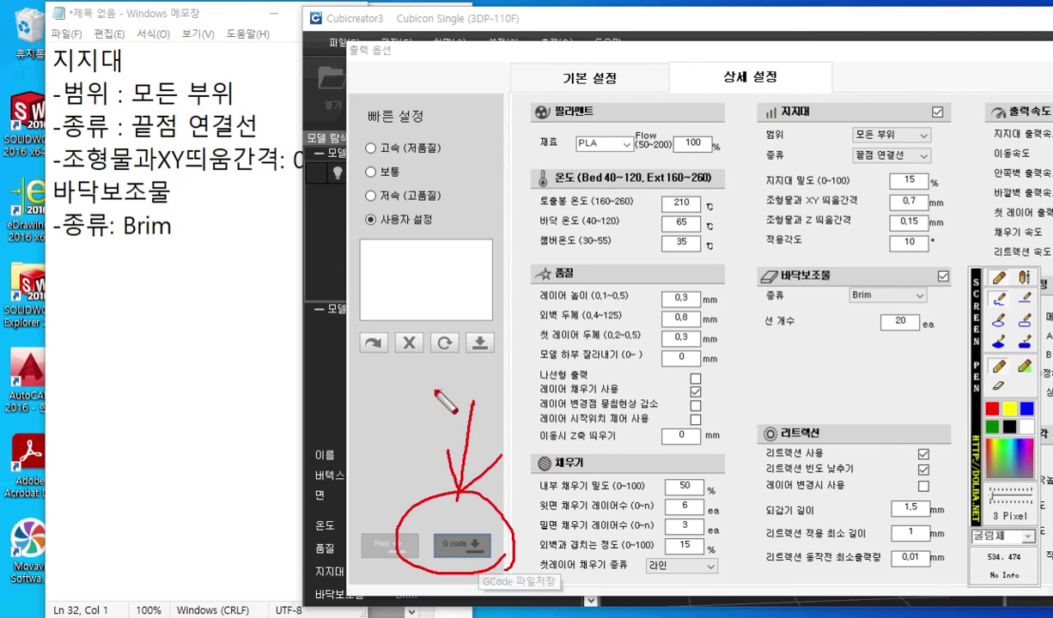
pyautogui.moveTo(406, 362)
pyautogui.mouseDown()
pyautogui.moveTo(400, 391)
pyautogui.moveTo(429, 376)
pyautogui.moveTo(456, 388)
pyautogui.moveTo(505, 367)
pyautogui.moveTo(508, 384)
pyautogui.mouseUp()
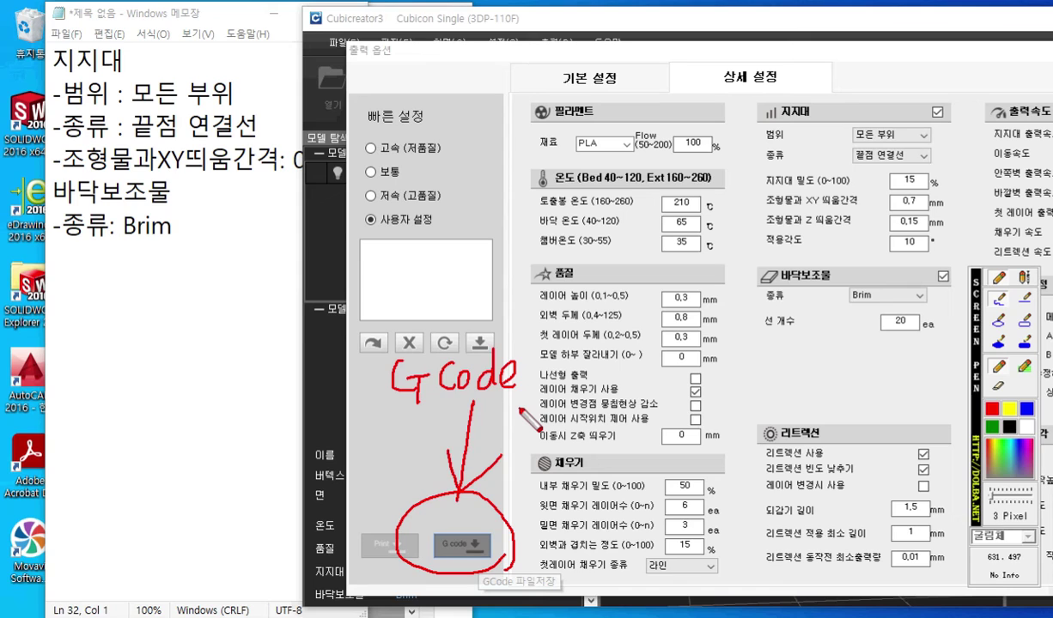
# - Clear the annotations and open the G-code save dialog, placing it beside the notes
pyautogui.click(468, 550)
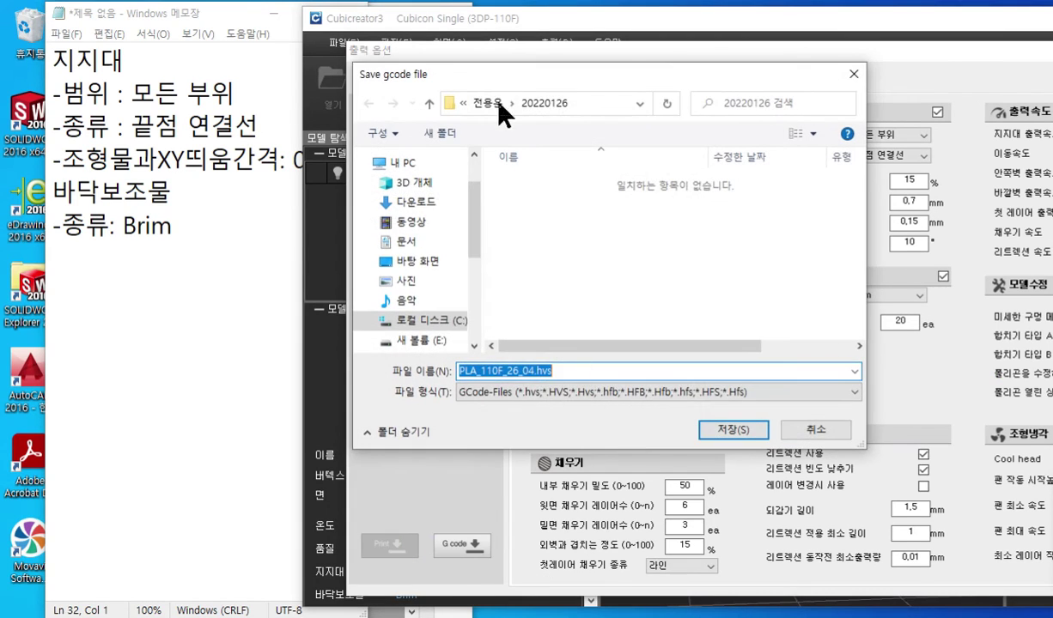
pyautogui.moveTo(528, 81); pyautogui.dragTo(484, 106)
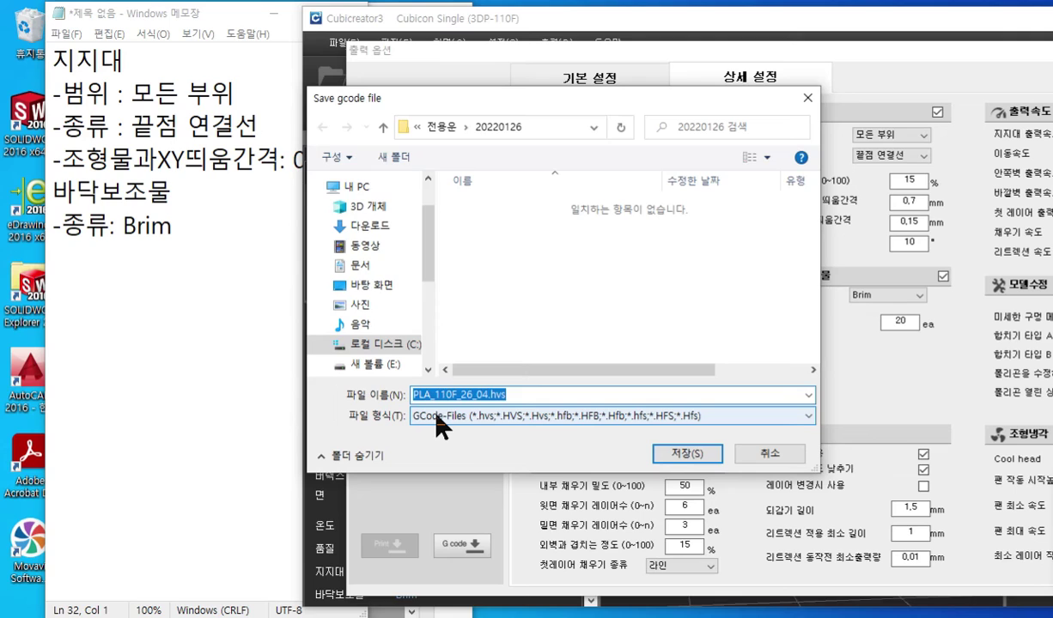
# - Add the line "출력옵션창 맨밑" below the Brim entry in the Notepad notes, followed by "G-code저장"
pyautogui.click(195, 265)
pyautogui.click(129, 306)
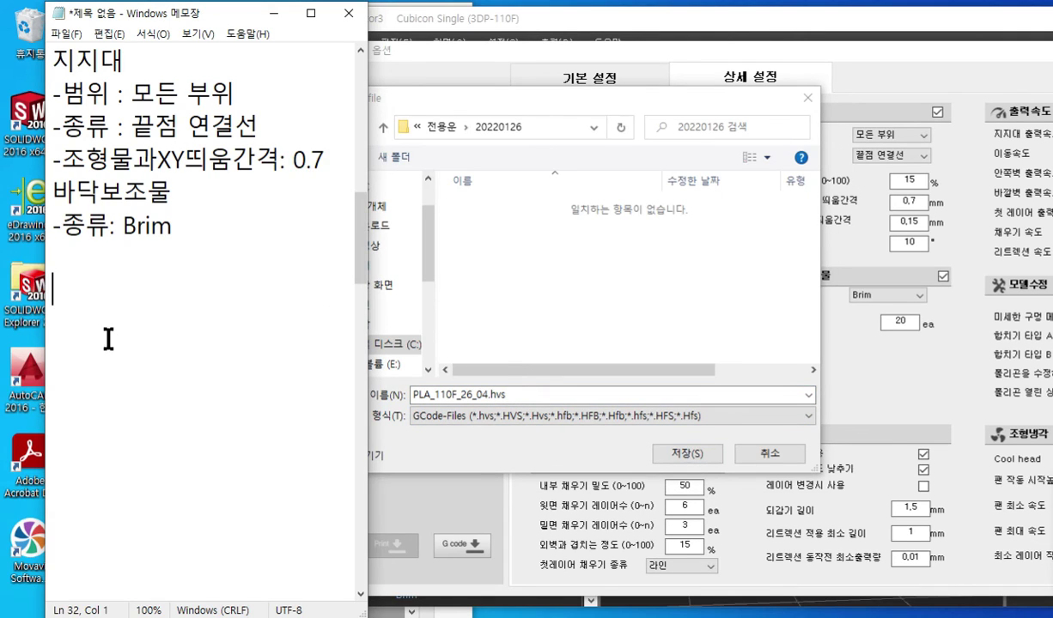
pyautogui.write('ㅎ')
pyautogui.press('BackSpace')
pyautogui.write('G-code저장')
pyautogui.press('Up')
pyautogui.write('출력옵션')
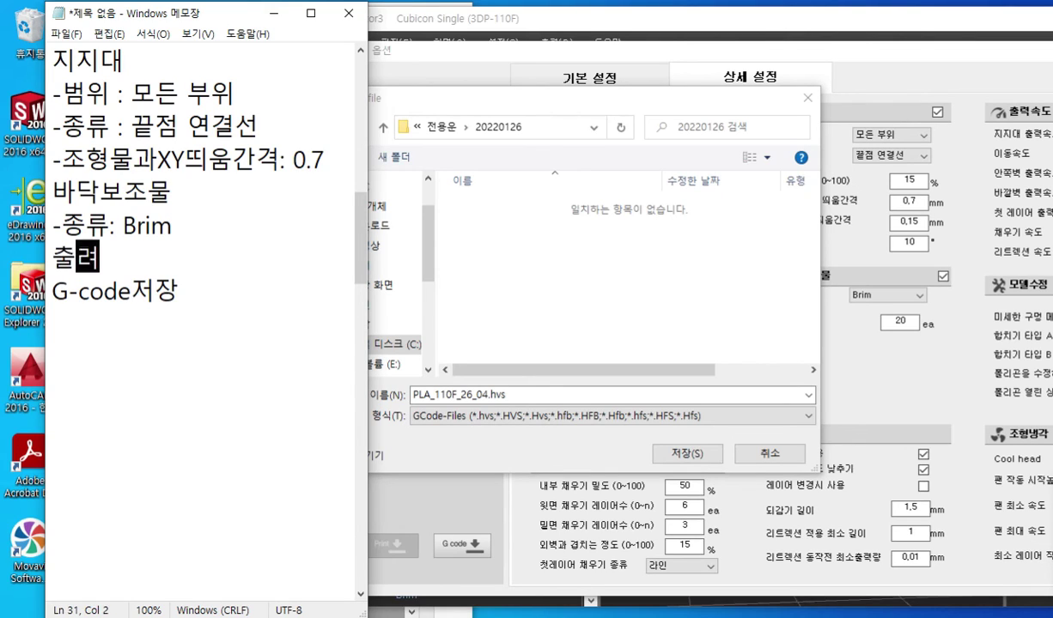
pyautogui.write('창 맨ㄴ')
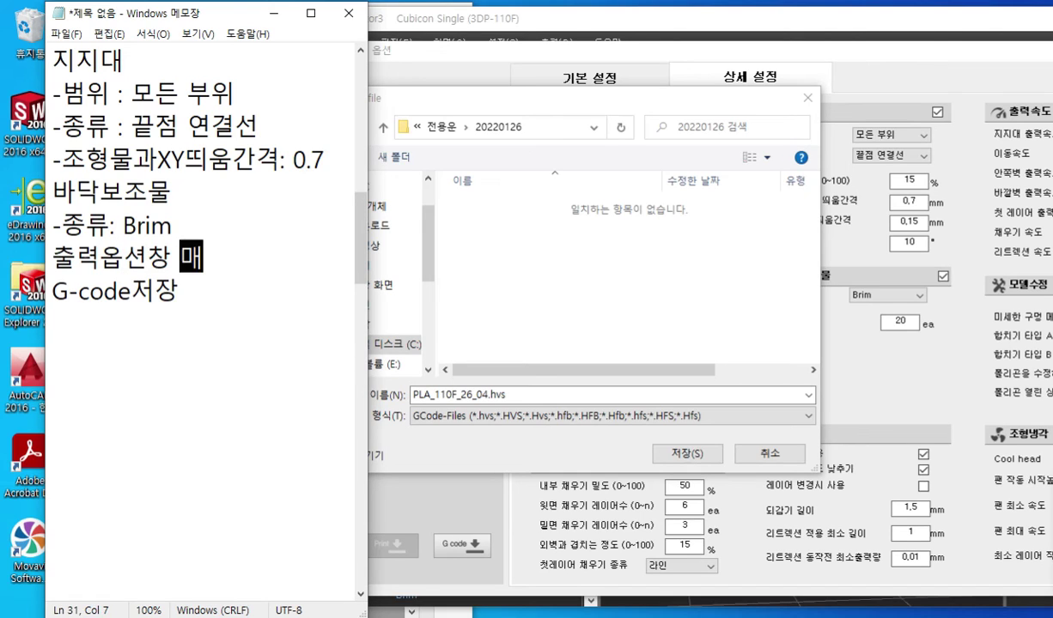
pyautogui.press('BackSpace')
pyautogui.write('밀')
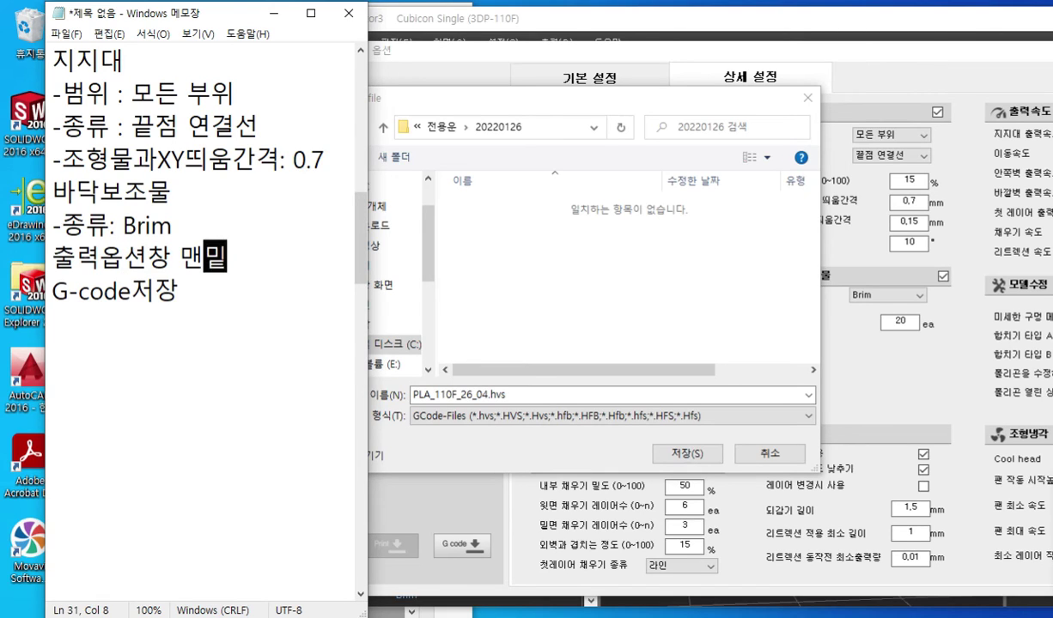
pyautogui.press('Return')
pyautogui.press('Down')
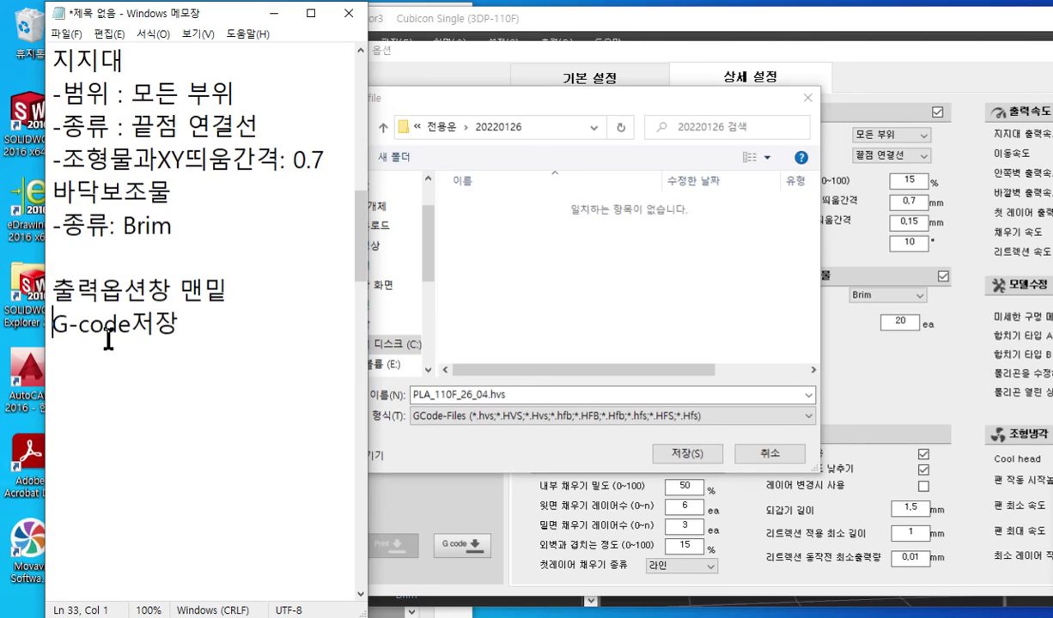
# - Extend the "G-code저장" note with "버튼 클릭" and add "; hvs" on the line below
pyautogui.write('버튼 클ㄹ')
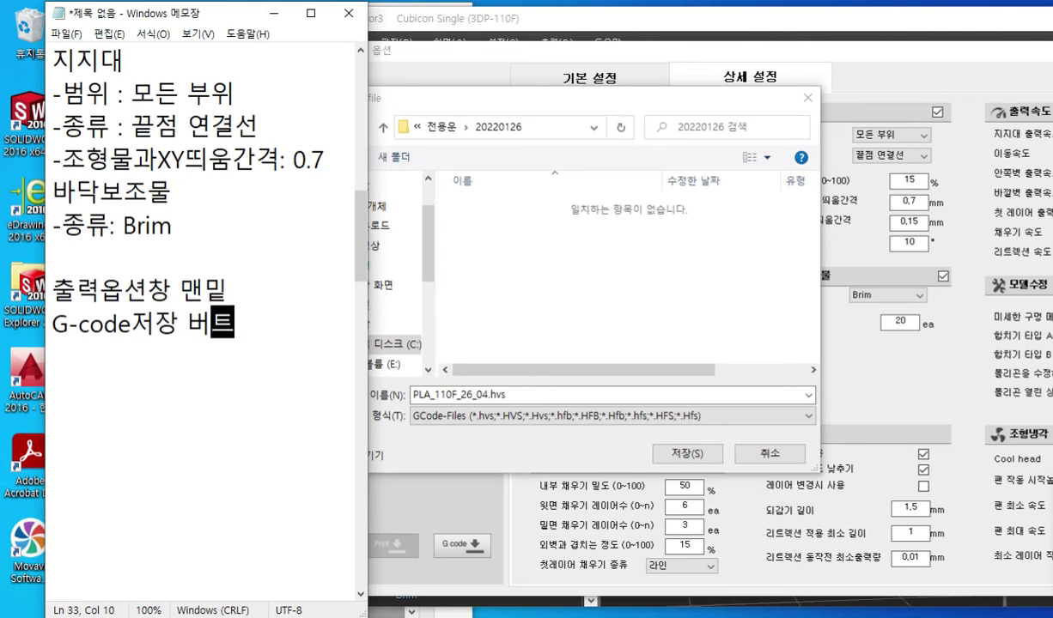
pyautogui.write('릭')
pyautogui.press('Return')
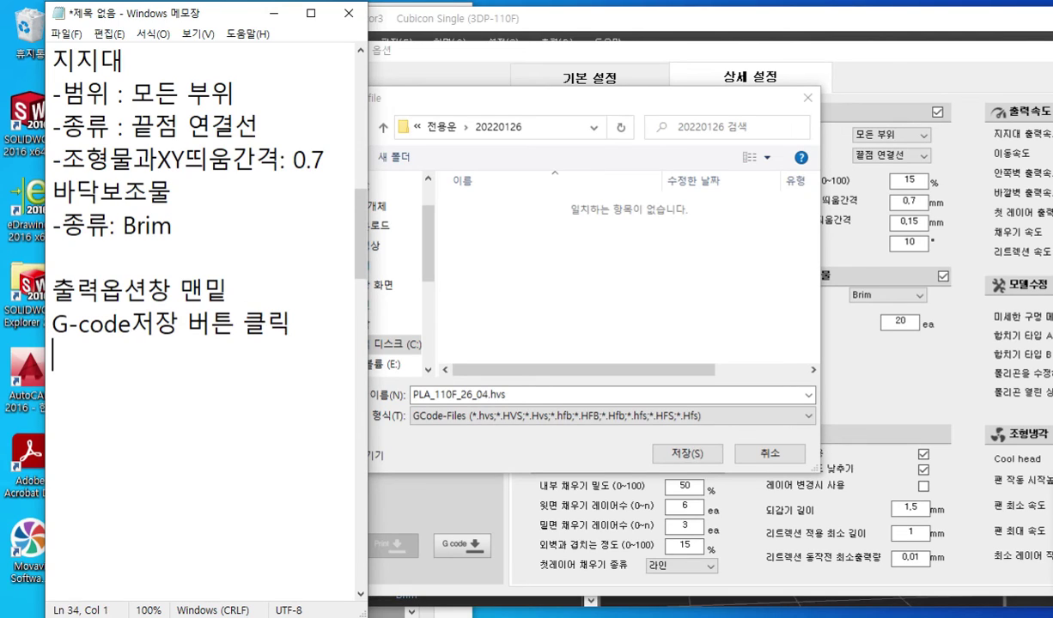
pyautogui.write('; hvs')
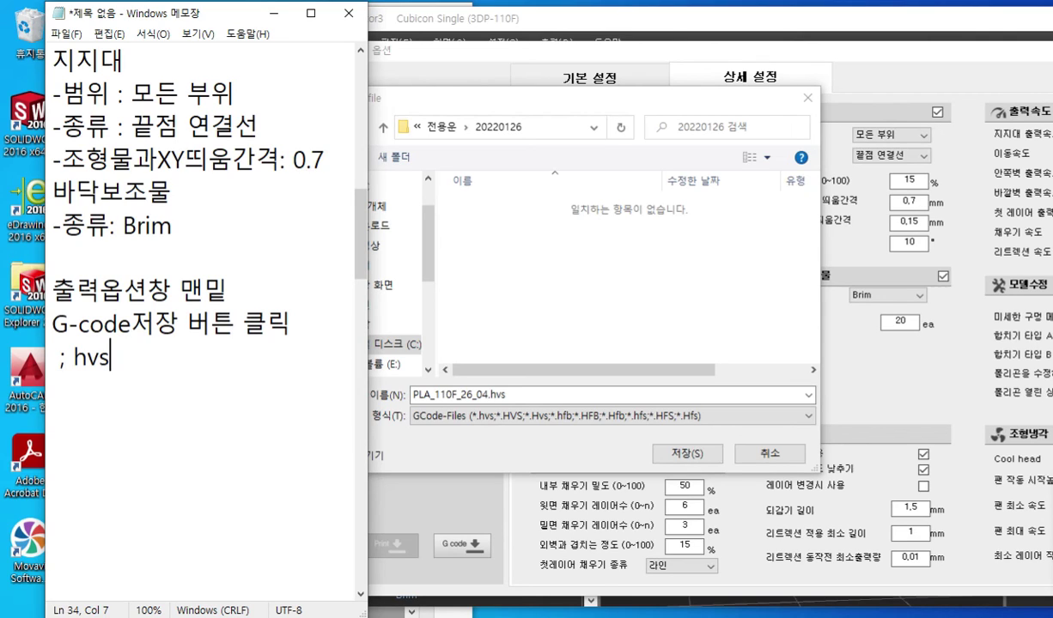
# - Return to the G-code save dialog and highlight the hvs extension in the file name PLA_110F_26_04.hvs
pyautogui.moveTo(477, 103); pyautogui.dragTo(500, 103)
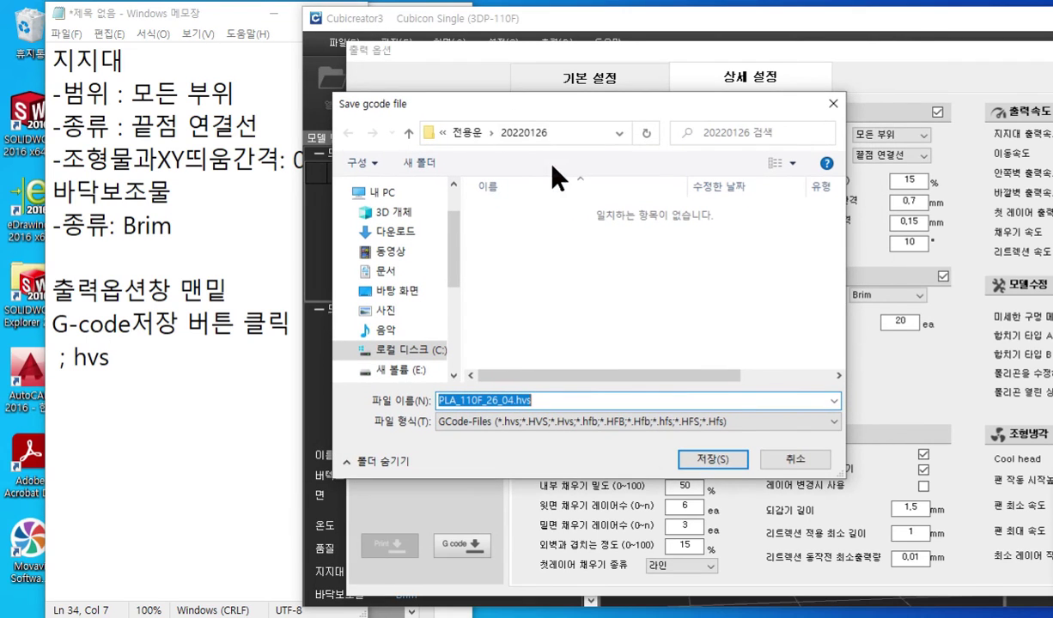
pyautogui.click(520, 400)
pyautogui.moveTo(520, 400); pyautogui.dragTo(583, 400)
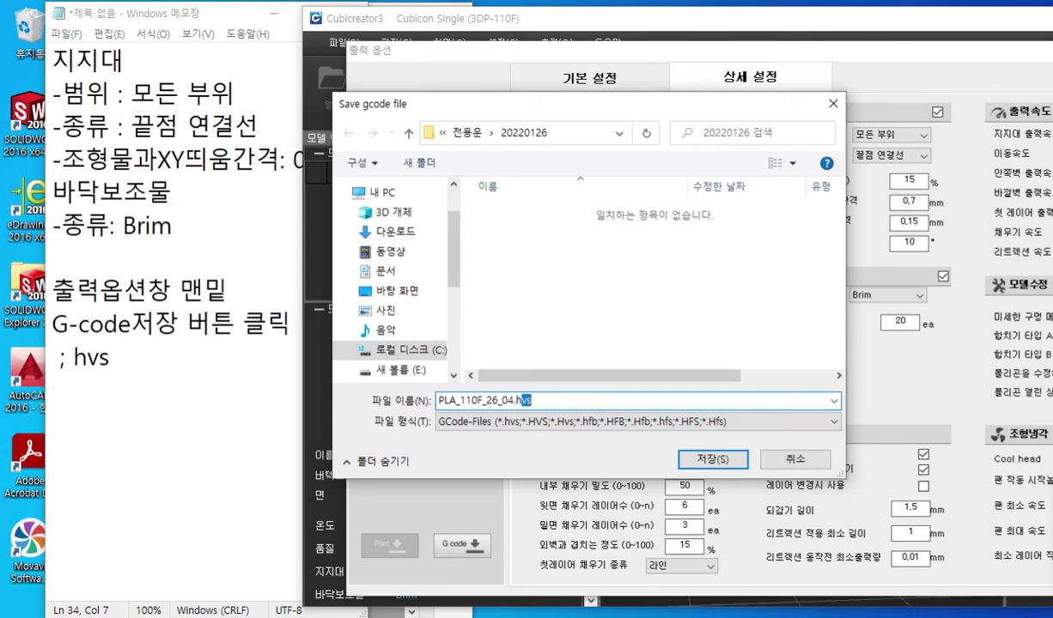
# - Bring the 20220126 folder beside the save dialog and underline the two gcode files and PLA_110F_26_04.hvs in red with the screen pen
pyautogui.moveTo(1052, 171); pyautogui.dragTo(751, 52)
pyautogui.click(789, 383)
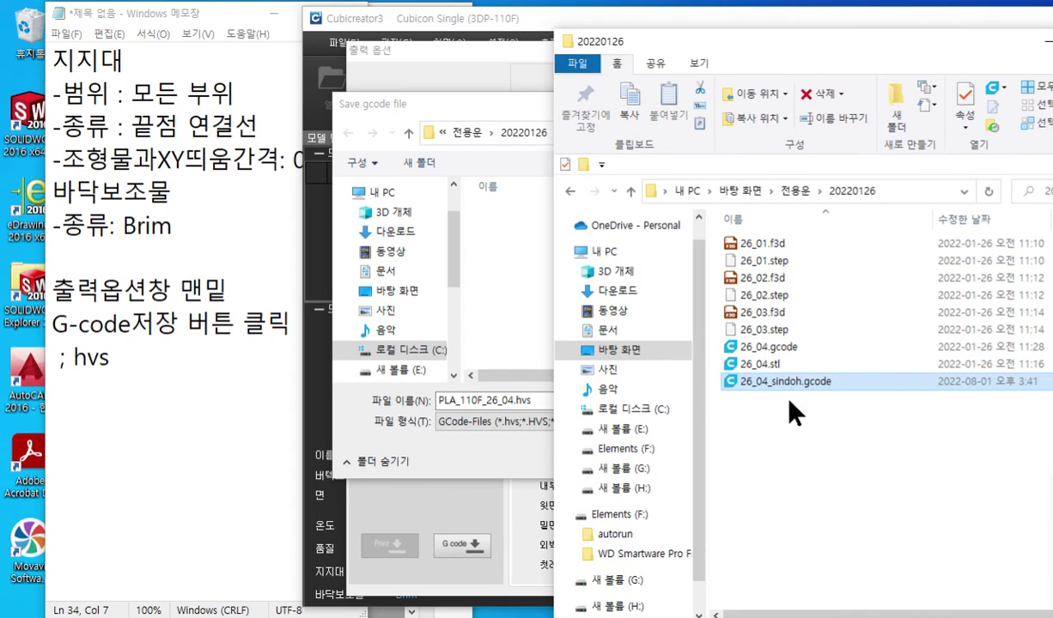
pyautogui.press('F12')
pyautogui.moveTo(773, 396); pyautogui.dragTo(844, 396)
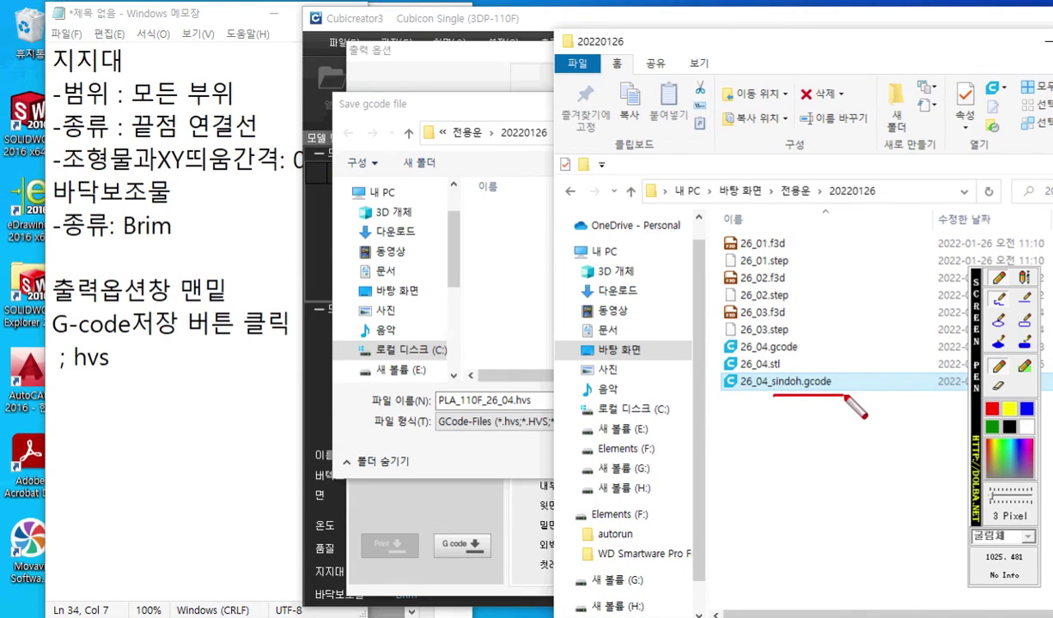
pyautogui.moveTo(759, 352); pyautogui.dragTo(830, 351)
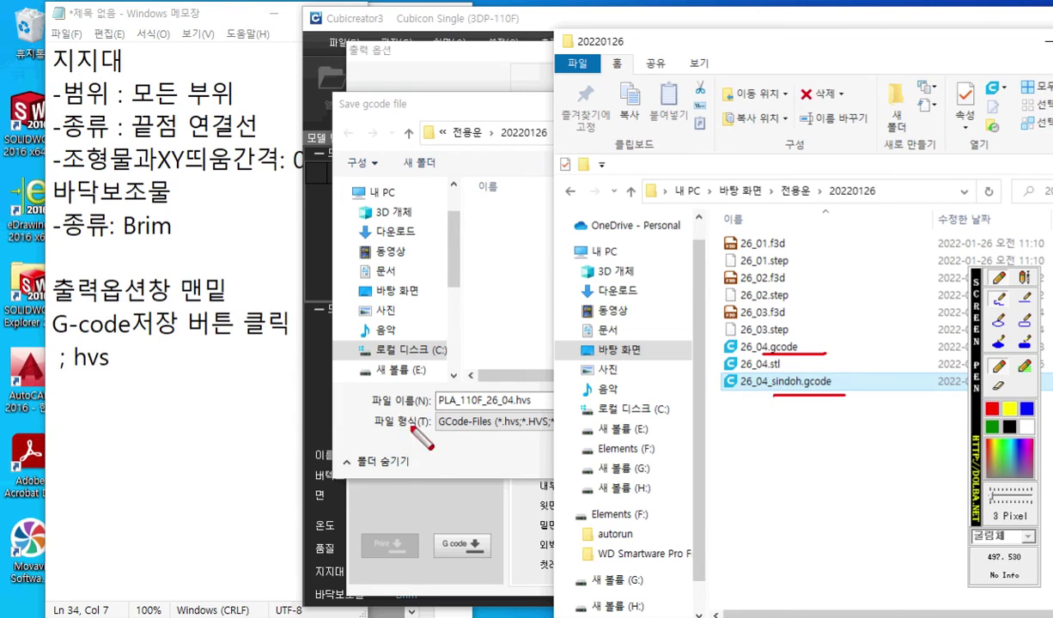
pyautogui.moveTo(427, 409); pyautogui.dragTo(535, 408)
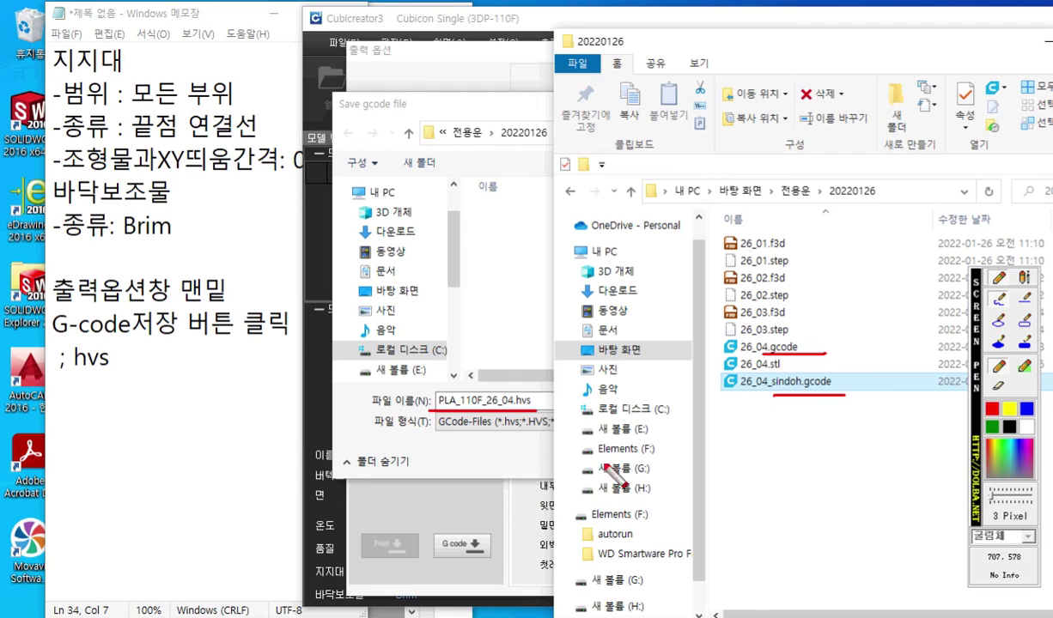
# - Circle hvs and 110F in the save file name, and handwrite the slicer names beside 26_04.gcode and 26_04_sindoh.gcode
pyautogui.moveTo(974, 382)
pyautogui.mouseDown()
pyautogui.moveTo(12, 383)
pyautogui.moveTo(942, 511)
pyautogui.moveTo(986, 477)
pyautogui.moveTo(990, 443)
pyautogui.mouseUp()
pyautogui.scroll(4, 765, 428)
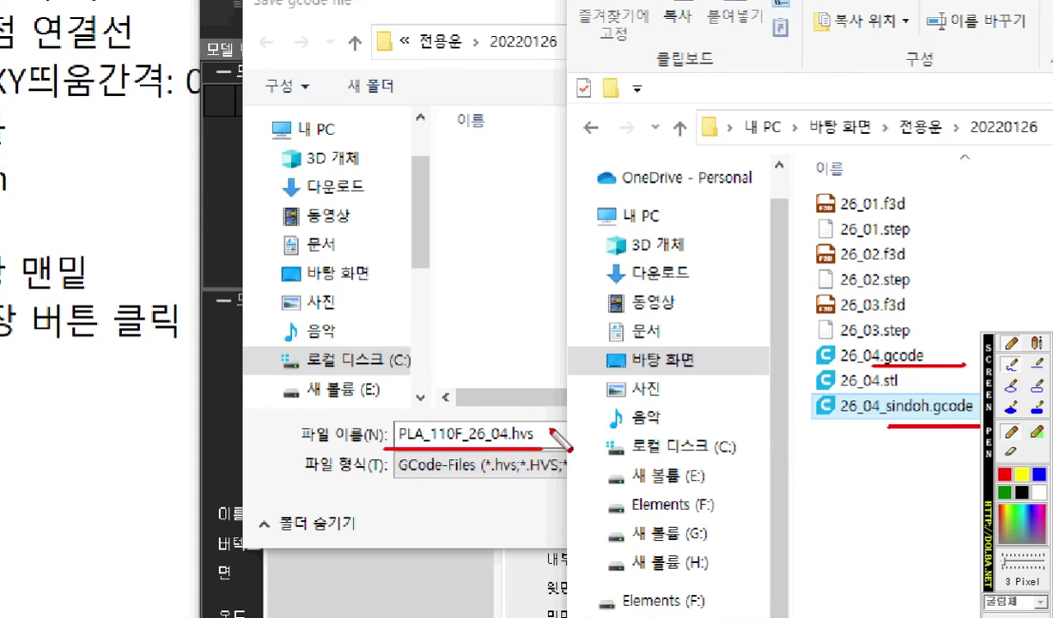
pyautogui.moveTo(532, 401)
pyautogui.mouseDown()
pyautogui.moveTo(507, 431)
pyautogui.moveTo(544, 404)
pyautogui.moveTo(543, 445)
pyautogui.mouseUp()
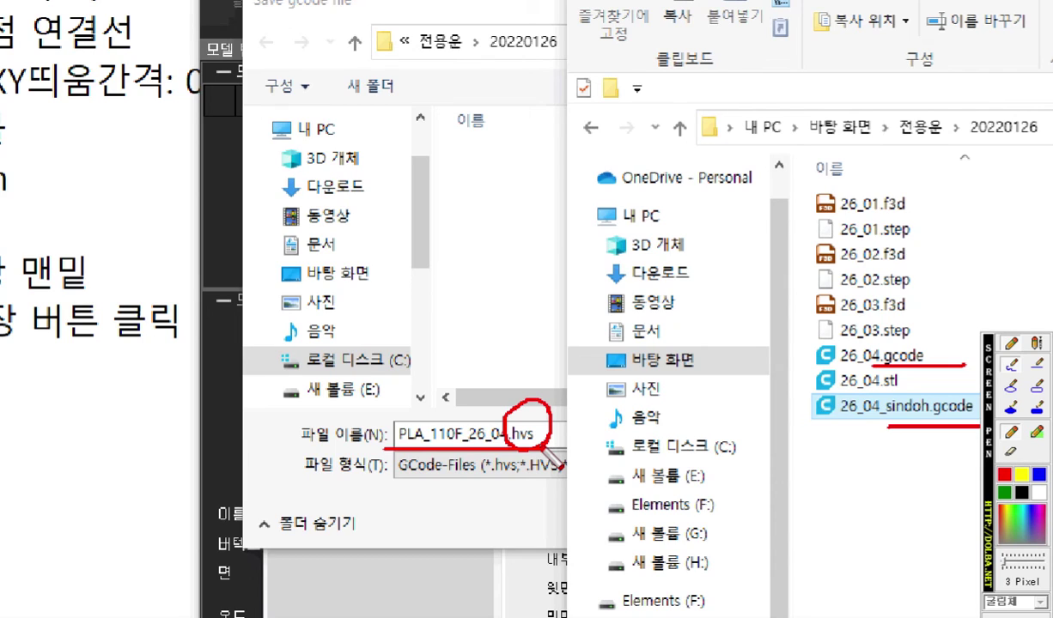
pyautogui.moveTo(446, 445)
pyautogui.mouseDown()
pyautogui.moveTo(427, 419)
pyautogui.moveTo(460, 411)
pyautogui.moveTo(469, 433)
pyautogui.moveTo(448, 446)
pyautogui.mouseUp()
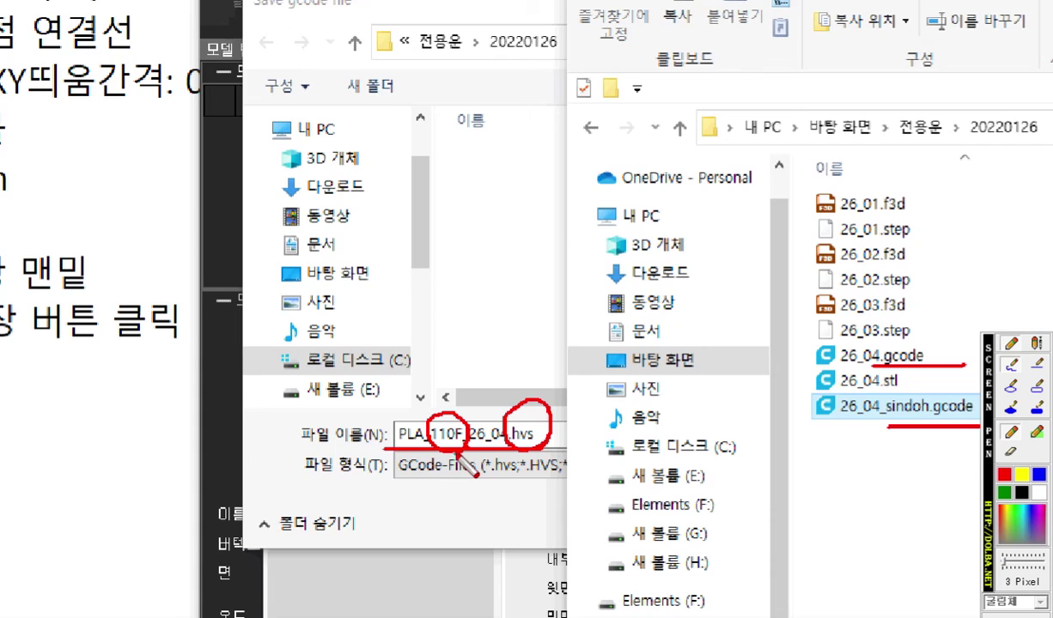
pyautogui.moveTo(767, 344)
pyautogui.mouseDown()
pyautogui.moveTo(779, 342)
pyautogui.moveTo(768, 354)
pyautogui.moveTo(777, 369)
pyautogui.moveTo(798, 347)
pyautogui.moveTo(798, 367)
pyautogui.moveTo(813, 354)
pyautogui.mouseUp()
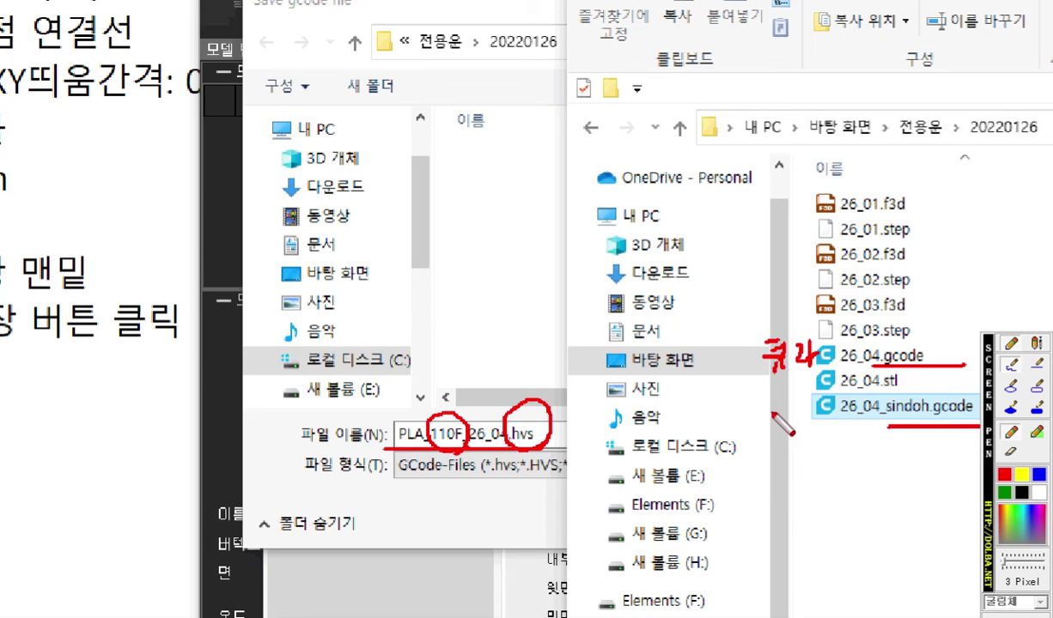
pyautogui.moveTo(772, 402)
pyautogui.mouseDown()
pyautogui.moveTo(759, 421)
pyautogui.moveTo(774, 419)
pyautogui.mouseUp()
pyautogui.moveTo(759, 419)
pyautogui.mouseDown()
pyautogui.moveTo(759, 429)
pyautogui.moveTo(788, 406)
pyautogui.moveTo(787, 419)
pyautogui.moveTo(789, 404)
pyautogui.moveTo(781, 423)
pyautogui.moveTo(808, 423)
pyautogui.moveTo(814, 441)
pyautogui.moveTo(832, 416)
pyautogui.moveTo(830, 438)
pyautogui.moveTo(853, 450)
pyautogui.mouseUp()
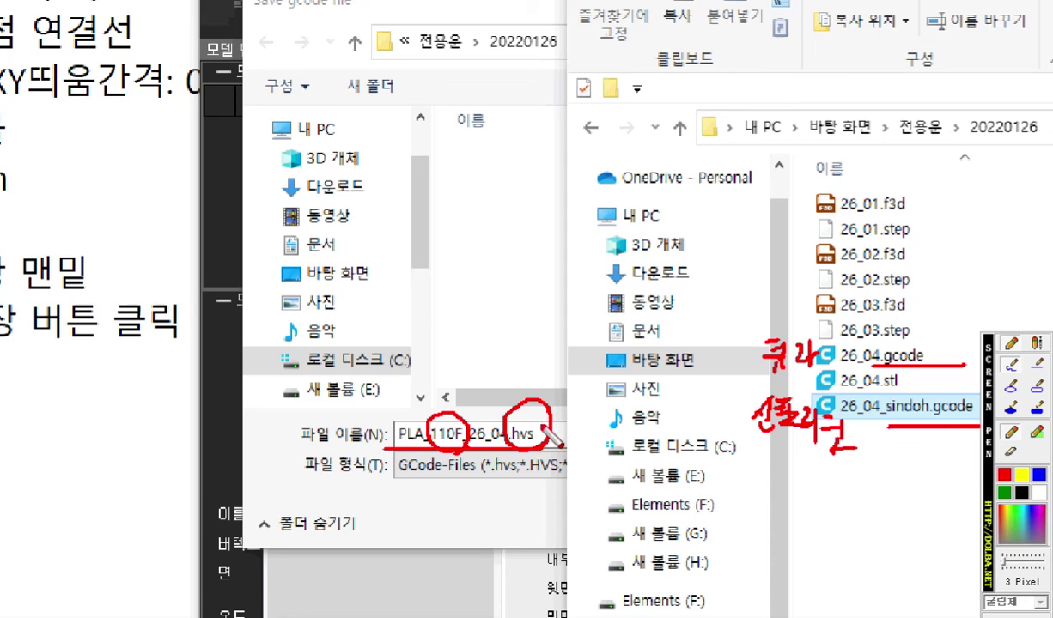
# - Clear the annotations and save the G-code as PLA_110F_26_04.hvs in the 20220126 folder, dismissing the completion message
pyautogui.press('Escape')
pyautogui.click(516, 458)
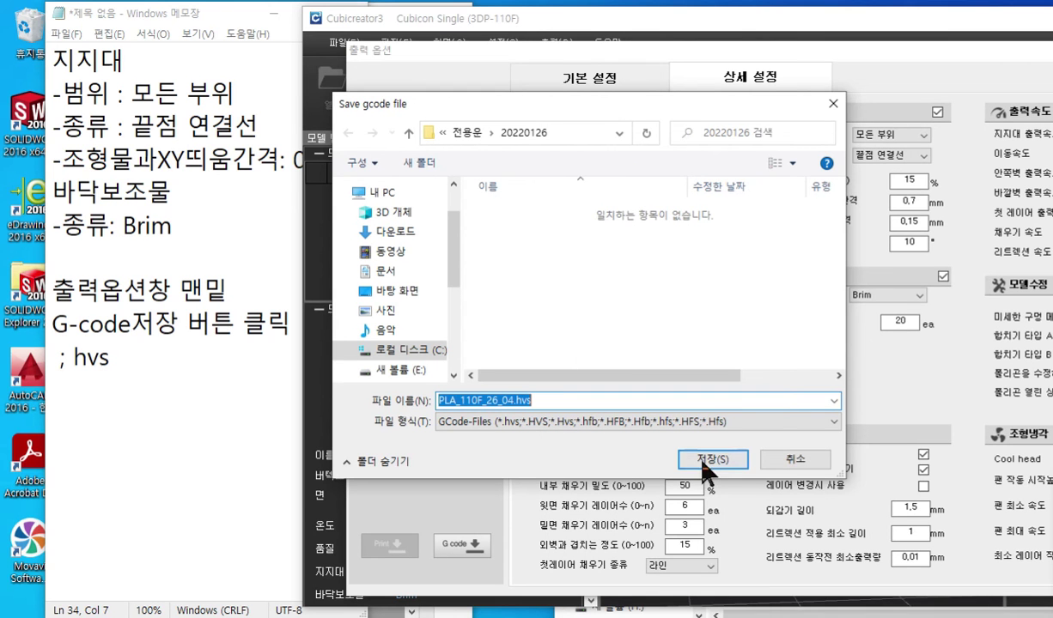
pyautogui.click(711, 461)
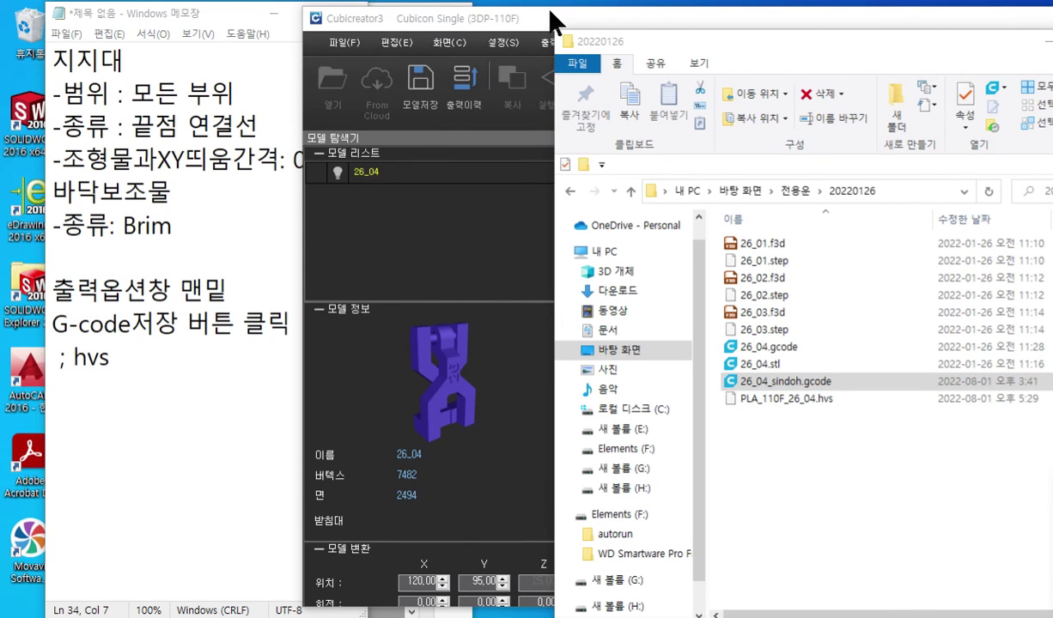
pyautogui.moveTo(680, 49); pyautogui.dragTo(1051, 96)
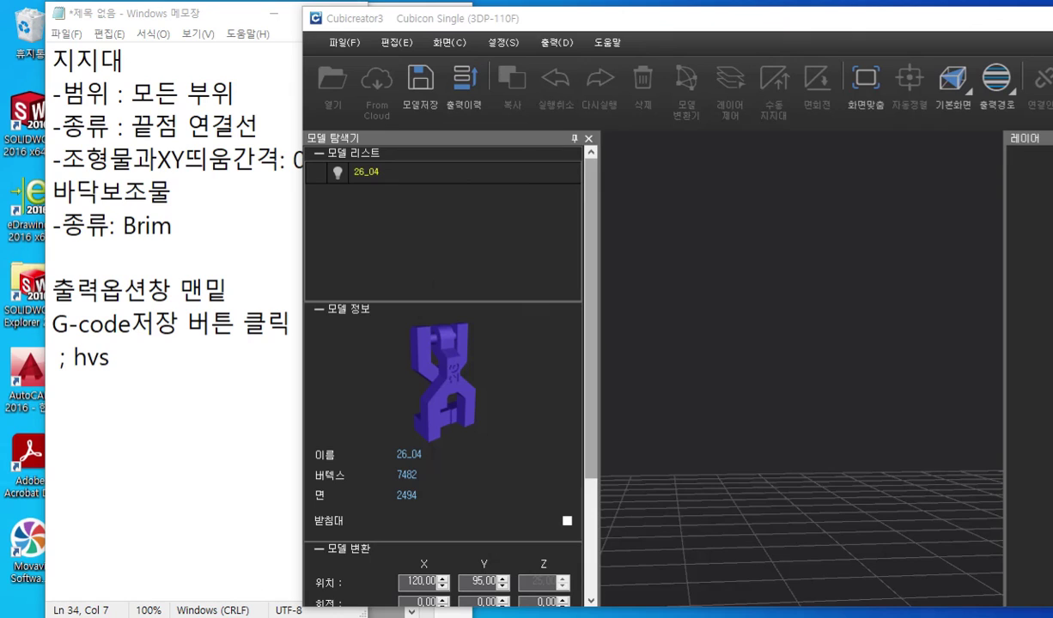
pyautogui.moveTo(657, 318); pyautogui.dragTo(629, 249)
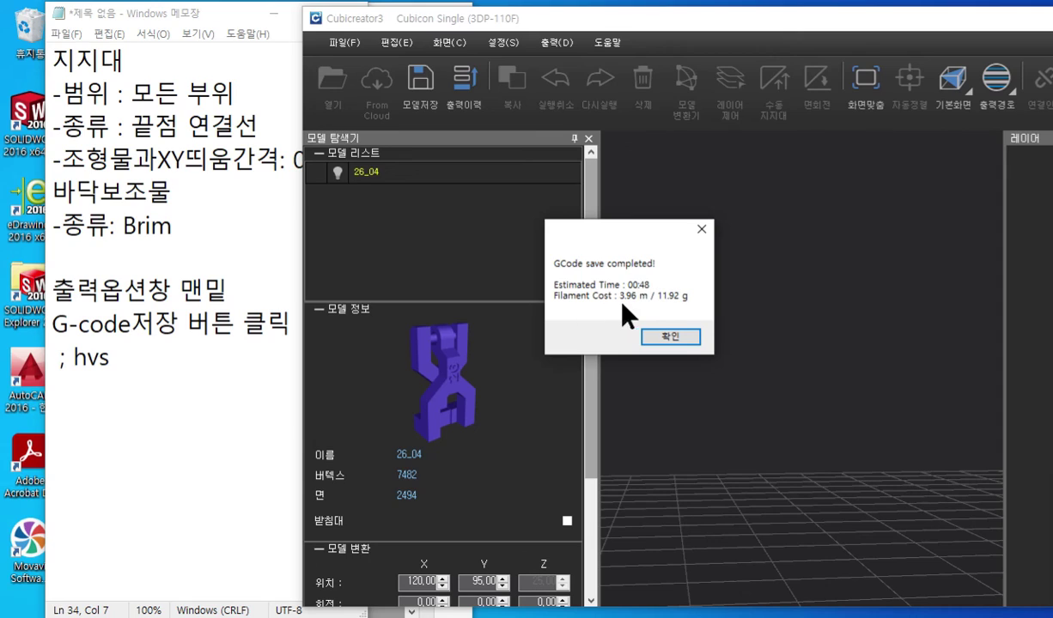
pyautogui.click(672, 337)
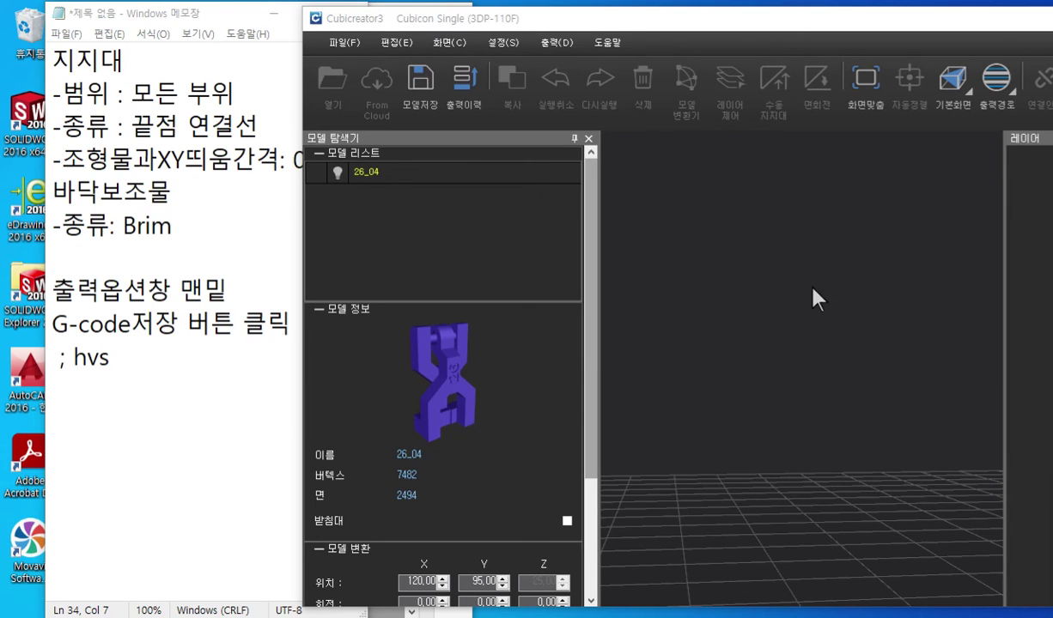
# - Reposition the Cubicreator3 window so the whole workspace shows, and open the print history (출력 이력)
pyautogui.moveTo(812, 287); pyautogui.dragTo(752, 414, button='right')
pyautogui.scroll(1, 758, 414)
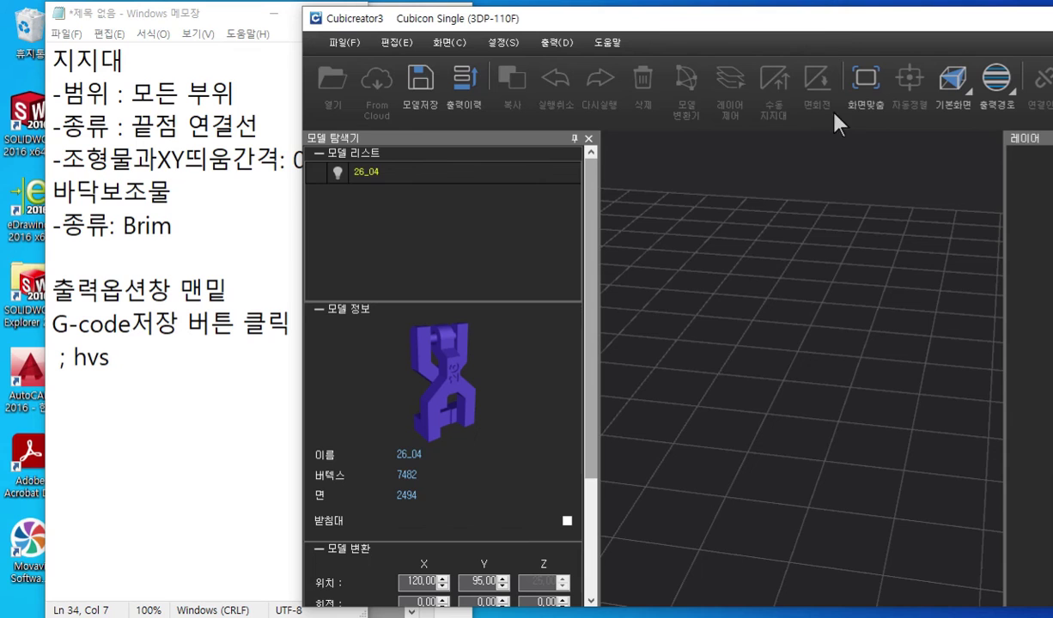
pyautogui.moveTo(835, 21); pyautogui.dragTo(558, 25)
pyautogui.scroll(-4, 555, 369)
pyautogui.scroll(-3, 516, 377)
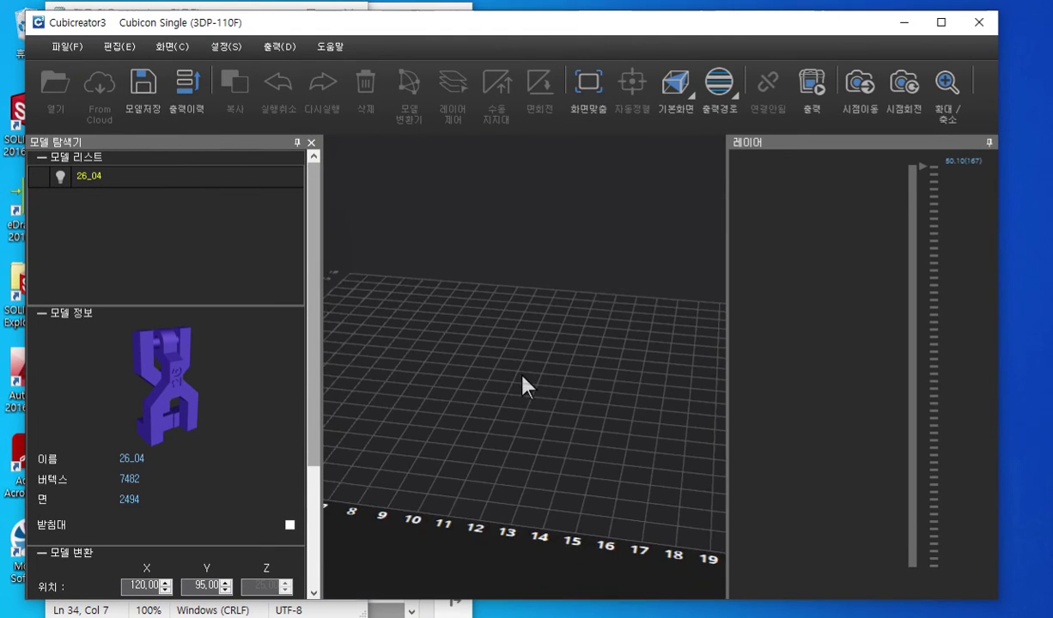
pyautogui.moveTo(177, 33); pyautogui.dragTo(228, 39)
pyautogui.click(113, 53)
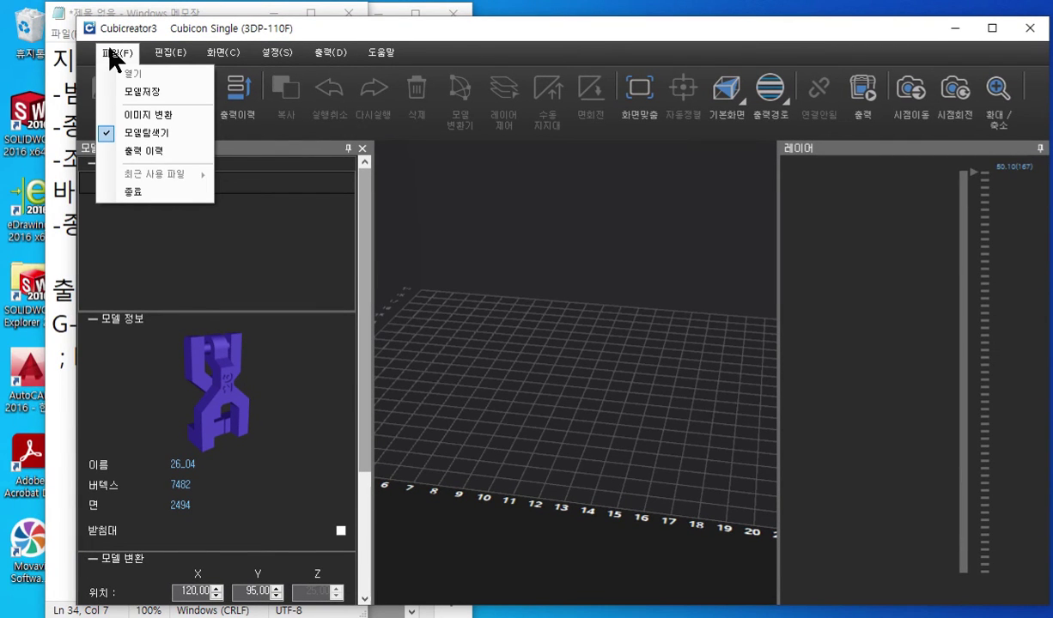
pyautogui.click(147, 151)
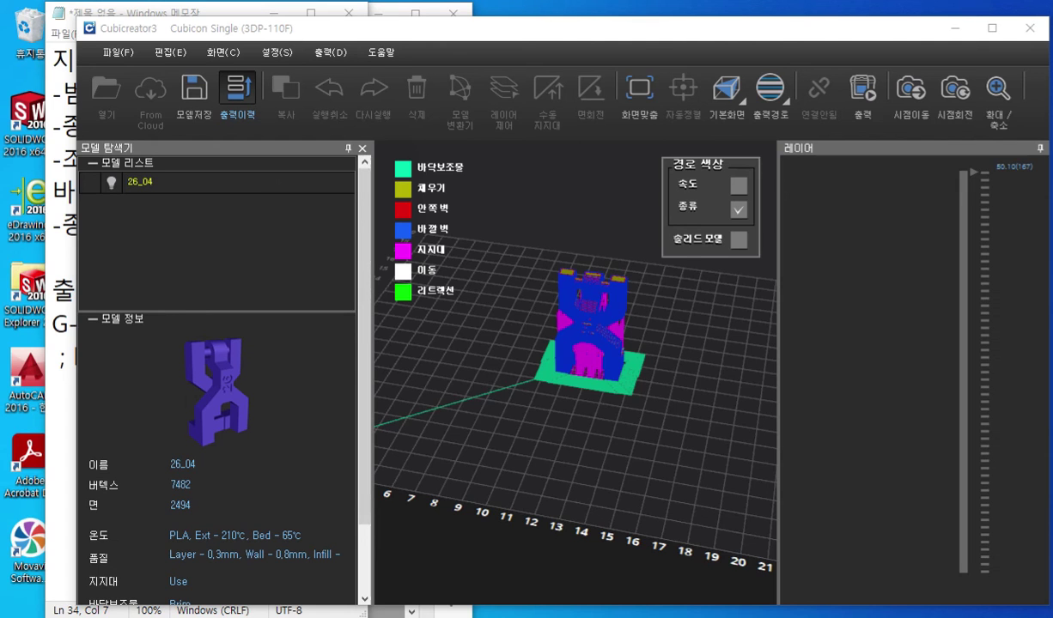
pyautogui.click(237, 94)
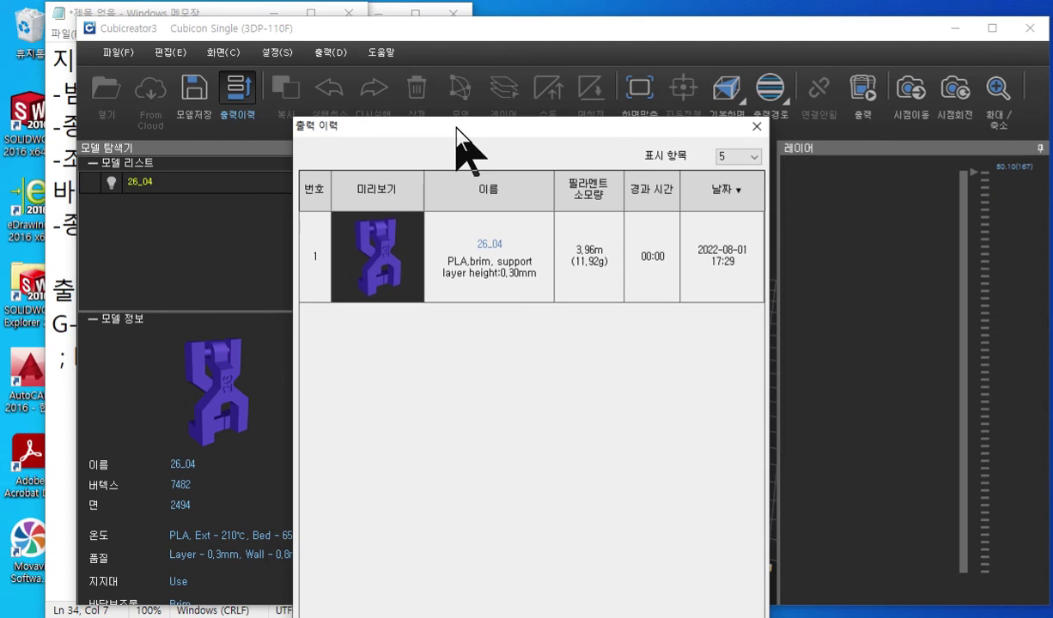
# - Mark the print history command, the 파일 menu name and the 26_04 record with the screen pen, and close the history
pyautogui.press('F12')
pyautogui.moveTo(250, 128)
pyautogui.mouseDown()
pyautogui.moveTo(198, 123)
pyautogui.moveTo(255, 133)
pyautogui.moveTo(247, 138)
pyautogui.mouseUp()
pyautogui.moveTo(91, 64); pyautogui.dragTo(153, 64)
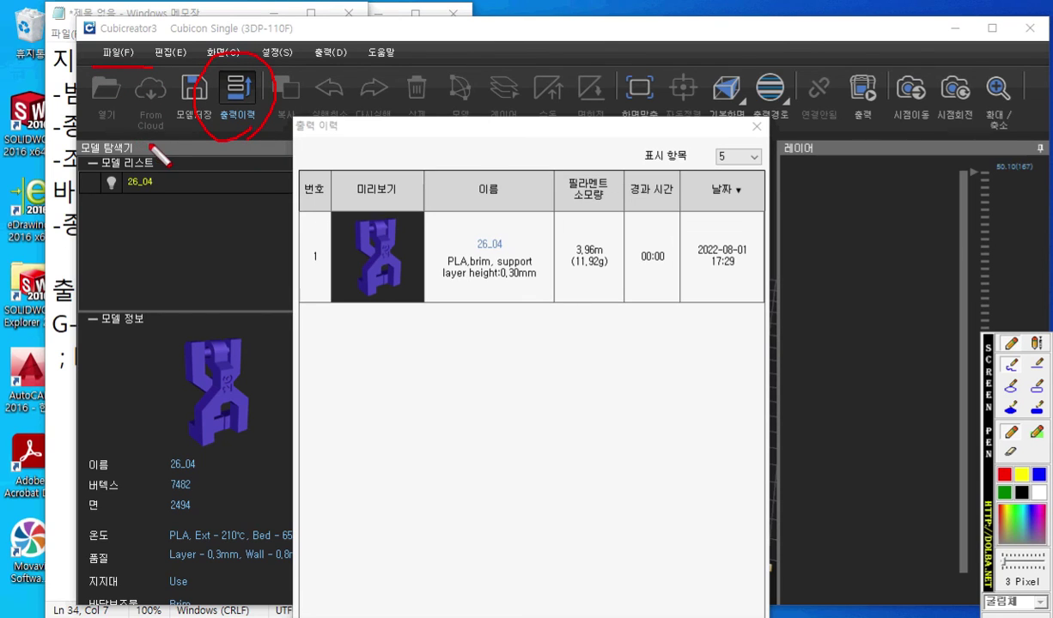
pyautogui.moveTo(354, 304); pyautogui.dragTo(715, 306)
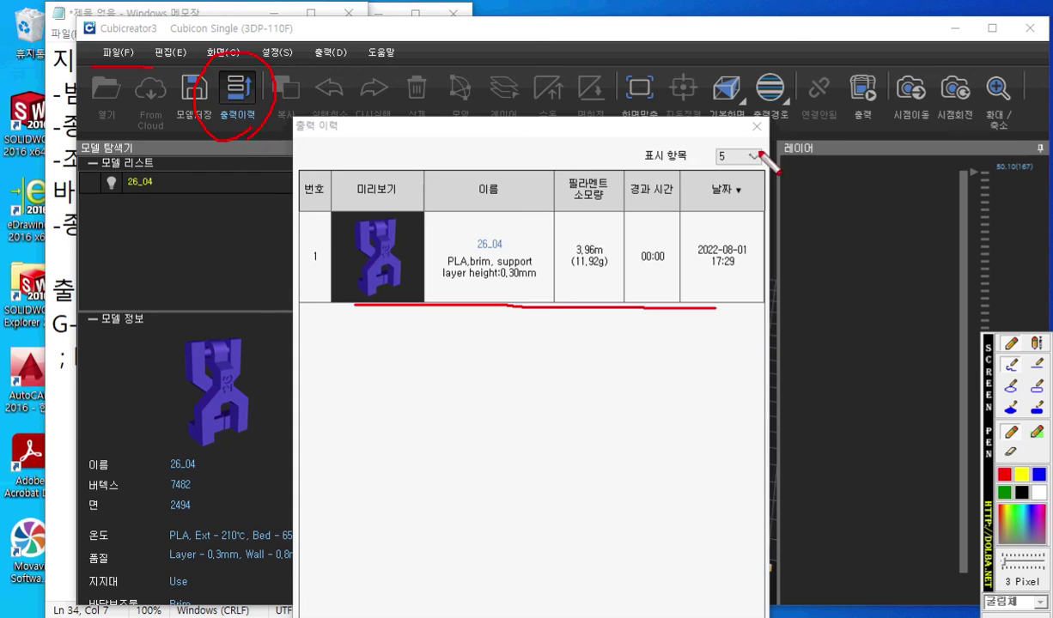
pyautogui.press('Escape')
pyautogui.click(756, 131)
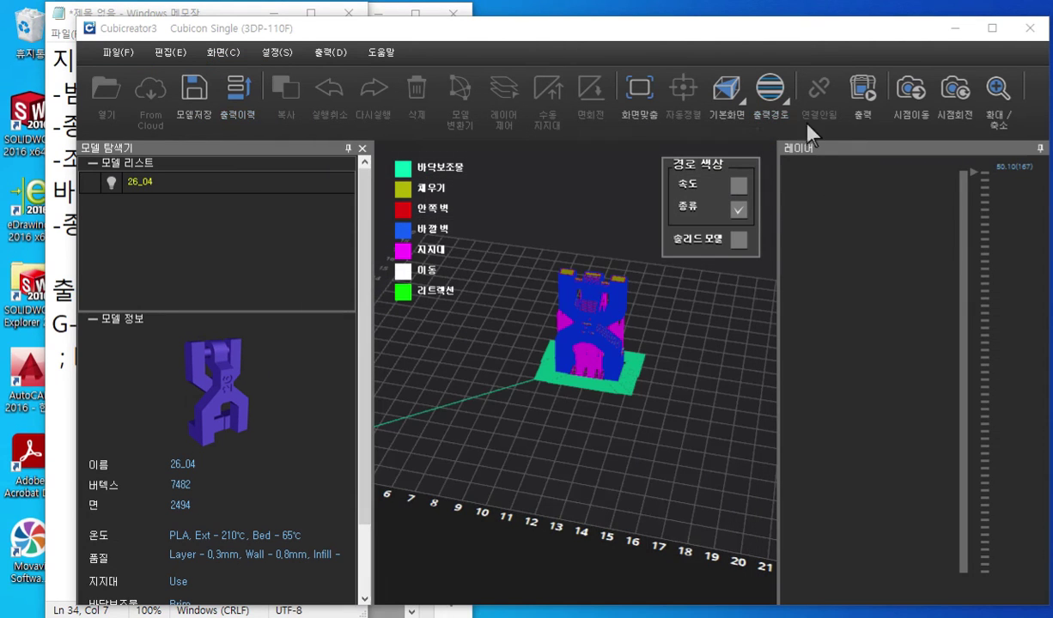
# - Switch the display to modelling (모델링) and back to print path (출력경로) to examine the sliced 26_04 model up close
pyautogui.click(785, 102)
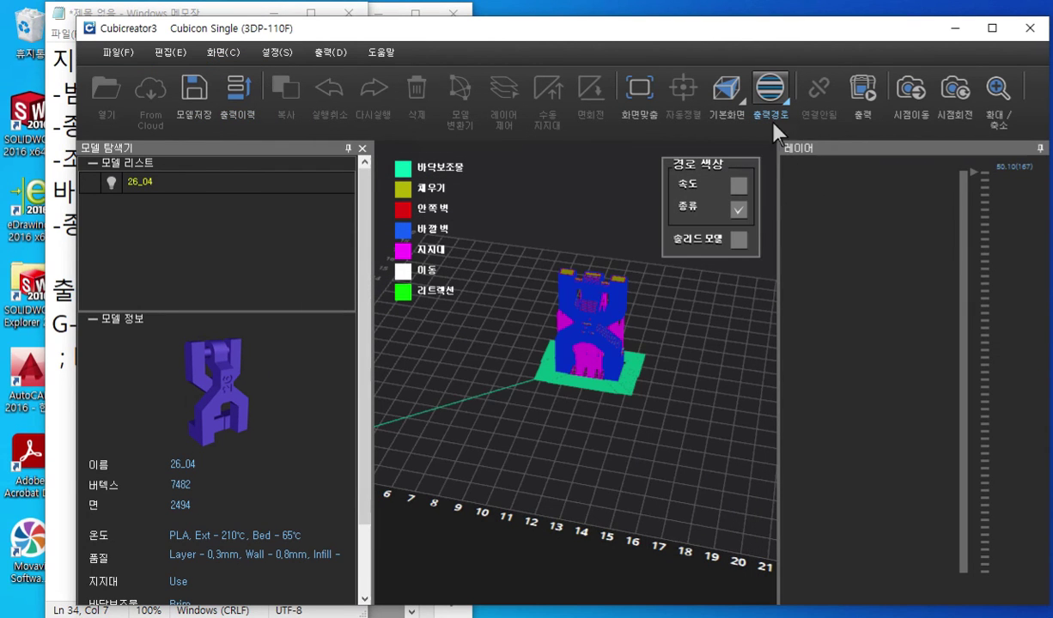
pyautogui.click(784, 101)
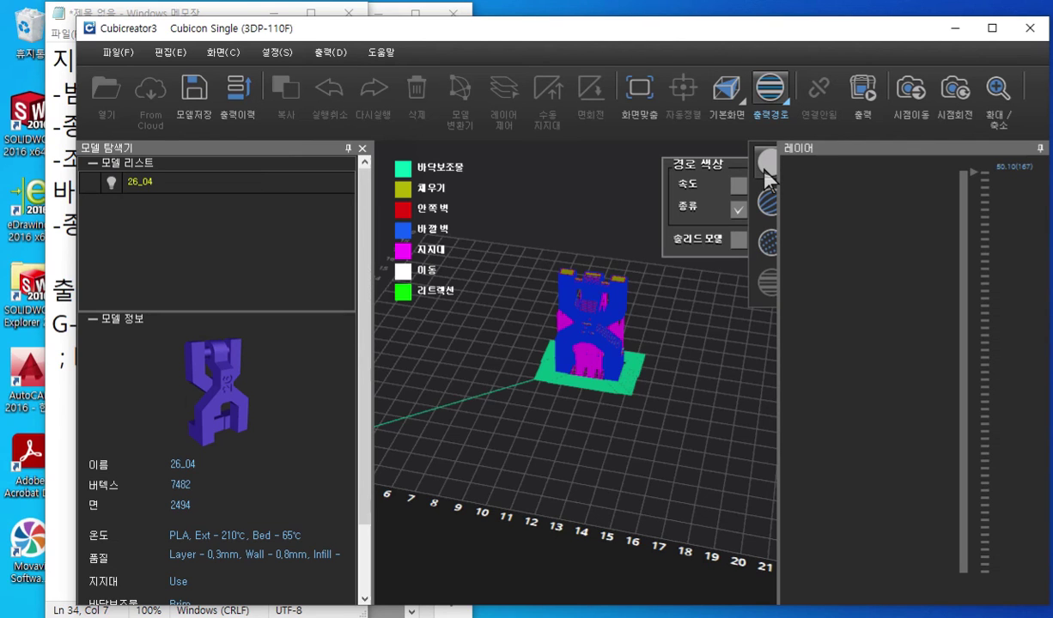
pyautogui.click(765, 170)
pyautogui.click(786, 108)
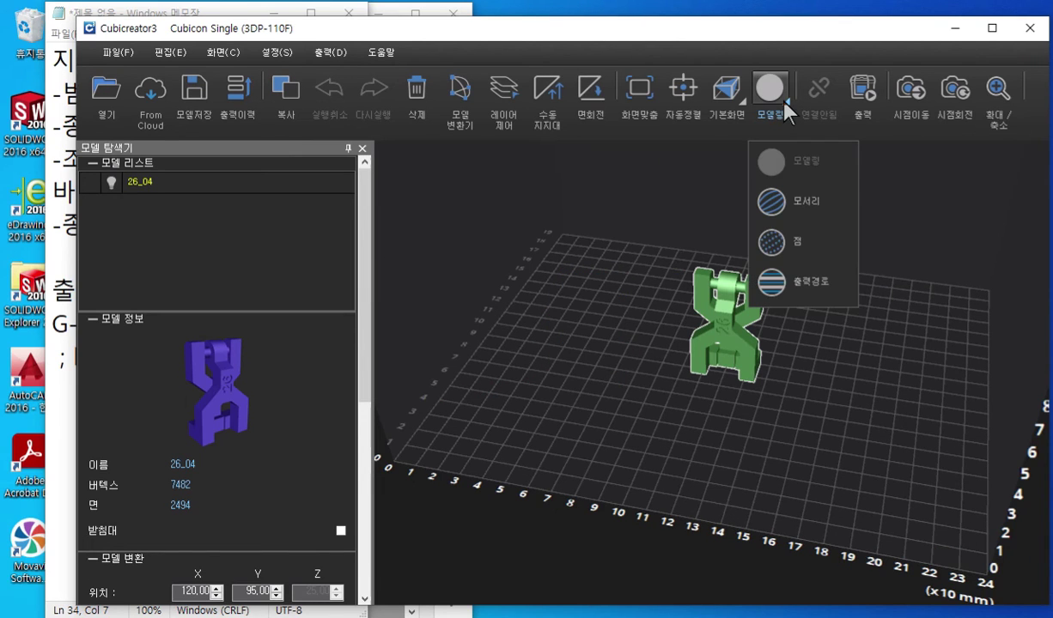
pyautogui.click(781, 287)
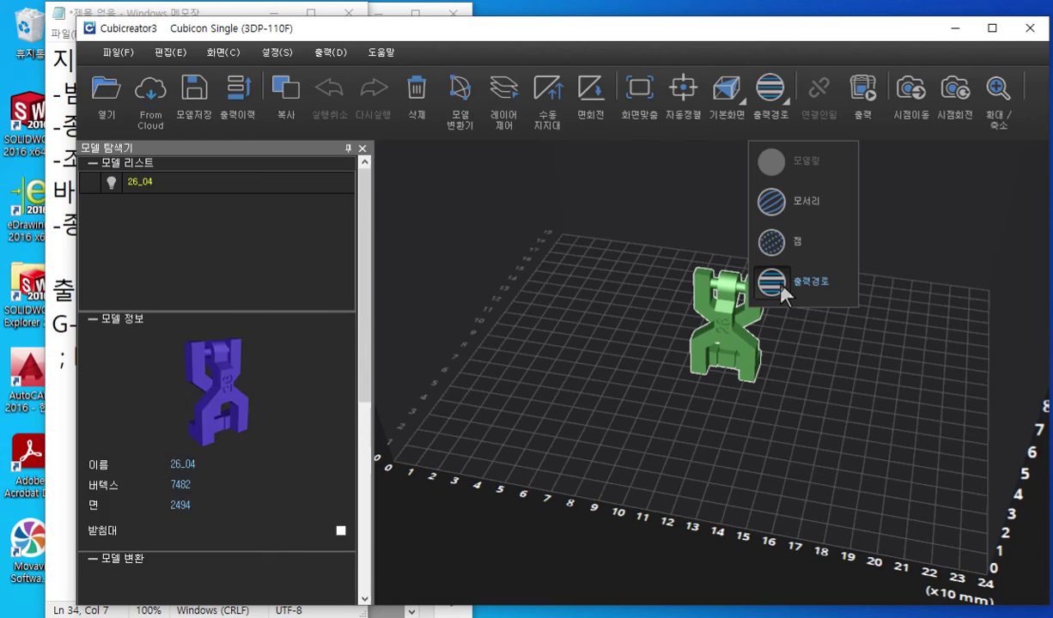
pyautogui.scroll(5, 609, 350)
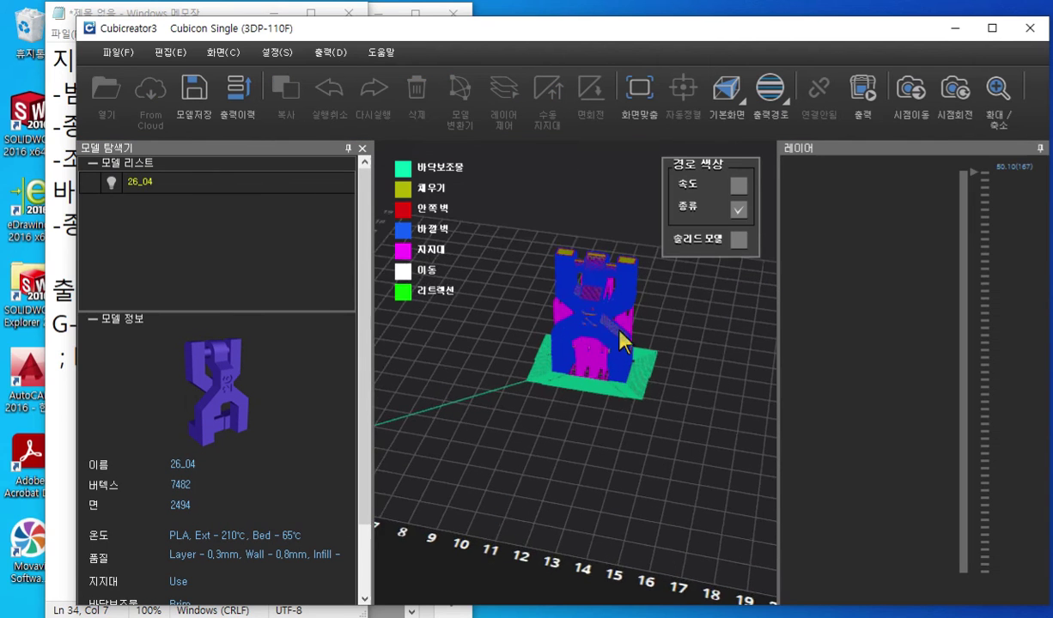
pyautogui.scroll(4, 604, 360)
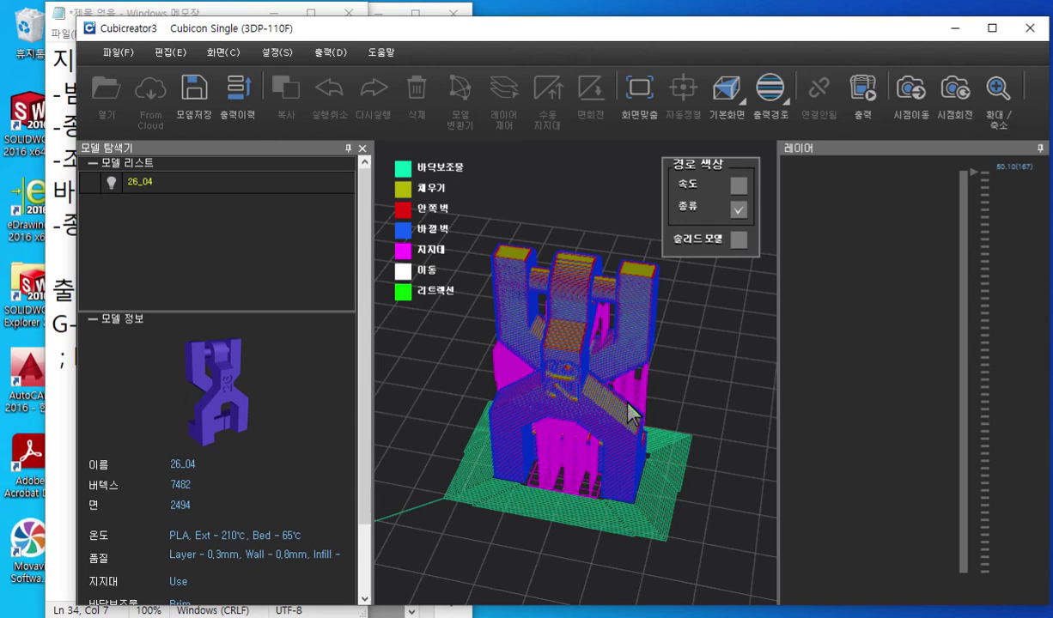
# - Look through the available commands and reopen the print options (출력 옵션) with the print command
pyautogui.click(865, 94)
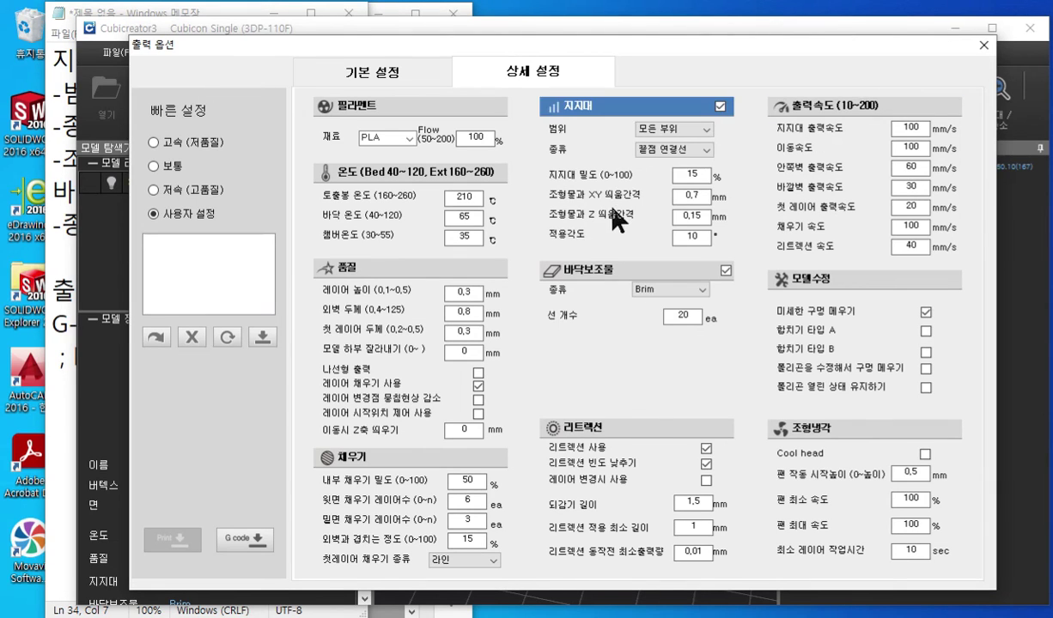
pyautogui.press('Escape')
pyautogui.click(119, 51)
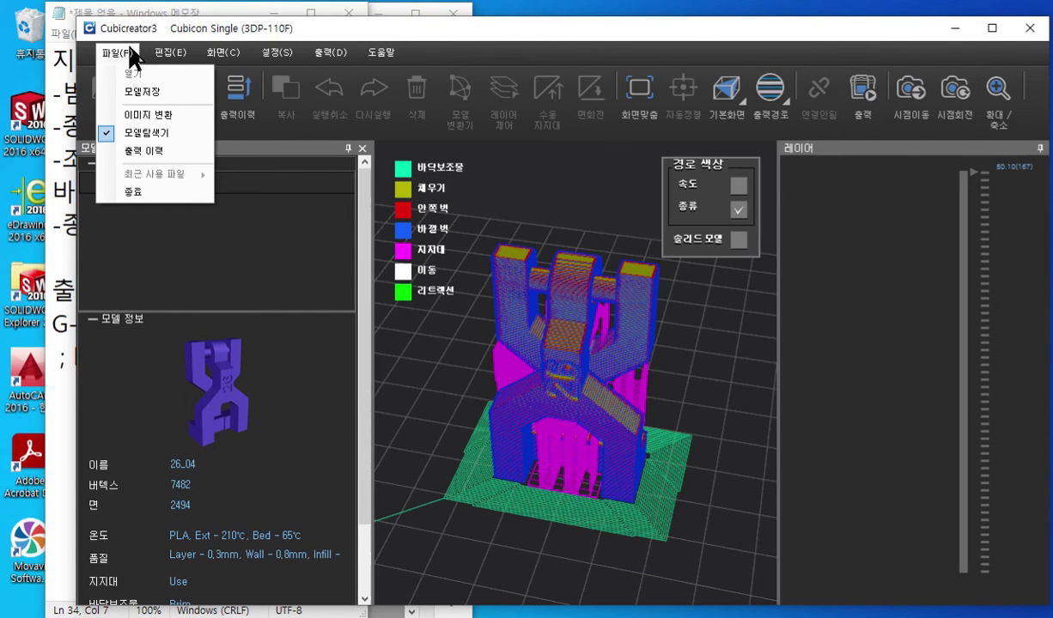
pyautogui.moveTo(175, 53)
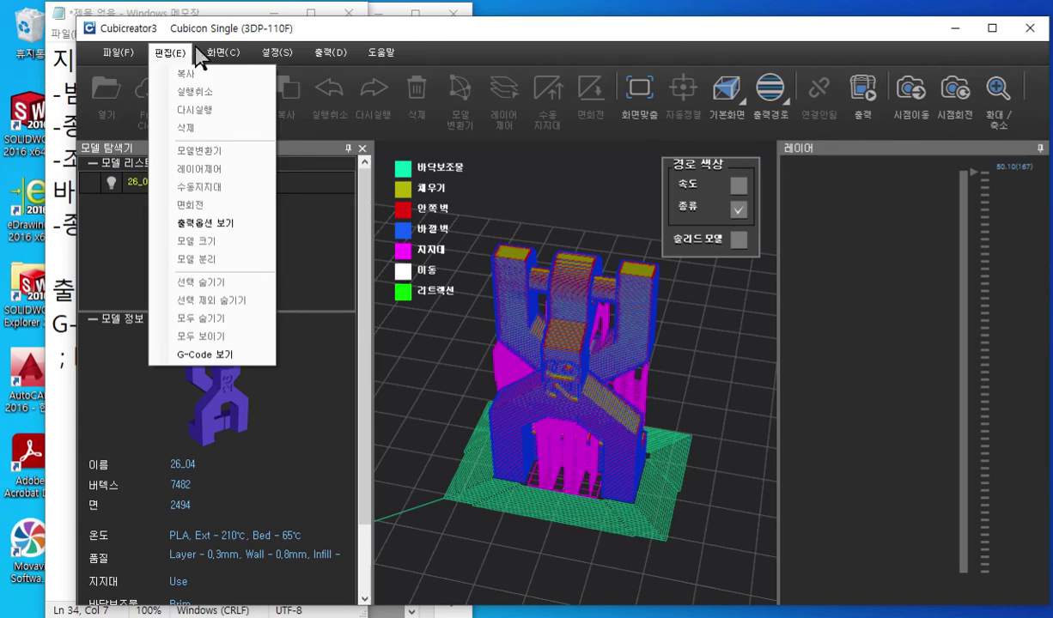
pyautogui.moveTo(216, 55)
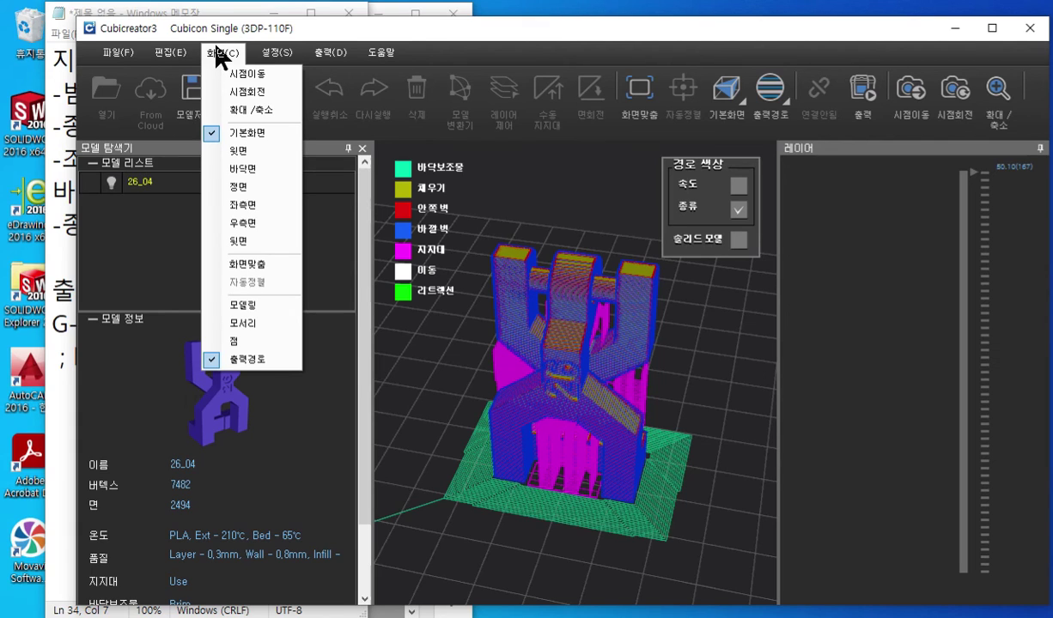
pyautogui.moveTo(330, 55)
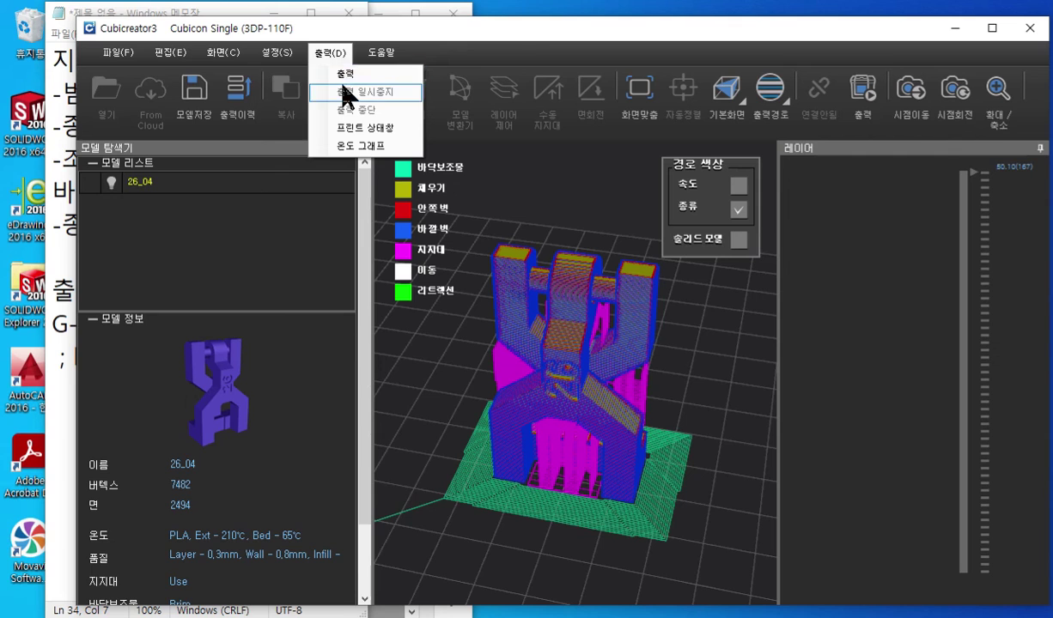
pyautogui.click(349, 73)
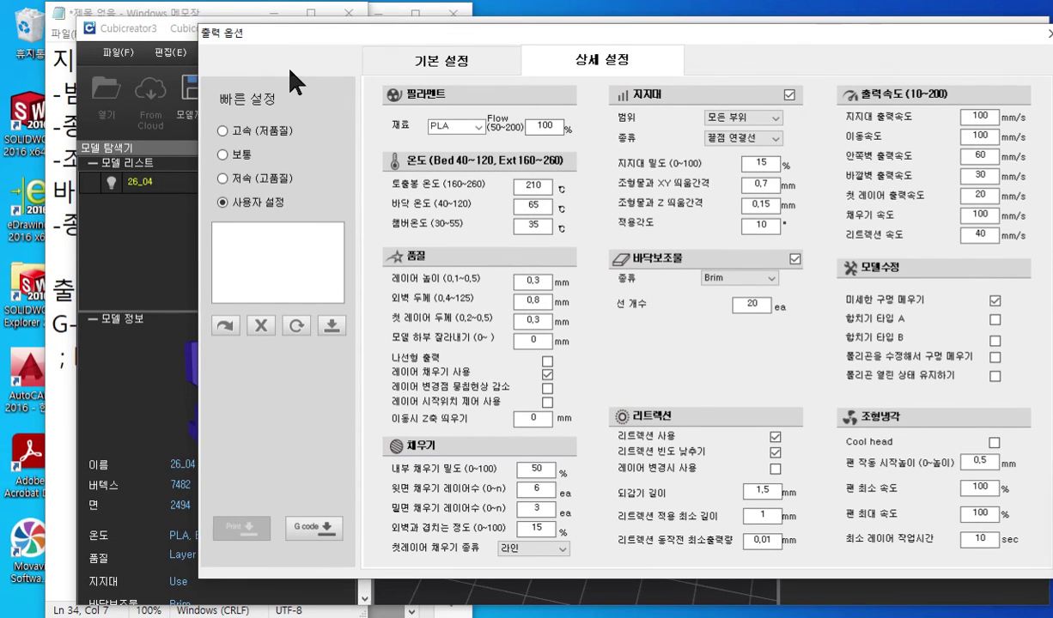
# - Underline the print options title, cross out the save icon below the preset list, circle the G code button, and clear the annotations
pyautogui.press('F2')
pyautogui.moveTo(196, 51); pyautogui.dragTo(288, 52)
pyautogui.moveTo(334, 361)
pyautogui.mouseDown()
pyautogui.moveTo(306, 342)
pyautogui.moveTo(346, 340)
pyautogui.mouseUp()
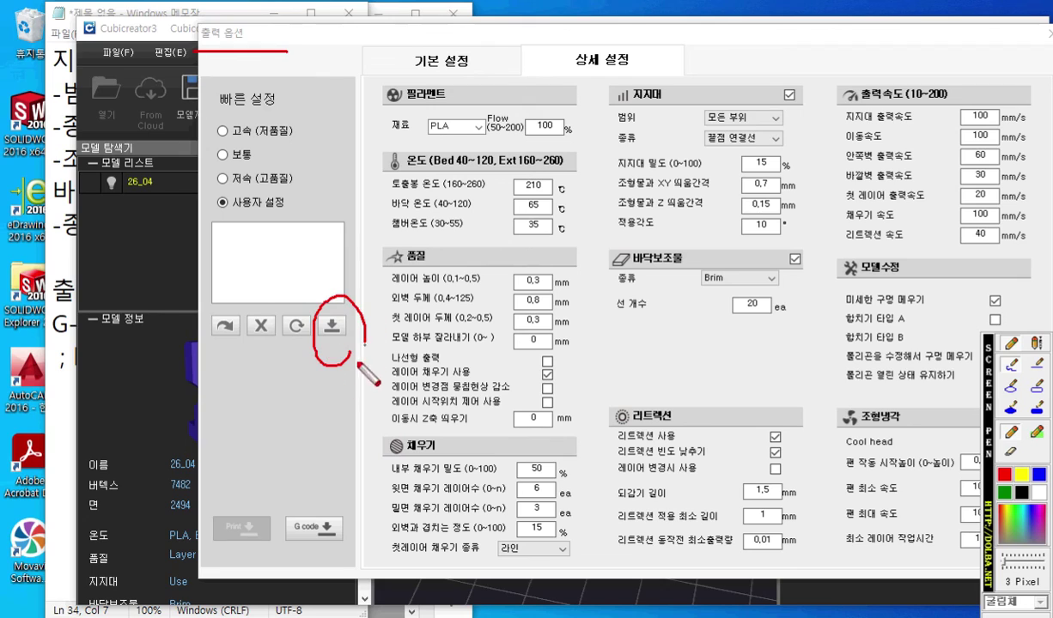
pyautogui.moveTo(361, 296); pyautogui.dragTo(311, 368)
pyautogui.moveTo(313, 294); pyautogui.dragTo(350, 365)
pyautogui.moveTo(324, 520)
pyautogui.mouseDown()
pyautogui.moveTo(322, 466)
pyautogui.moveTo(335, 558)
pyautogui.mouseUp()
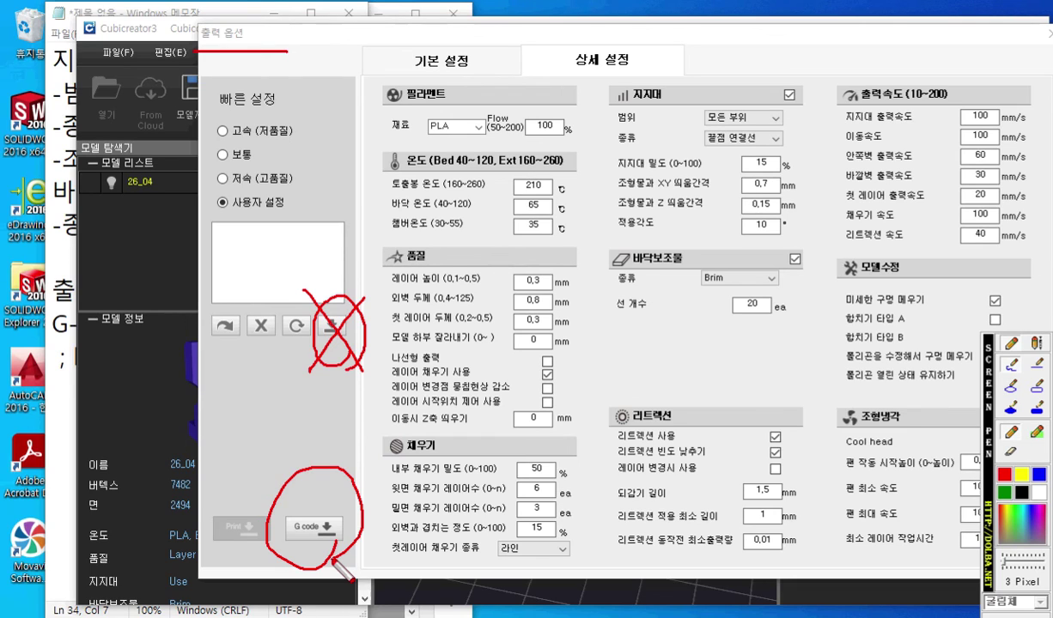
pyautogui.press('Escape')
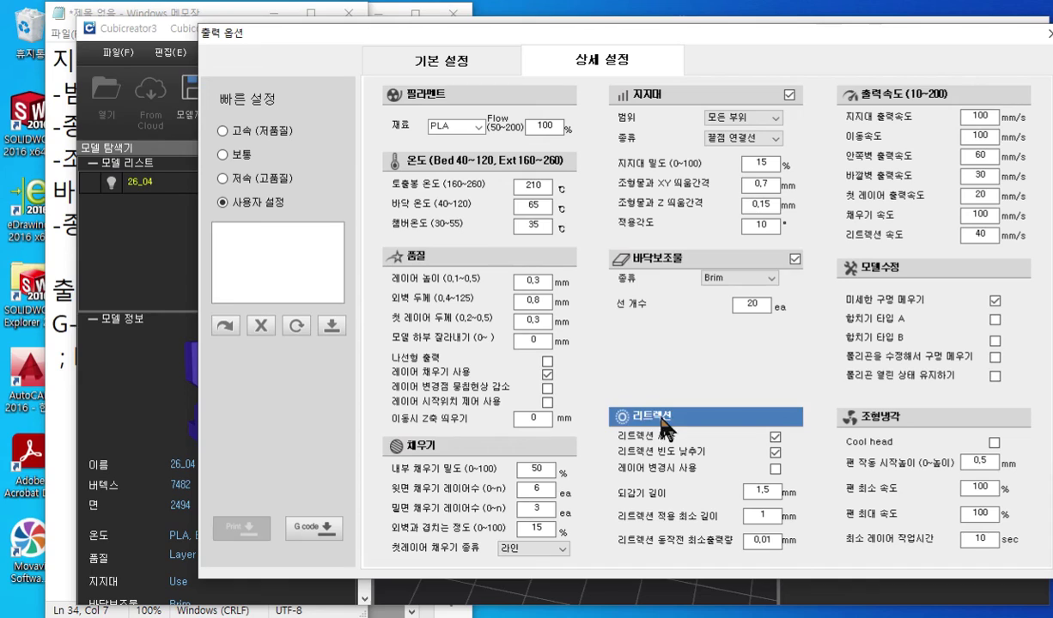